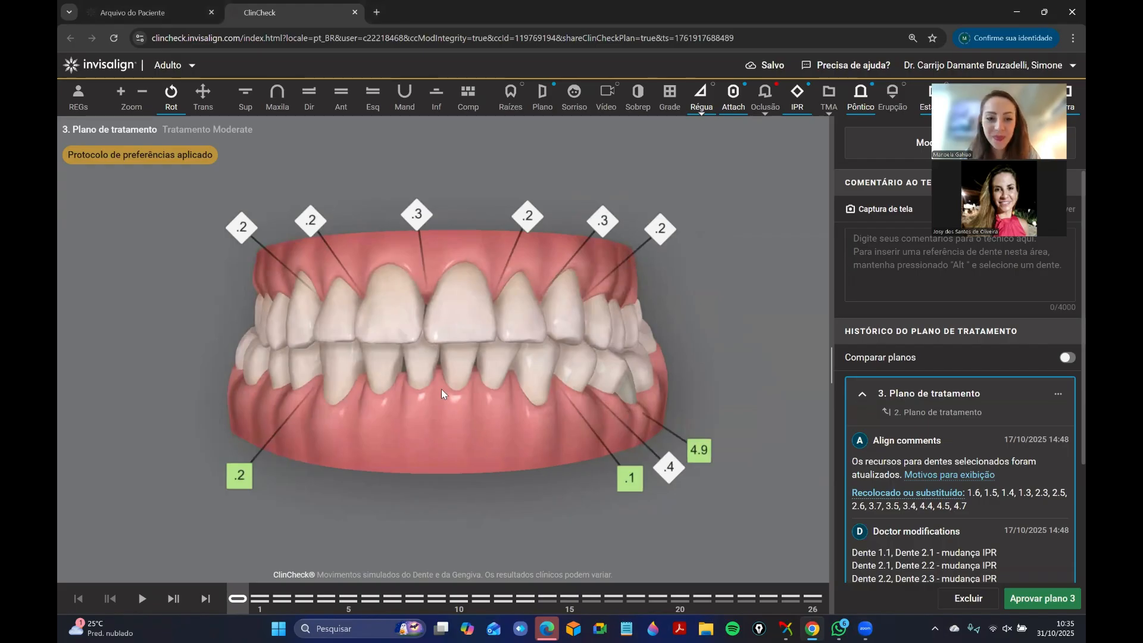
Examine the lower arch from the occlusal view at the initial stage, including the pontic space between teeth 3.5 and 3.7.
left_click_drag(417, 367, 333, 348)
left_click(436, 99)
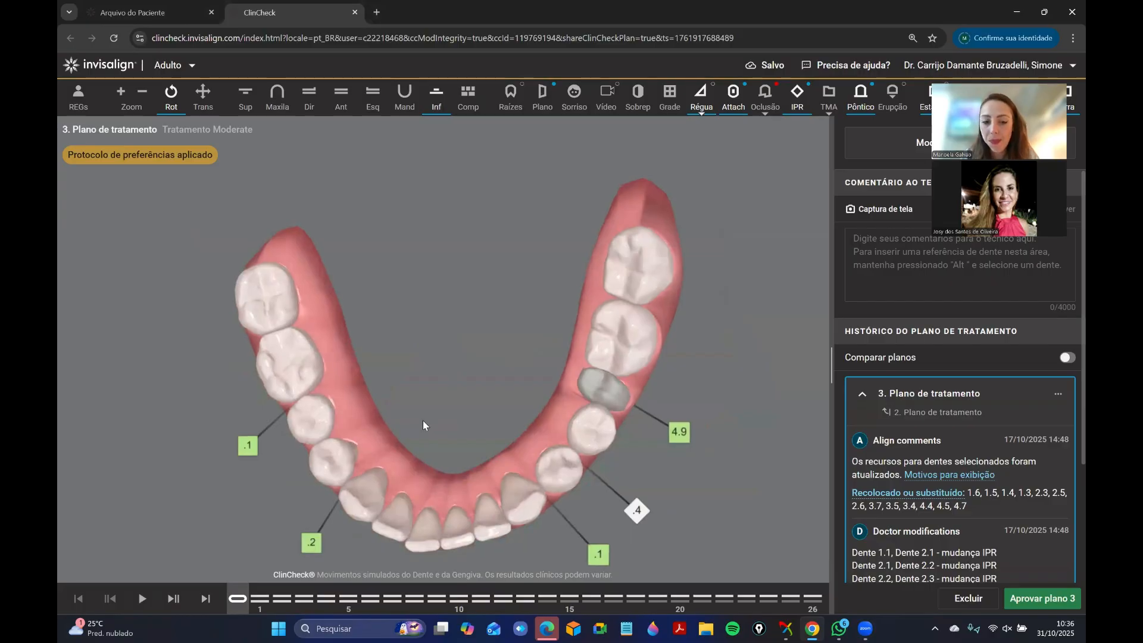
right_click_drag(422, 421, 432, 401)
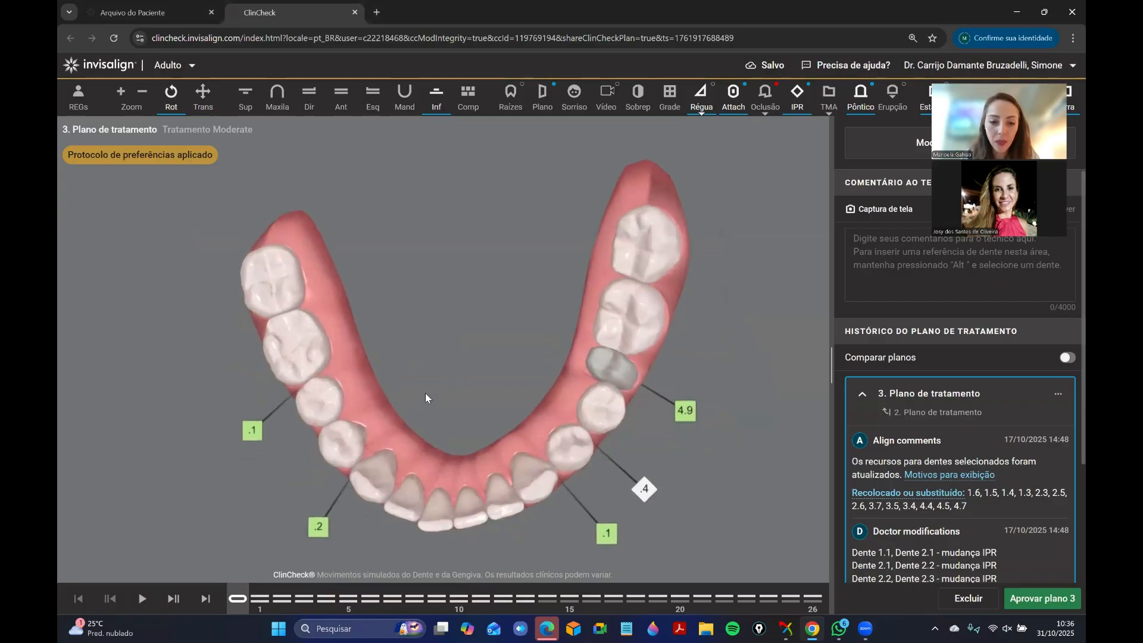
left_click_drag(425, 394, 542, 429)
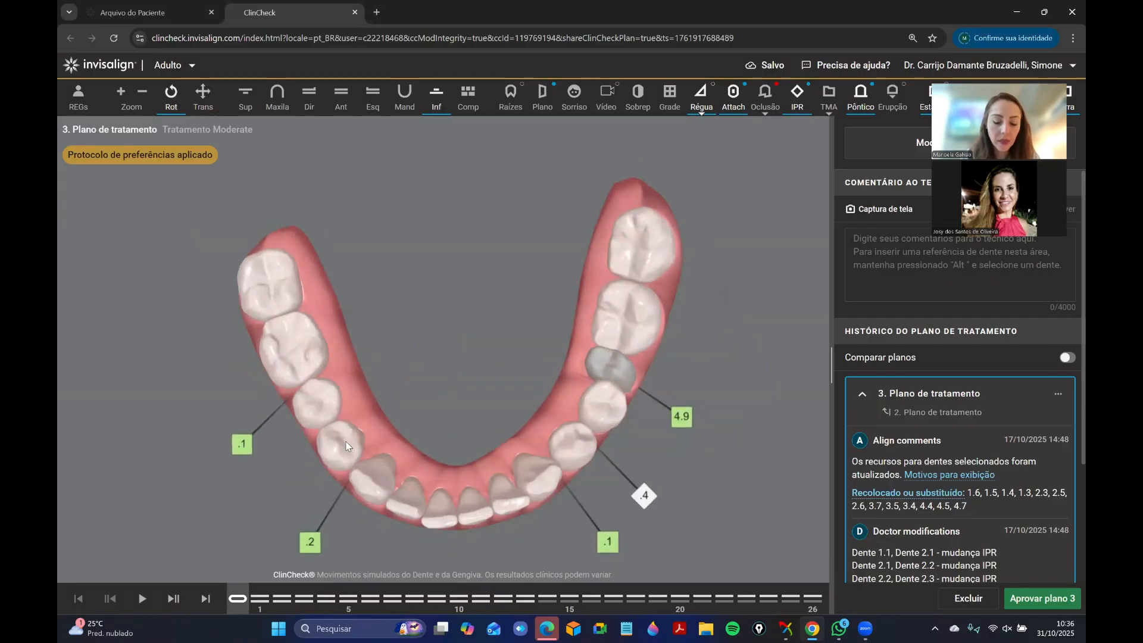
left_click_drag(448, 404, 388, 409)
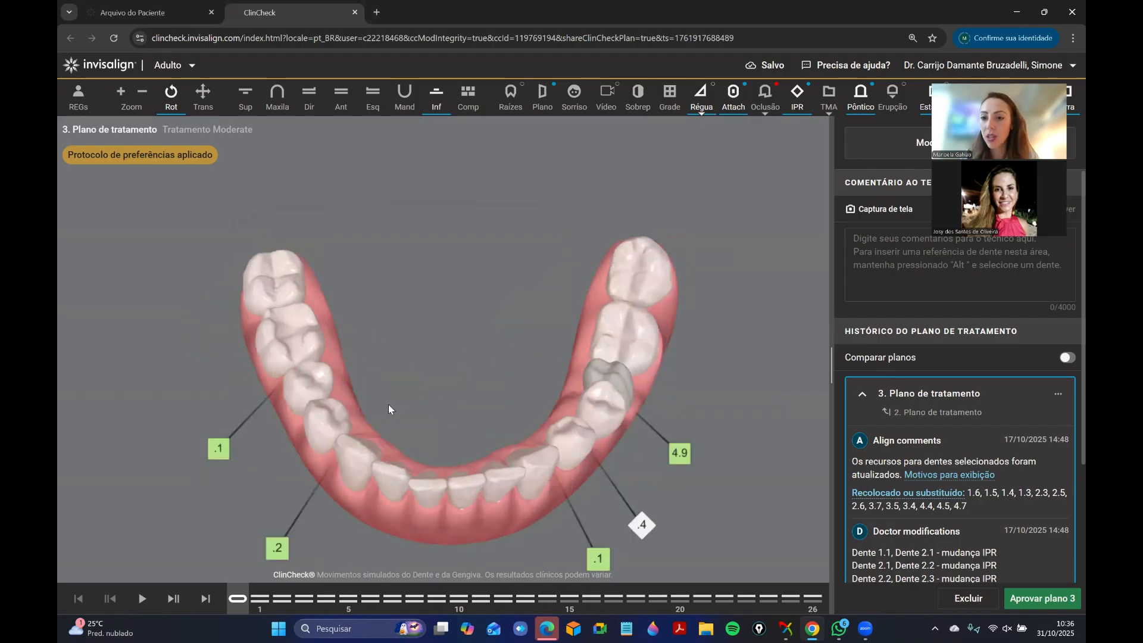
left_click_drag(471, 383, 524, 393)
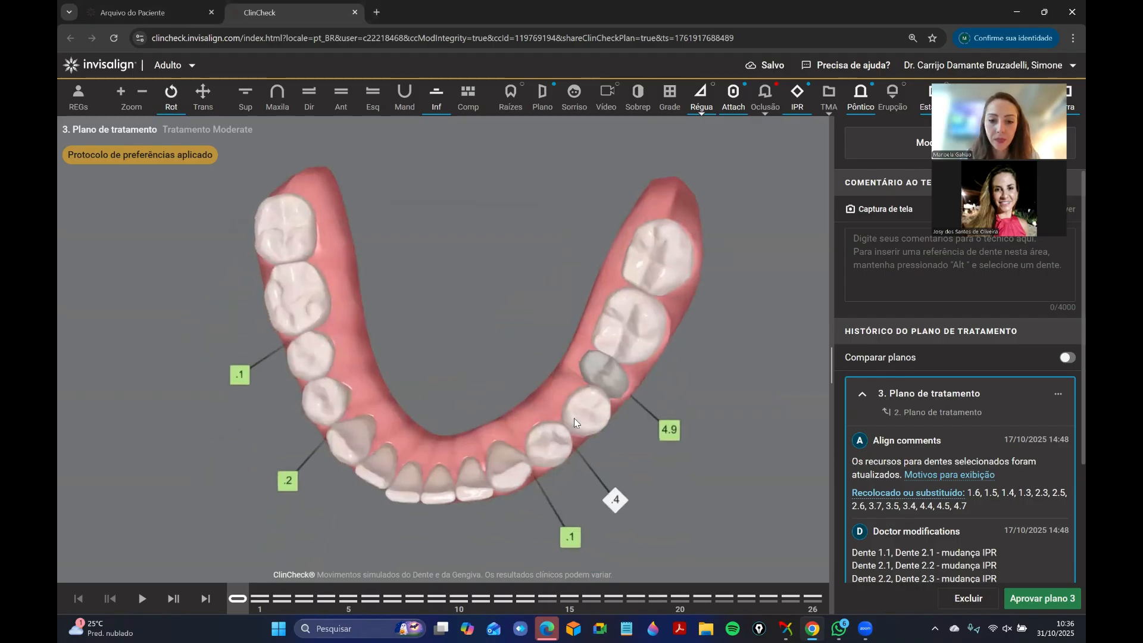
mouse_move(457, 381)
left_mouse_down()
mouse_move(471, 384)
mouse_move(469, 370)
left_mouse_up()
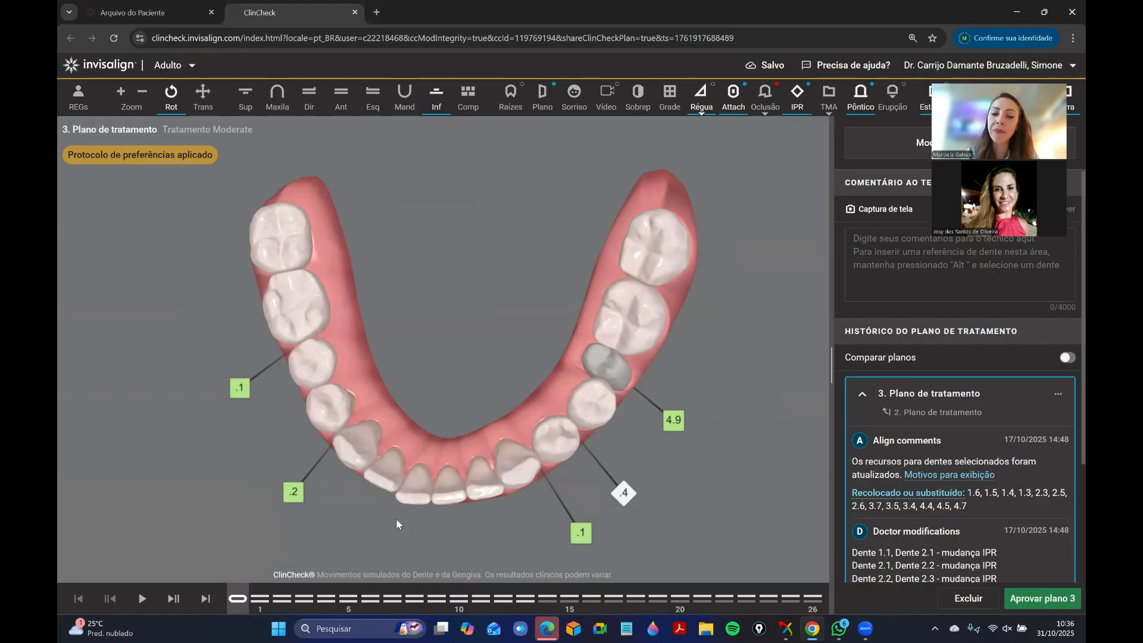
left_click_drag(507, 472, 595, 418)
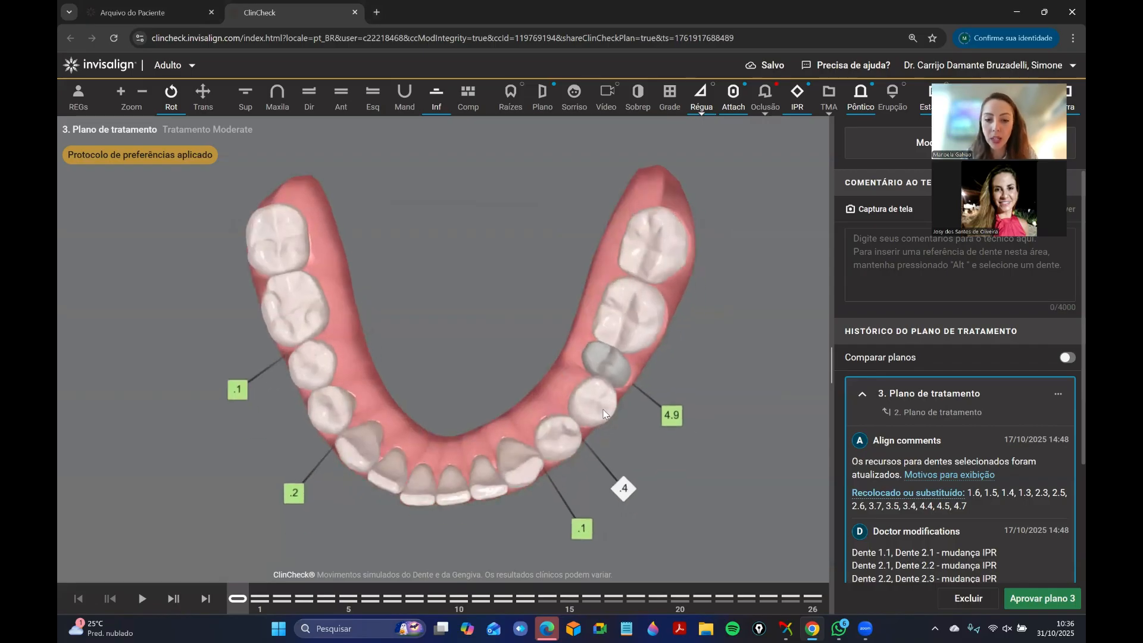
left_click_drag(502, 391, 605, 419)
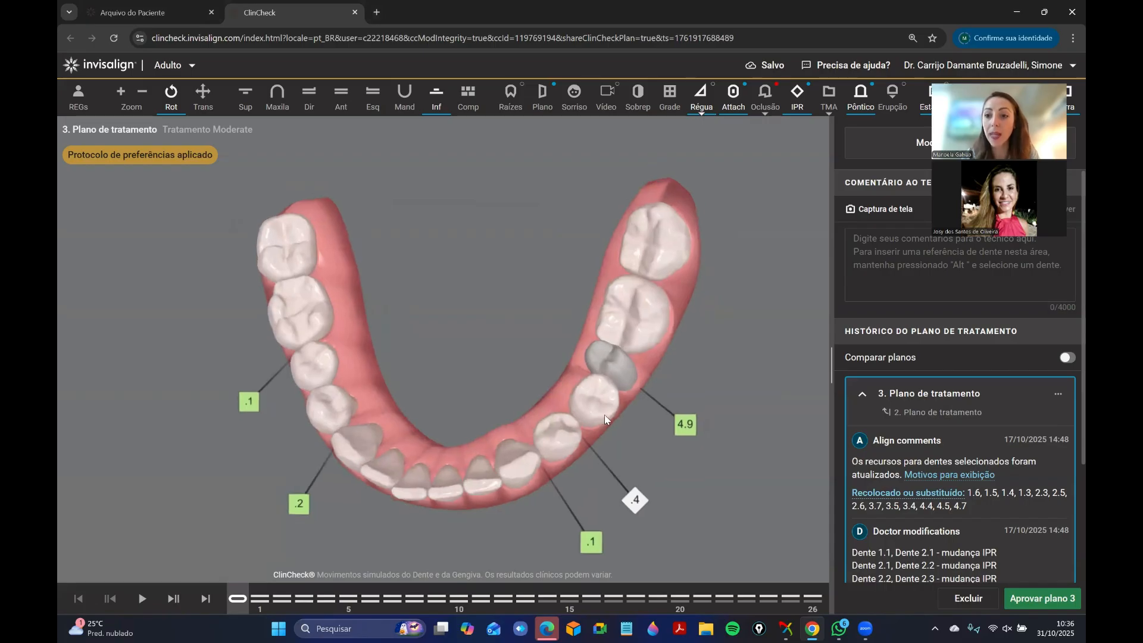
Review the tooth movement table for the lower arch and close it.
left_click_drag(976, 119, 963, 197)
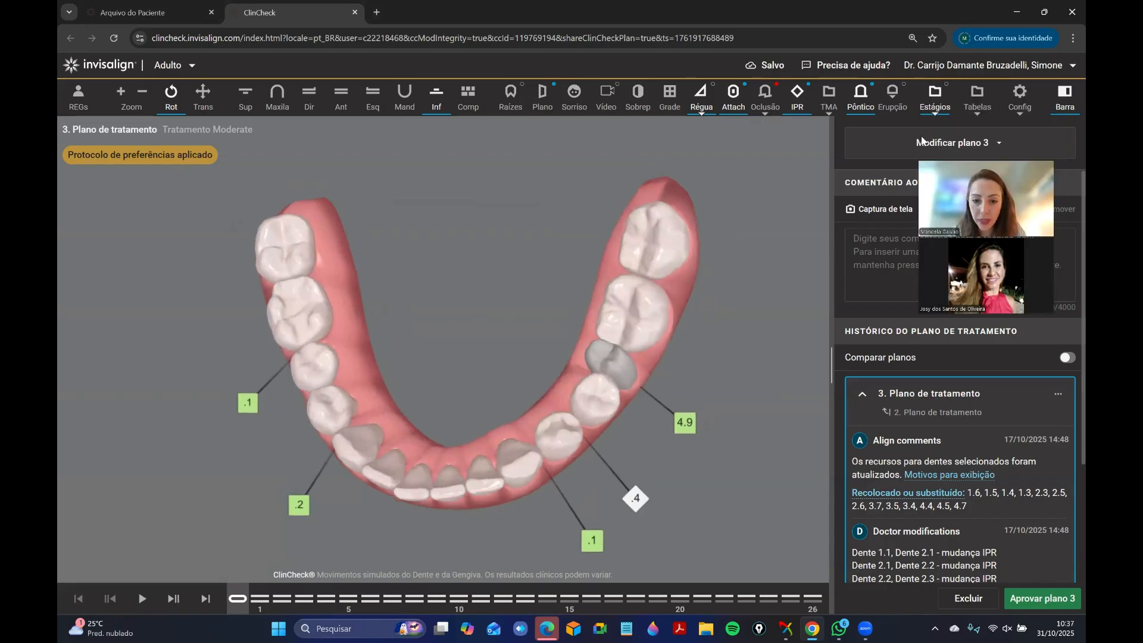
left_click(977, 98)
left_click(153, 598)
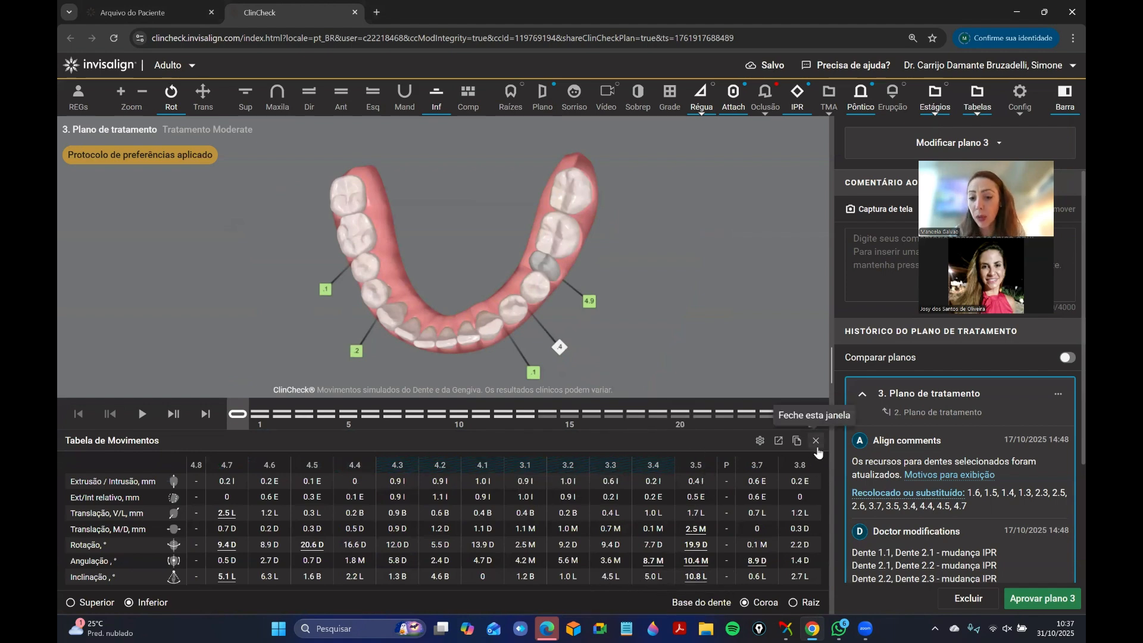
left_click(816, 444)
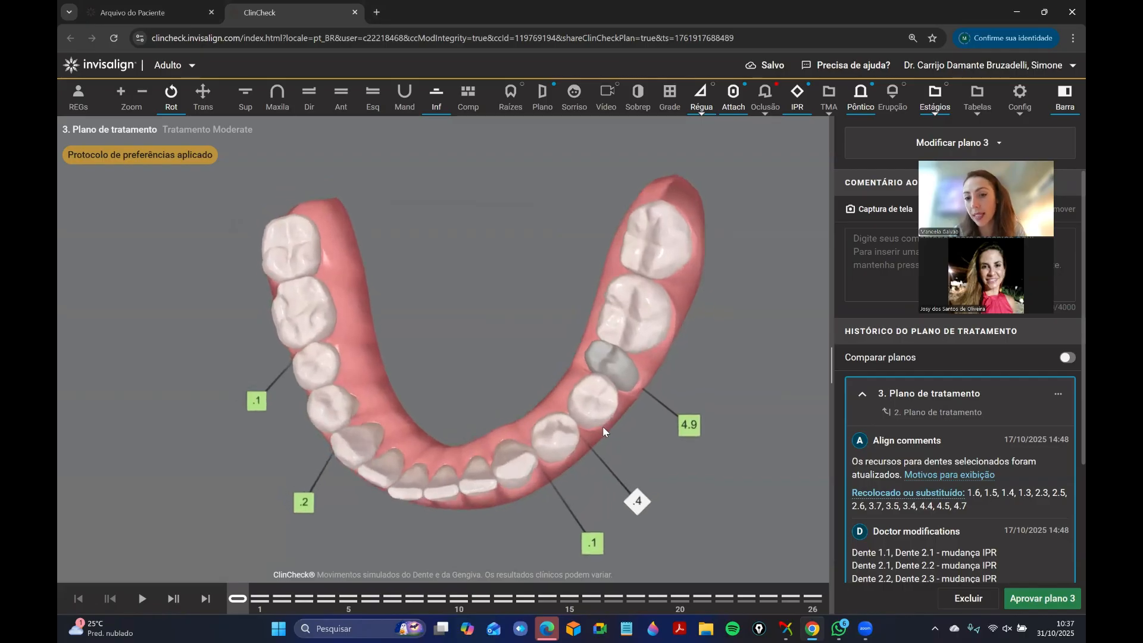
Compare the lower arch between the initial stage and final stage 26 in the occlusal view.
left_click_drag(444, 421, 420, 524)
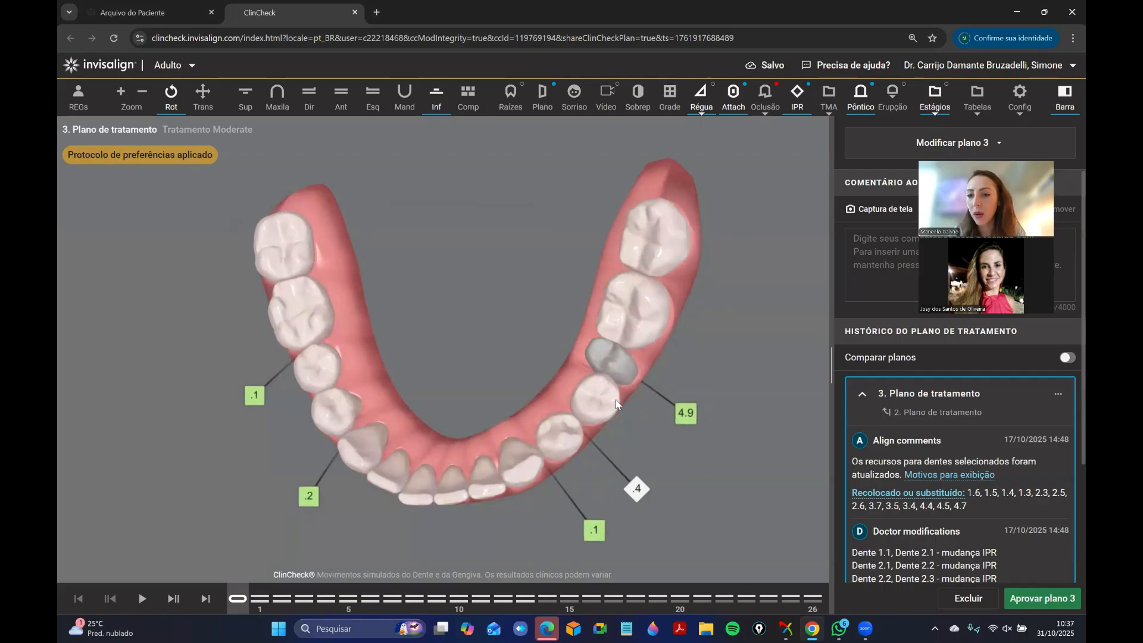
left_click_drag(615, 398, 570, 351)
left_click_drag(448, 451, 444, 464)
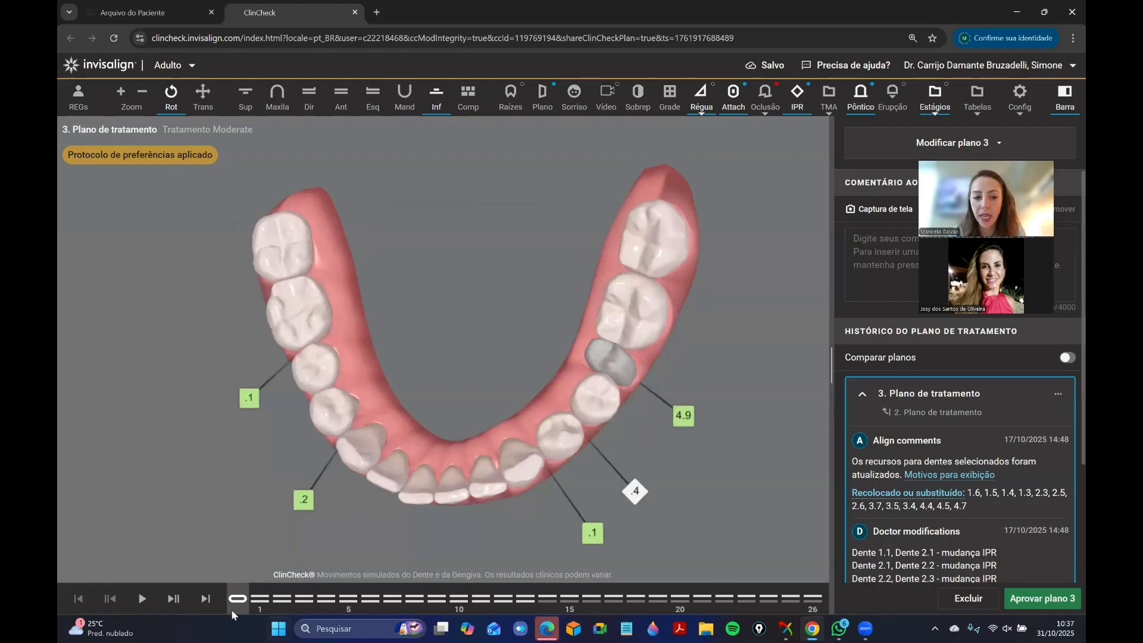
left_click_drag(367, 612, 202, 605)
left_click(204, 601)
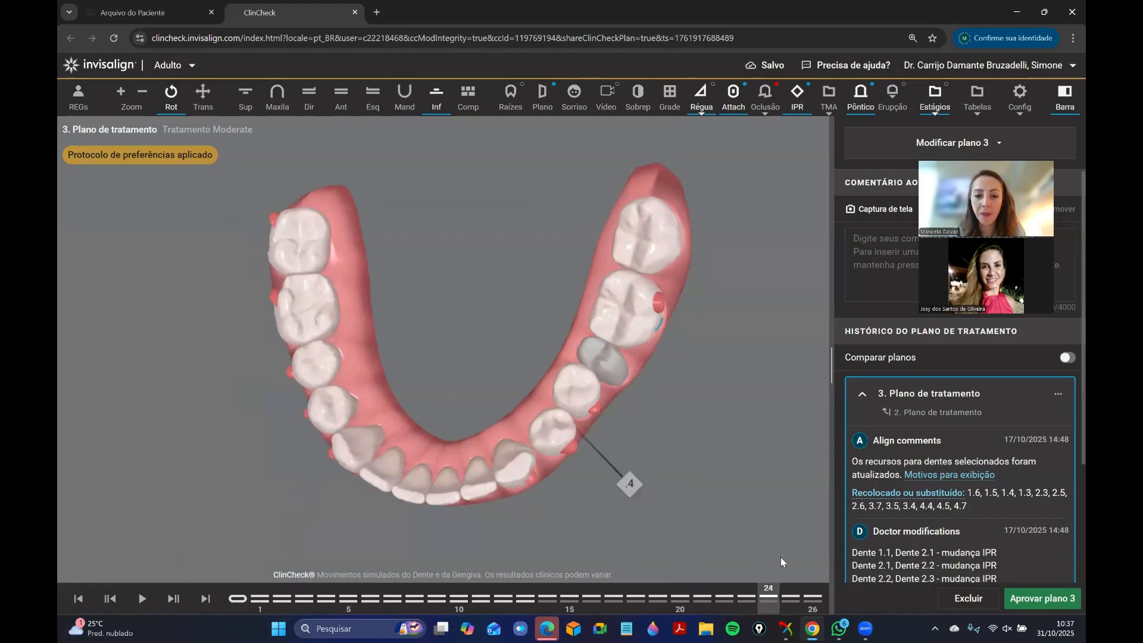
left_click_drag(369, 581, 812, 571)
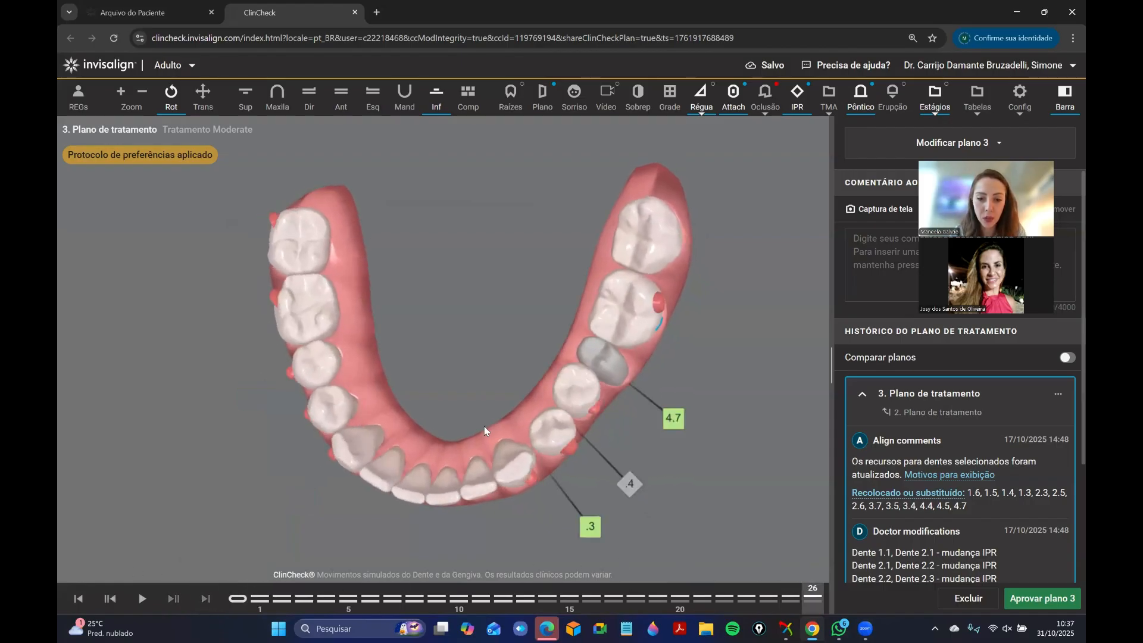
left_click_drag(484, 427, 494, 469)
left_click_drag(227, 601, 844, 563)
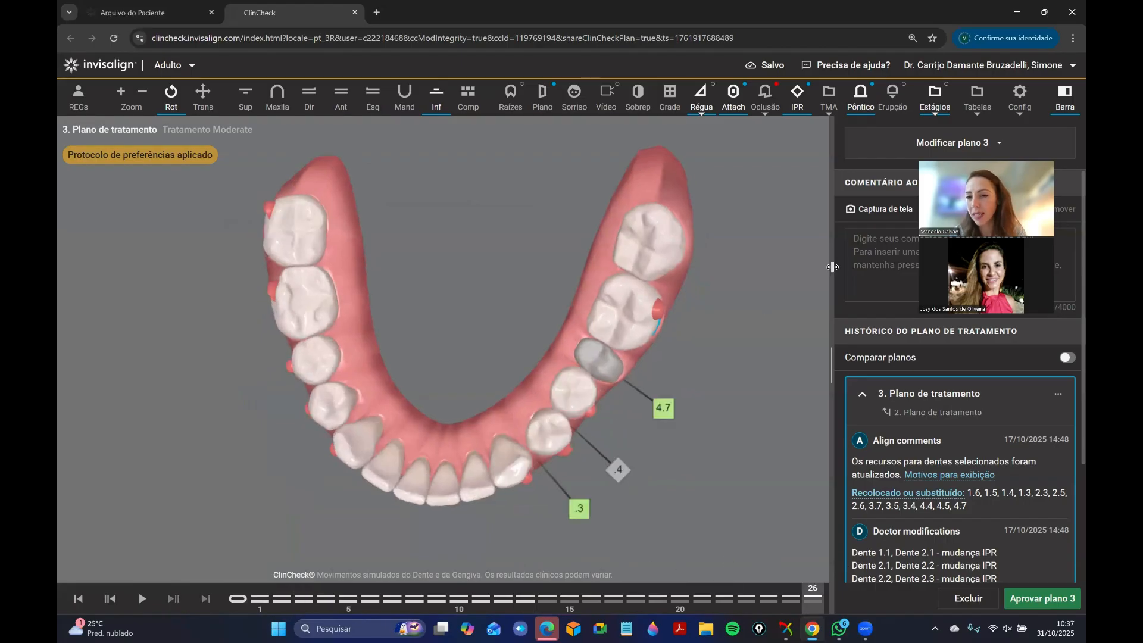
Check tooth 3.5 in the movement table, close the table and return to the lower arch at stage 26.
left_click(979, 101)
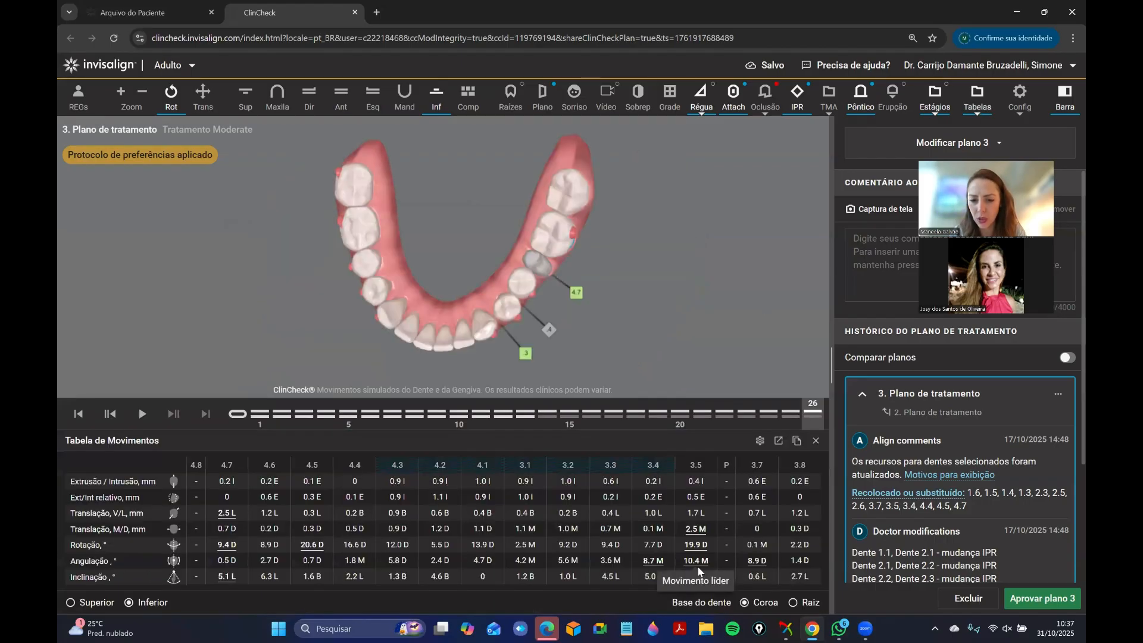
left_click(816, 441)
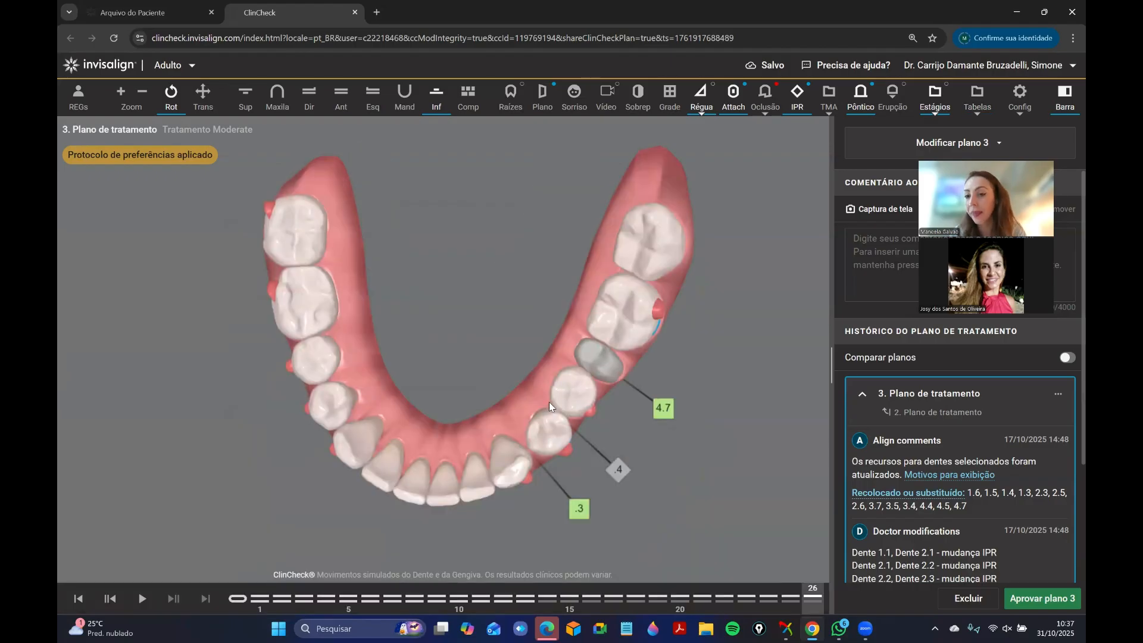
left_click_drag(517, 403, 509, 408)
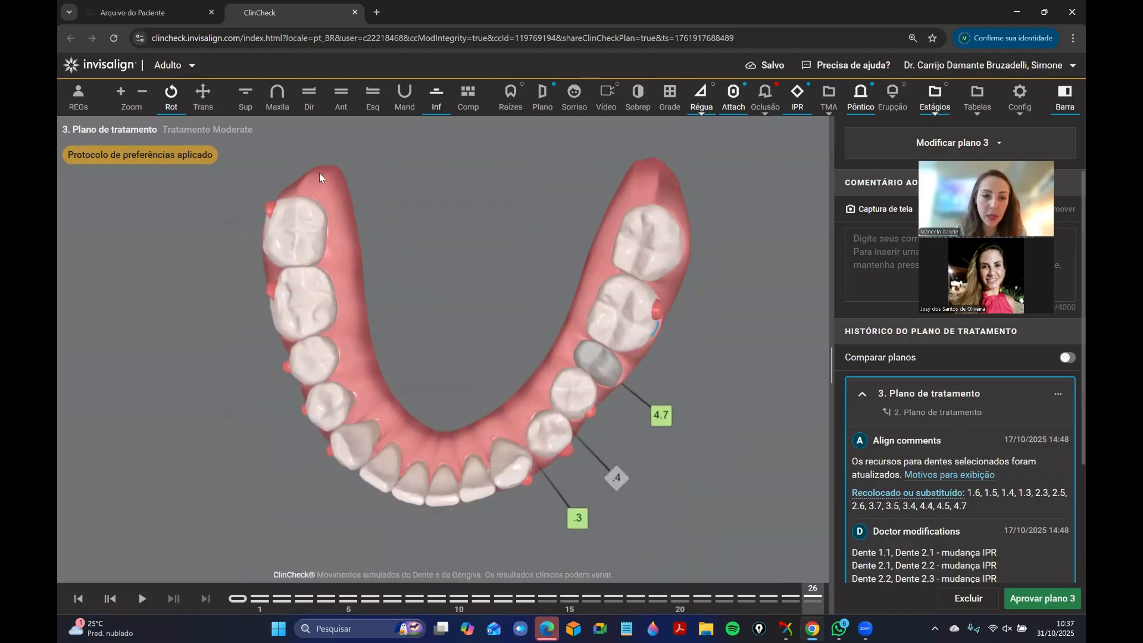
Inspect the bite from the front and compare the patient's left side between the initial stage and stage 26.
left_click(341, 97)
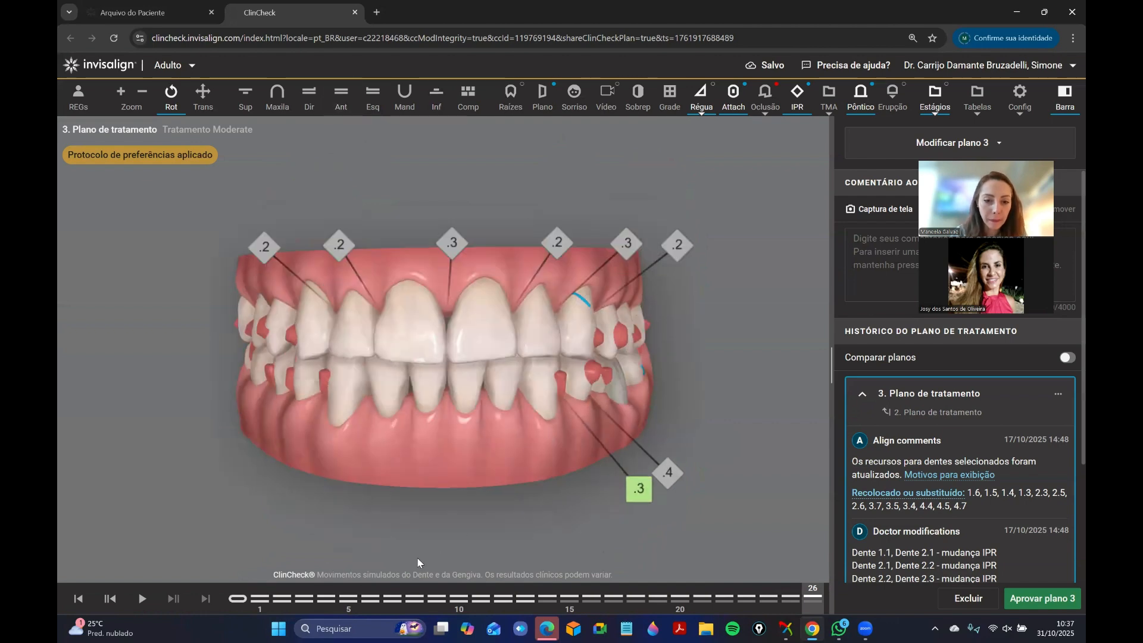
left_click_drag(646, 344, 491, 347)
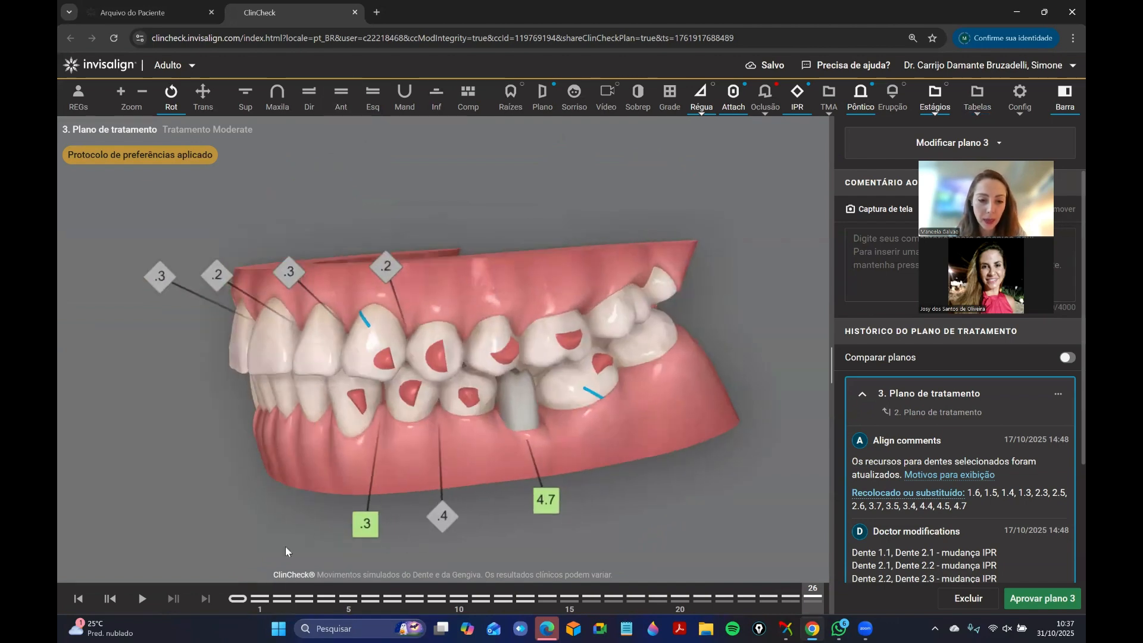
left_click(233, 596)
left_click_drag(346, 401, 507, 396)
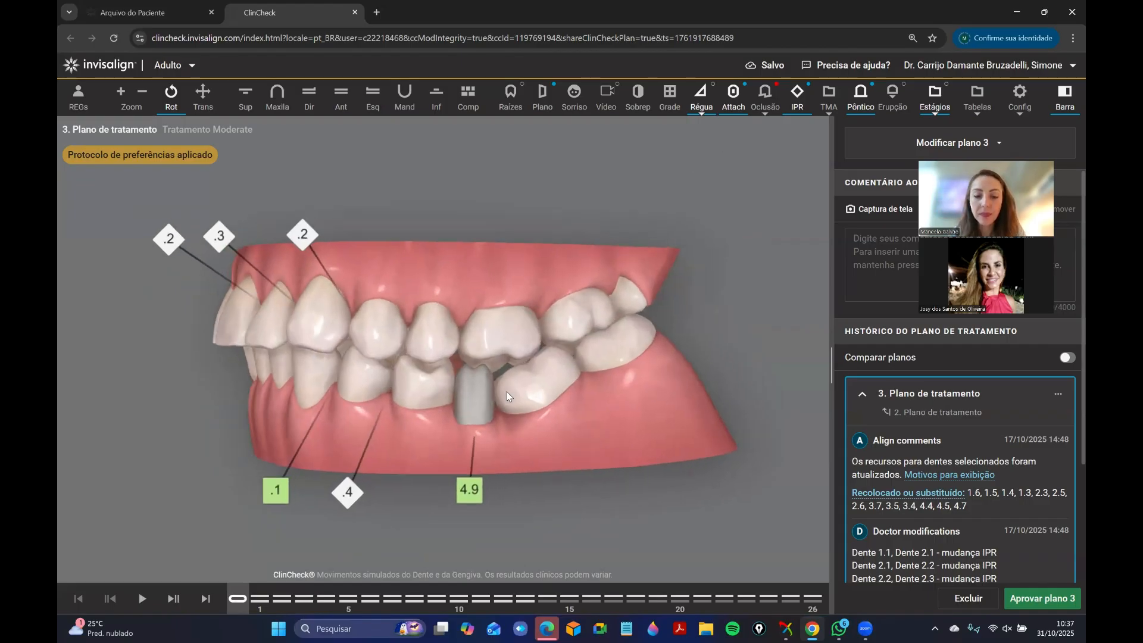
left_click_drag(237, 597, 776, 550)
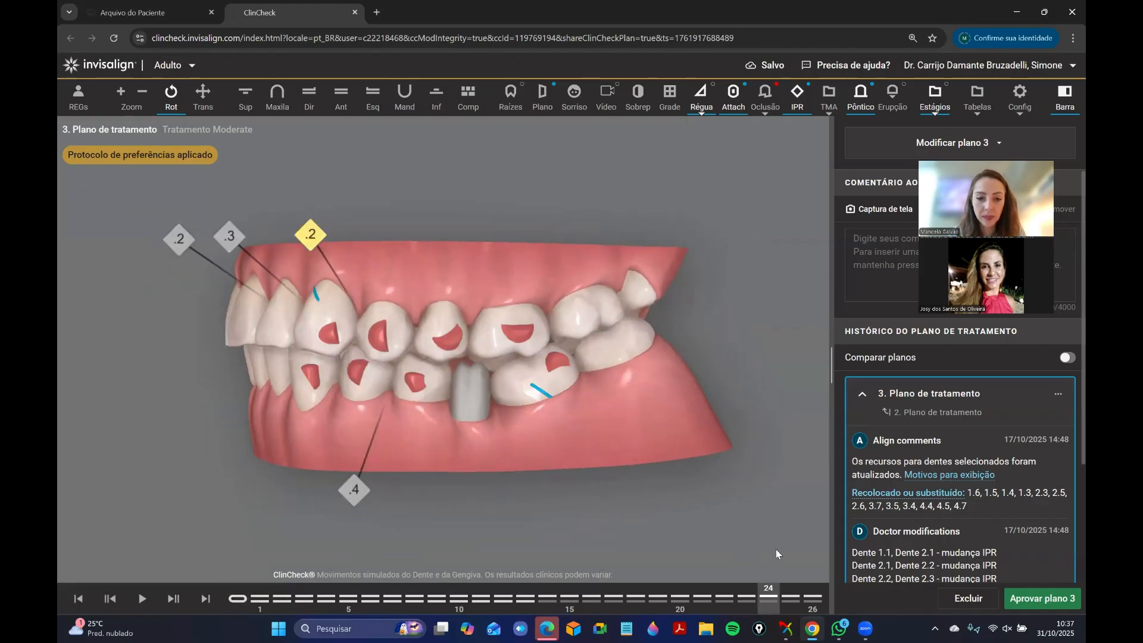
left_click(821, 597)
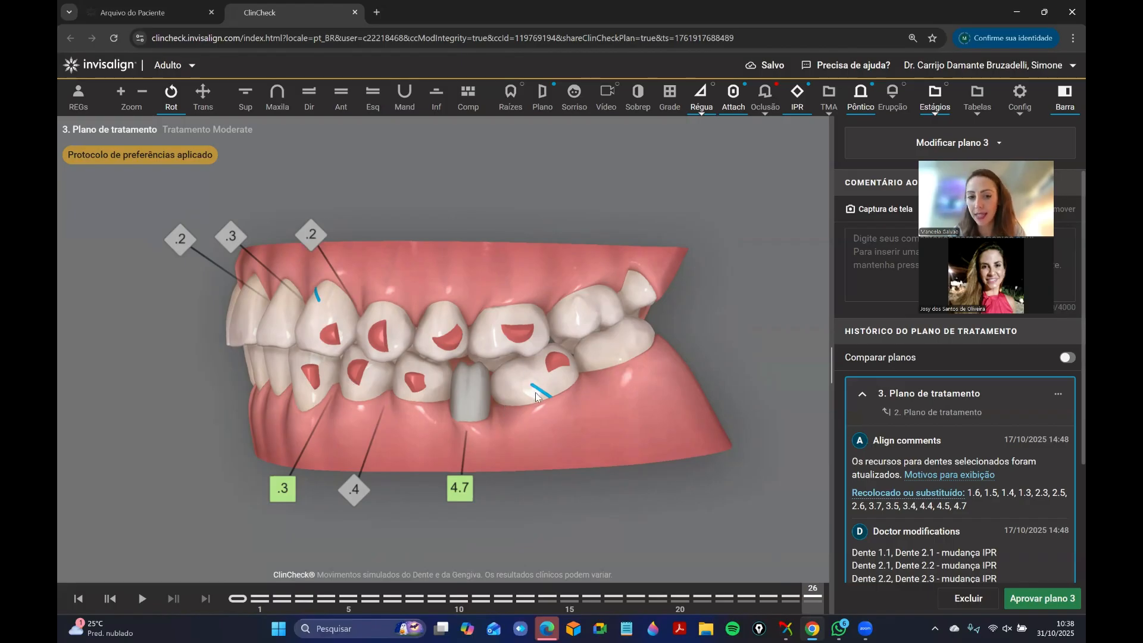
Examine the attachments on the lower left teeth and replay the left-side movement from the initial stage to stage 26.
mouse_move(535, 396)
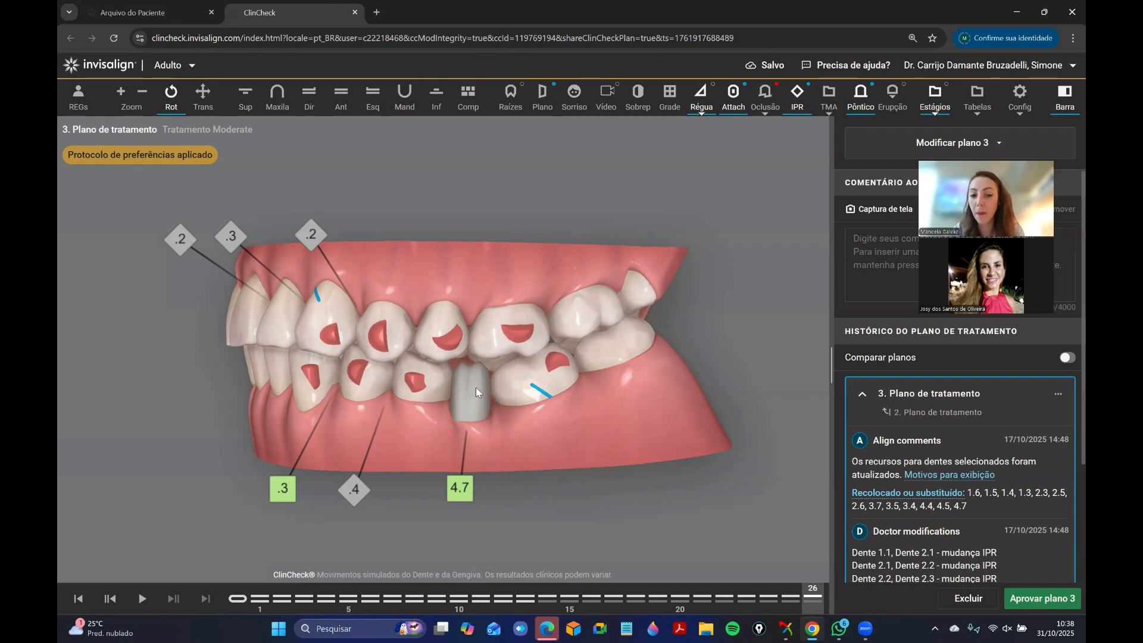
left_click_drag(453, 383, 488, 394)
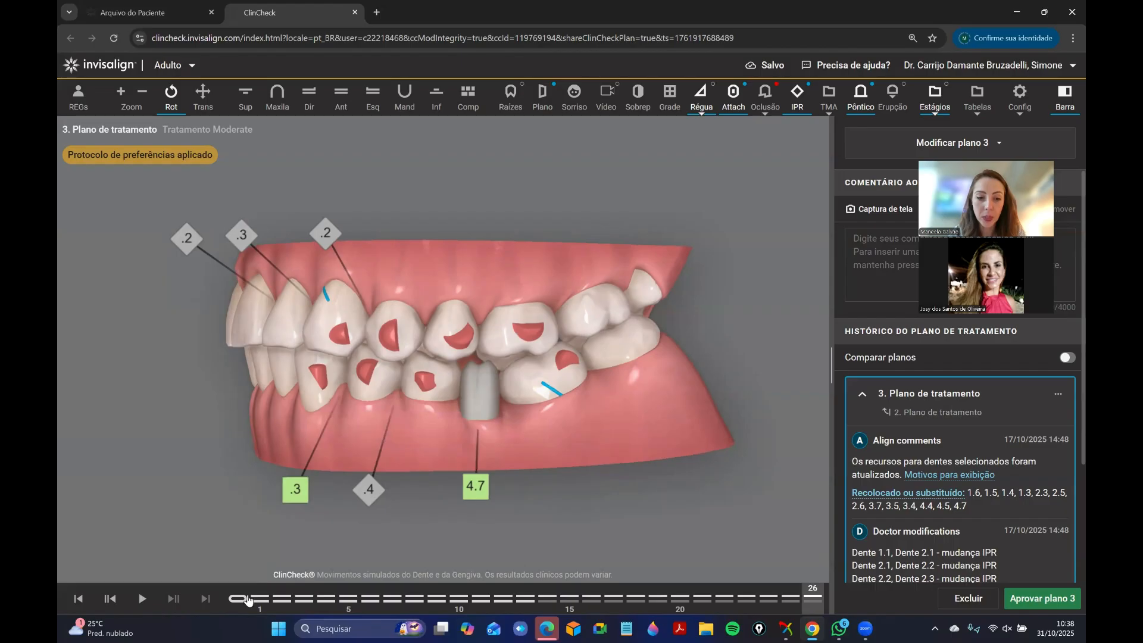
left_click_drag(244, 596, 905, 611)
mouse_move(423, 387)
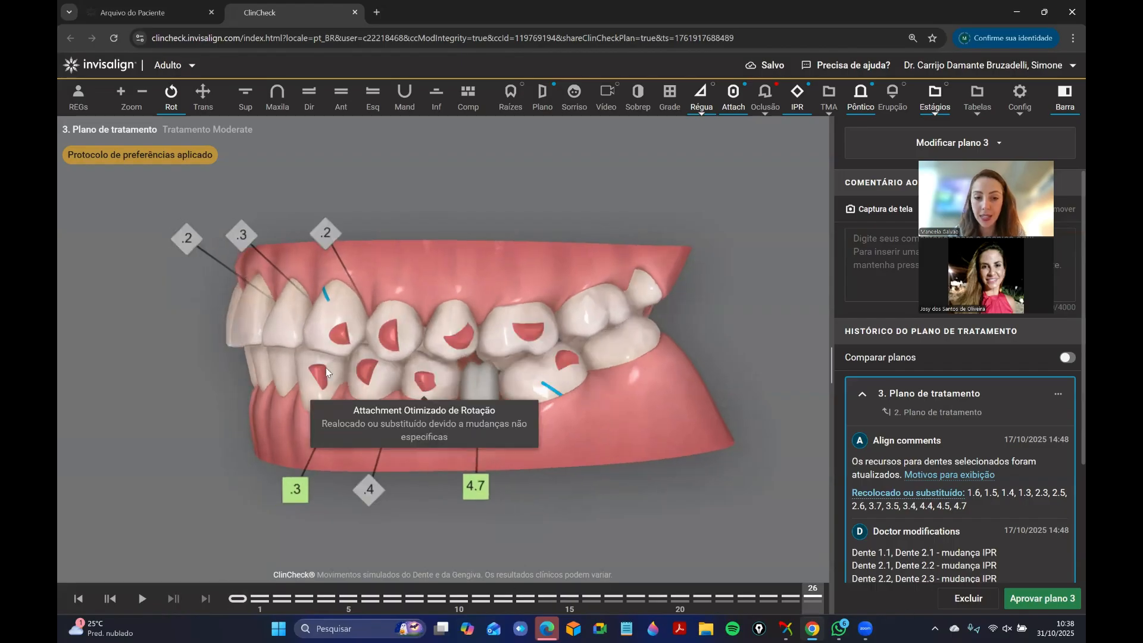
left_click(243, 604)
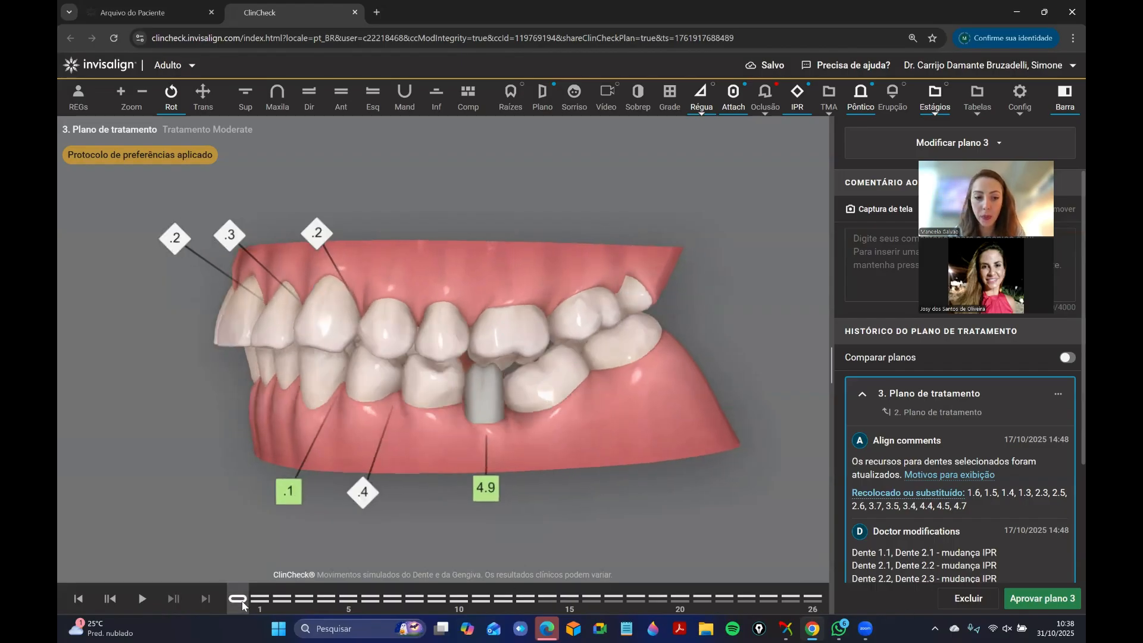
mouse_move(339, 318)
left_mouse_down()
mouse_move(321, 320)
mouse_move(345, 317)
left_mouse_up()
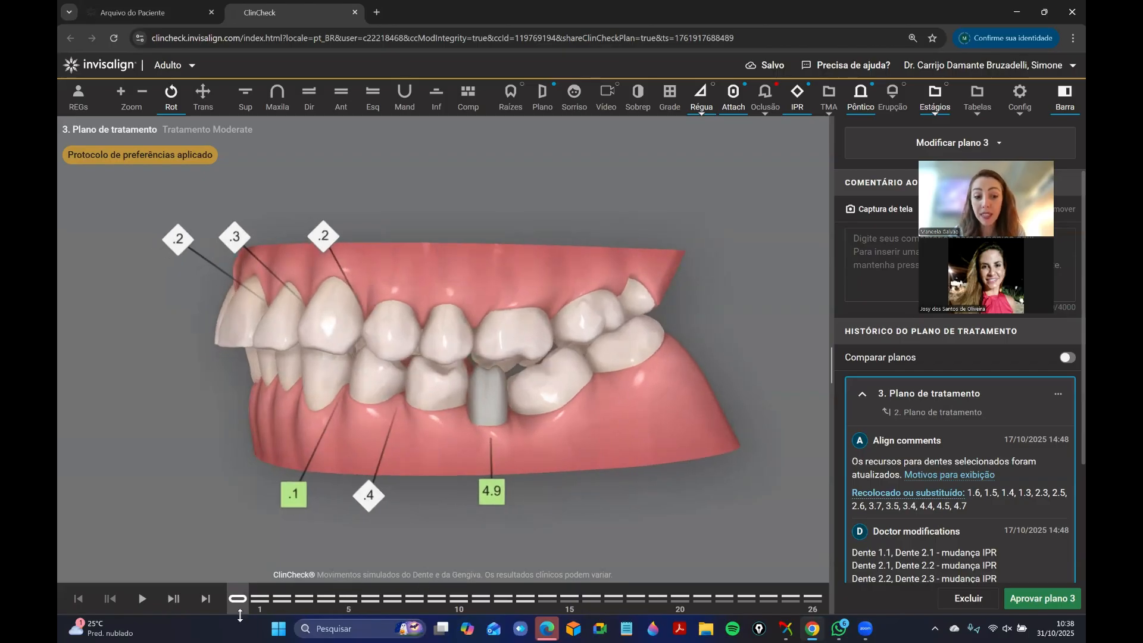
mouse_move(235, 603)
left_mouse_down()
mouse_move(690, 536)
mouse_move(612, 581)
mouse_move(428, 590)
mouse_move(775, 551)
mouse_move(234, 624)
mouse_move(752, 566)
mouse_move(344, 593)
mouse_move(799, 555)
mouse_move(832, 527)
left_mouse_up()
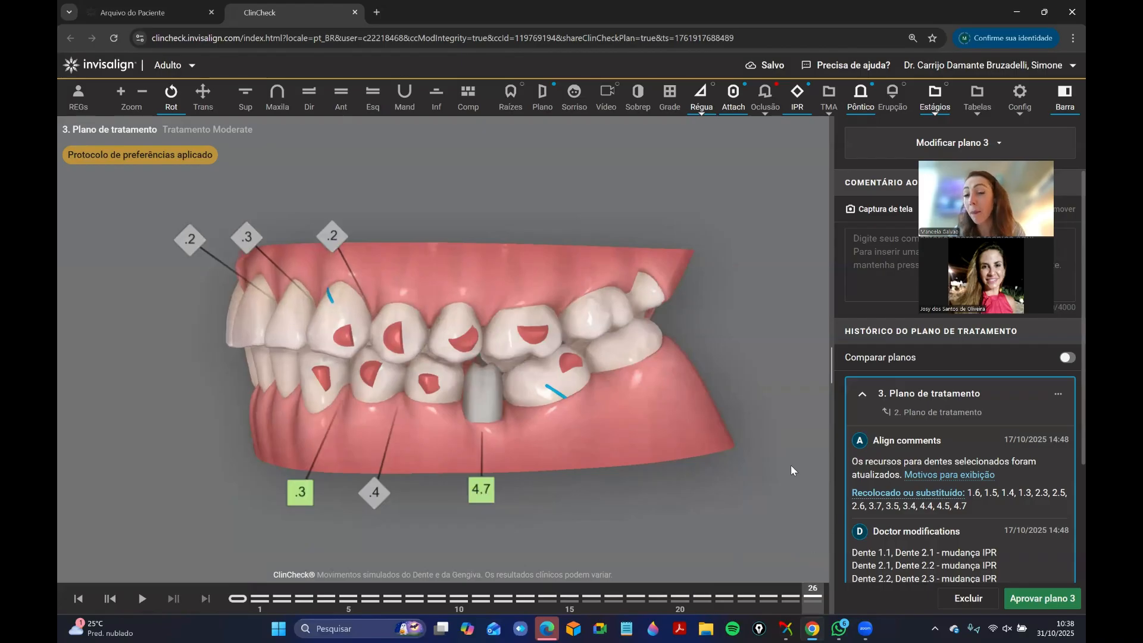
Inspect the upper arch at stage 26, and examine the left and front bite at stage 1.
left_click(245, 96)
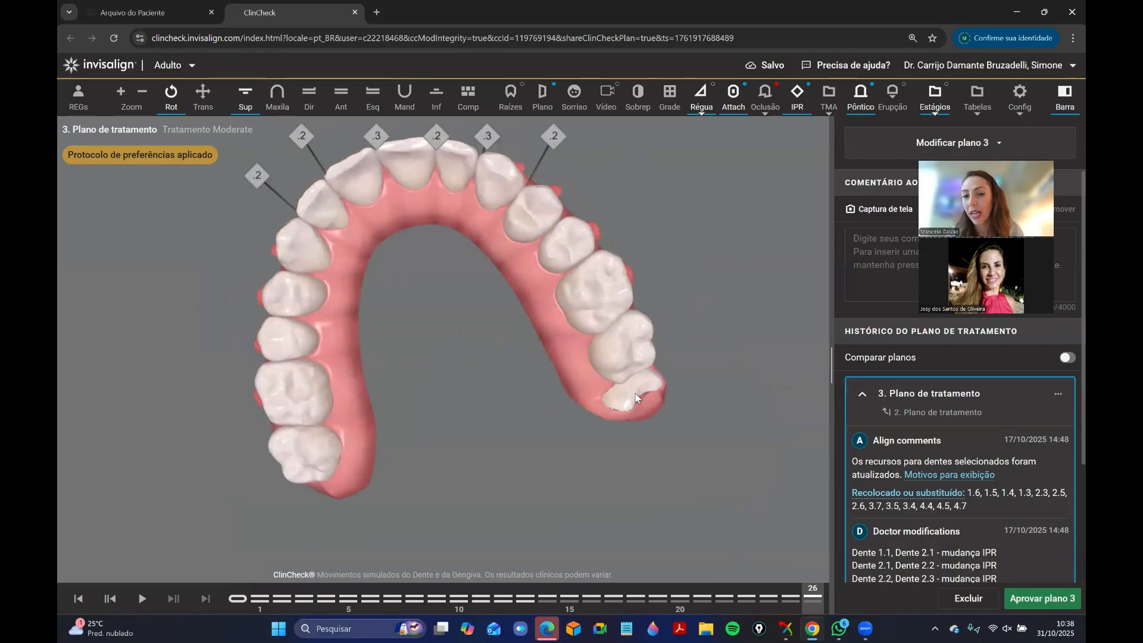
left_click(382, 106)
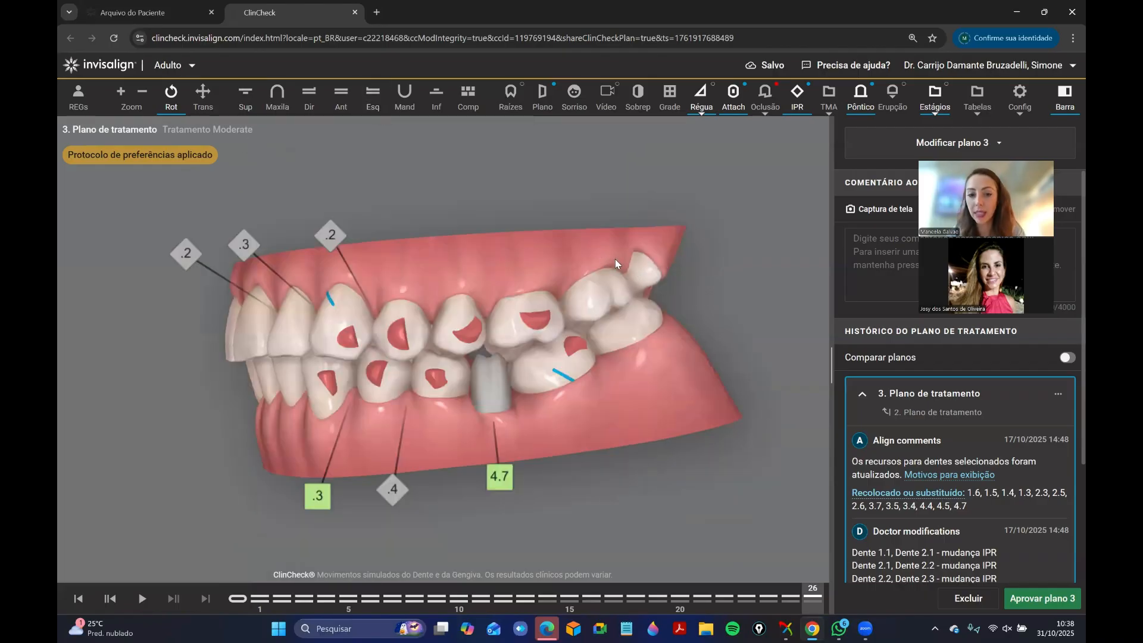
left_click(252, 597)
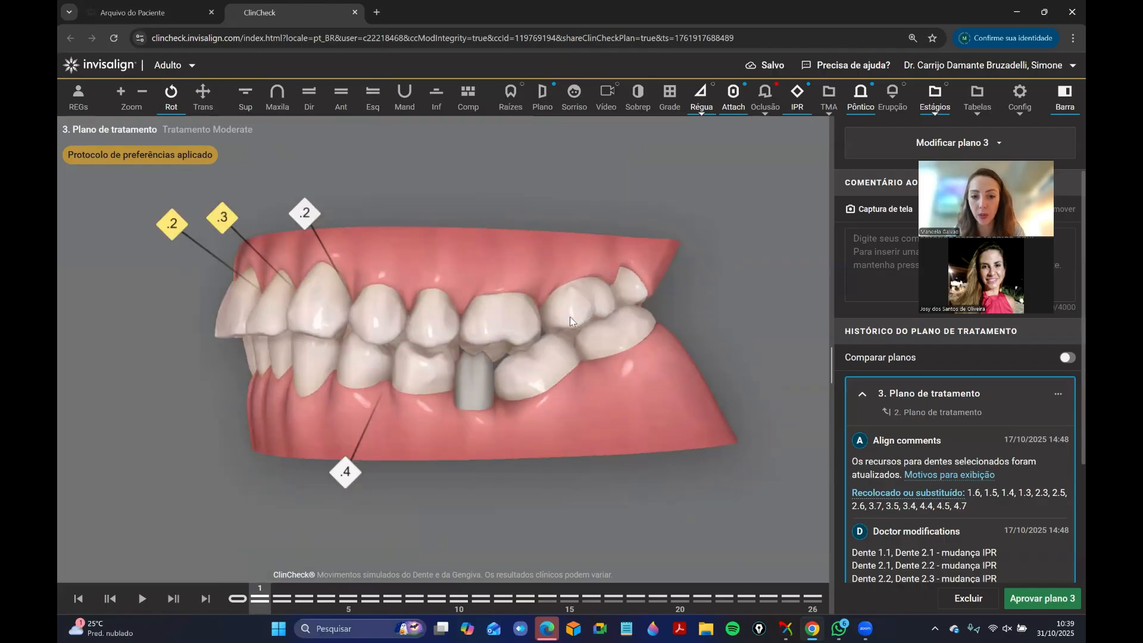
left_click_drag(344, 369, 352, 364)
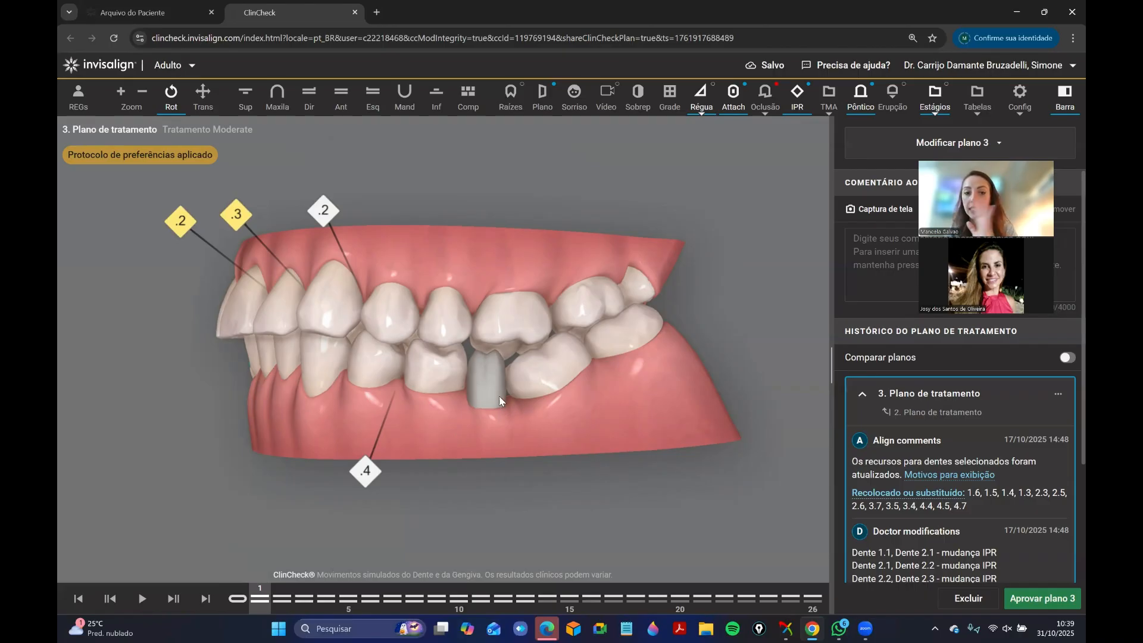
left_click_drag(212, 372, 368, 320)
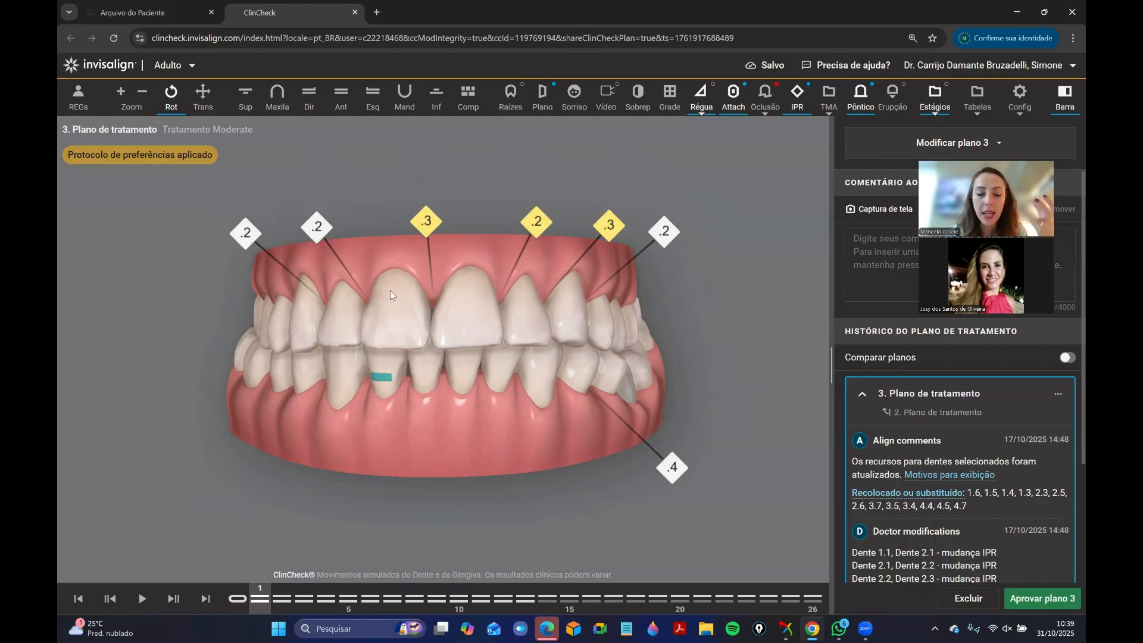
Inspect the lower arch, the upper arch and the front bite at stage 1.
left_click(403, 104)
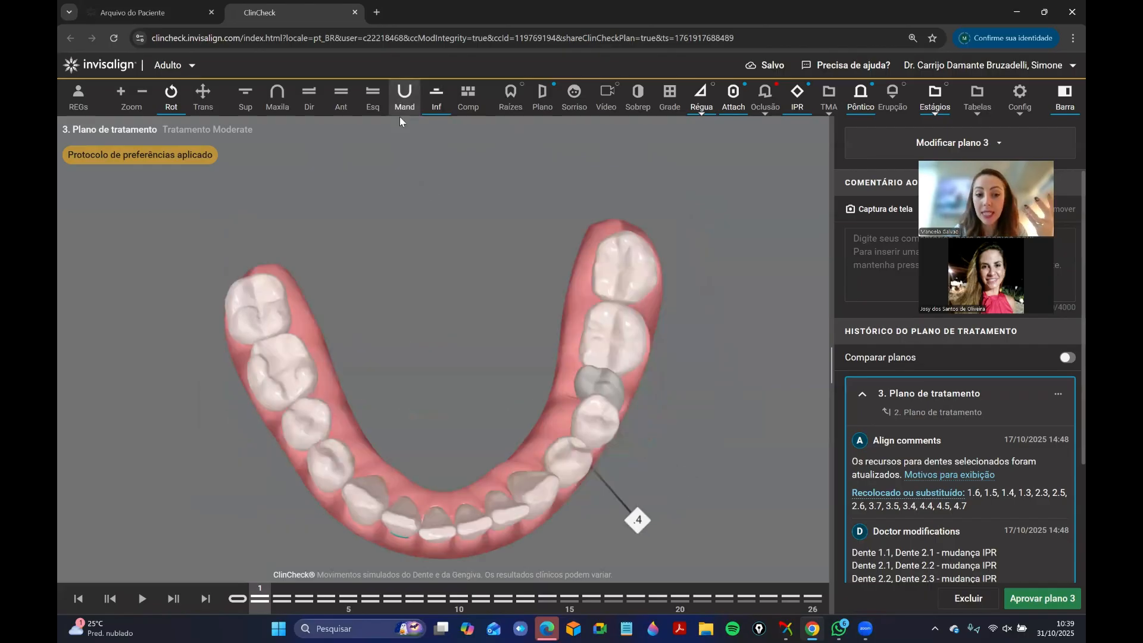
left_click(328, 108)
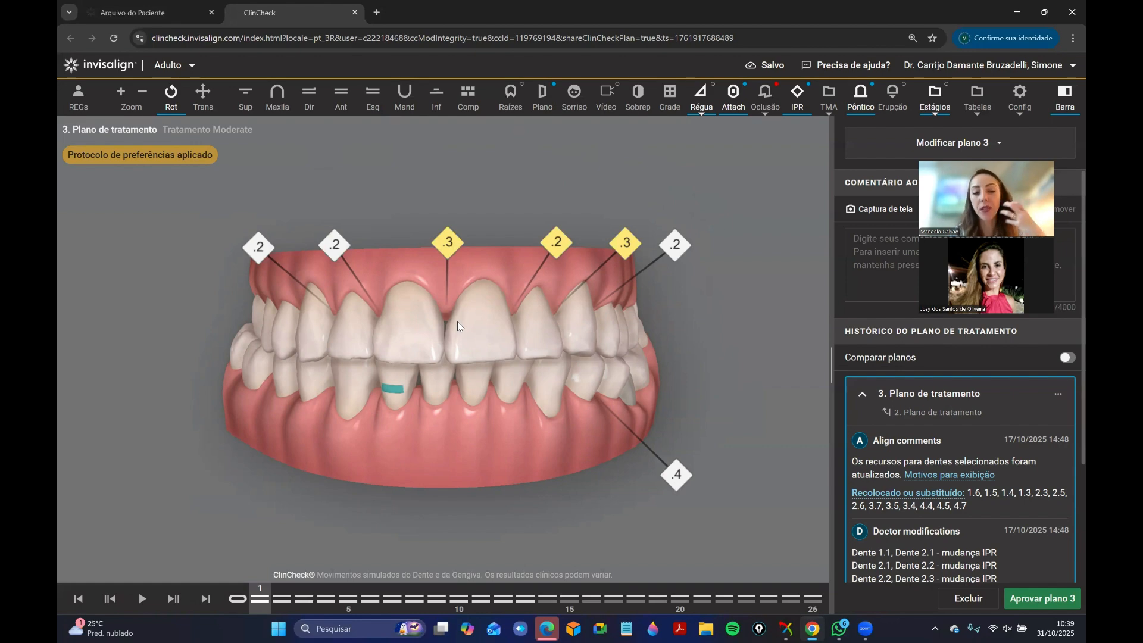
left_click(245, 96)
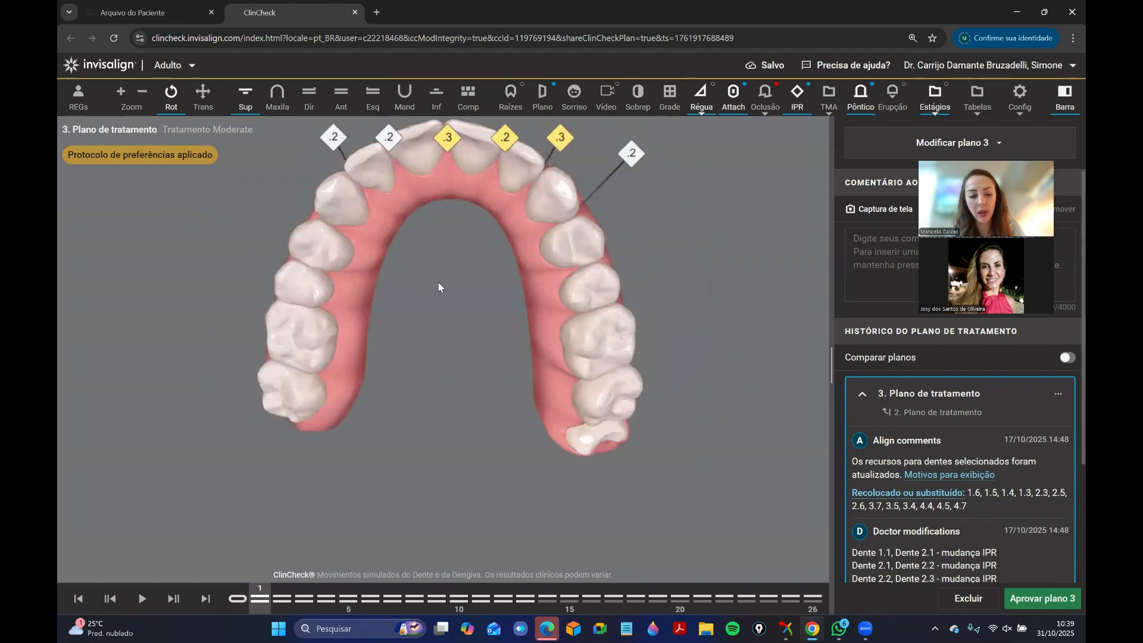
left_click_drag(438, 287, 440, 326)
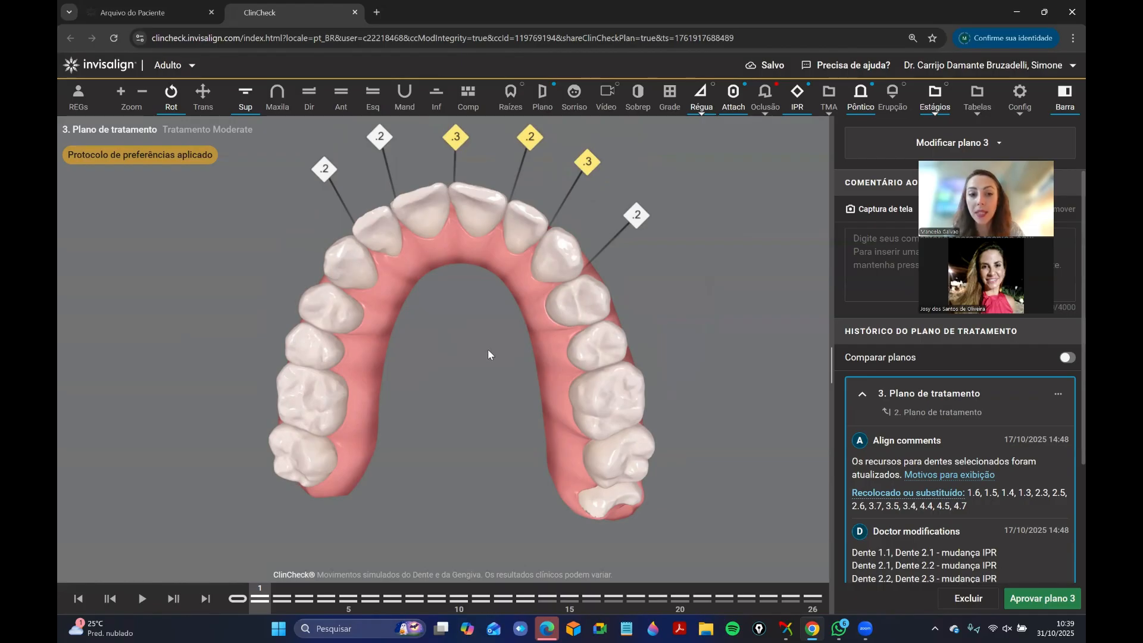
left_click(341, 97)
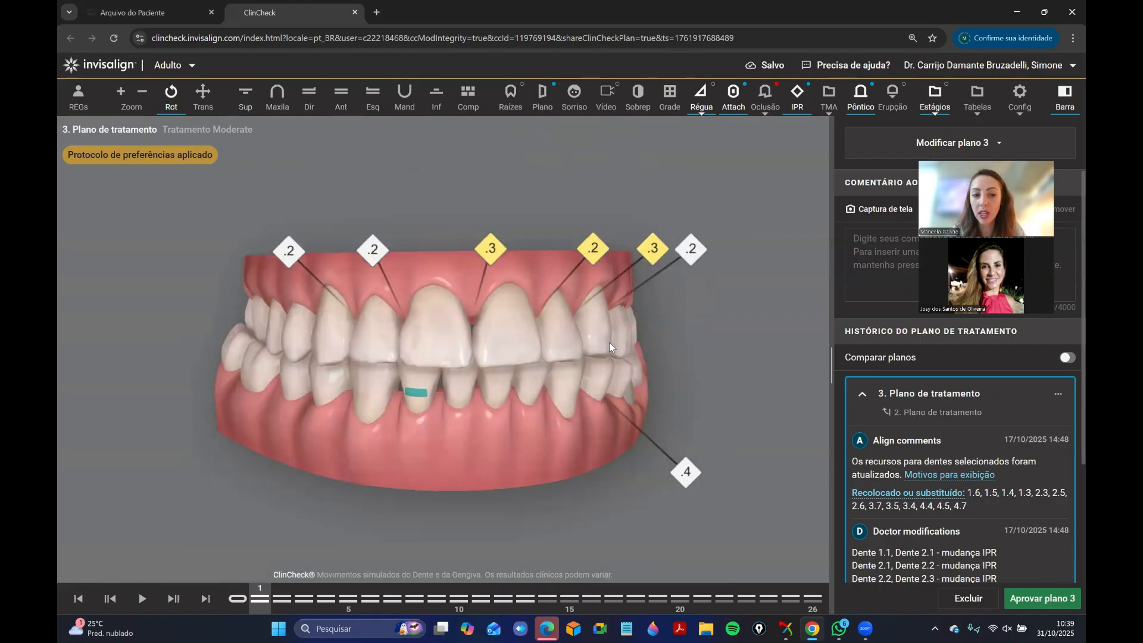
left_click_drag(609, 342, 479, 441)
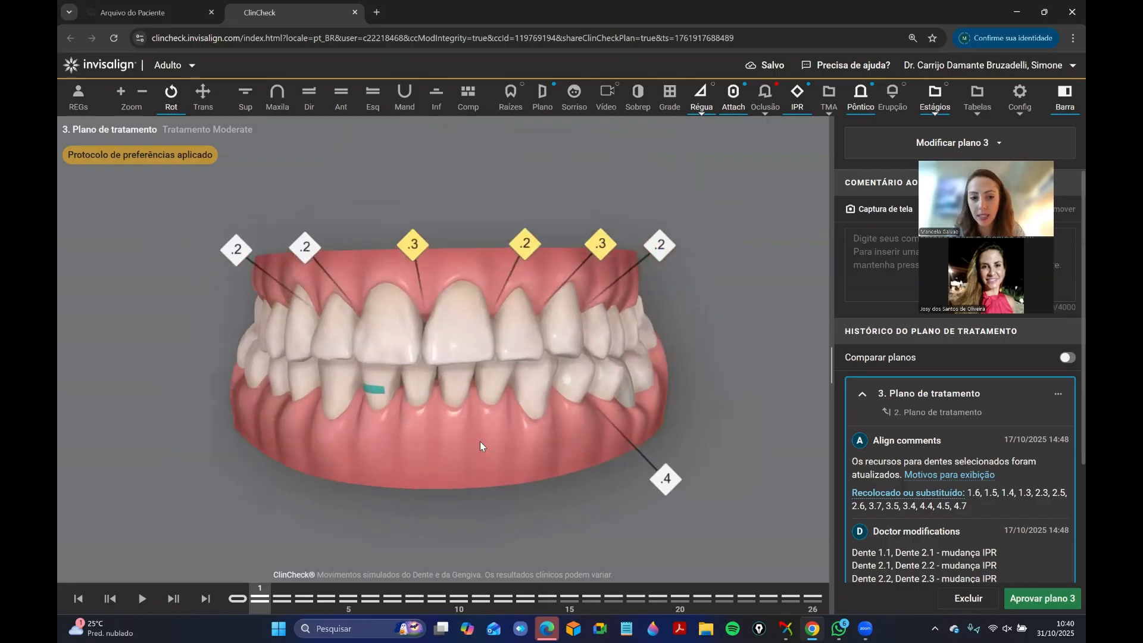
Advance to stage 26 and examine the planned final bite from the front.
left_click_drag(265, 601, 853, 552)
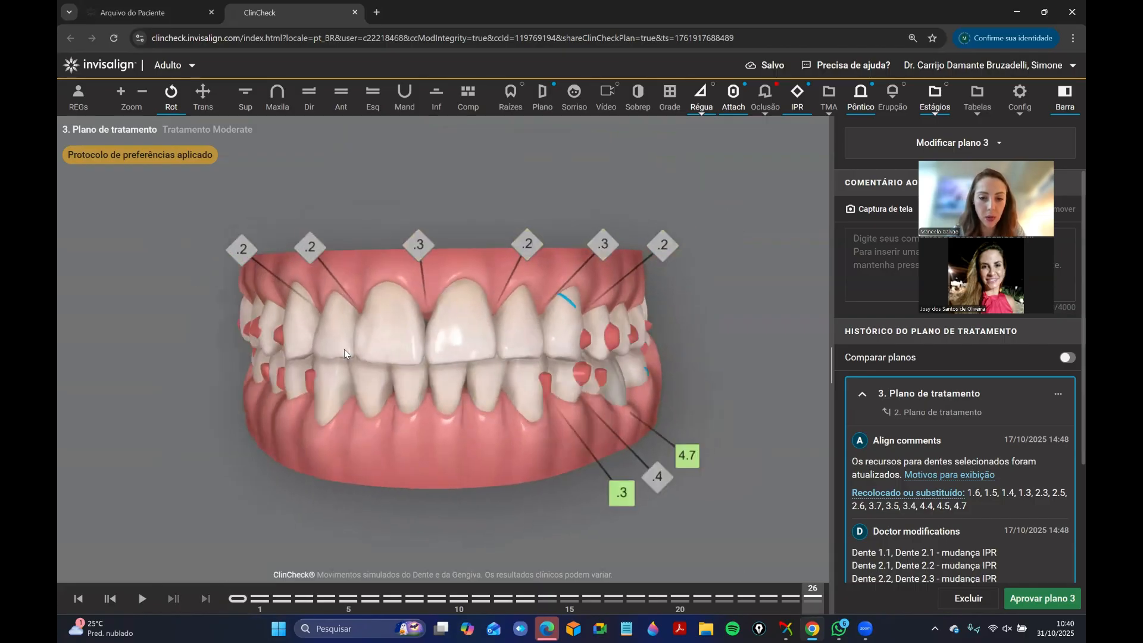
left_click_drag(344, 349, 458, 307)
left_click_drag(465, 372, 480, 369)
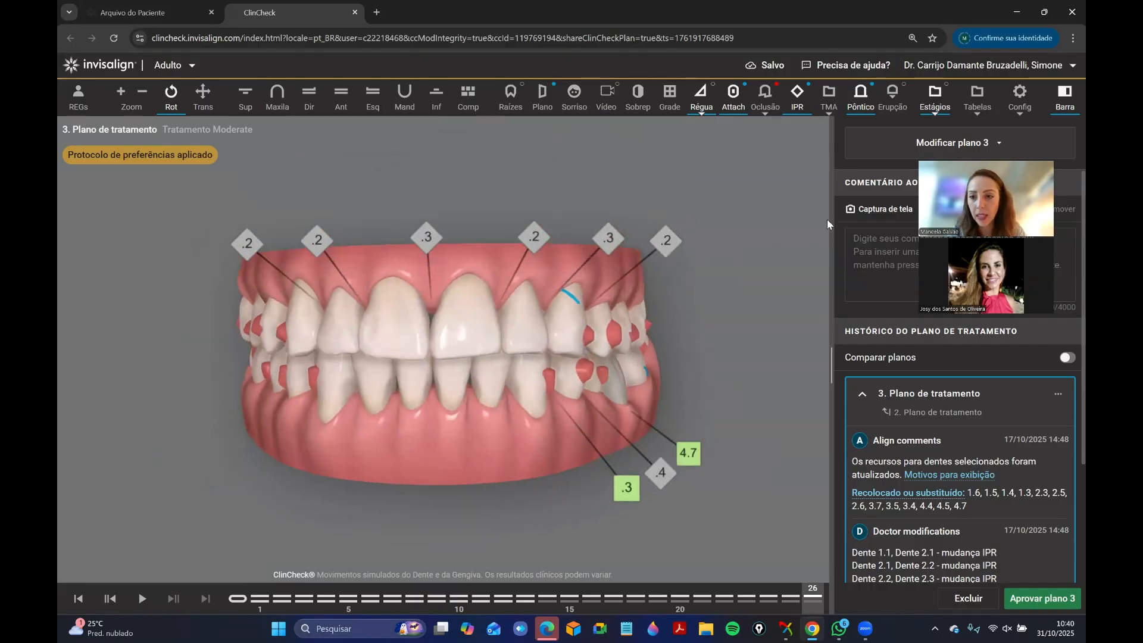
left_click_drag(964, 179, 984, 211)
Return to stage 1, then compare the patient's left side between the initial stage and stage 26.
left_click(260, 597)
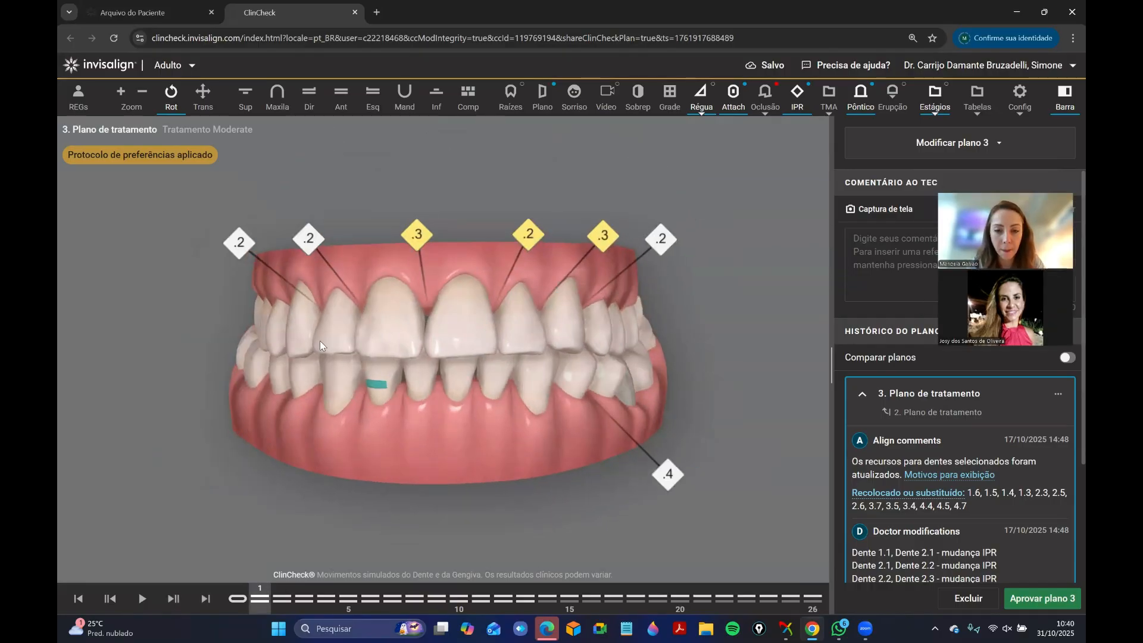
left_click_drag(416, 381, 301, 350)
left_click_drag(375, 417, 328, 425)
left_click(237, 598)
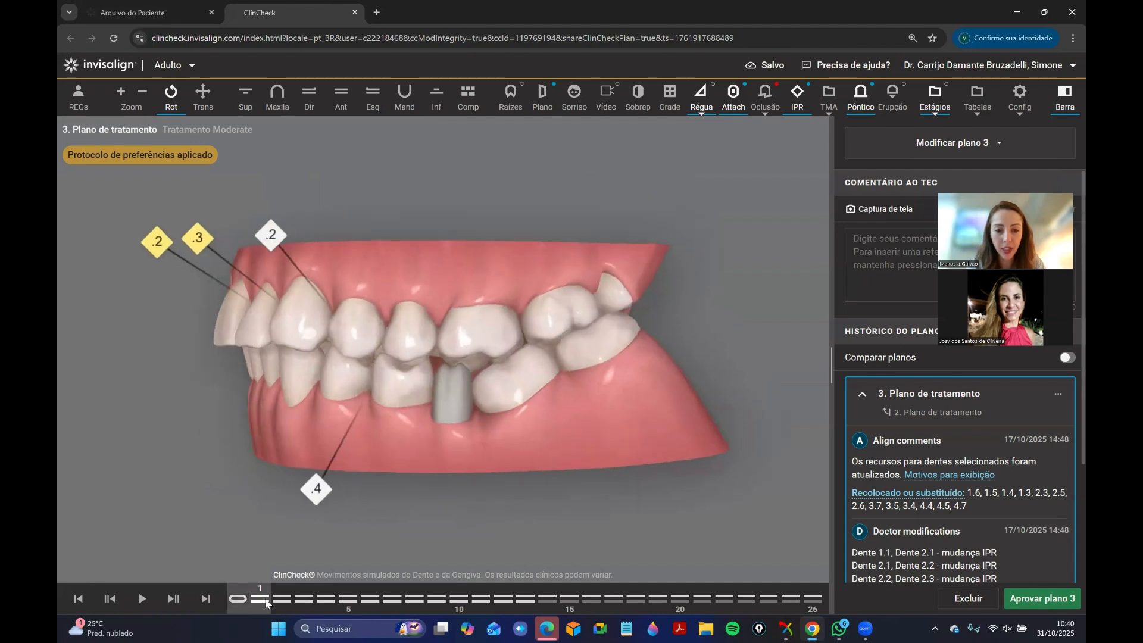
left_click(812, 597)
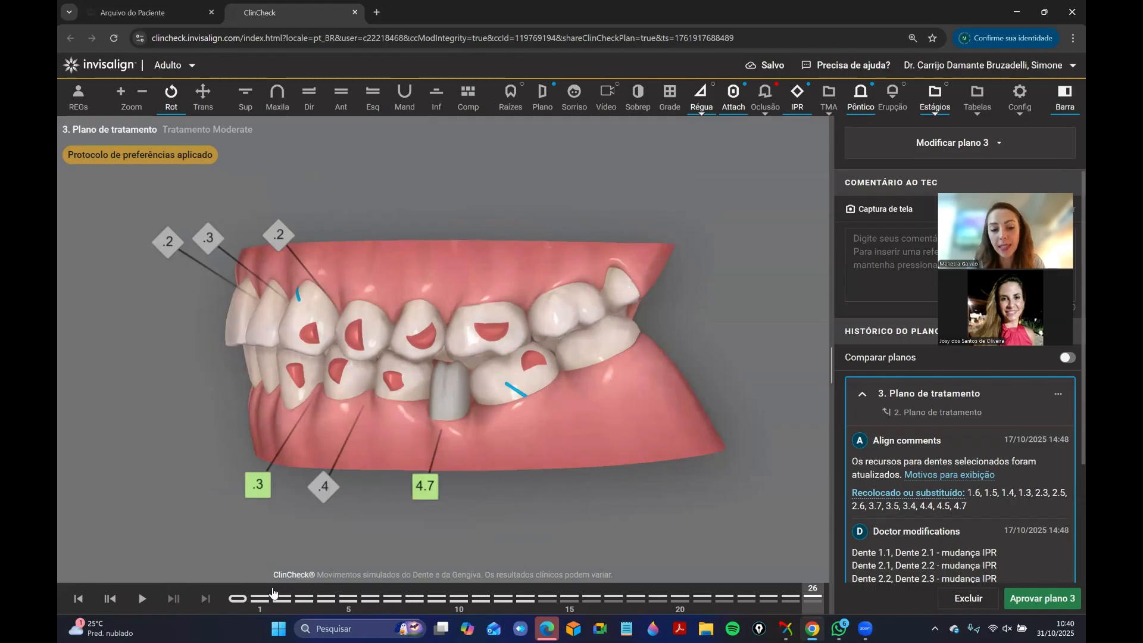
left_click(237, 598)
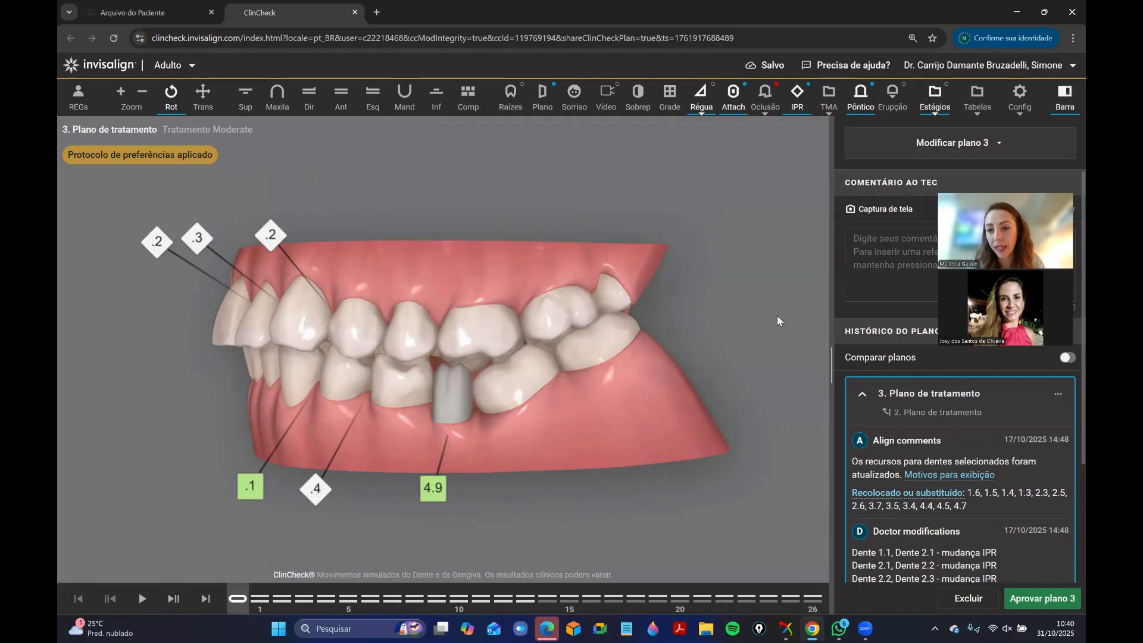
Open plan 3 for modification with the 3D controls and mark tooth 2.8 as immovable.
left_click(952, 143)
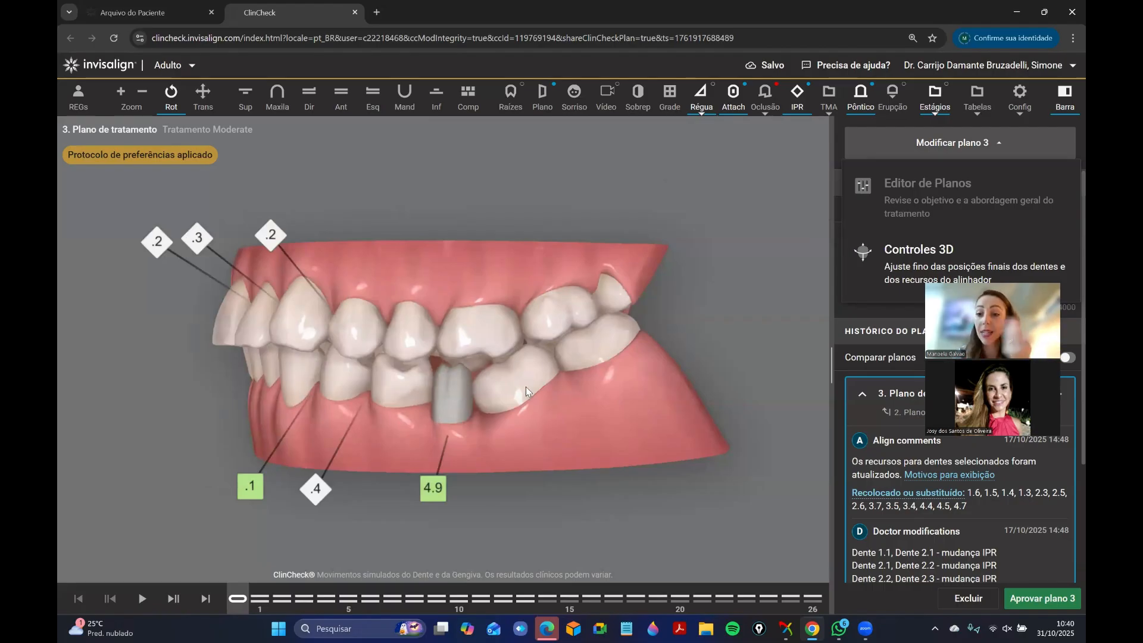
left_click(922, 264)
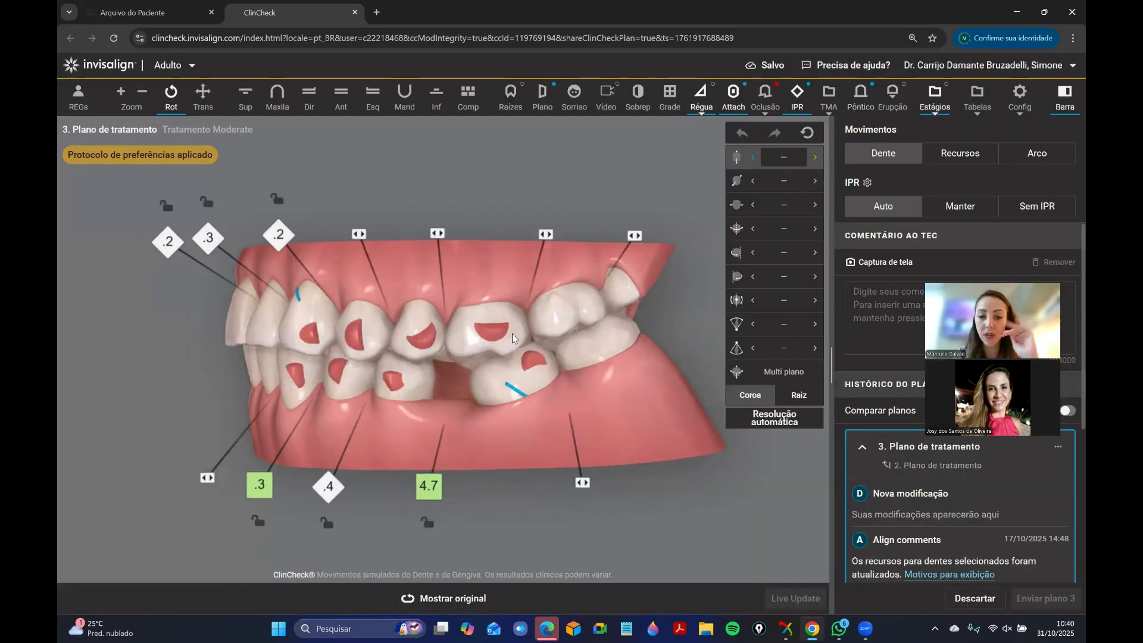
left_click_drag(512, 333, 513, 389)
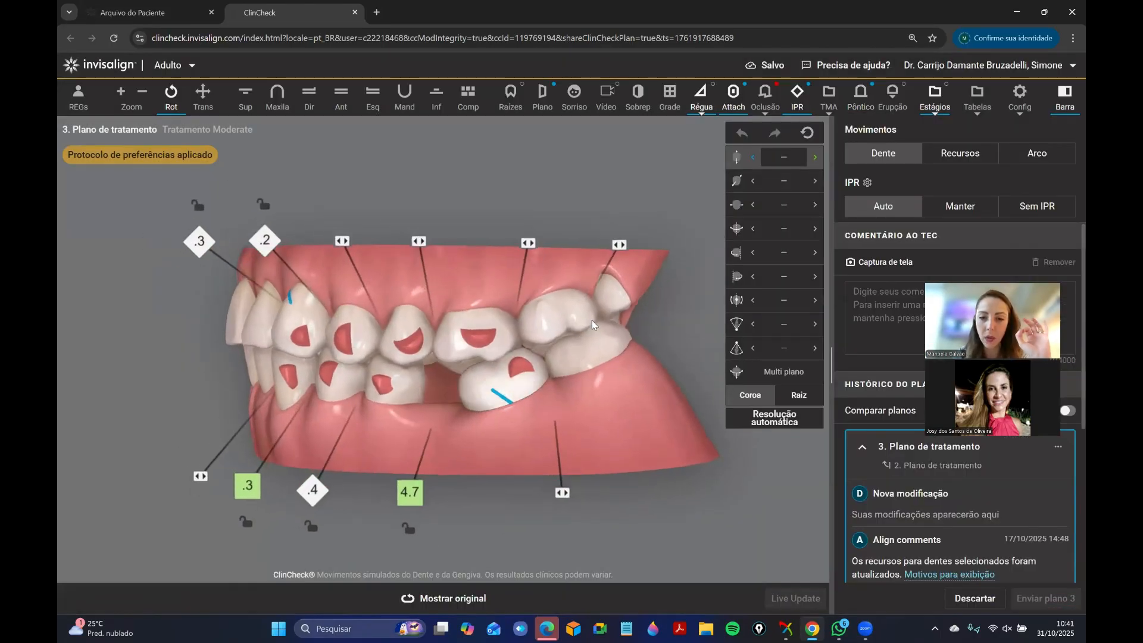
scroll(630, 297, "up", 2)
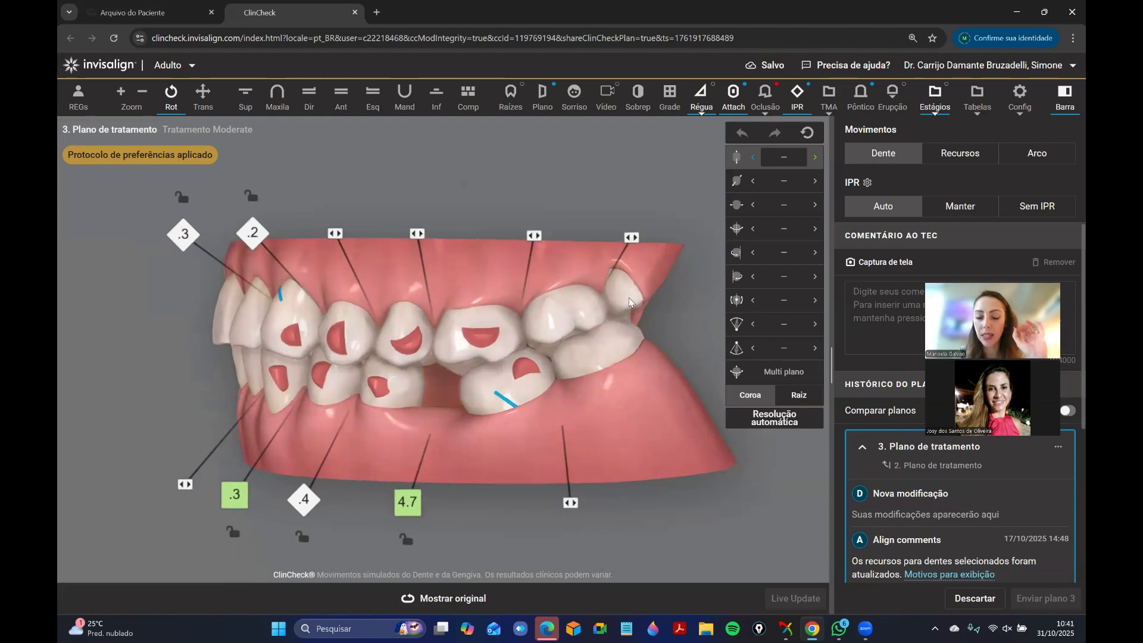
right_click(628, 302)
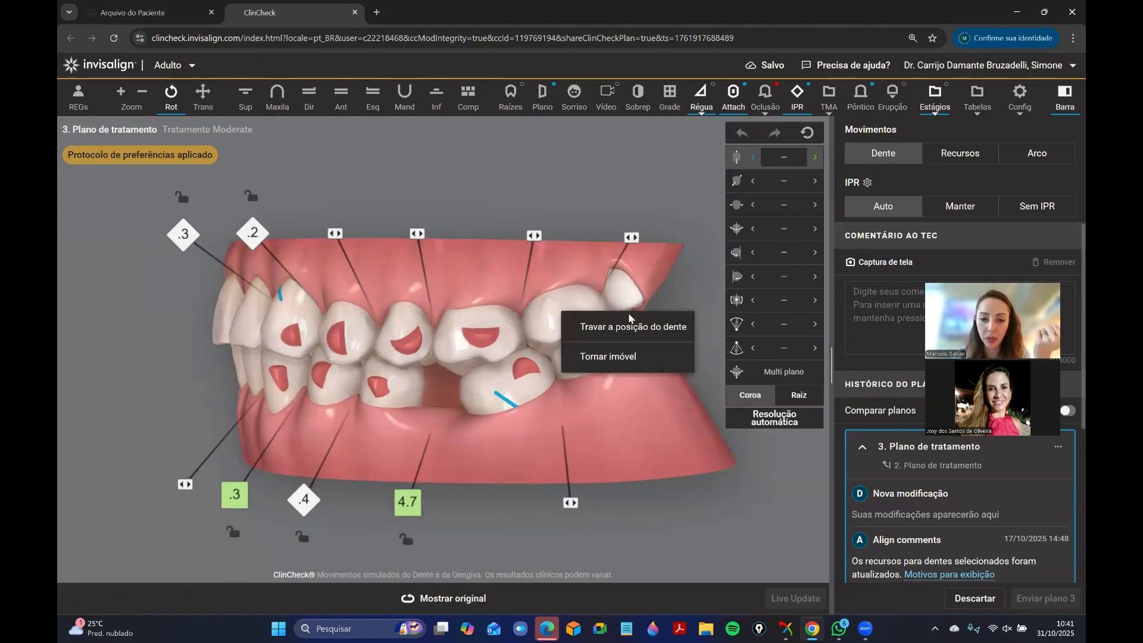
left_click(629, 368)
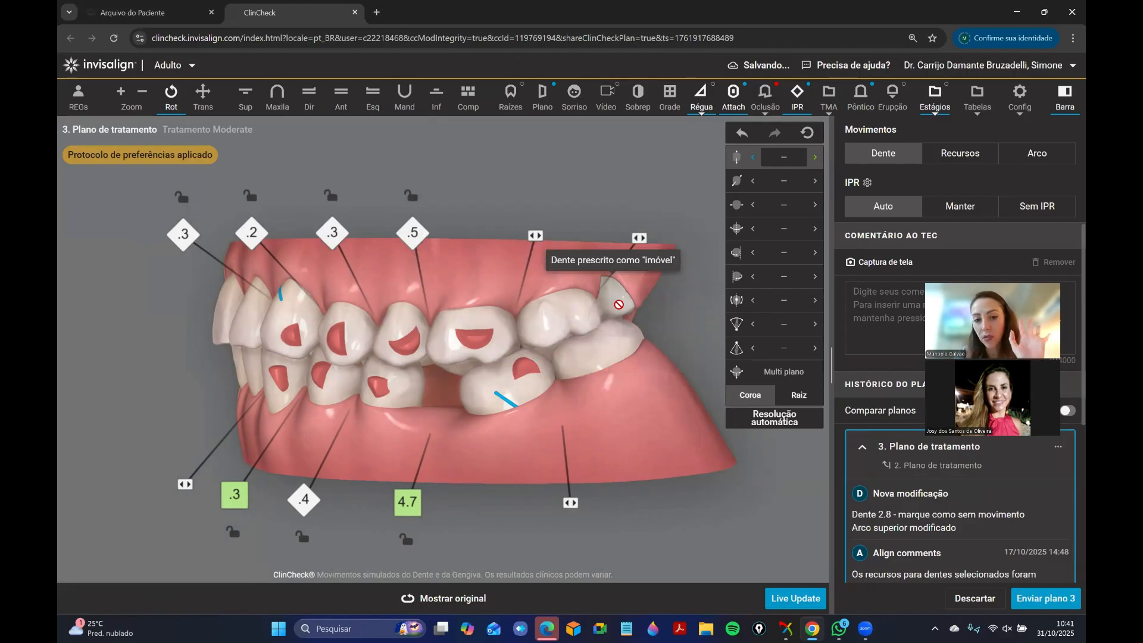
Remove the IPR from the upper left contacts 2.5–2.6, 2.4–2.5 and 2.3–2.4.
left_click_drag(424, 239, 467, 245)
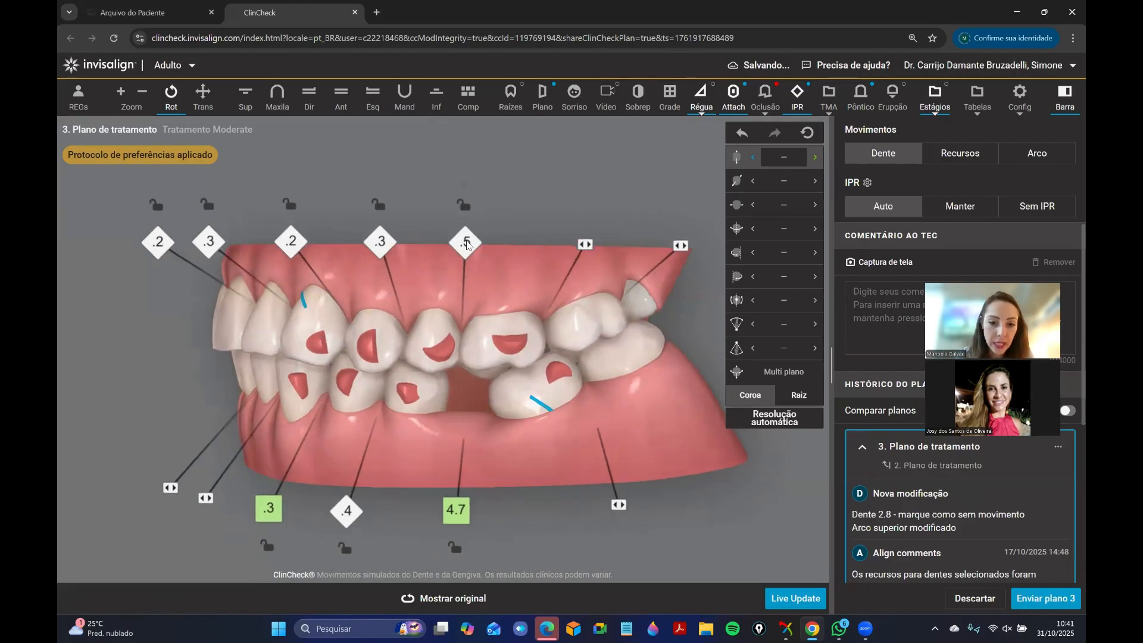
left_click(464, 271)
left_click(374, 272)
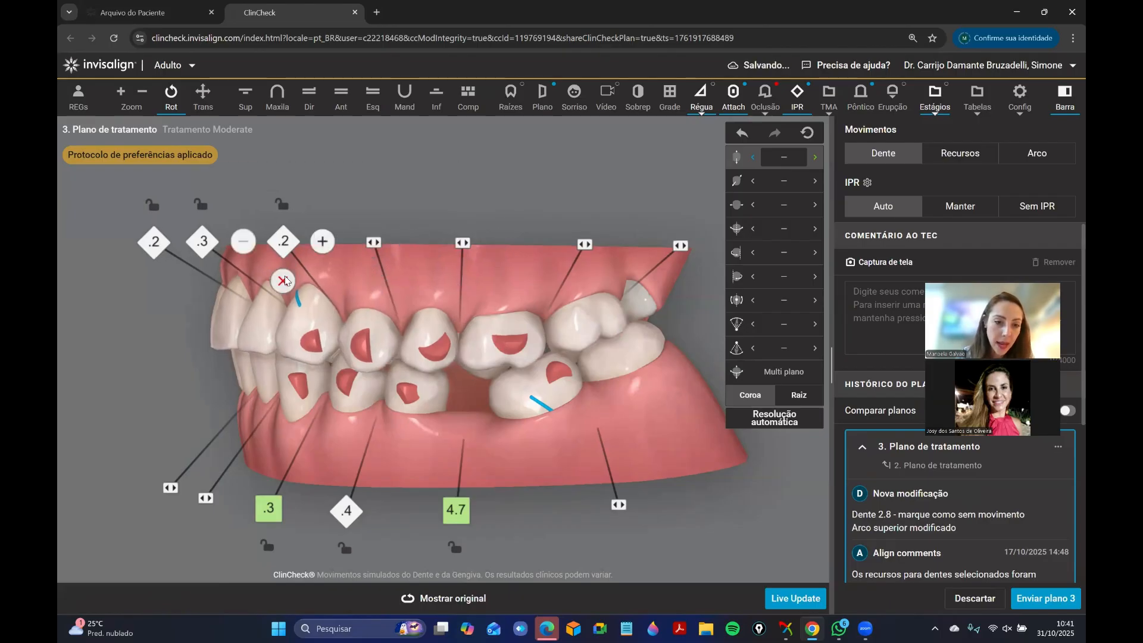
left_click(286, 273)
Mark the last lower left molar, tooth 3.8, as immovable.
left_click_drag(350, 329, 598, 326)
left_click(598, 326)
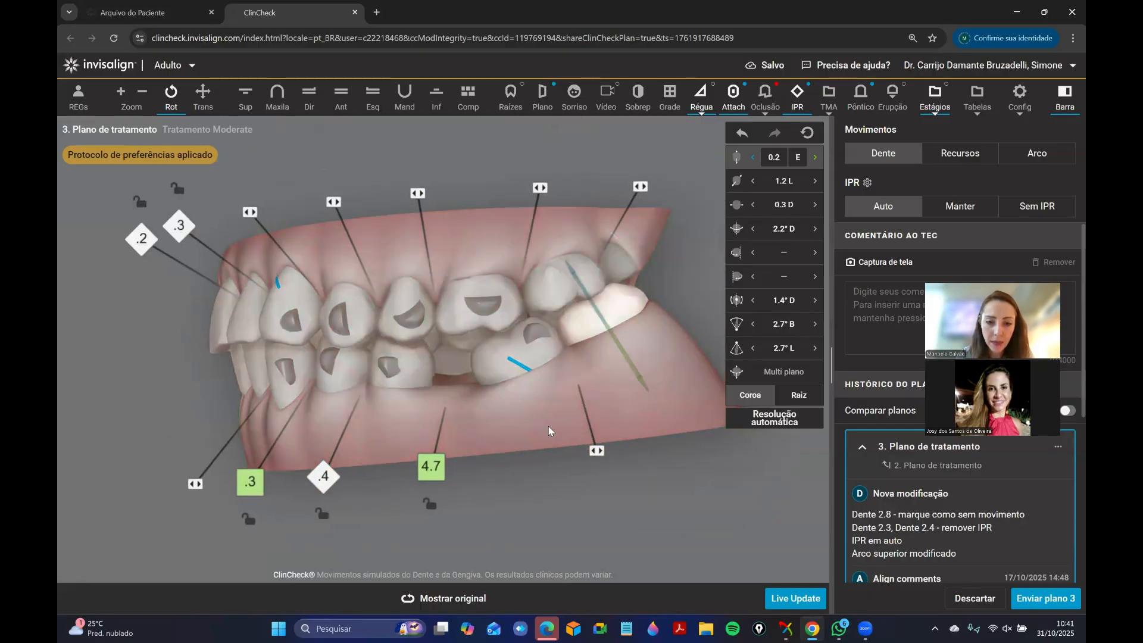
left_click(484, 575)
left_click(468, 600)
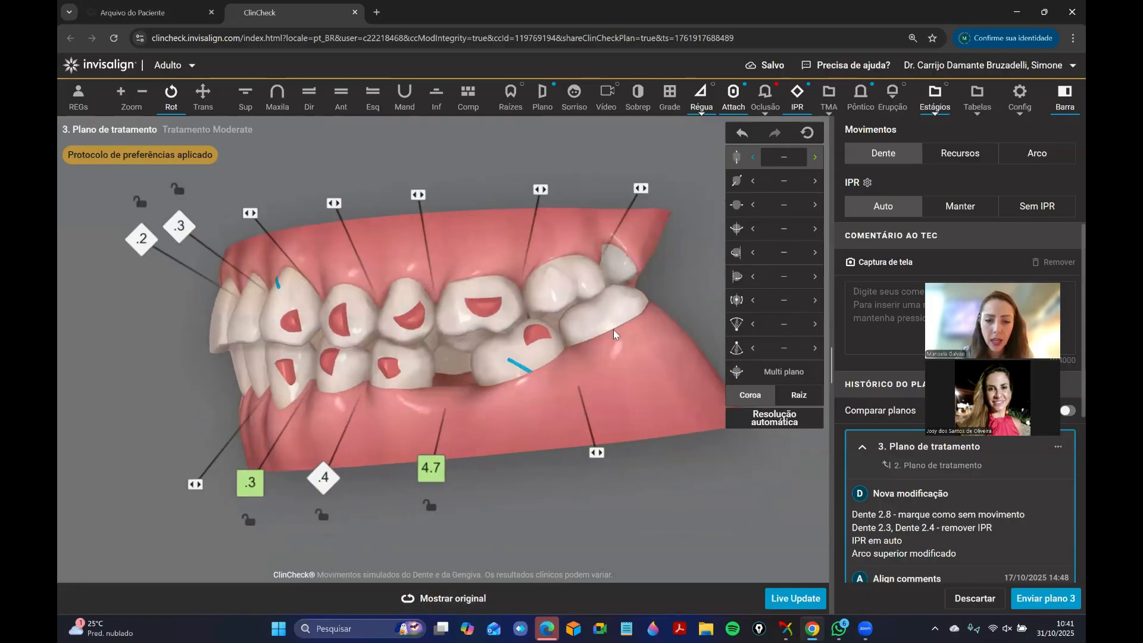
right_click(614, 332)
left_click(614, 379)
mouse_move(570, 408)
left_mouse_down()
mouse_move(641, 414)
mouse_move(562, 405)
left_mouse_up()
Inspect the lower arch and front bite, then consult the Bolton analysis and close it.
left_click(405, 96)
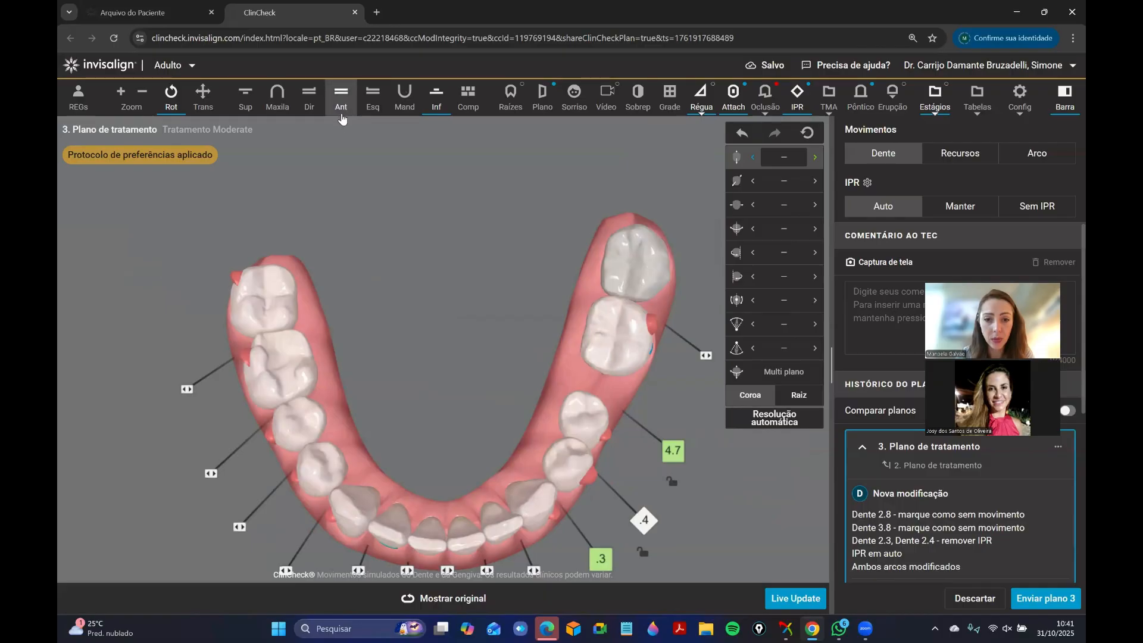
left_click(341, 95)
mouse_move(463, 343)
left_mouse_down()
mouse_move(424, 358)
mouse_move(477, 366)
mouse_move(580, 344)
mouse_move(611, 350)
left_mouse_up()
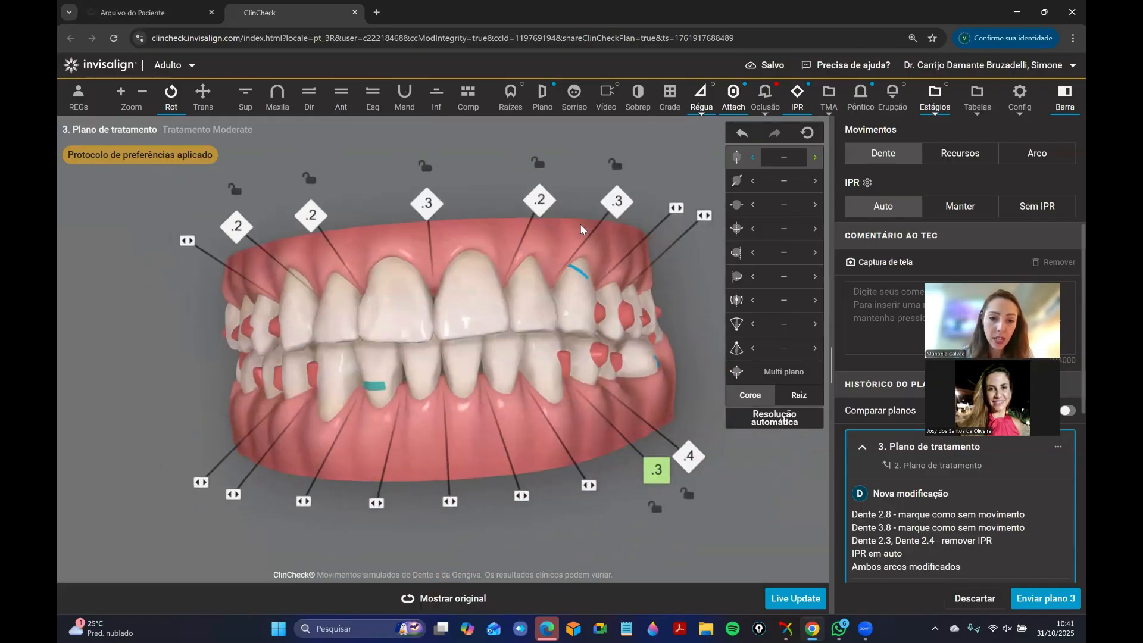
left_click_drag(536, 375, 540, 406)
left_click_drag(558, 237, 576, 230)
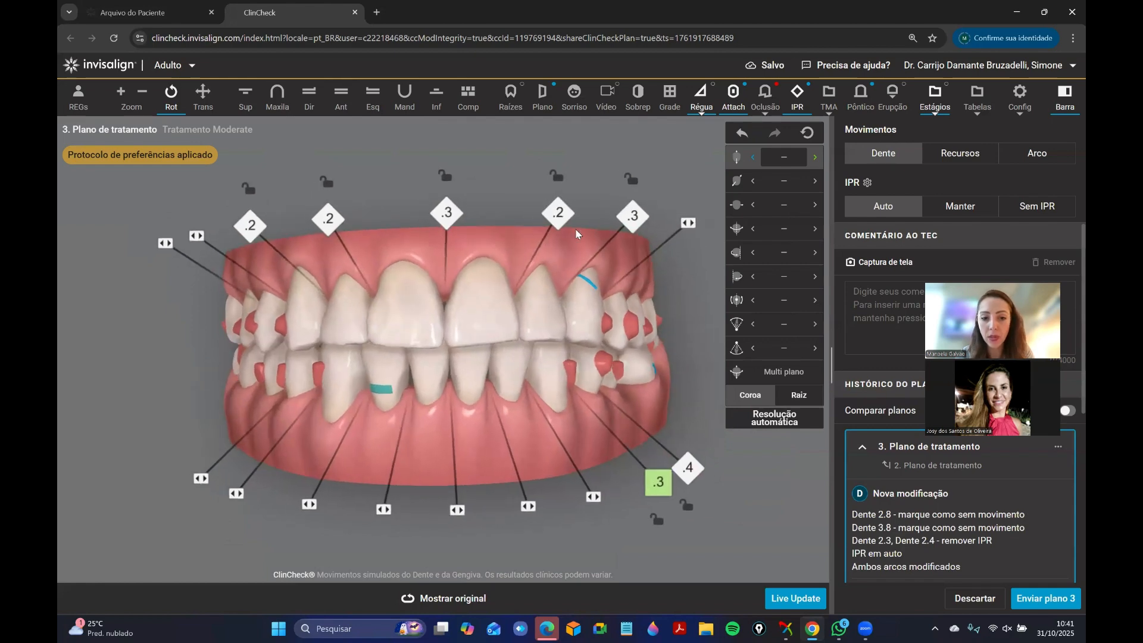
left_click(970, 115)
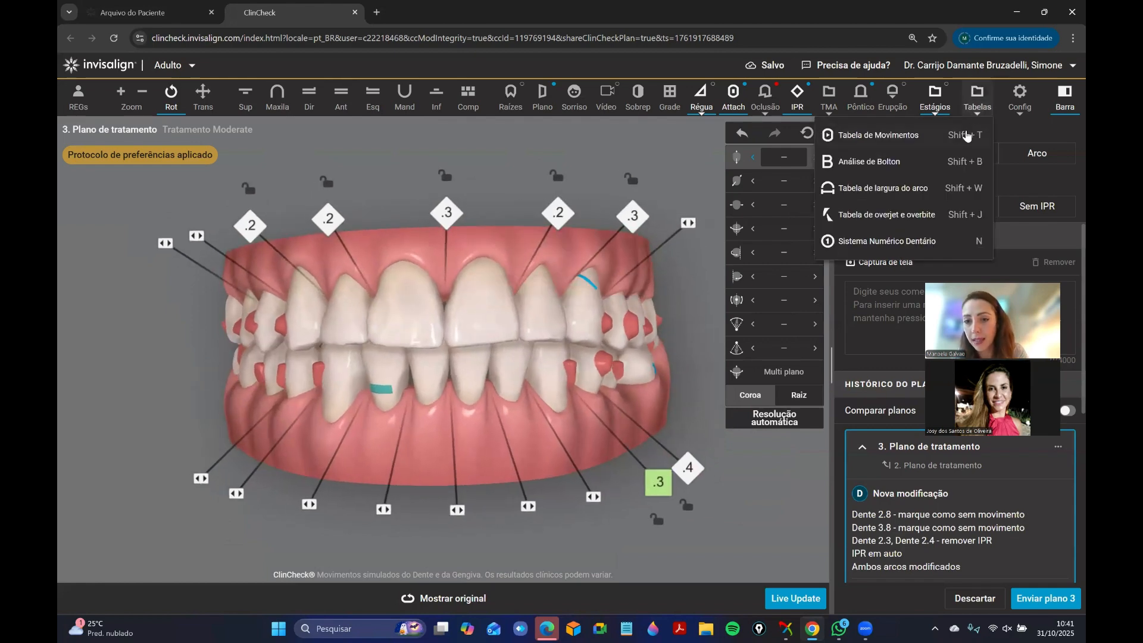
left_click(925, 145)
left_click_drag(924, 141, 757, 119)
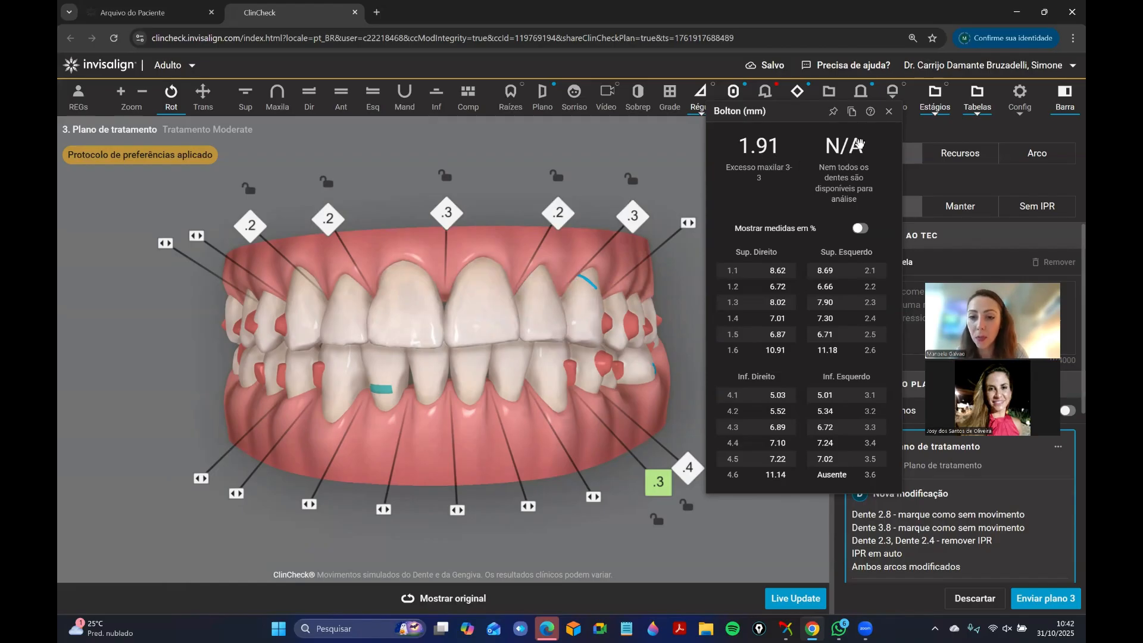
left_click(888, 116)
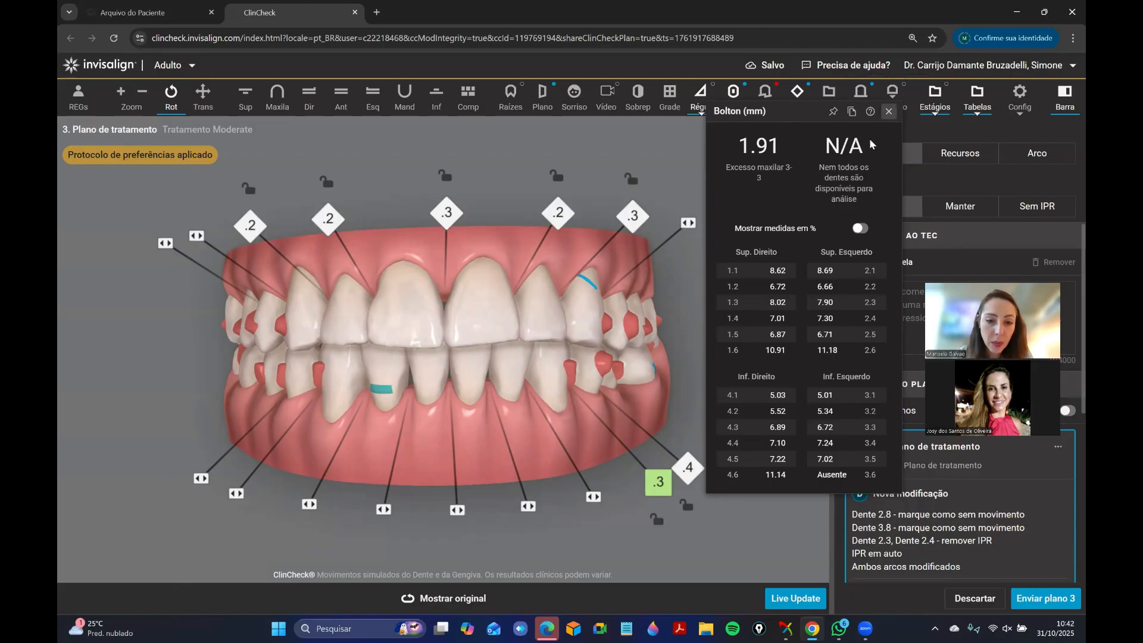
Remove the IPR between lower left teeth 3.4 and 3.5.
left_click_drag(488, 335, 380, 351)
left_click(426, 442)
left_click(411, 381)
left_click_drag(576, 425, 434, 439)
left_click(417, 379)
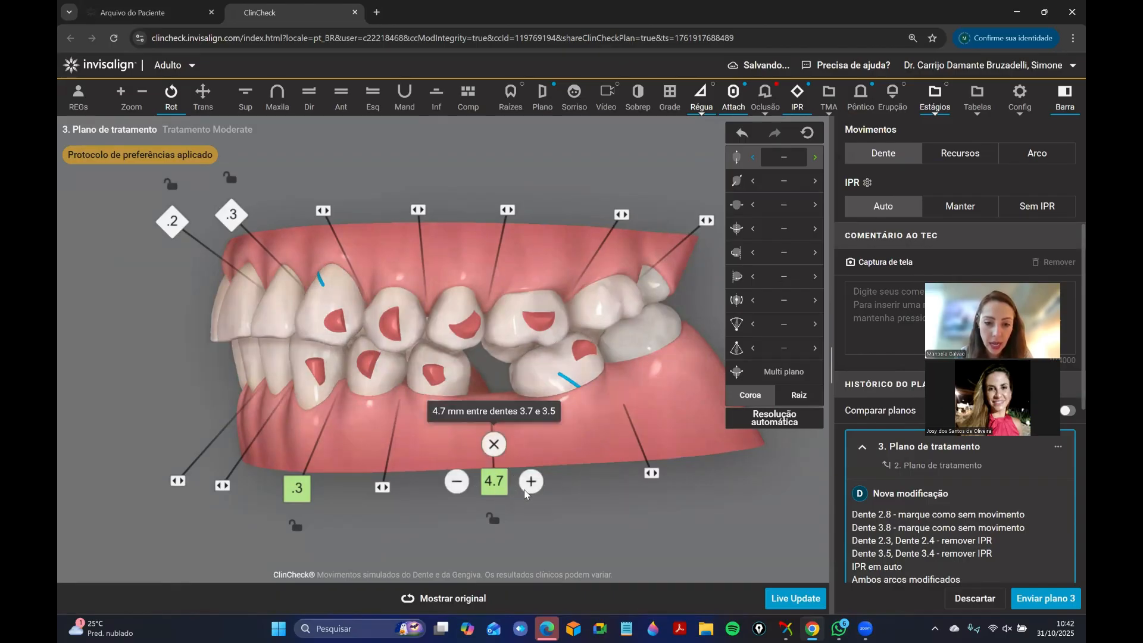
Increase the space between teeth 3.7 and 3.5 to 5.6 mm.
left_click(525, 488)
left_click(526, 489)
left_click(526, 490)
left_click(526, 490)
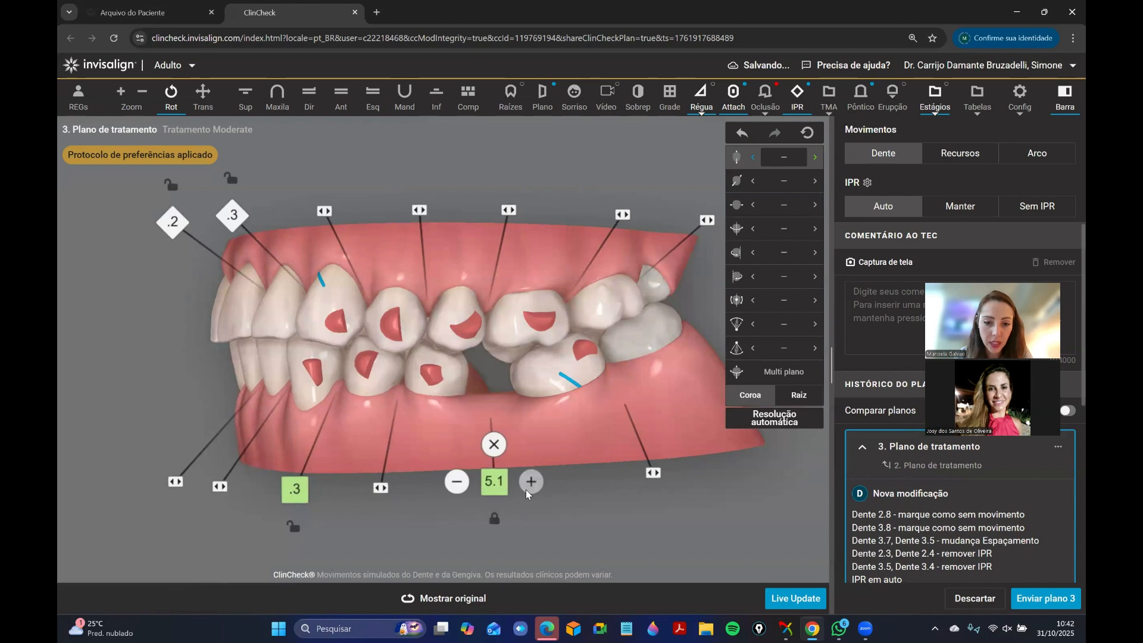
left_click(527, 490)
left_click(526, 489)
left_click(526, 489)
left_click(526, 490)
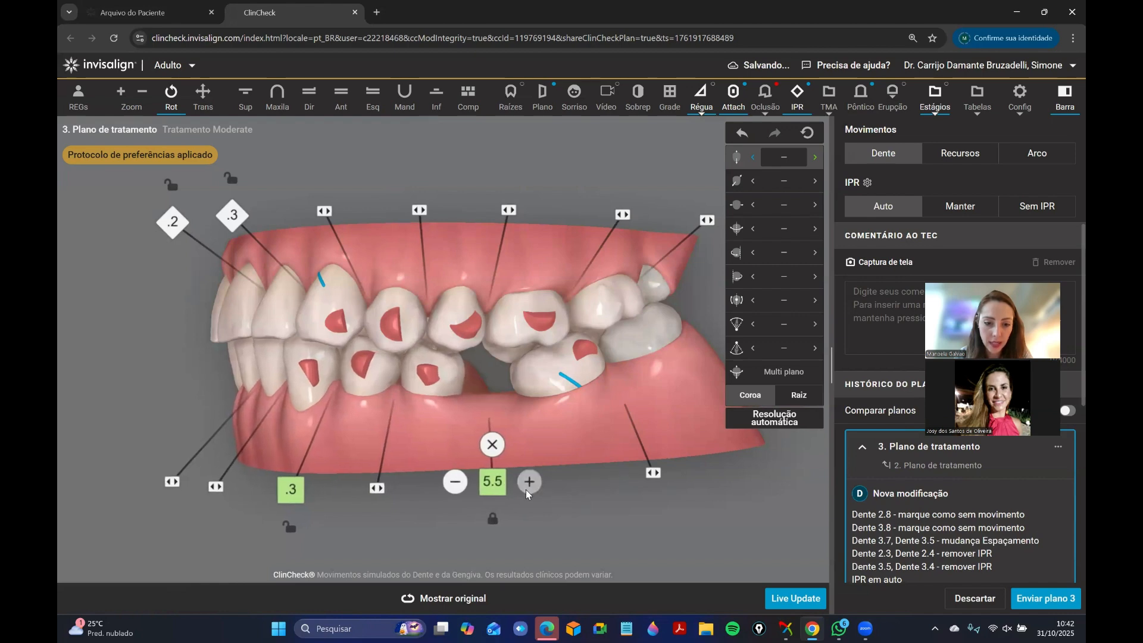
left_click(524, 488)
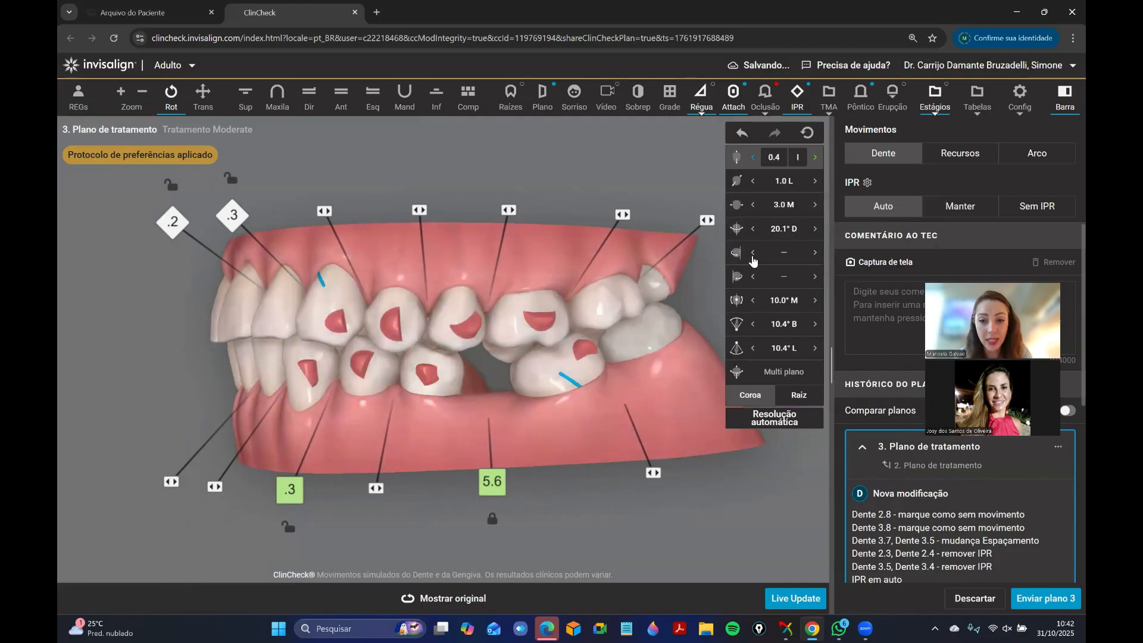
Check the movement values of teeth 3.5, 3.4 and 3.3, and view tooth 3.5 from the occlusal and left sides.
left_click(428, 372)
left_click(351, 360)
left_click(309, 375)
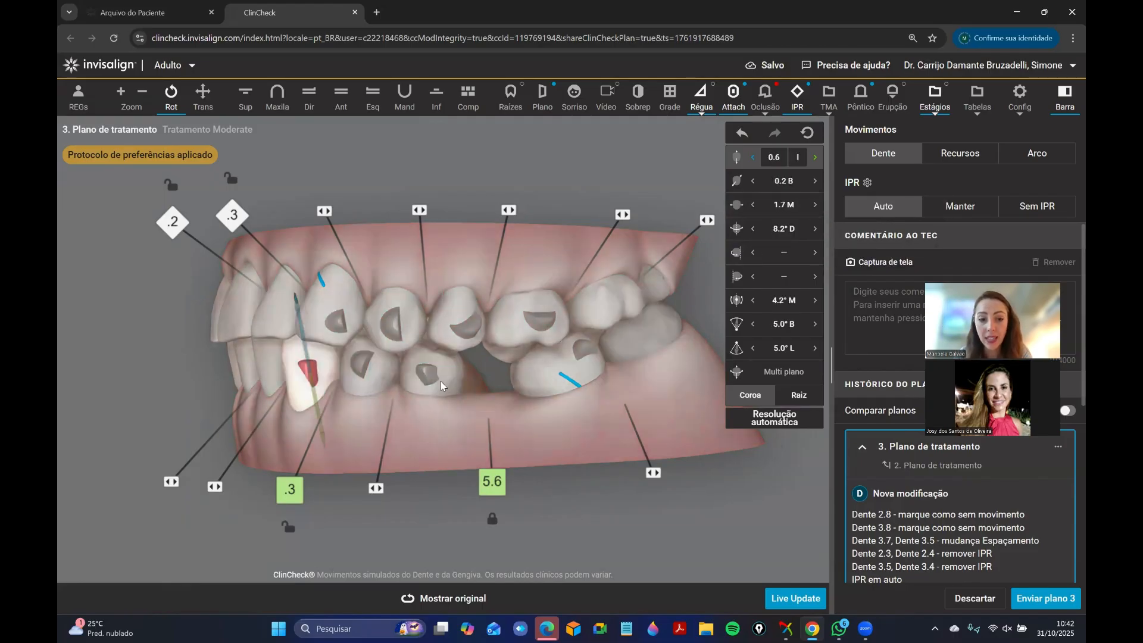
left_click(428, 373)
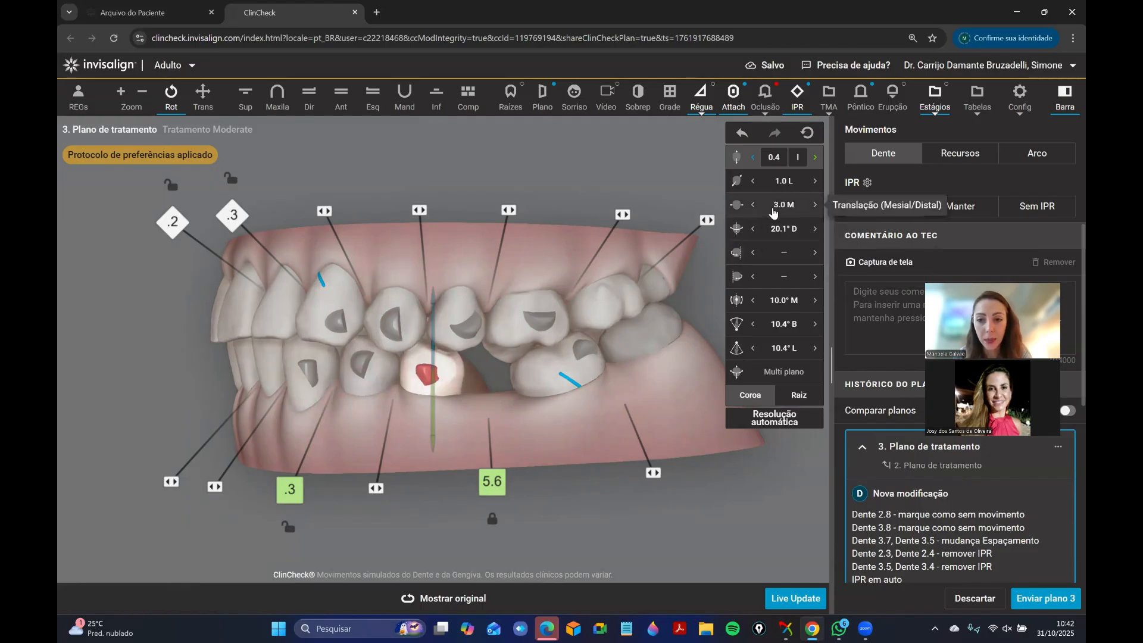
left_click(437, 96)
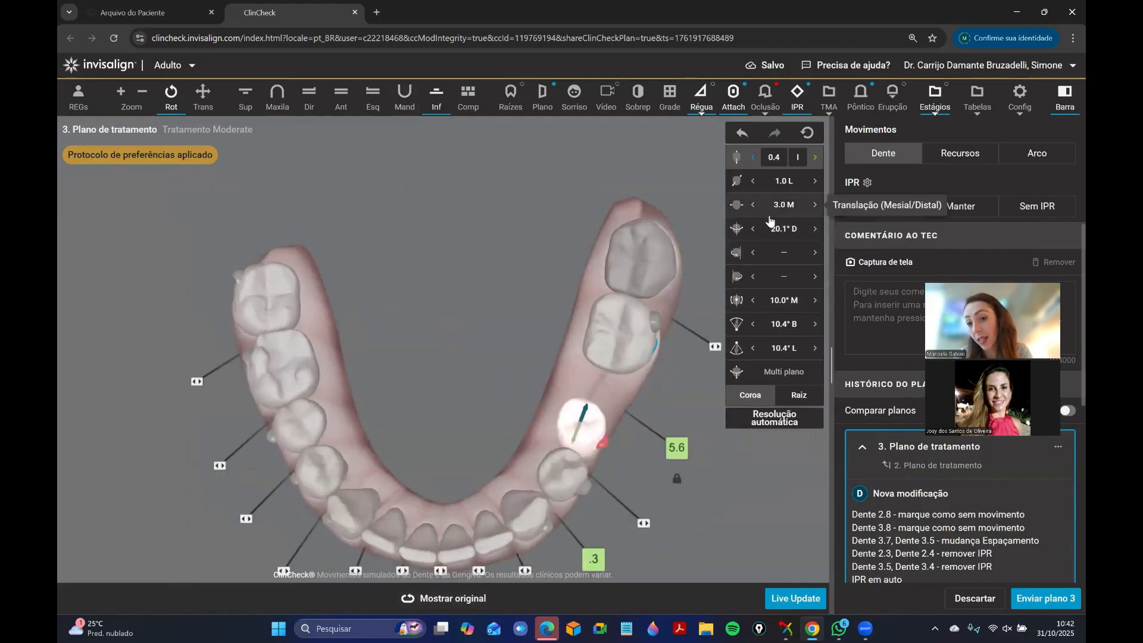
left_click(341, 95)
left_click(372, 97)
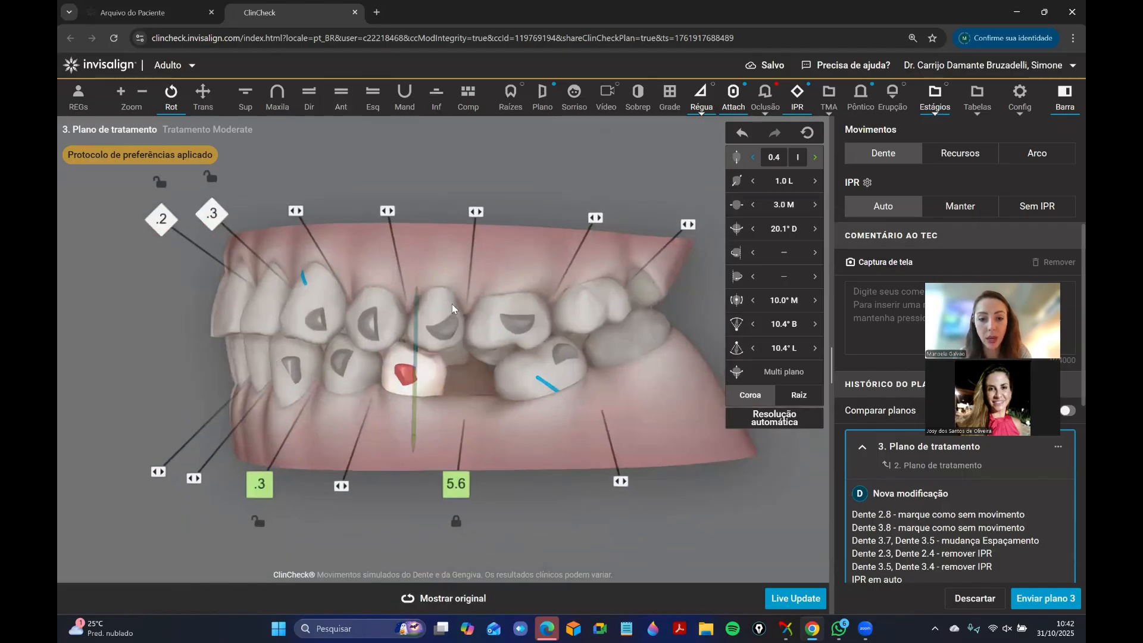
Unlock the space between teeth 3.7 and 3.5 and set tooth 3.5's mesial translation to 2.3 mm.
left_click_drag(496, 394, 517, 398)
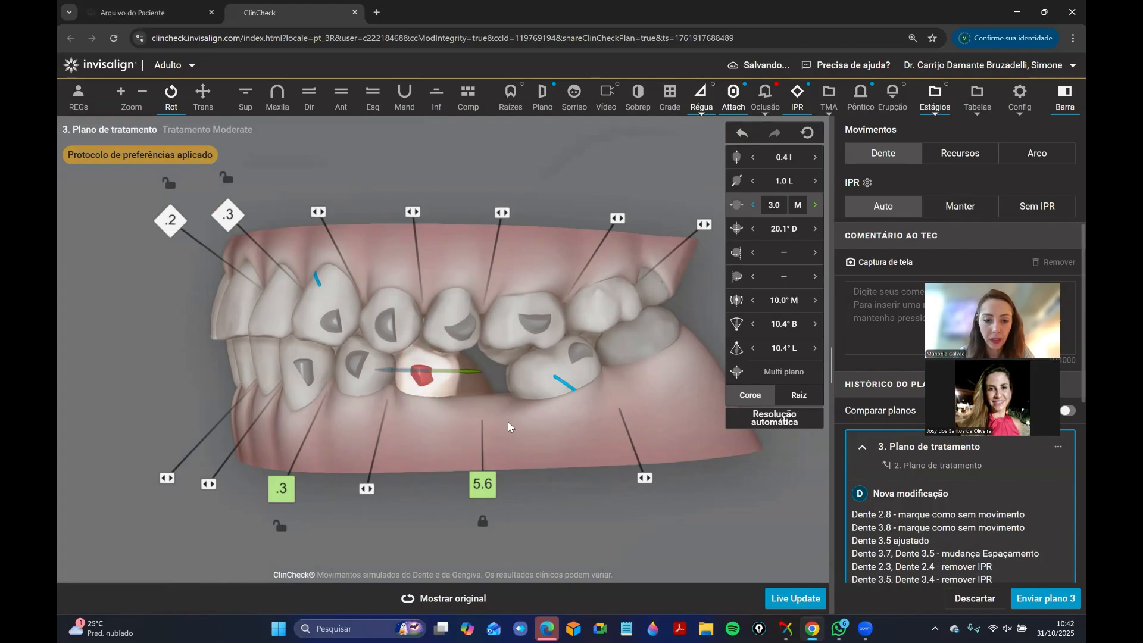
mouse_move(493, 424)
left_mouse_down()
mouse_move(505, 425)
mouse_move(494, 424)
left_mouse_up()
left_click(781, 205)
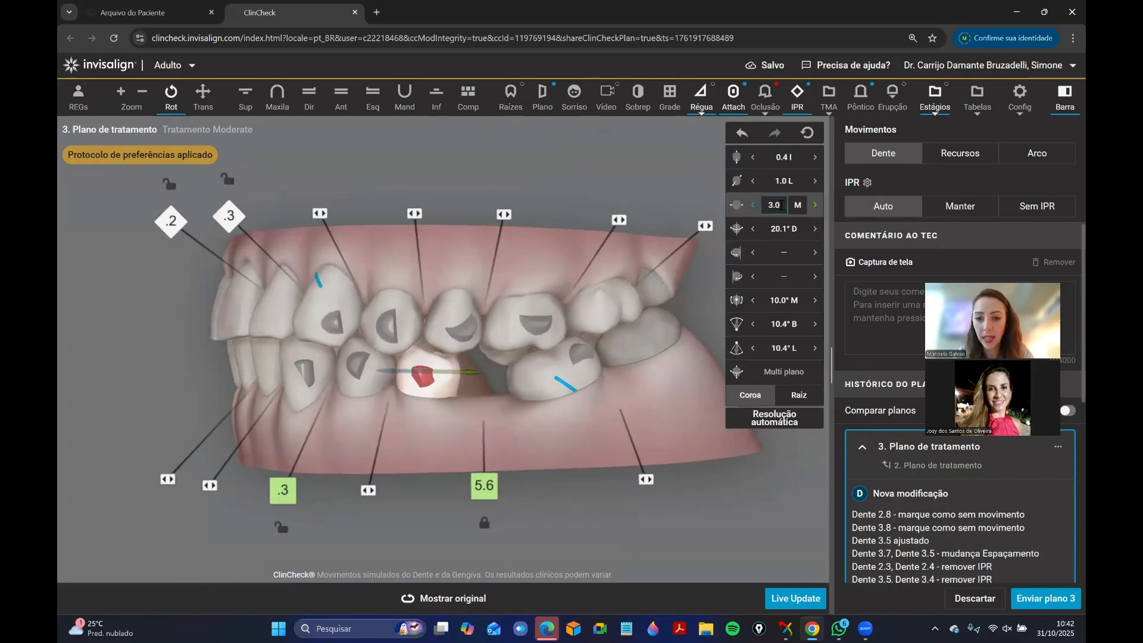
left_click(628, 344)
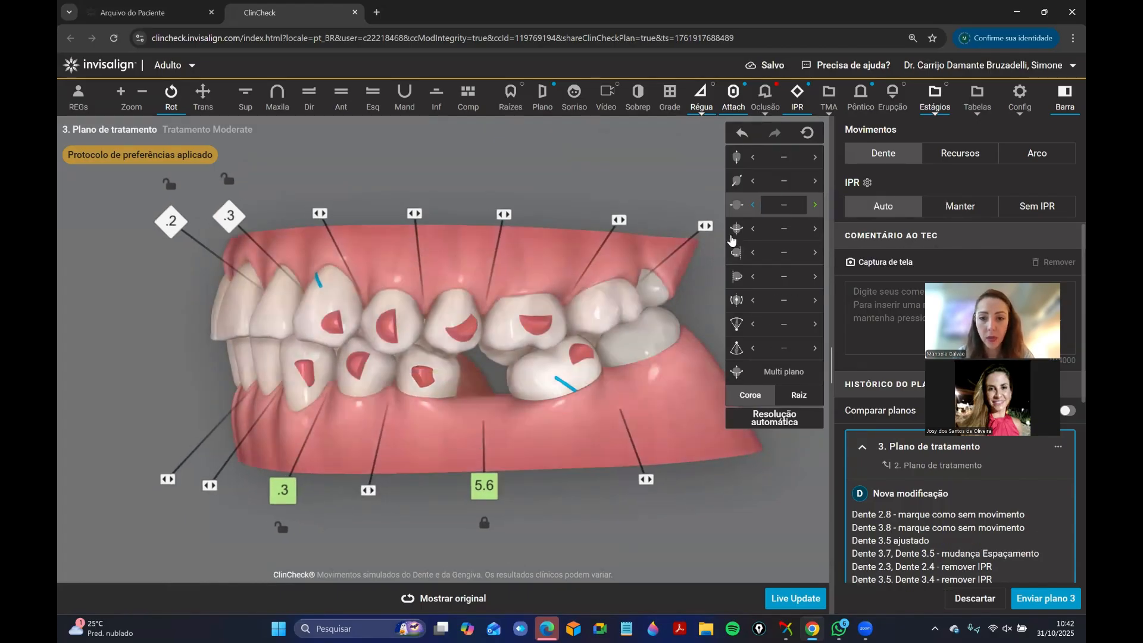
left_click(419, 391)
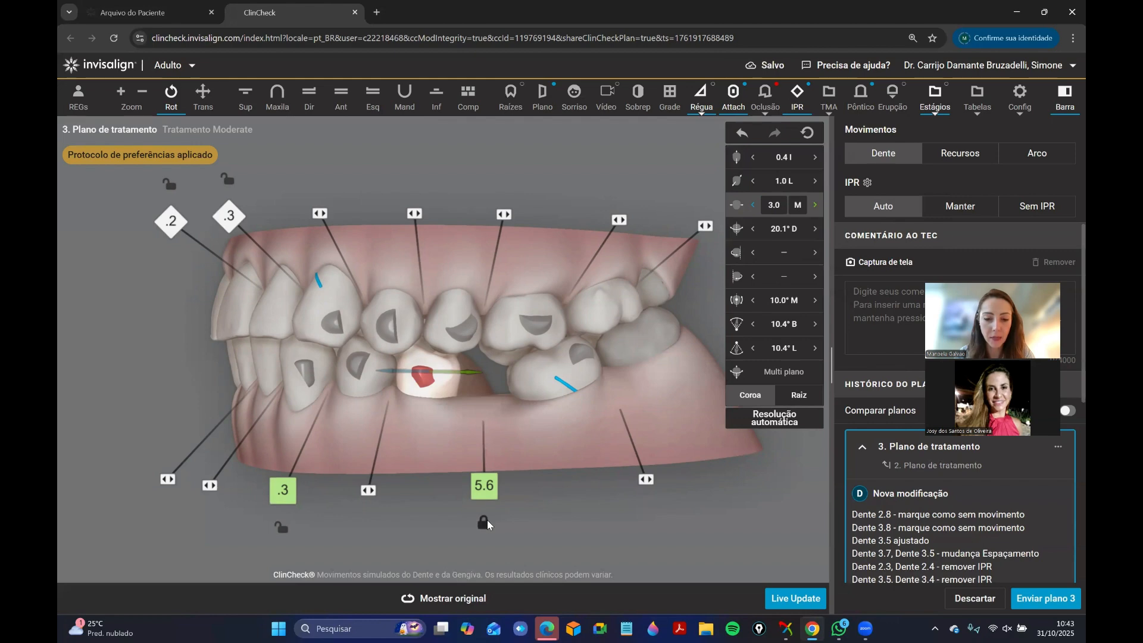
left_click(489, 522)
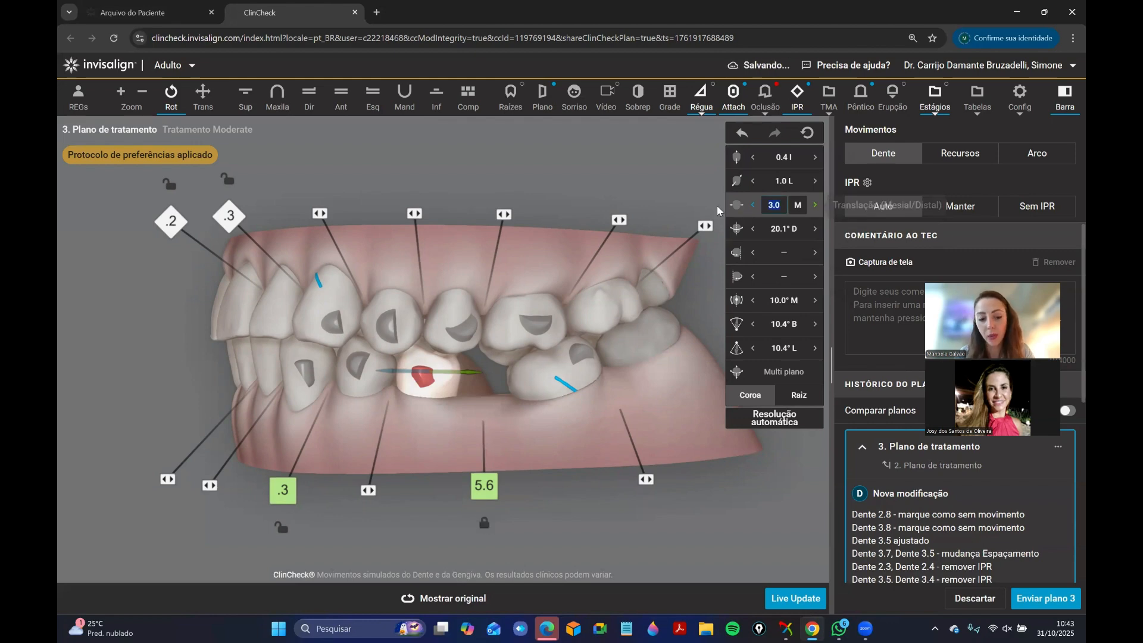
type("2.")
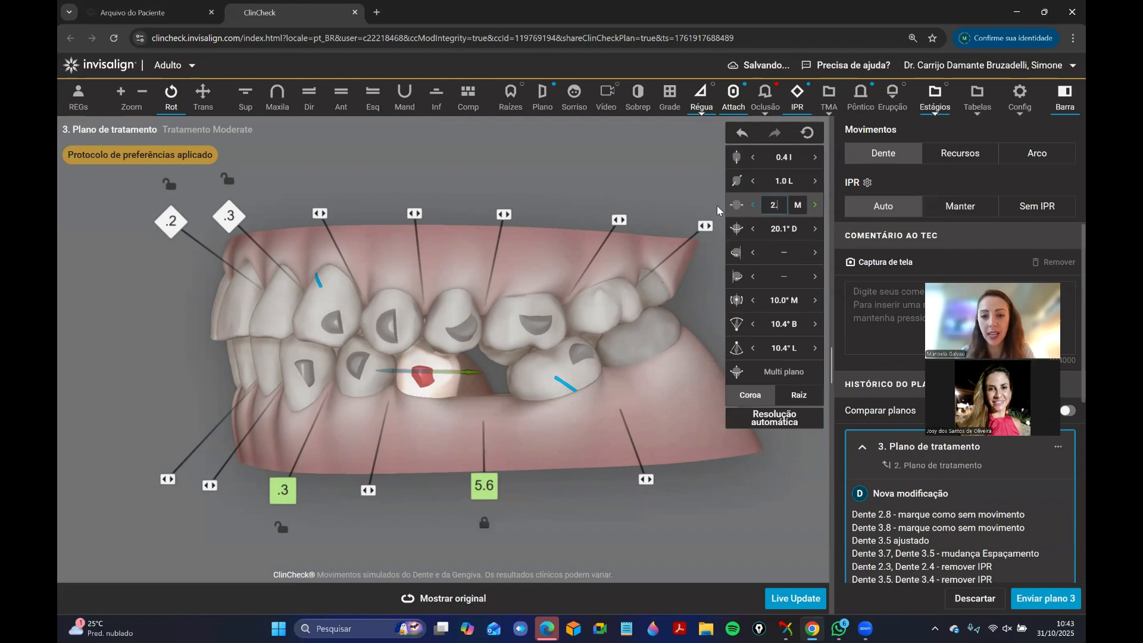
type("0")
key("Return")
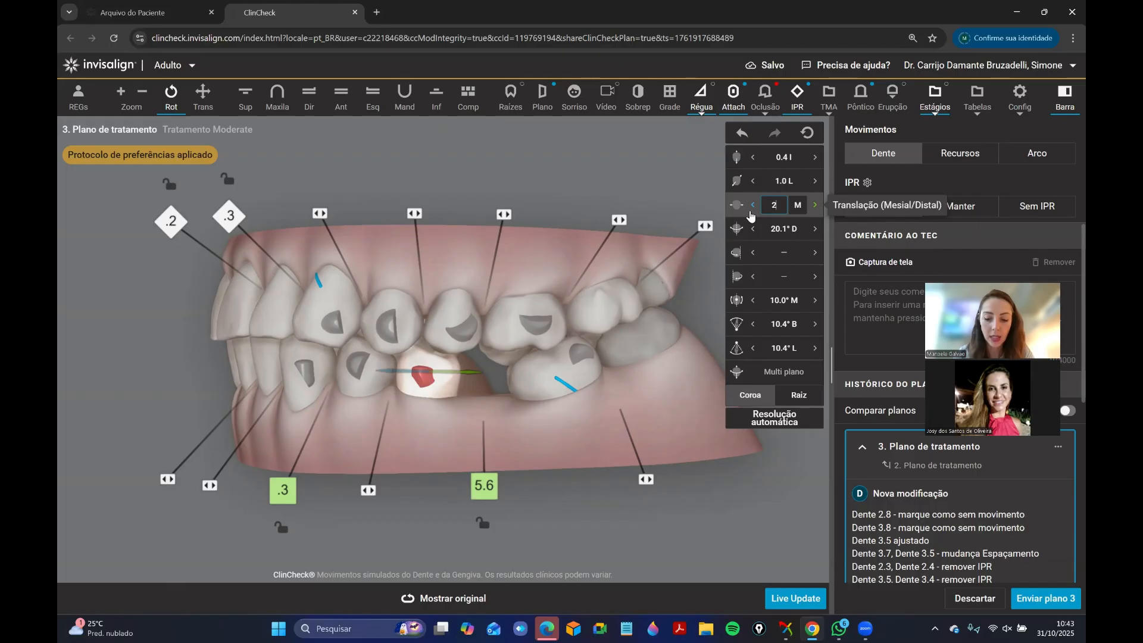
type("3")
key("Return")
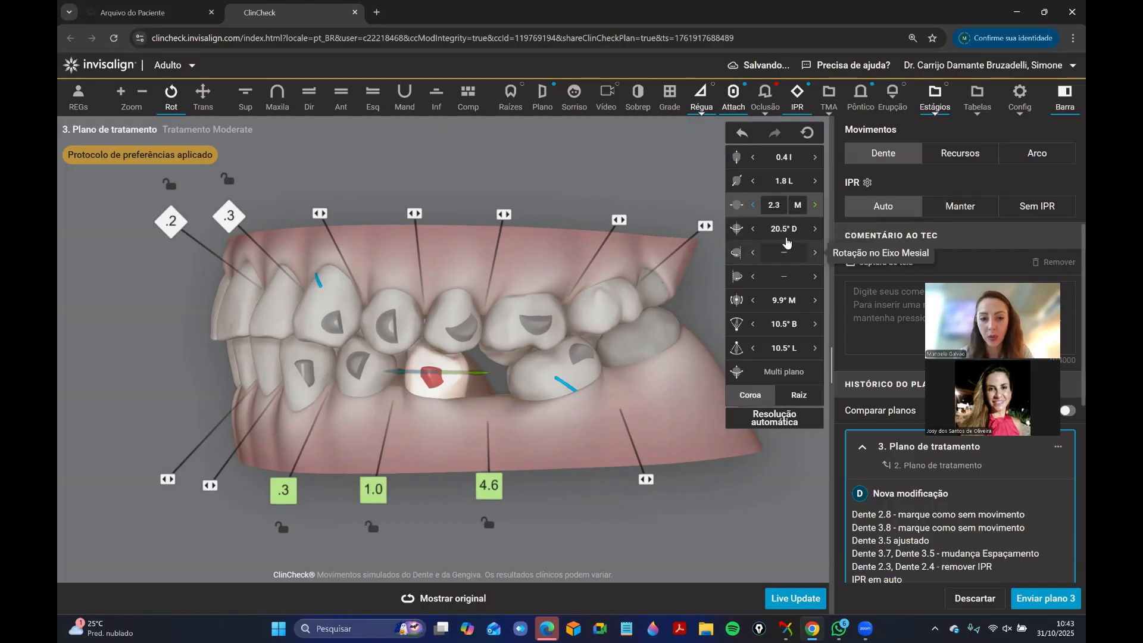
Reduce the mesial translation of tooth 3.5 in small increments to 2.0 mm.
left_click(815, 205)
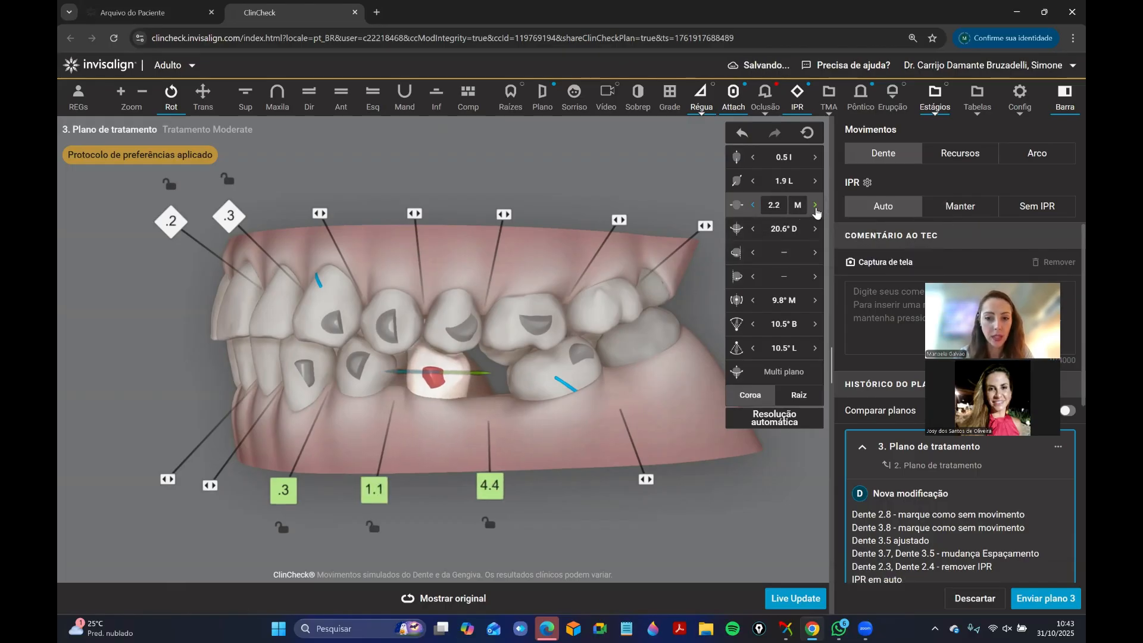
left_click(815, 206)
left_click(815, 206)
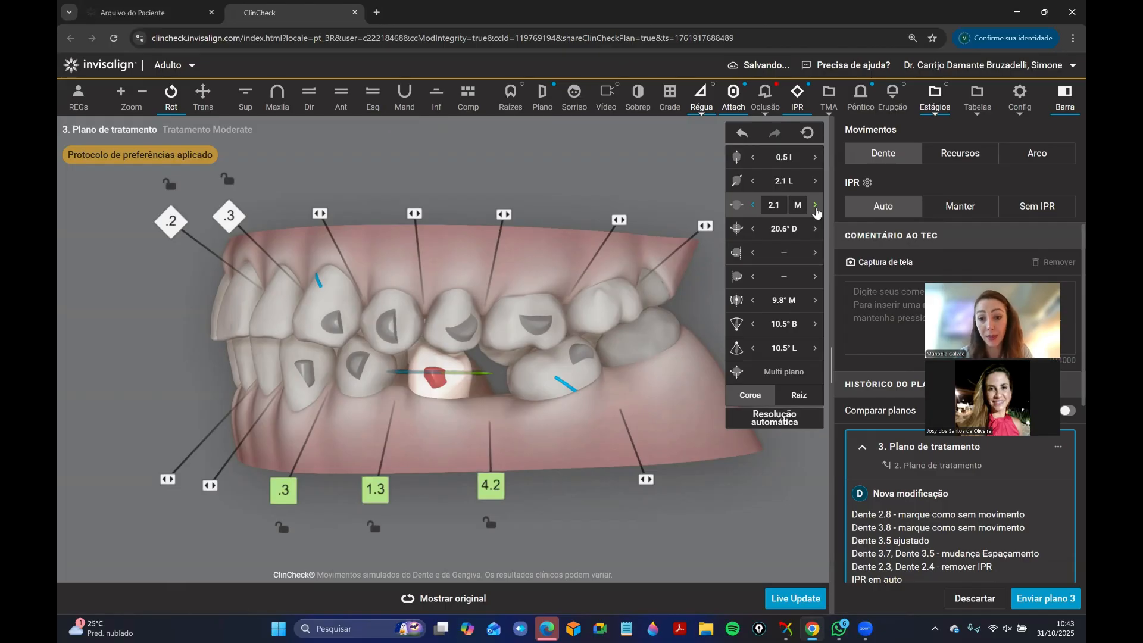
left_click(816, 208)
left_click(419, 444)
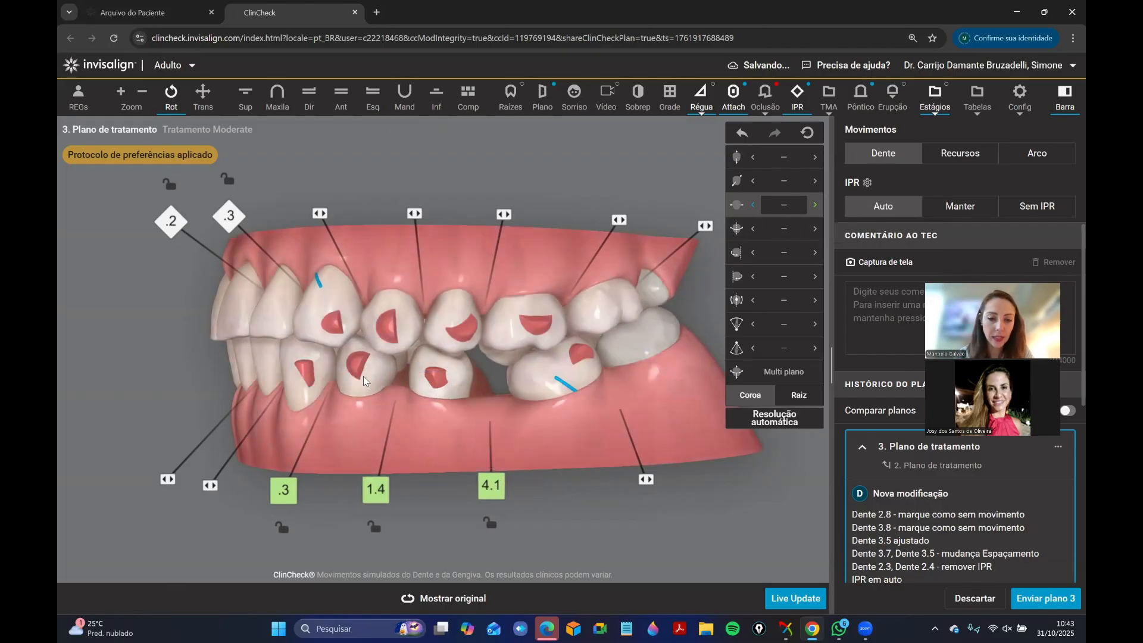
Temporarily lock the position of tooth 3.5 and close the space between teeth 3.5 and 3.4.
left_click(363, 376)
right_click(452, 394)
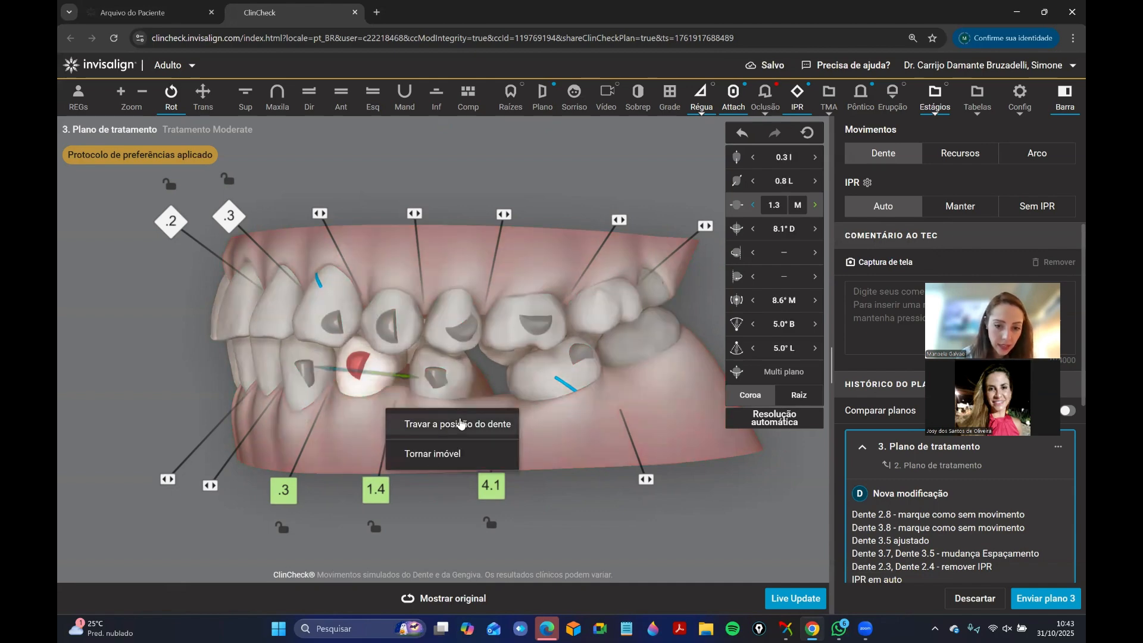
left_click(461, 424)
left_click(375, 451)
right_click(447, 380)
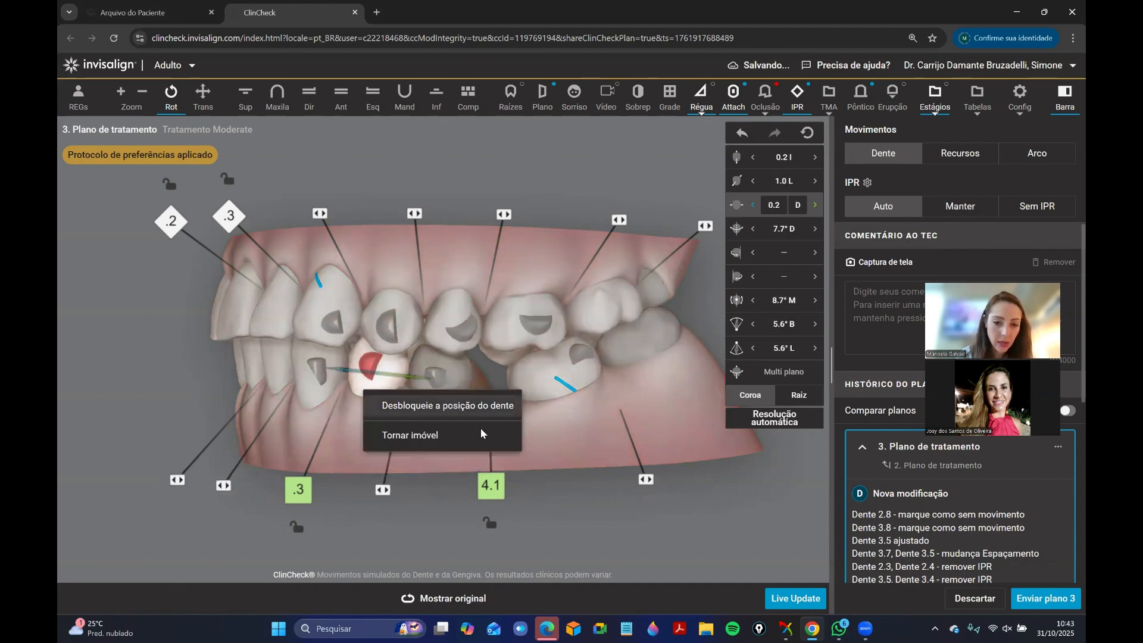
left_click(481, 432)
left_click(388, 468)
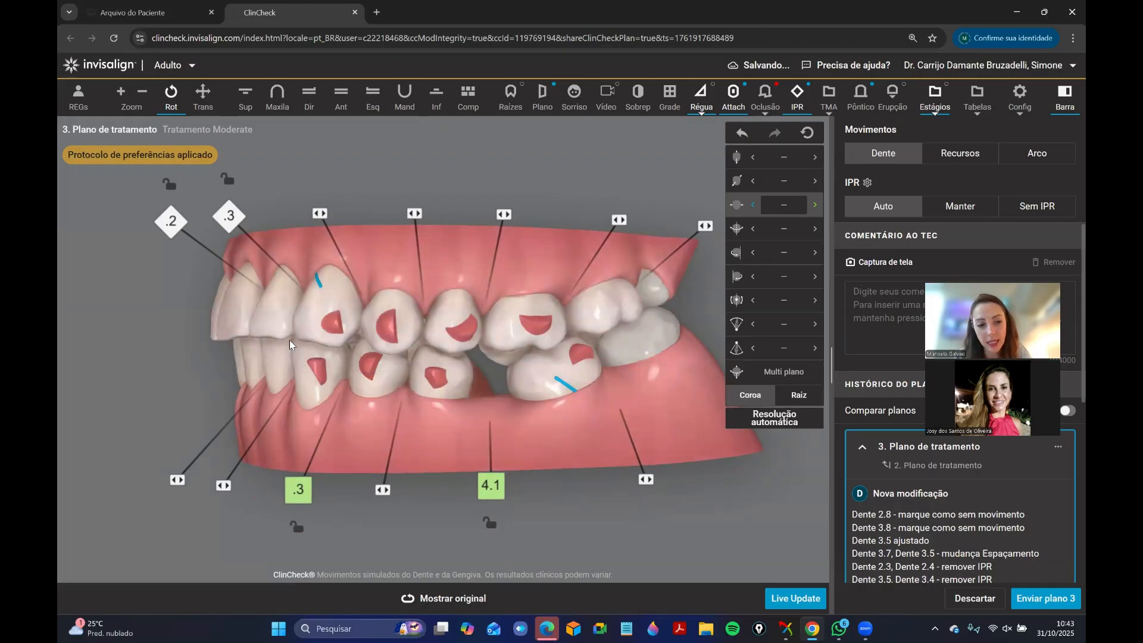
Increase the mesial rotation of tooth 3.4 to 15.7° and remove the small space between teeth 3.5 and 3.4.
left_click_drag(290, 340, 381, 368)
left_click(393, 364)
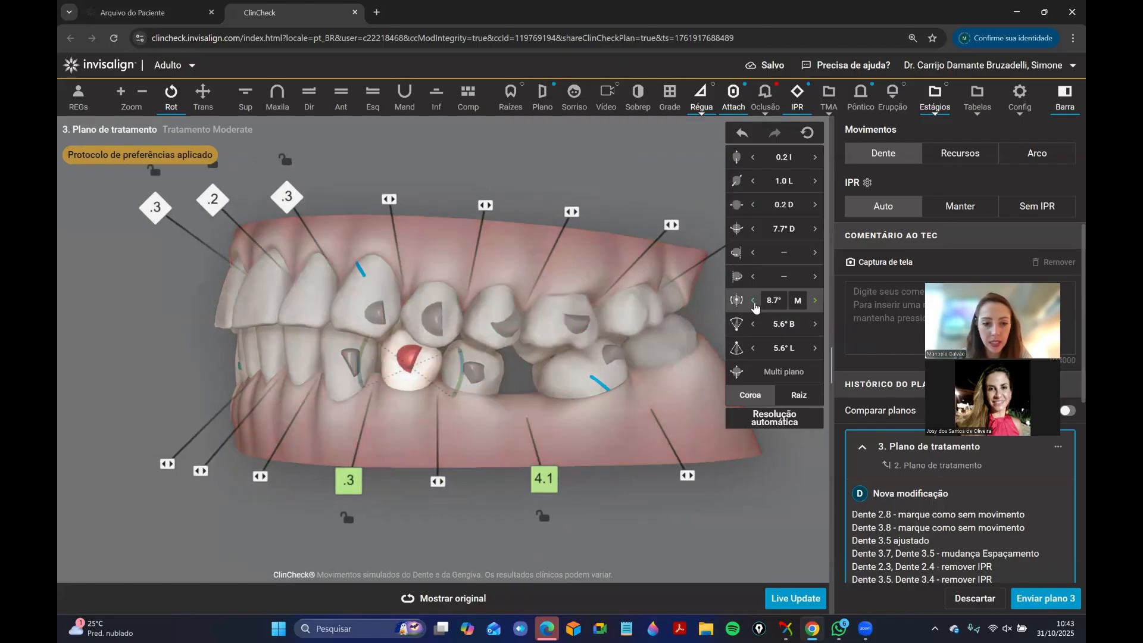
left_click(754, 303)
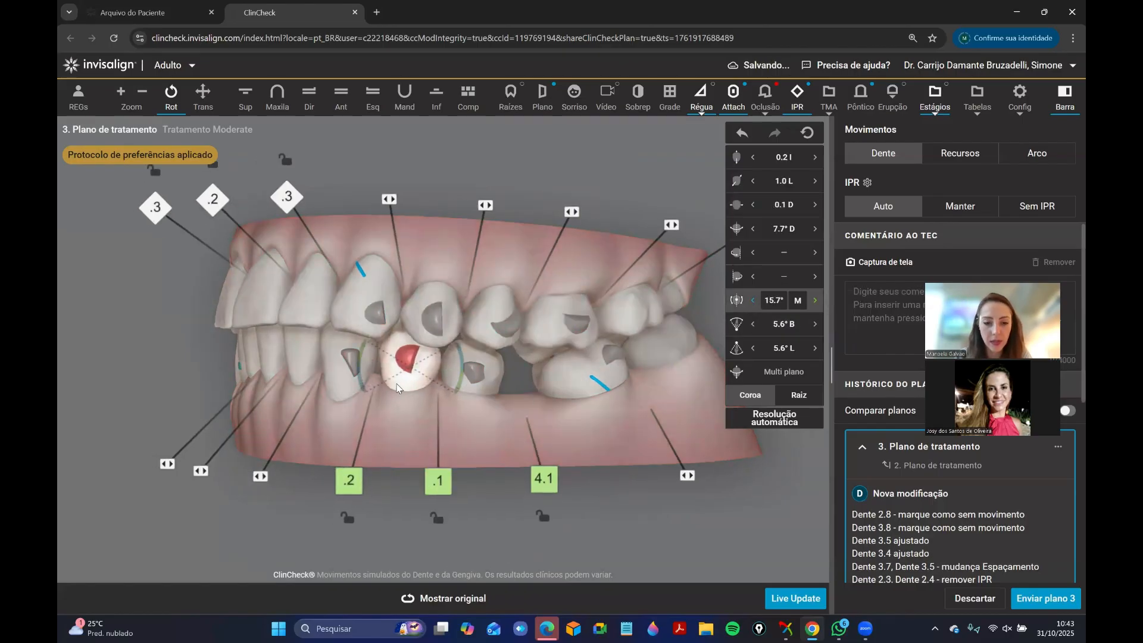
left_click(437, 442)
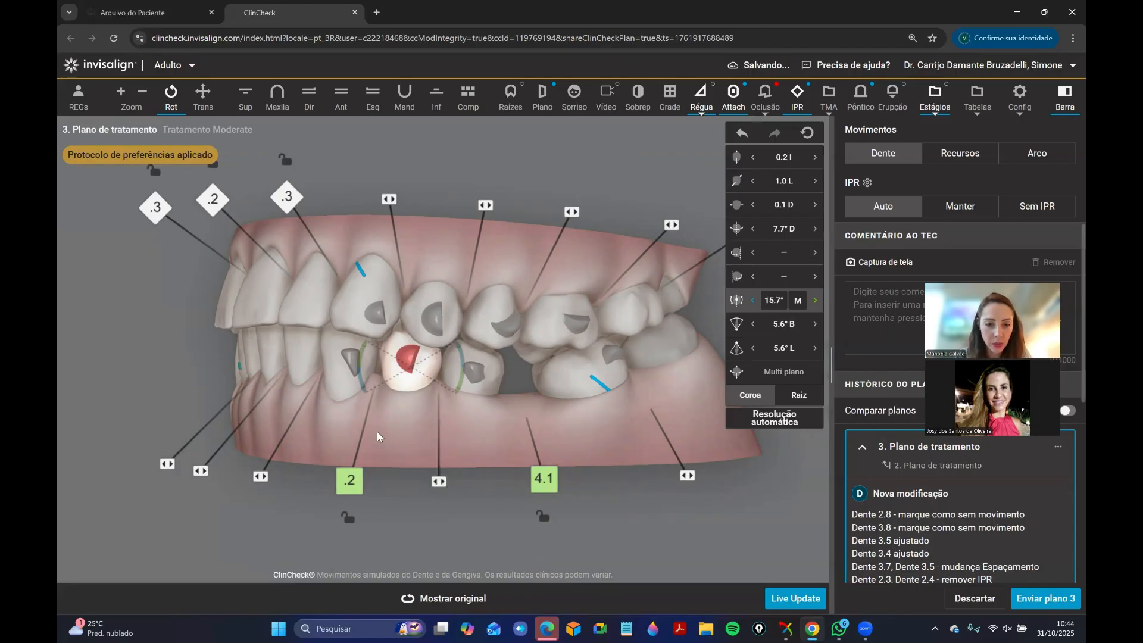
Remove the remaining space between teeth 3.4 and 3.3.
mouse_move(351, 480)
left_click(352, 448)
left_click_drag(328, 403, 259, 419)
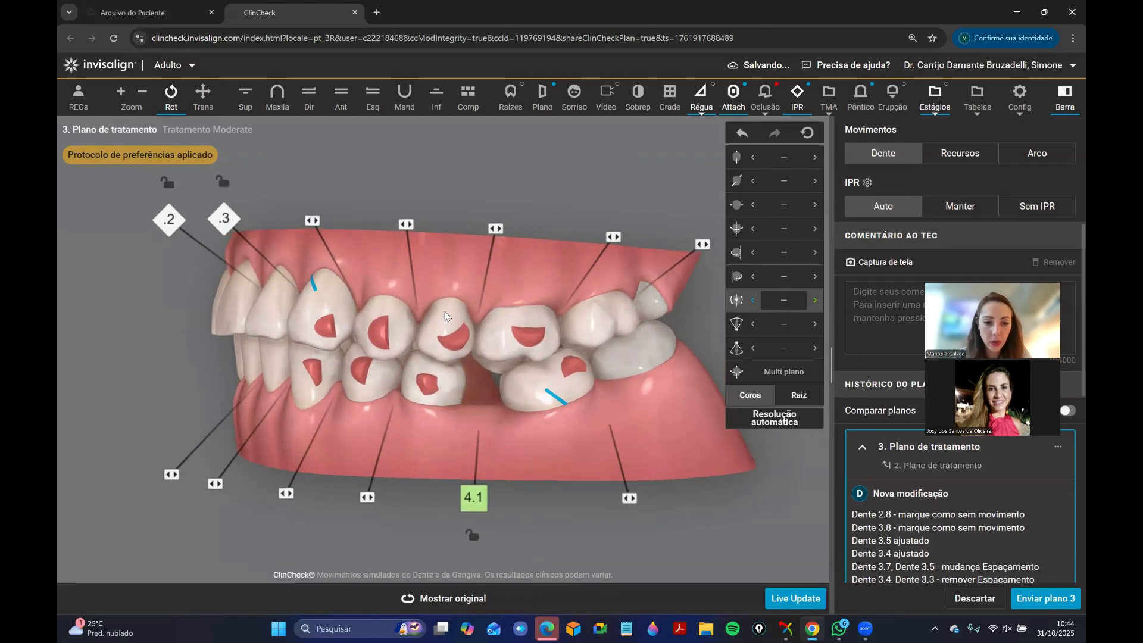
Set the mesial rotation of upper right canine 1.3 to 0°.
left_click_drag(446, 316, 577, 364)
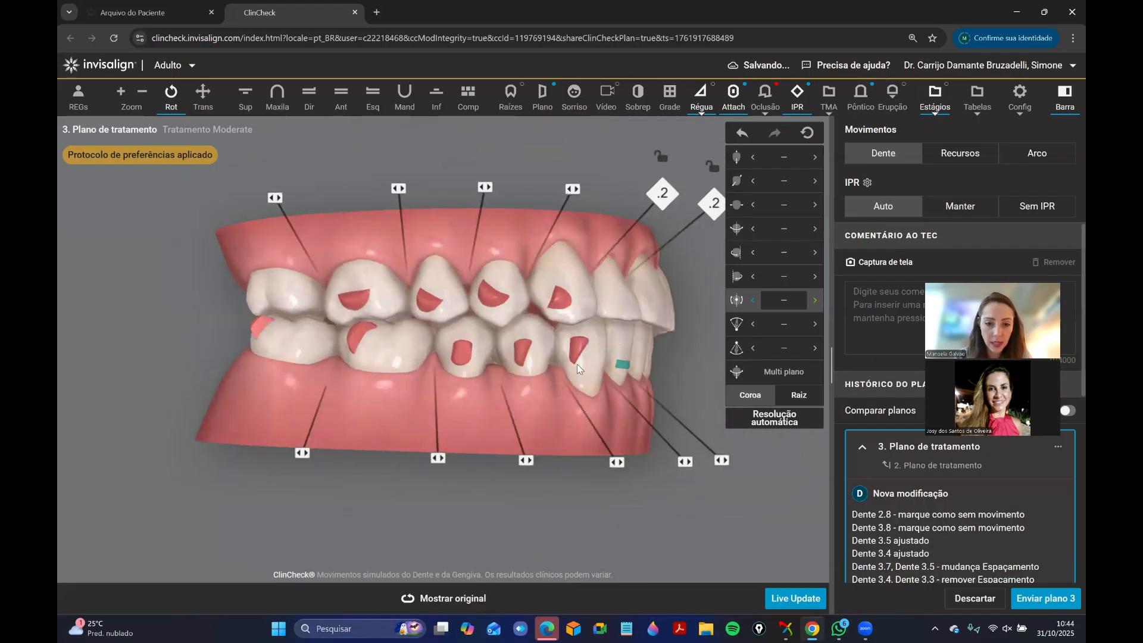
mouse_move(431, 601)
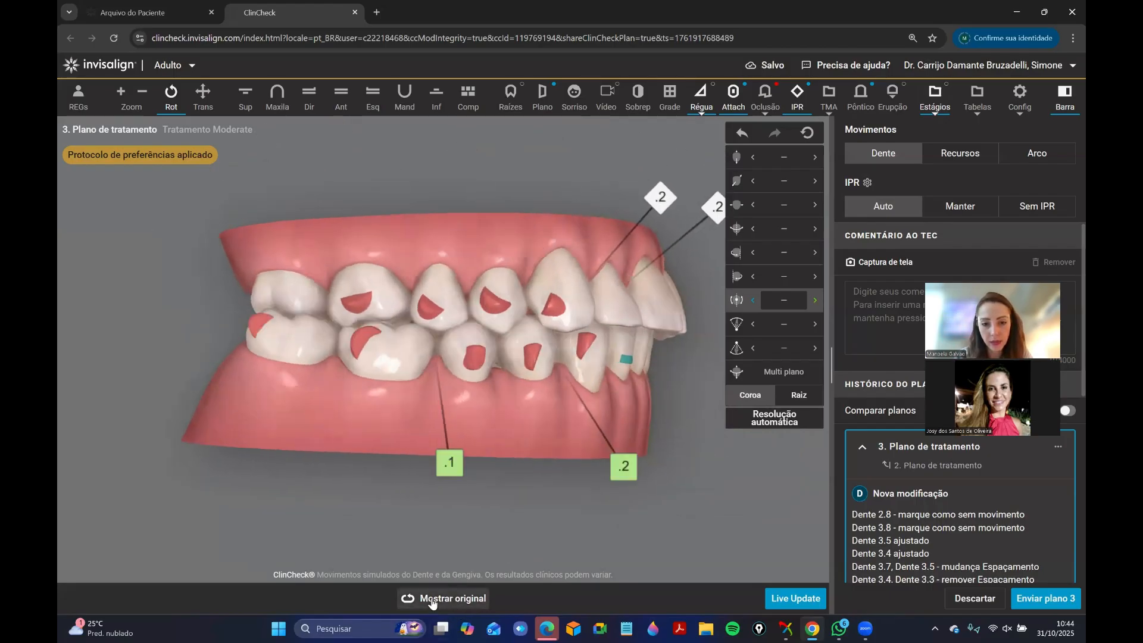
left_click_drag(438, 382, 433, 268)
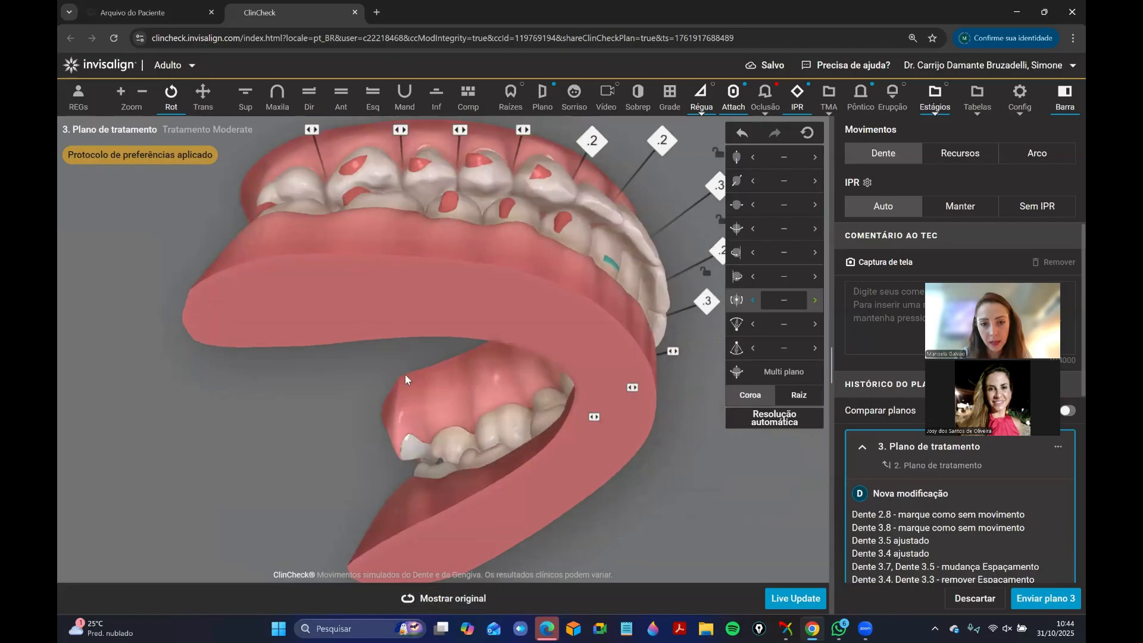
left_click_drag(404, 375, 484, 453)
left_click(520, 321)
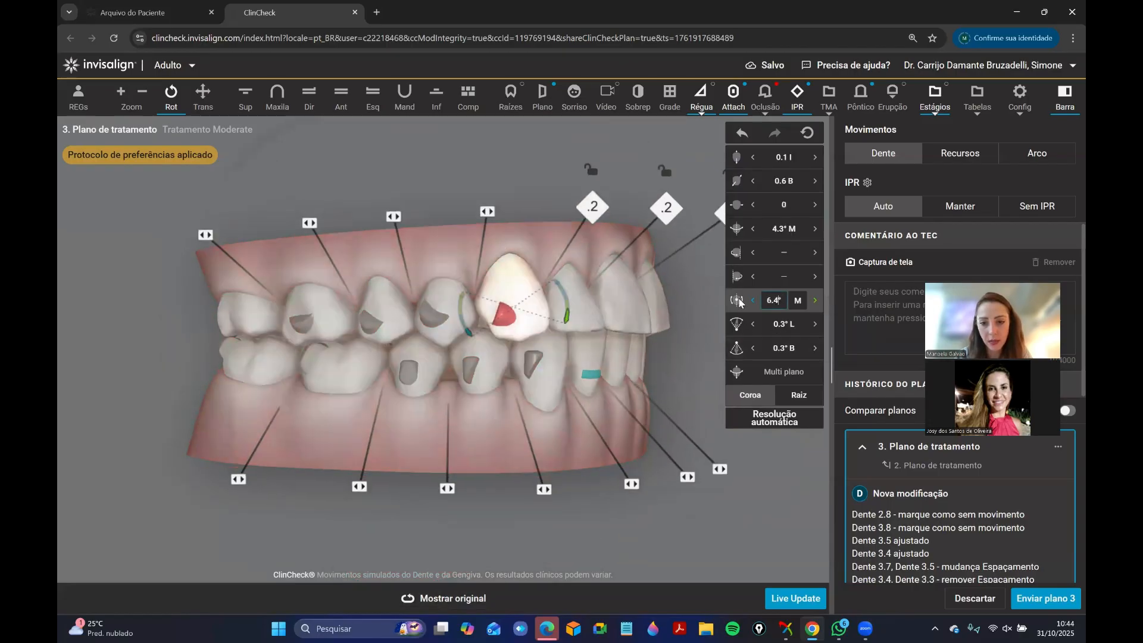
type("0")
key("Return")
left_click(523, 505)
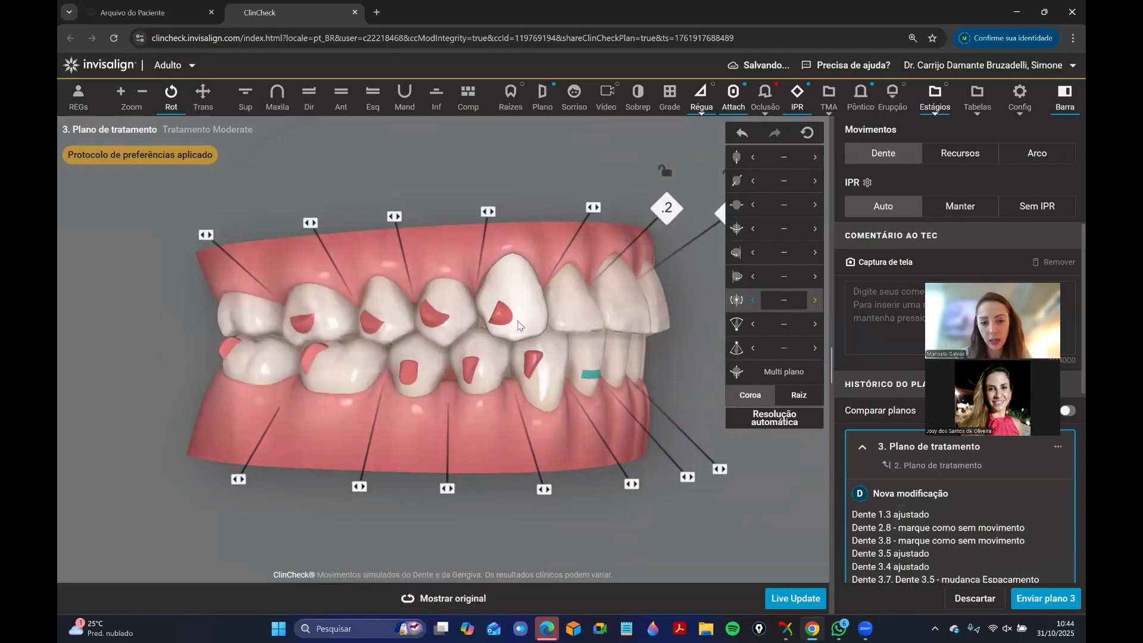
Compare tooth 1.3 with and without the rotation change, and check the modified plan against the original from the right and front.
left_click(741, 133)
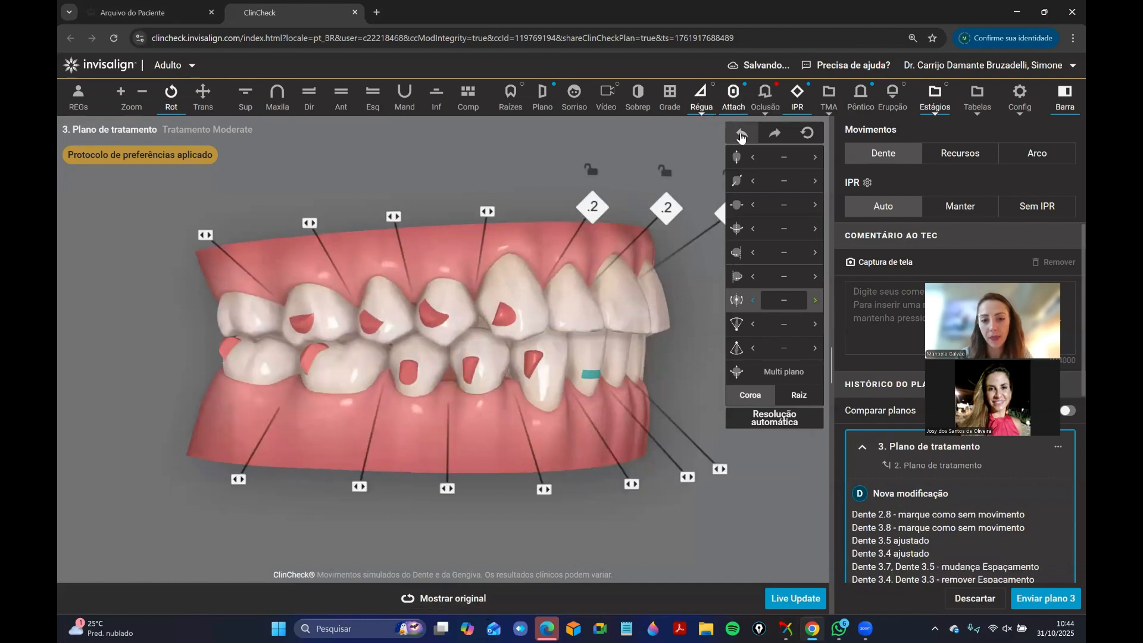
left_click(773, 134)
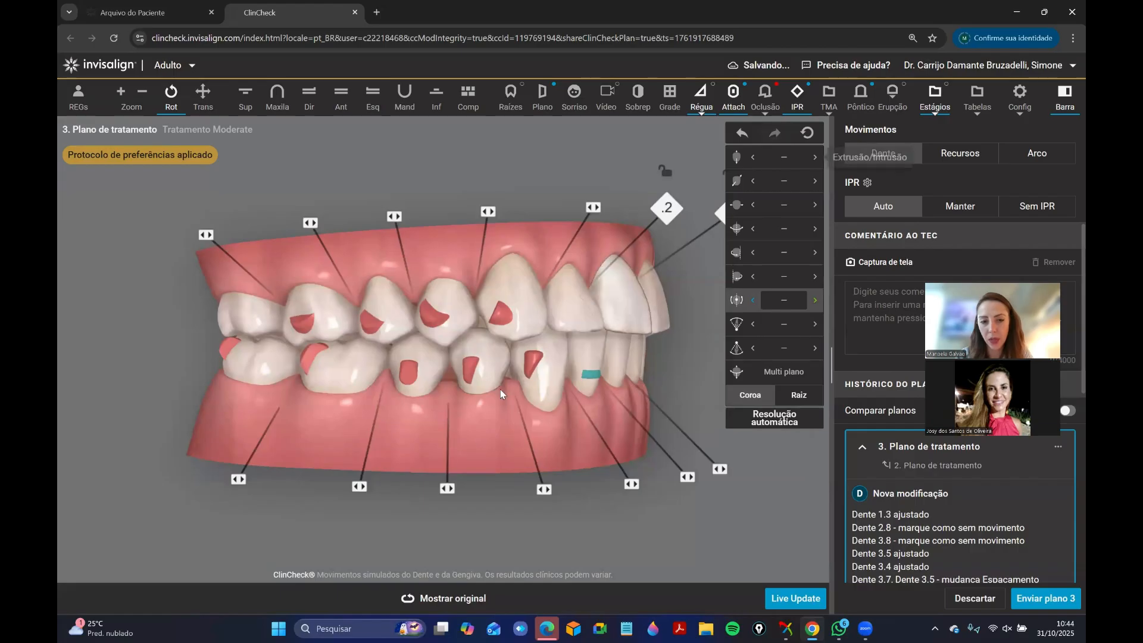
left_click_drag(420, 388, 443, 387)
left_click(470, 601)
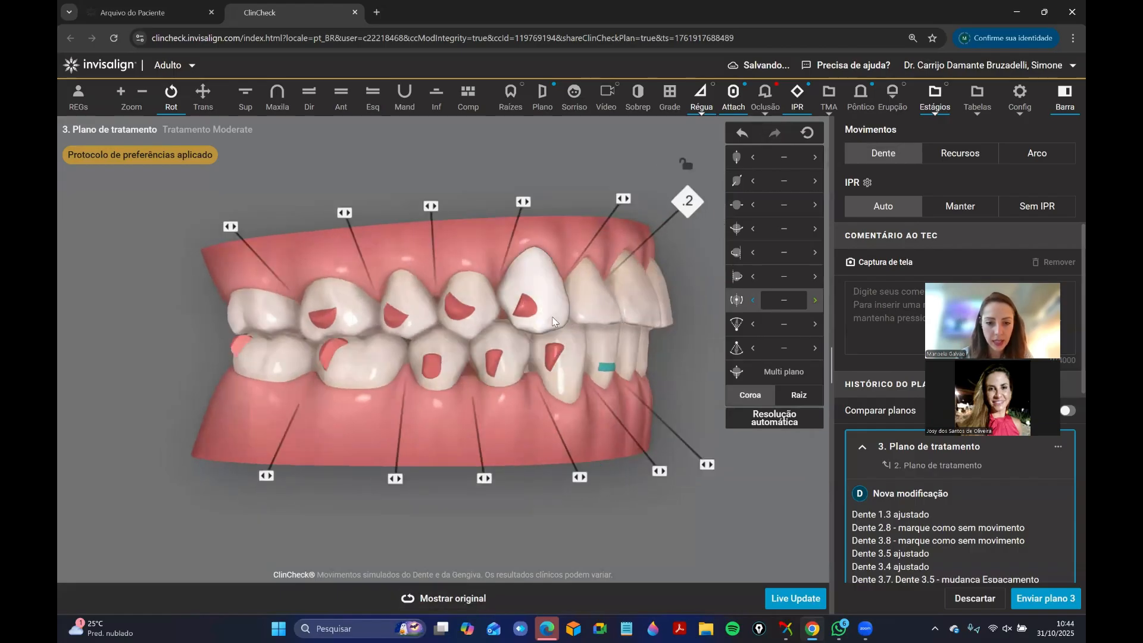
left_click_drag(565, 342, 548, 426)
left_click(465, 600)
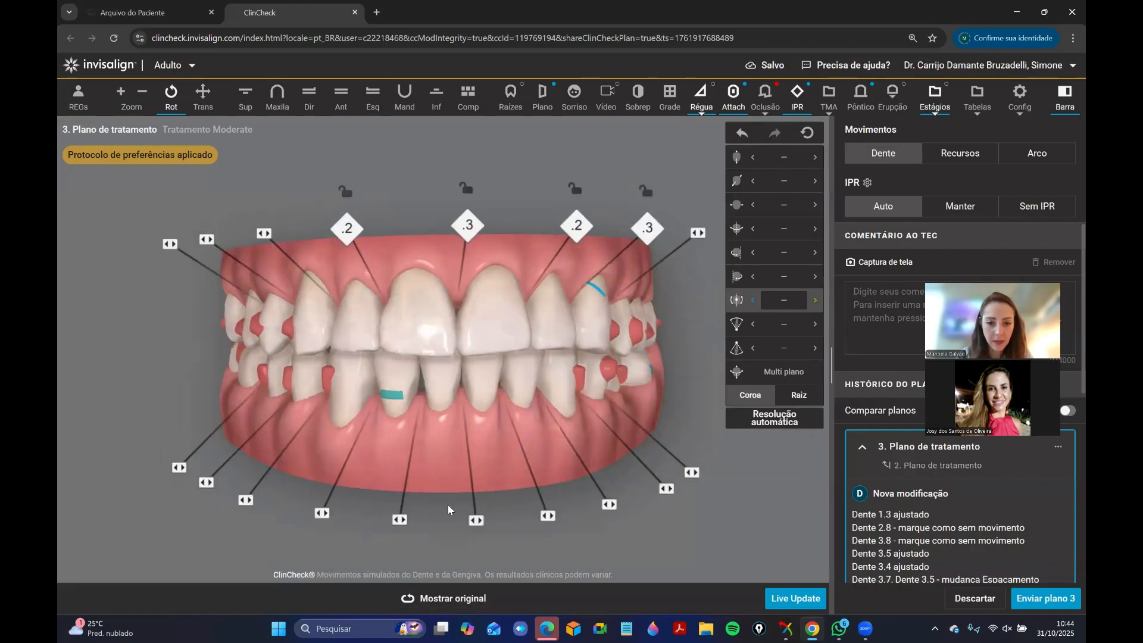
Check the movement values of lower incisor 4.1 and compare the front view with the original plan.
left_click_drag(448, 505, 455, 371)
left_click(466, 365)
left_click(435, 380)
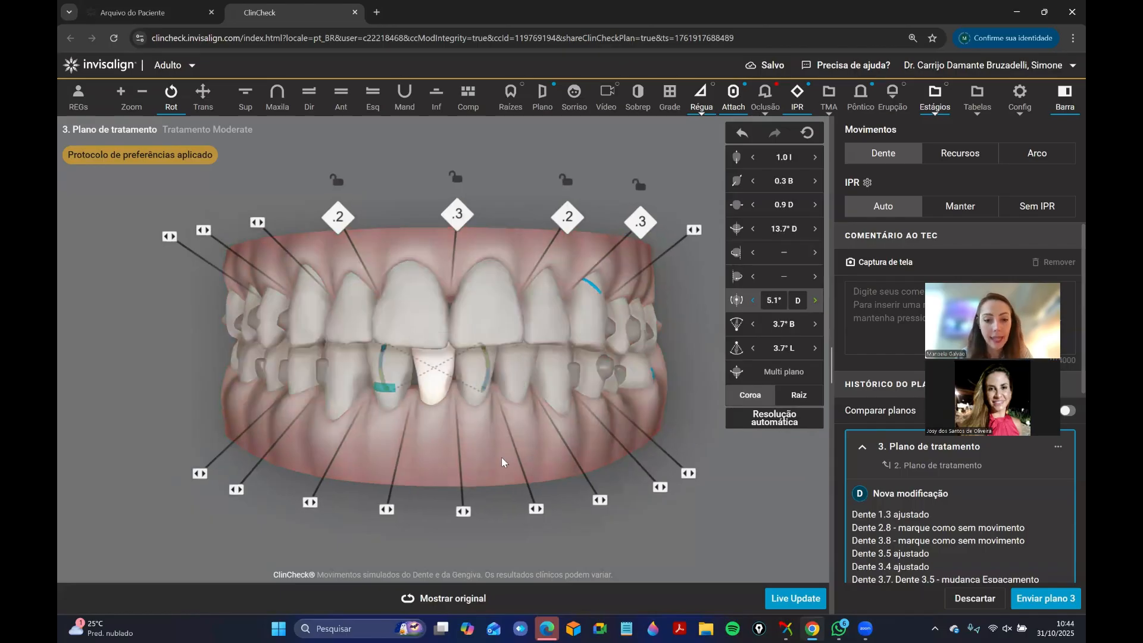
left_click(501, 459)
left_click(435, 389)
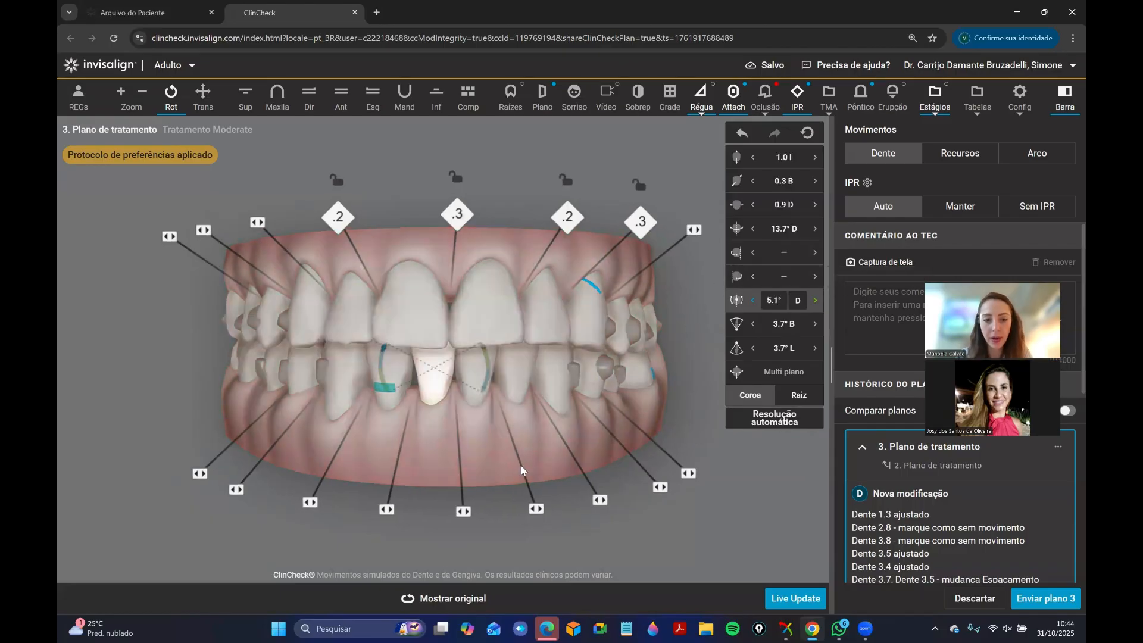
left_click(480, 606)
View the bite from the left side and check the movement values of tooth 3.5.
left_click_drag(536, 358, 478, 383)
left_click(291, 419)
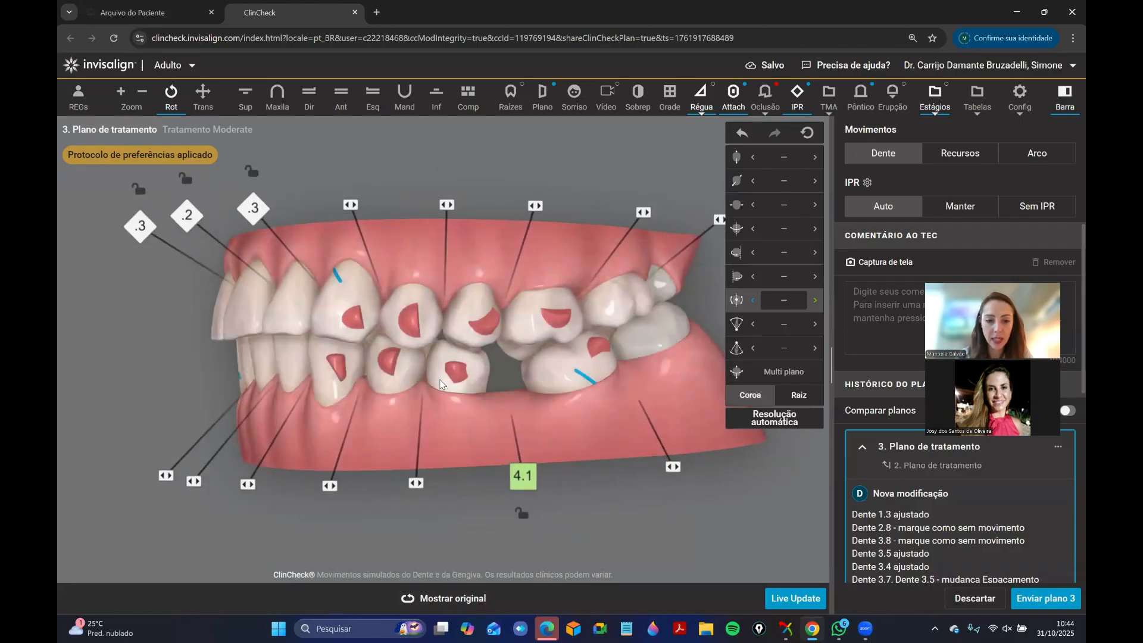
left_click(442, 383)
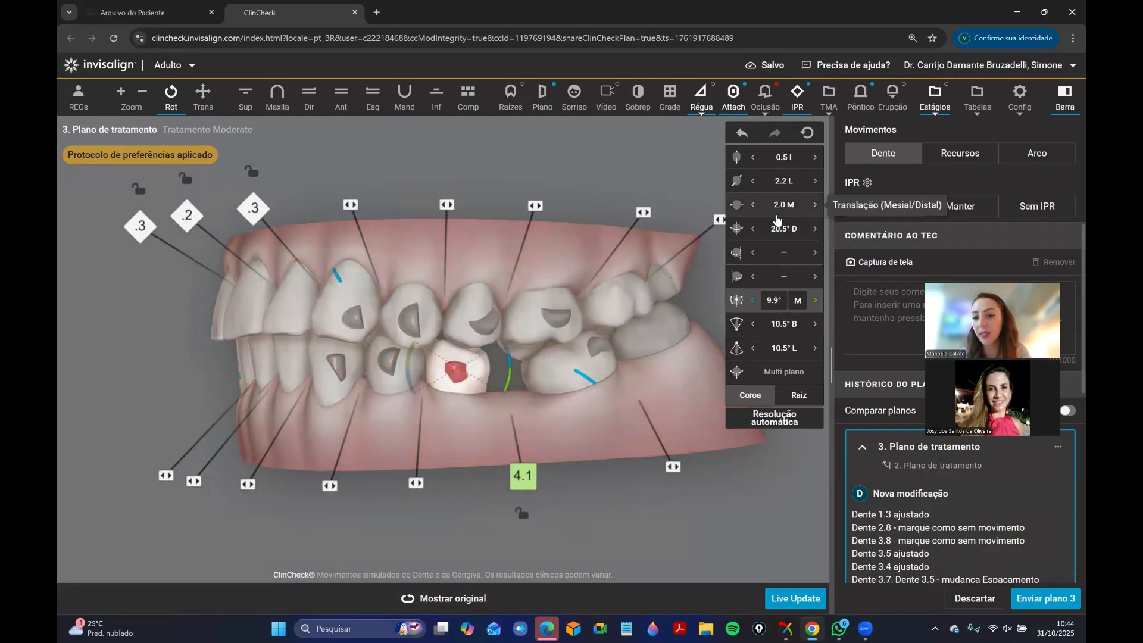
Overlay the grid on an enlarged front view and compare the modified arches with the original plan.
left_click_drag(453, 416, 409, 308)
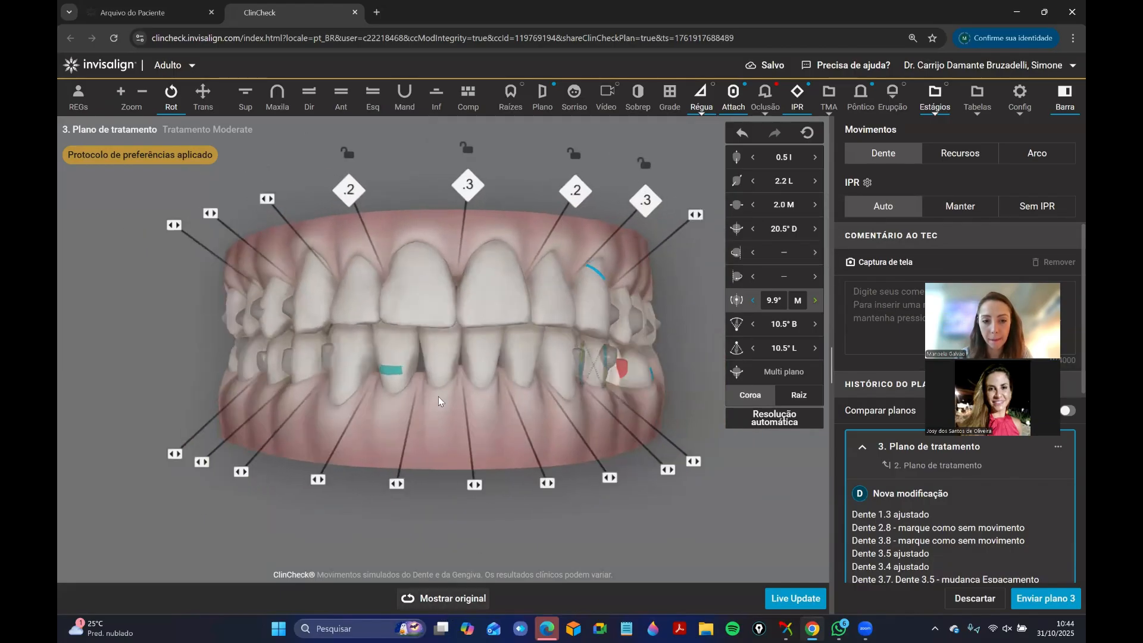
left_click_drag(438, 397, 441, 274)
left_click(333, 108)
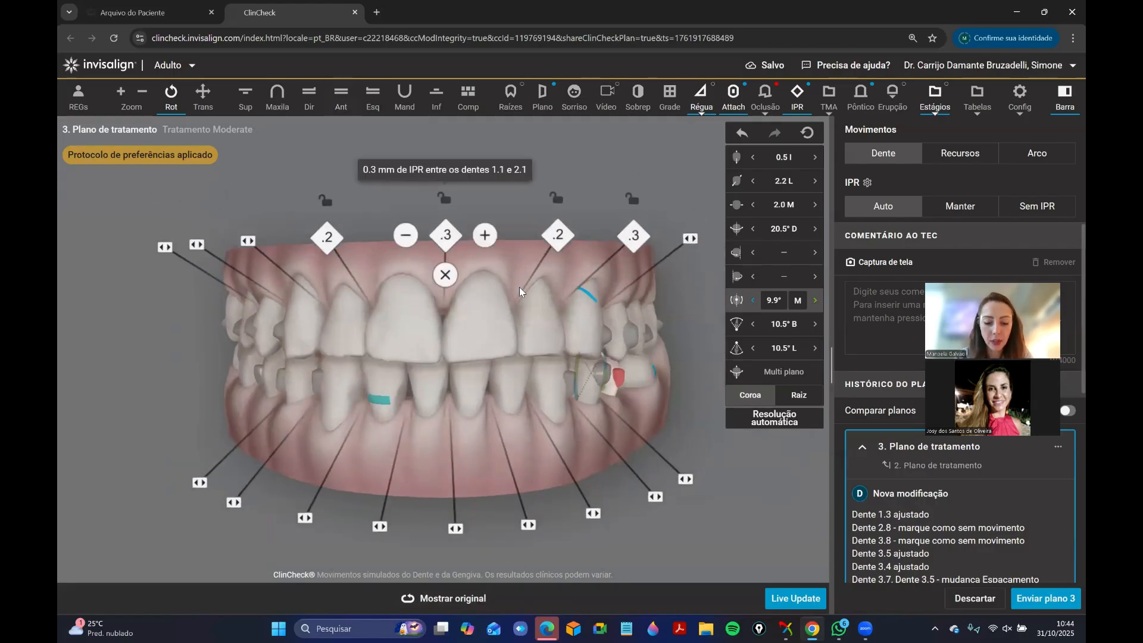
key("g")
scroll(523, 402, "up", 1)
scroll(523, 401, "up", 3)
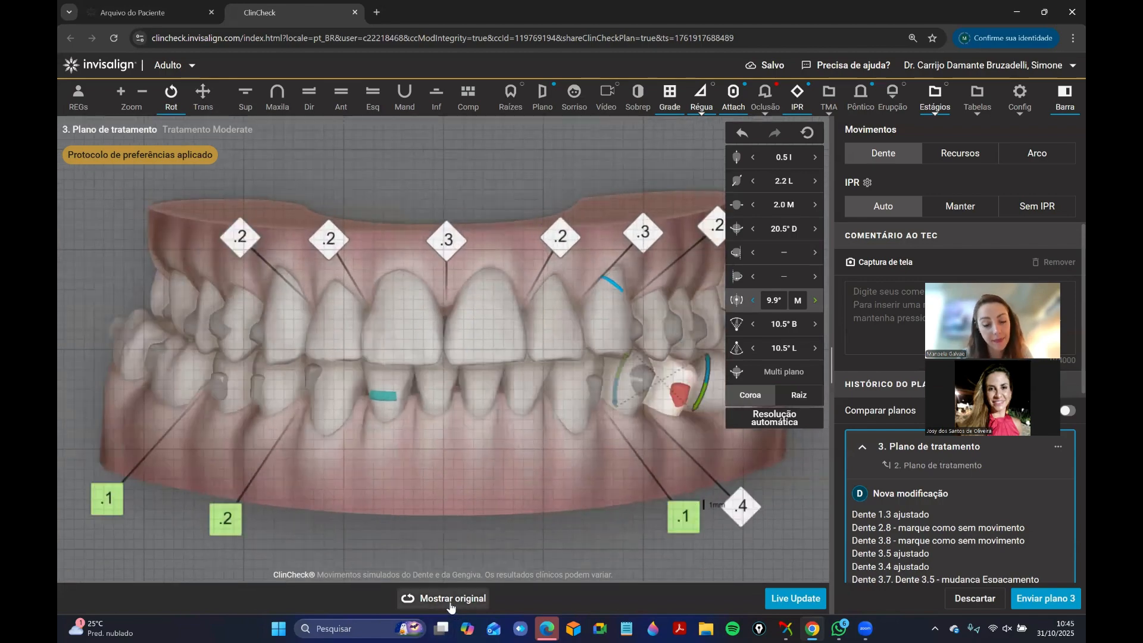
mouse_move(450, 599)
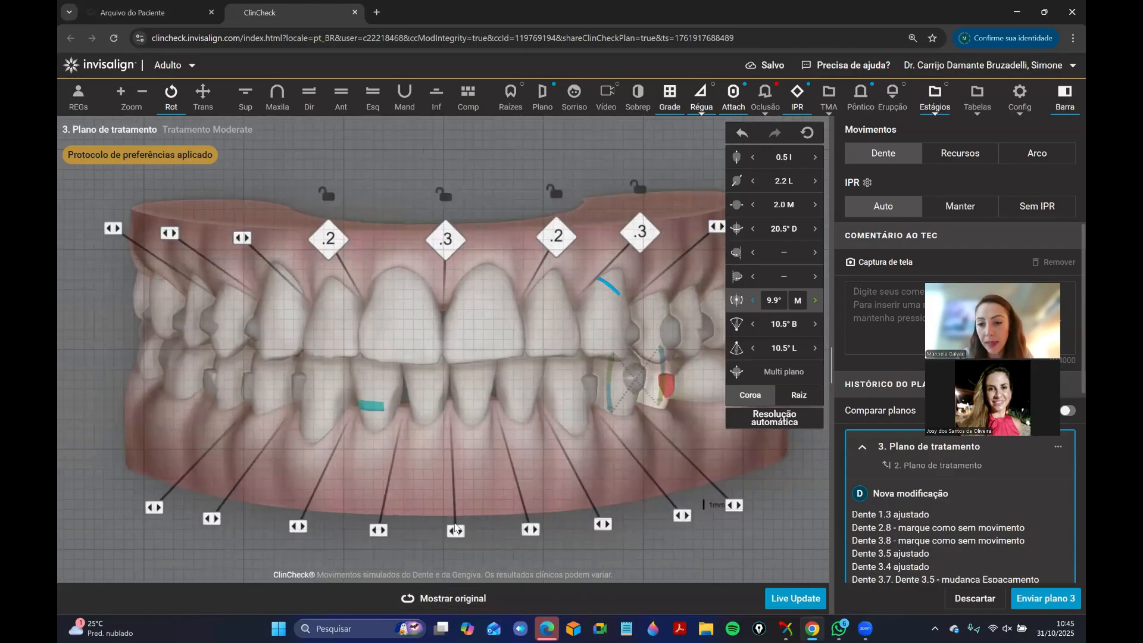
Deselect tooth 3.5 and compare the modified arches with the original plan in the front view.
left_click(485, 464)
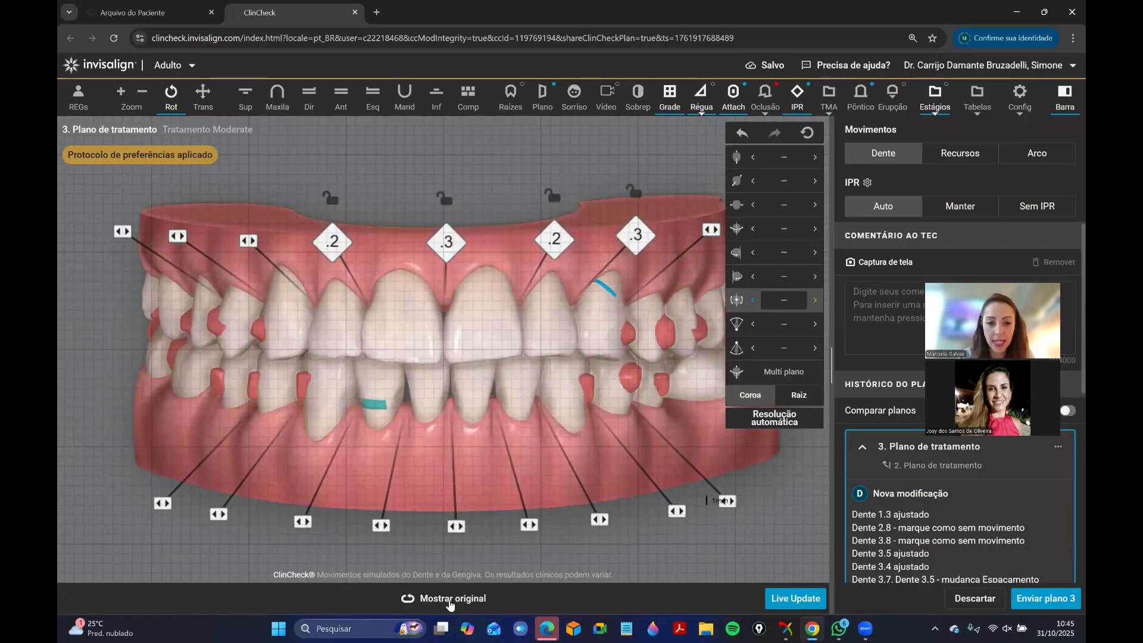
left_click(449, 605)
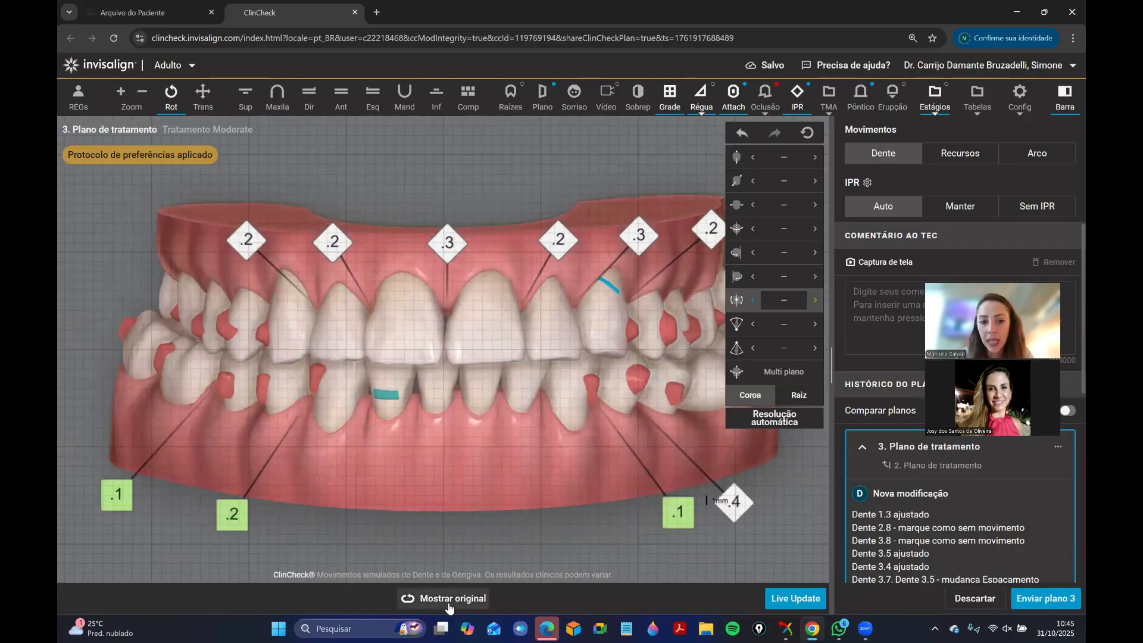
left_click(449, 602)
left_click(478, 598)
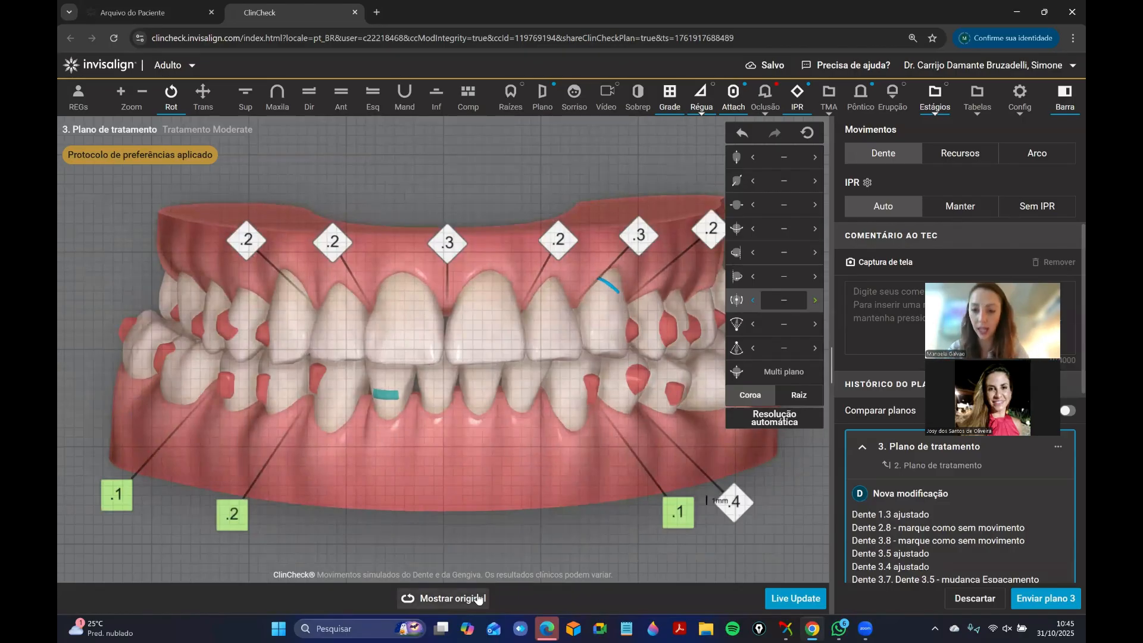
left_click(478, 598)
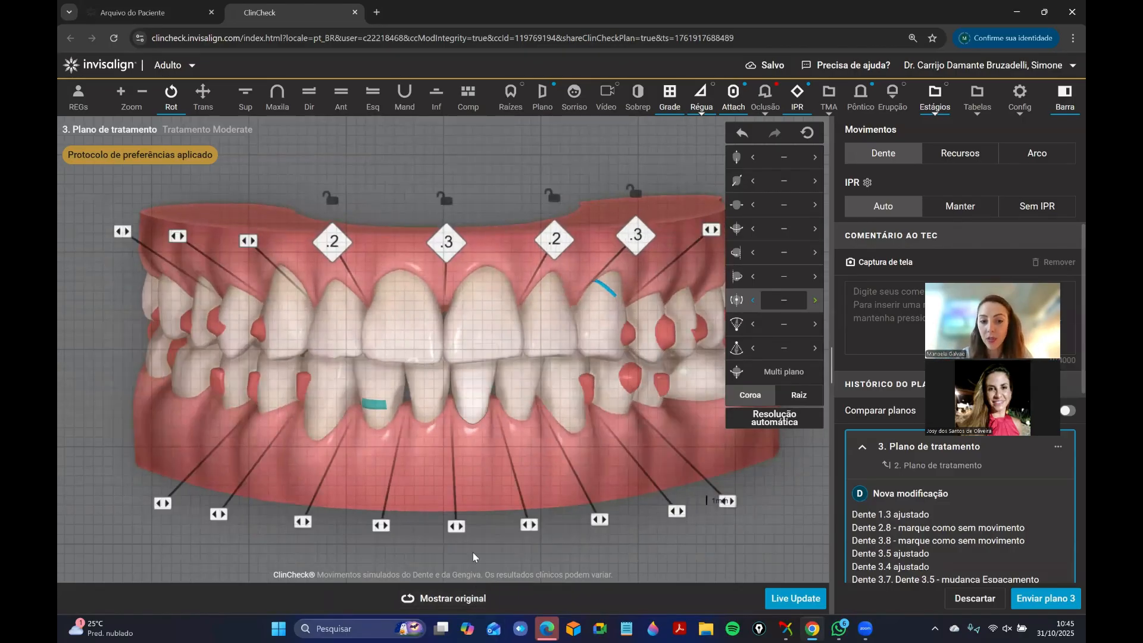
View the bite from the left side and check how far tooth 3.5 moves mesially.
left_click_drag(532, 377, 348, 417)
left_click_drag(386, 371, 452, 383)
left_click_drag(295, 369, 405, 346)
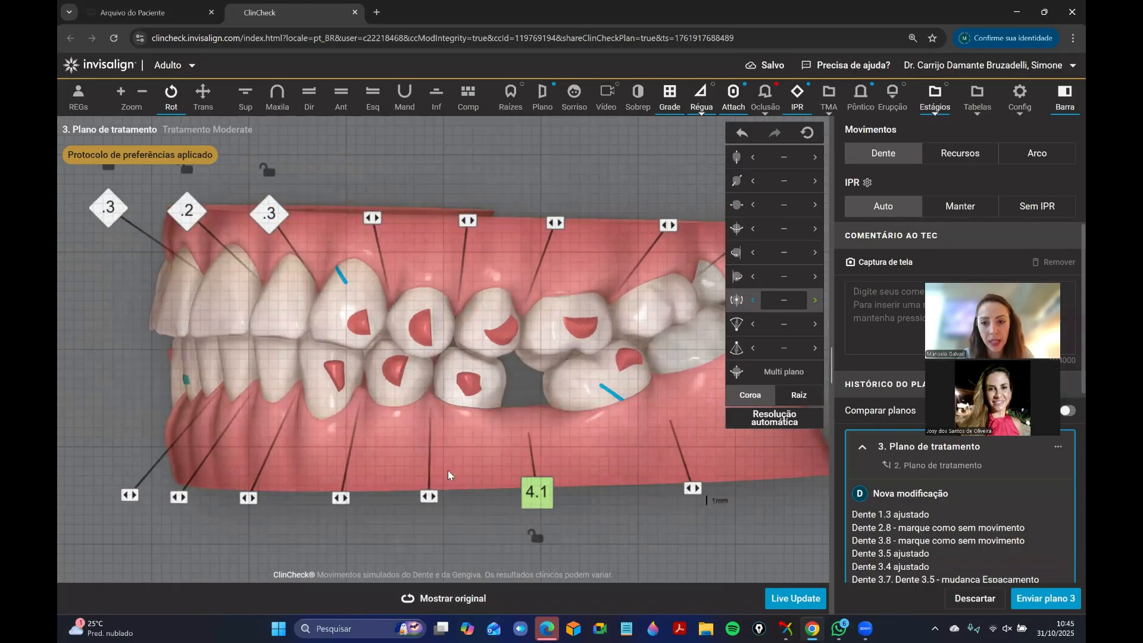
left_click_drag(448, 470, 321, 375)
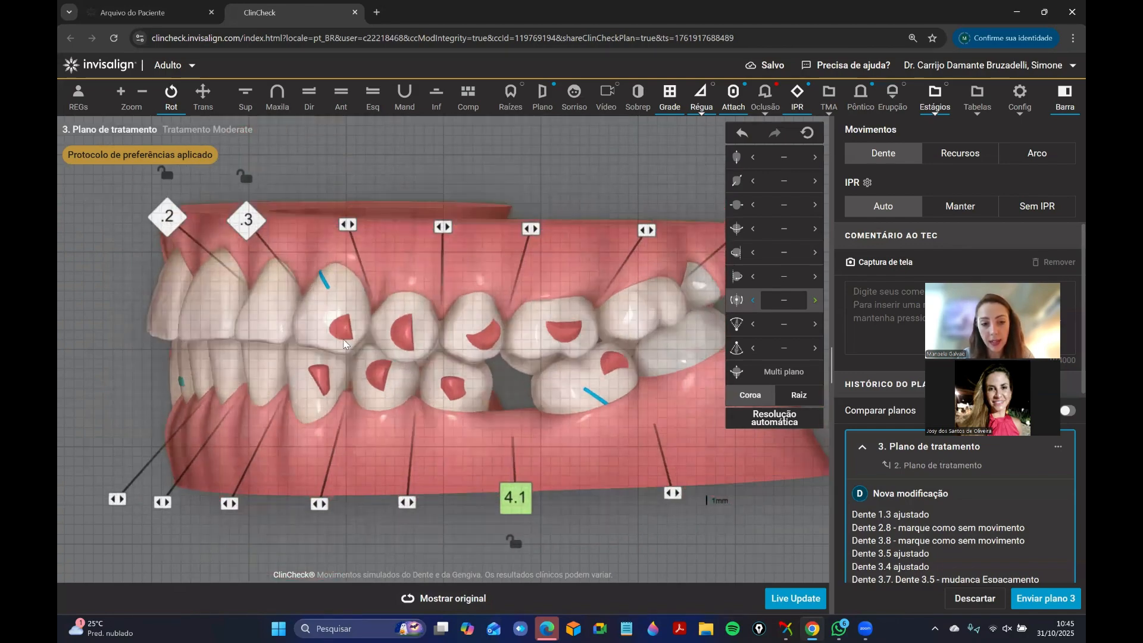
left_click(452, 397)
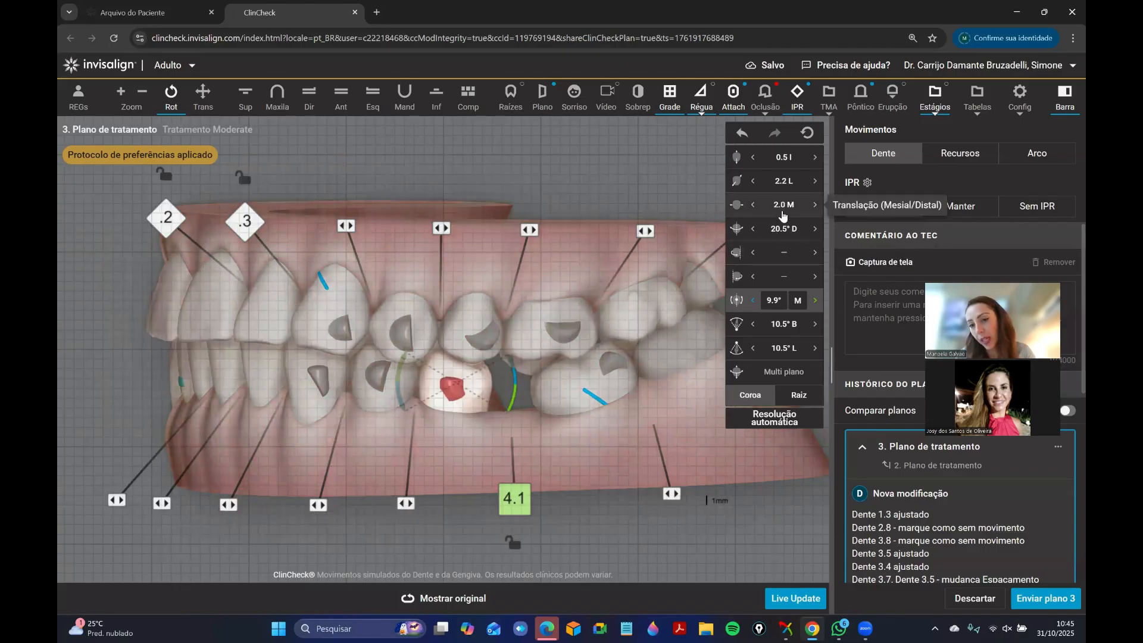
left_click(331, 447)
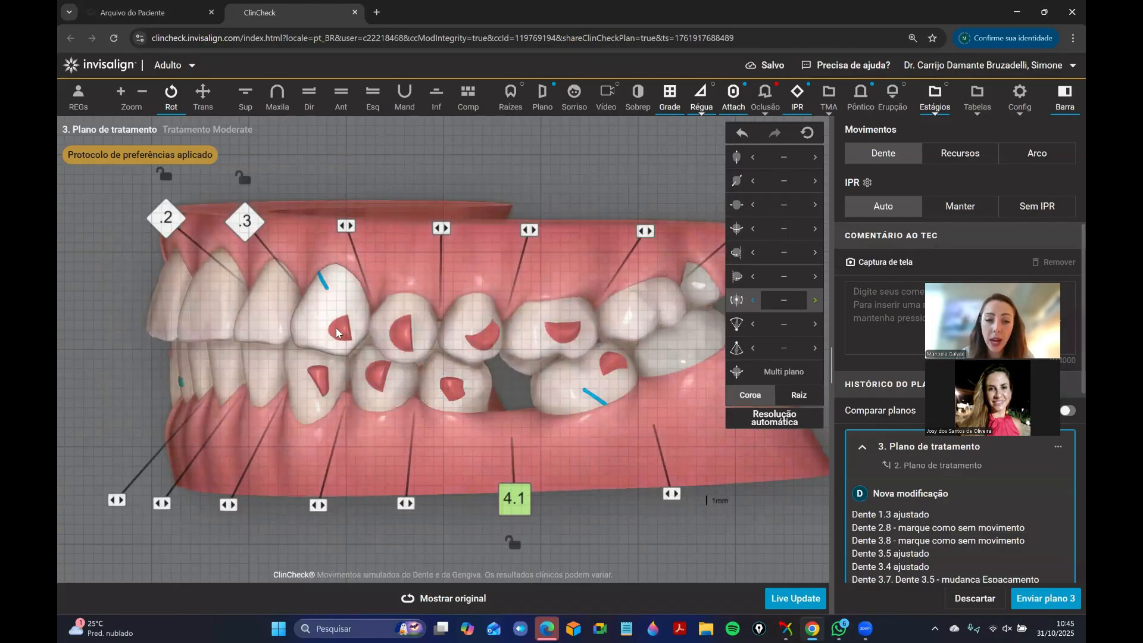
Inspect the bite from the front and left, checking the movement values of upper canine 2.3.
left_click_drag(373, 340, 430, 347)
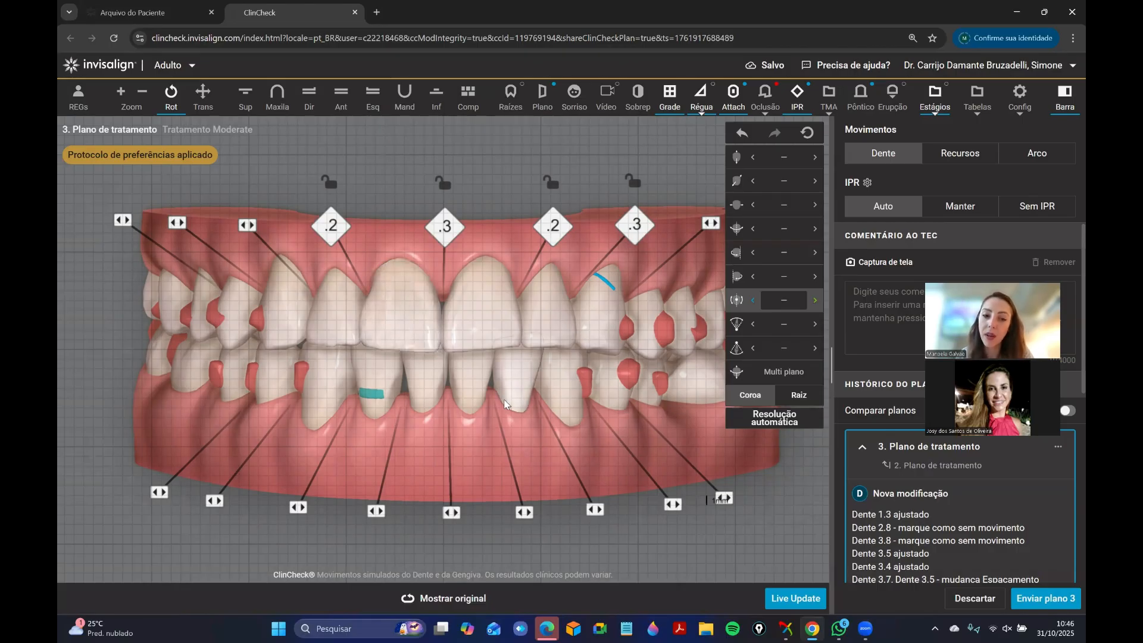
scroll(472, 393, "down", 2)
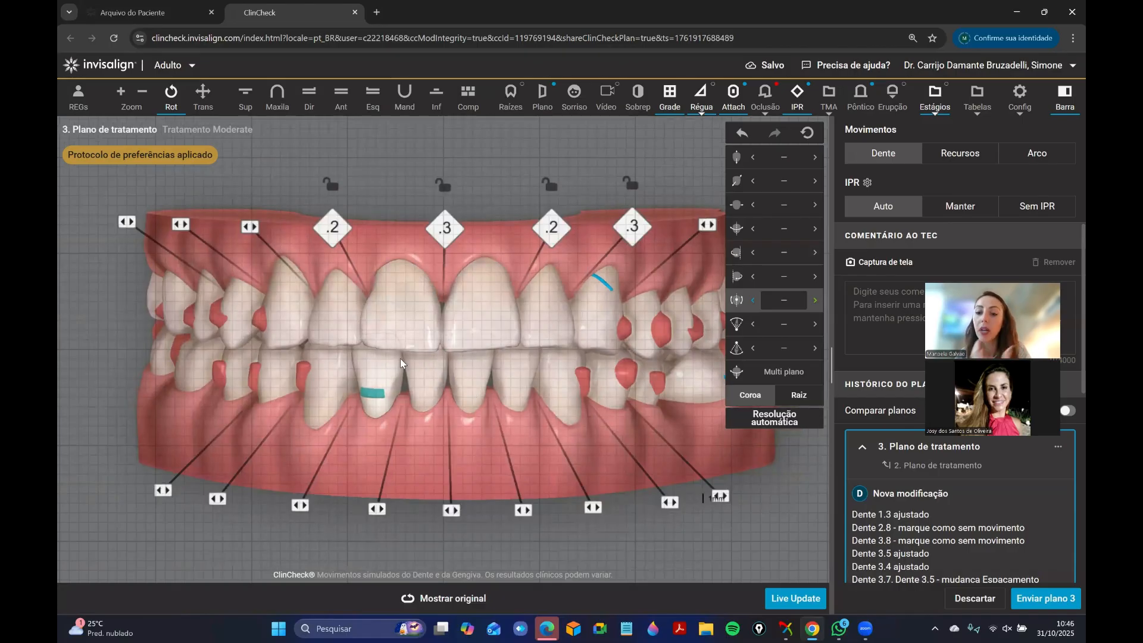
left_click_drag(497, 357, 309, 347)
left_click(397, 324)
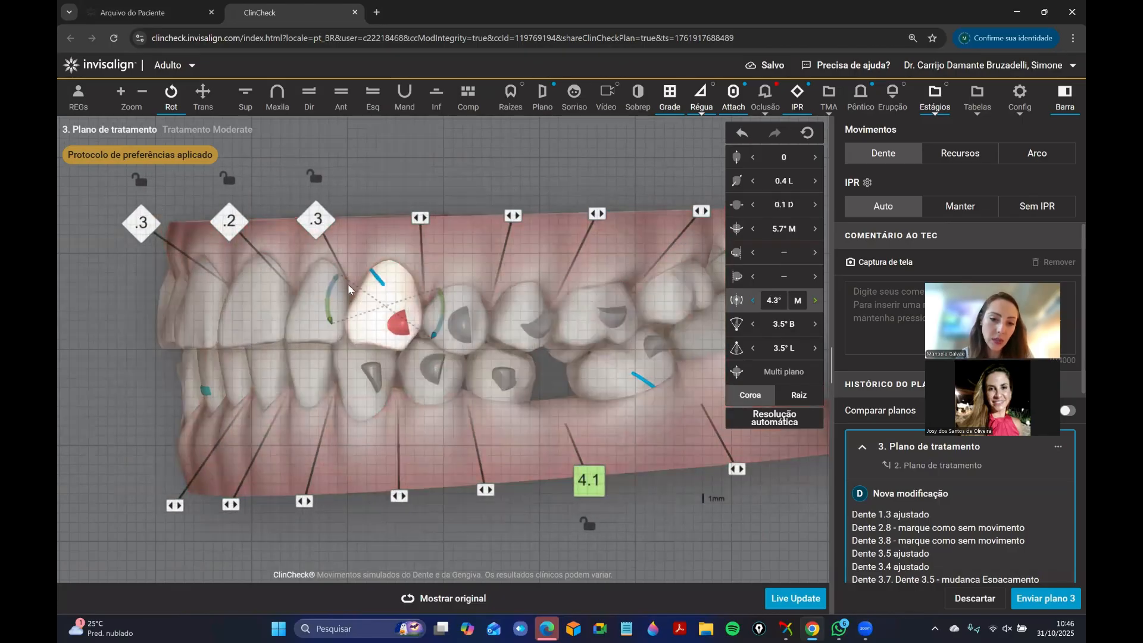
left_click(325, 224)
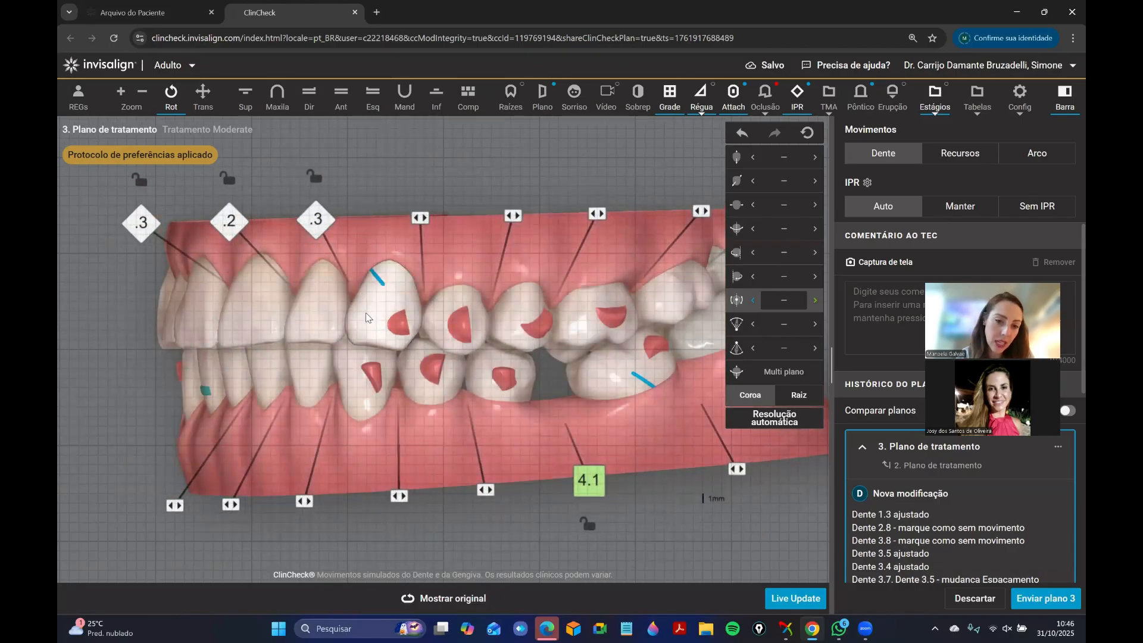
Set the mesial/distal translation of tooth 2.3 to 0.4 distal.
left_click(386, 309)
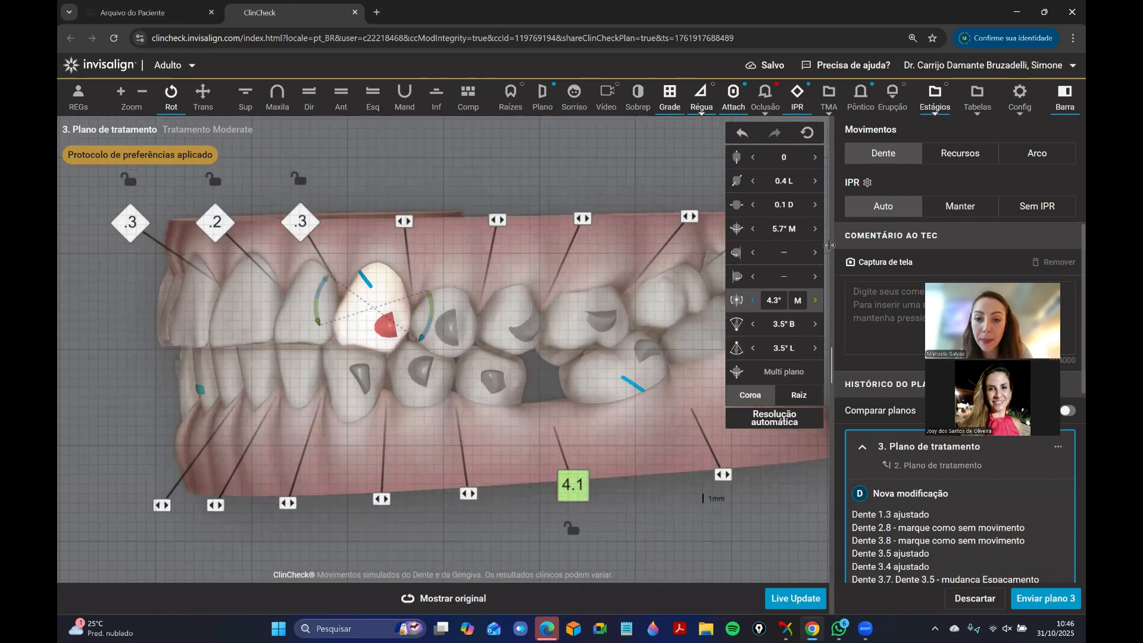
mouse_move(393, 455)
left_mouse_down()
mouse_move(377, 450)
mouse_move(378, 464)
left_mouse_up()
left_click(805, 236)
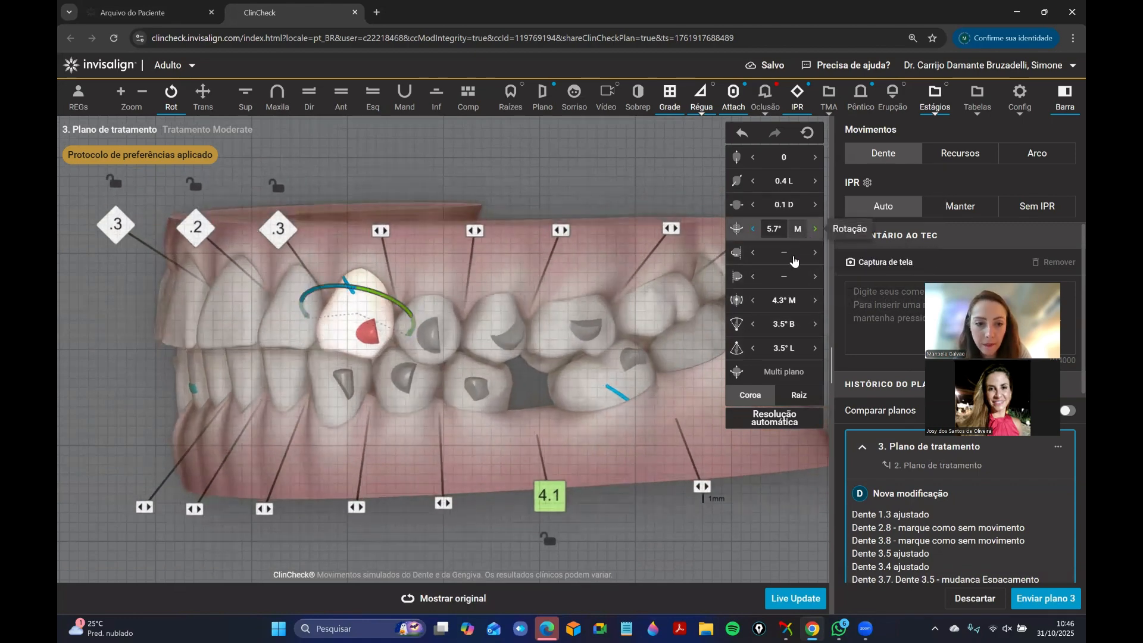
left_click(793, 258)
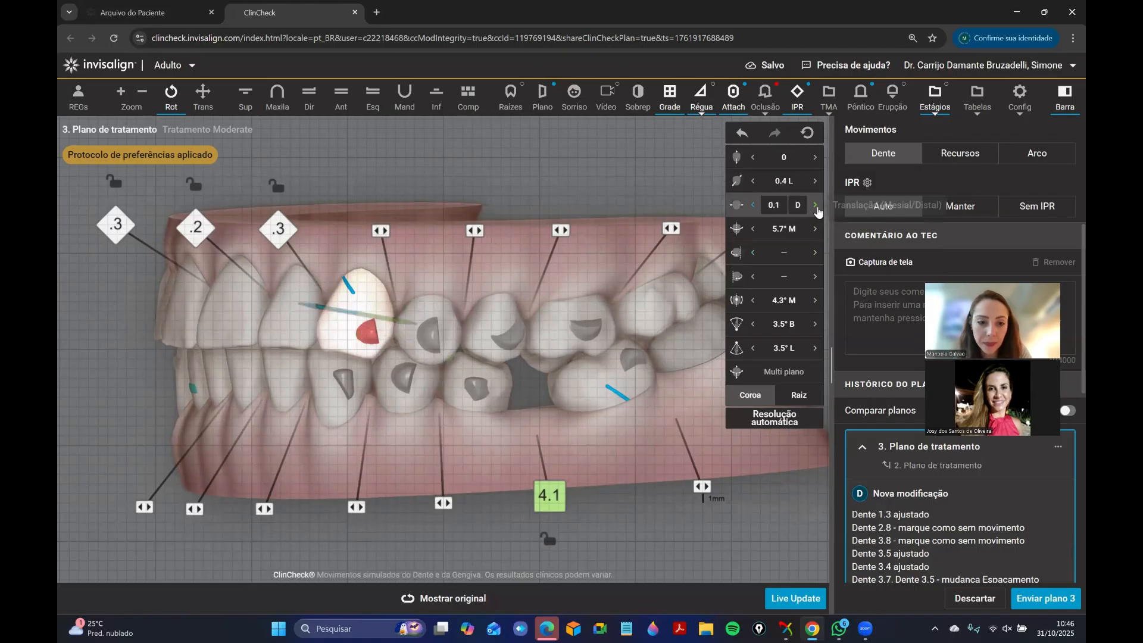
left_click(816, 209)
left_click(816, 206)
left_click(816, 207)
left_click(816, 207)
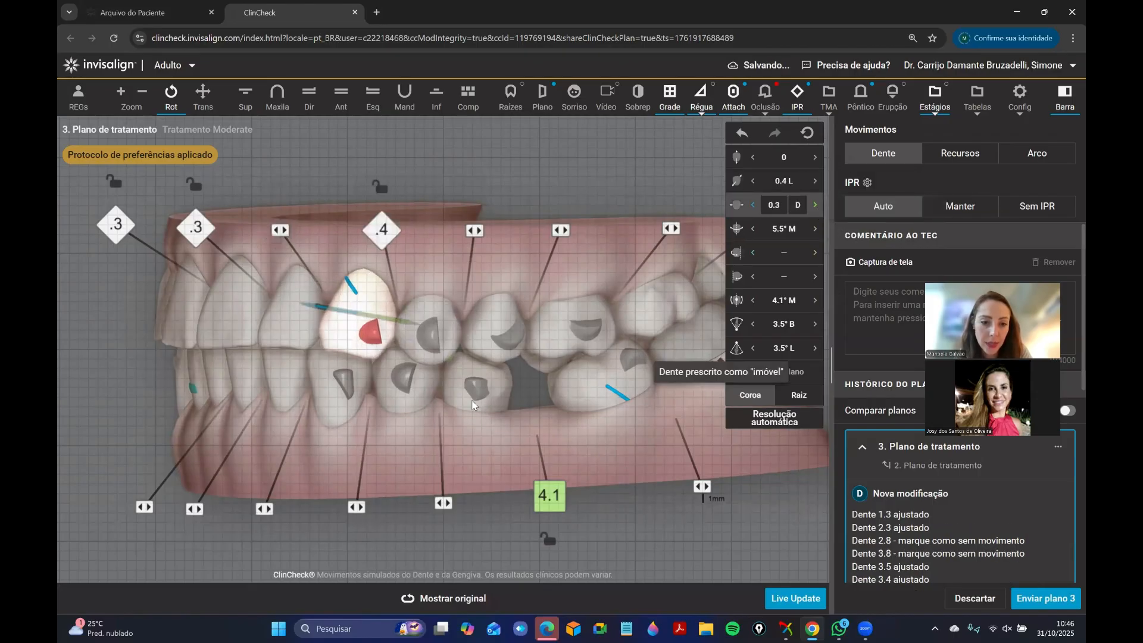
Set the mesiodistal tip of tooth 2.3 to 0°.
left_click(779, 301)
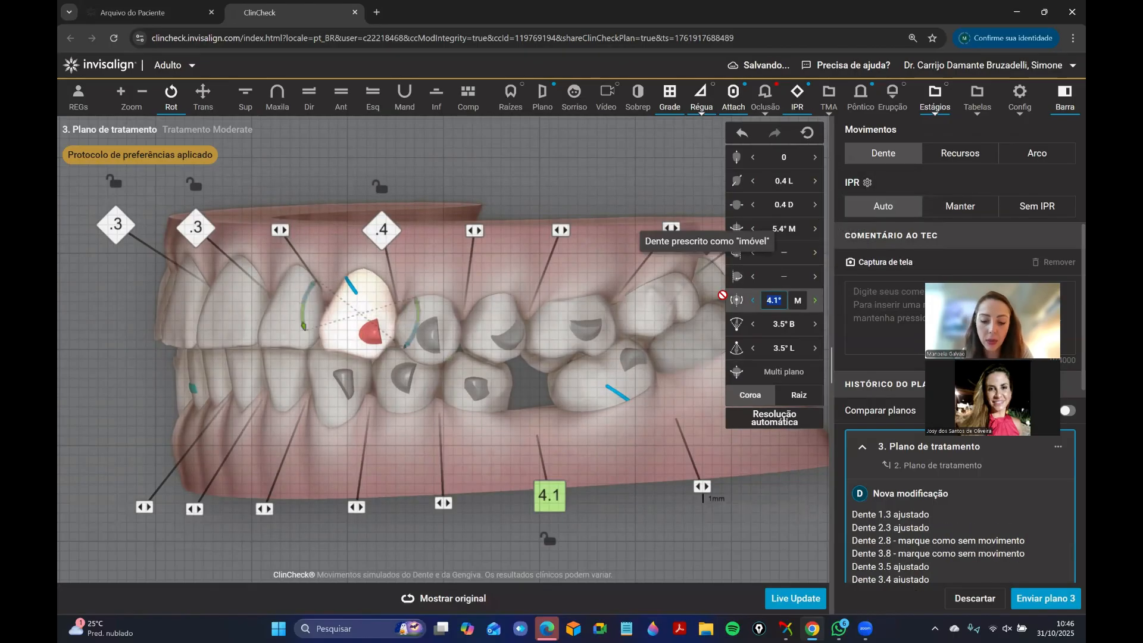
type("0")
key("Return")
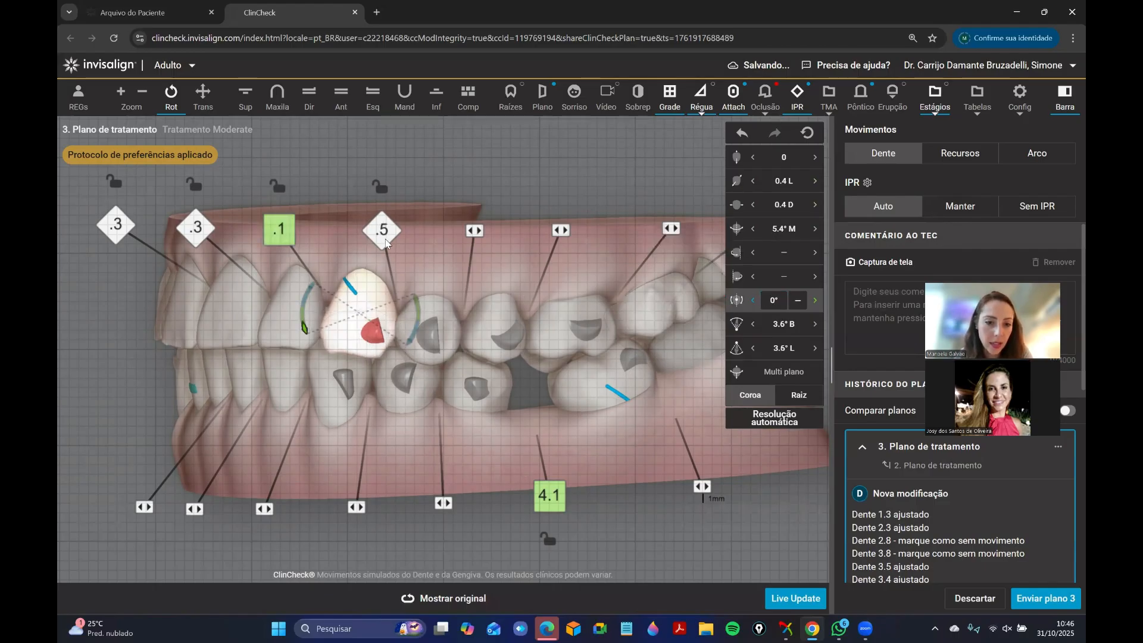
Reduce the IPR distal to tooth 2.3 to 0.3 and remove the space between teeth 2.2 and 2.3.
mouse_move(382, 233)
left_click(334, 230)
left_click(334, 229)
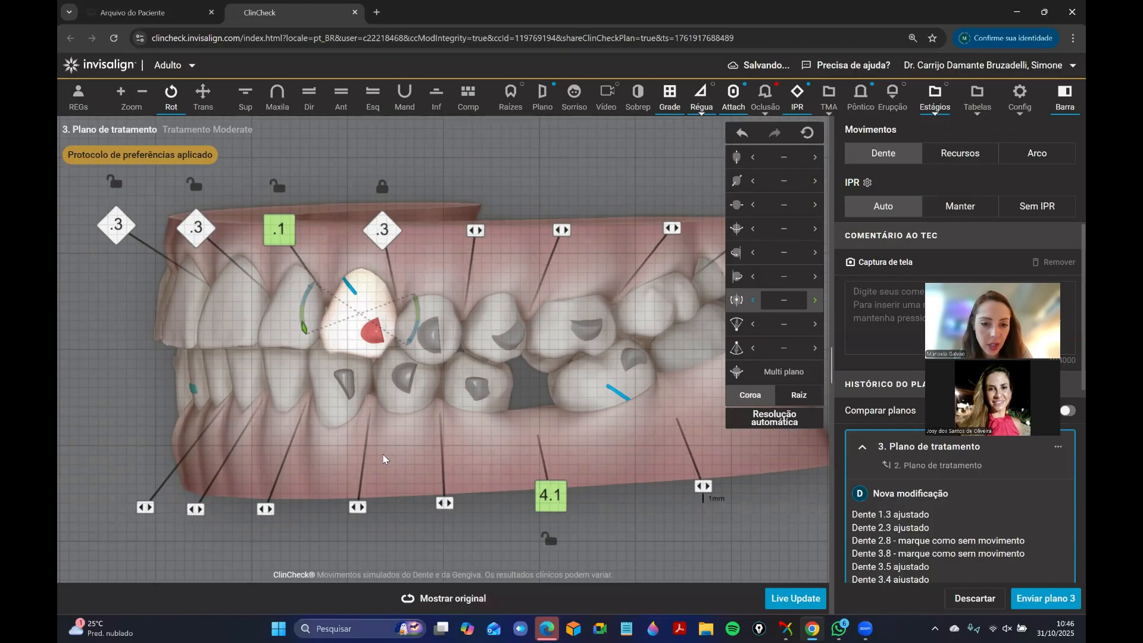
left_click_drag(426, 423, 417, 414)
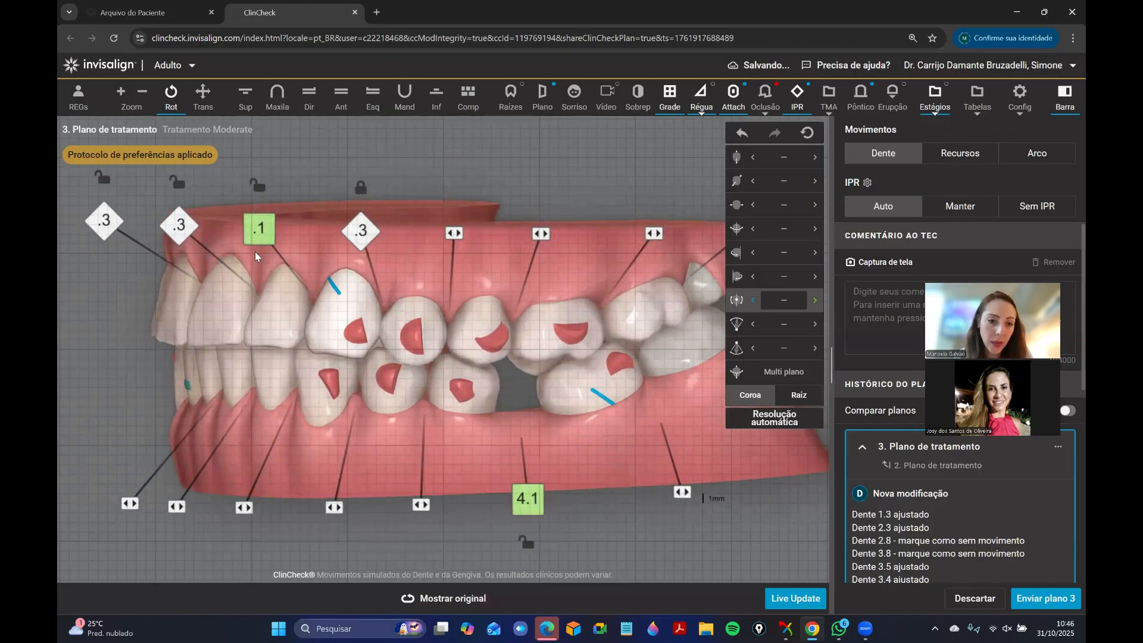
mouse_move(259, 231)
left_click(301, 232)
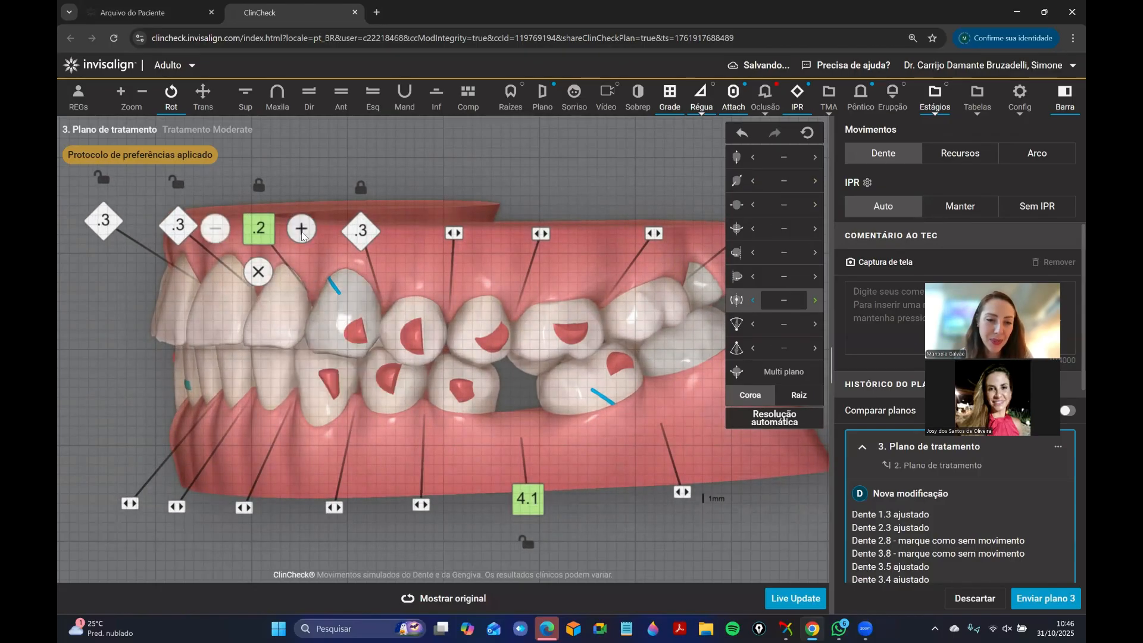
left_click(258, 272)
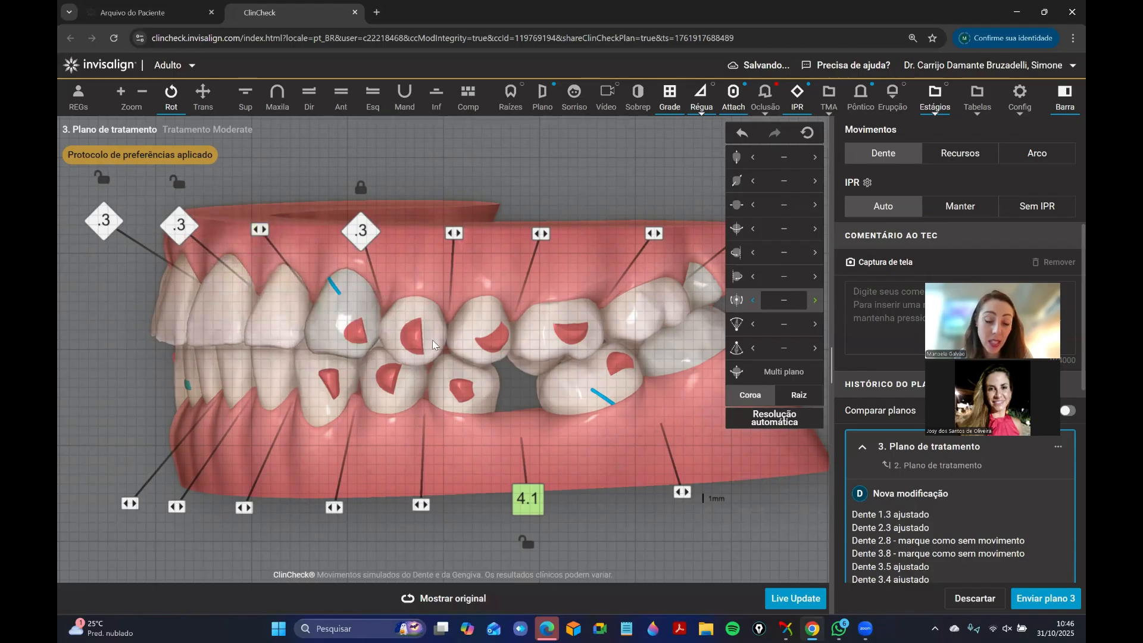
Unlock tooth 2.3, tip it to 5.9° distal, and raise the IPR on its distal side to 0.4.
right_click(369, 352)
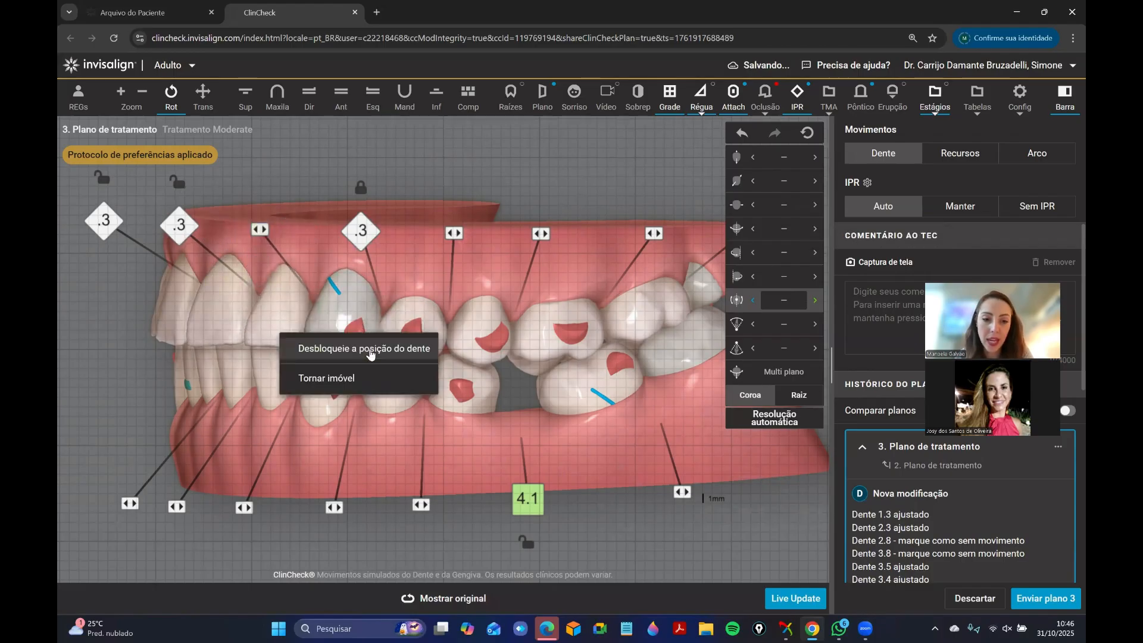
left_click(359, 311)
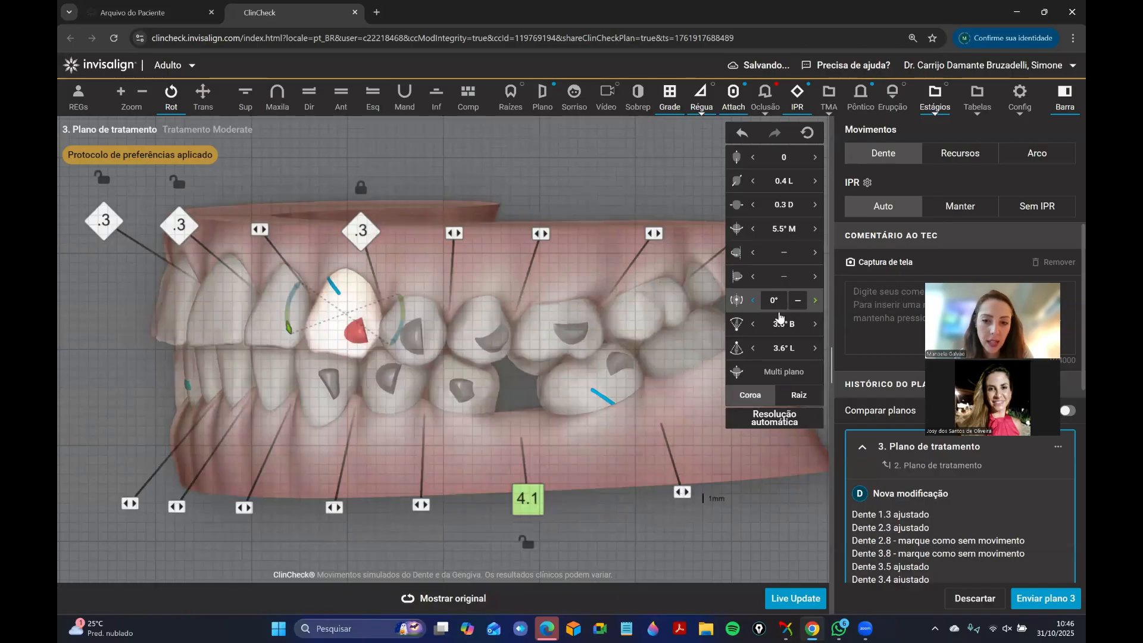
left_click(814, 300)
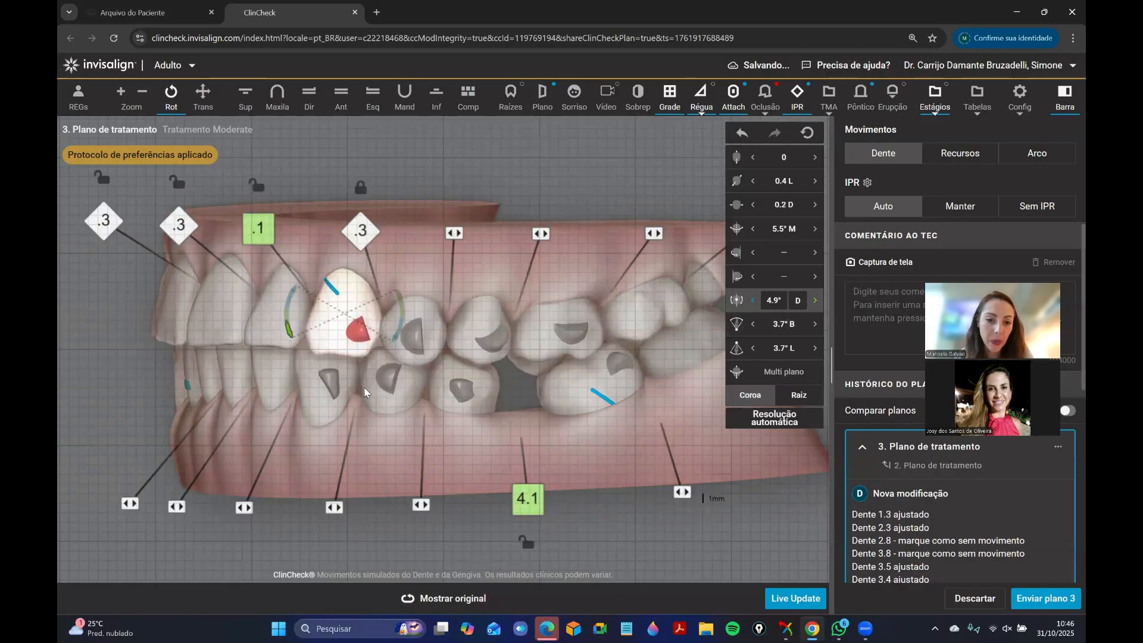
left_click(411, 237)
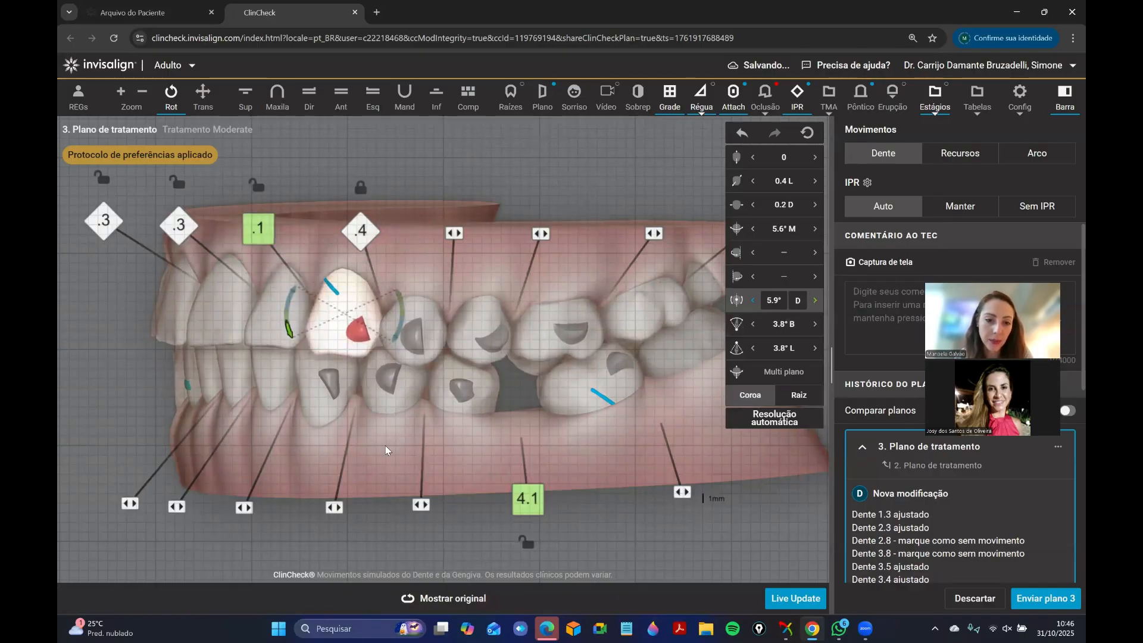
Translate upper lateral incisor 2.2 slightly distally to close the space between it and tooth 2.3.
left_click(341, 331)
right_click(332, 335)
left_click(250, 342)
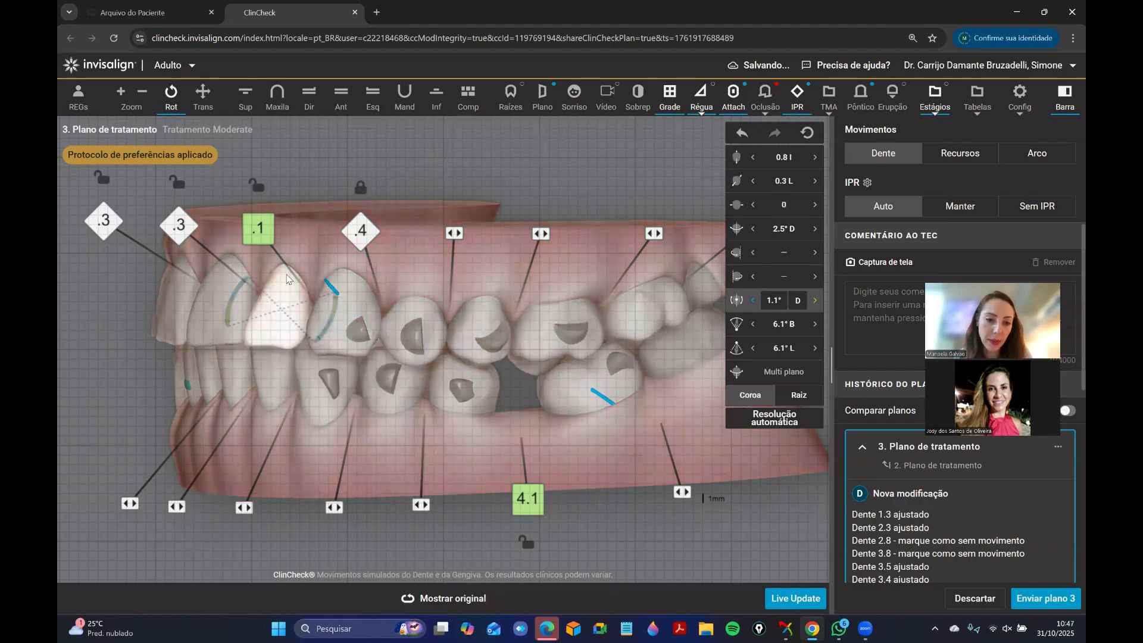
left_click_drag(409, 341, 513, 324)
left_click(383, 311)
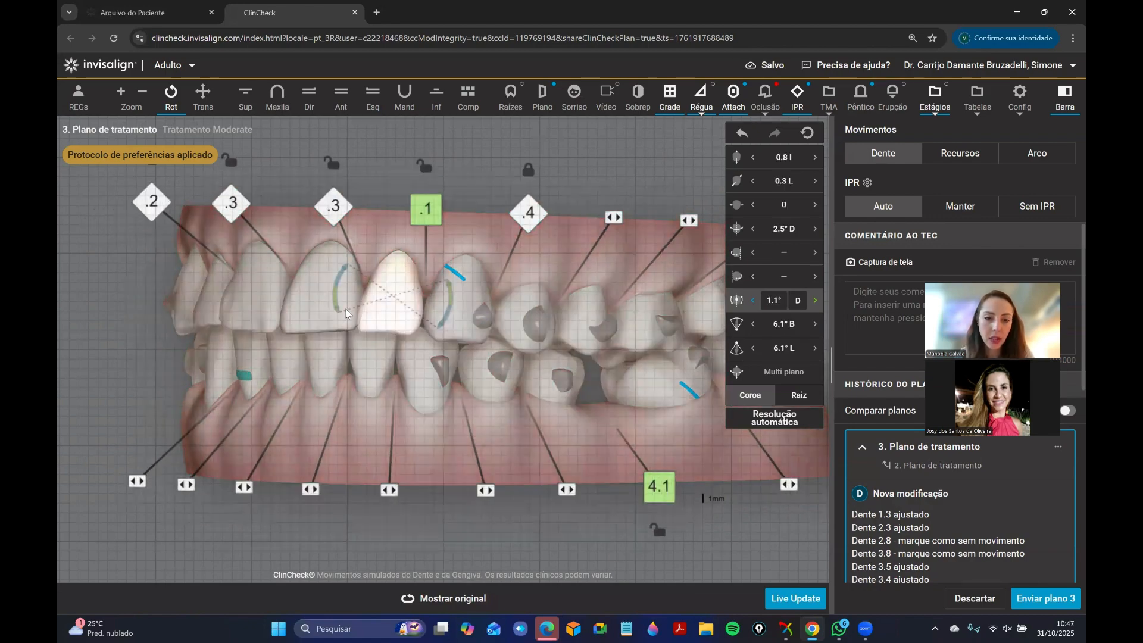
left_click(740, 231)
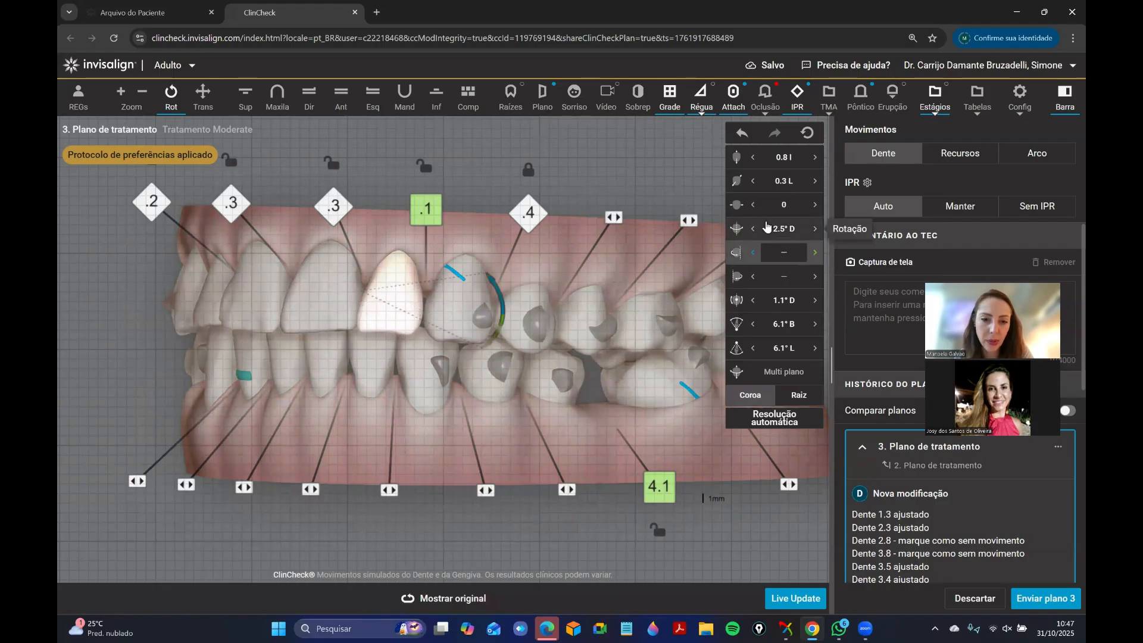
left_click(817, 209)
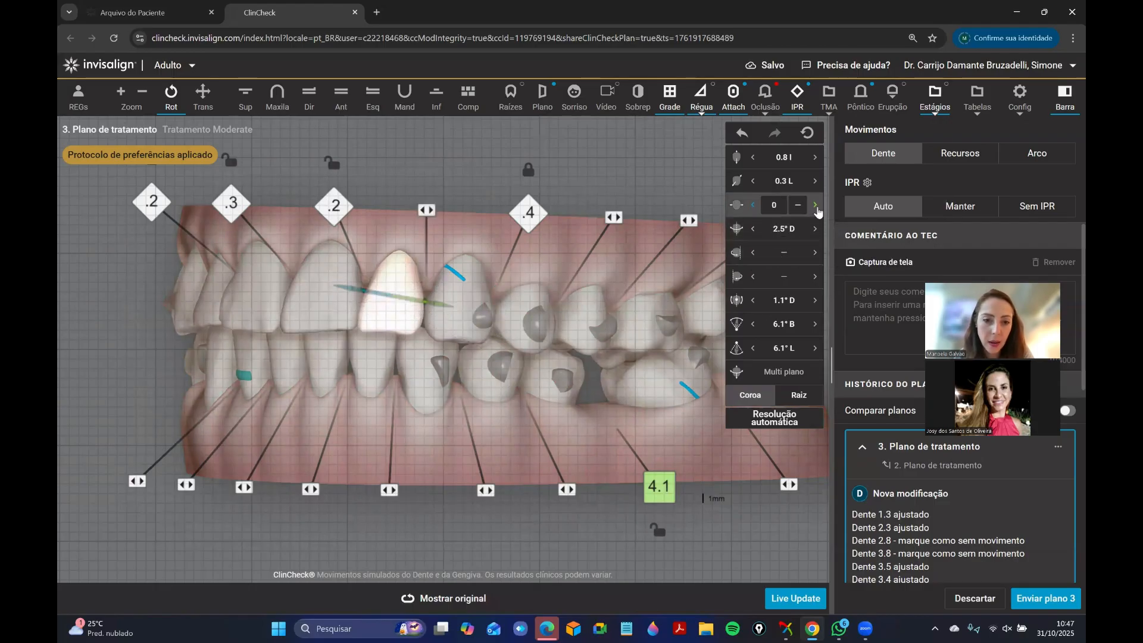
left_click(394, 443)
Lock tooth 1.2 and remove the IPR between teeth 1.2 and 1.1, and try removing the upper midline IPR.
left_click_drag(321, 384, 379, 290)
right_click(345, 318)
left_click(338, 292)
left_click(335, 244)
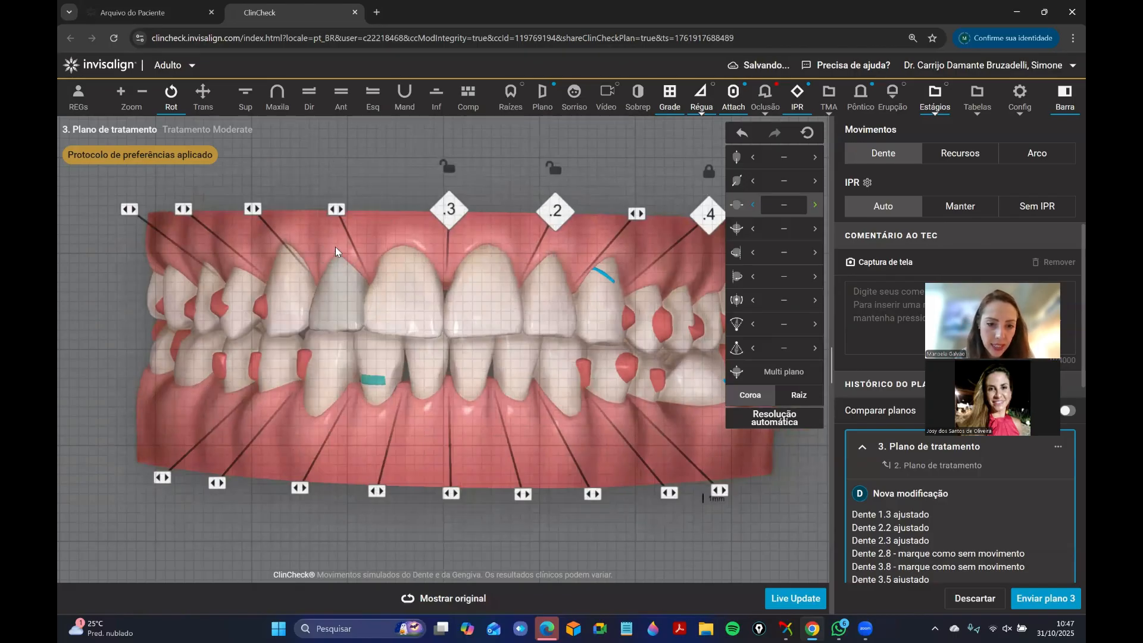
left_click(449, 245)
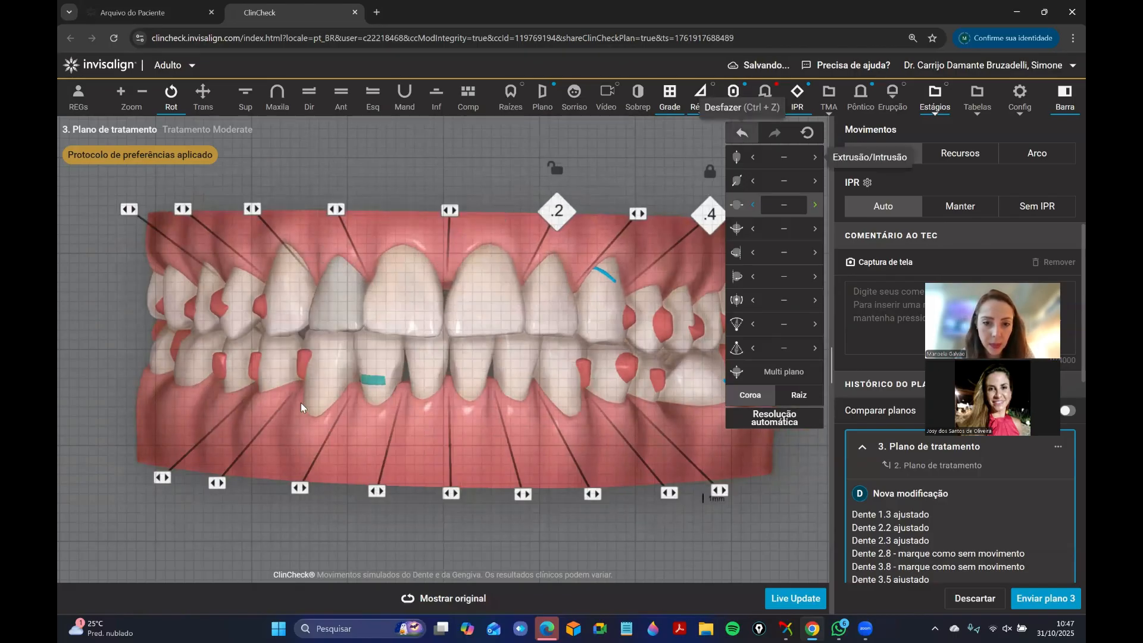
Tilt the arches to inspect the anterior overjet and compare it with the original plan.
left_click_drag(404, 334, 410, 288)
left_click_drag(426, 202, 375, 243)
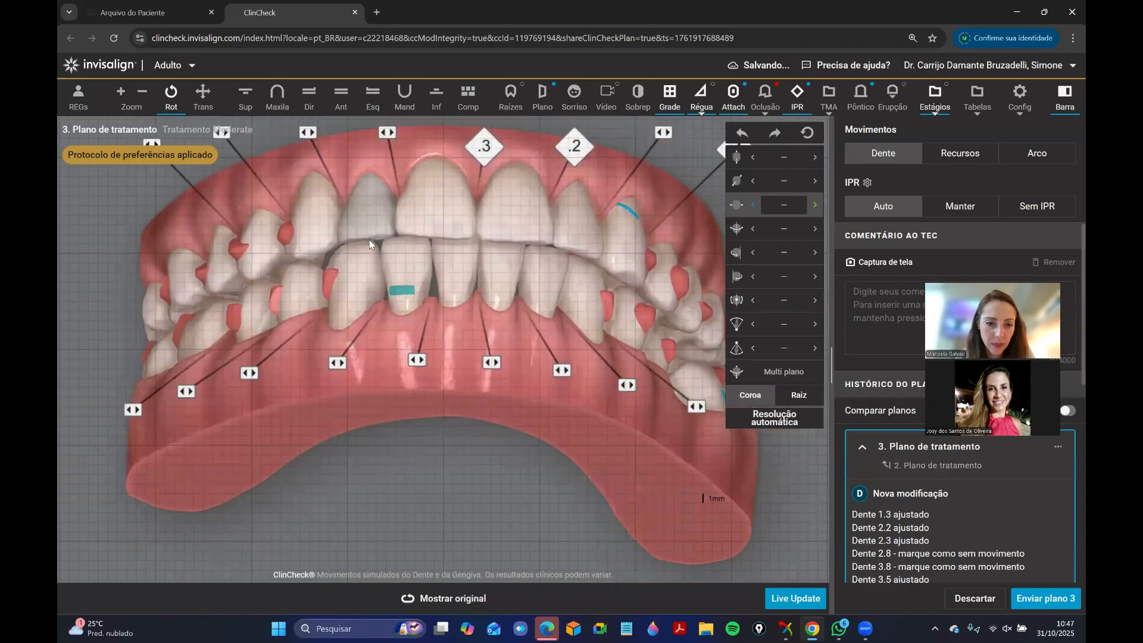
left_click_drag(378, 315, 416, 434)
left_click(456, 600)
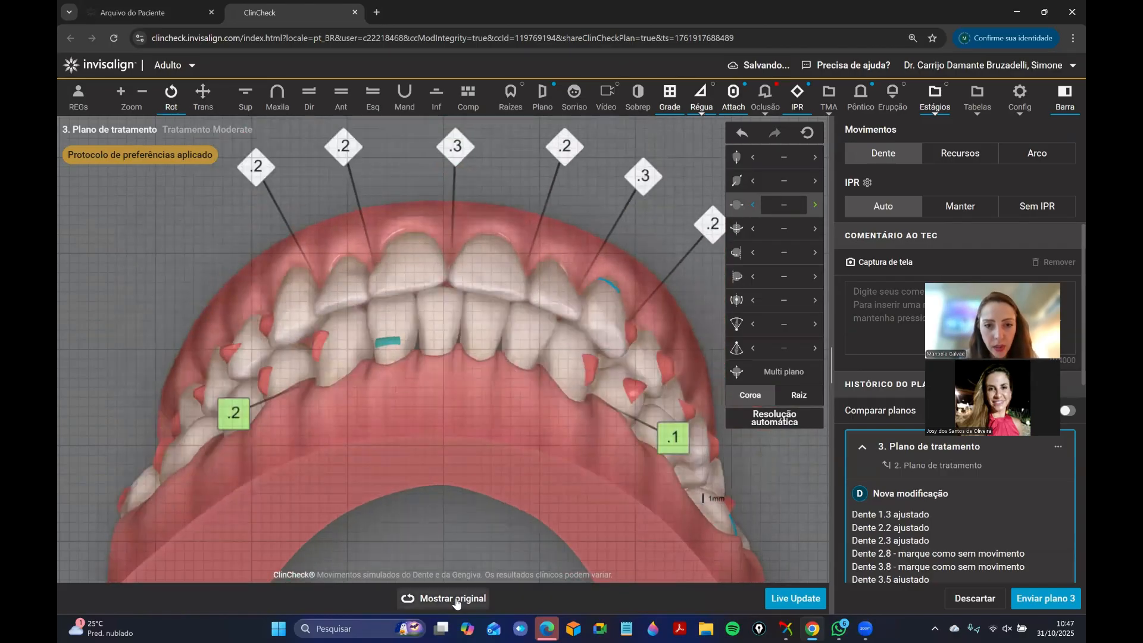
left_click(457, 602)
Return to the front view of the modified plan and check the movement values of lower incisor 4.1.
left_click_drag(437, 451, 415, 522)
right_click_drag(414, 523, 462, 457)
left_click_drag(462, 458, 389, 400)
left_click(388, 400)
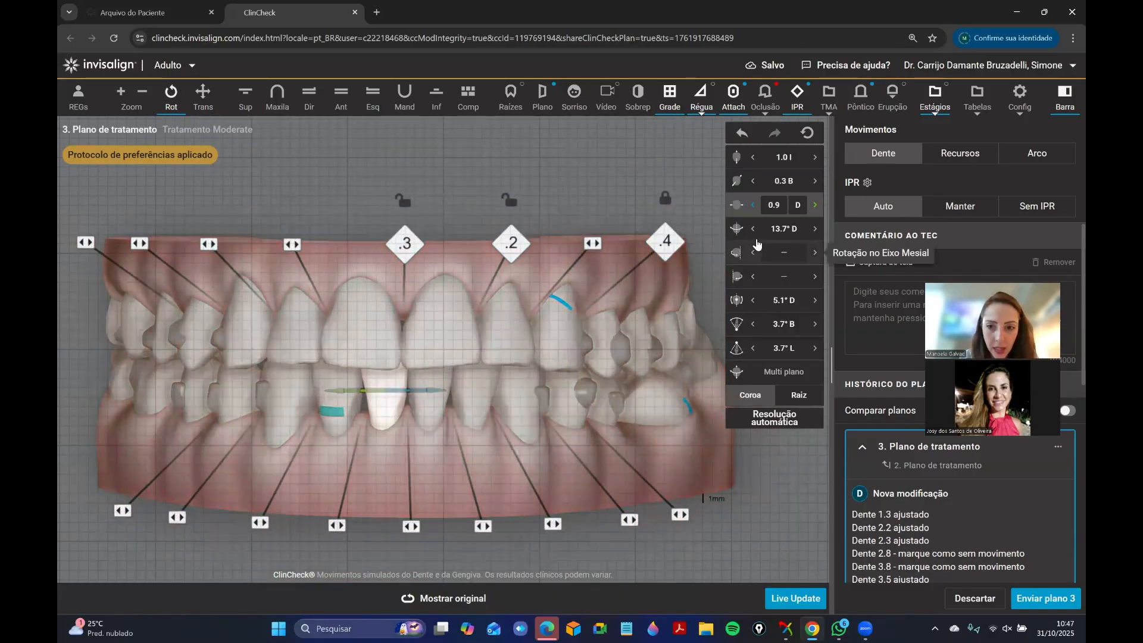
Translate lower incisor 4.1 further distally.
left_click(815, 206)
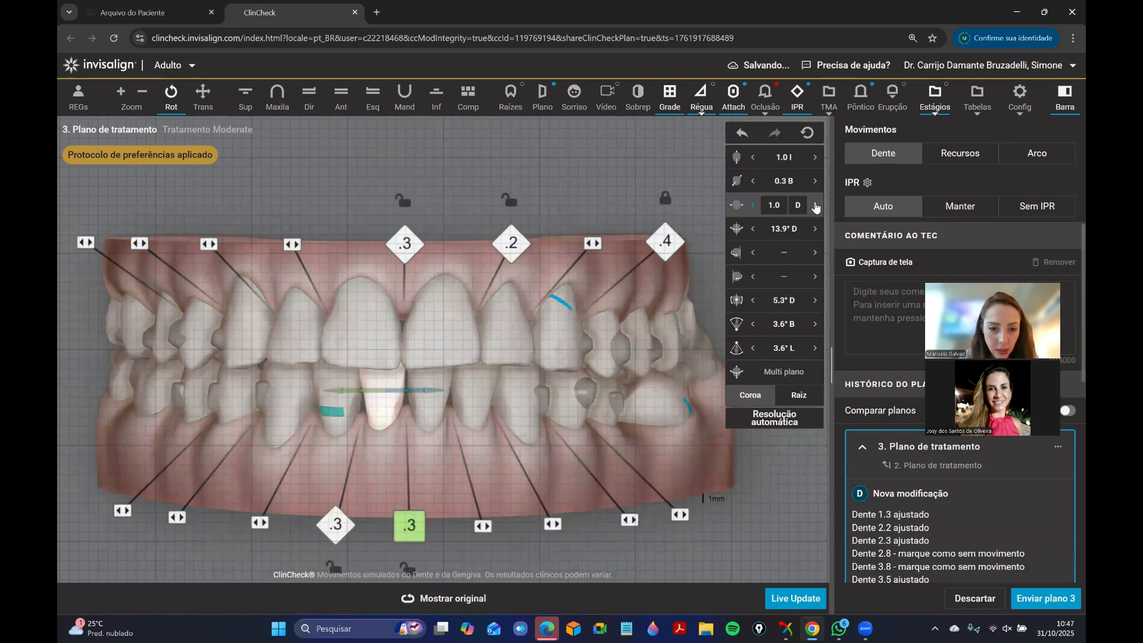
left_click(815, 207)
left_click(815, 206)
left_click(815, 206)
left_click(815, 207)
Translate lower incisor 3.1 mesially to 1.6 mm, closing the gap at the lower midline.
left_click(442, 398)
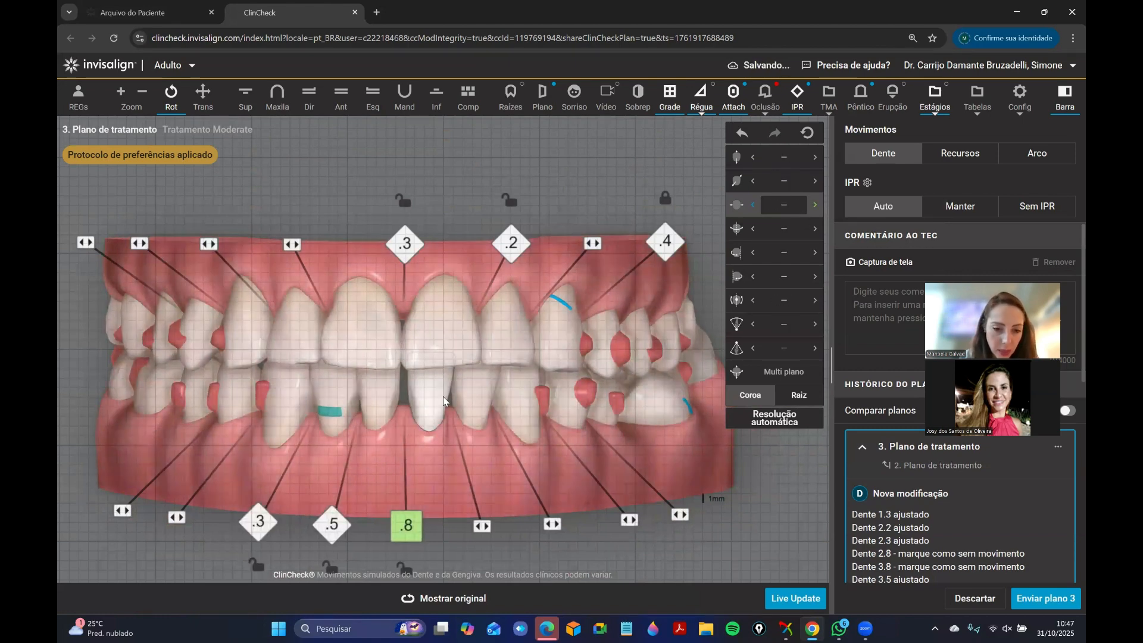
left_click(754, 207)
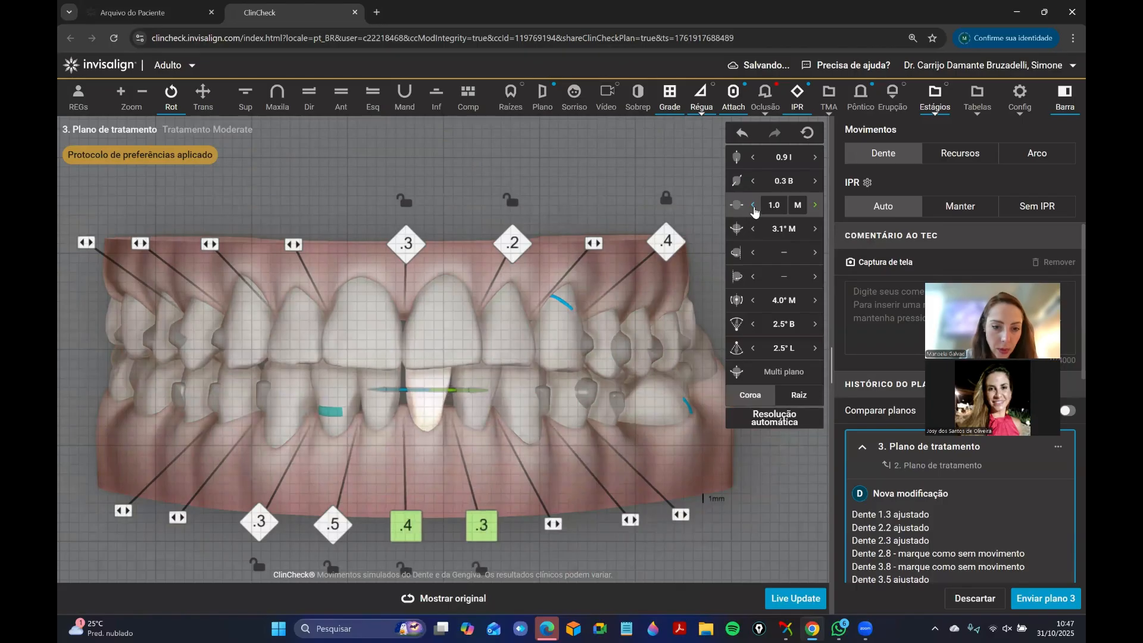
left_click(753, 207)
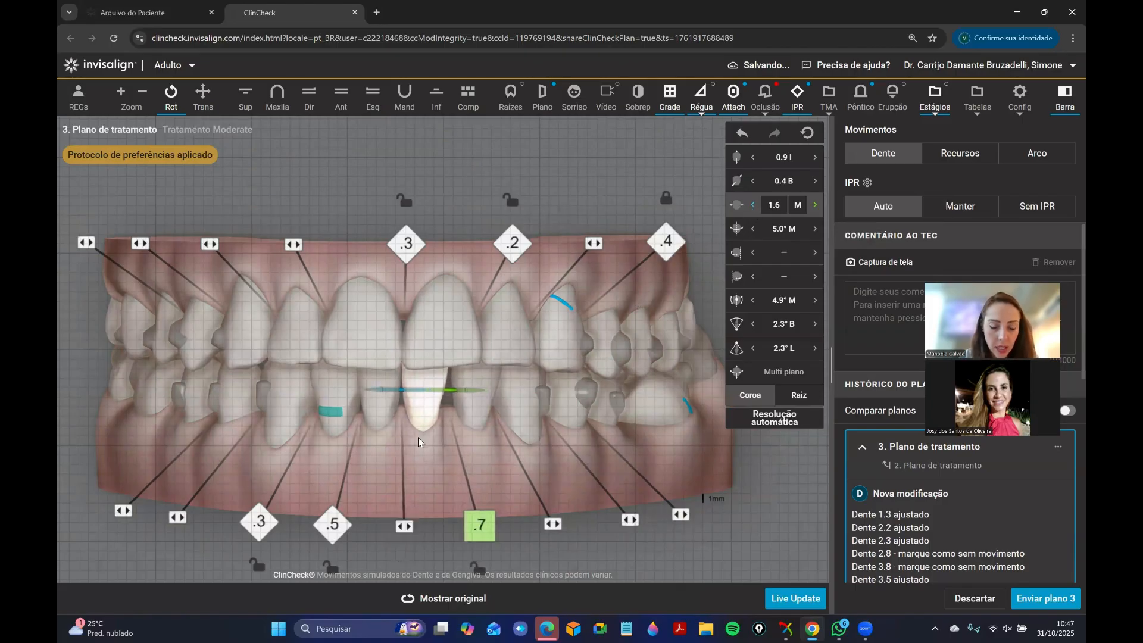
Examine the arches from the patient's left side and check the movement values of lower premolar 3.5.
left_click_drag(476, 464, 322, 399)
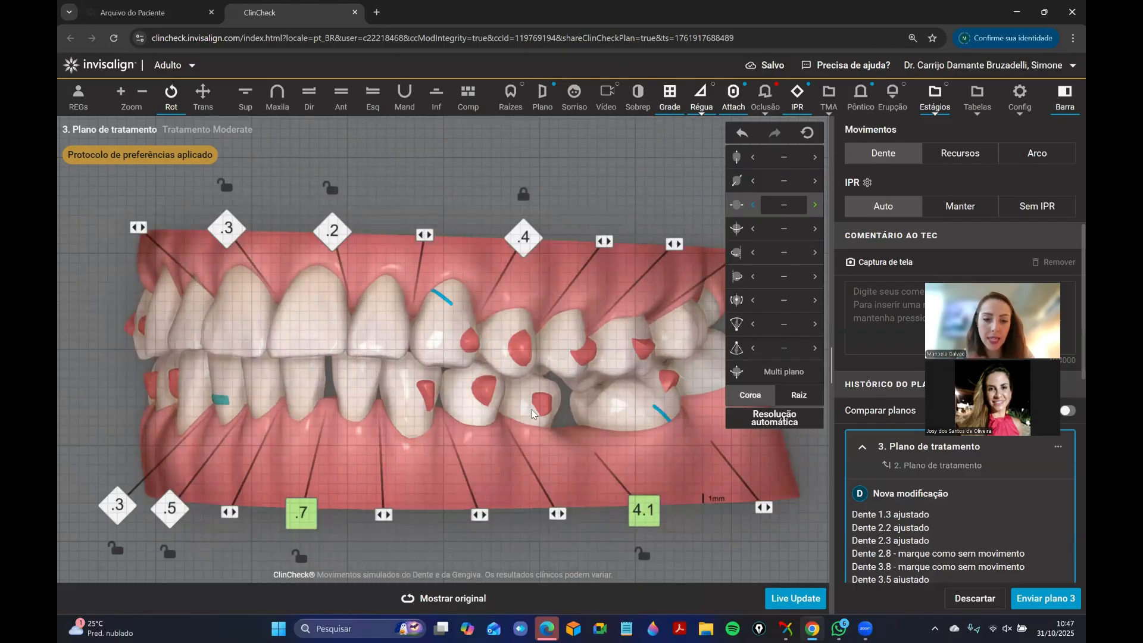
left_click_drag(496, 375, 400, 394)
left_click(448, 415)
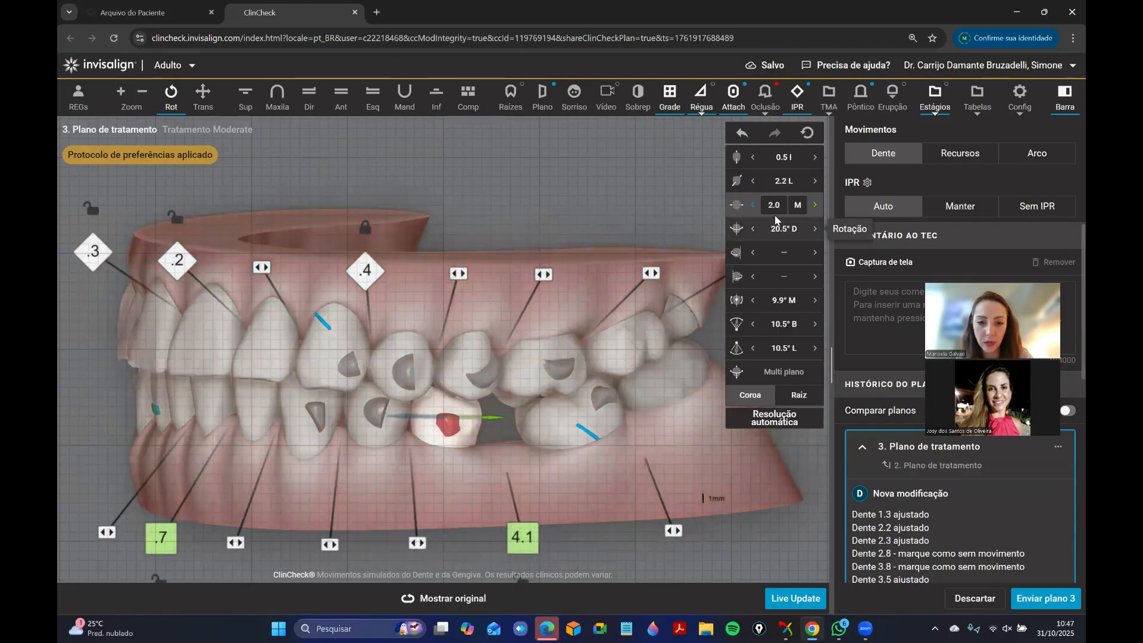
In the lower occlusal view, lock the position of tooth 3.1 and remove the IPR between teeth 3.1 and 3.2.
left_click(440, 110)
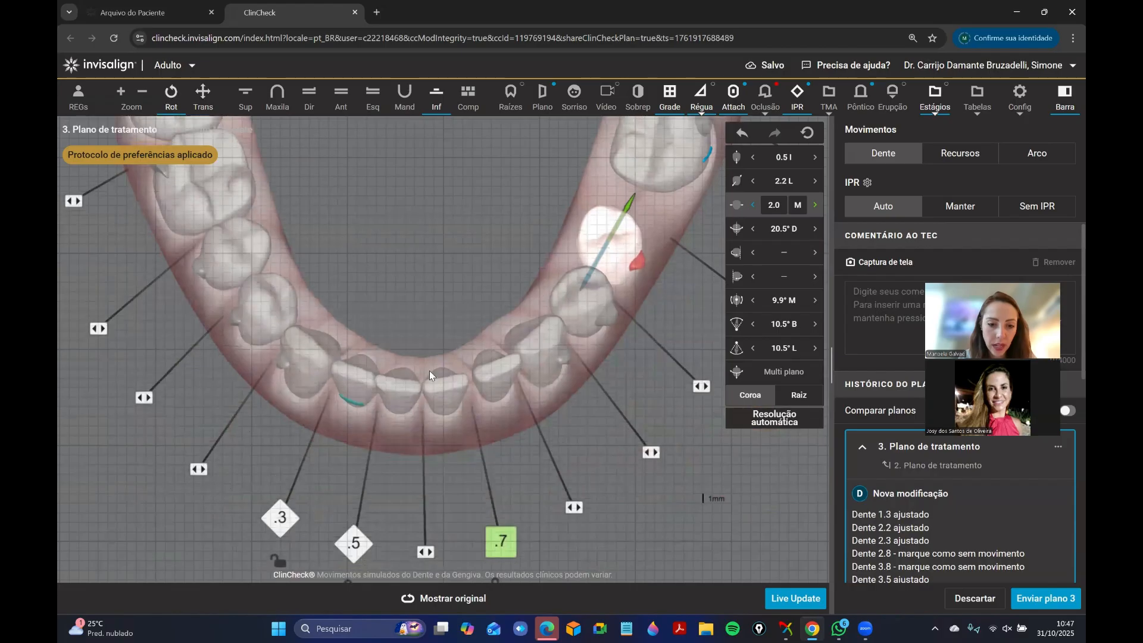
right_click(448, 397)
left_click(505, 427)
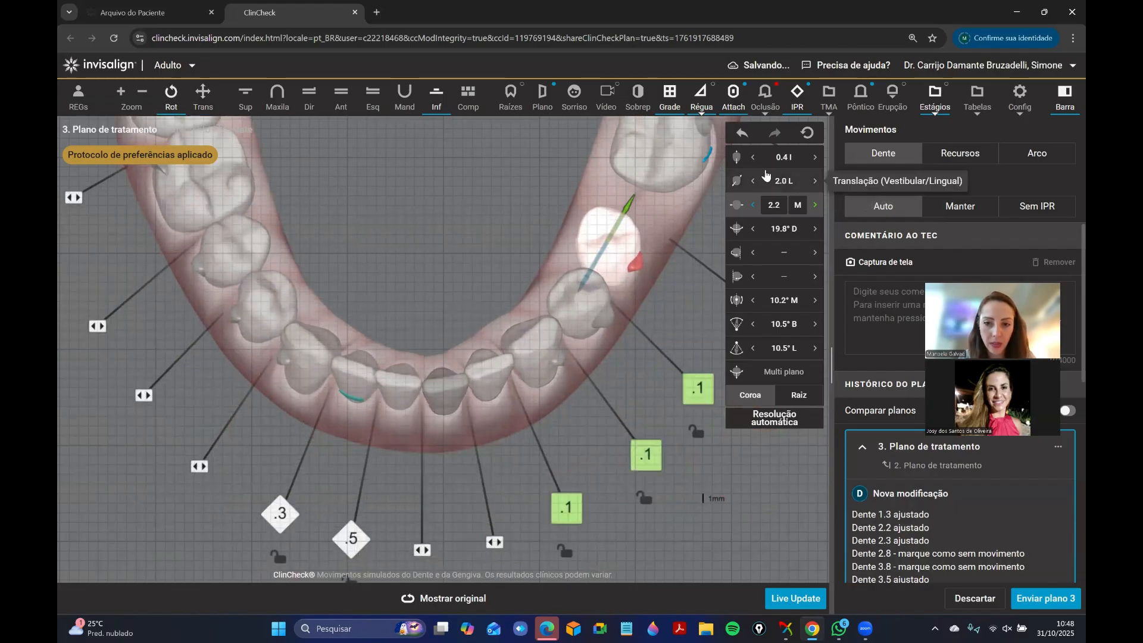
Unlock tooth 3.1 and translate it lingually until its buccal/lingual movement is 0.
right_click(439, 409)
left_click(445, 432)
left_click(447, 402)
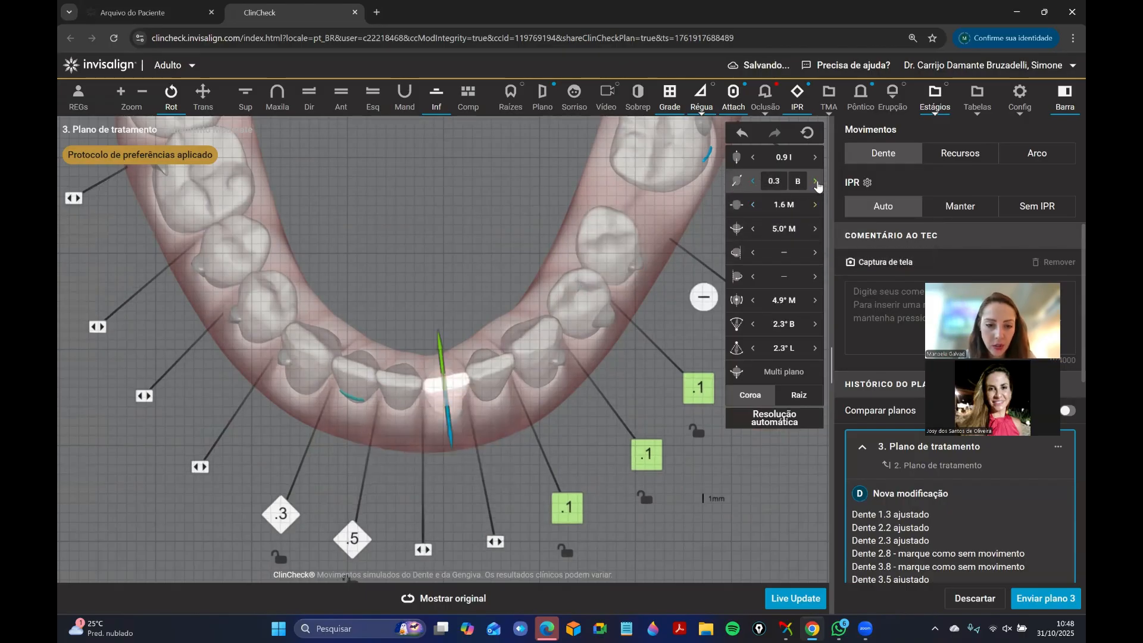
left_click(816, 181)
left_click(816, 181)
left_click(424, 314)
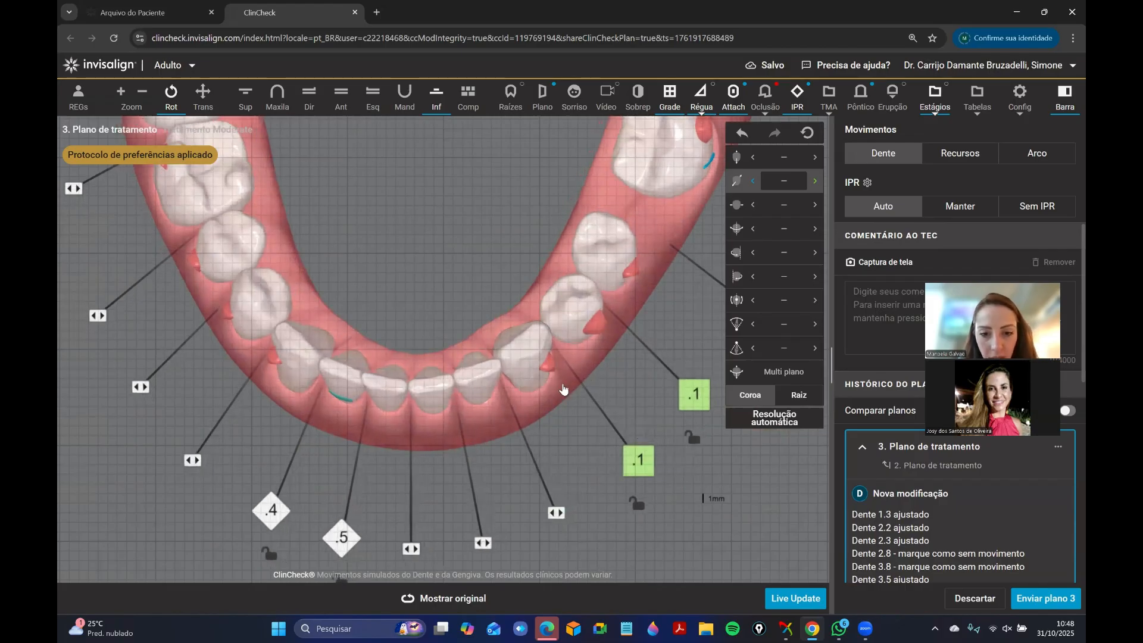
Remove the 0.1 mm IPR between teeth 3.3–3.4 and 3.4–3.5, and unlock the position of tooth 3.3.
left_click(638, 417)
left_click(697, 362)
right_click(530, 365)
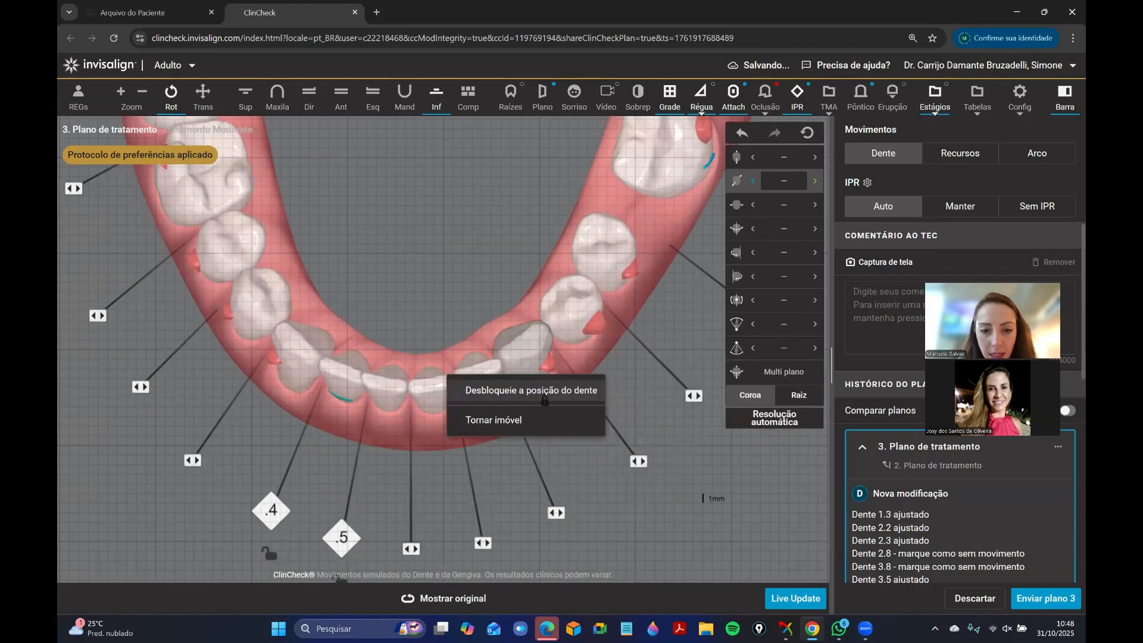
left_click(542, 398)
Rotate lower incisor 3.1 about its mesial axis to 6.0° M, and rotate it one increment about its distal axis.
left_click(441, 368)
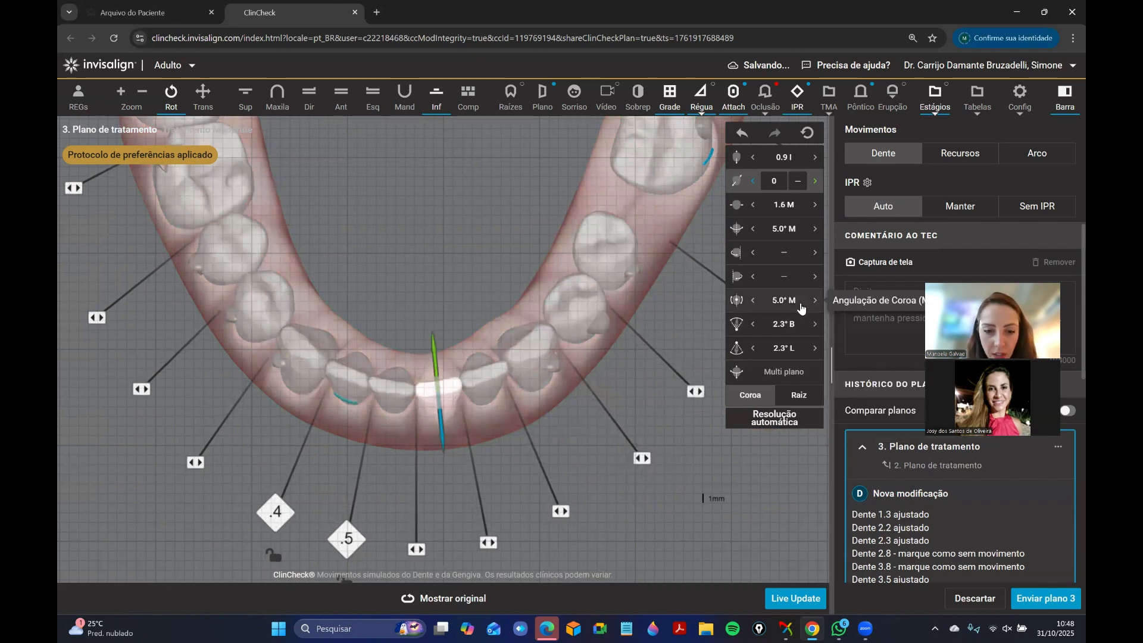
left_click(780, 257)
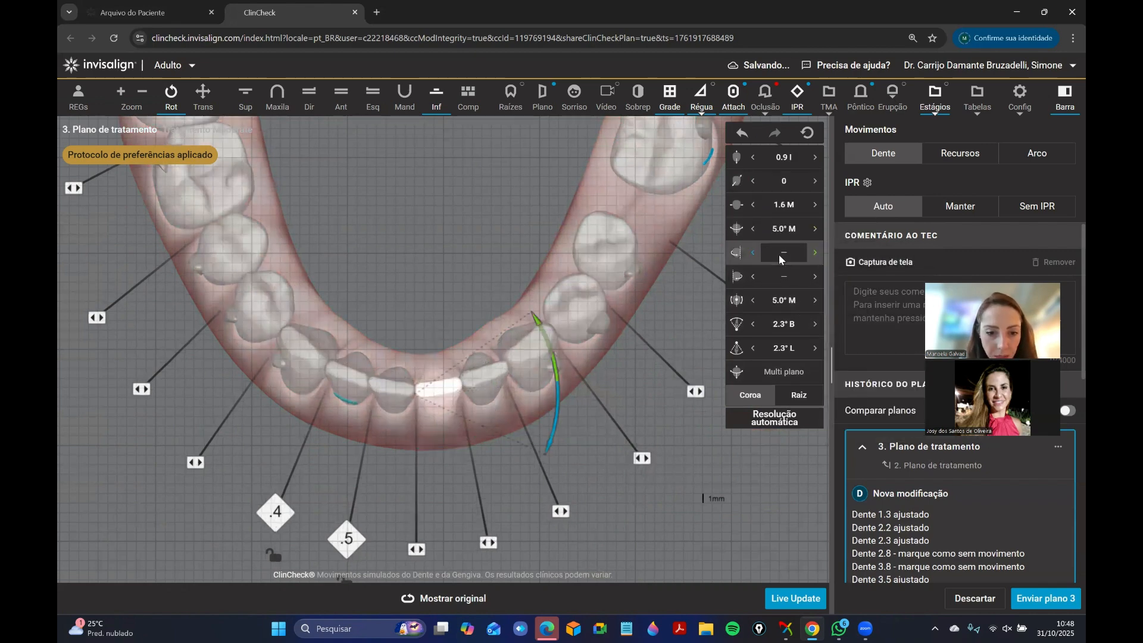
left_click(751, 255)
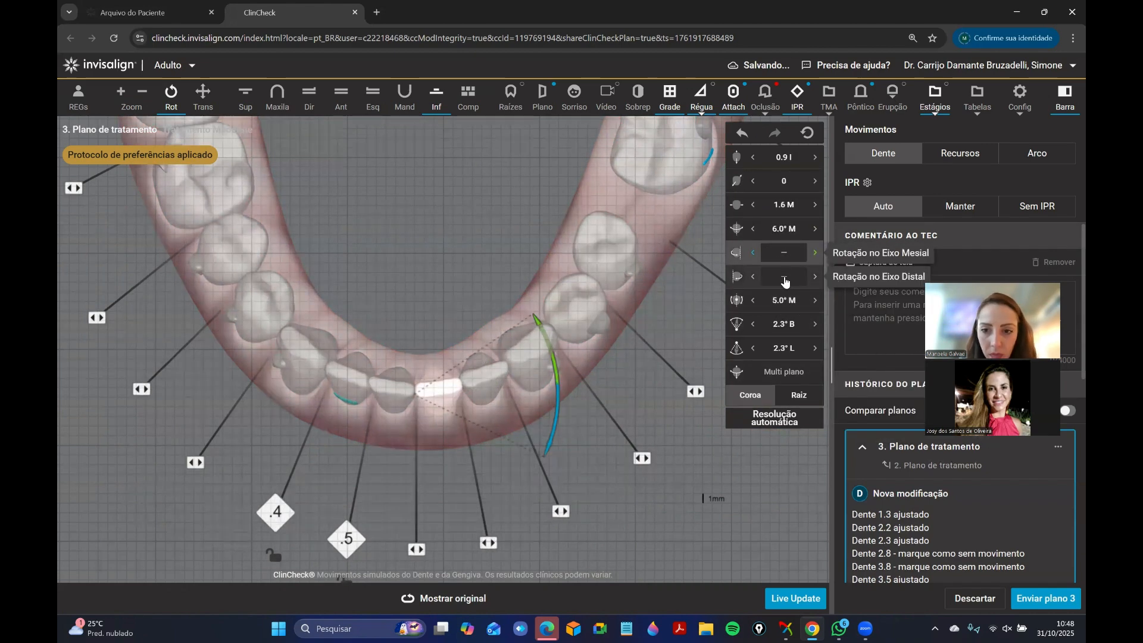
left_click(785, 278)
left_click(753, 277)
left_click(407, 276)
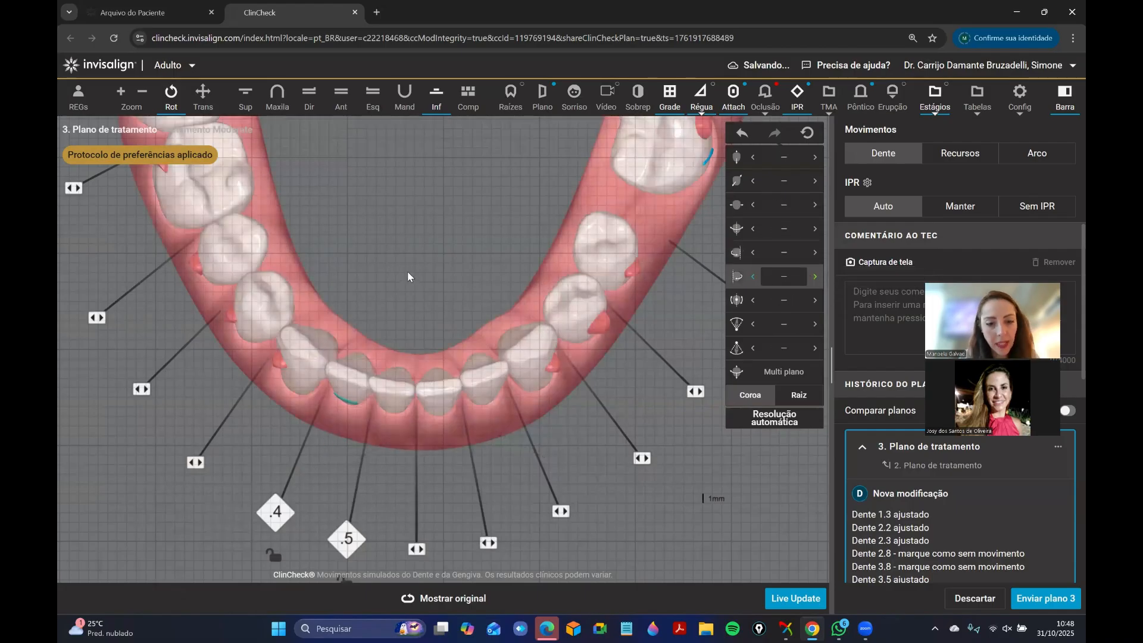
In the front view, set the distal translation of lower incisor 4.1 to 1.8 mm.
left_click(397, 406)
left_click(400, 156)
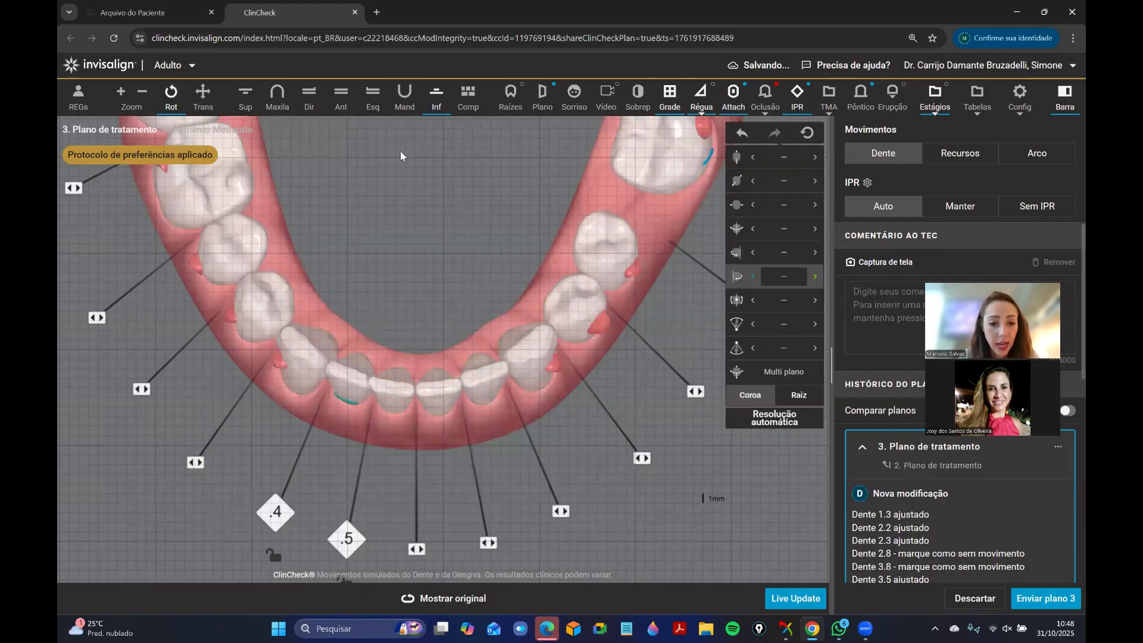
left_click(342, 108)
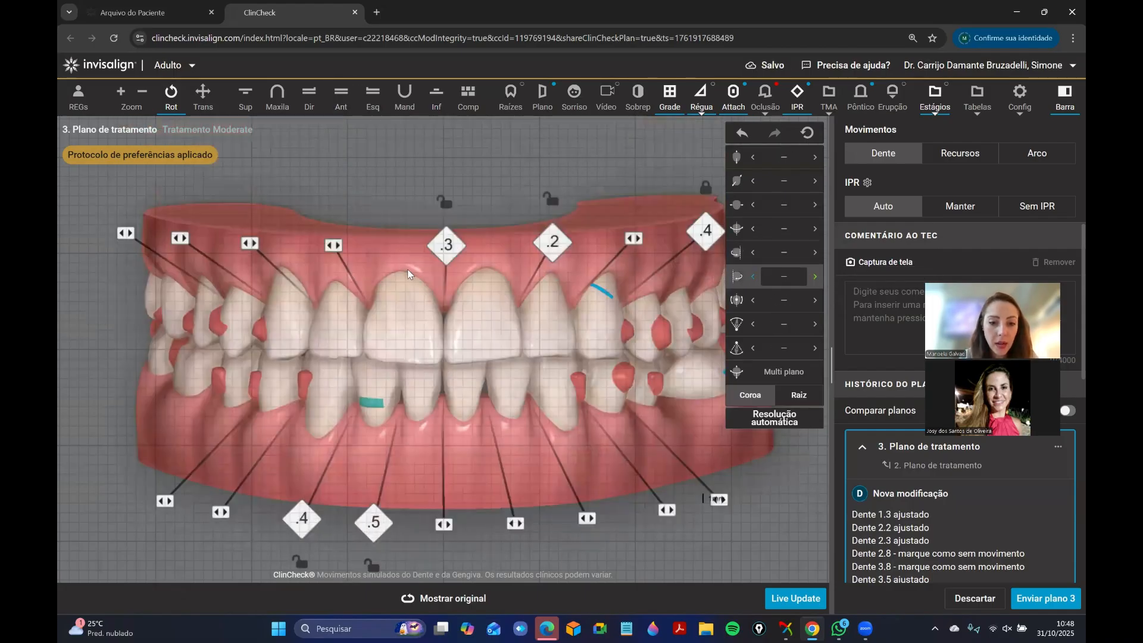
left_click(421, 396)
left_click(753, 205)
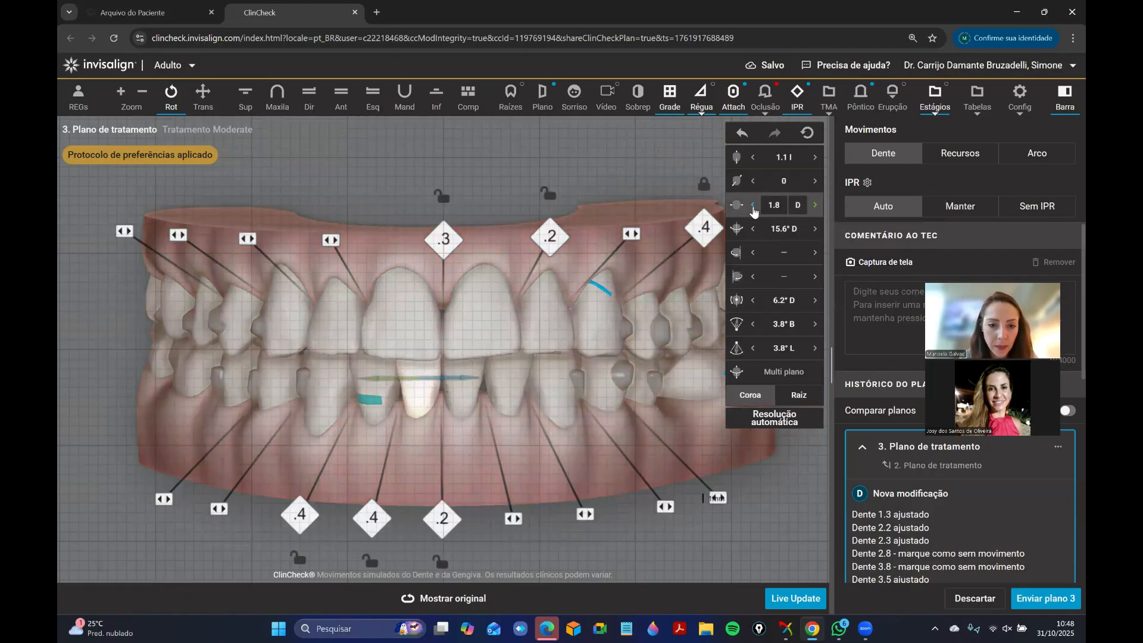
left_click(484, 445)
Lock tooth 4.1 in the lower occlusal view and reduce the IPR between teeth 4.3–4.2 and 4.2–4.1 to 0.3 mm each.
left_click_drag(419, 393, 487, 376)
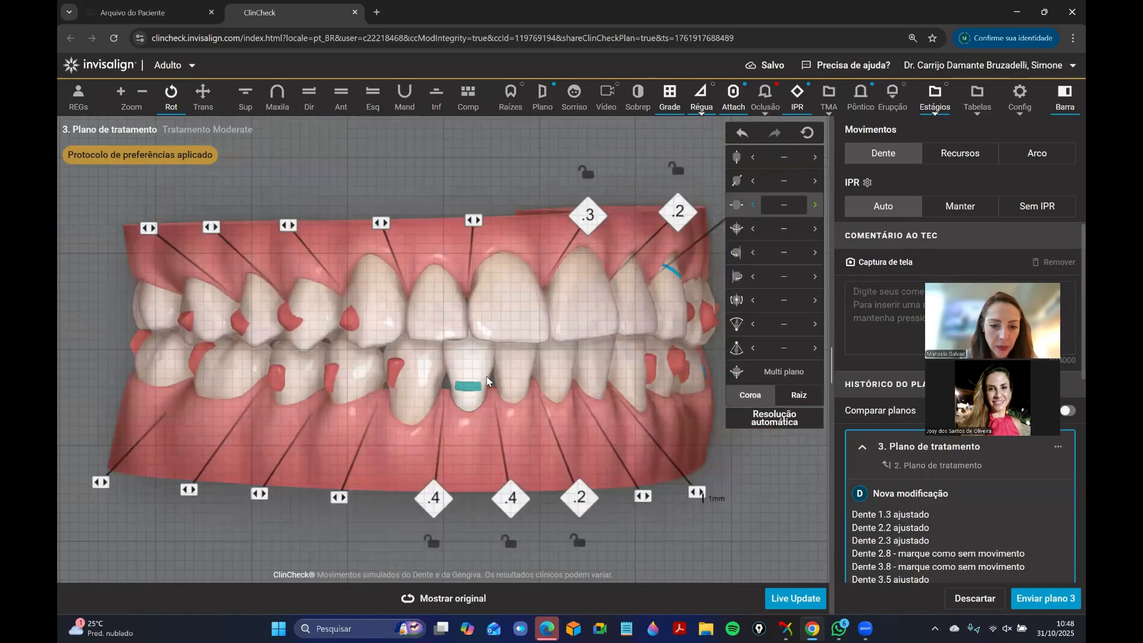
left_click(437, 98)
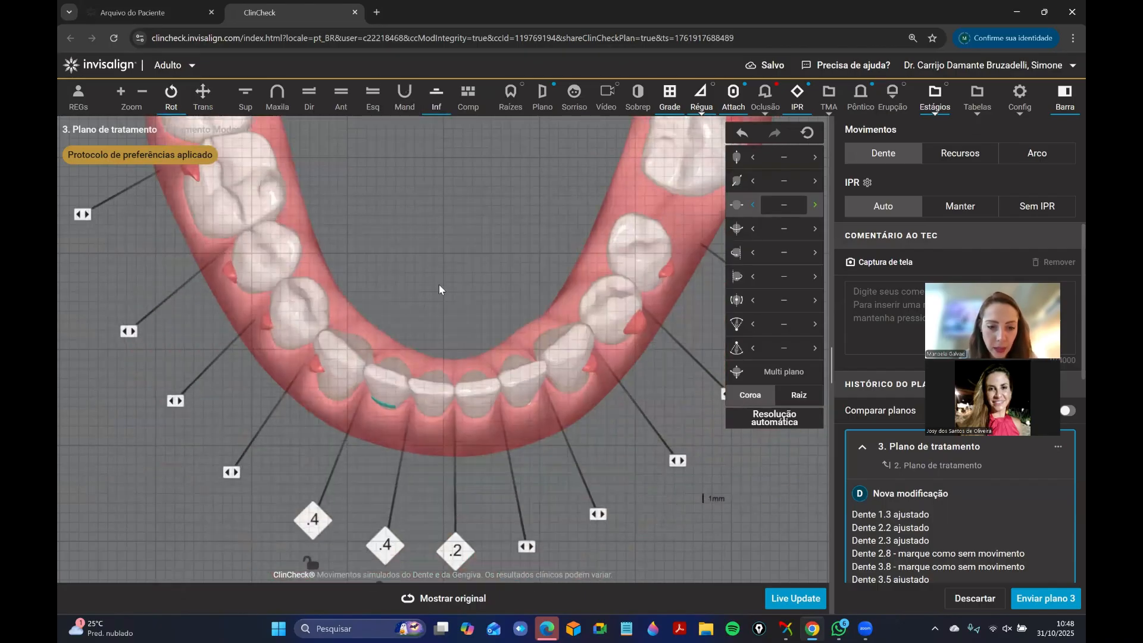
right_click(441, 410)
left_click(442, 437)
mouse_move(388, 545)
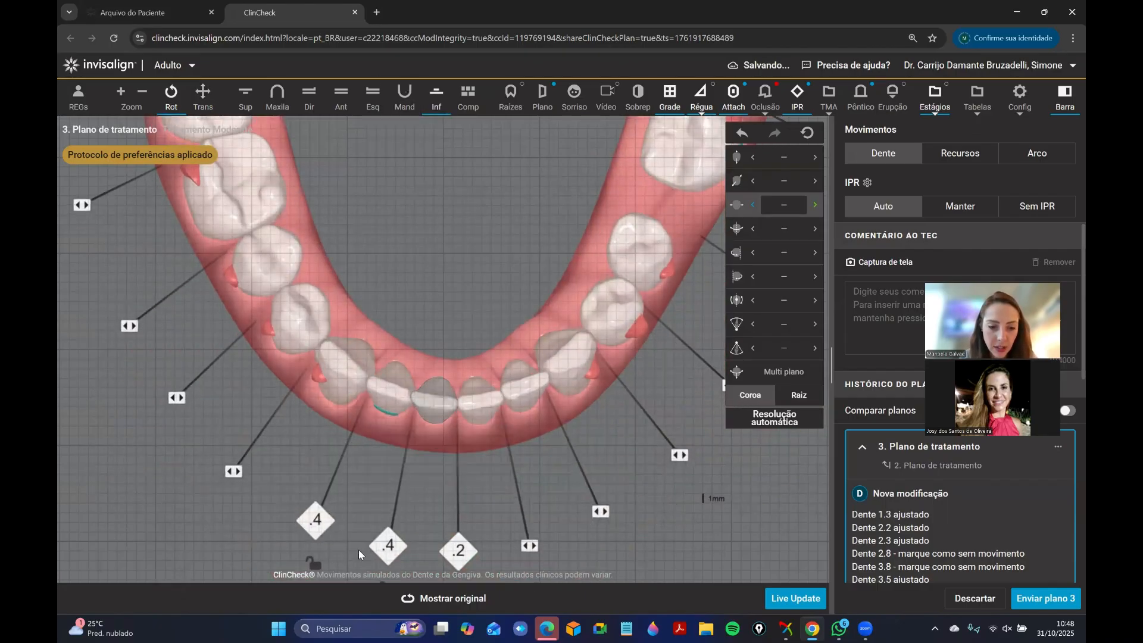
left_click(340, 552)
left_click(265, 521)
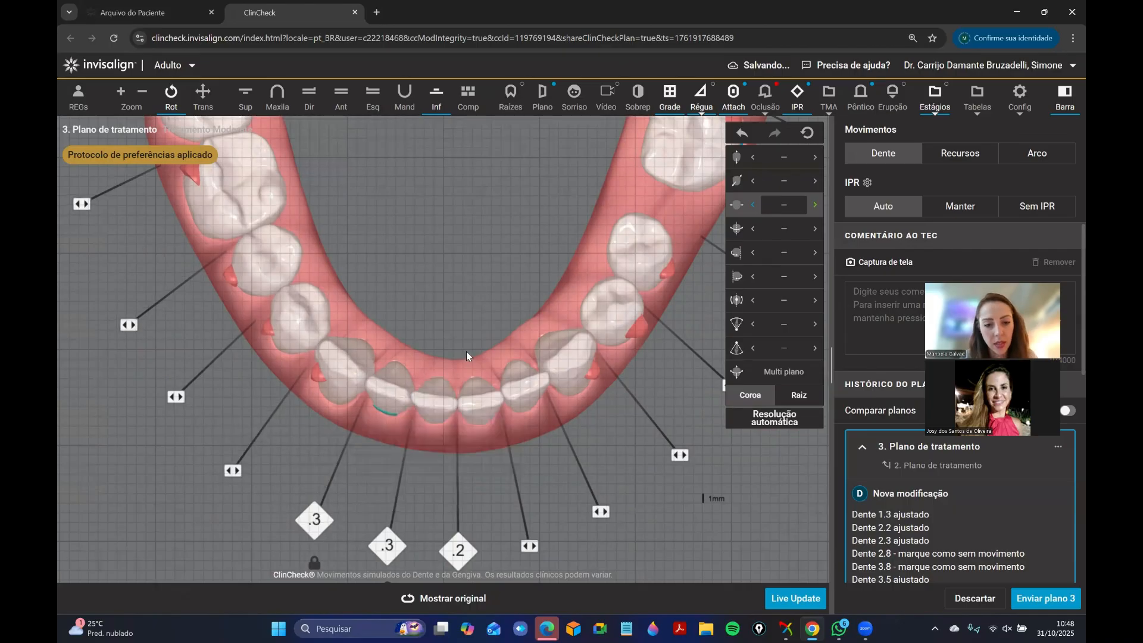
Return to the front view, check the movement values of tooth 4.1, and lock its position again.
left_click(354, 107)
left_click_drag(422, 330, 363, 324)
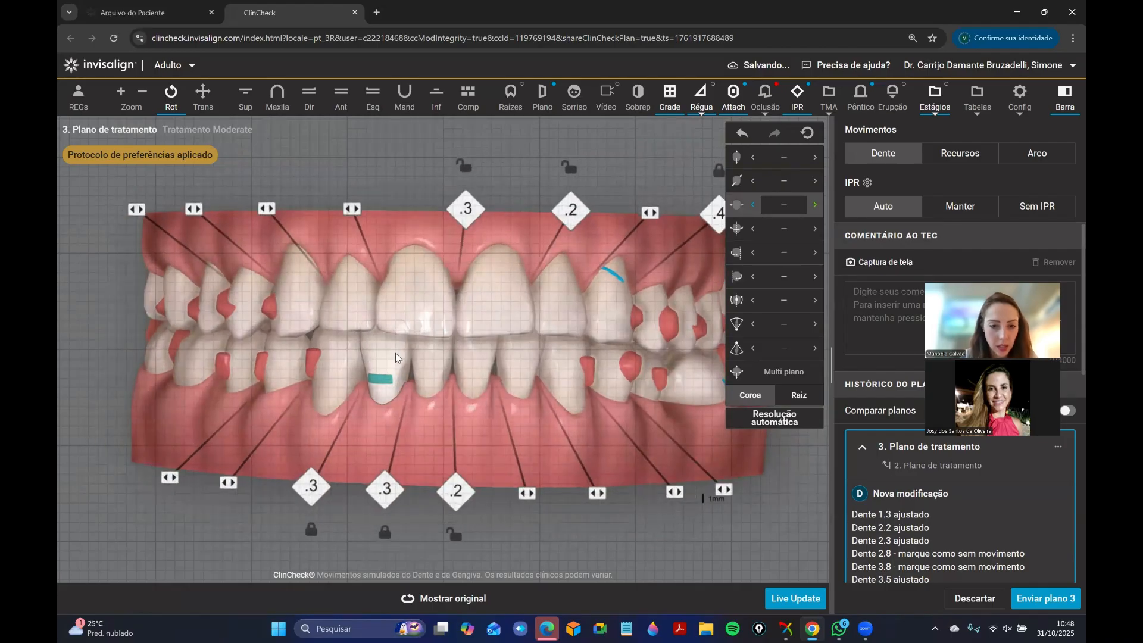
left_click(430, 388)
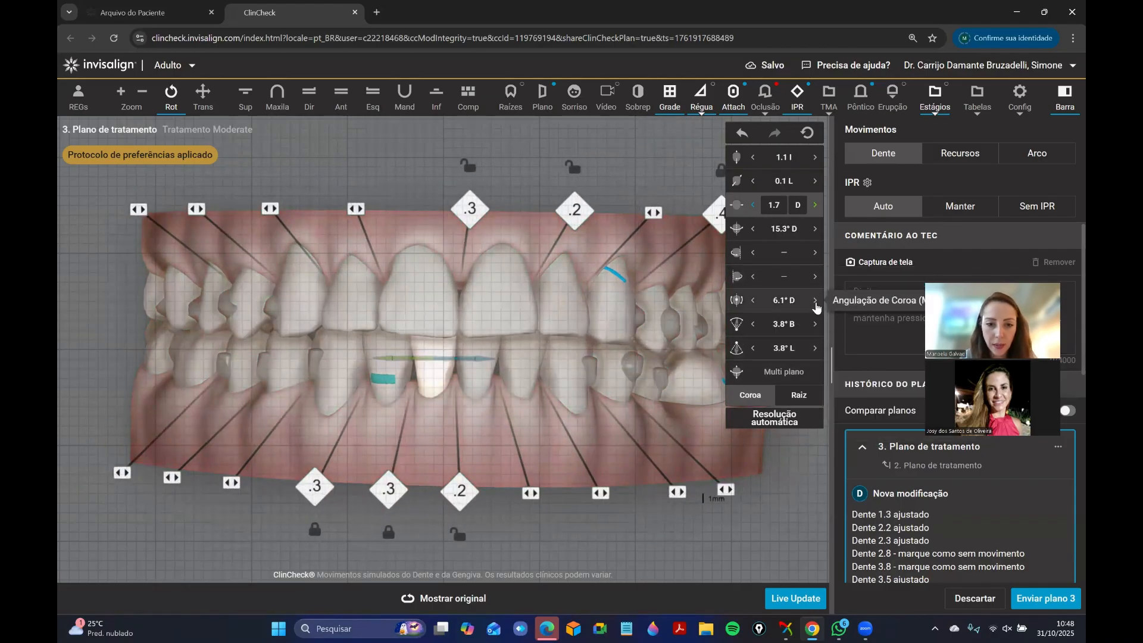
left_click(447, 386)
left_click_drag(447, 386, 425, 395)
right_click(424, 393)
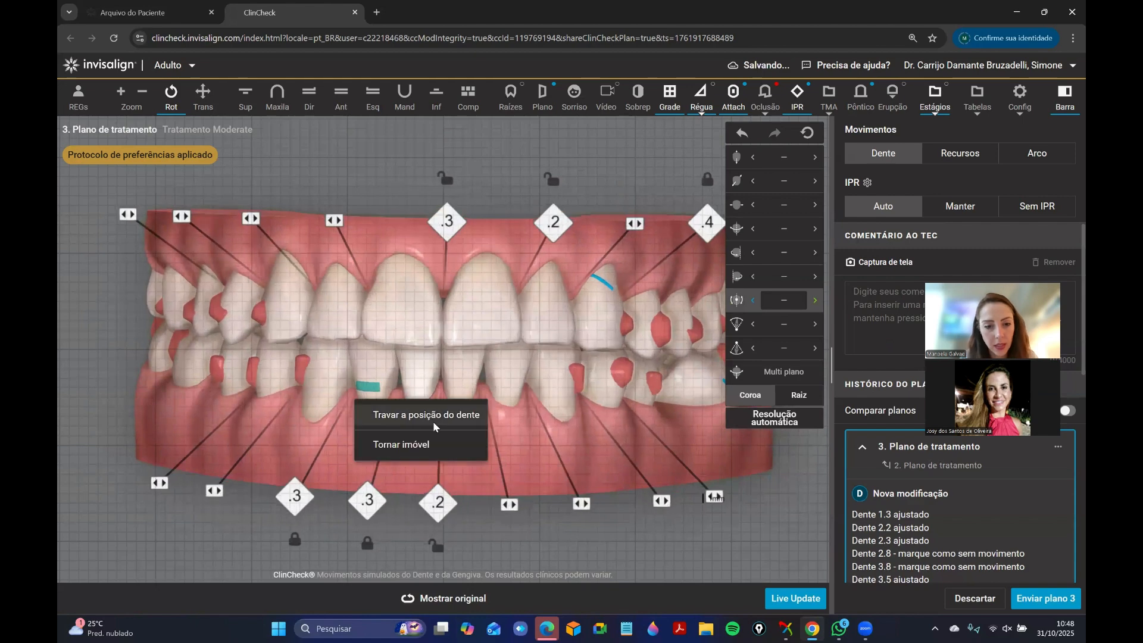
left_click(434, 420)
left_click_drag(421, 463, 431, 461)
scroll(432, 405, "up", 1)
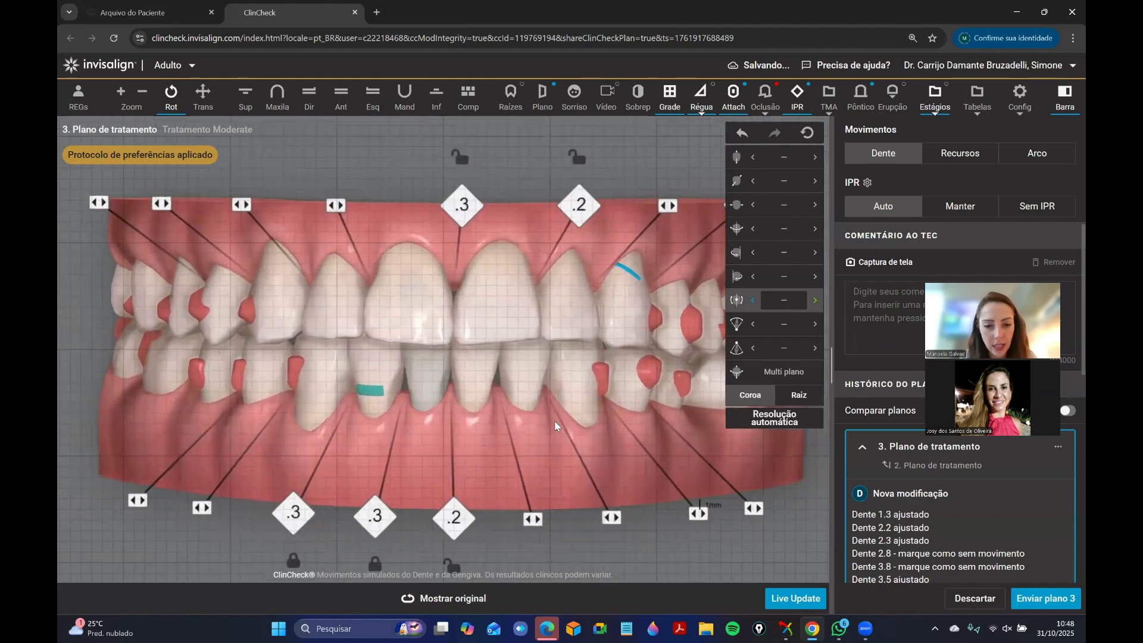
Try reducing the IPR between teeth 4.2–4.1 and 4.3–4.2 to 0.2 mm each.
left_click_drag(560, 452, 453, 260)
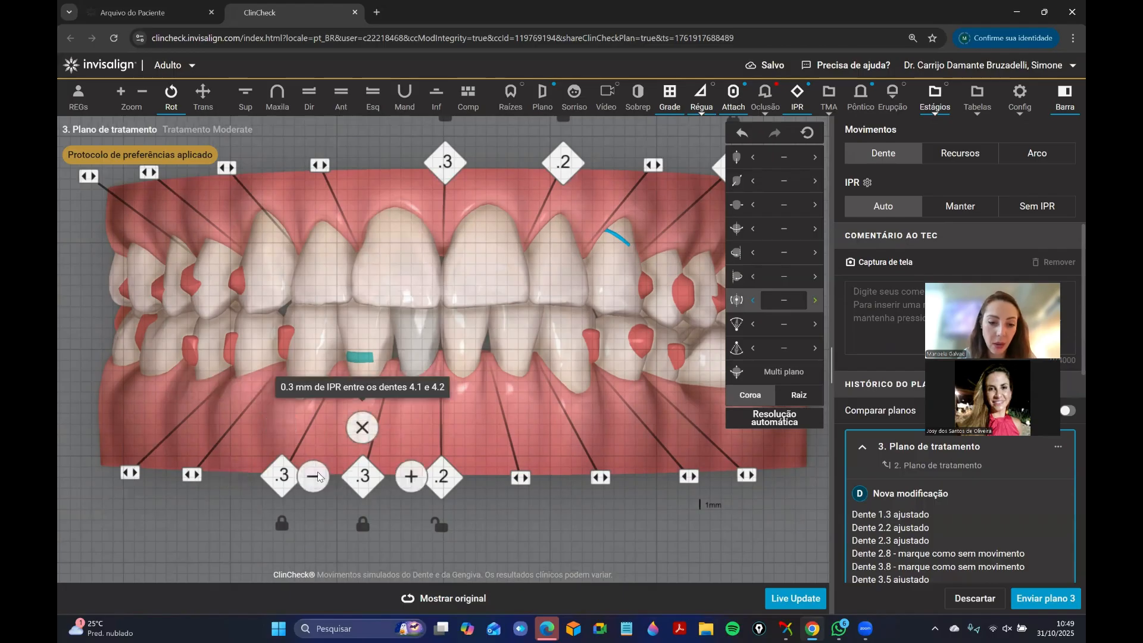
left_click(310, 476)
left_click(231, 475)
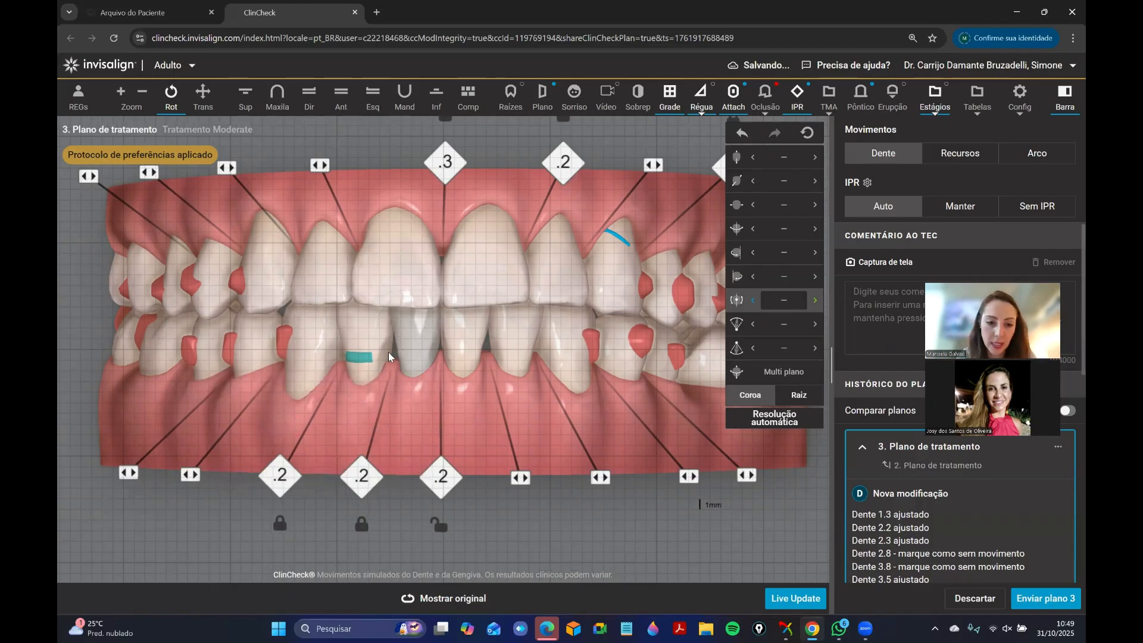
Examine the patient's right side and check the movement values of the lower right posterior teeth one by one.
left_click_drag(475, 341, 549, 344)
left_click(558, 353)
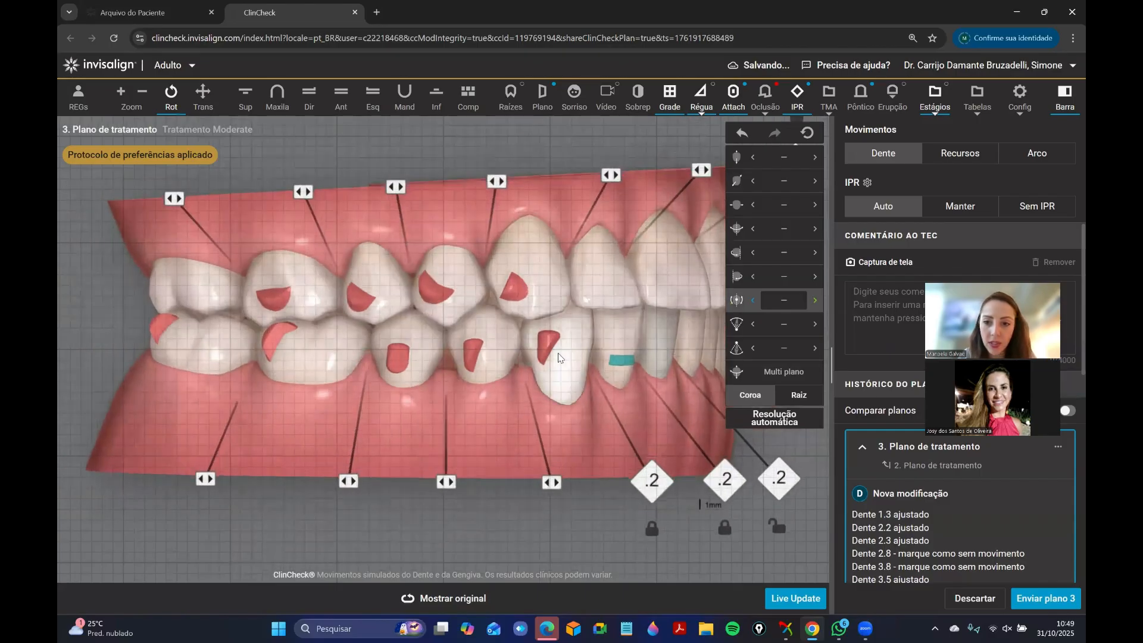
left_click(492, 366)
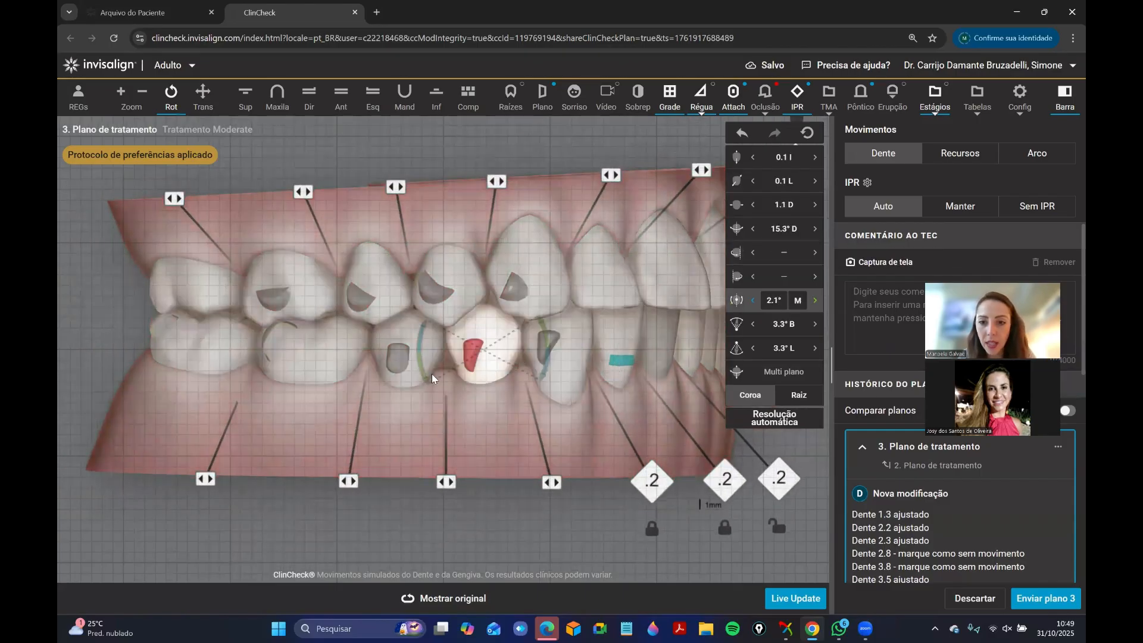
left_click(402, 359)
left_click(306, 351)
left_click(241, 347)
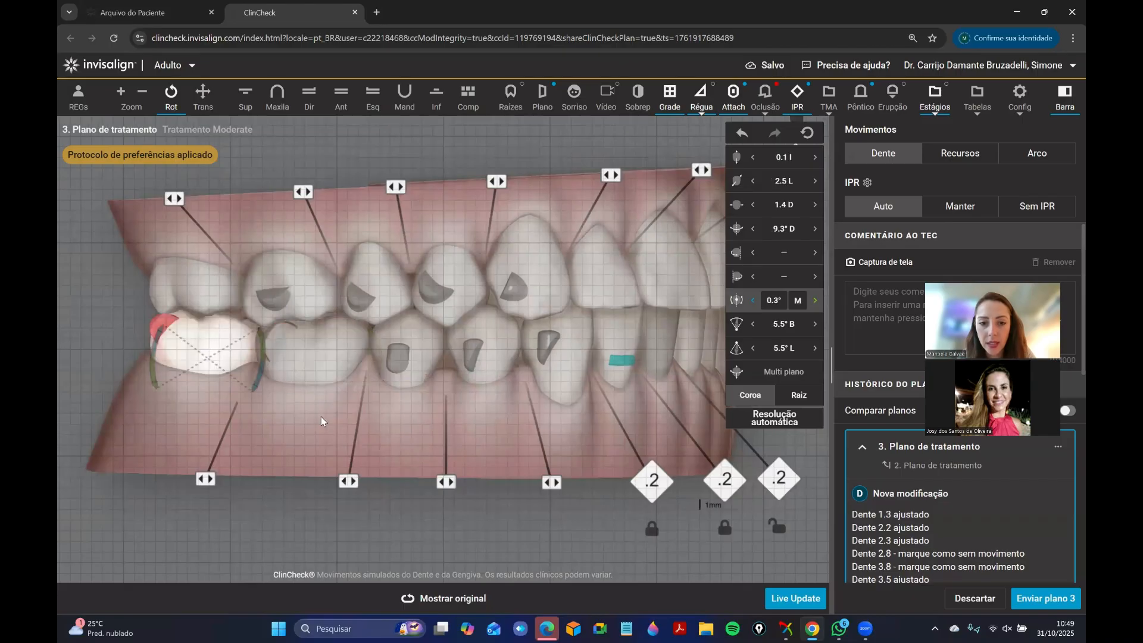
left_click_drag(400, 531, 410, 541)
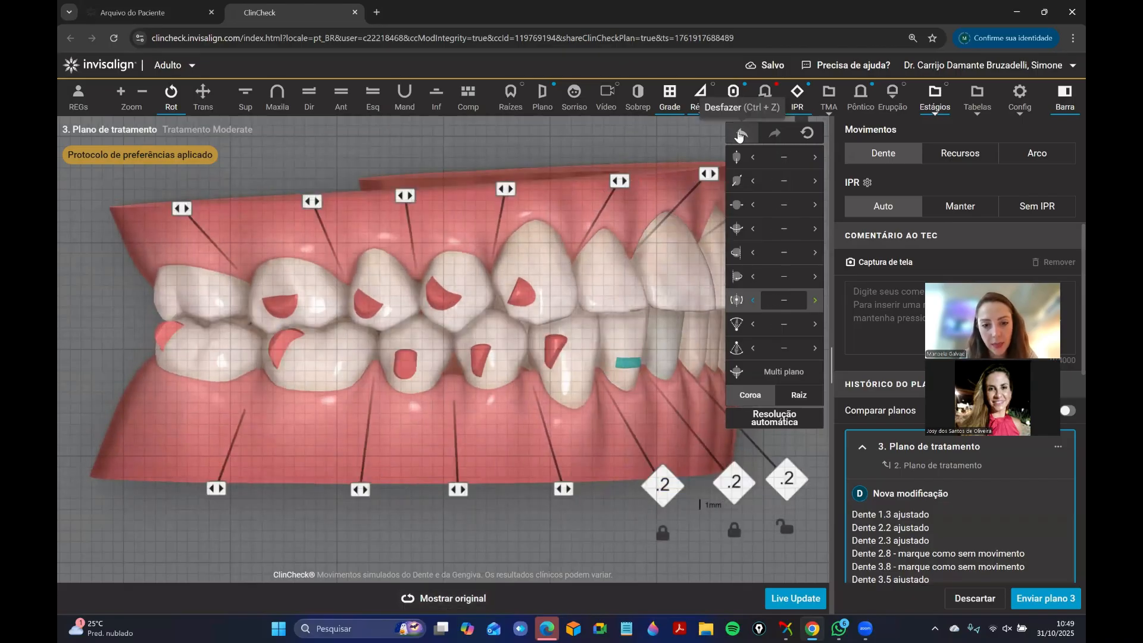
Undo the last two IPR reductions on the lower right side and return to the front view of the arches.
left_click(739, 136)
left_click(738, 136)
mouse_move(675, 485)
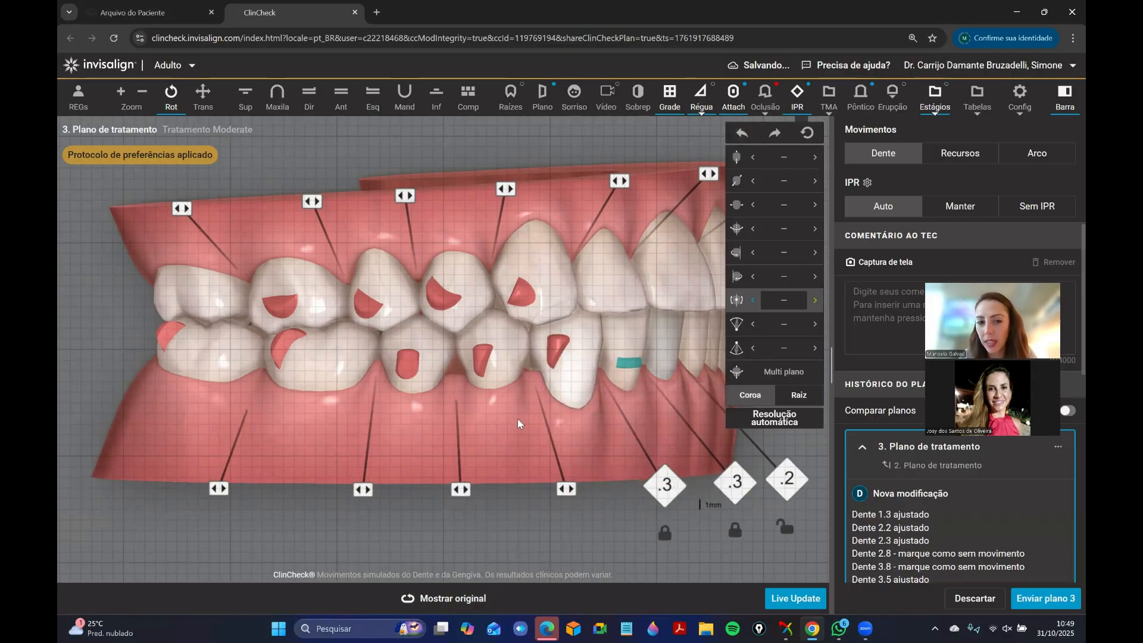
left_click_drag(509, 443, 333, 320)
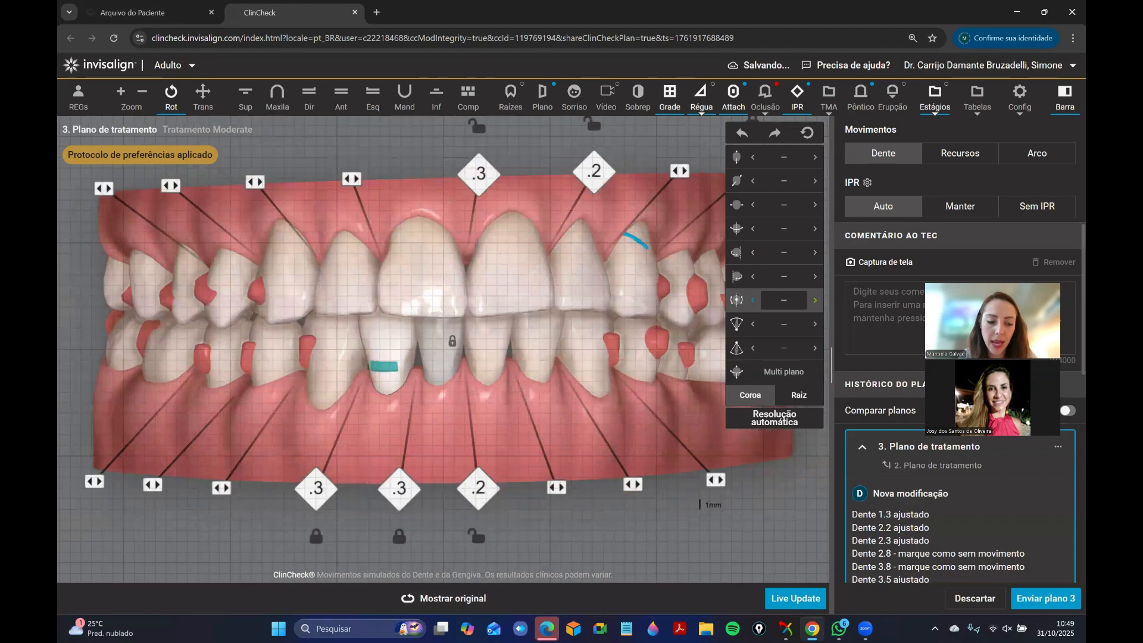
scroll(450, 341, "down", 3)
left_click_drag(425, 379, 459, 368)
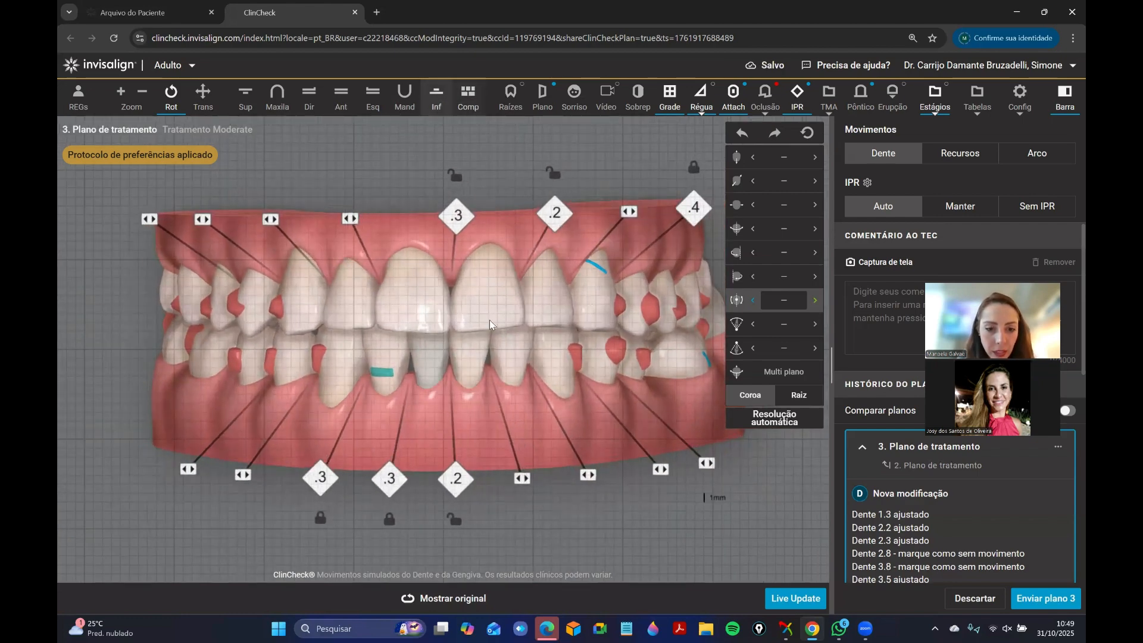
Lock the position of tooth 4.3 and reduce the IPR between teeth 4.3–4.2 and 4.2–4.1 to 0.2 mm each.
left_click(437, 98)
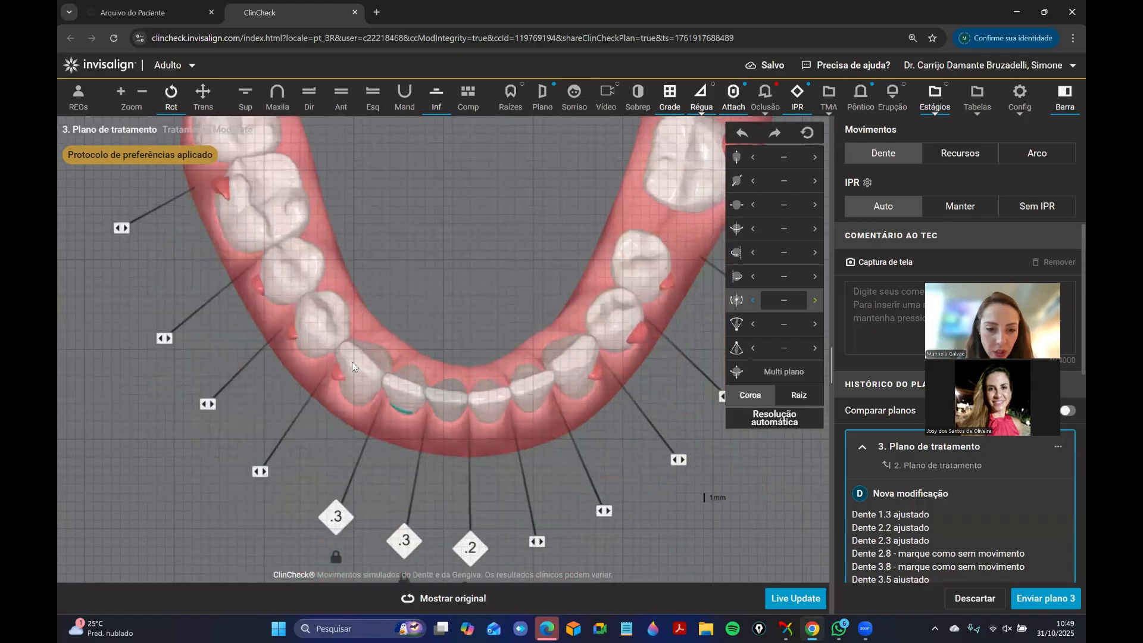
right_click(352, 362)
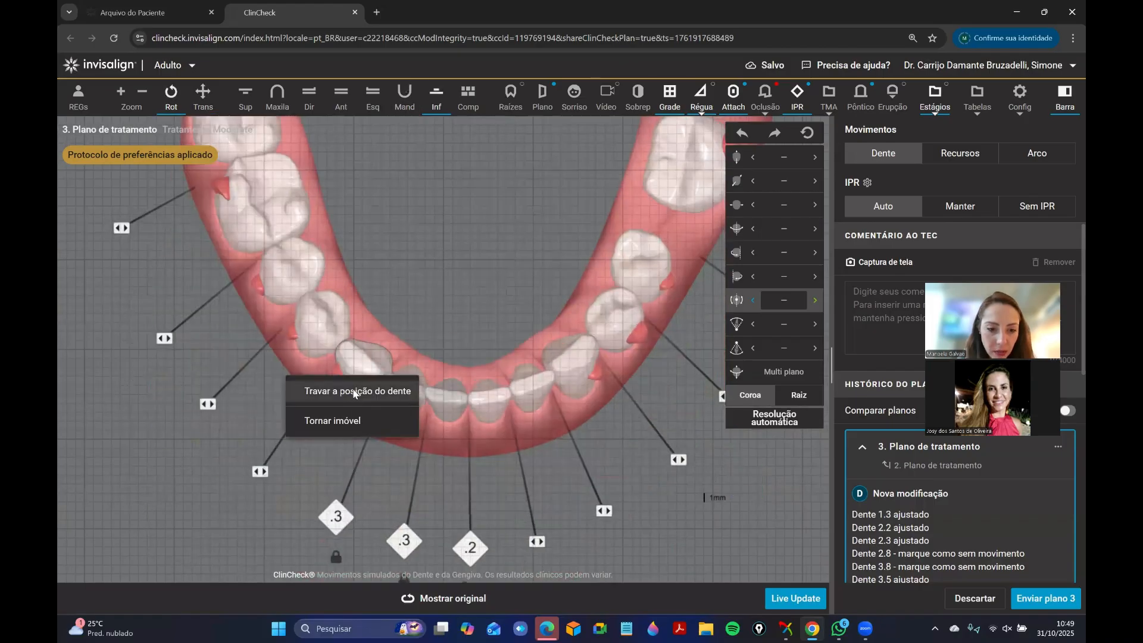
left_click(291, 518)
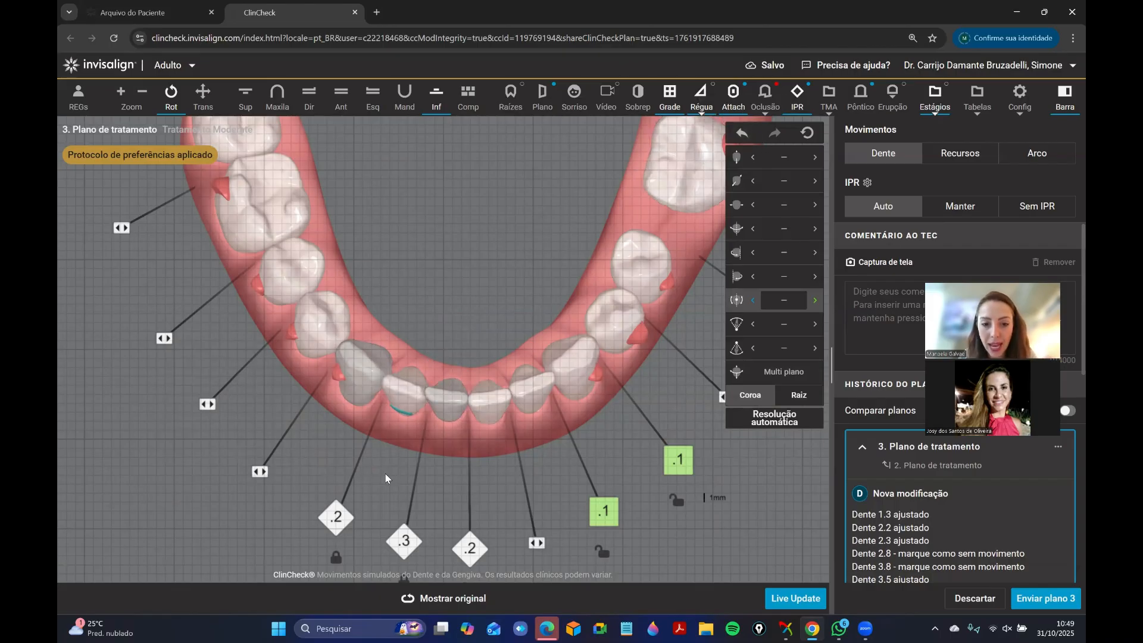
key("ctrl+z")
left_click(292, 518)
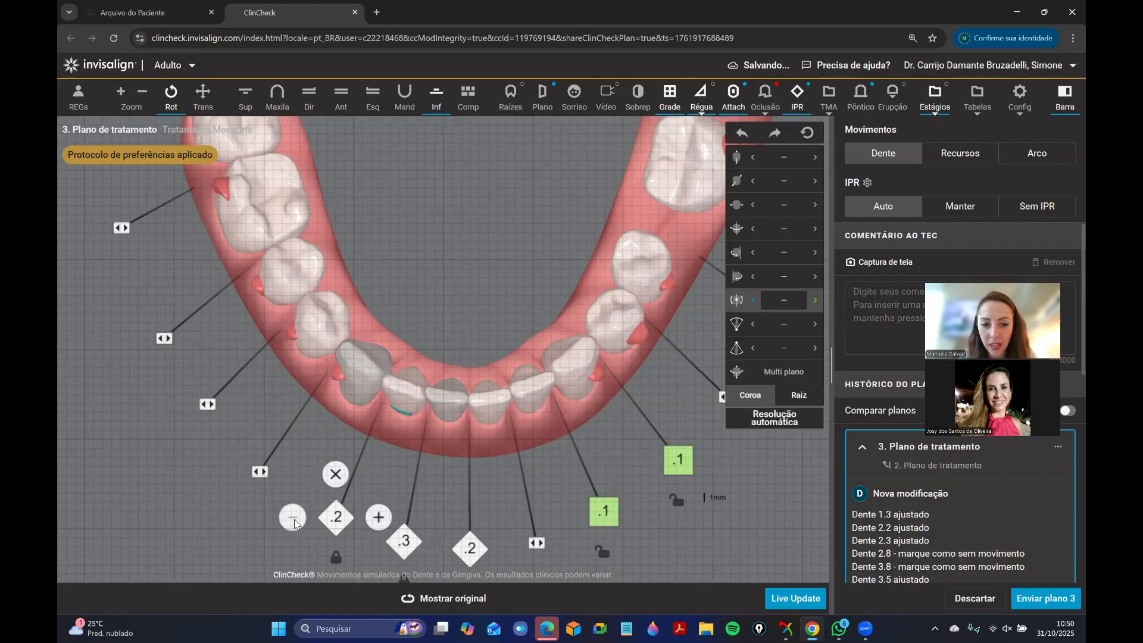
mouse_move(368, 546)
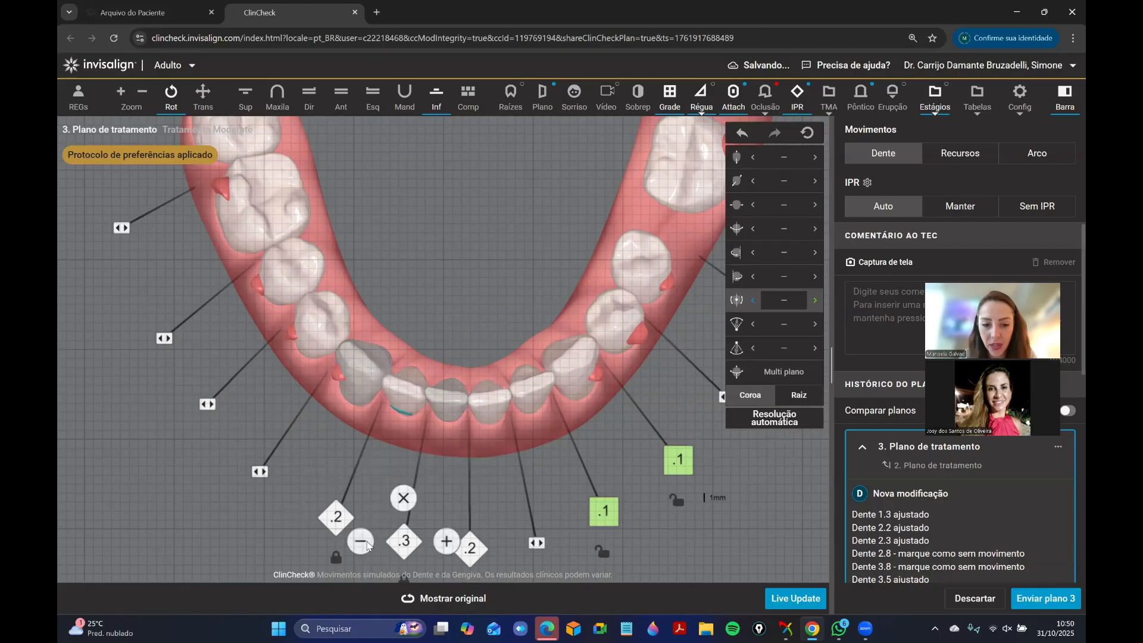
left_click(362, 541)
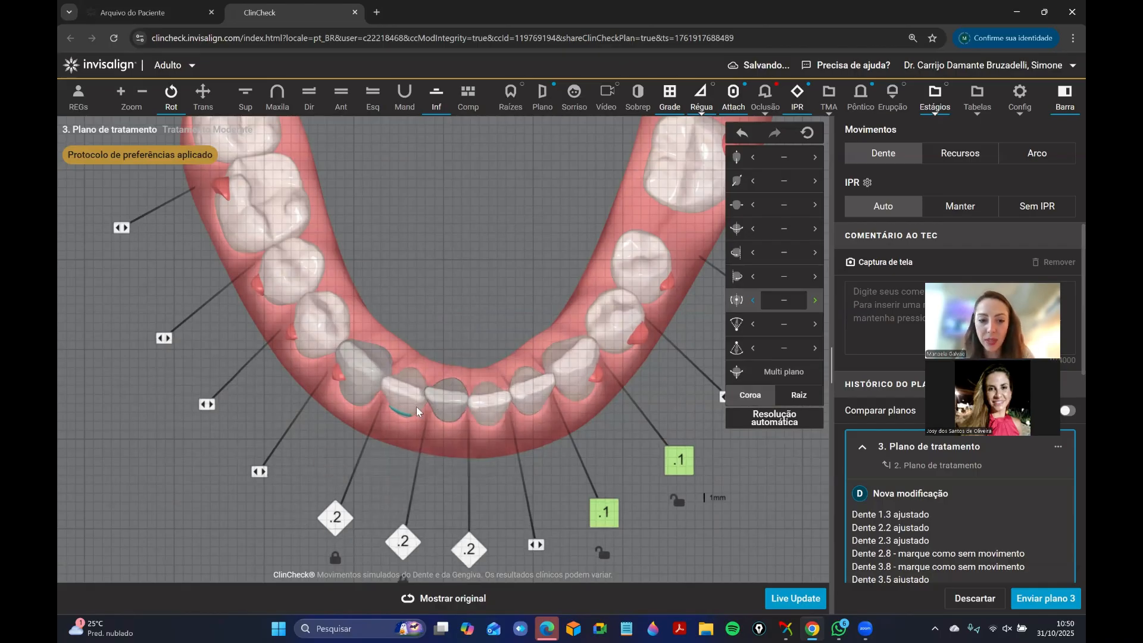
Unlock the position of tooth 4.1 and translate its crown in the buccal direction.
right_click(447, 398)
left_click(444, 439)
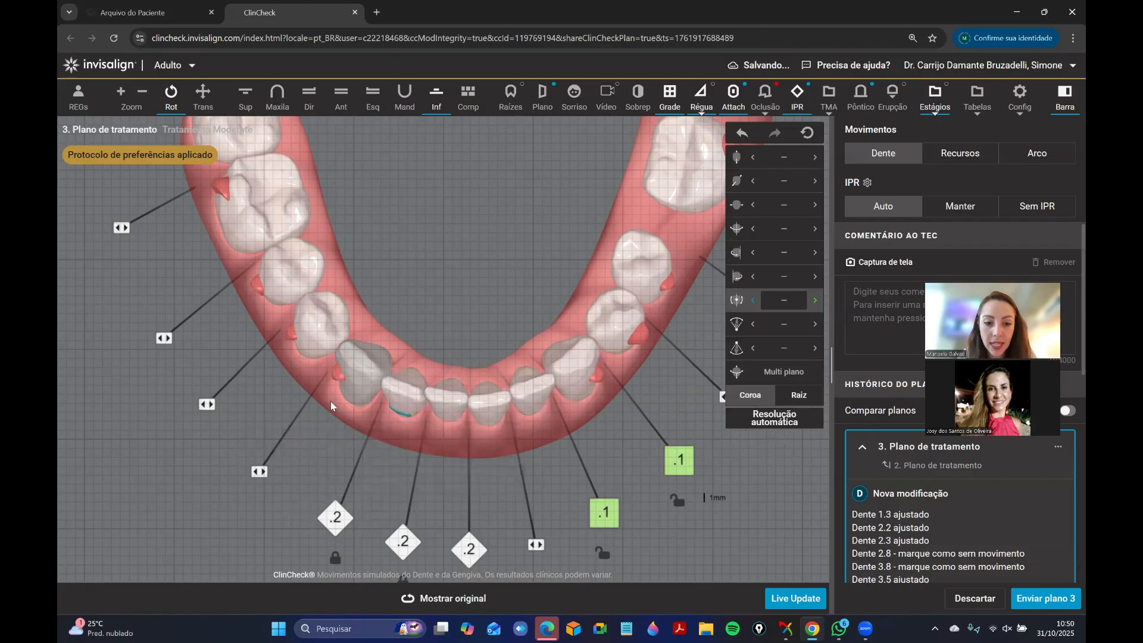
left_click(450, 397)
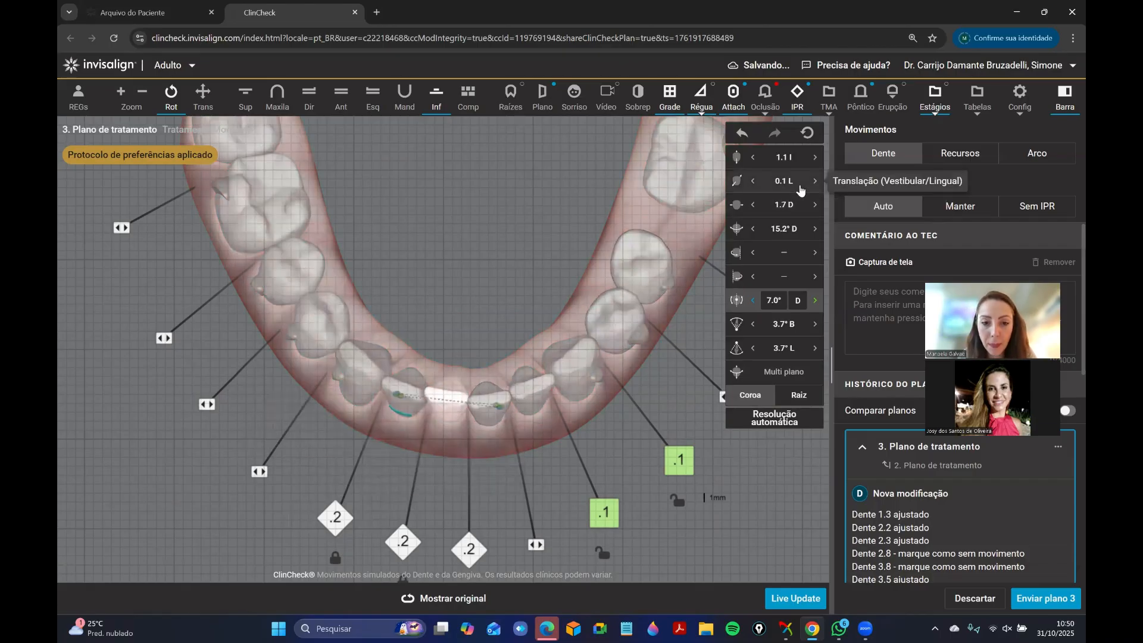
left_click(754, 182)
left_click(753, 182)
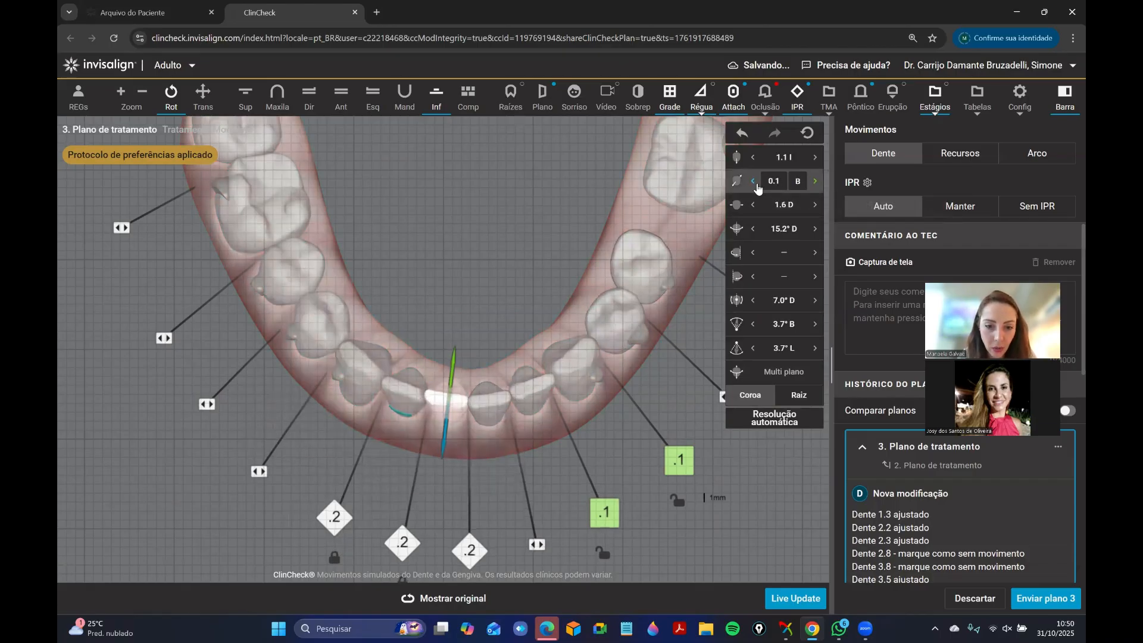
left_click(754, 182)
left_click(448, 338)
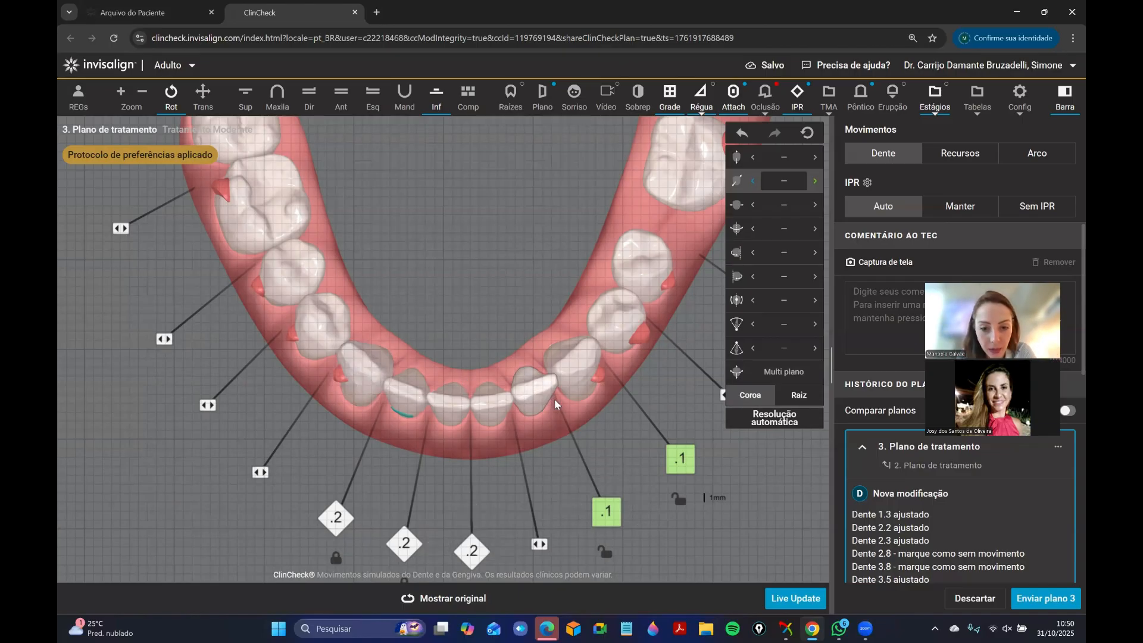
Remove the 0.1 mm spaces between teeth 3.2–3.3 and 3.3–3.4 in the front view.
left_click(342, 96)
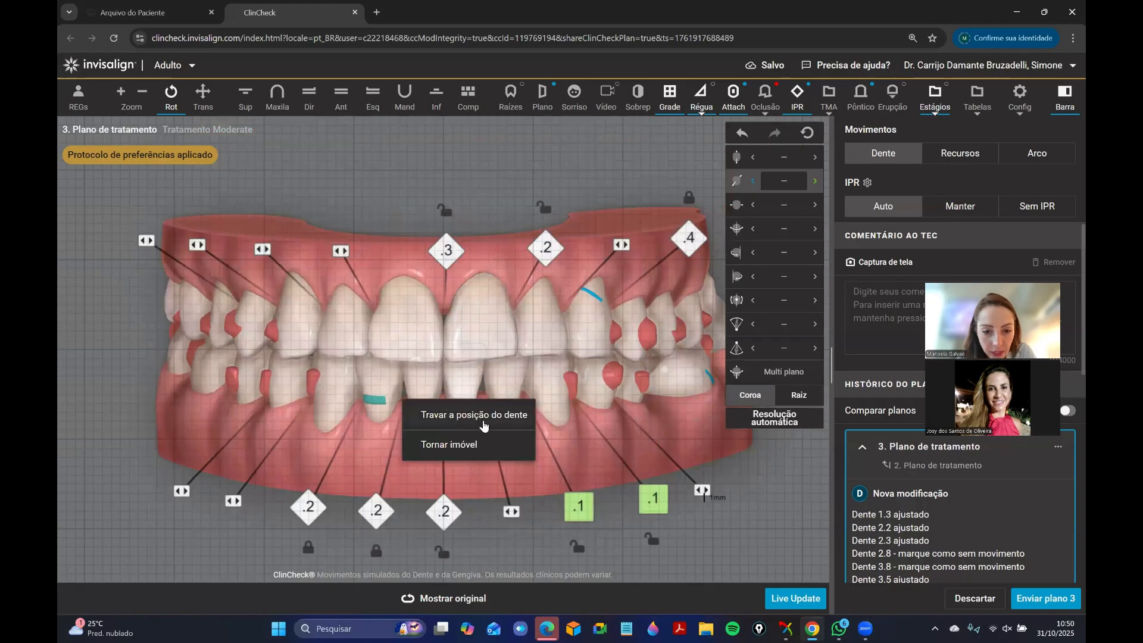
left_click(585, 472)
left_click(654, 464)
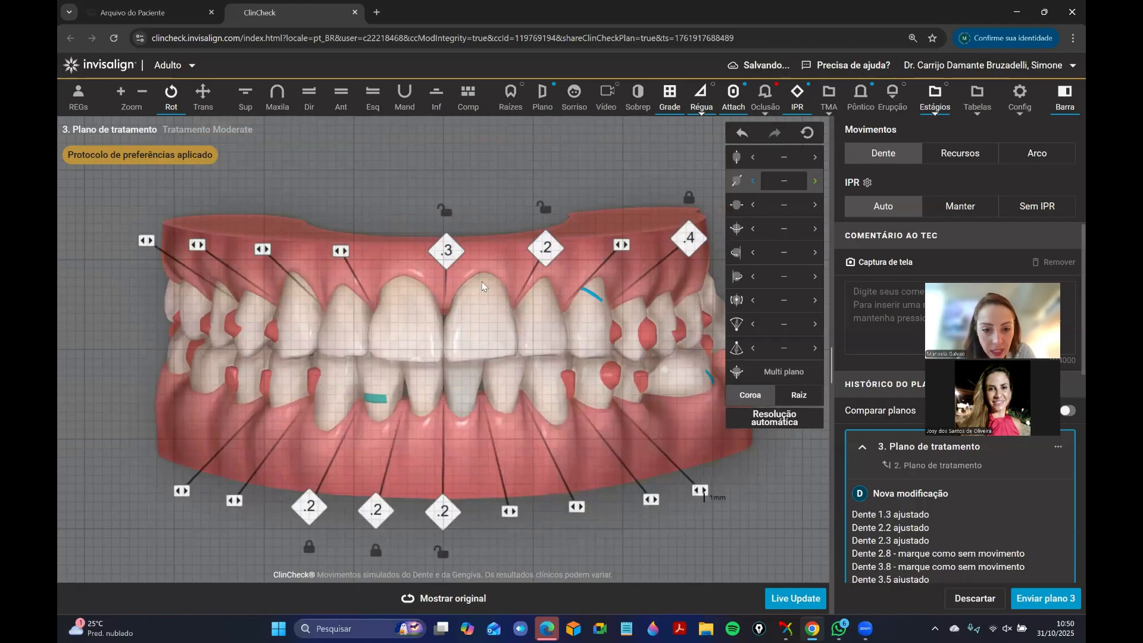
Set the buccolingual translation of tooth 3.1 to 0.1 mm lingual from the lower occlusal view.
left_click(438, 92)
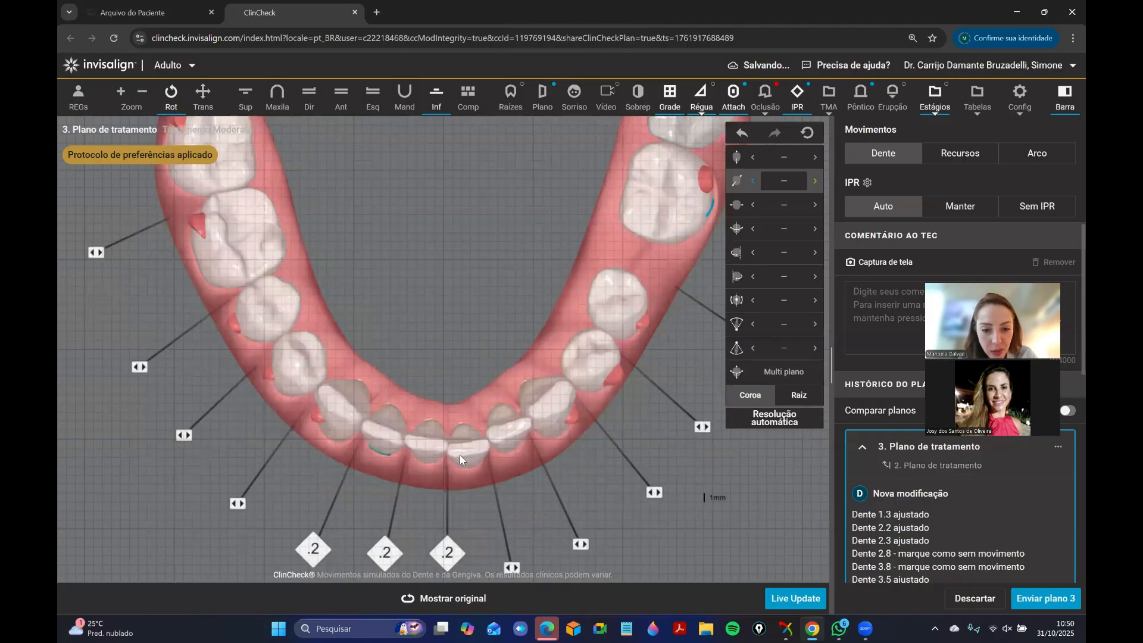
left_click(460, 455)
left_click(816, 182)
left_click(816, 184)
left_click(816, 183)
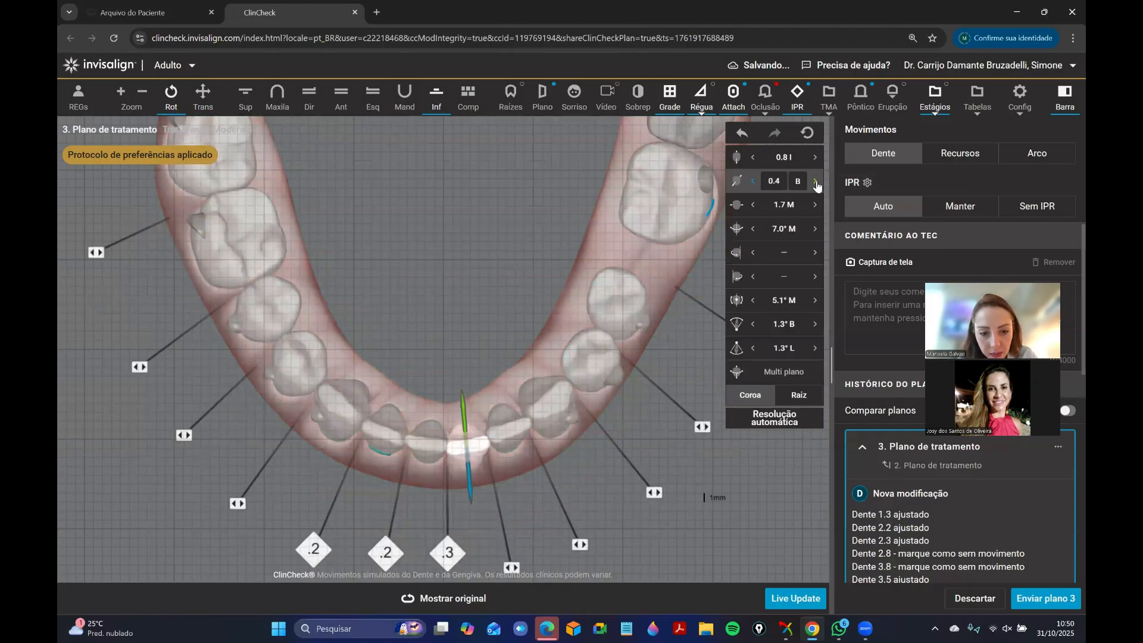
left_click(817, 183)
left_click(817, 184)
left_click(817, 184)
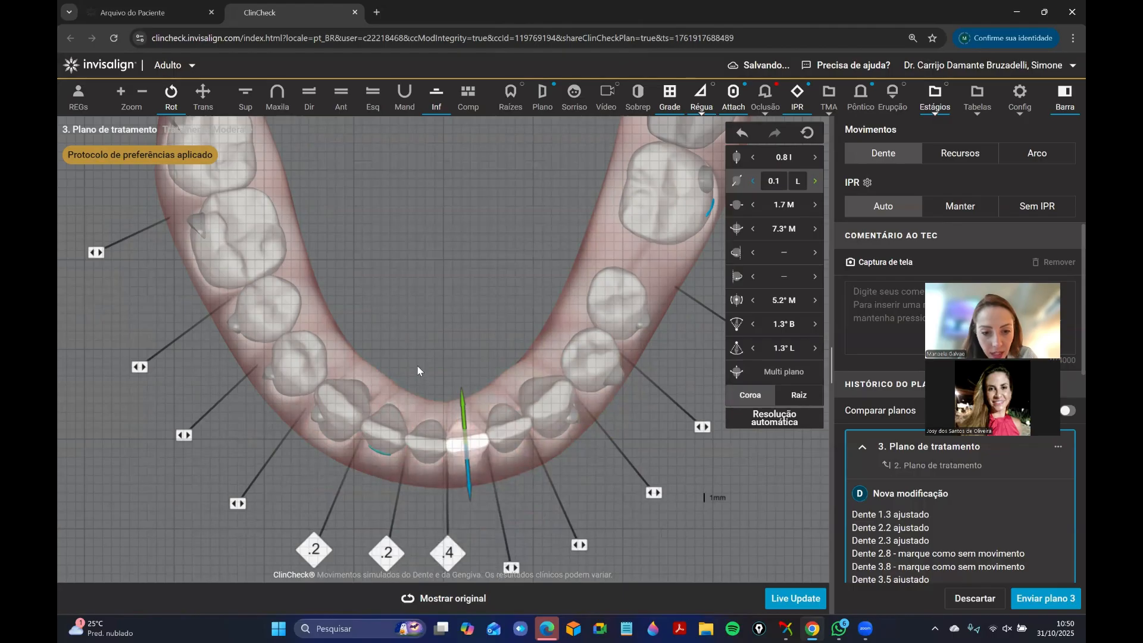
Reduce the IPR between teeth 4.1 and 3.1 to 0.2 mm.
left_click(445, 551)
left_click(400, 523)
left_click(404, 525)
left_click(422, 337)
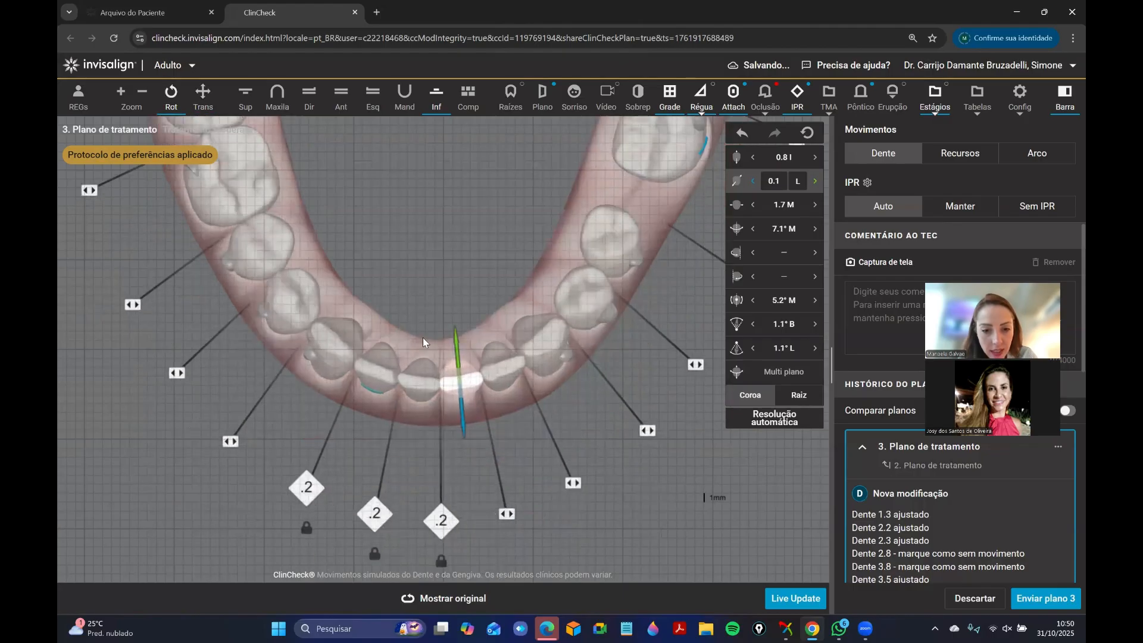
Set the root torque of tooth 4.3 to 1.9° lingual.
right_click_drag(441, 271, 444, 289)
left_click(310, 372)
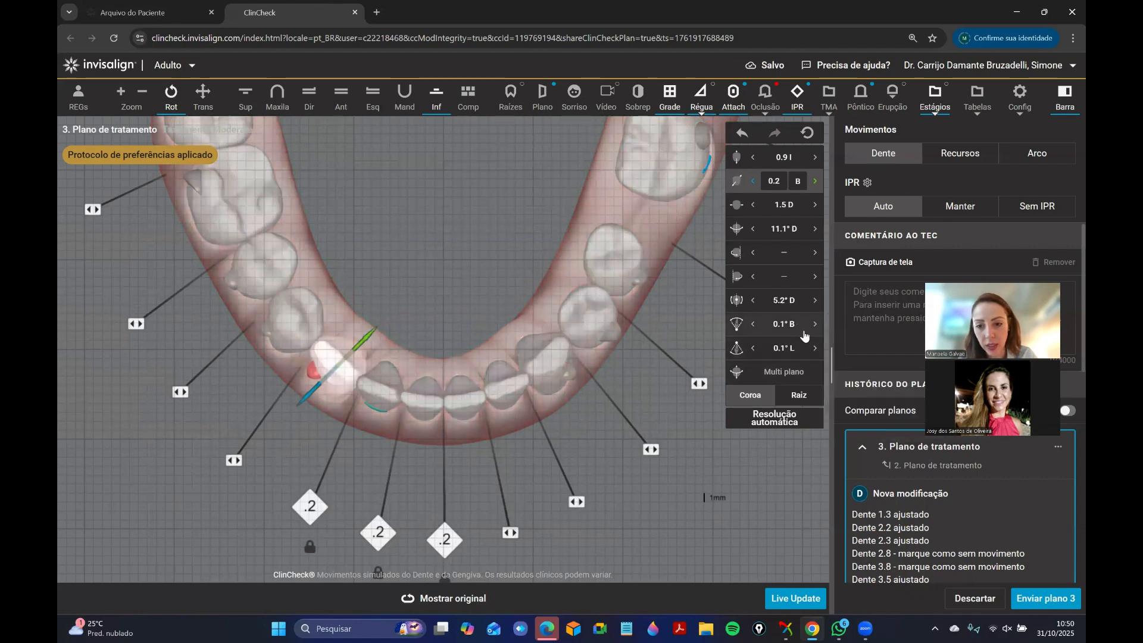
left_click(816, 324)
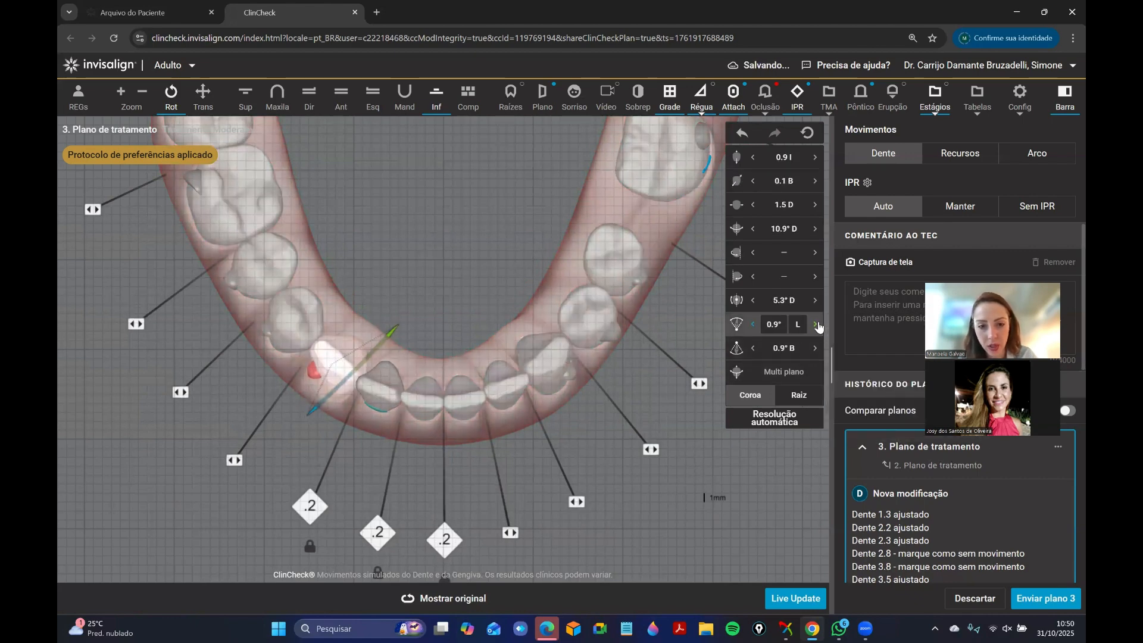
left_click(816, 326)
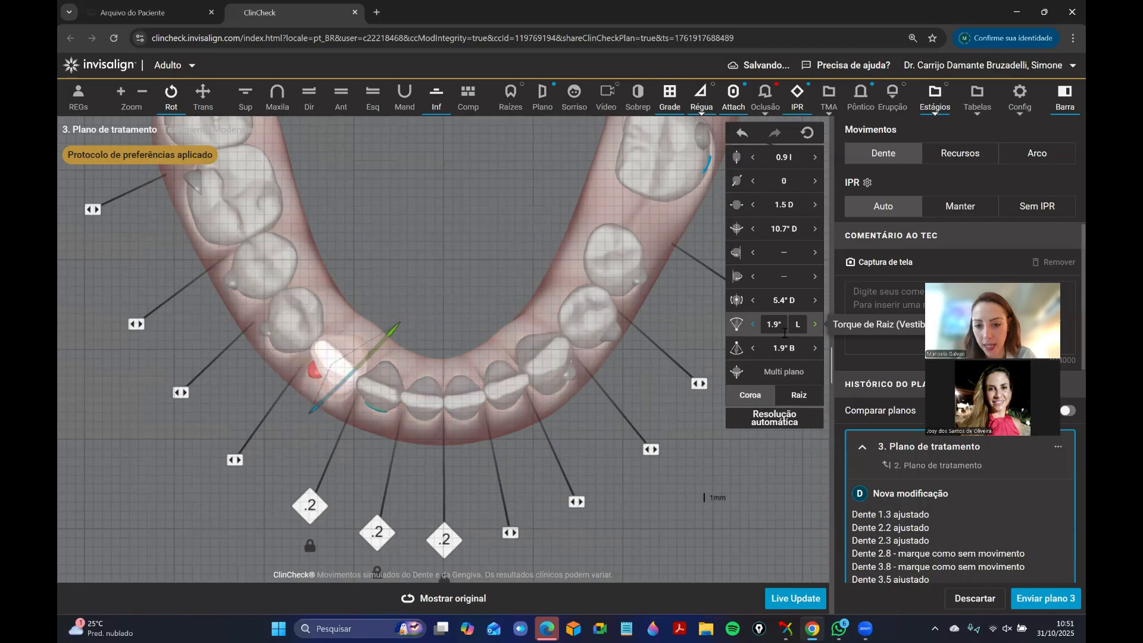
Check the movement values of teeth 4.2 and 3.3 and inspect the lower arch from the front.
left_click(380, 392)
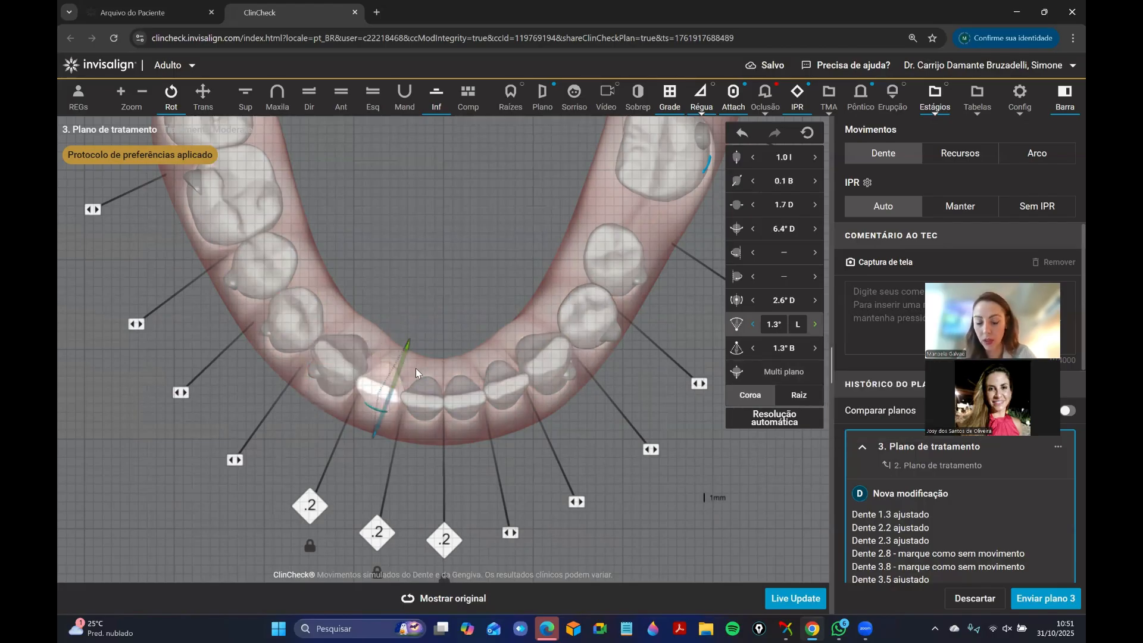
left_click(473, 305)
left_click(367, 400)
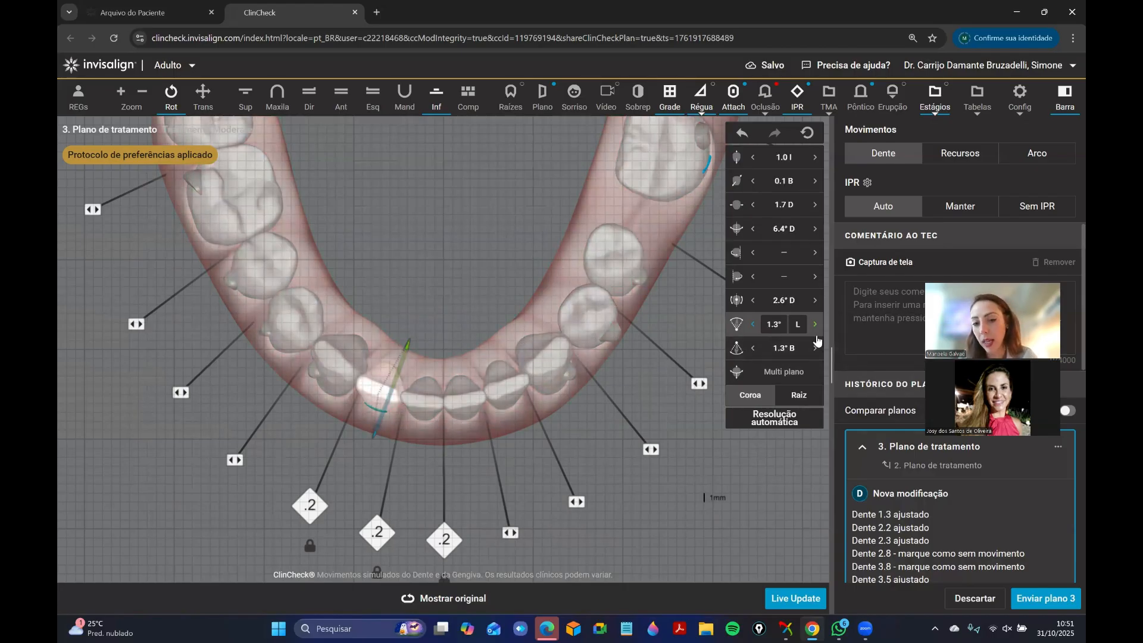
left_click(539, 342)
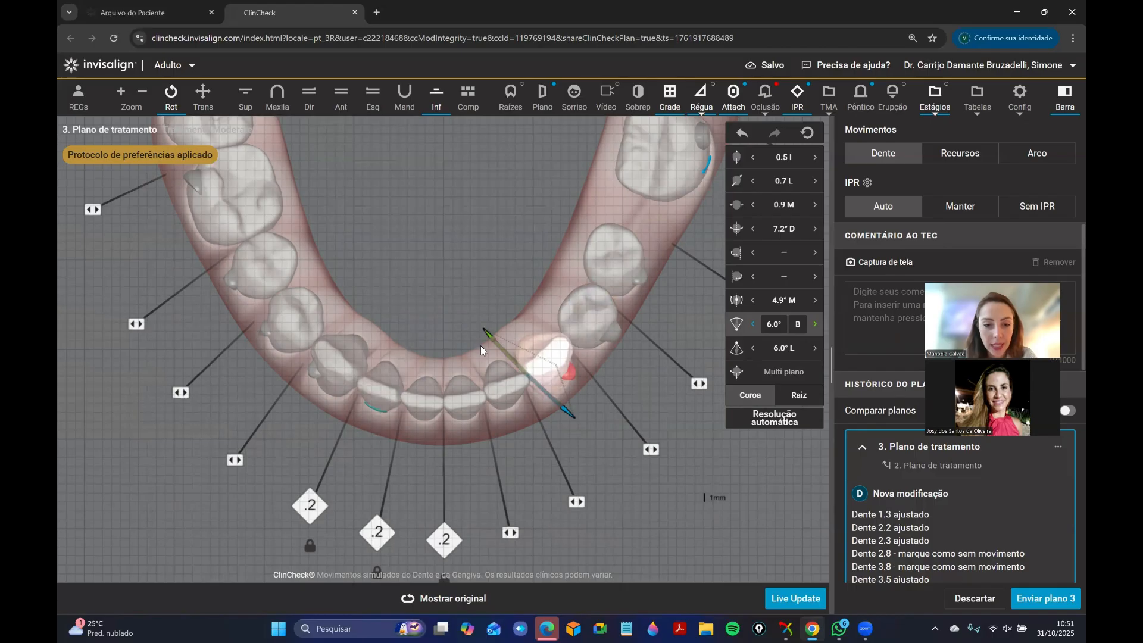
left_click_drag(466, 322, 438, 302)
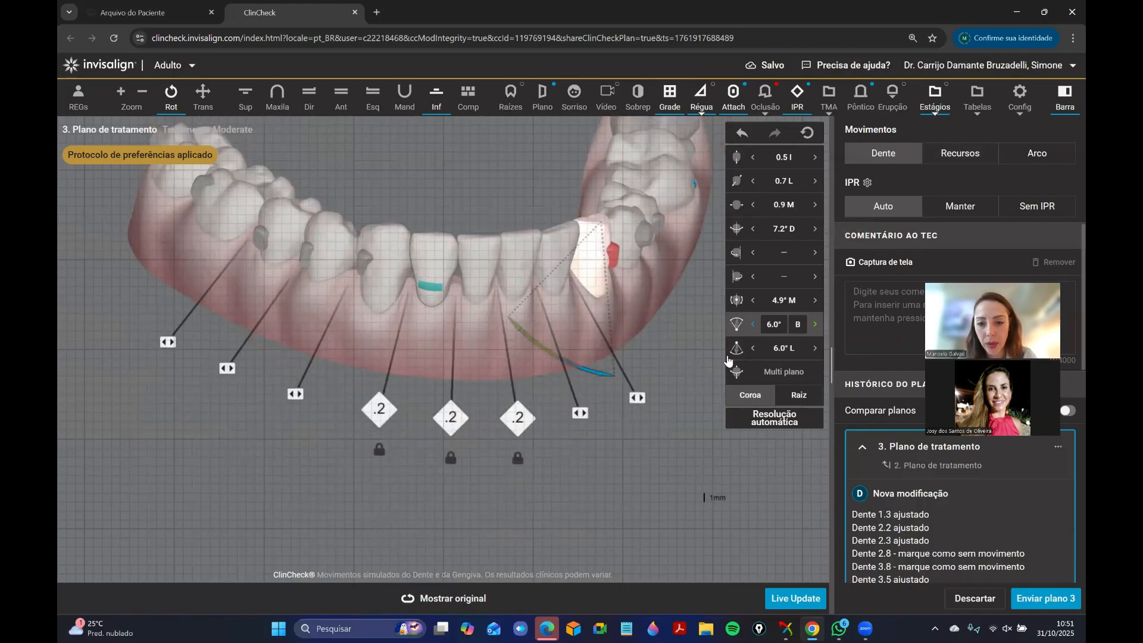
Remove the attachment from tooth 4.2 and return to the lower occlusal view.
left_click(434, 261)
left_click(976, 156)
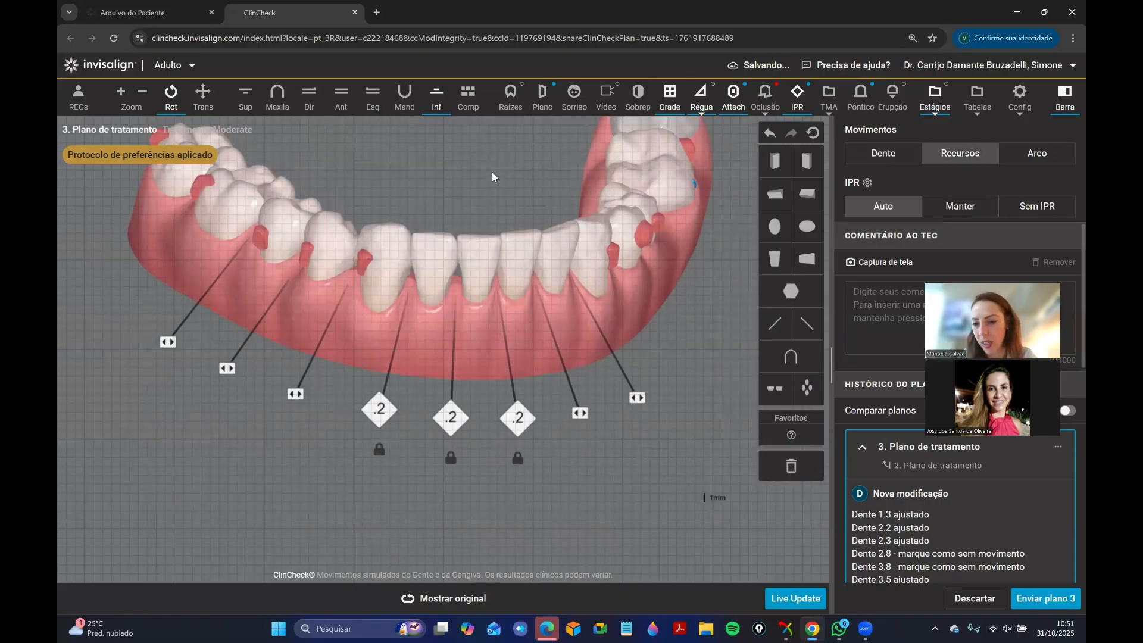
left_click_drag(492, 176, 427, 342)
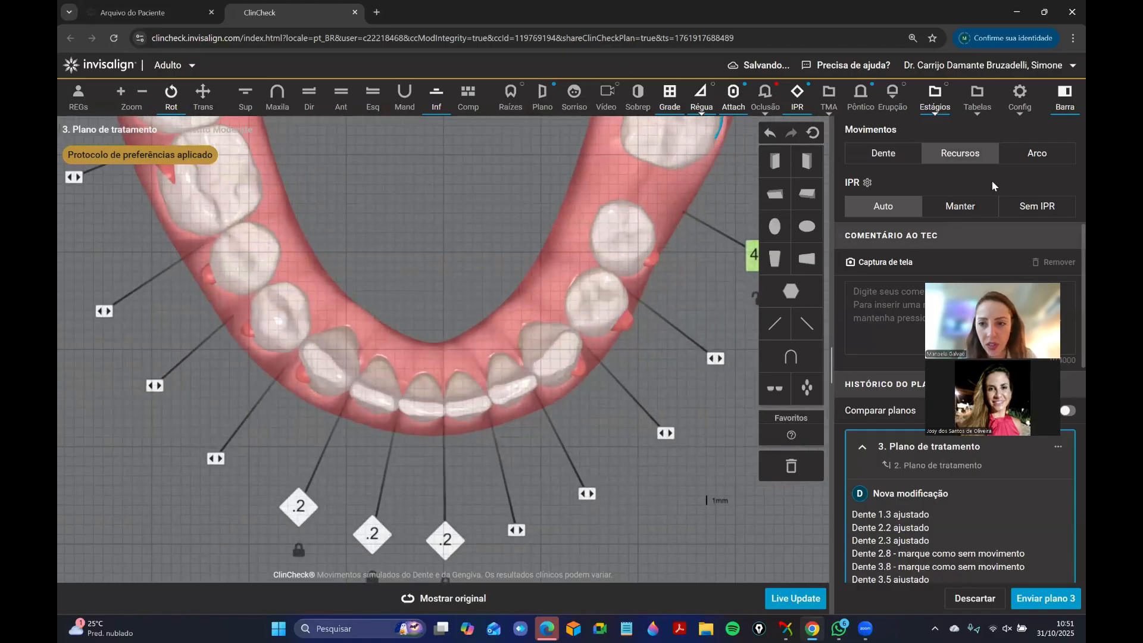
Return to tooth movements and try a root torque of 4.9° buccal on tooth 4.1.
left_click(902, 160)
left_click(414, 412)
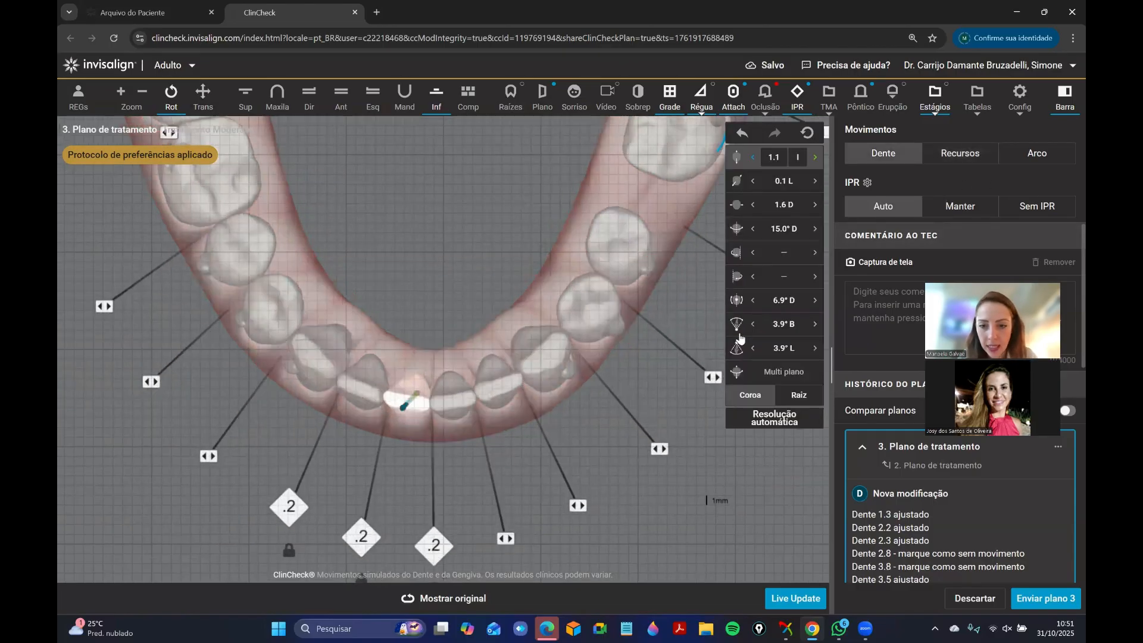
left_click(805, 328)
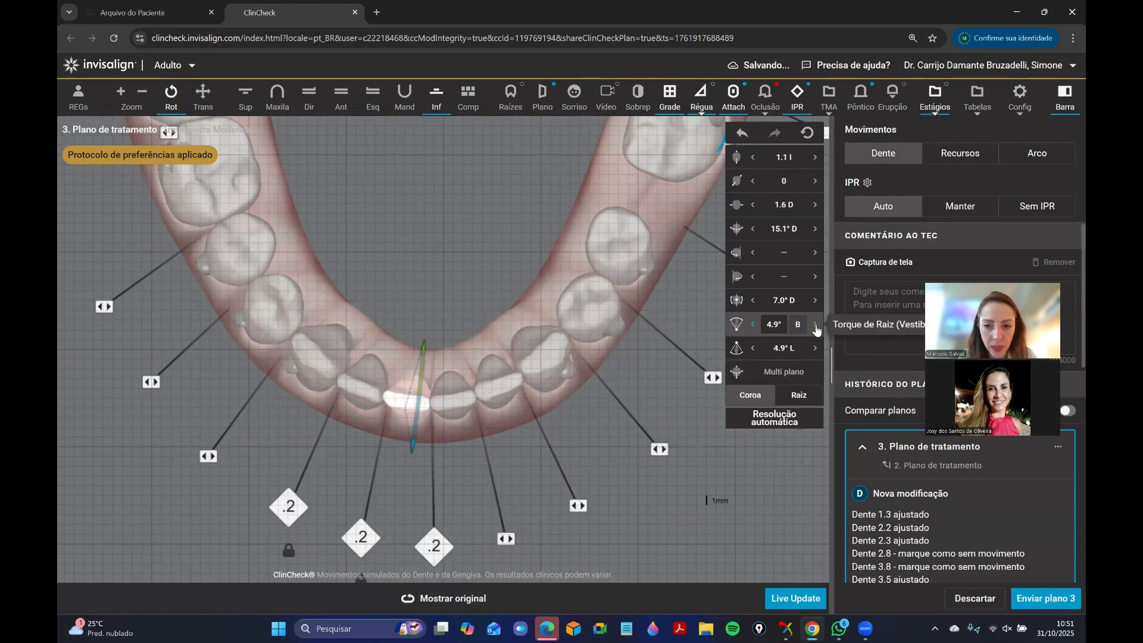
Compare the lower incisors with the original plan from several angles and return to the modified plan.
left_click(450, 601)
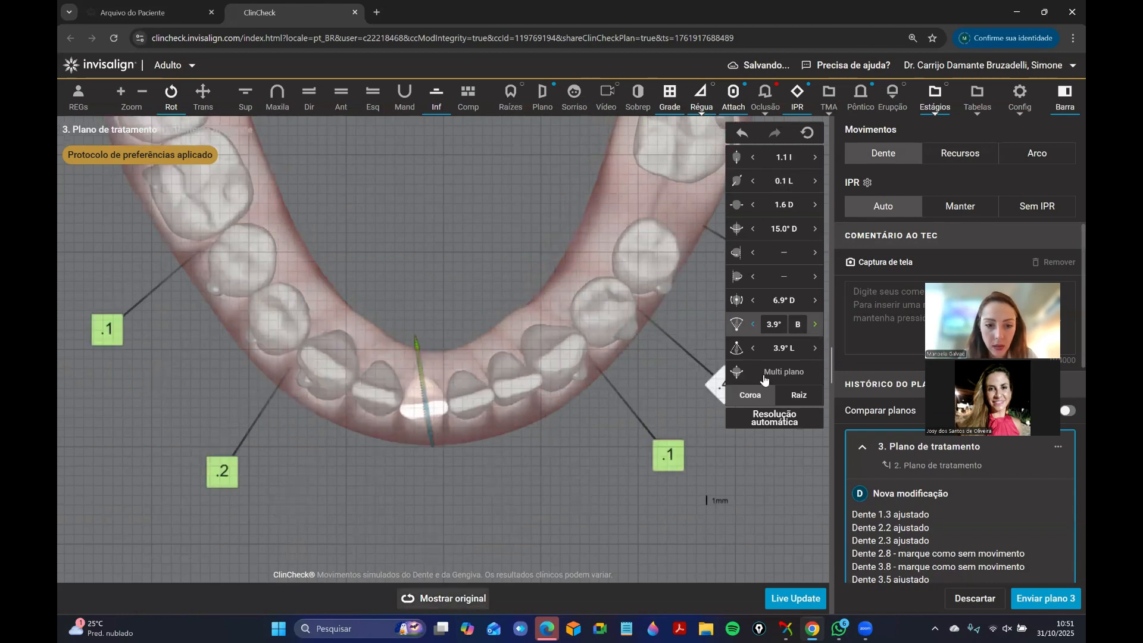
left_click_drag(462, 227, 487, 553)
left_click(460, 601)
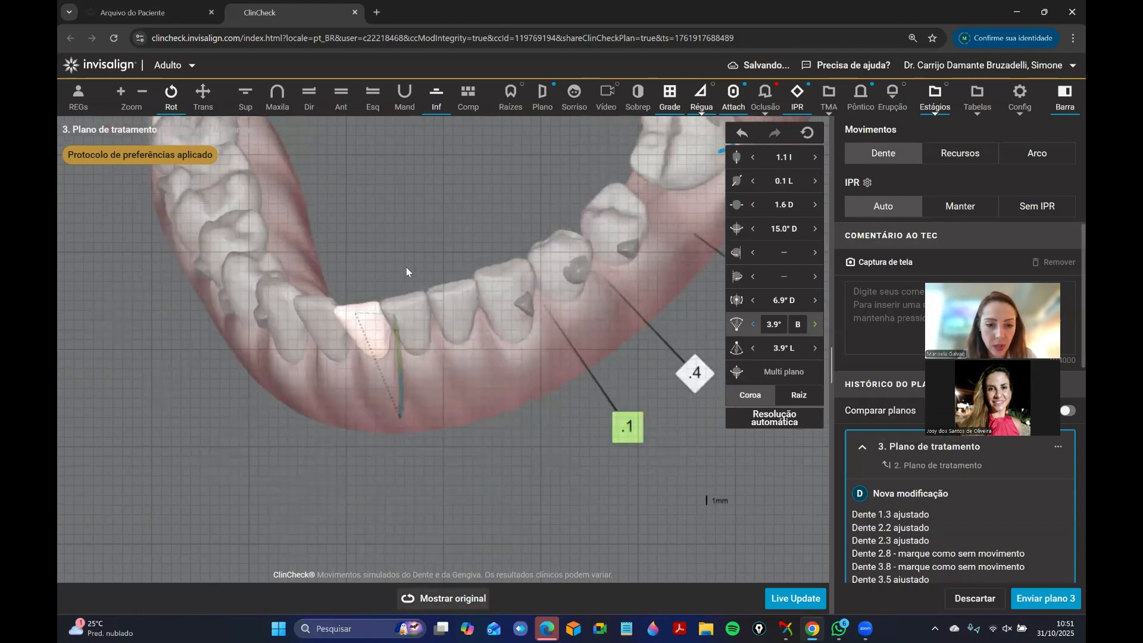
left_click_drag(406, 267, 467, 334)
Reduce the buccal root torque of tooth 4.1 to 1.0°.
left_click(816, 327)
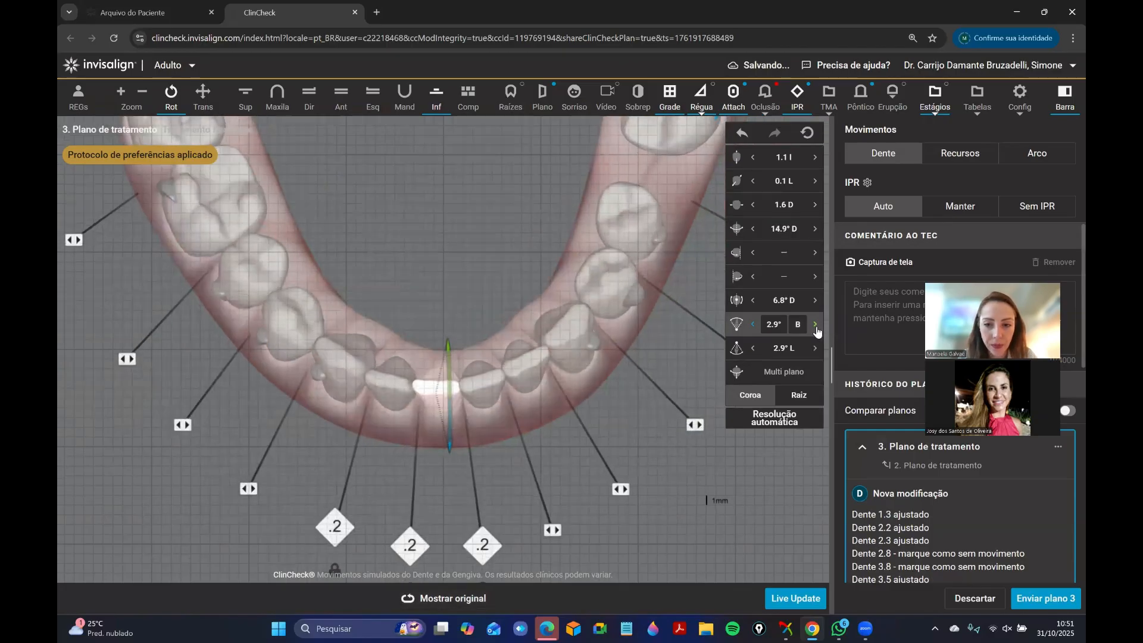
left_click(816, 328)
left_click(816, 327)
left_click(816, 327)
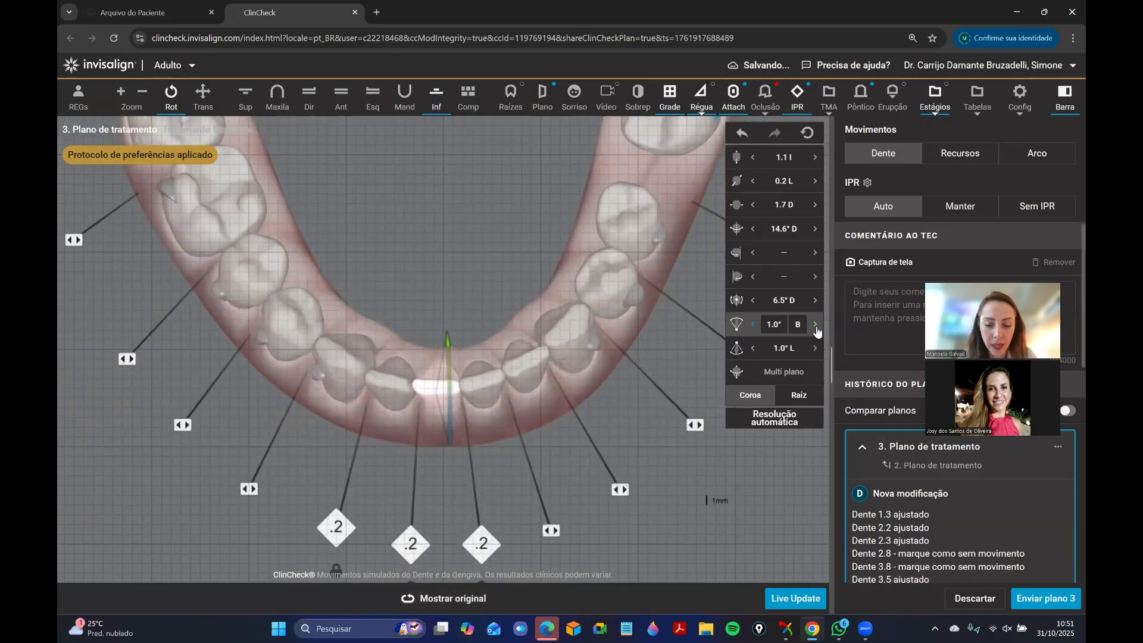
left_click(816, 328)
Set the root torque of tooth 4.2 to 3.3° lingual.
left_click(470, 246)
left_click_drag(470, 245, 422, 303)
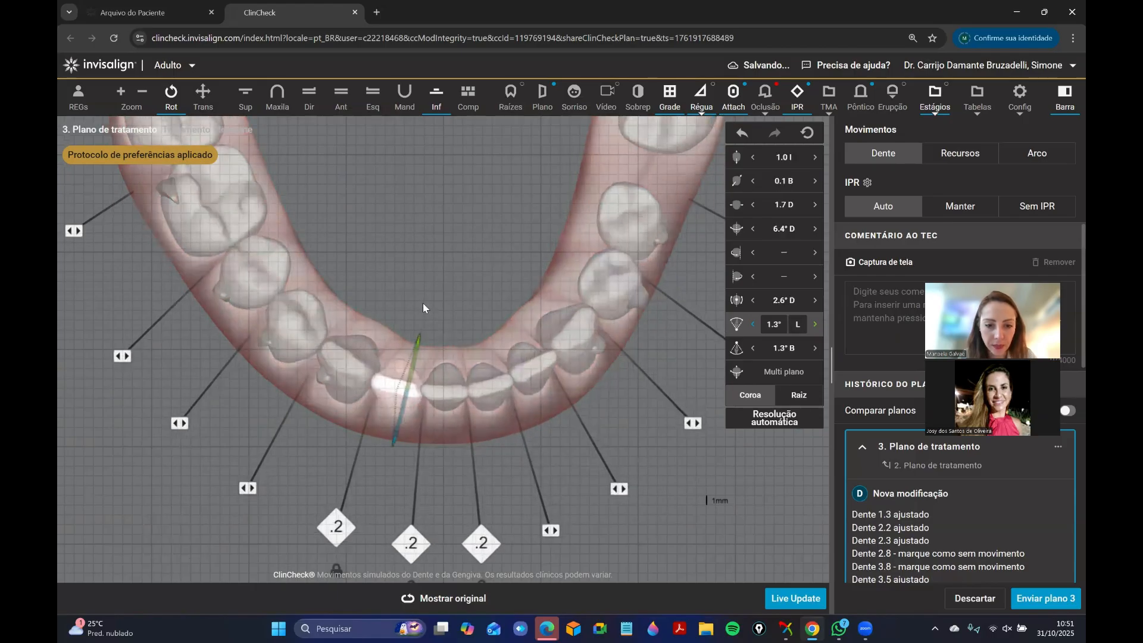
left_click(816, 327)
left_click(816, 328)
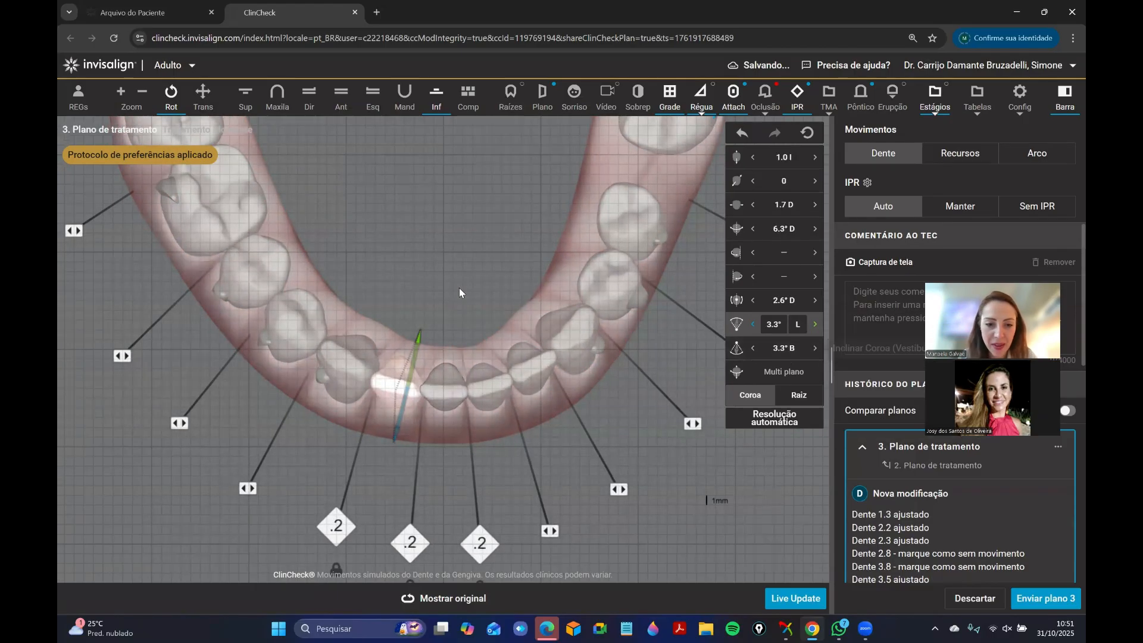
Set the root torque of tooth 3.1 to 0.1° lingual.
left_click_drag(459, 288, 454, 329)
left_click(489, 388)
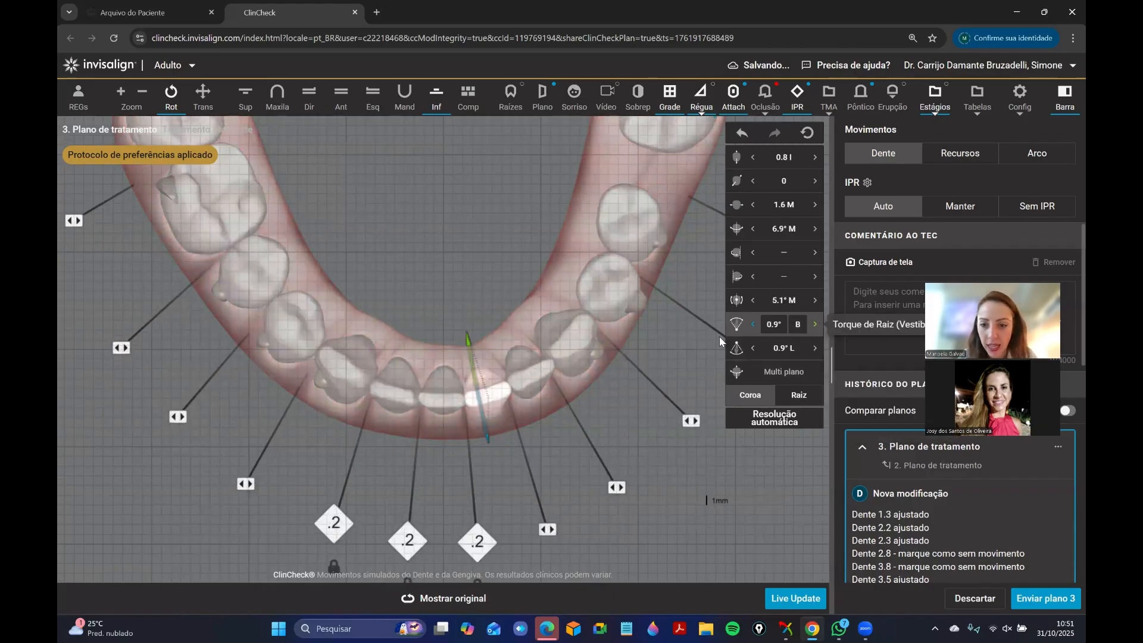
left_click(815, 325)
Set tooth 3.1's crown inclination to 3.1° buccal and its buccolingual translation to 0.
left_click(815, 325)
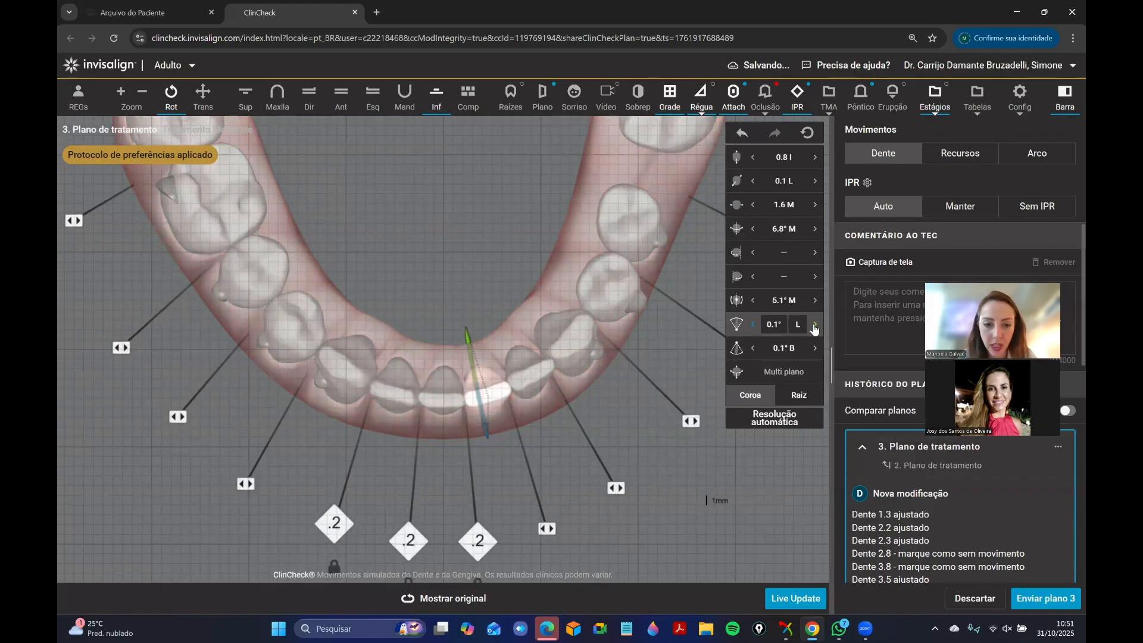
left_click(814, 325)
left_click(748, 348)
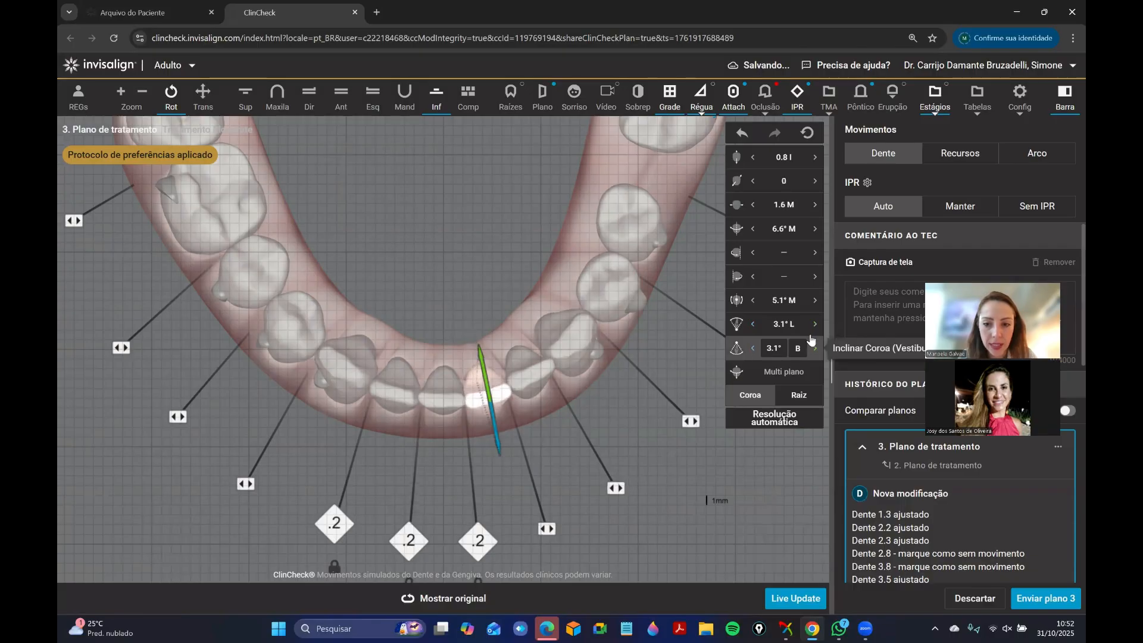
left_click(787, 181)
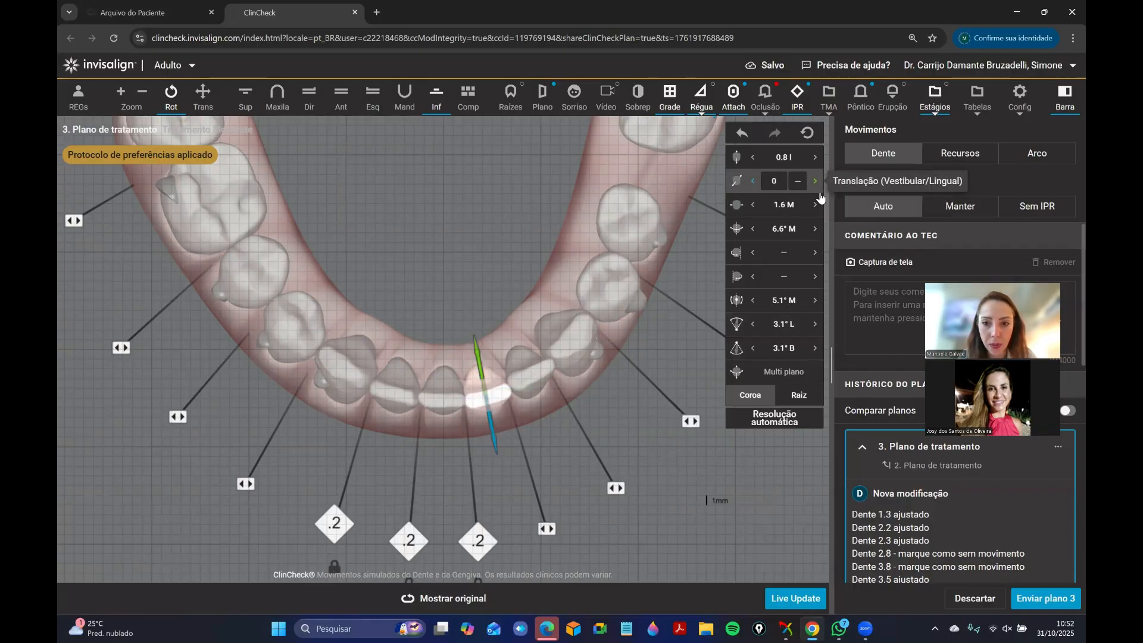
left_click(498, 248)
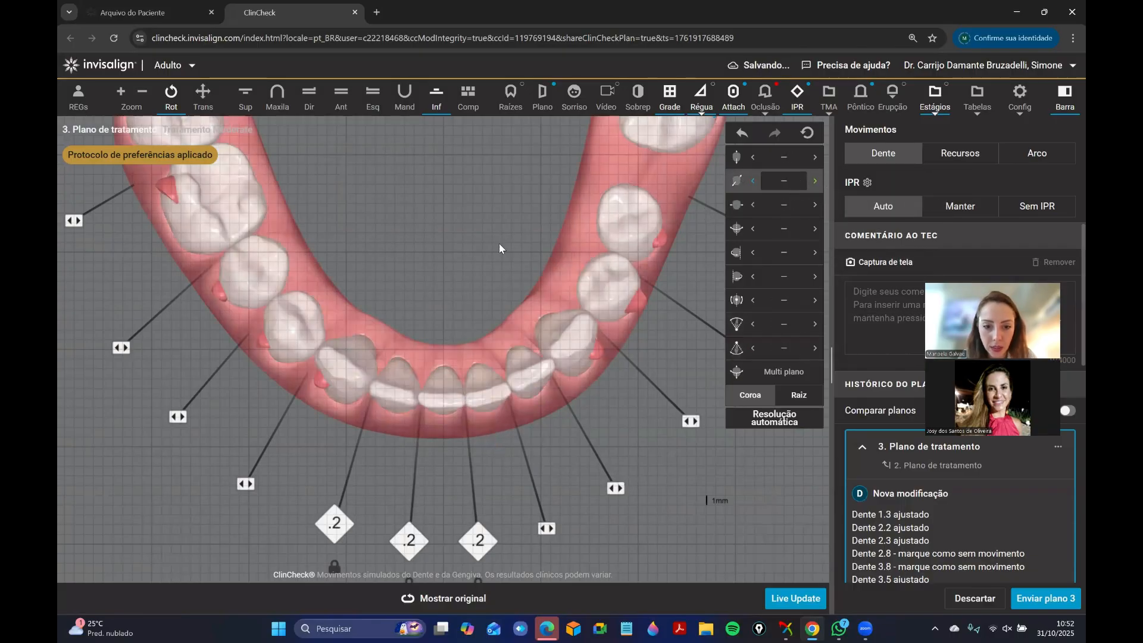
Set the root torque of tooth 3.1 to 2.1° lingual.
left_click(480, 373)
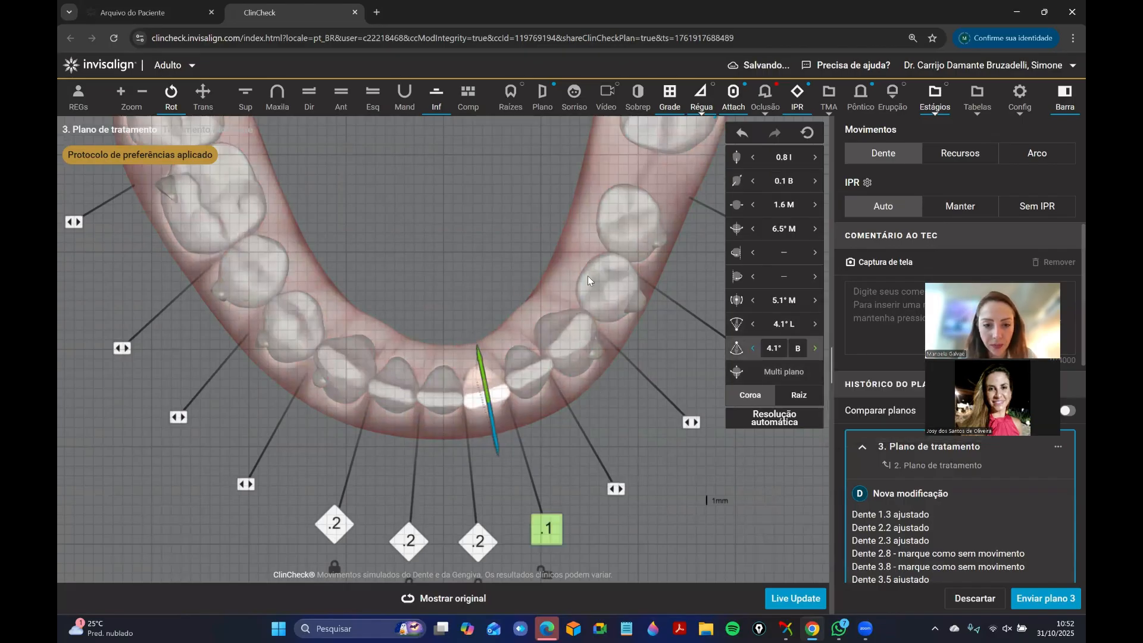
left_click(753, 348)
left_click(796, 326)
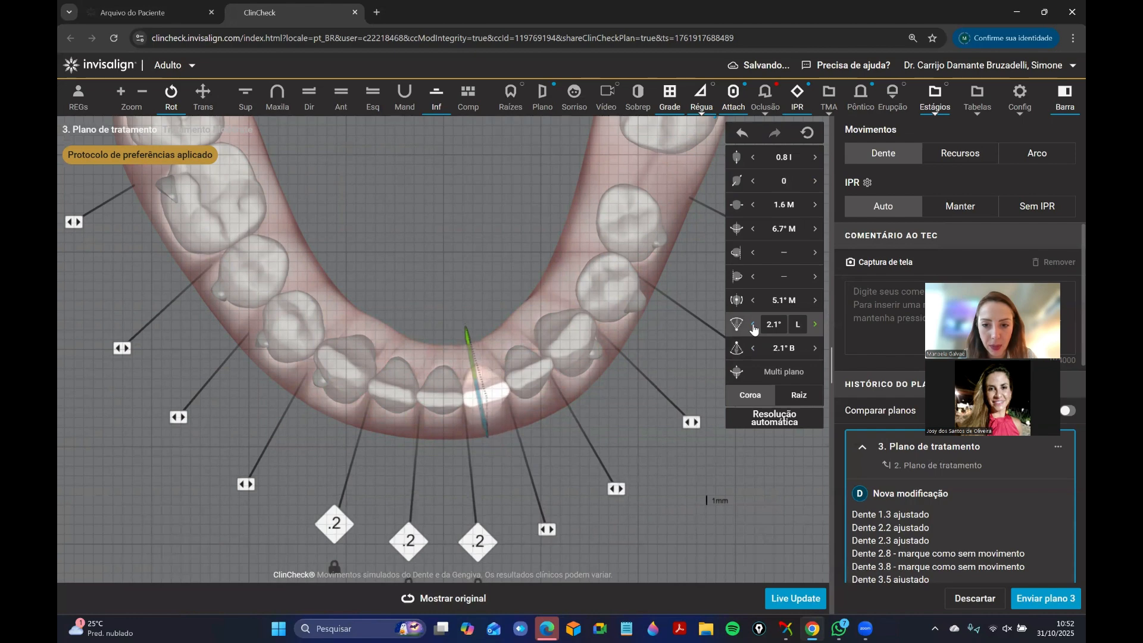
Select tooth 3.2 and compare its position with the original plan in the occlusal view.
left_click(536, 363)
left_click(536, 363)
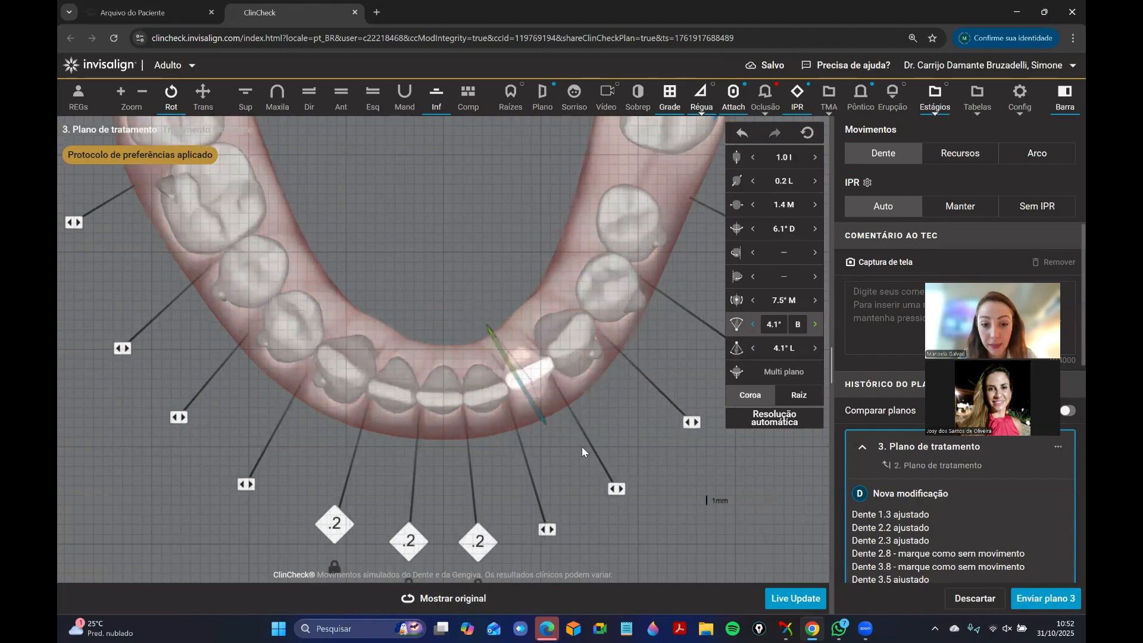
left_click(479, 603)
left_click_drag(624, 433, 597, 468)
left_click(475, 599)
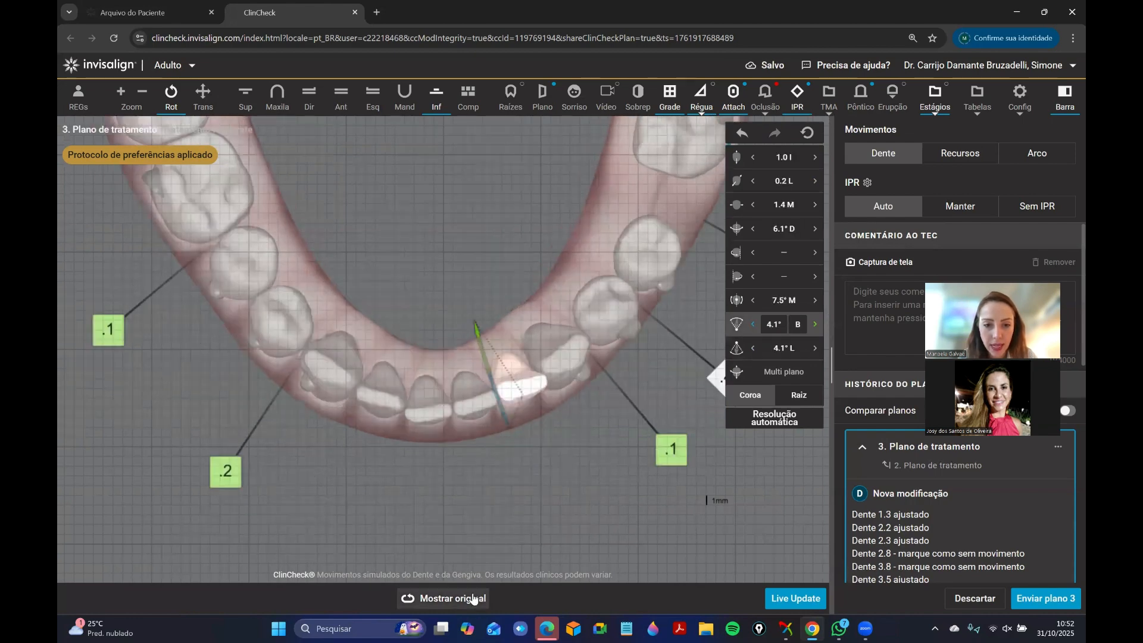
left_click(525, 447)
left_click_drag(526, 447, 487, 474)
left_click(481, 597)
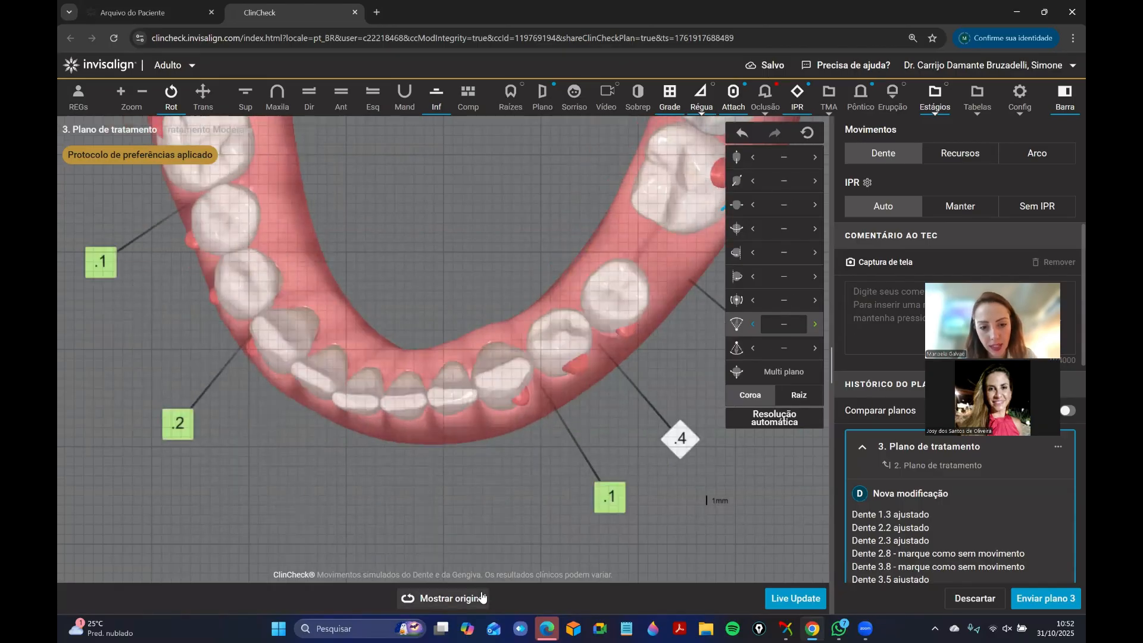
left_click(482, 597)
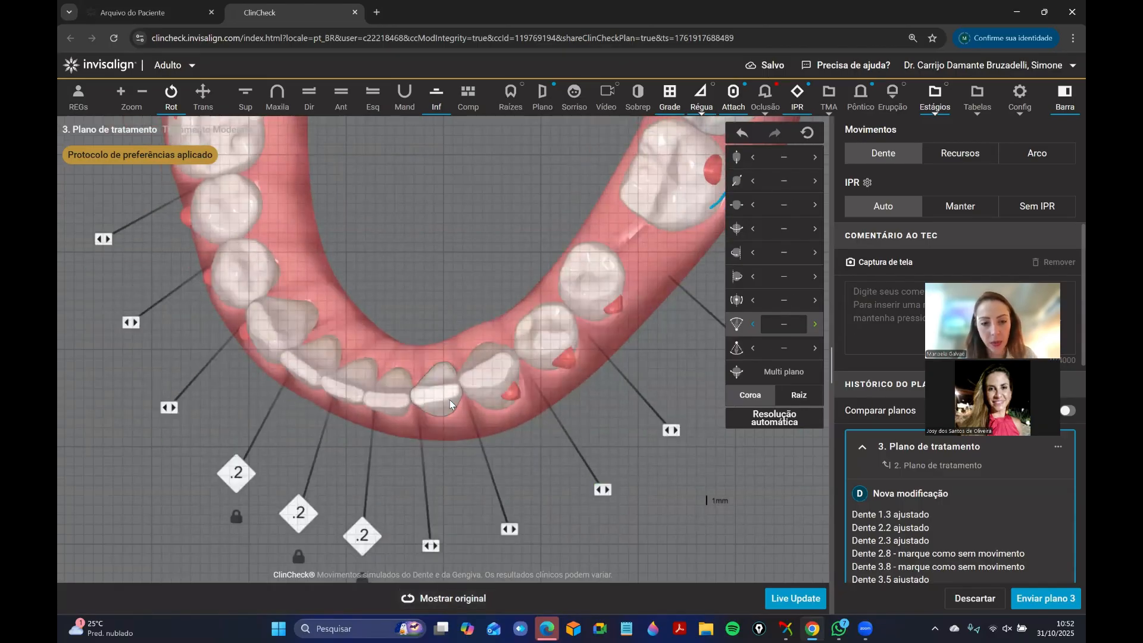
Compare tooth 3.2 with the original plan from the side and again from the occlusal view.
left_click_drag(448, 398, 412, 396)
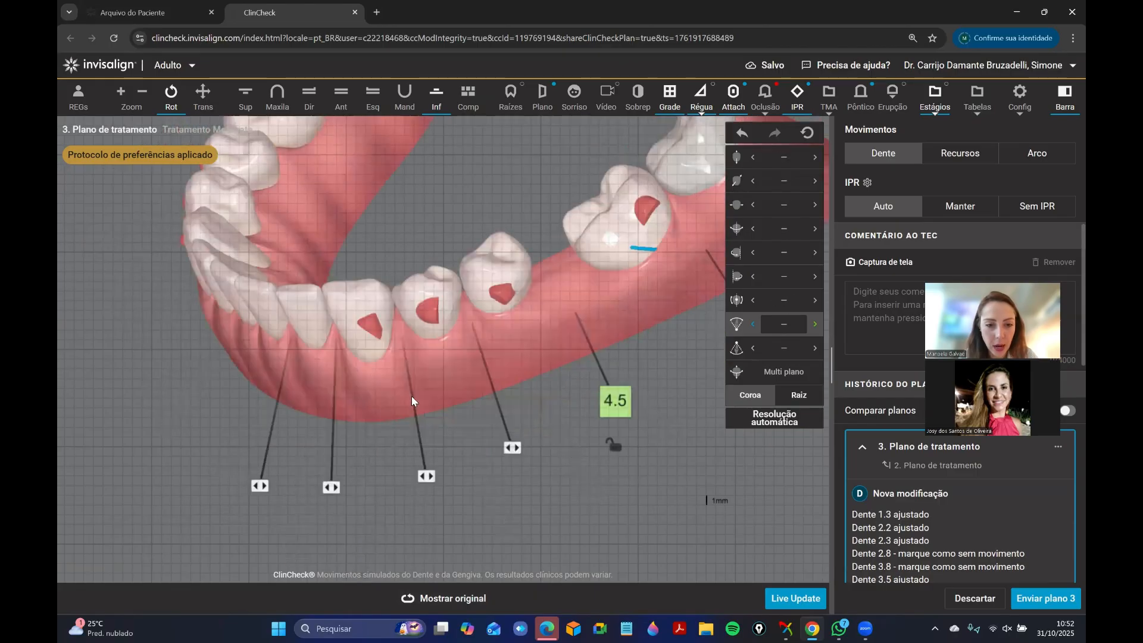
left_click(462, 601)
left_click_drag(437, 554, 484, 371)
left_click(474, 390)
left_click(472, 387)
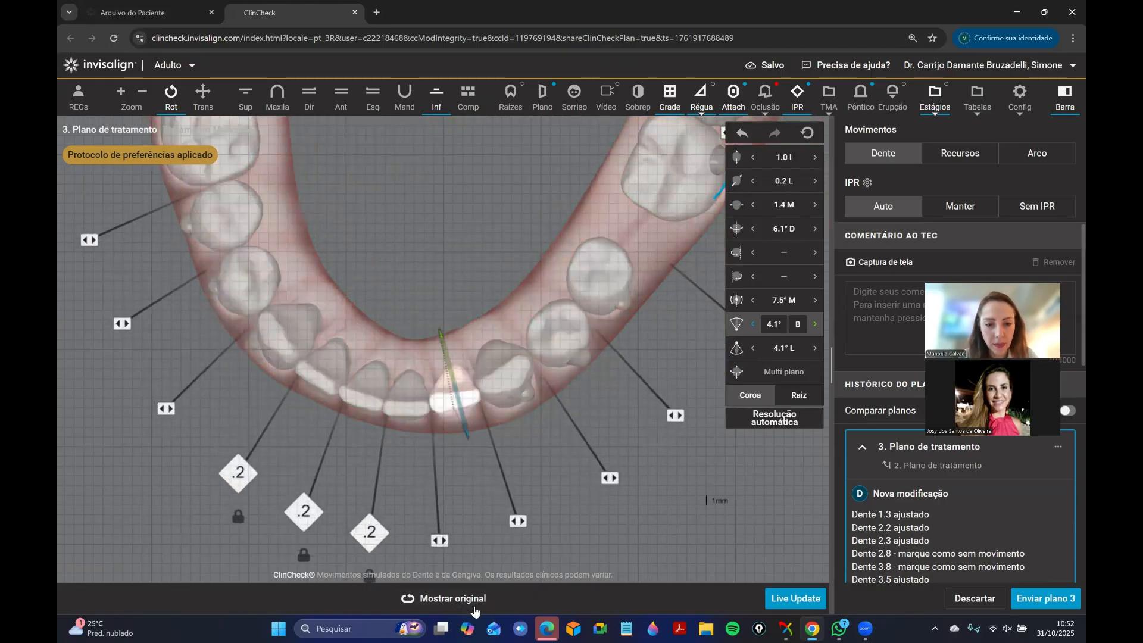
left_click(471, 606)
left_click(517, 521)
left_click_drag(552, 489, 507, 575)
left_click(483, 606)
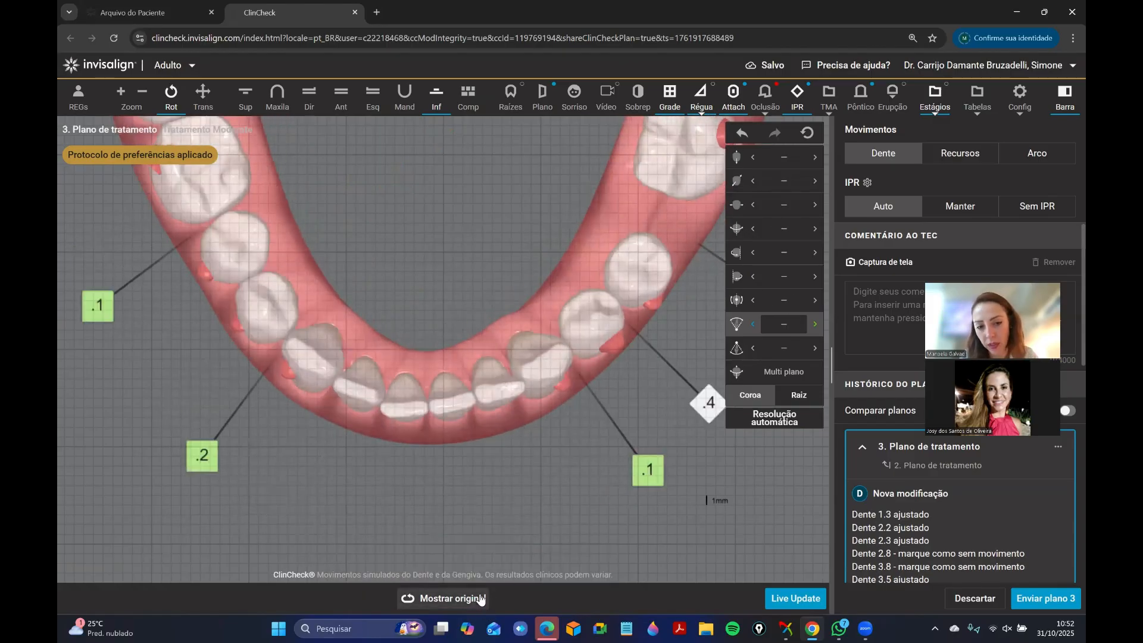
Rotate tooth 3.2 about its distal and mesial axes until its rotation reaches 11.1° distal.
left_click(477, 410)
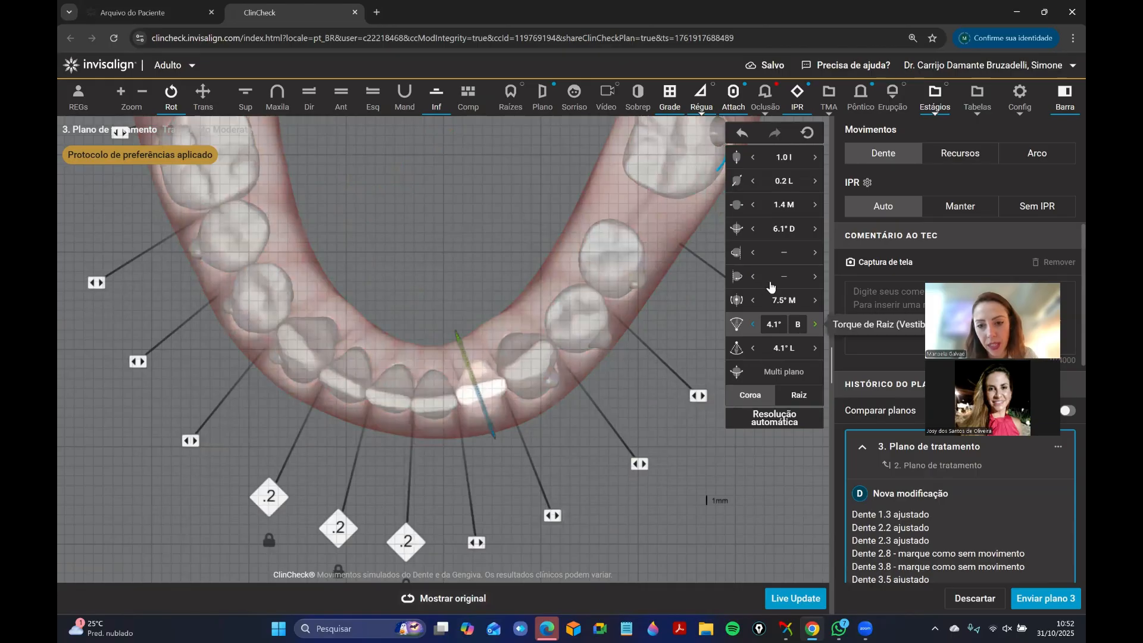
left_click(814, 279)
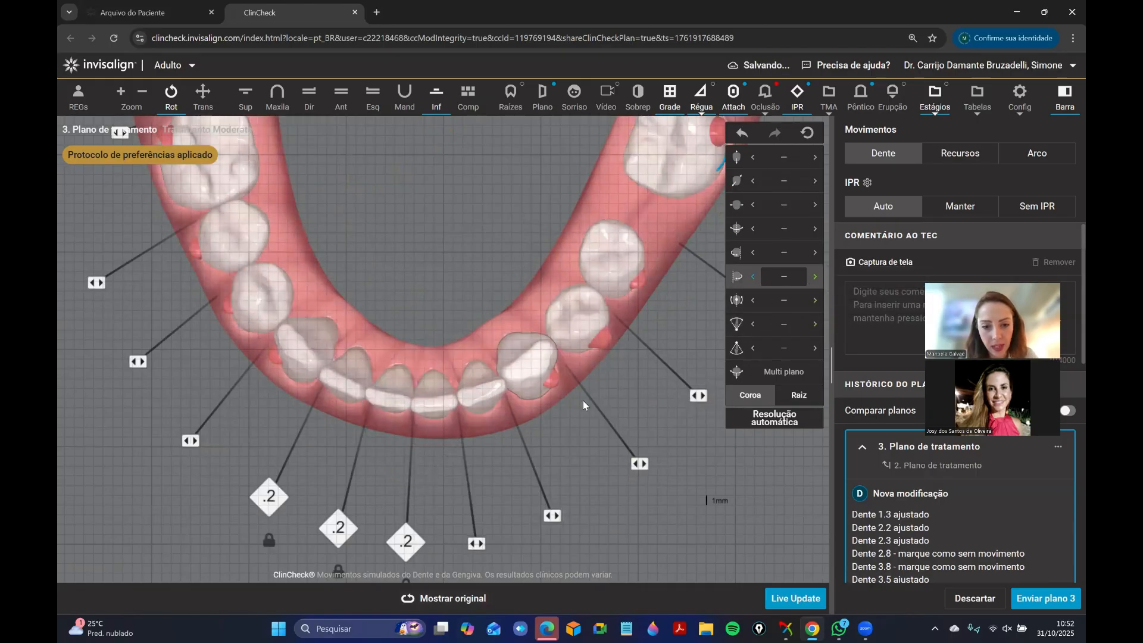
left_click(537, 446)
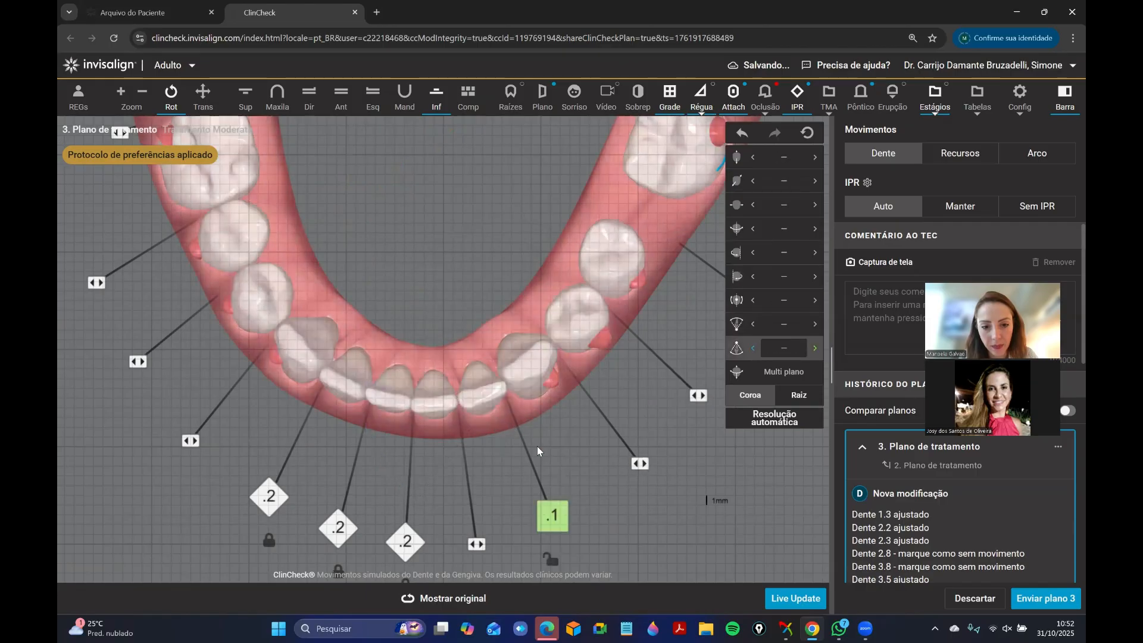
left_click(485, 407)
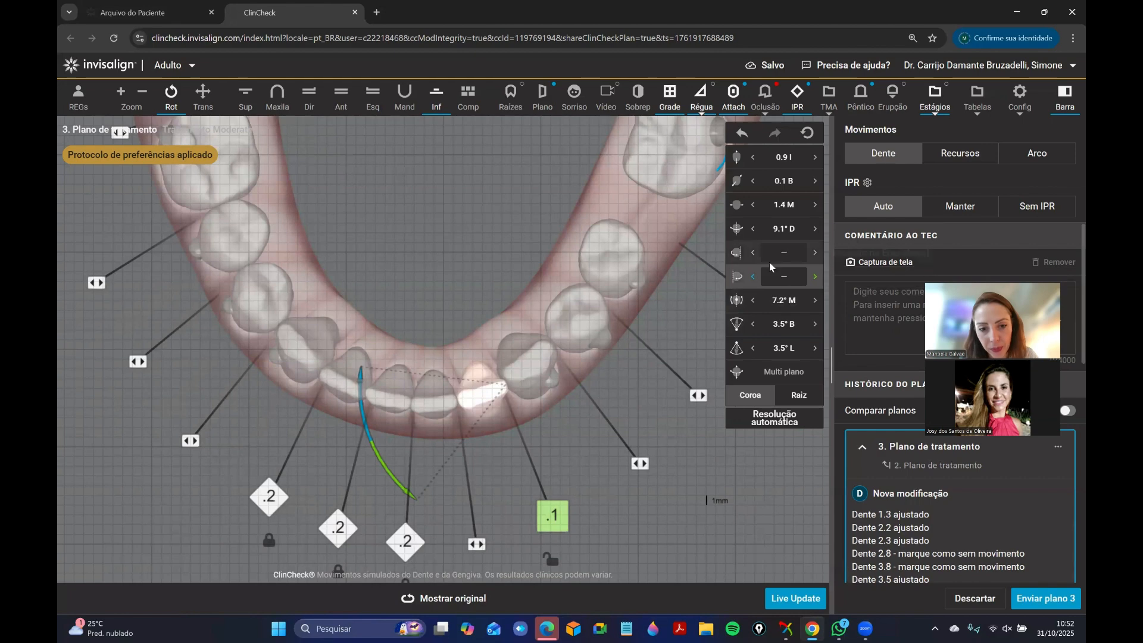
left_click(817, 255)
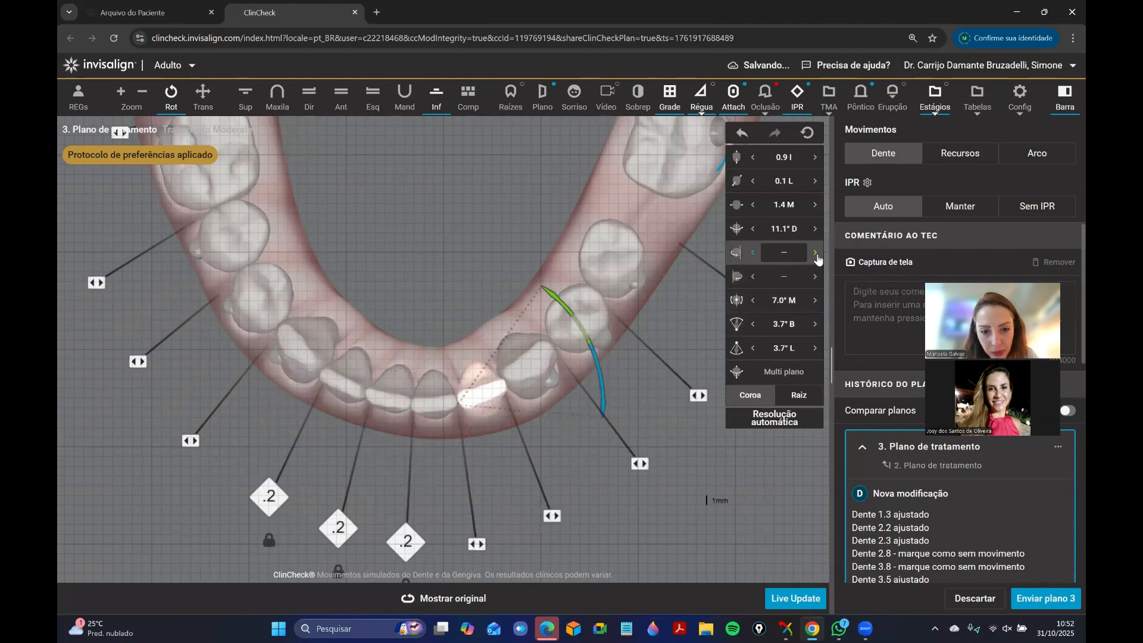
left_click(581, 442)
Refine tooth 3.2's rotation to 12.1° distal about its mesial axis, followed by a correction about its distal axis.
scroll(477, 323, "up", 2)
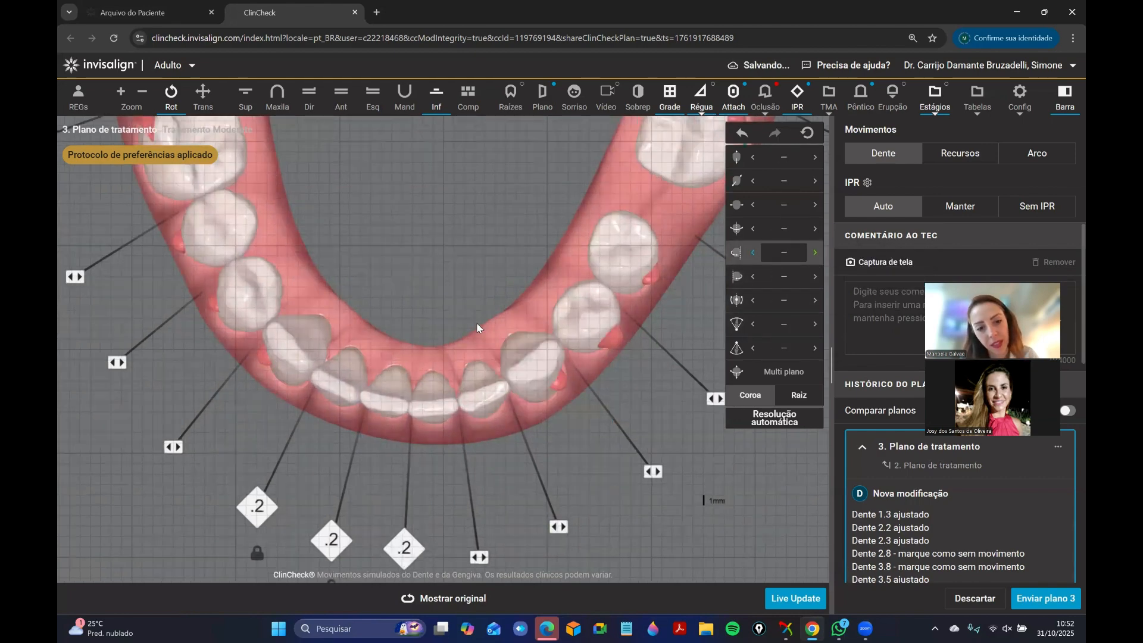
mouse_move(482, 381)
left_mouse_down()
mouse_move(437, 172)
mouse_move(484, 375)
left_mouse_up()
left_click(501, 397)
left_click(584, 452)
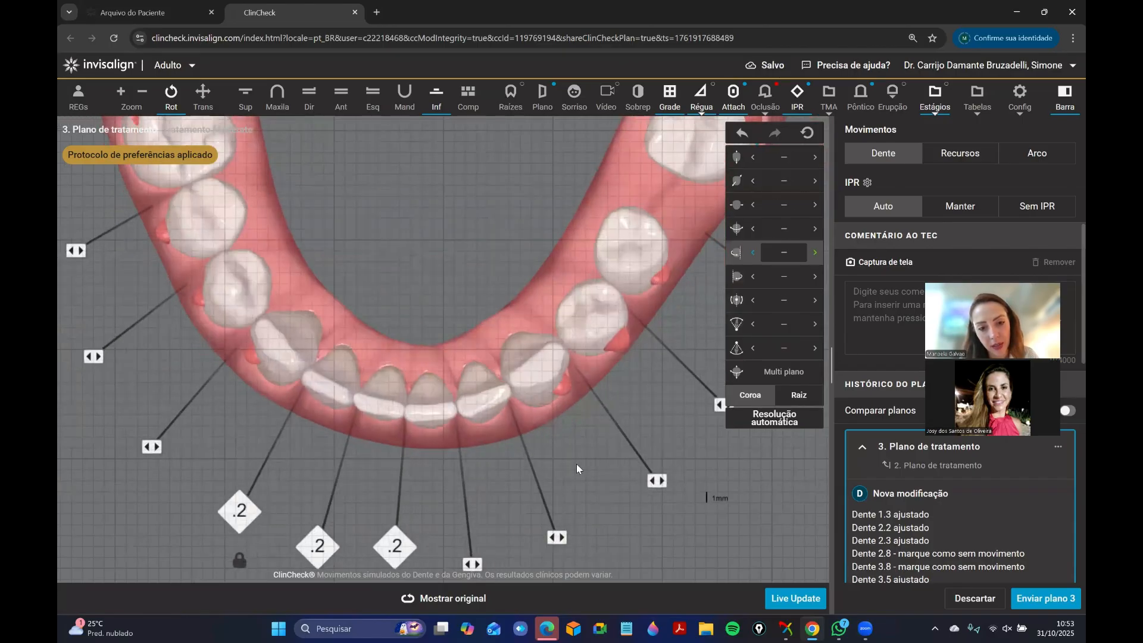
left_click_drag(576, 463, 552, 394)
left_click(552, 394)
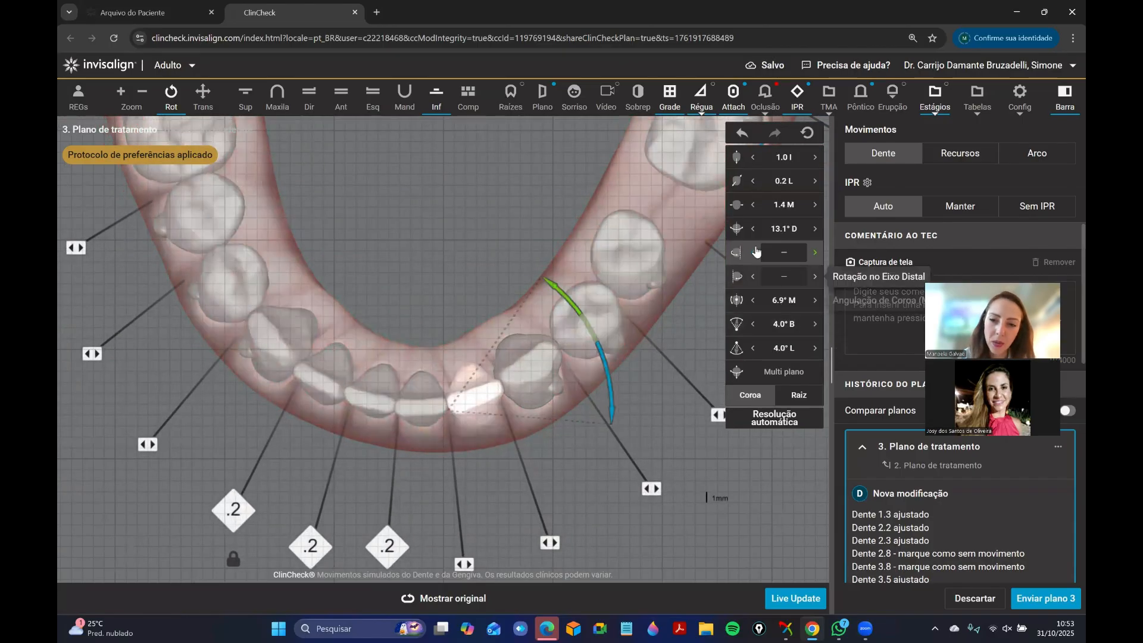
left_click(590, 474)
left_click(475, 397)
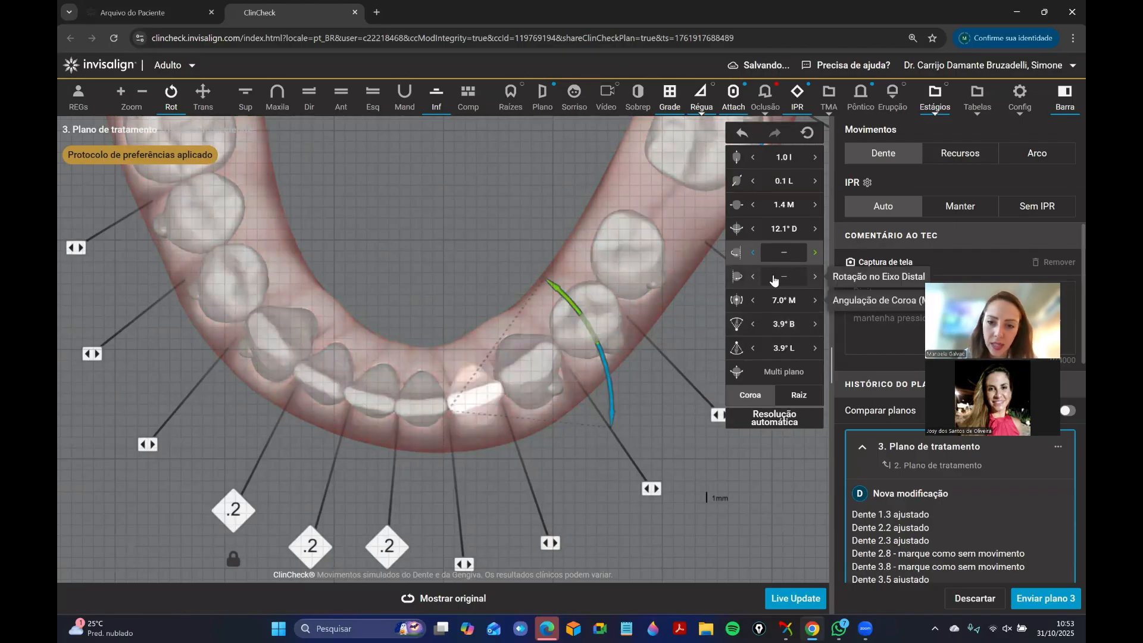
left_click(532, 312)
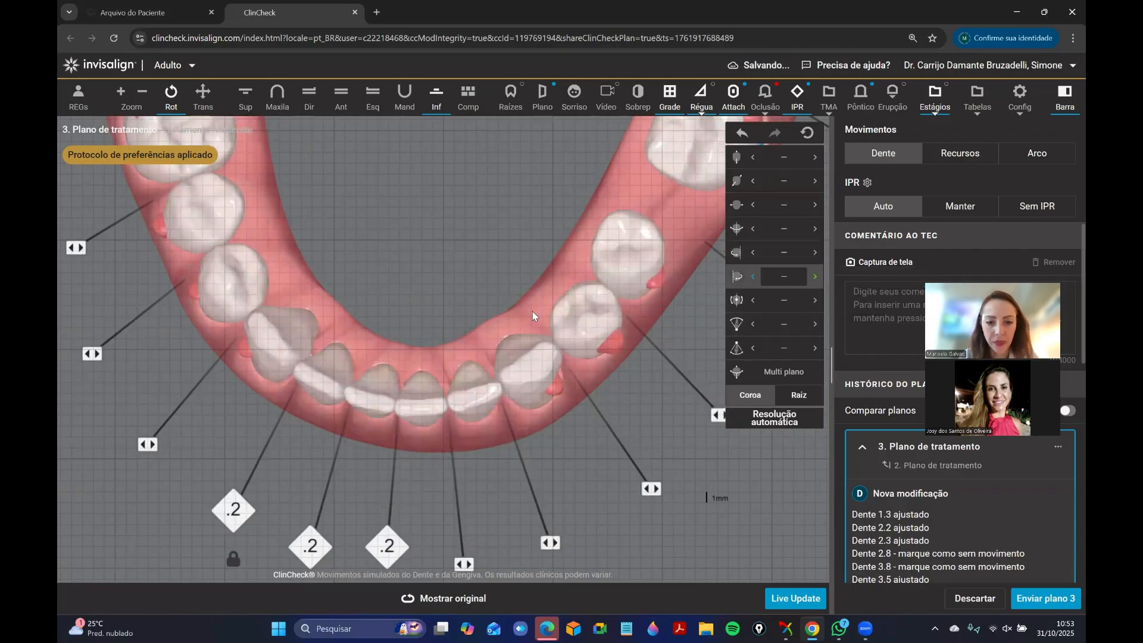
Compare the lower anterior alignment with the original plan and return to the modified plan.
left_click_drag(609, 465, 449, 598)
left_click(504, 402)
left_click(449, 598)
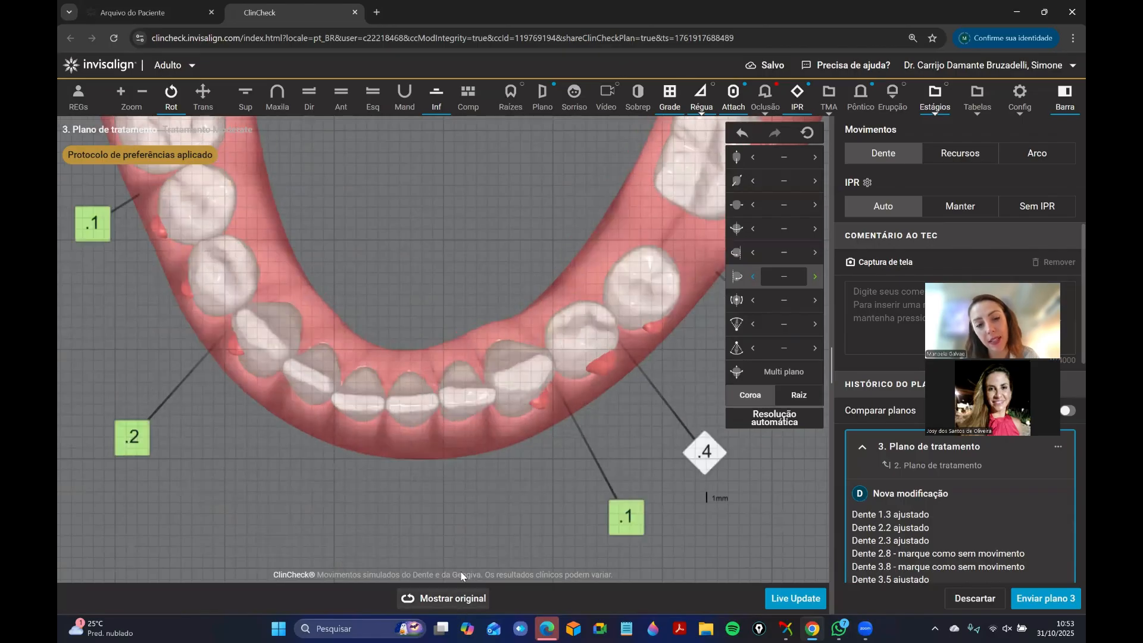
left_click_drag(463, 576, 509, 542)
left_click(471, 603)
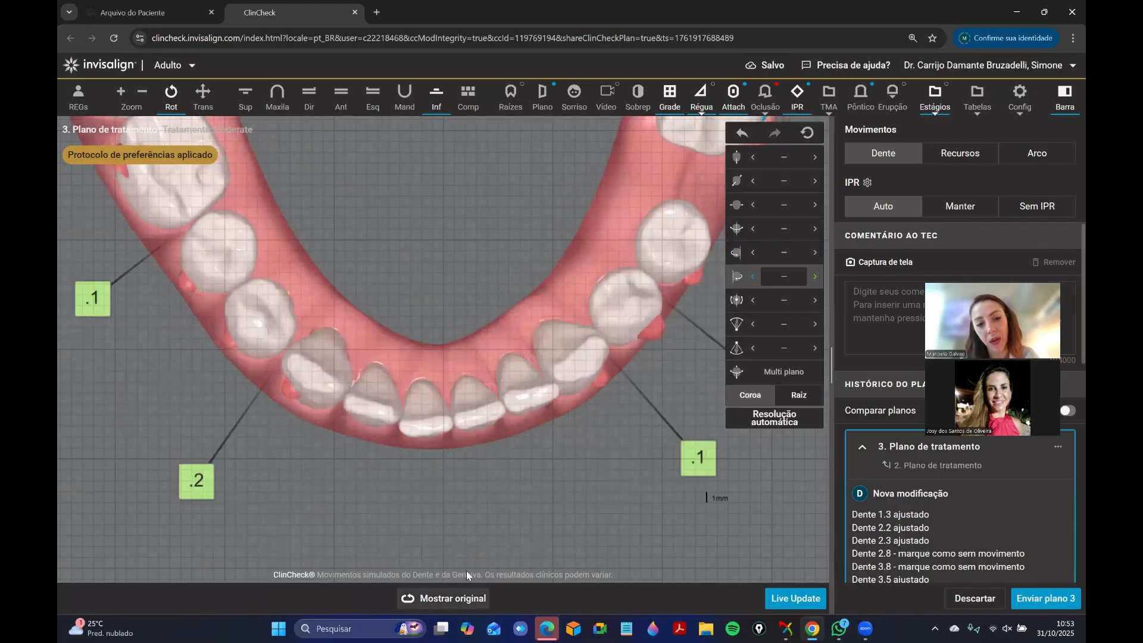
left_click(461, 600)
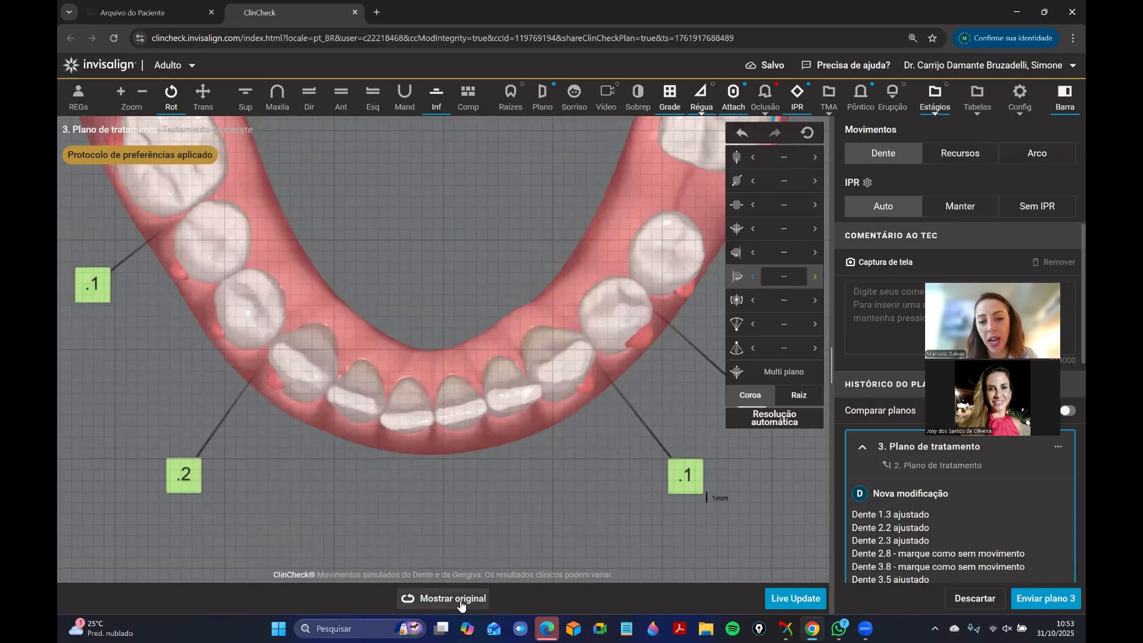
left_click(462, 600)
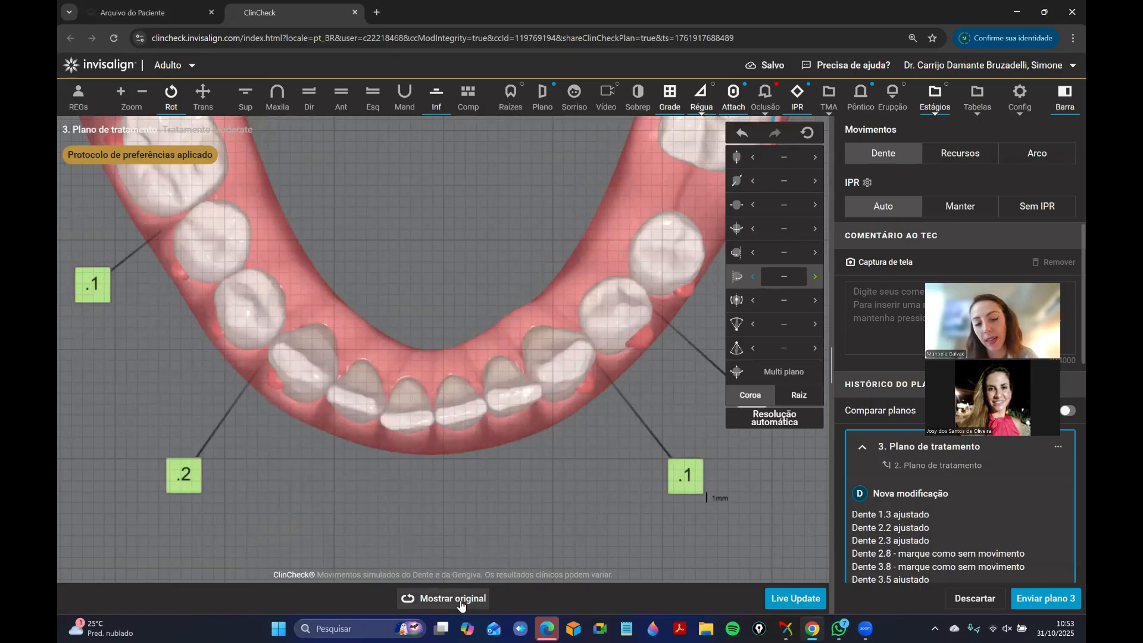
left_click(461, 600)
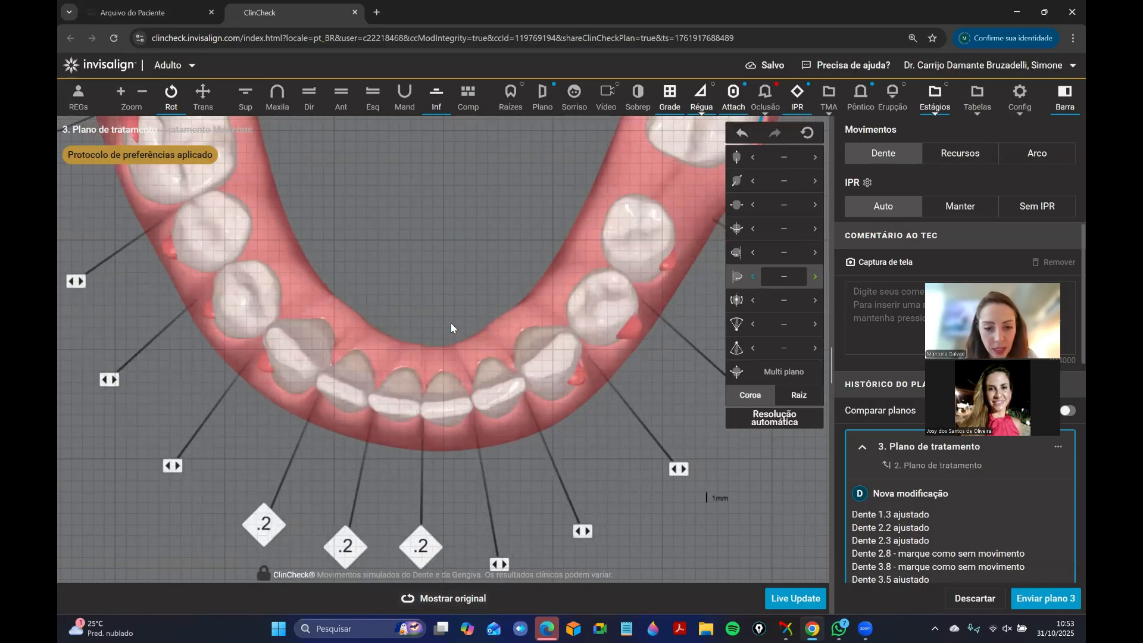
Set tooth 3.3's root torque to 1.9° buccal, followed by its crown inclination to 0.9° lingual.
left_click(551, 356)
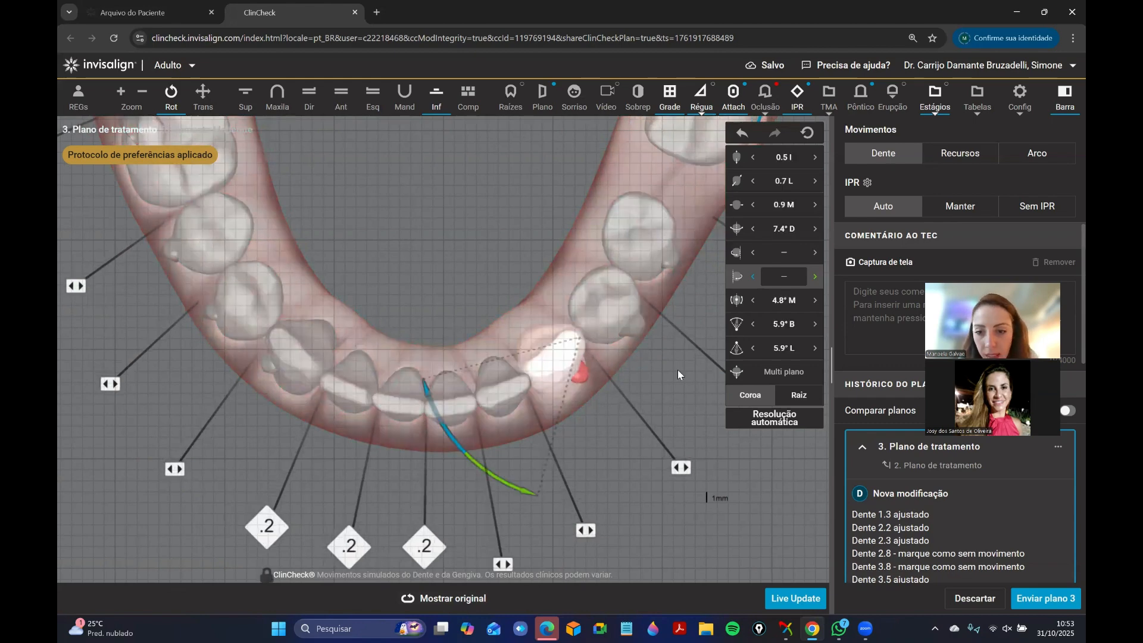
left_click(819, 330)
left_click(819, 330)
left_click(819, 330)
left_click(819, 330)
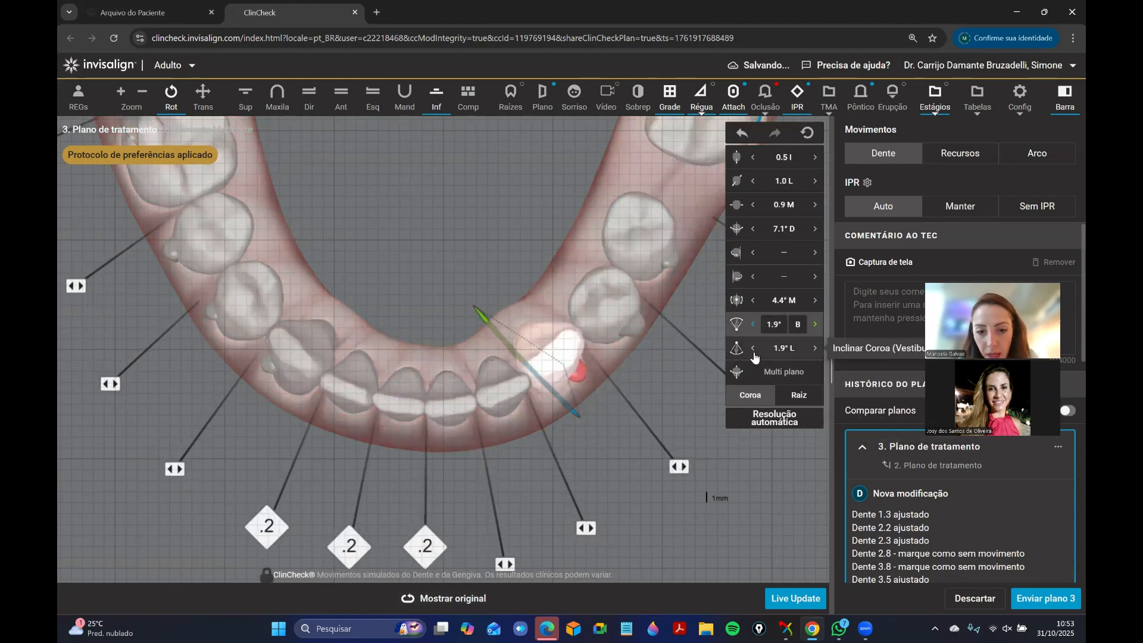
left_click(754, 349)
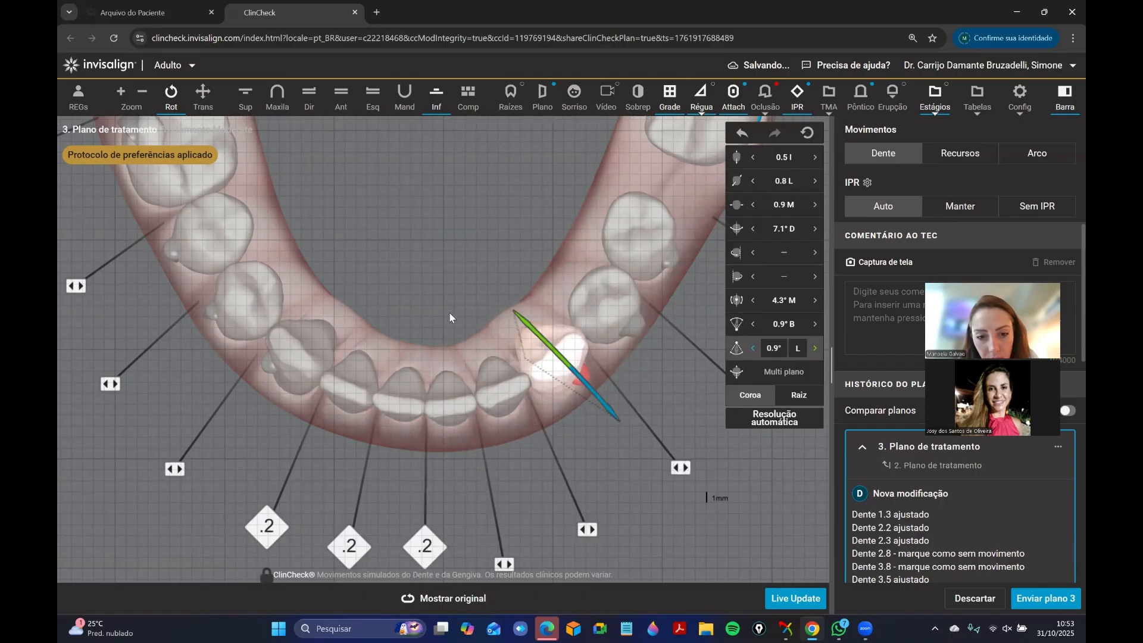
left_click(463, 334)
left_click_drag(605, 434, 613, 429)
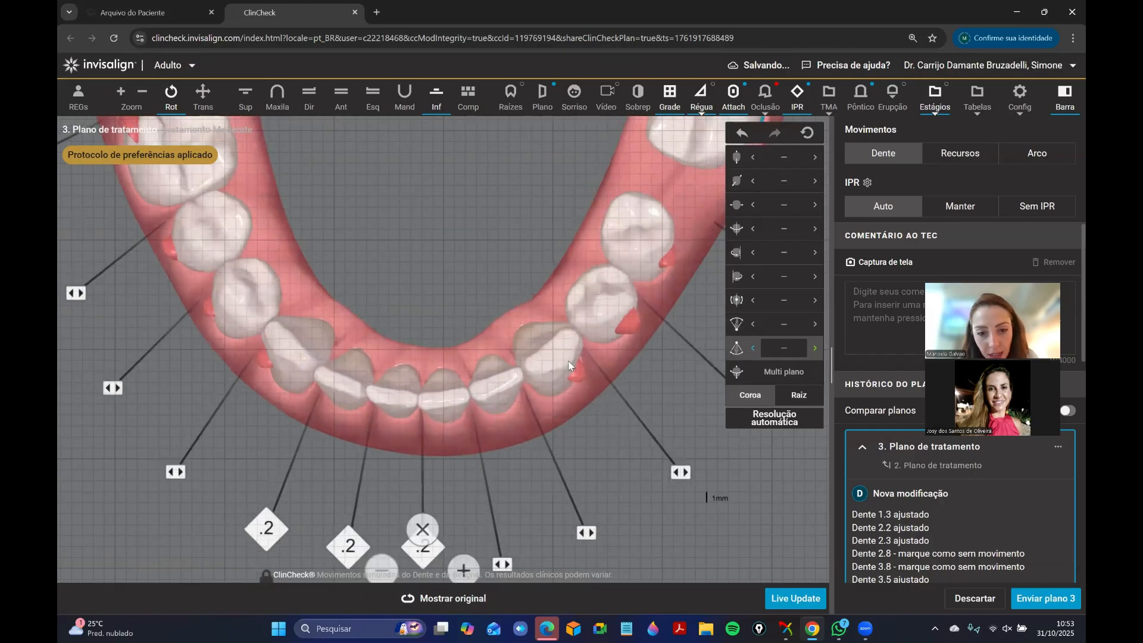
Rotate tooth 3.1 about its distal axis to 7.7° mesial.
left_click_drag(435, 385, 462, 361)
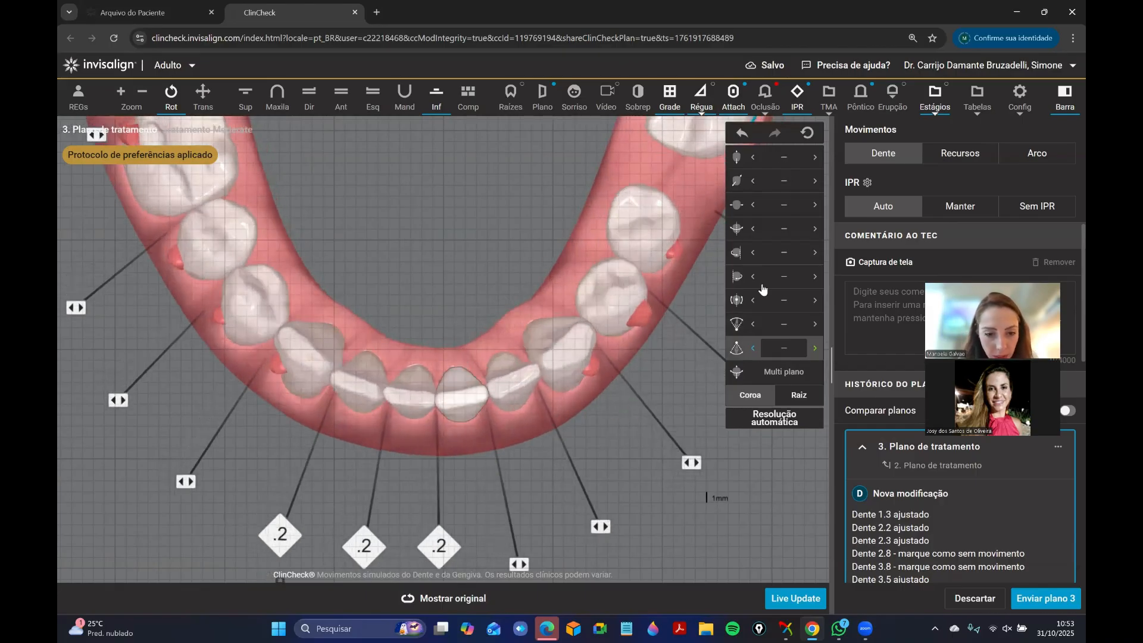
left_click(787, 277)
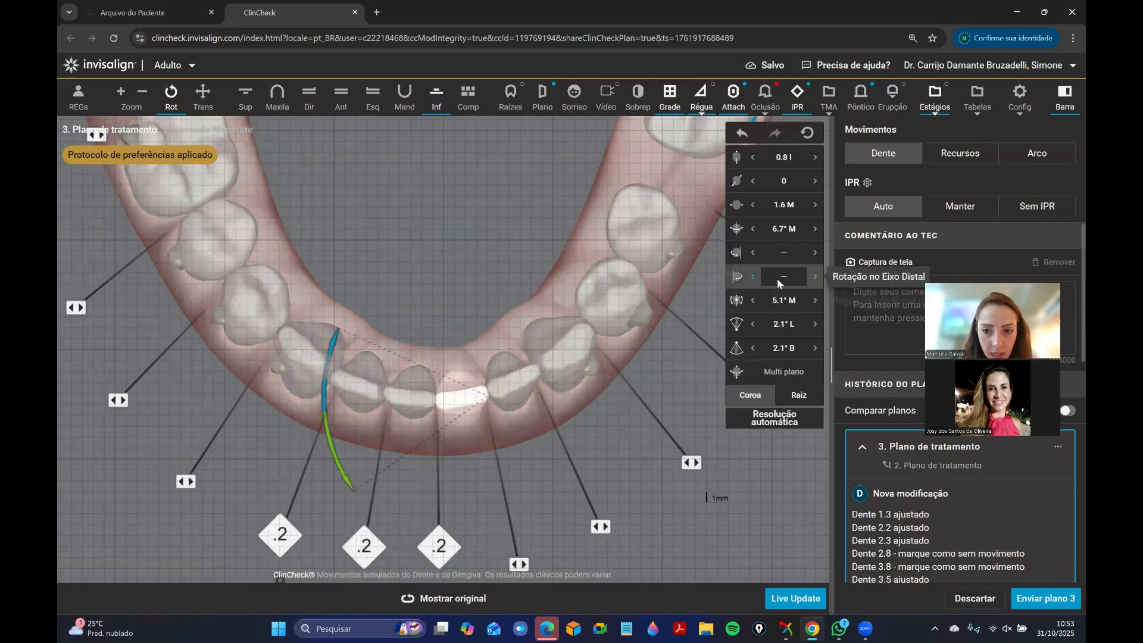
left_click(464, 265)
Set tooth 4.2's buccolingual translation to 0 and deselect the tooth.
left_click_drag(464, 265, 482, 263)
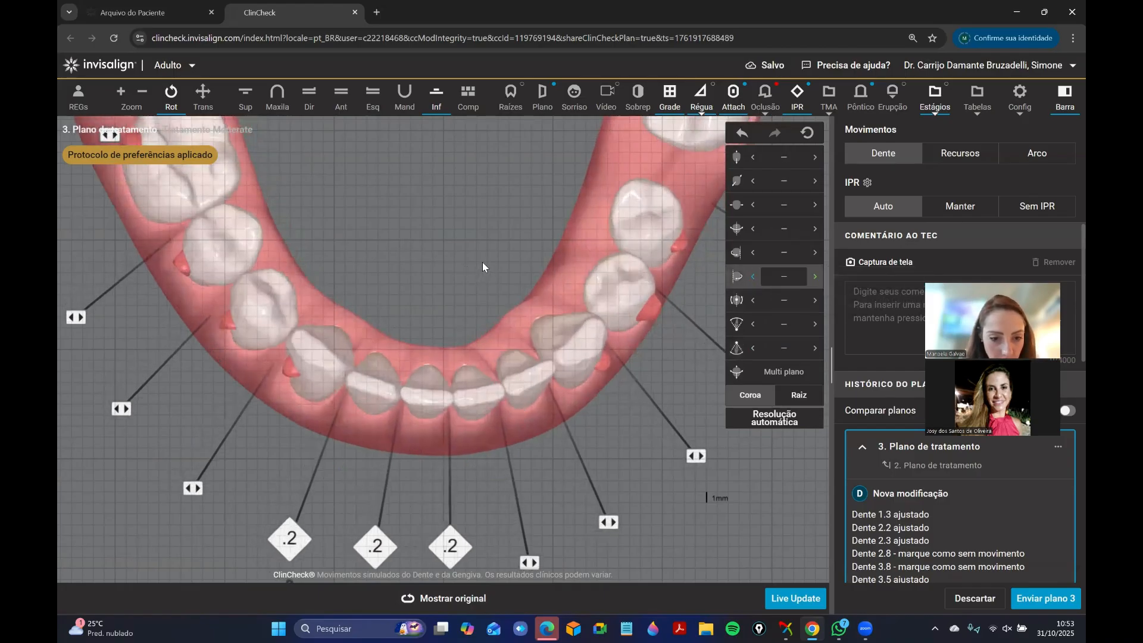
left_click(384, 389)
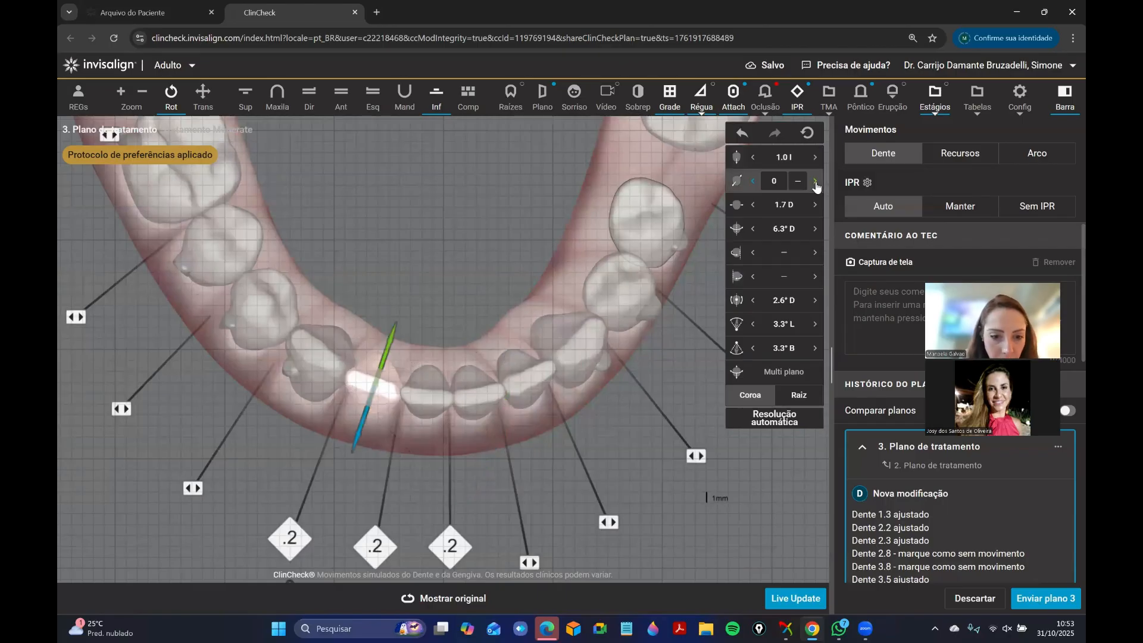
left_click(467, 312)
left_click_drag(412, 300, 514, 327)
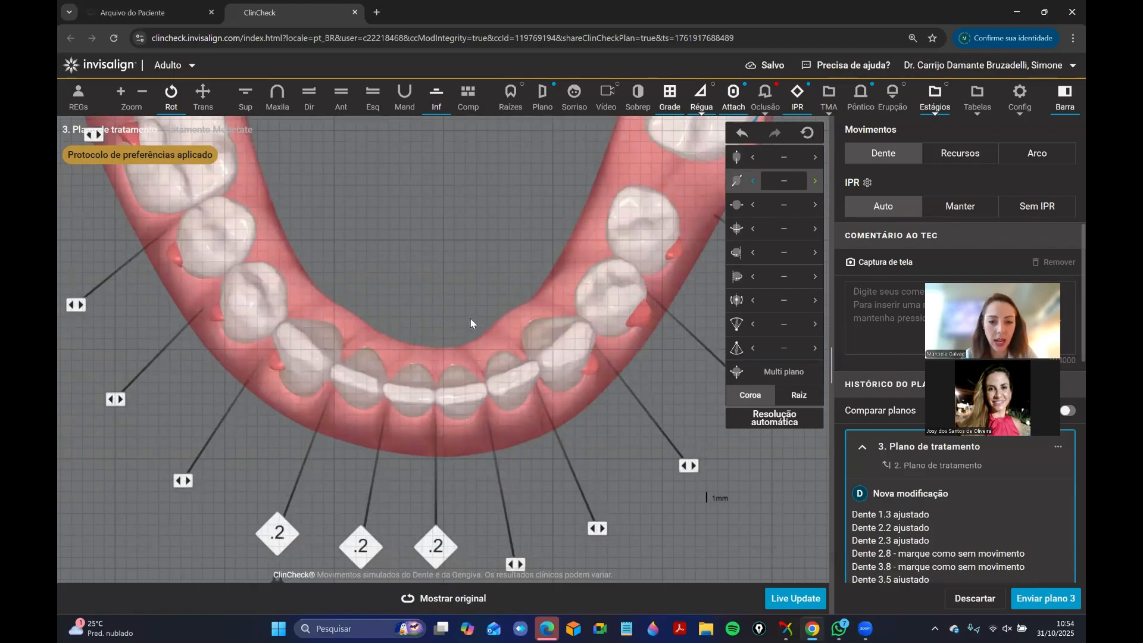
Compare the modified plan with the original plan from the front and the patient's left side.
left_click(341, 106)
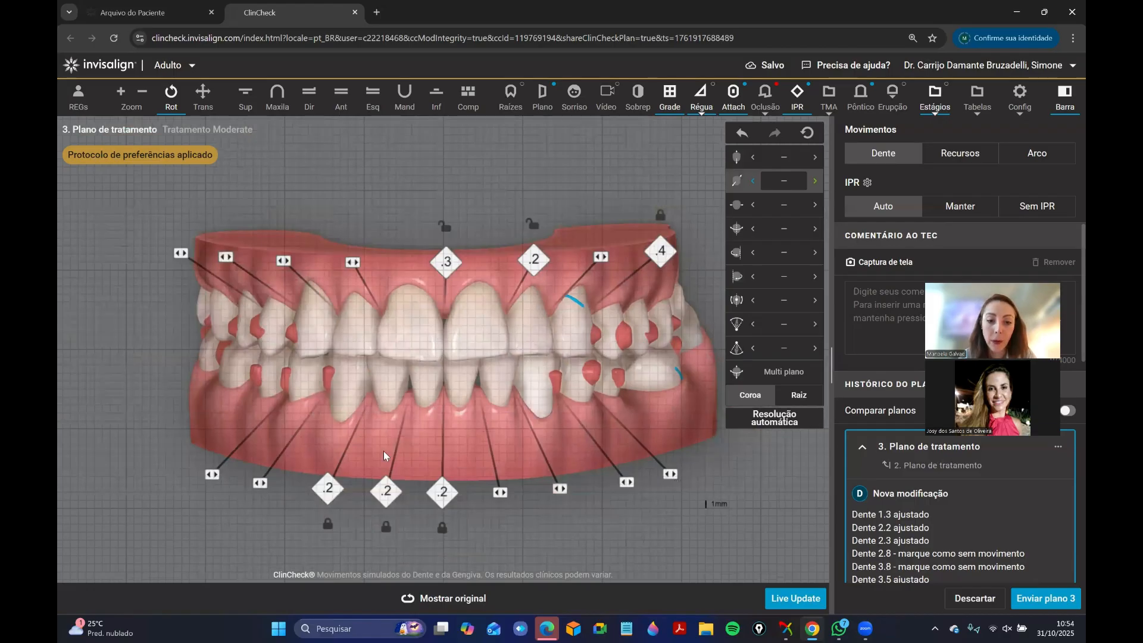
left_click(453, 598)
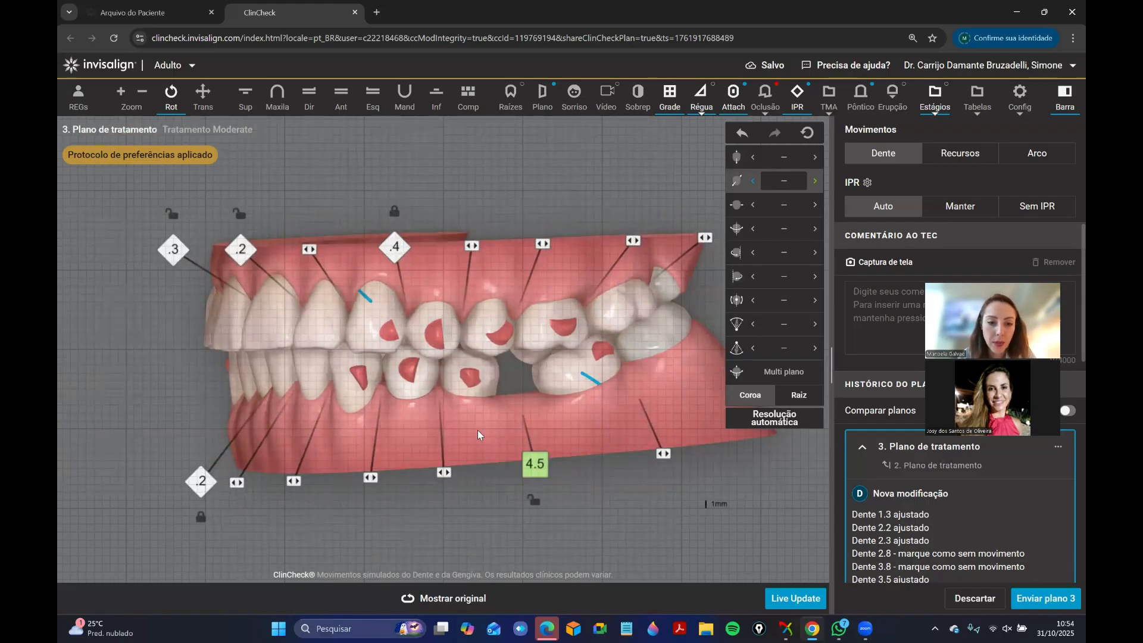
left_click(454, 598)
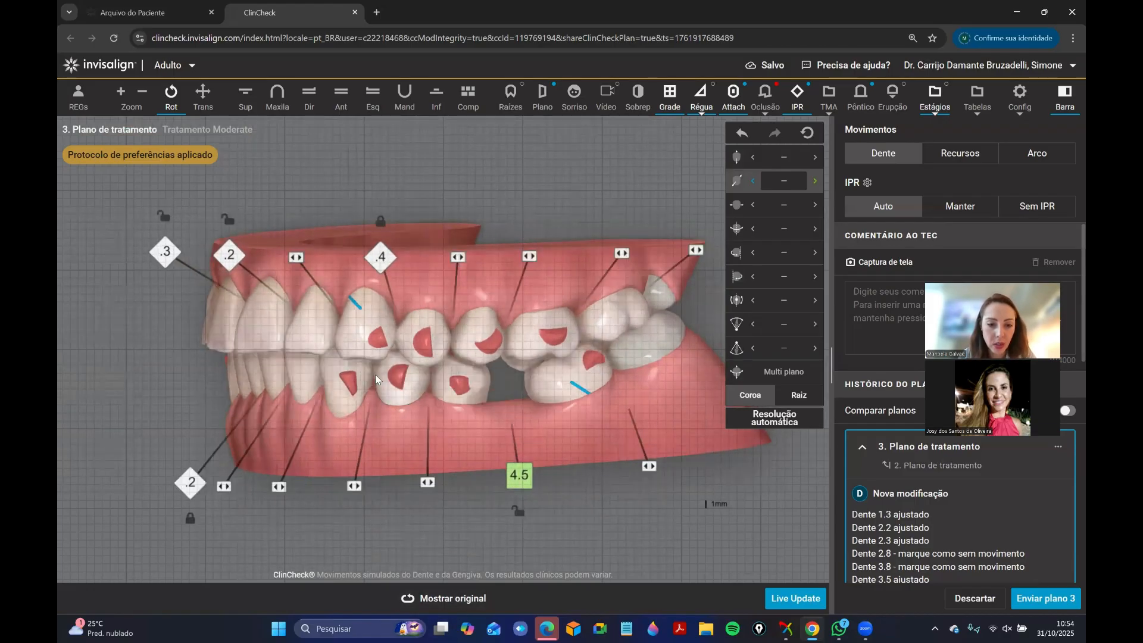
Examine tooth 3.5's movement values and position from the patient's left side and in the lower occlusal view.
left_click(442, 390)
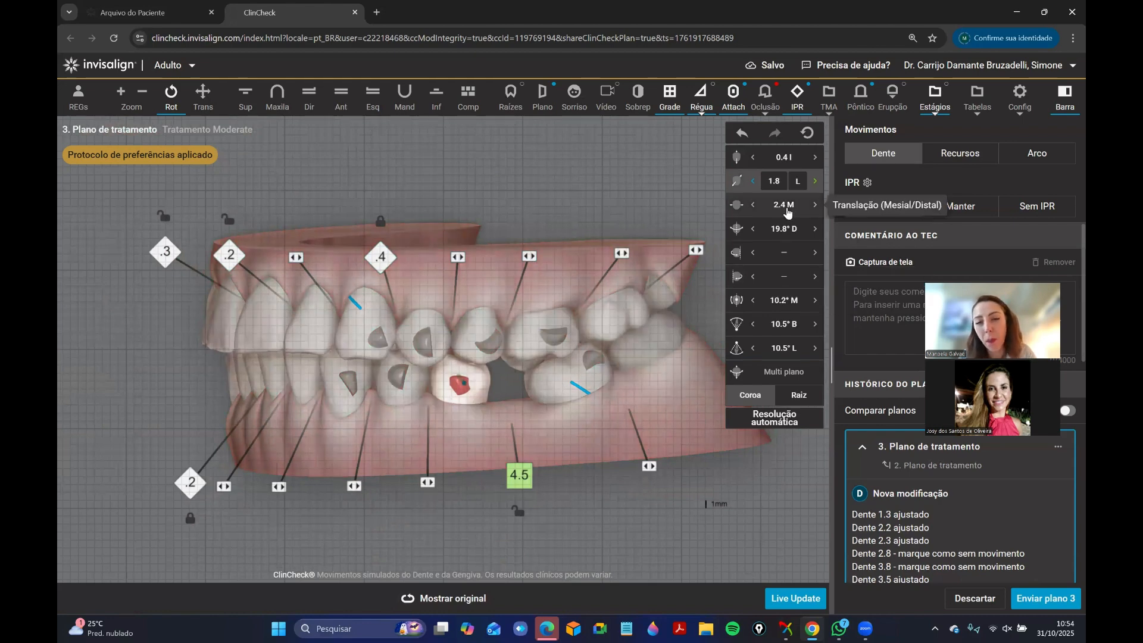
left_click(439, 444)
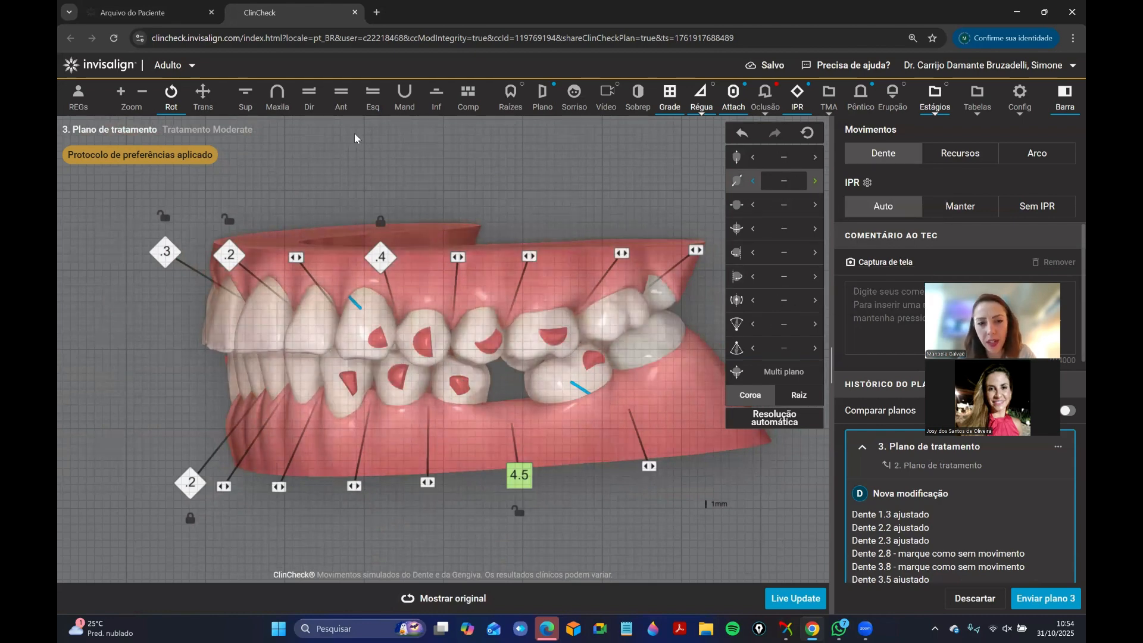
left_click(436, 98)
left_click(594, 421)
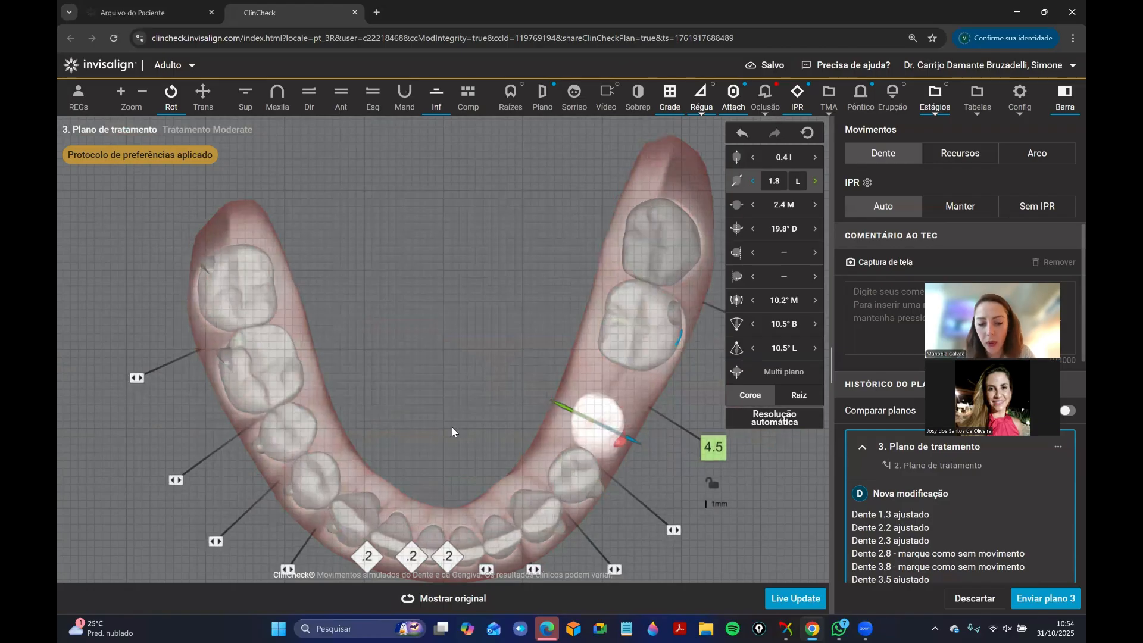
right_click_drag(451, 427, 455, 345)
left_click(510, 342)
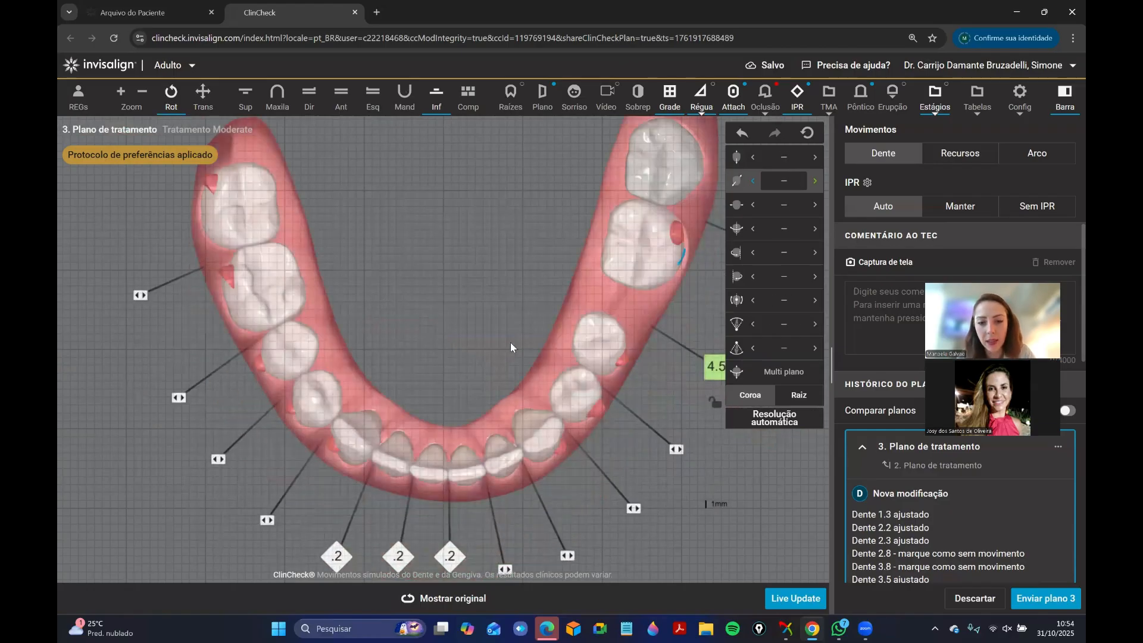
left_click(619, 327)
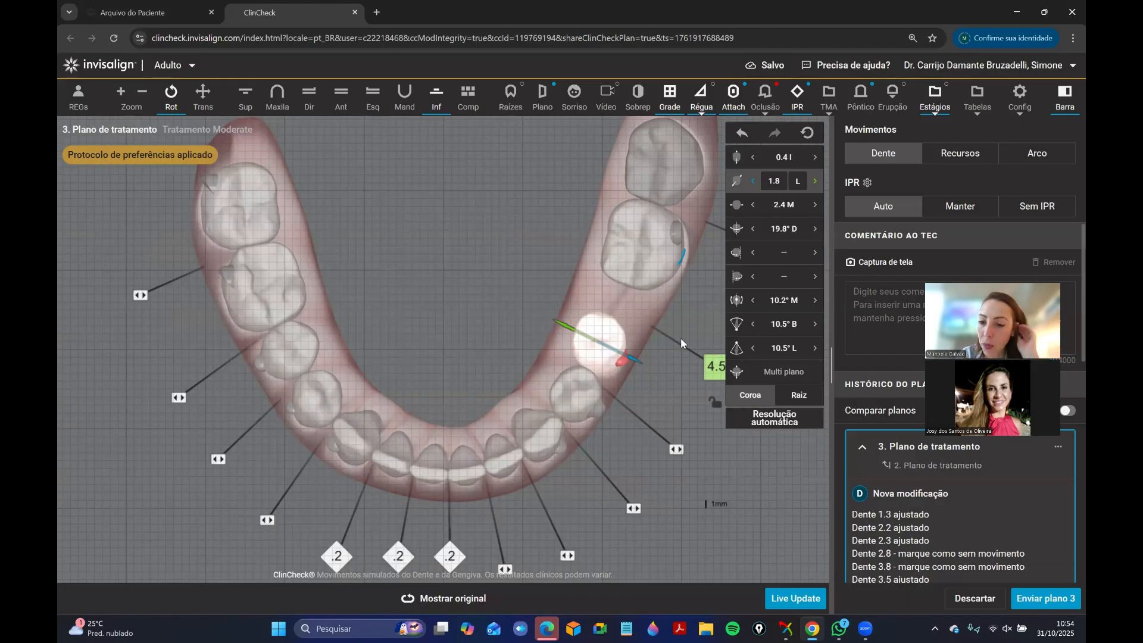
Adjust tooth 3.1's mesiodistal translation to 1.6 mm mesial in the anterior view.
left_click(341, 95)
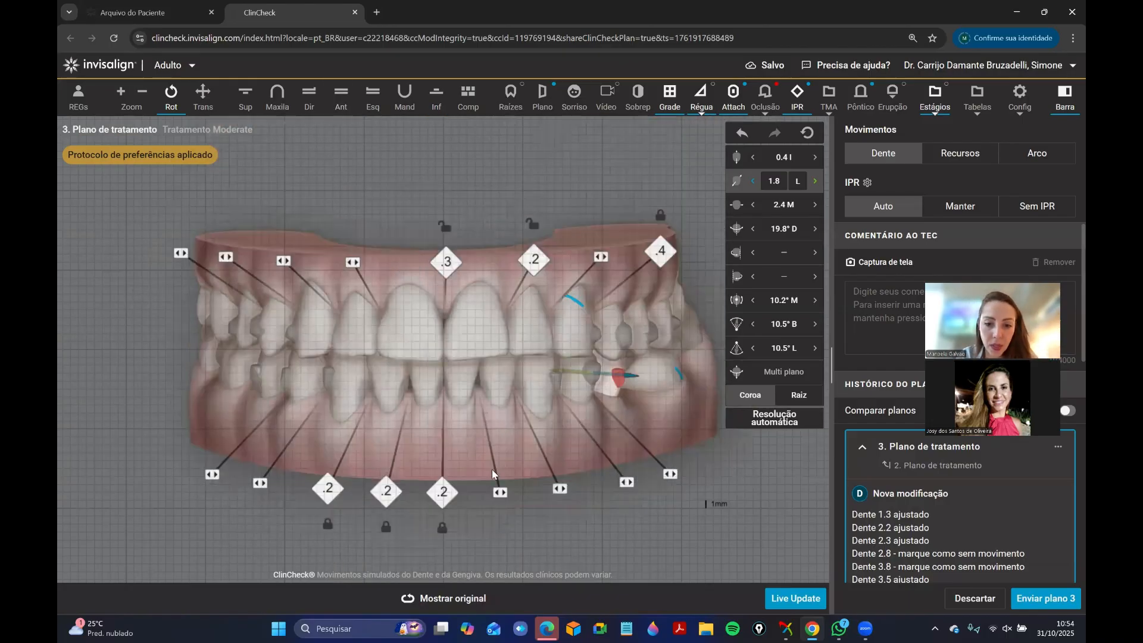
left_click(491, 469)
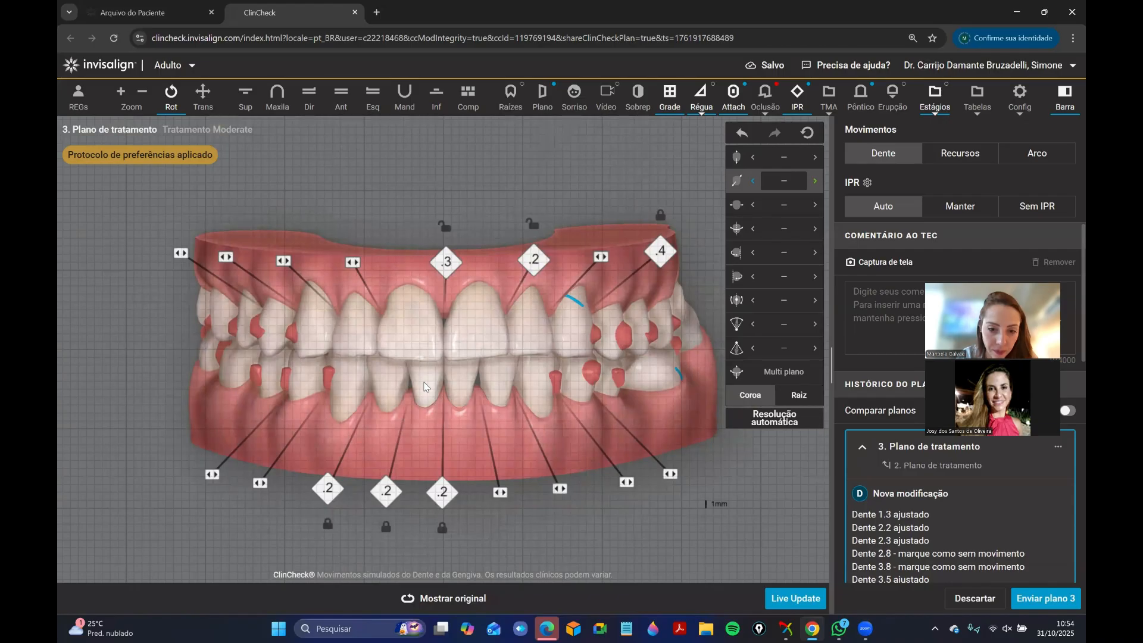
left_click(473, 349)
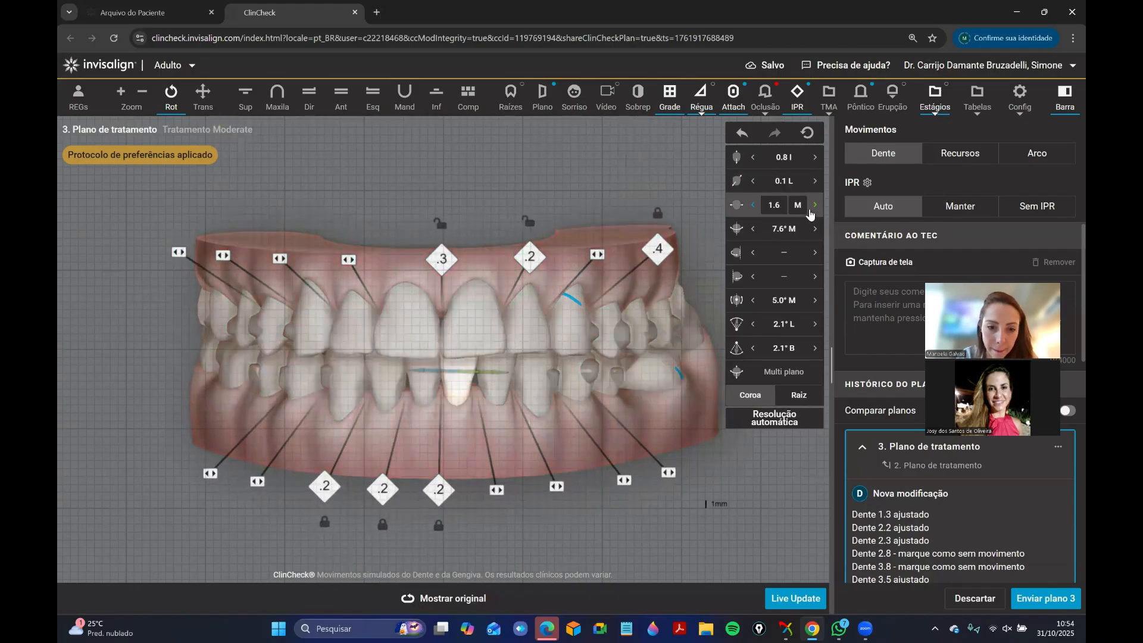
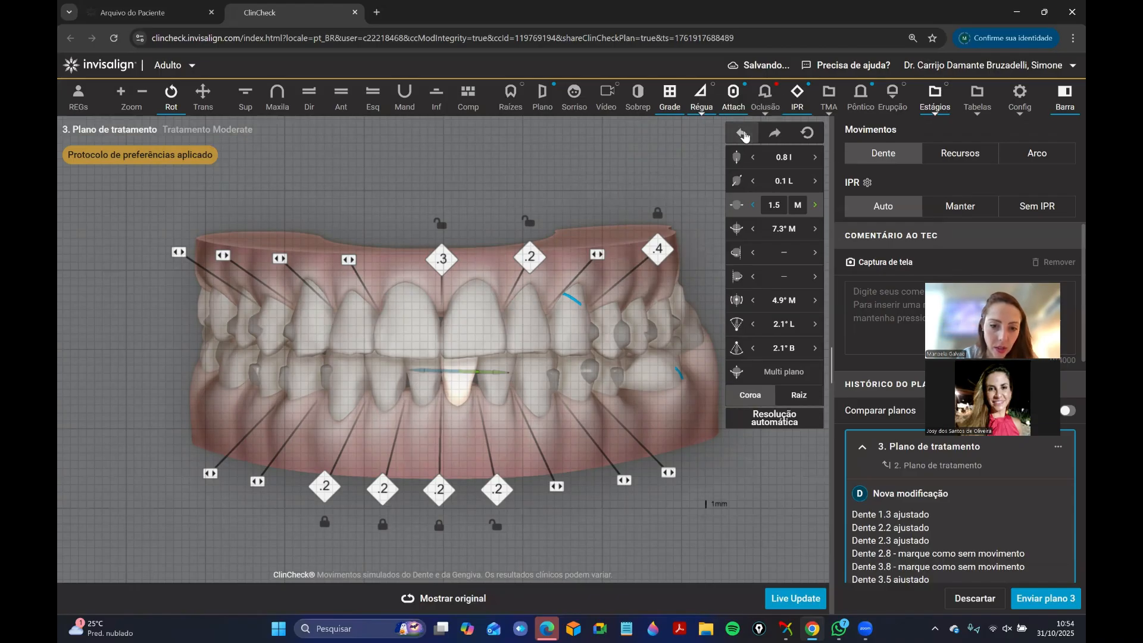
Readjust tooth 3.1's mesiodistal translation to 1.4 mm mesial.
left_click(744, 136)
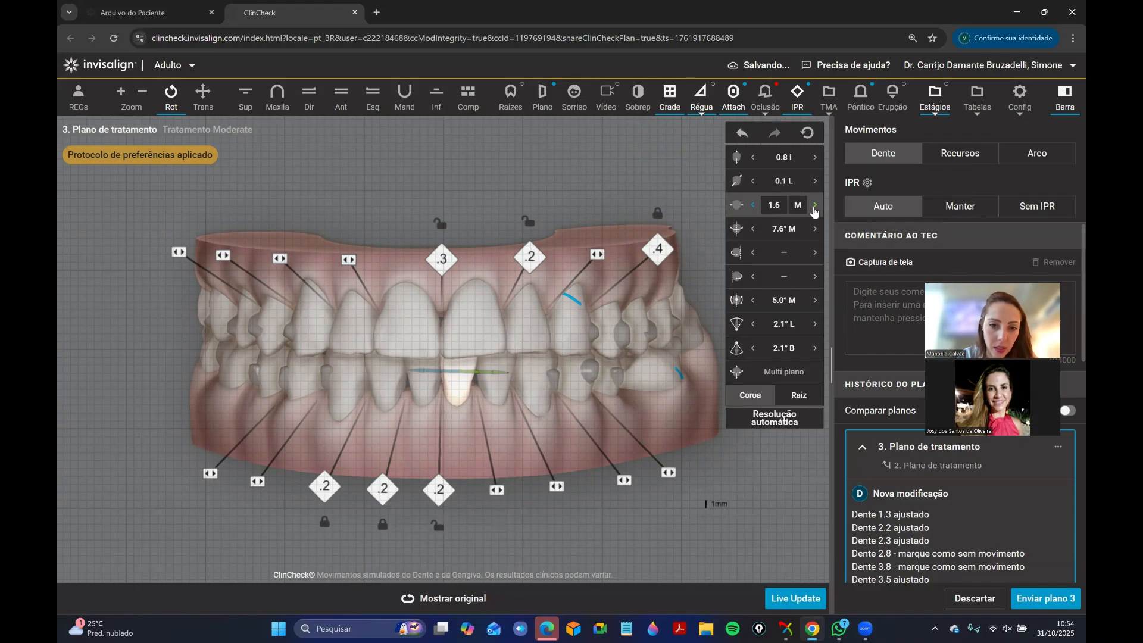
left_click(814, 206)
left_click(814, 206)
left_click_drag(584, 355, 458, 380)
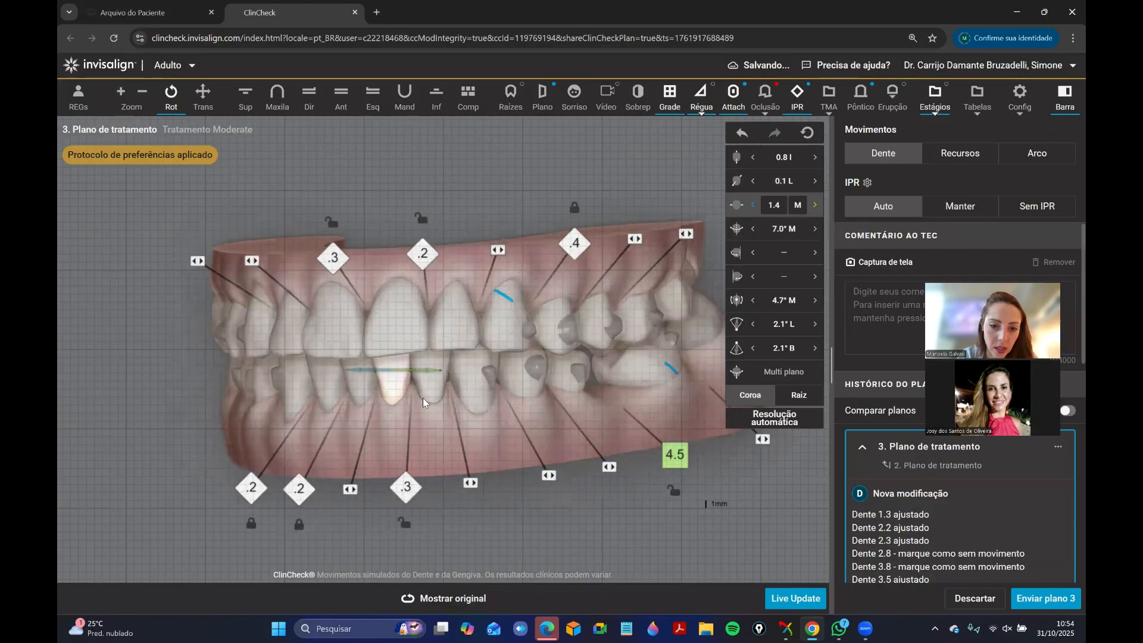
Move tooth 3.2 slightly distally with the mesiodistal translation and deselect the tooth.
left_click(422, 397)
left_click_drag(507, 465, 493, 468)
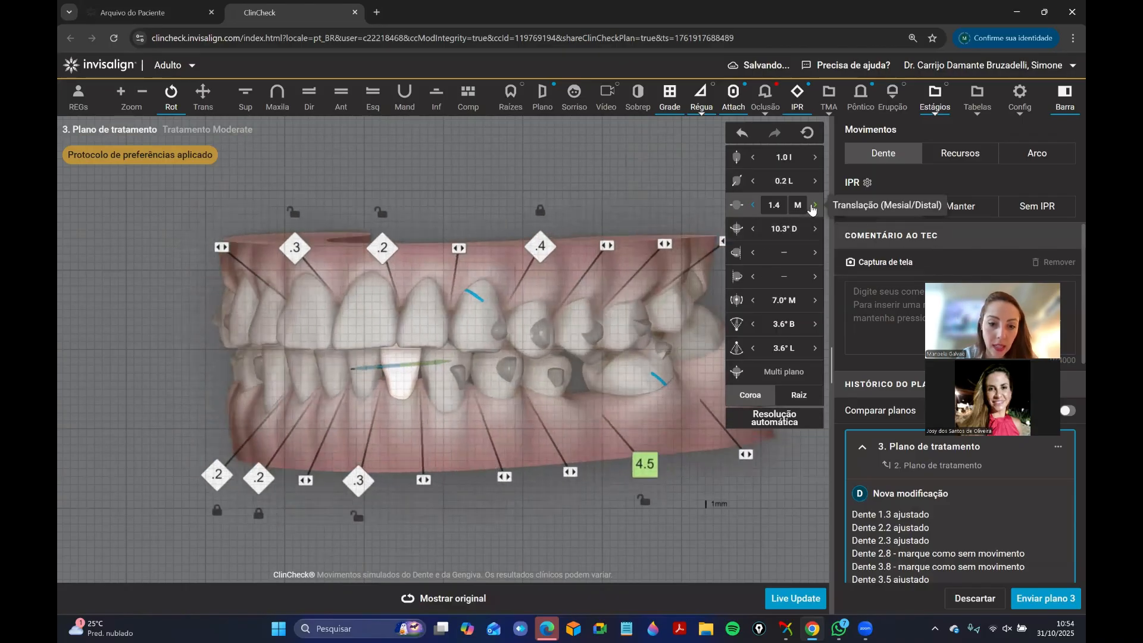
left_click(814, 206)
left_click(813, 209)
left_click(466, 394)
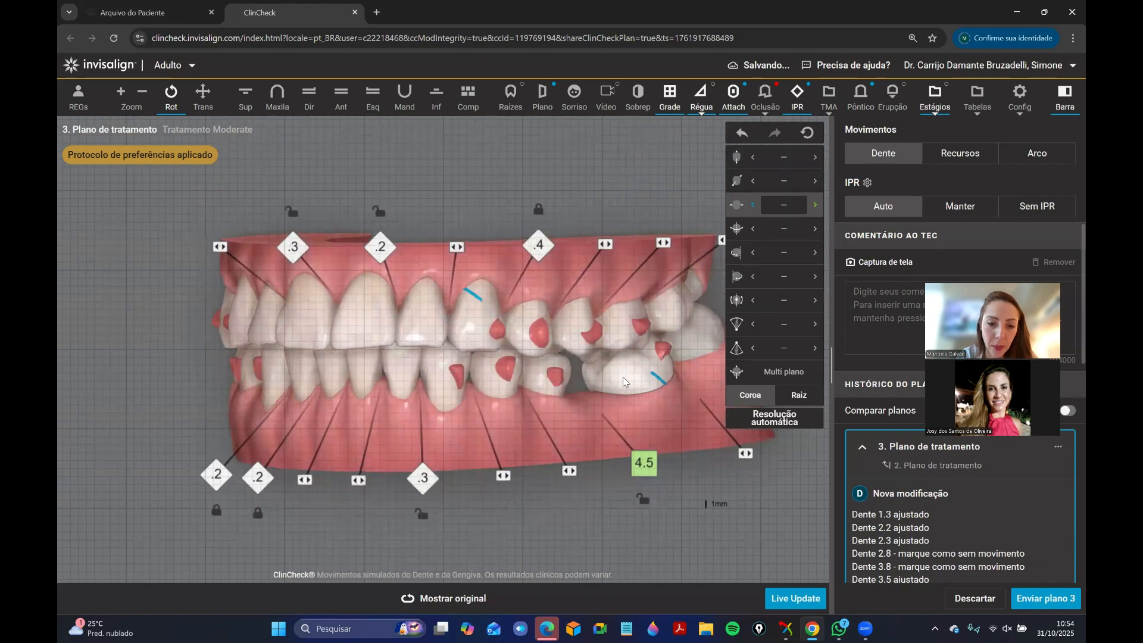
Remove the IPR between teeth 3.2 and 3.3, and check tooth 3.5's movement values.
left_click_drag(466, 394, 434, 391)
right_click(363, 385)
left_click(375, 410)
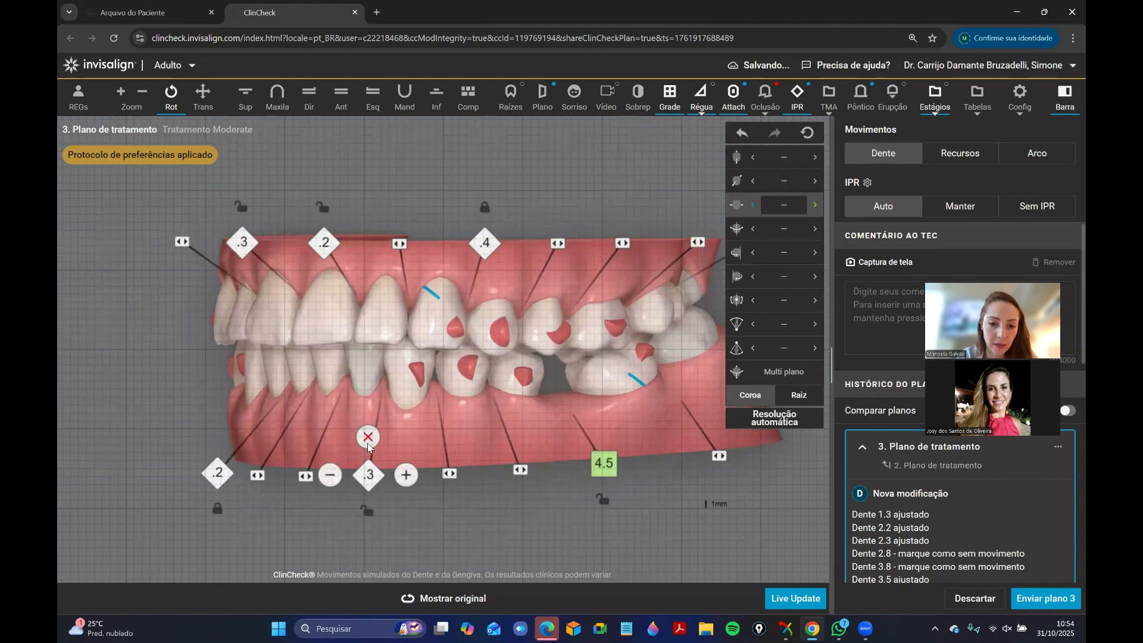
left_click(535, 384)
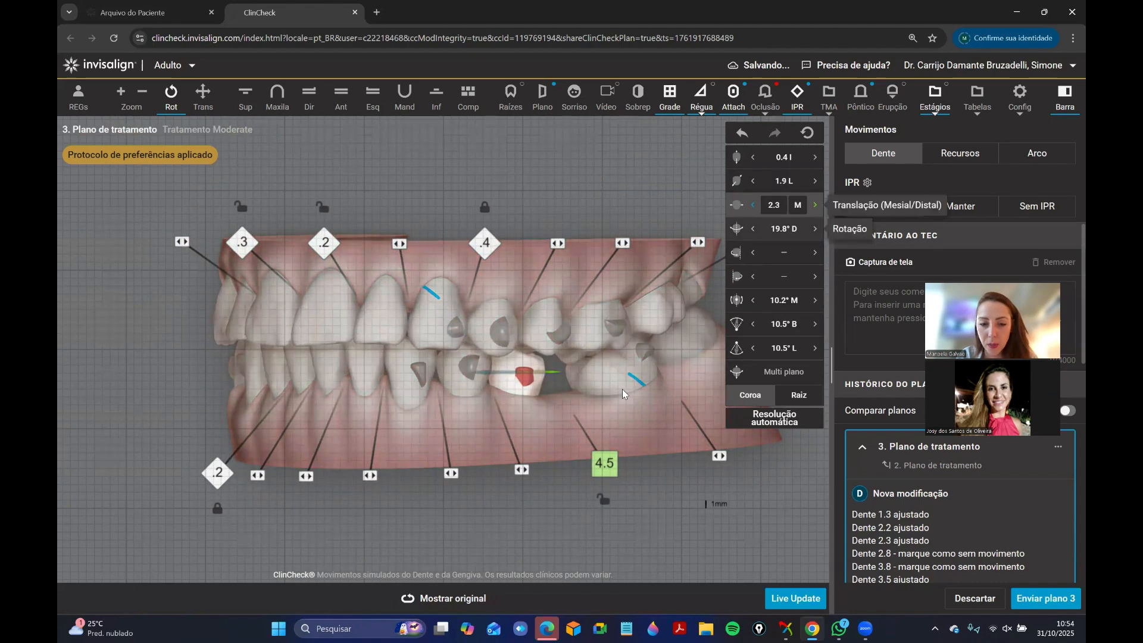
left_click_drag(387, 456, 451, 393)
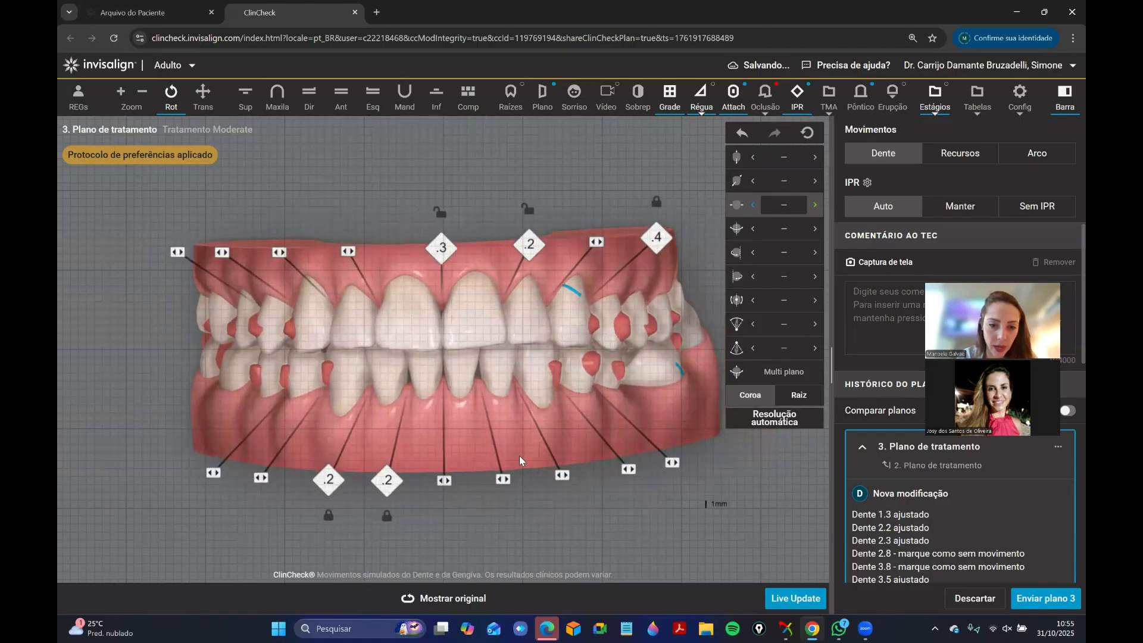
Remove the 0.2 mm IPR between teeth 2.1 and 2.2.
left_click_drag(561, 381, 499, 380)
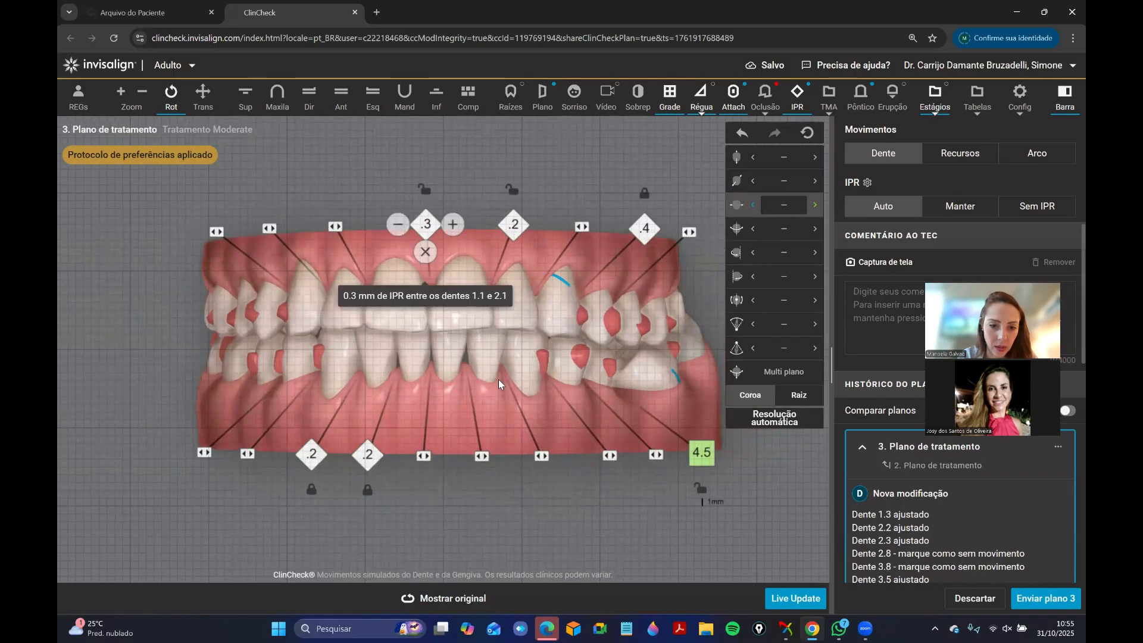
left_click_drag(462, 535, 448, 503)
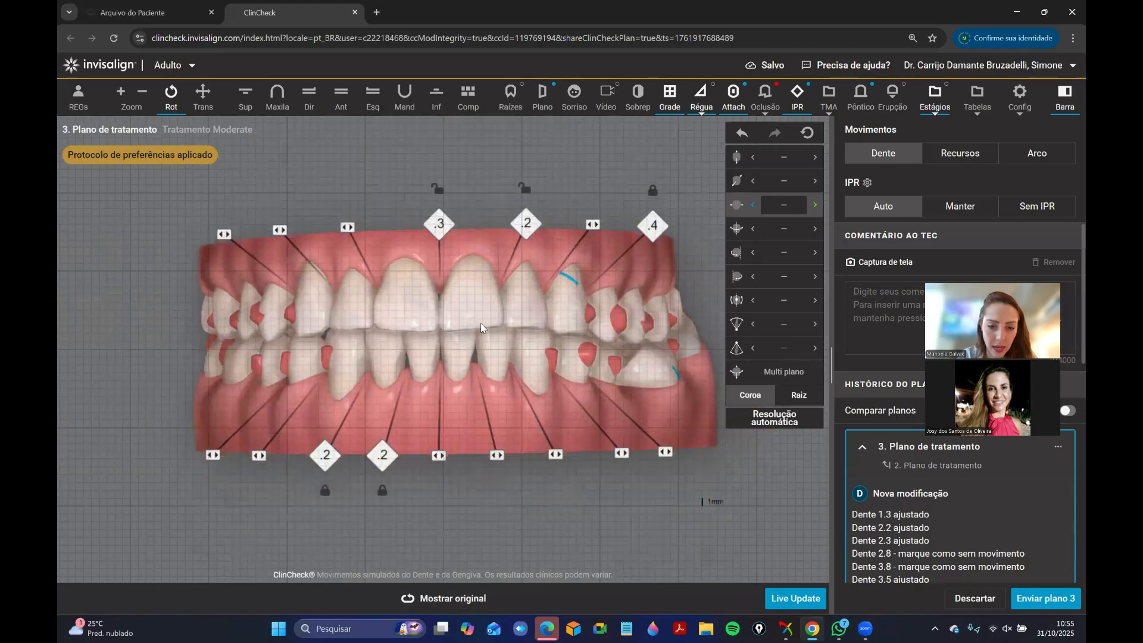
left_click_drag(480, 323, 452, 224)
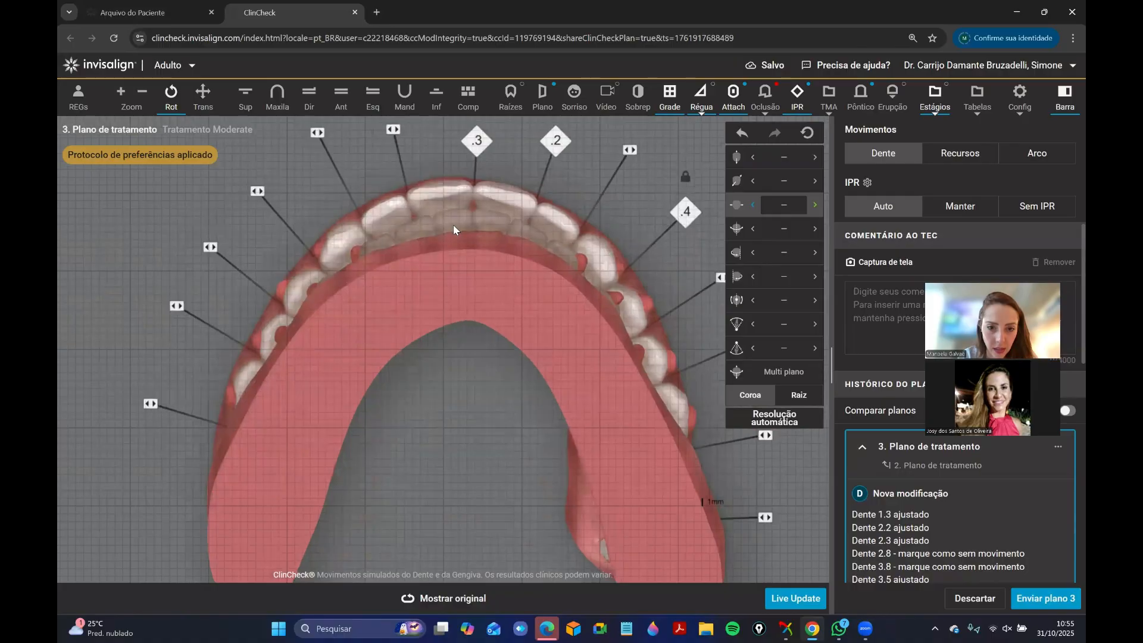
left_click_drag(411, 260, 436, 254)
mouse_move(547, 154)
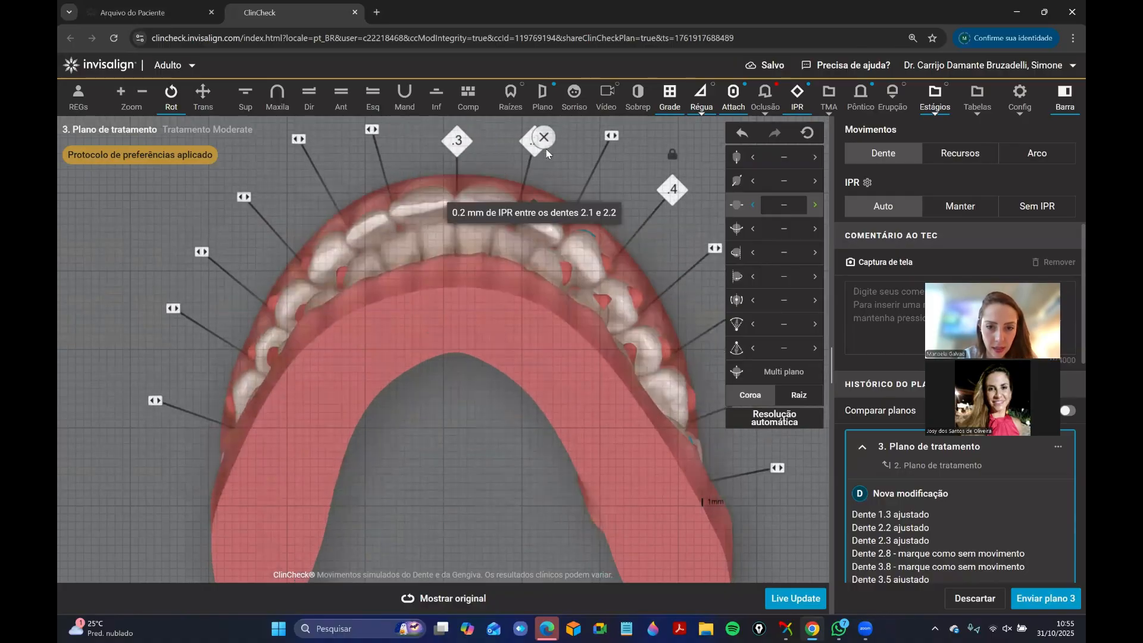
left_click_drag(545, 147, 447, 365)
Compare the modified plan with the original from the front and the patient's left side.
left_click(456, 605)
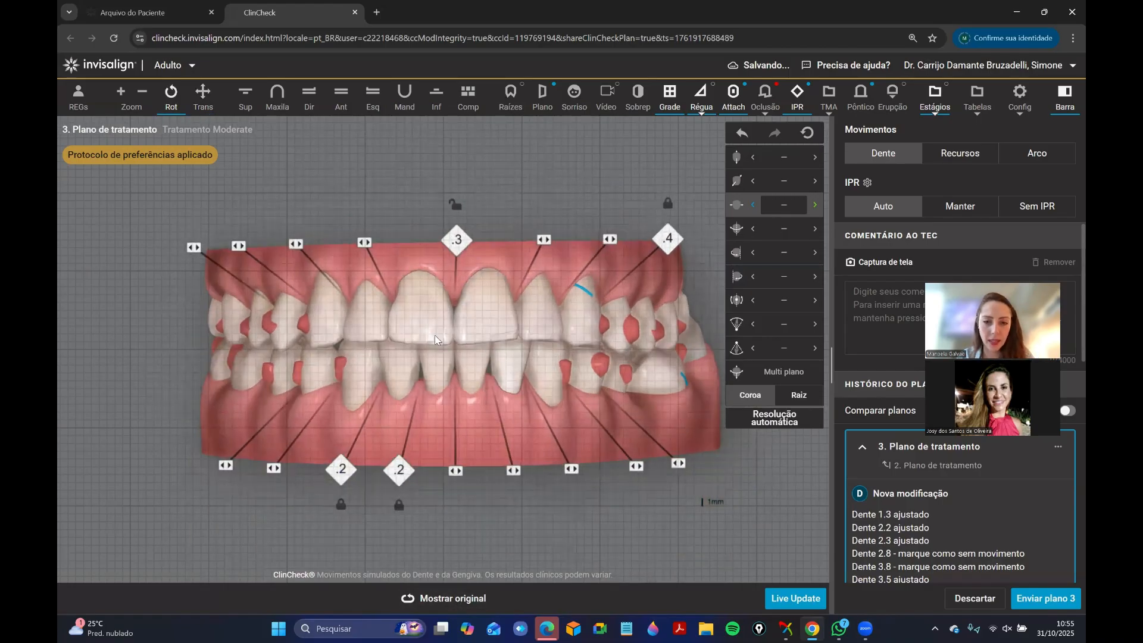
mouse_move(435, 336)
left_mouse_down()
mouse_move(438, 377)
mouse_move(422, 389)
left_mouse_up()
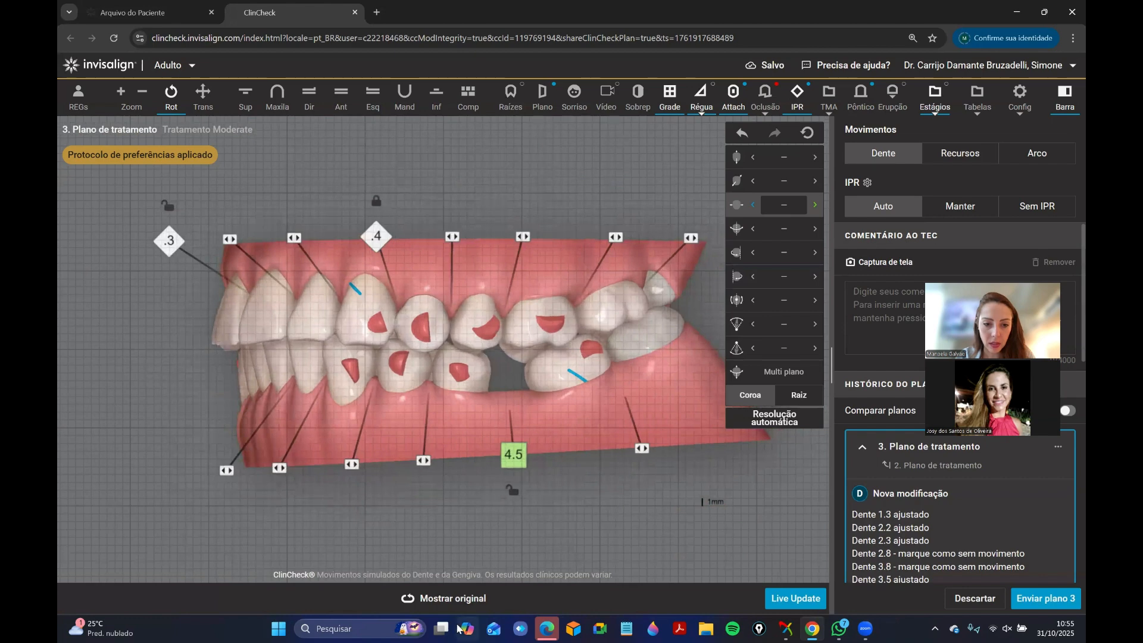
left_click(445, 597)
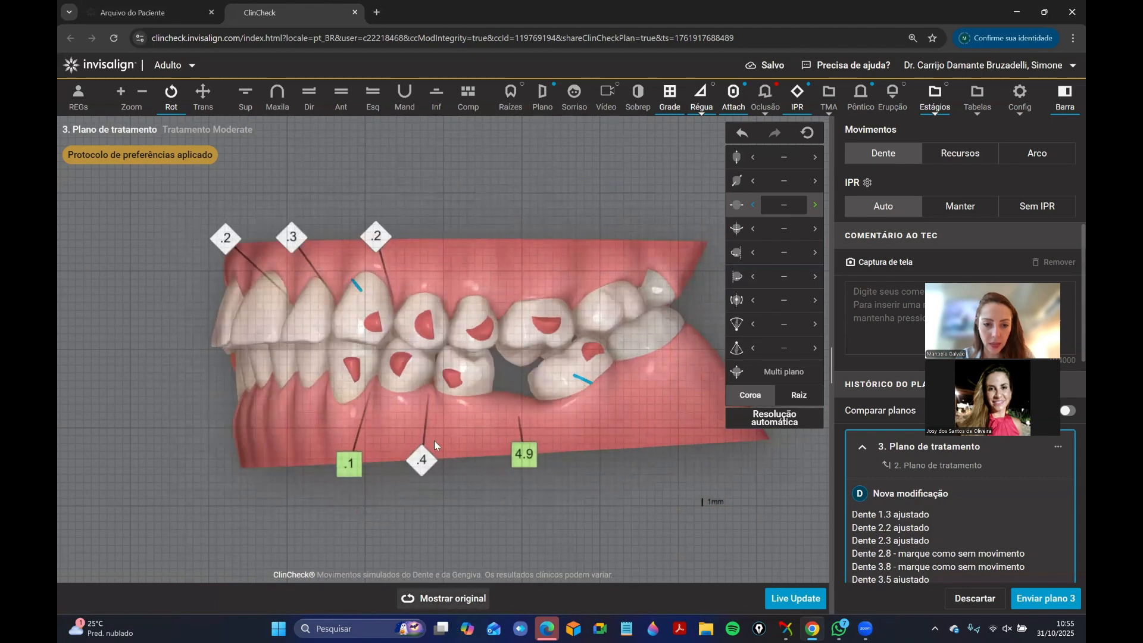
left_click_drag(432, 444, 652, 355)
left_click(460, 597)
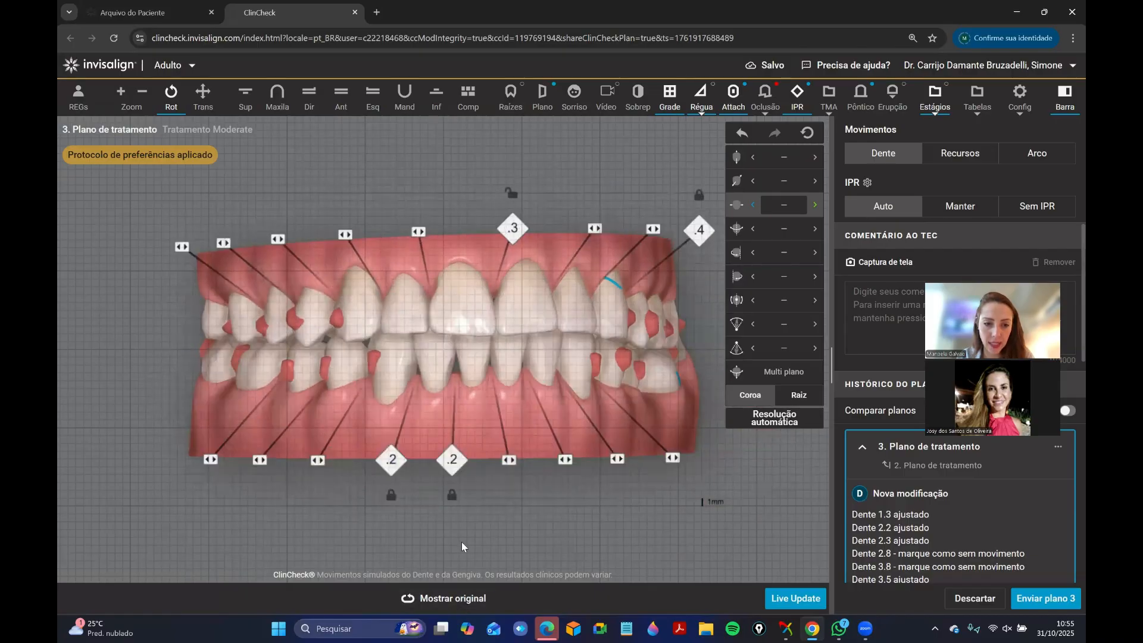
Compare the modified plan with the original on the patient's right side, focusing on the posterior occlusion.
left_click_drag(356, 351, 330, 328)
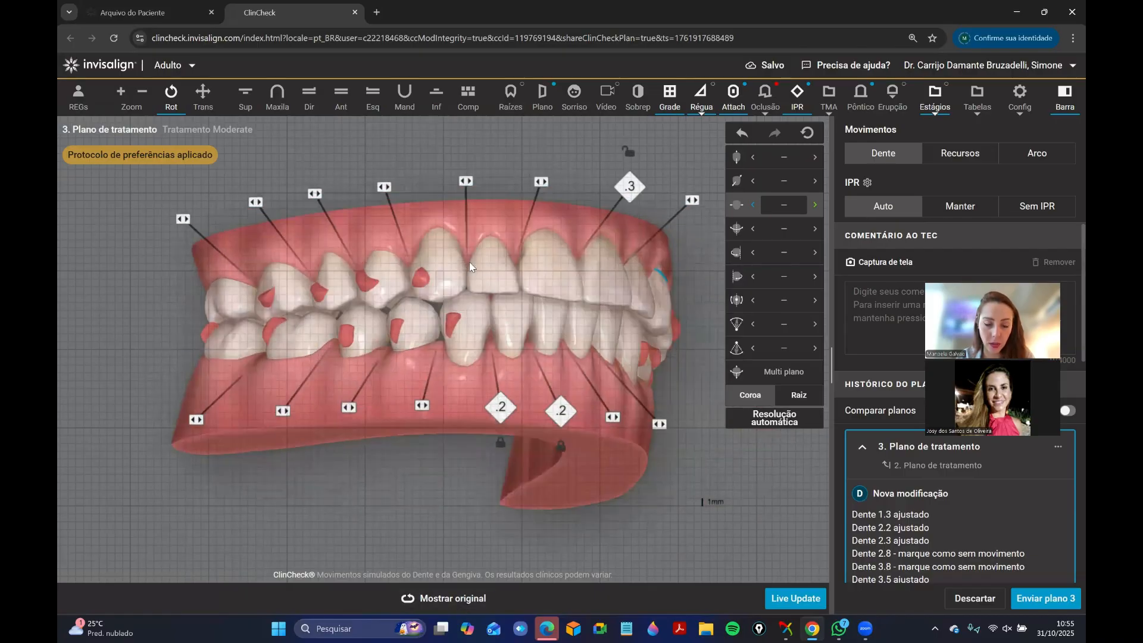
left_click(448, 607)
scroll(376, 362, "up", 1)
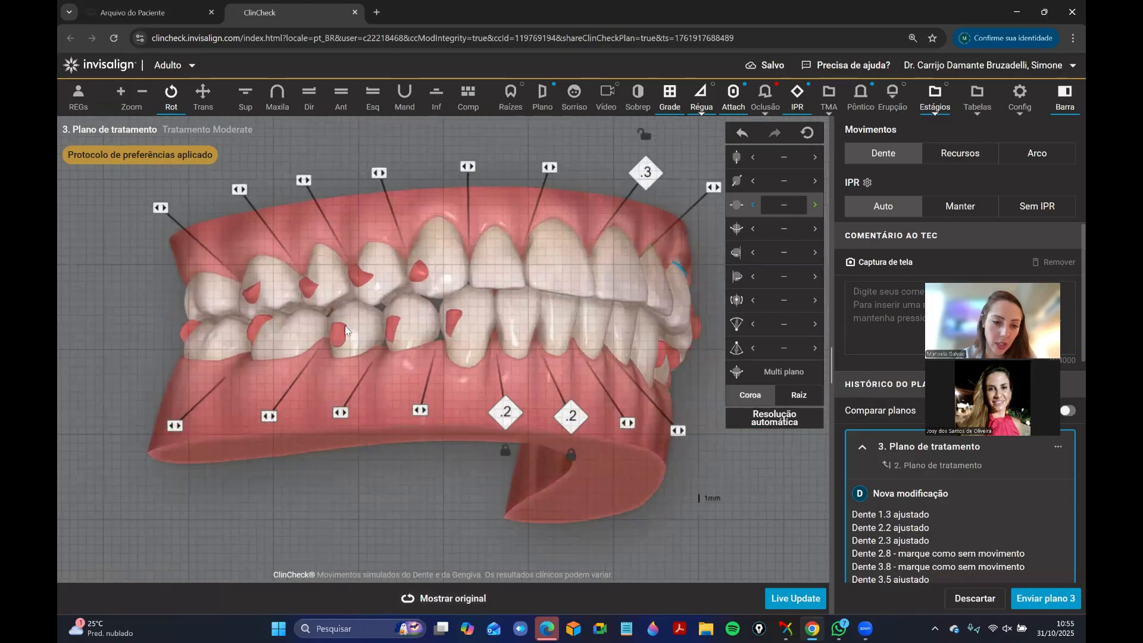
left_click_drag(378, 364, 340, 369)
left_click(453, 597)
left_click(431, 608)
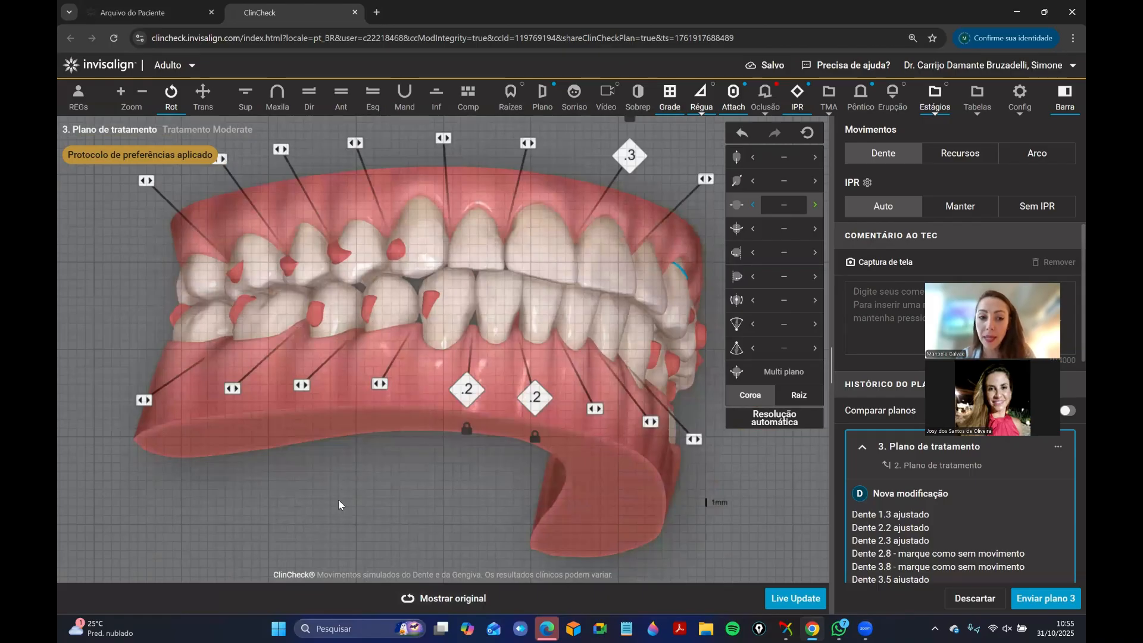
left_click(483, 610)
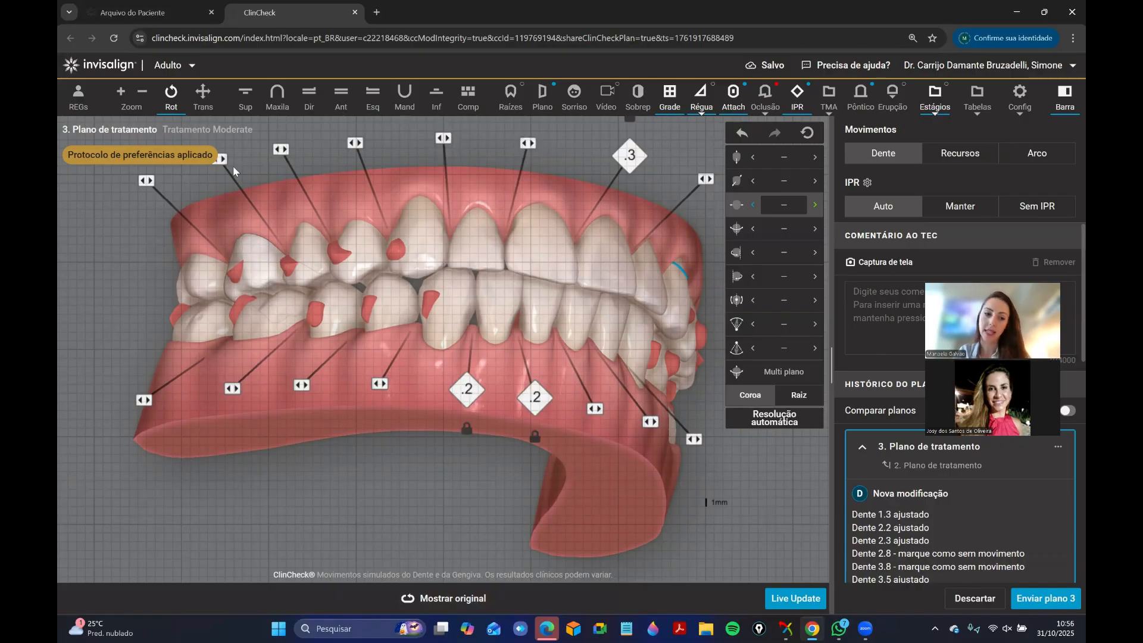
Compare the modified and original plans in the lower occlusal view and from the patient's right side.
left_click(436, 96)
left_click_drag(456, 393, 279, 305)
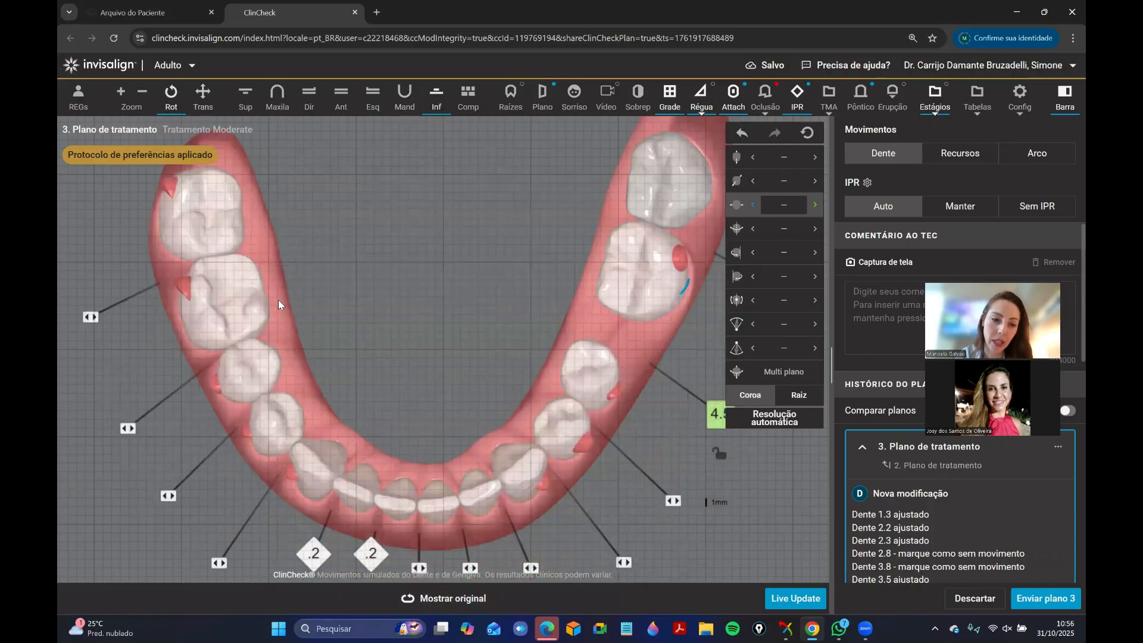
left_click(450, 593)
left_click_drag(349, 116, 506, 358)
left_click(458, 597)
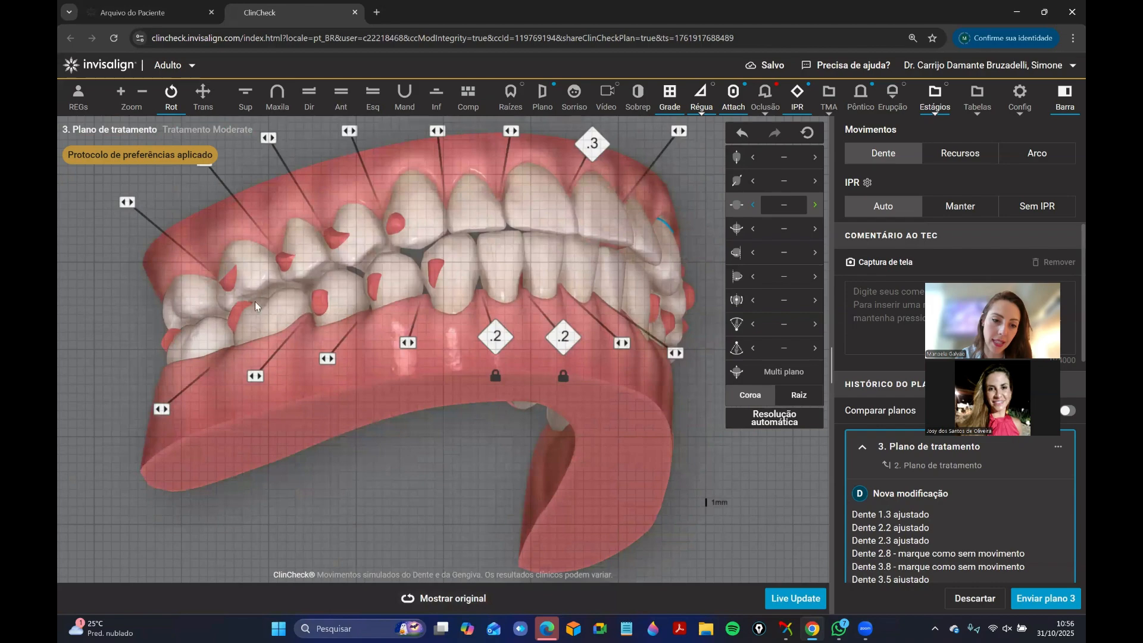
Recheck the differences between the modified and original plans on the patient's right and left sides.
left_click_drag(259, 300, 243, 321)
left_click(479, 594)
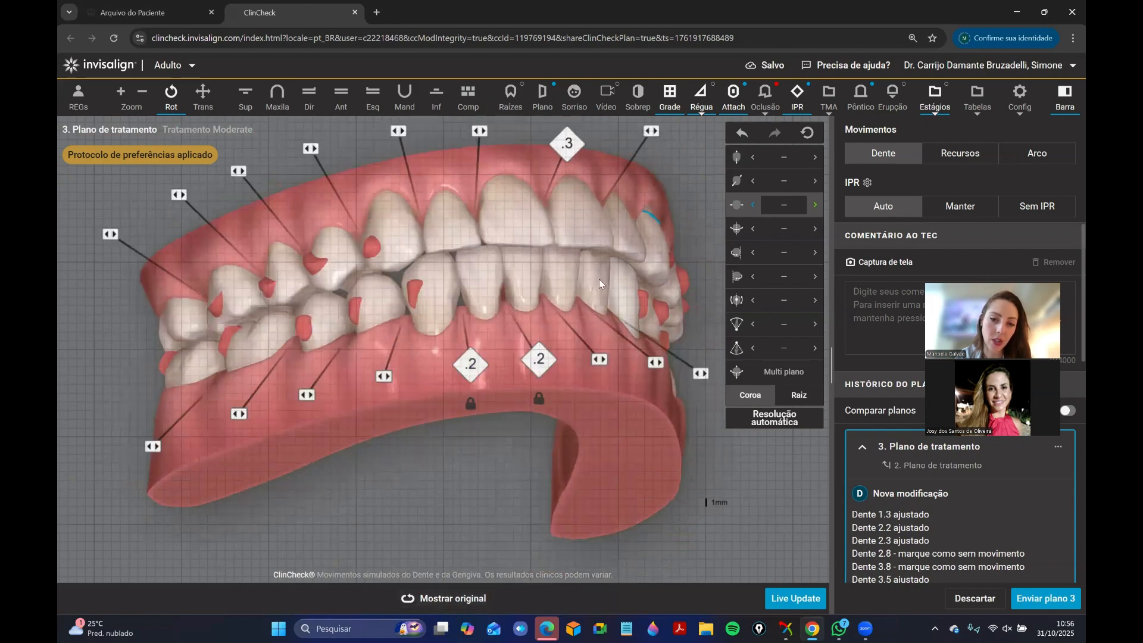
left_click_drag(599, 280, 502, 364)
left_click(454, 601)
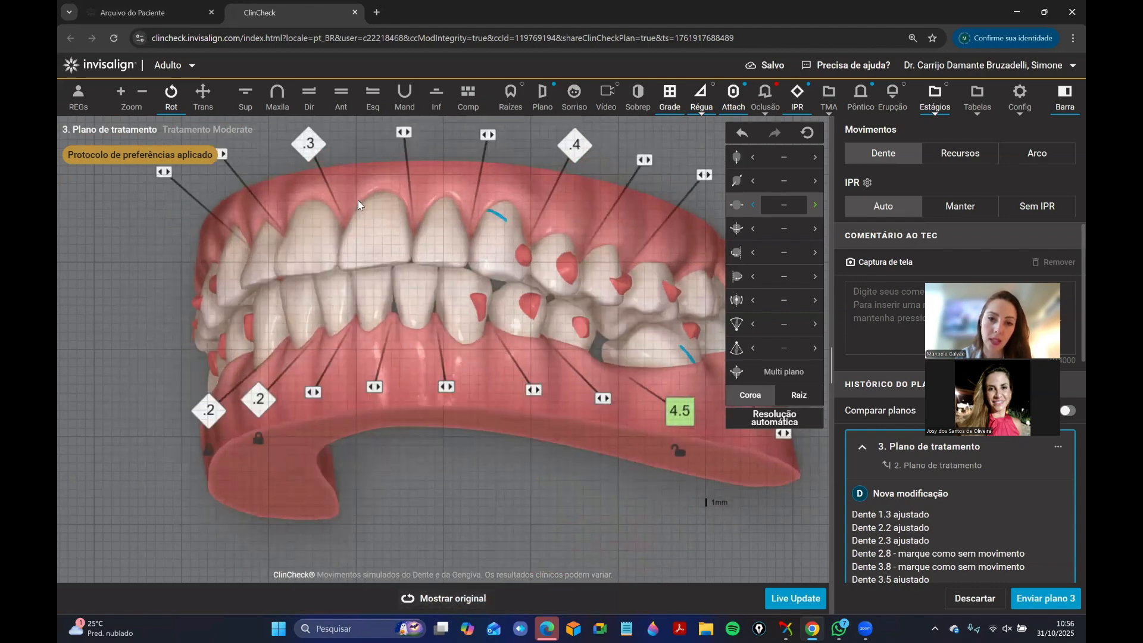
Move teeth 4.6 and 4.7 together lingually in the lower occlusal view, then deselect them.
left_click(437, 95)
left_click(254, 351)
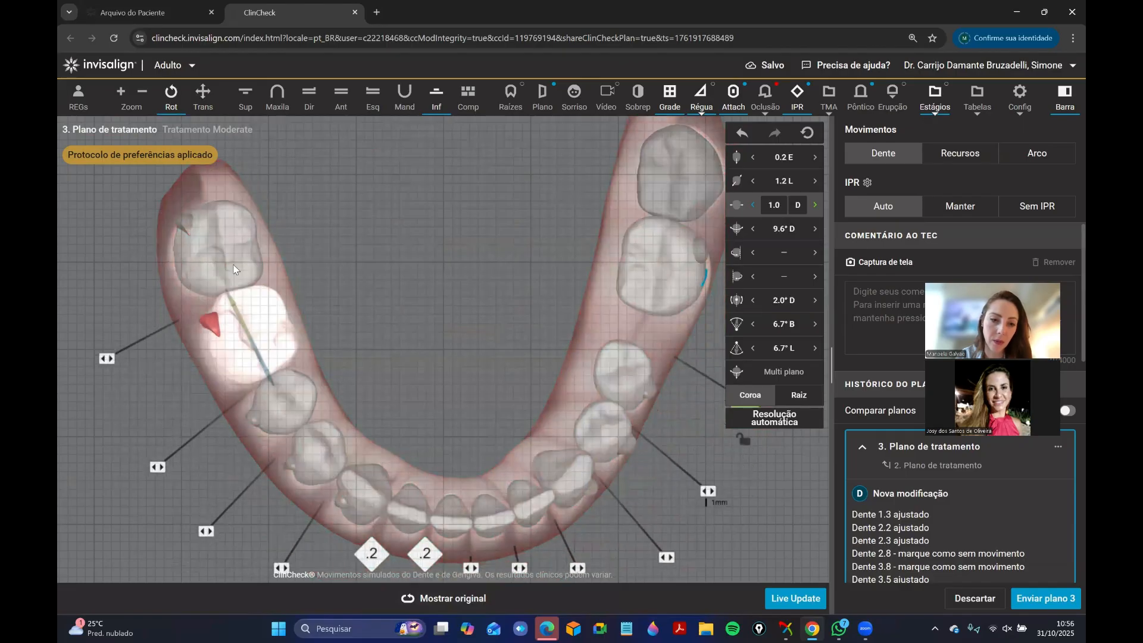
left_click(229, 253)
left_click(277, 337, "ctrl")
left_click_drag(427, 340, 411, 360)
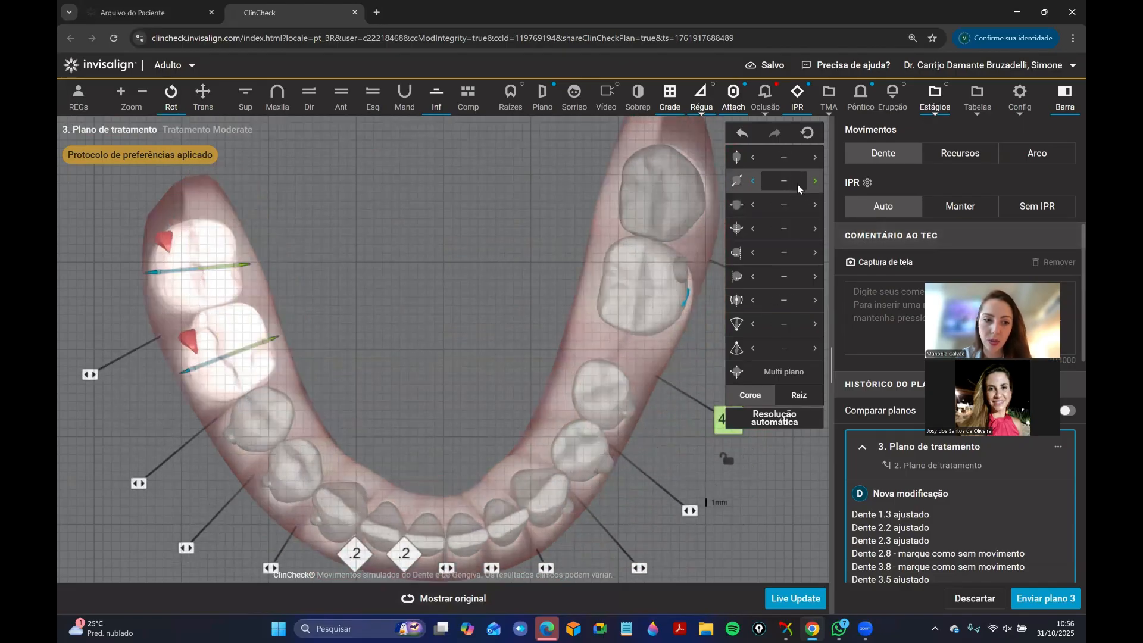
left_click(815, 181)
left_click(815, 181)
left_click(815, 181)
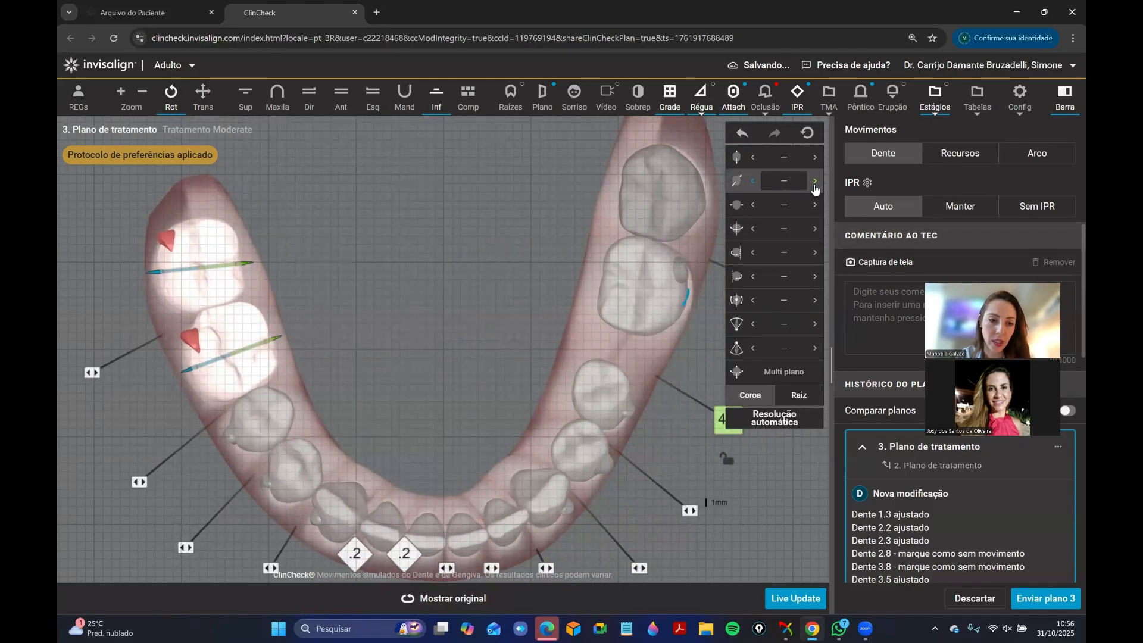
left_click(815, 181)
left_click(814, 181)
left_click(815, 181)
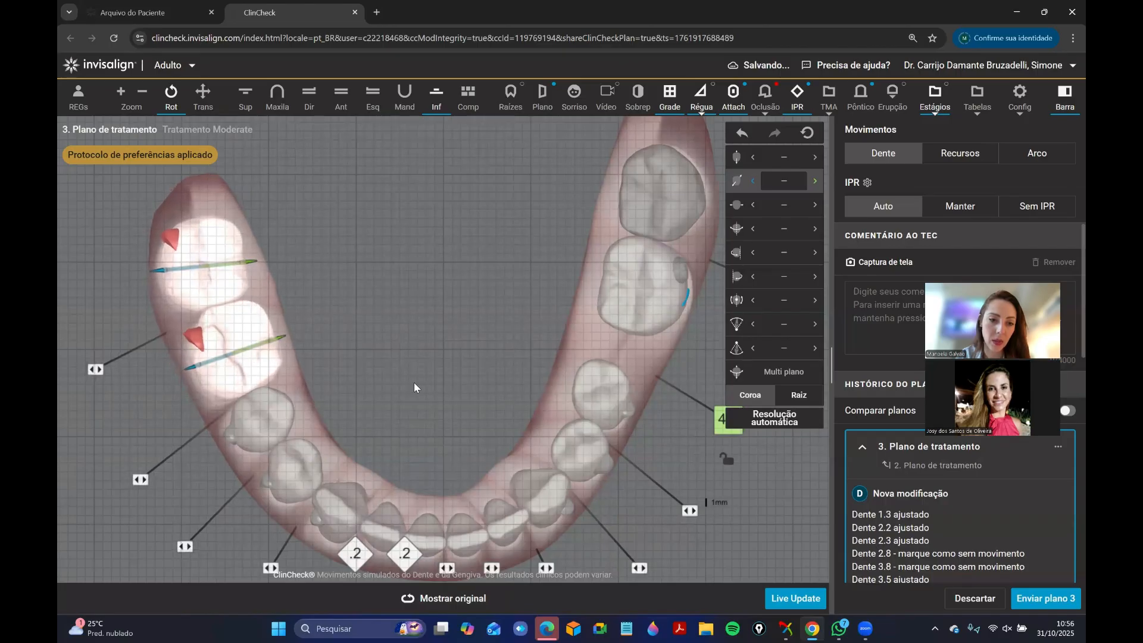
left_click(413, 382)
Set tooth 3.7's buccolingual translation to 1.6 mm lingual and deselect the tooth.
left_click(633, 296)
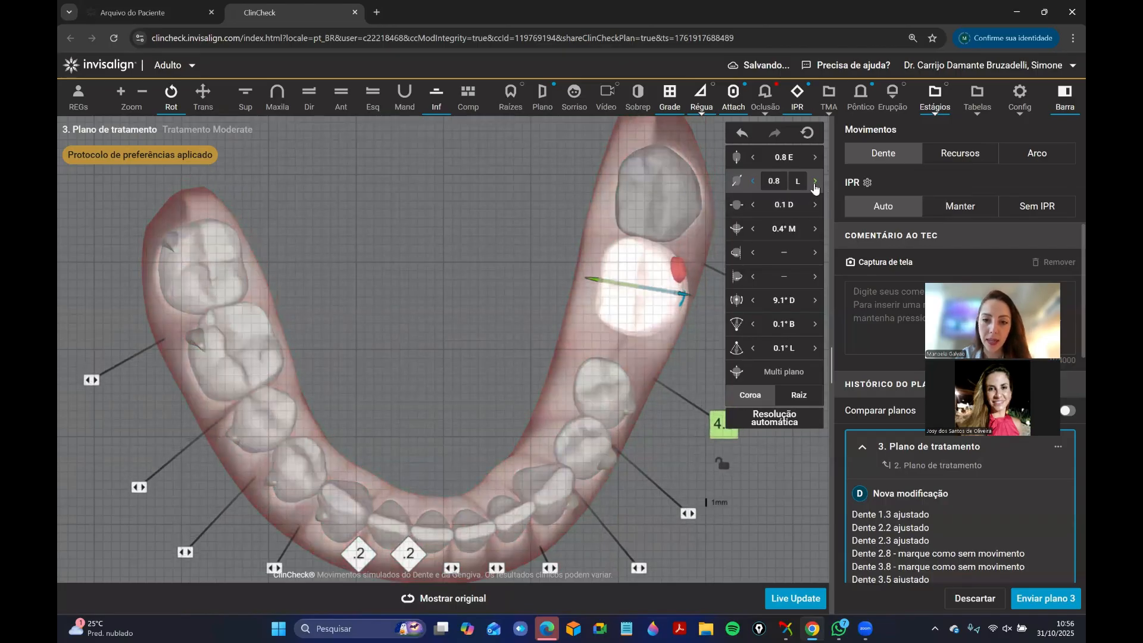
left_click(815, 181)
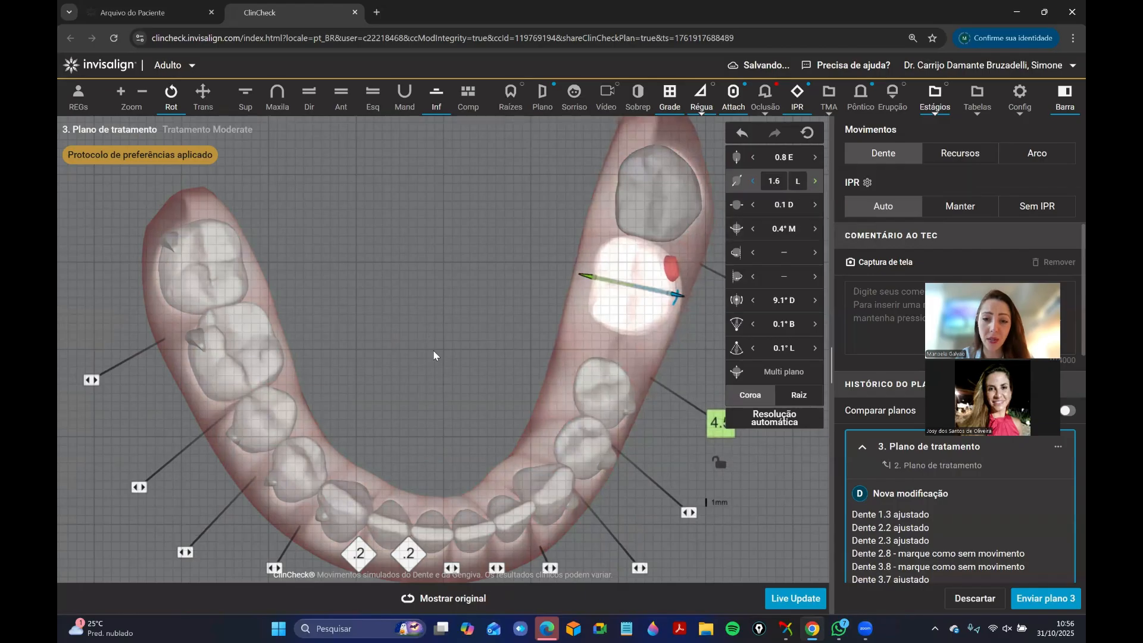
left_click(370, 360)
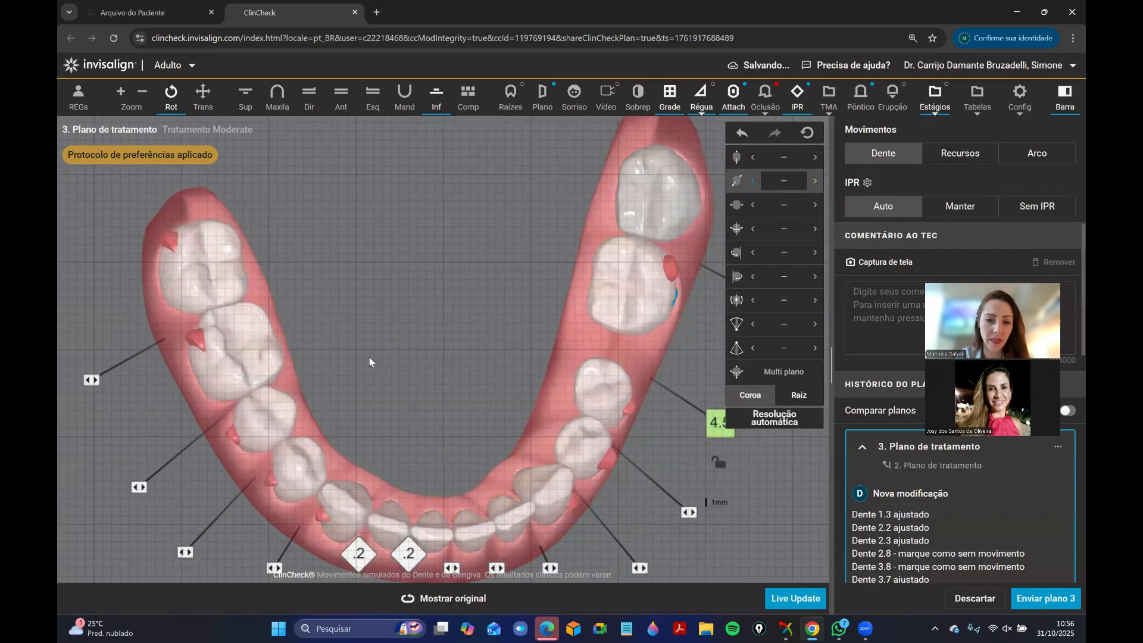
Select upper molars 1.6 and 1.7 together and translate them buccally, working from the patient's right side.
left_click(334, 110)
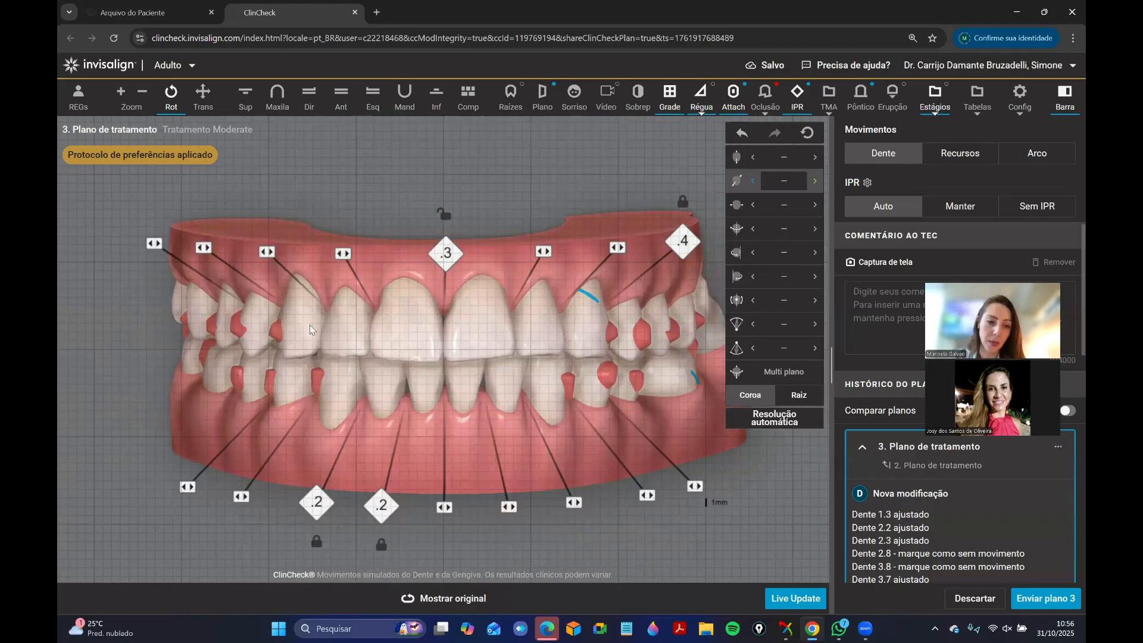
left_click_drag(92, 451, 189, 437)
left_click(287, 277)
left_click(243, 283, "ctrl")
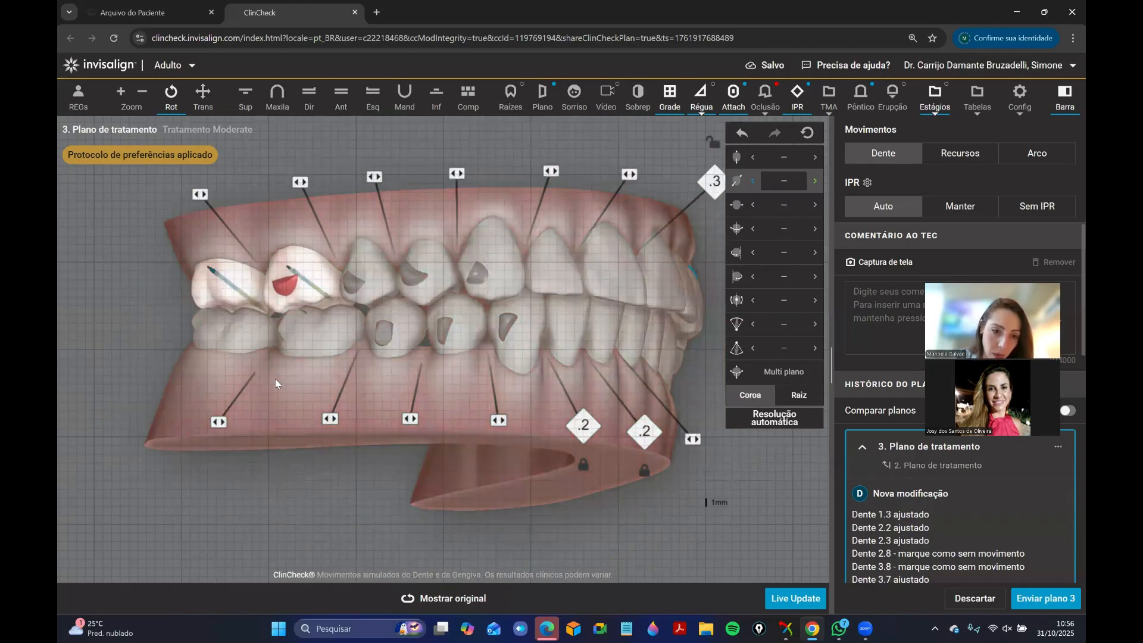
left_click_drag(275, 379, 262, 391)
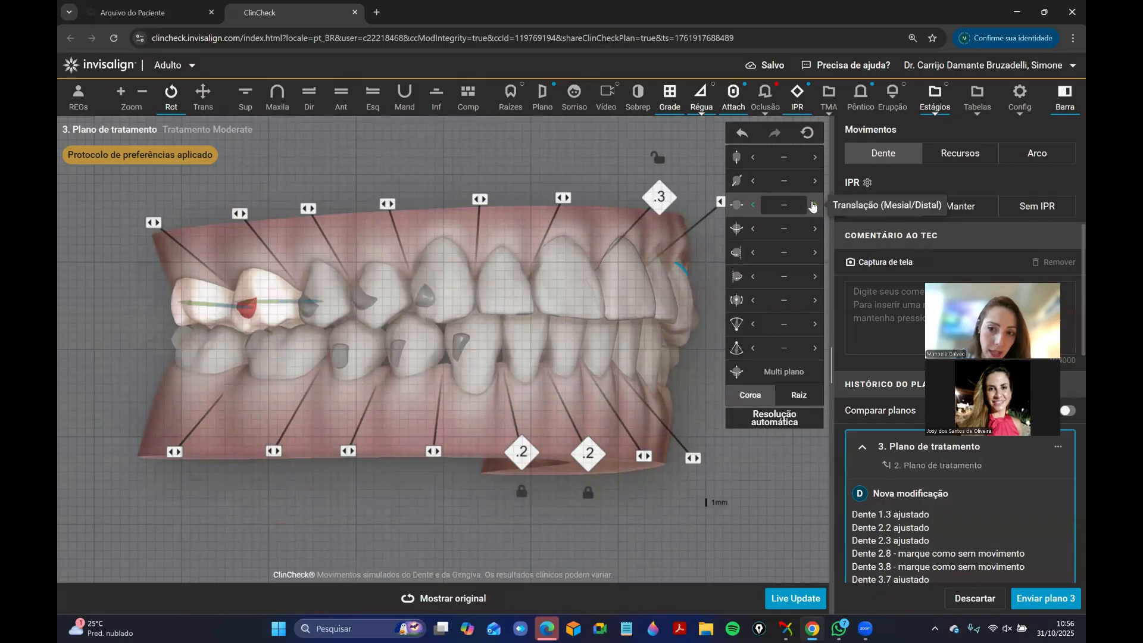
left_click_drag(357, 322, 326, 334)
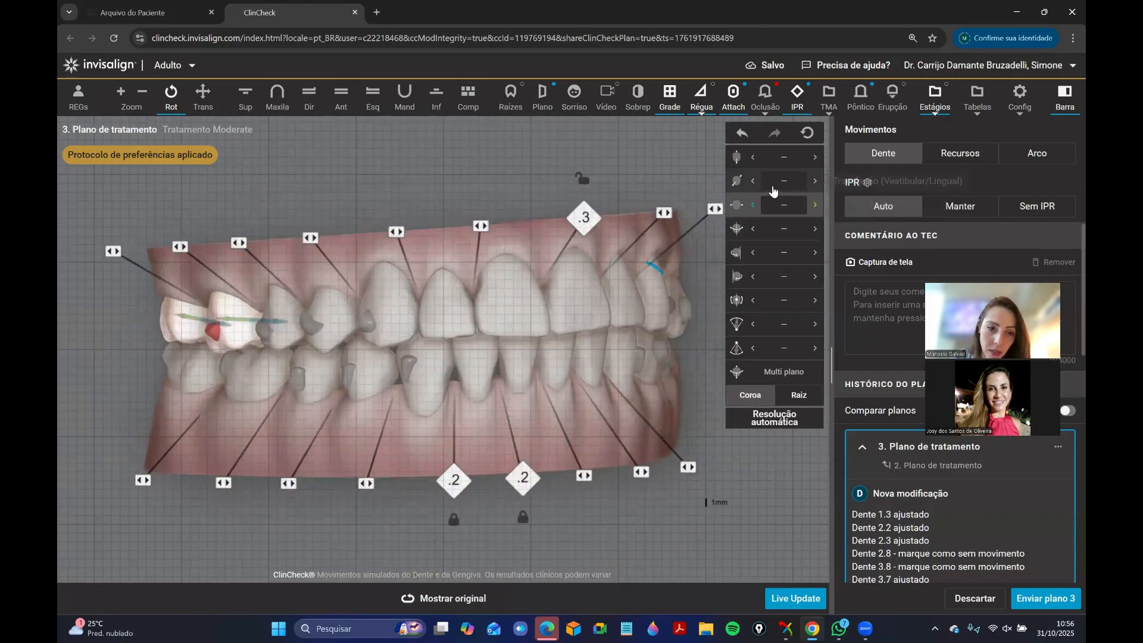
left_click(754, 182)
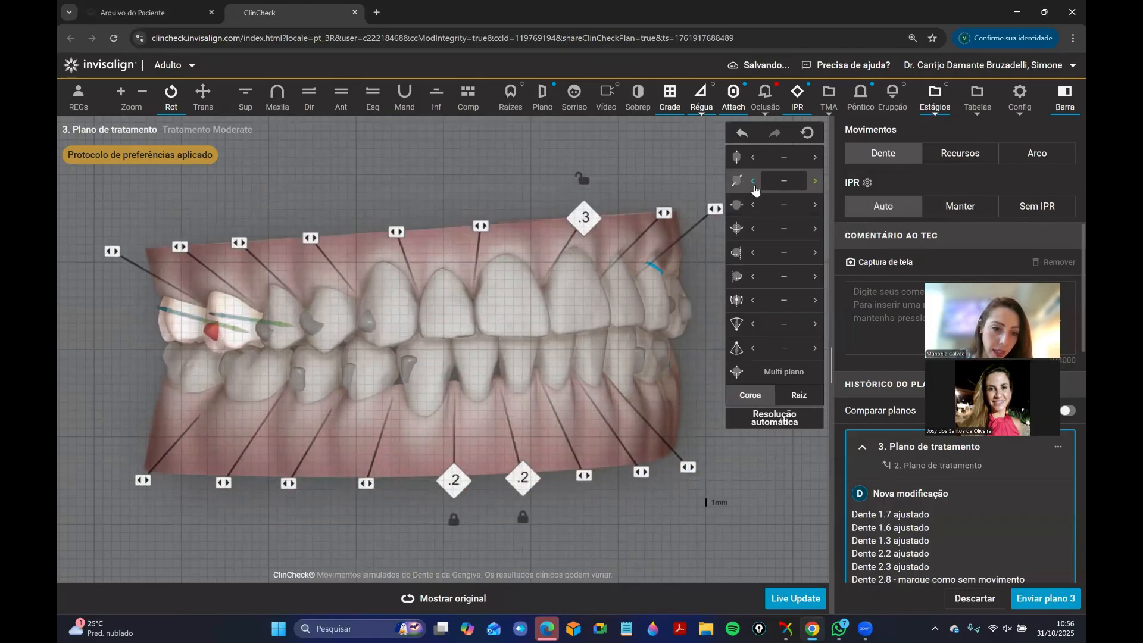
Add buccal root torque to teeth 1.6 and 1.7 together and check their occlusal contacts in the upper occlusal view.
left_click_drag(280, 381, 250, 378)
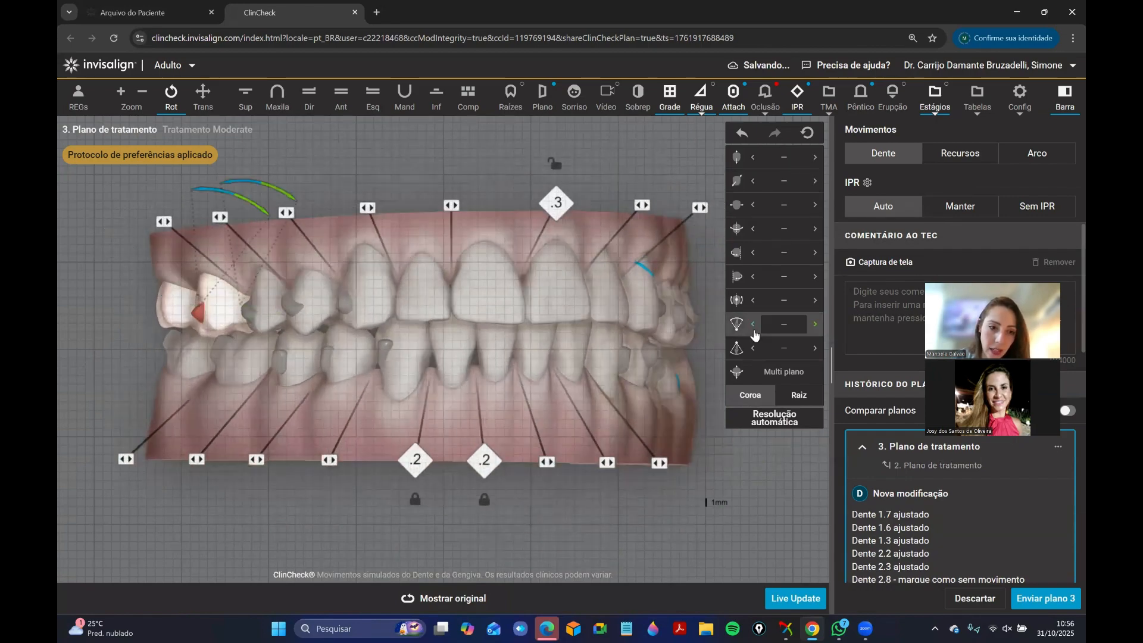
left_click(755, 335)
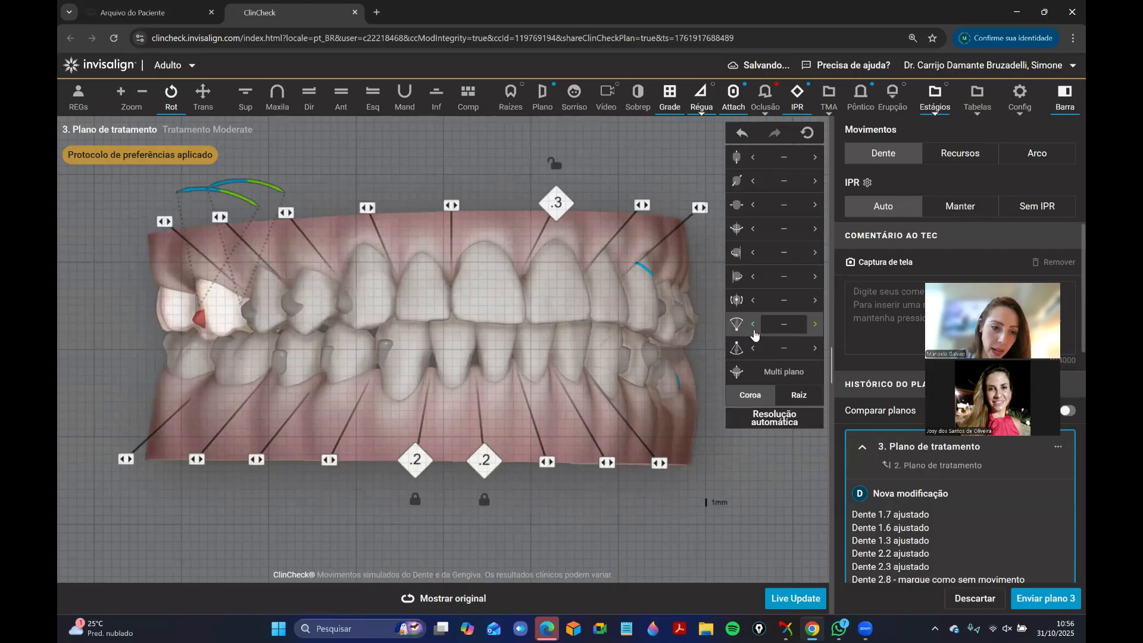
left_click(288, 105)
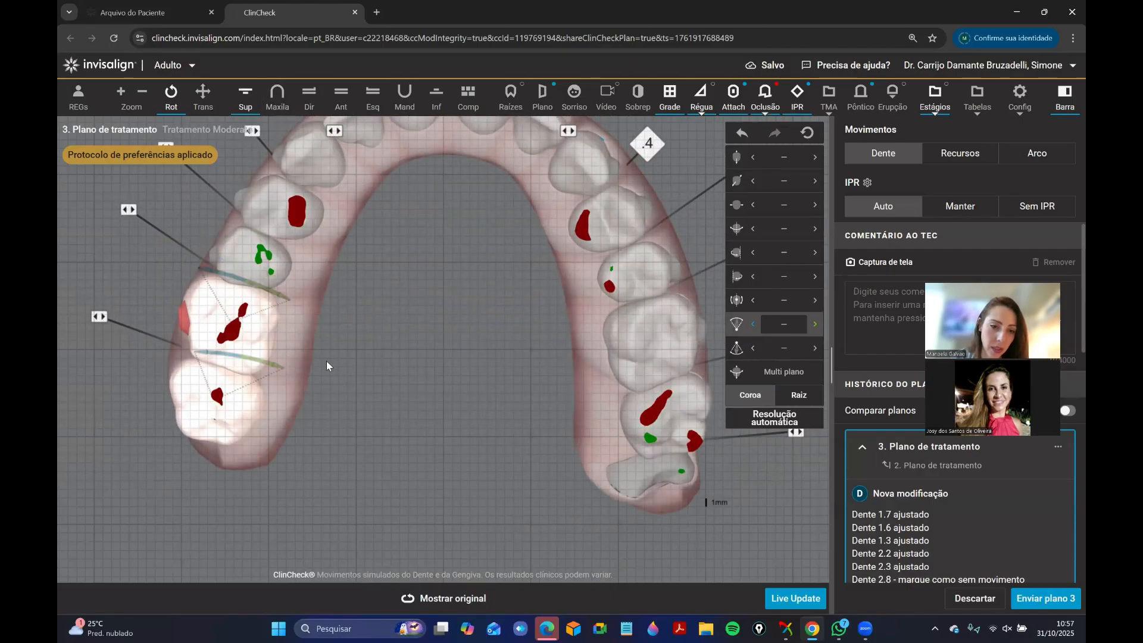
left_click_drag(326, 360, 420, 363)
right_click_drag(421, 363, 438, 393)
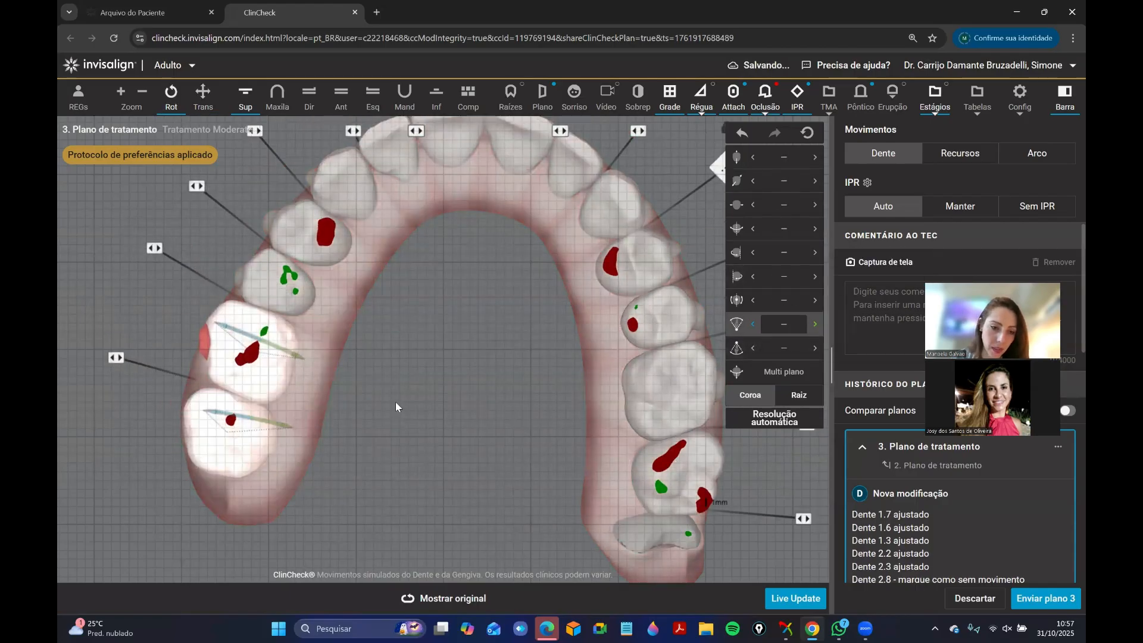
left_click_drag(395, 401, 425, 461)
Set tooth 1.7's root torque to 16.7° buccal and deselect the tooth.
left_click(339, 106)
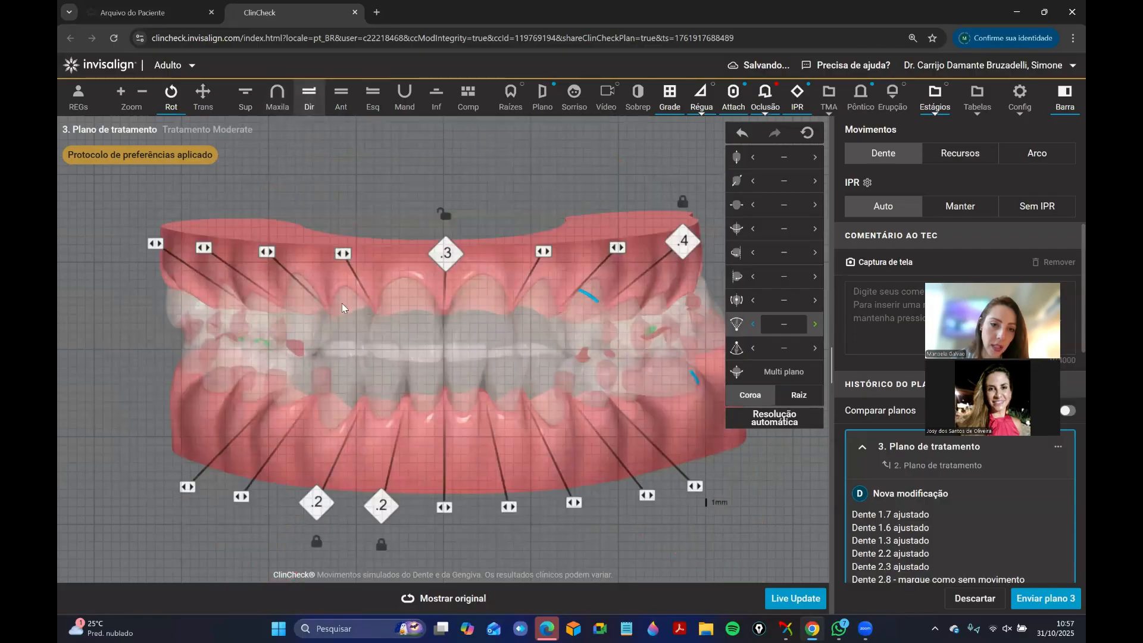
left_click(308, 104)
left_click(245, 105)
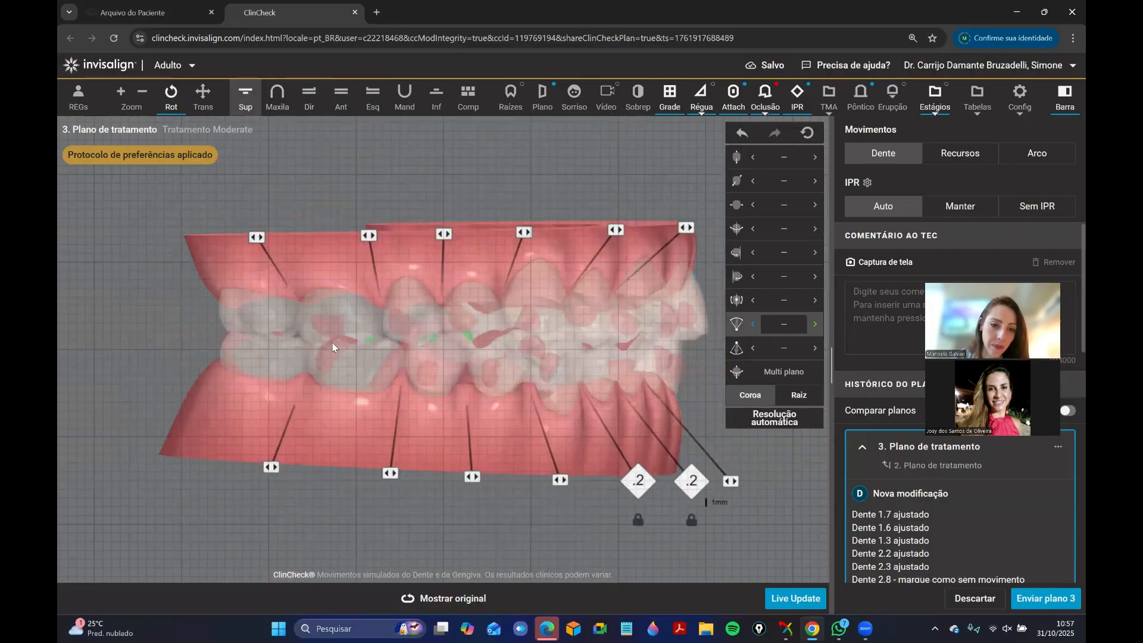
left_click(327, 337)
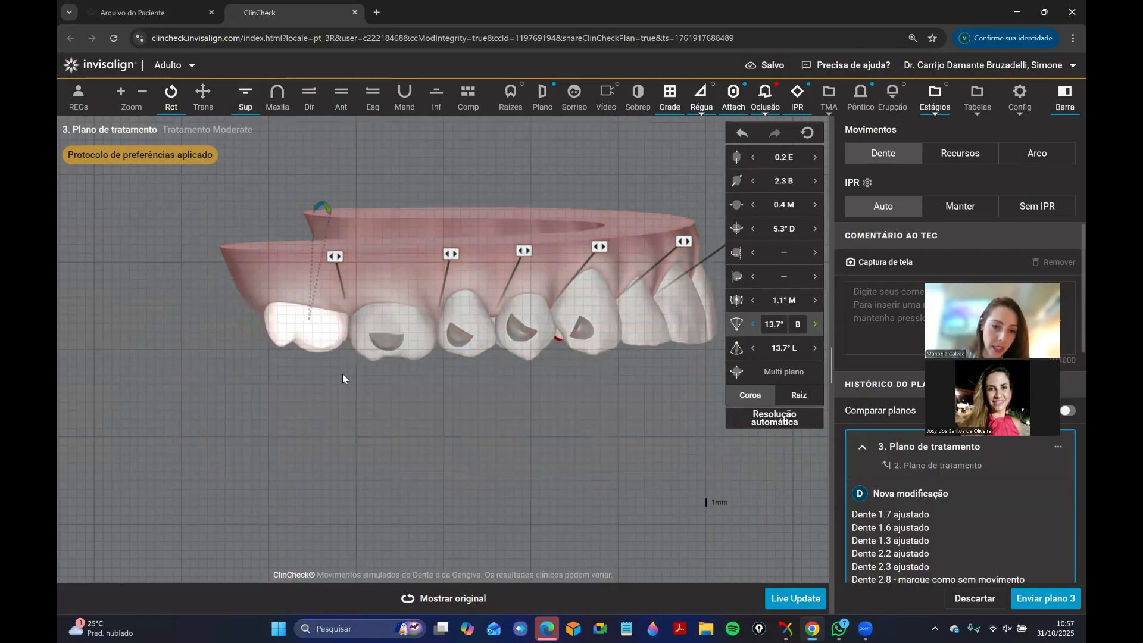
left_click(457, 426)
left_click(322, 331)
left_click(753, 325)
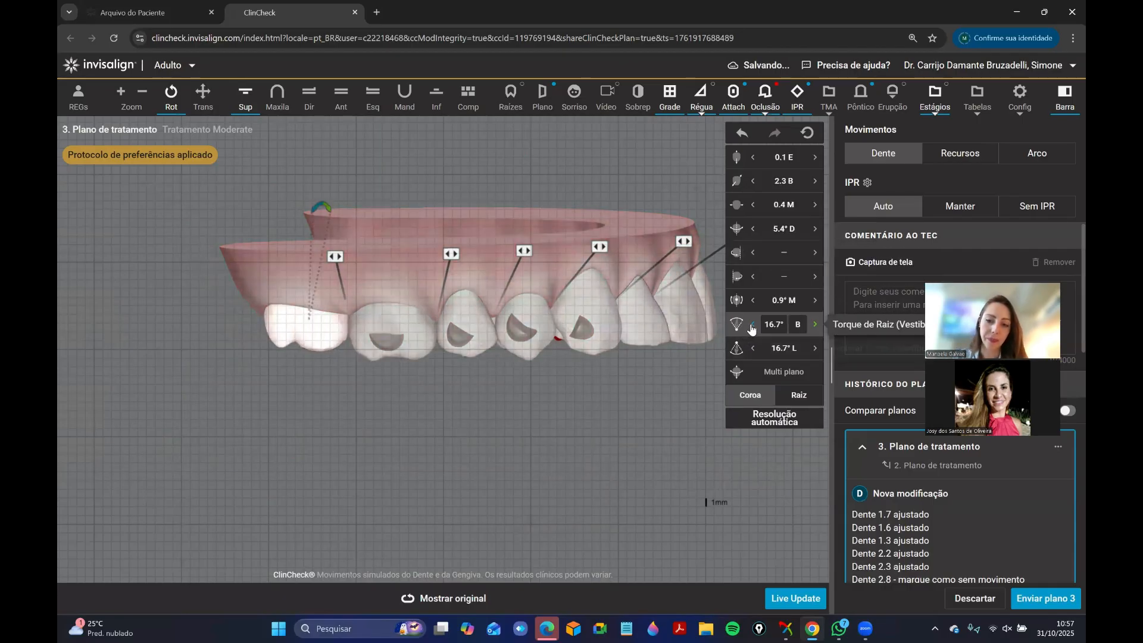
left_click(450, 481)
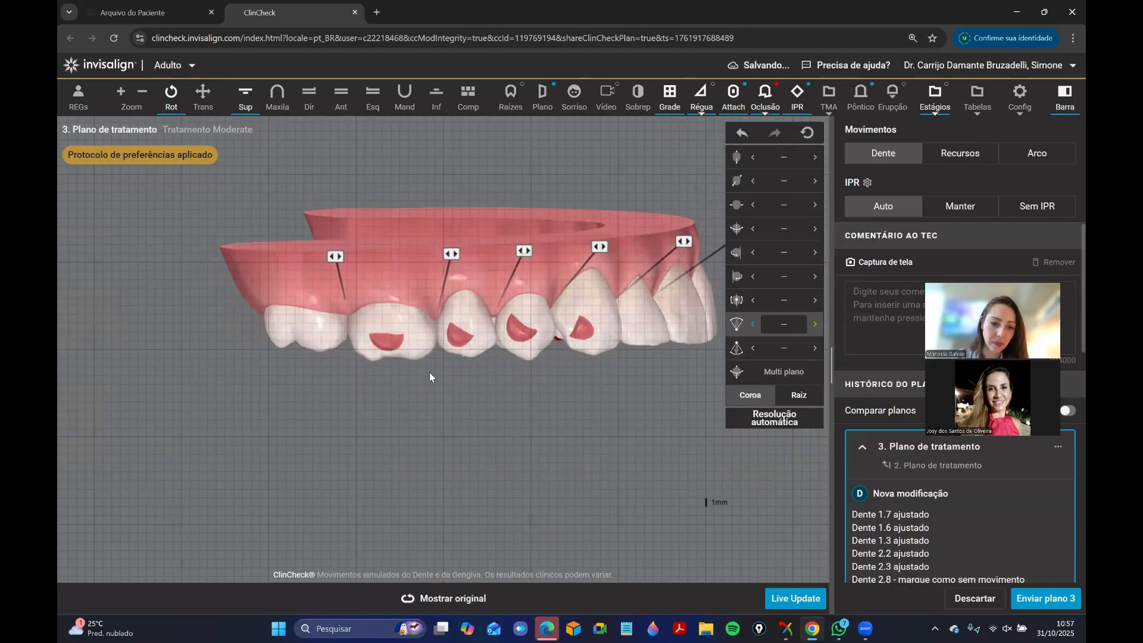
Set the vertical movement of tooth 1.6 to 0 and of tooth 4.6 to 0.1 mm extrusion, leaving no tooth selected.
left_click(278, 95)
left_click(237, 390)
left_click(815, 157)
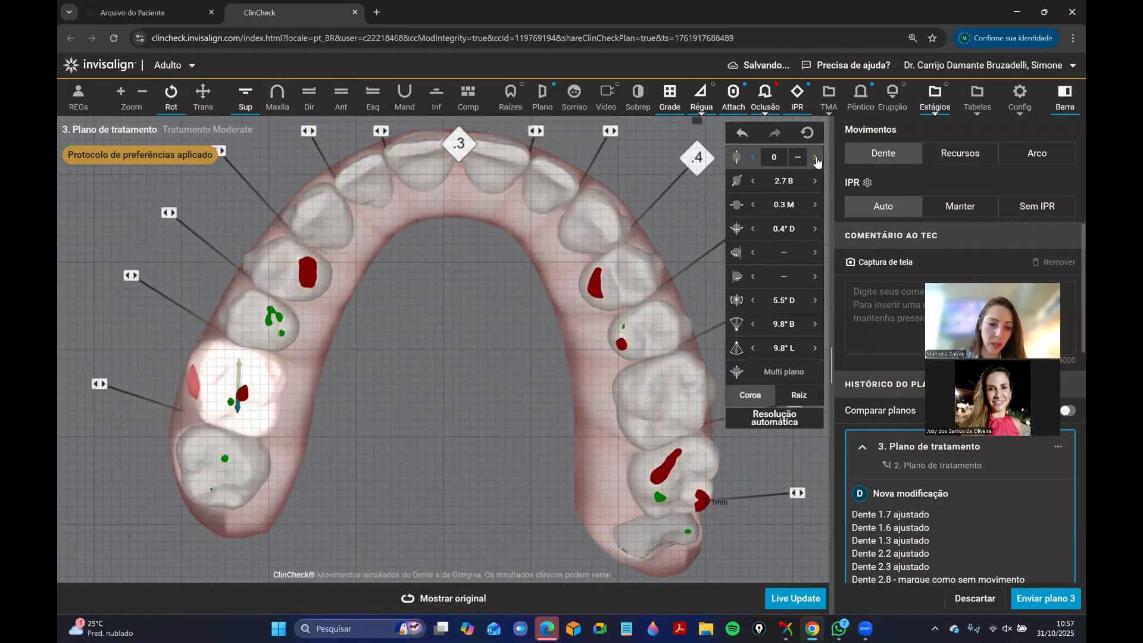
left_click(436, 95)
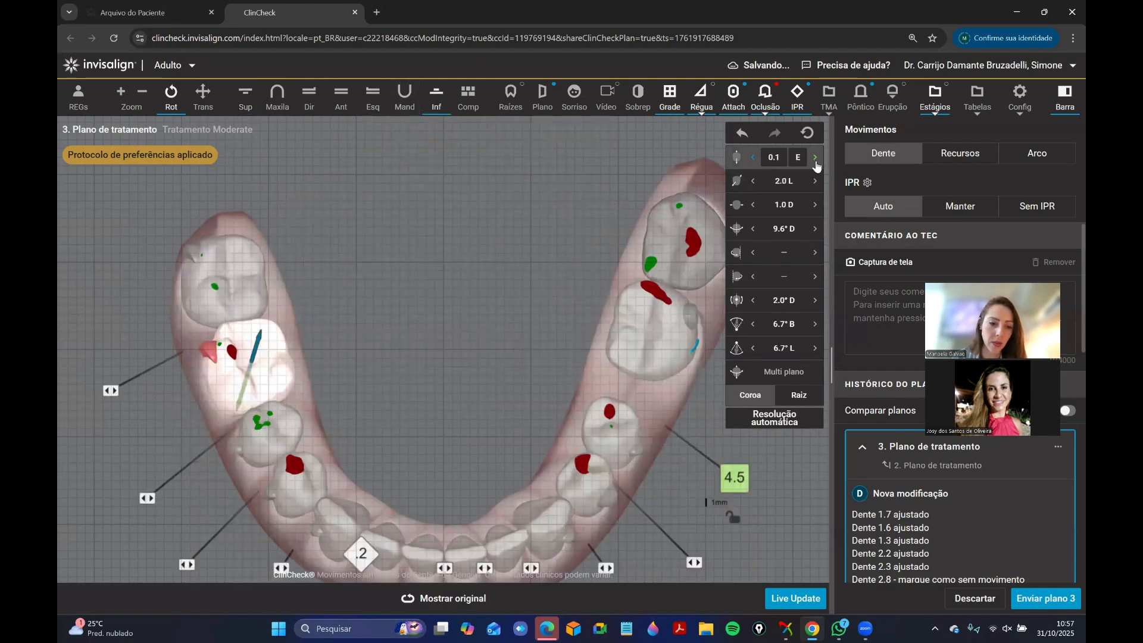
left_click(331, 414)
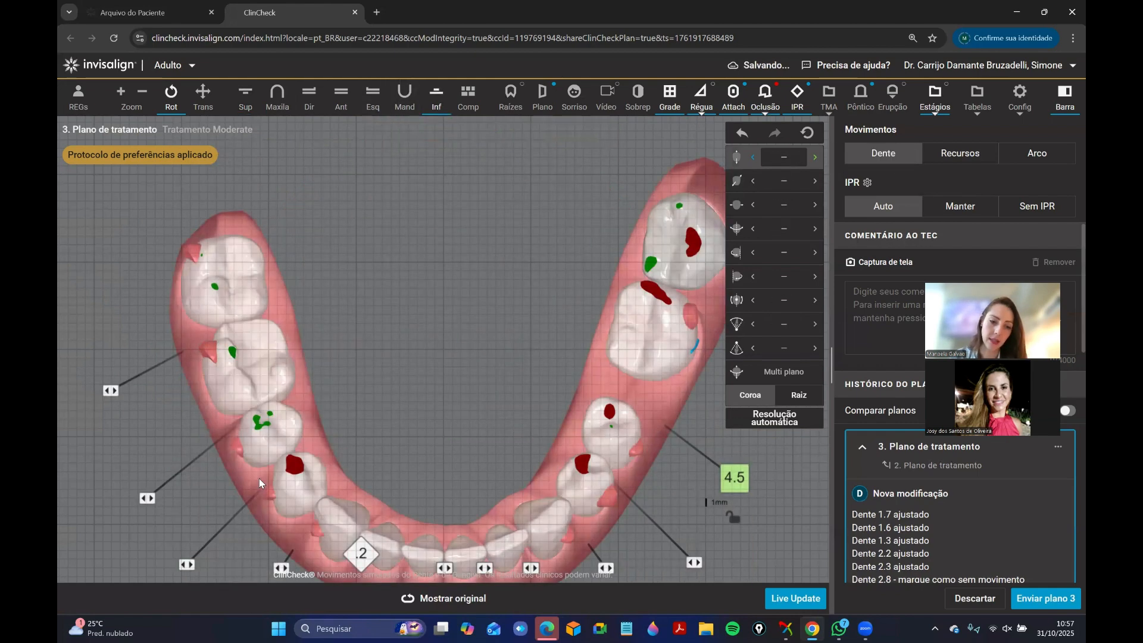
Inspect how the upper and lower posterior teeth fit together from the patient's right side.
left_click(337, 103)
left_click_drag(473, 304, 319, 256)
scroll(319, 256, "up", 1)
right_click_drag(317, 271, 329, 348)
left_click_drag(330, 352, 393, 289)
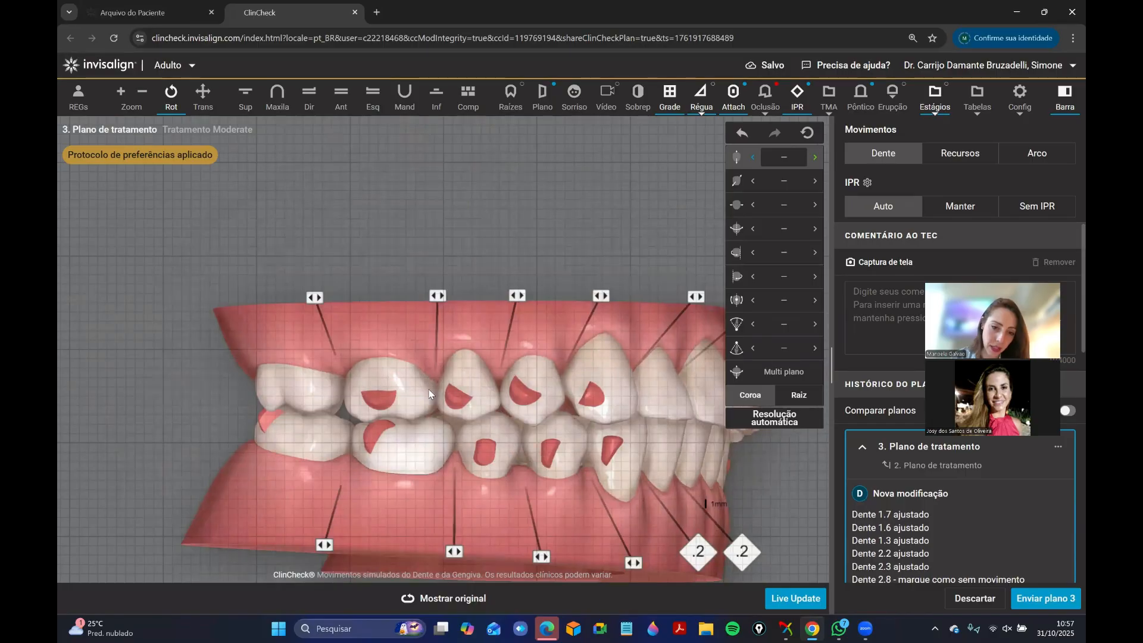
Rotate teeth 1.6 and 1.7 about their distal edges in the upper occlusal view, bringing their mesial sides lingually.
left_click(268, 107)
left_click_drag(458, 303, 416, 351)
left_click(236, 412)
left_click(777, 300)
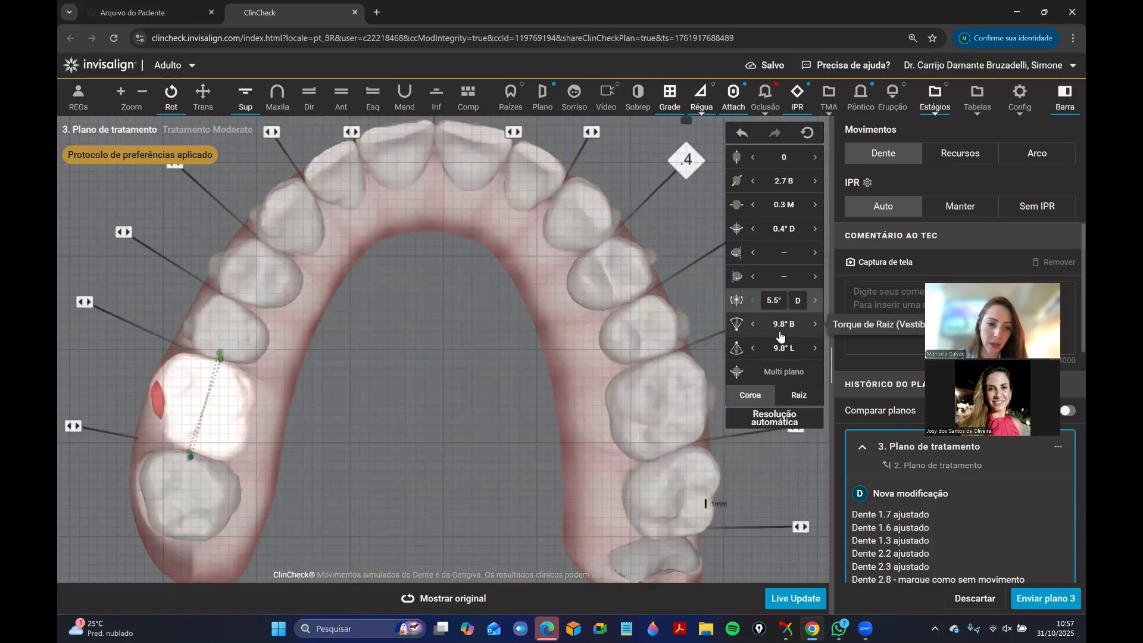
left_click(775, 324)
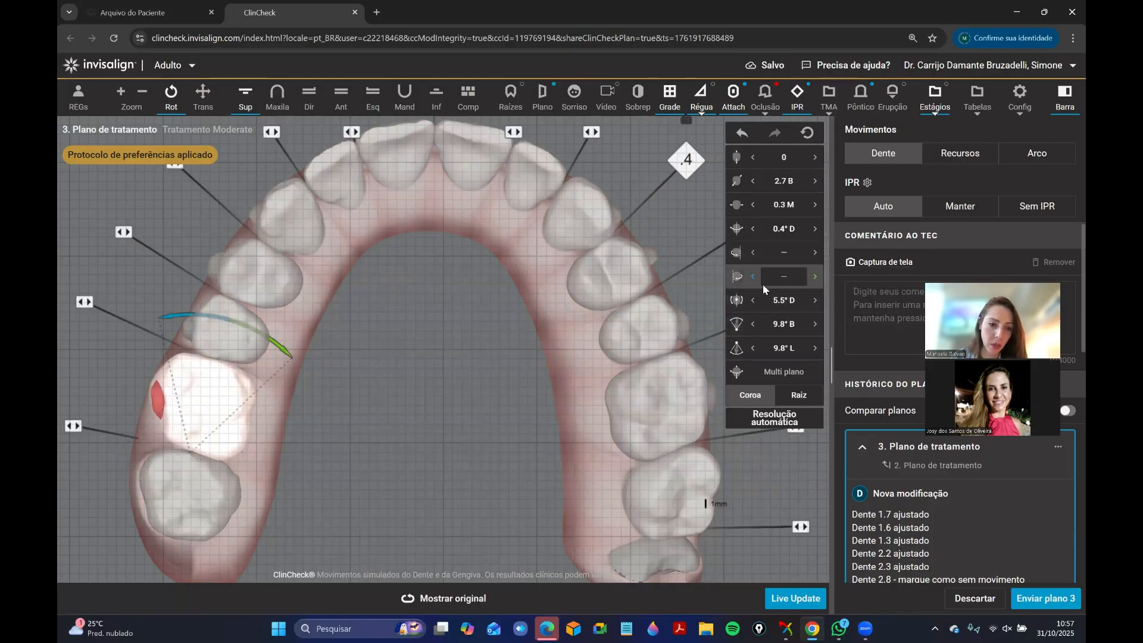
left_click(813, 279)
left_click(813, 279)
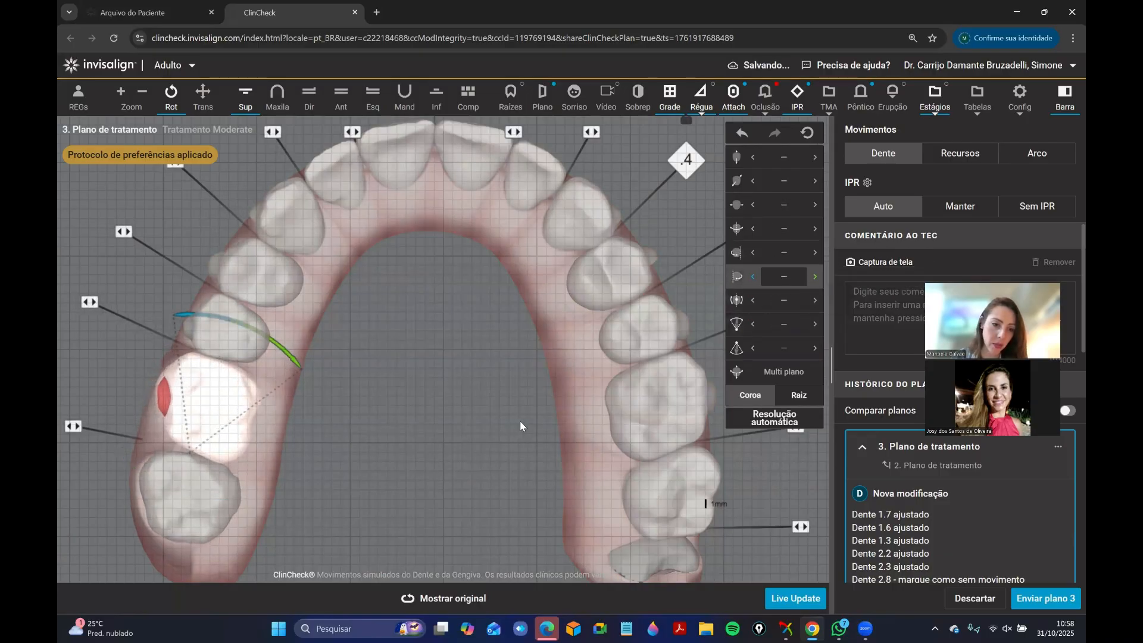
right_click_drag(521, 426, 545, 364)
left_click(237, 443)
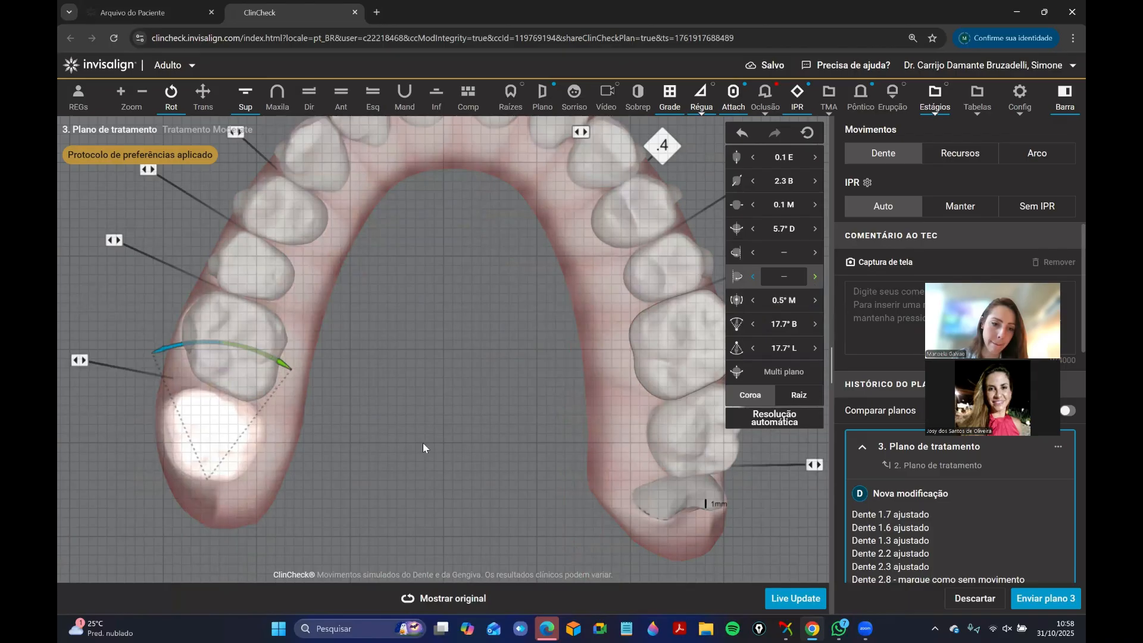
right_click_drag(411, 296, 389, 387)
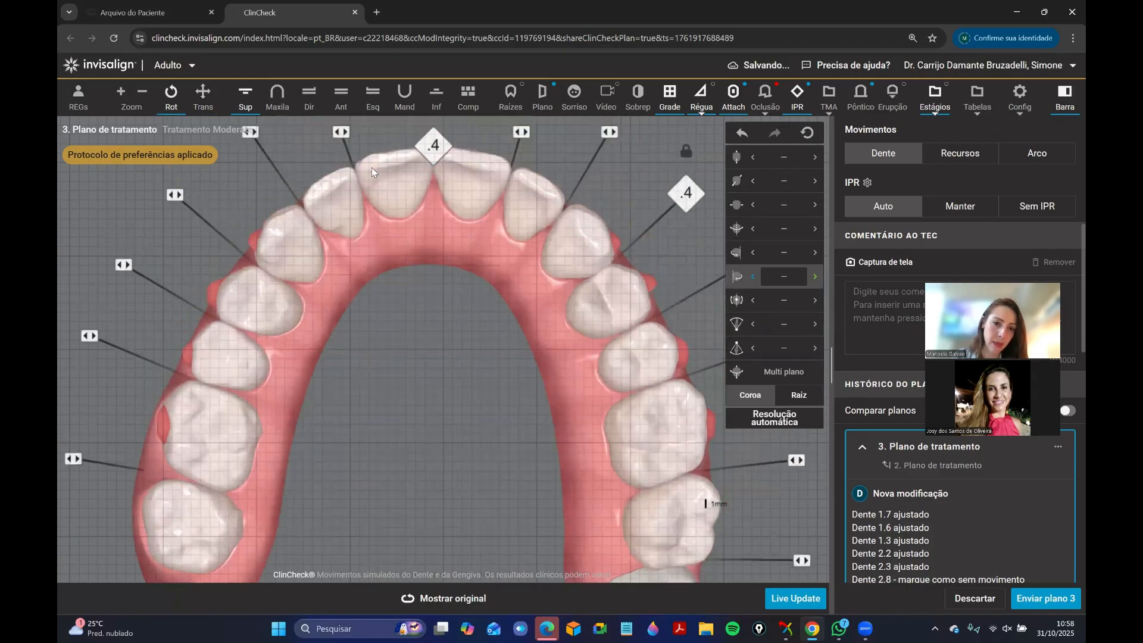
Compare the modified and original plans in the right-side view, focusing on the posterior teeth and lower canine.
left_click(362, 109)
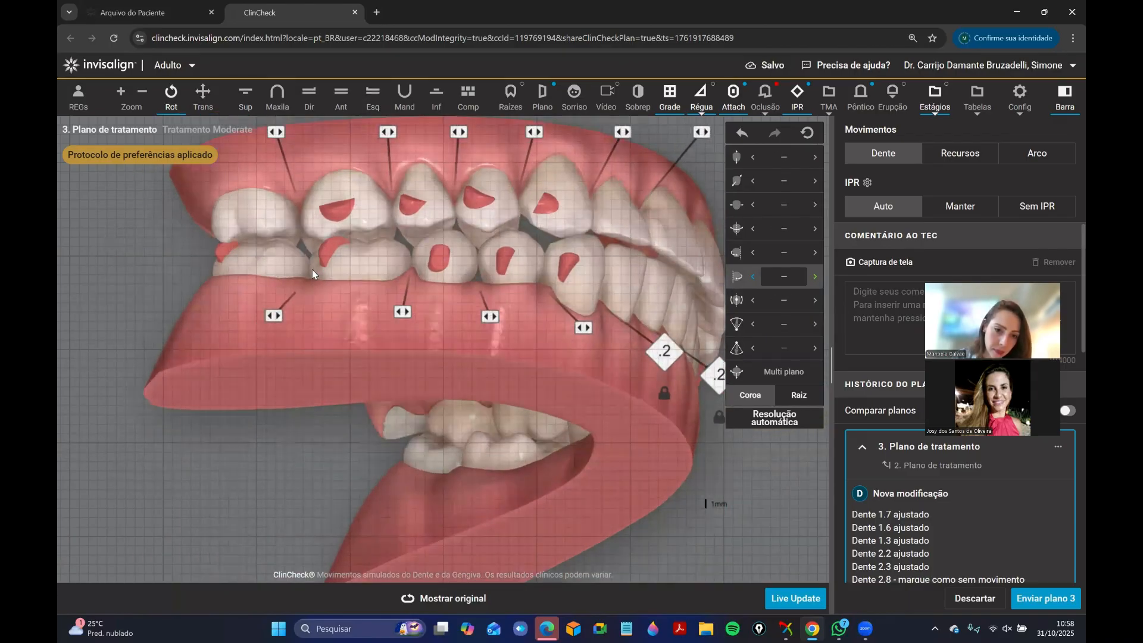
left_click_drag(312, 269, 470, 326)
left_click(481, 600)
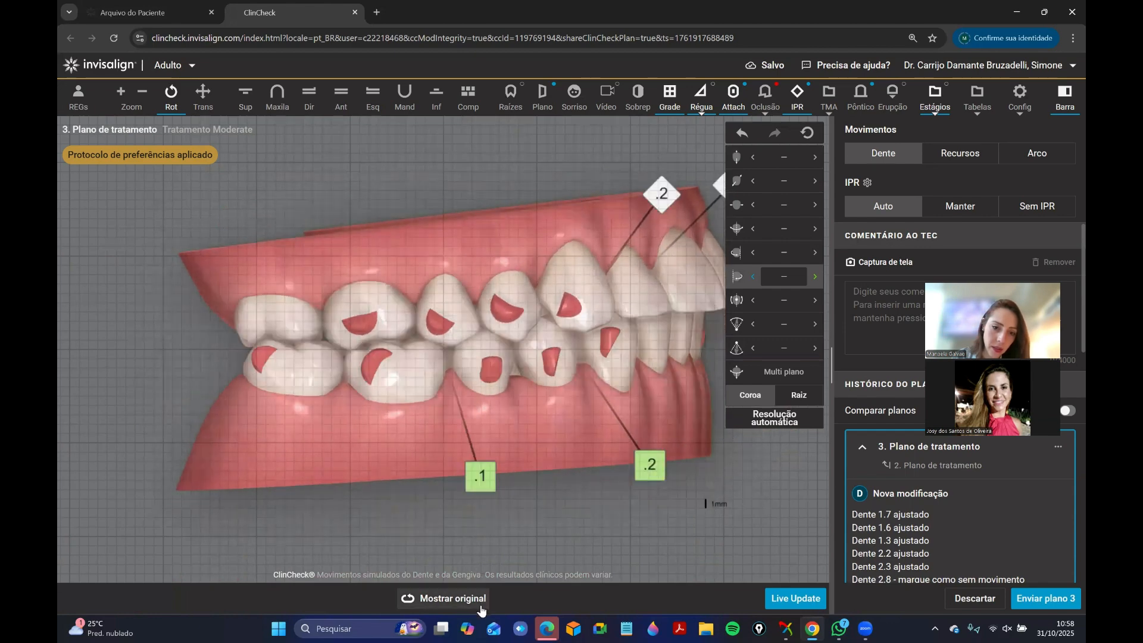
mouse_move(483, 602)
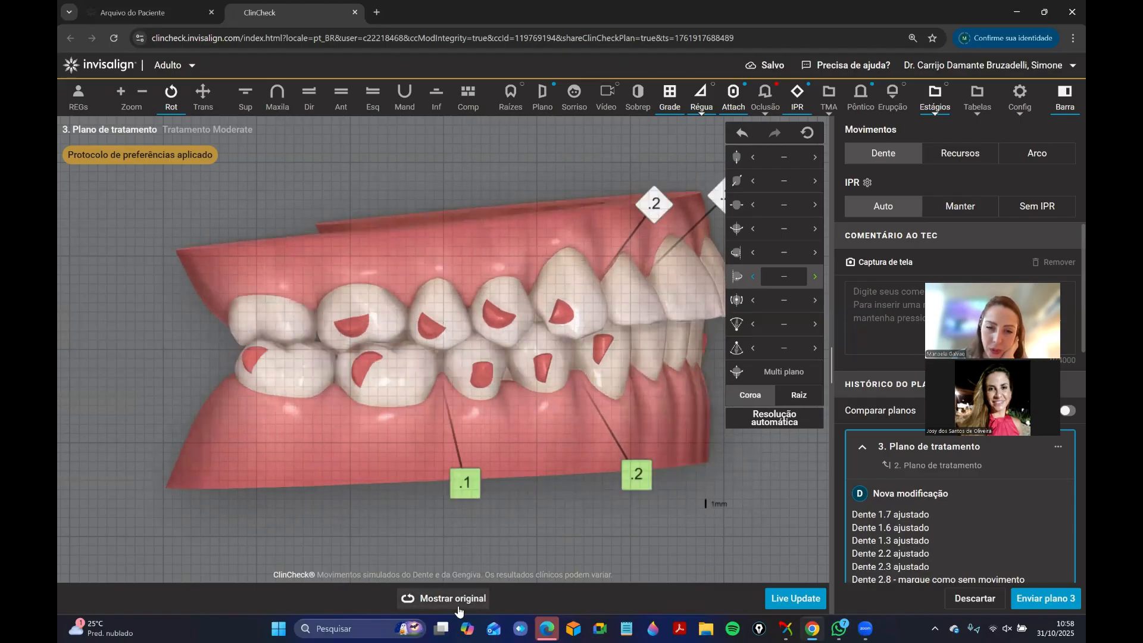
Unlock the two 0.2 mm IPR values mesial and distal to tooth 4.2 and set tooth 4.3's mesiodistal translation to 0.9 mm distal.
left_click(578, 391)
left_click(731, 201)
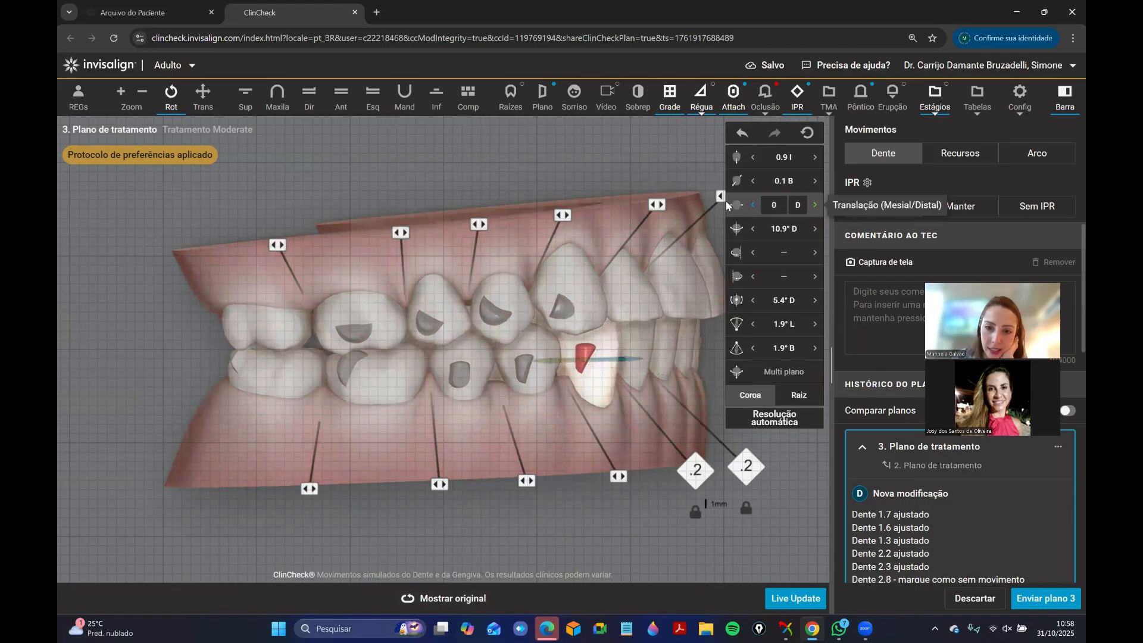
left_click(696, 513)
left_click(749, 507)
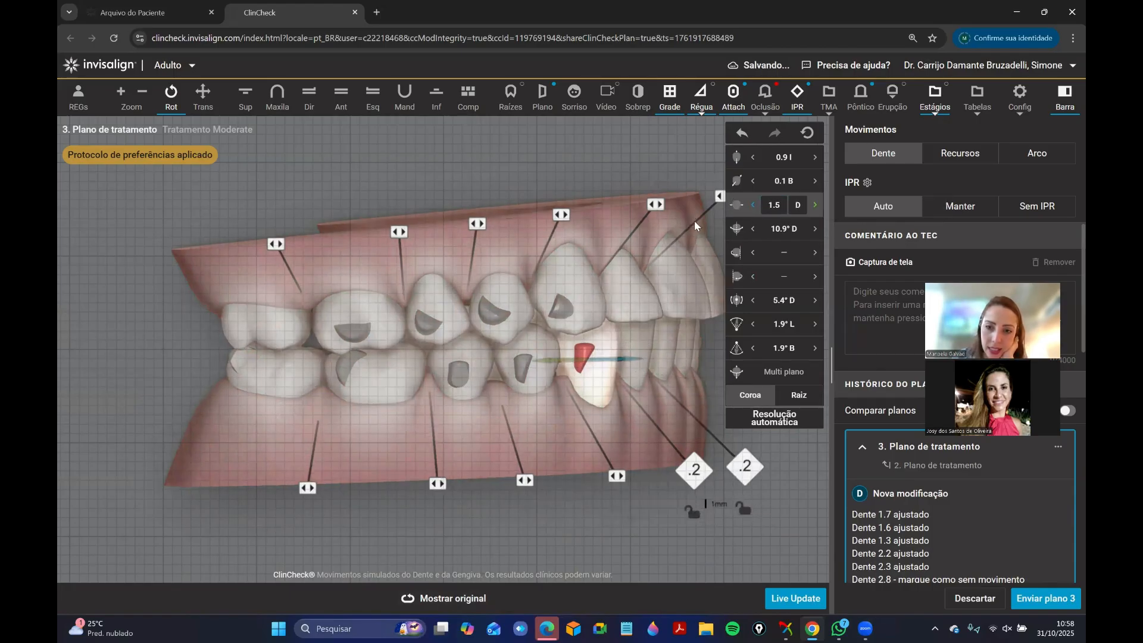
left_click(744, 201)
key("Return")
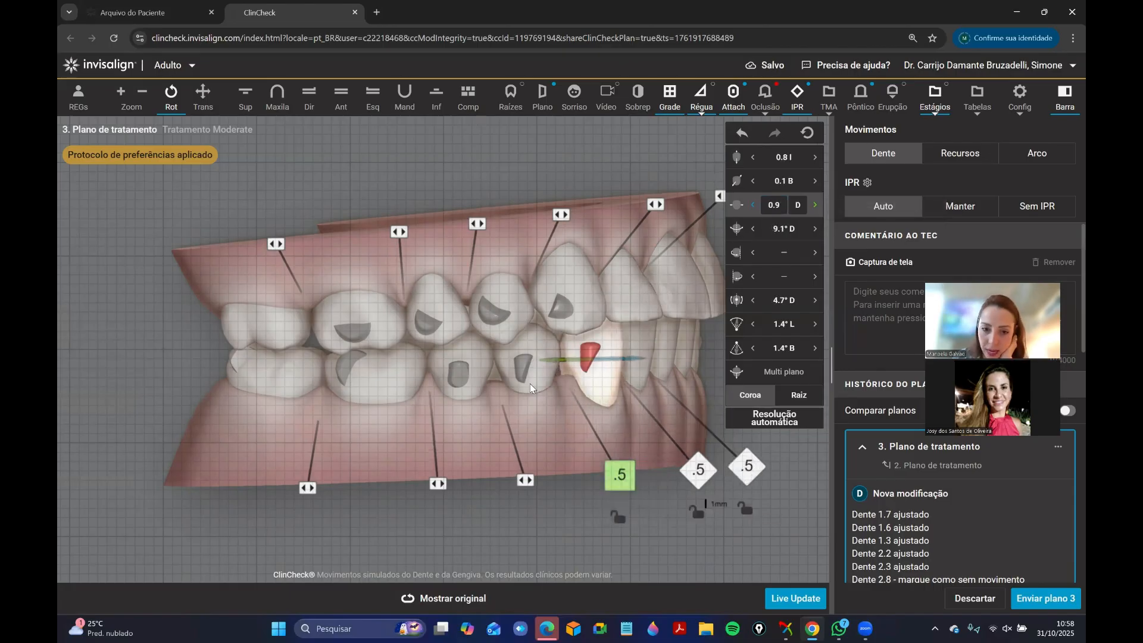
Lock tooth 4.3 and delete the 0.5 mm IPR between teeth 4.3 and 4.4.
right_click(618, 384)
left_click(617, 408)
left_click(619, 474)
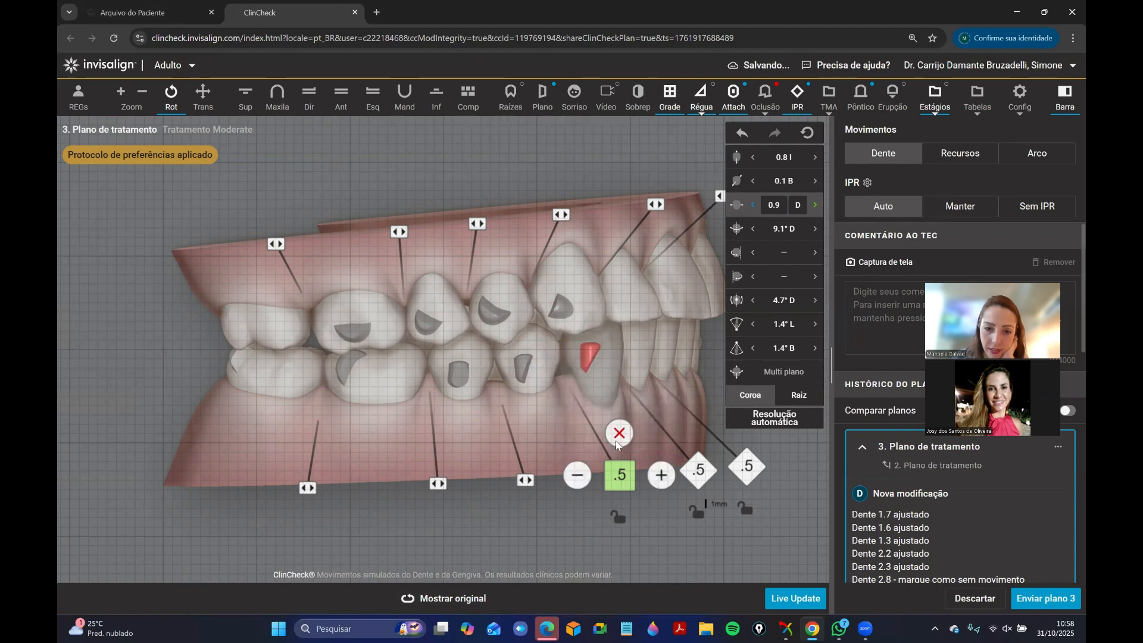
left_click(619, 434)
left_click_drag(481, 351, 584, 385)
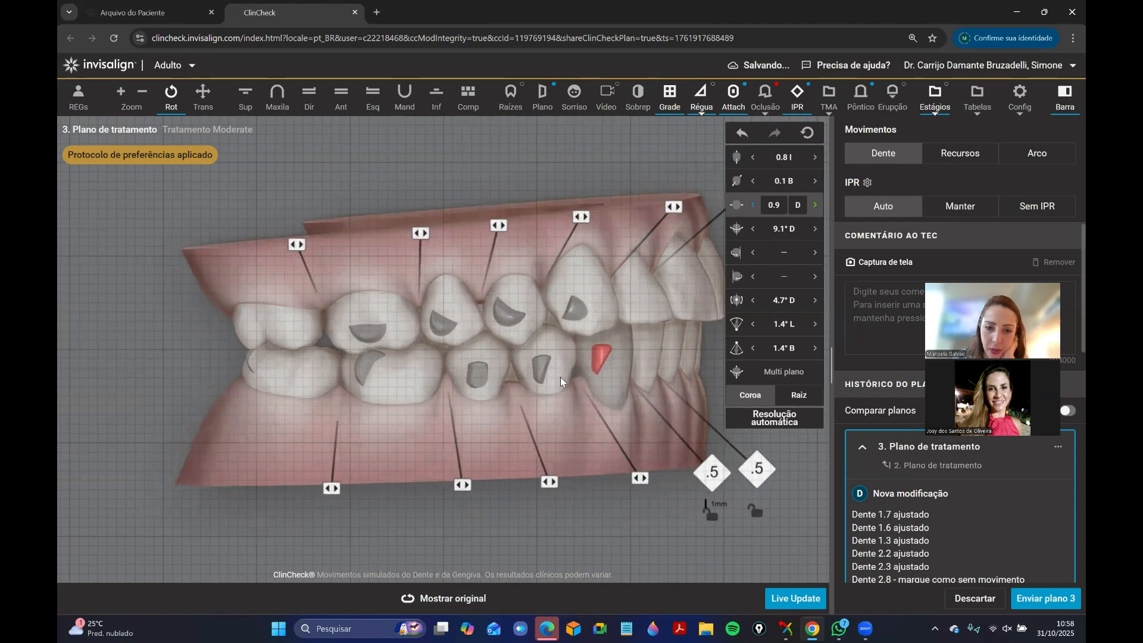
left_click(481, 387)
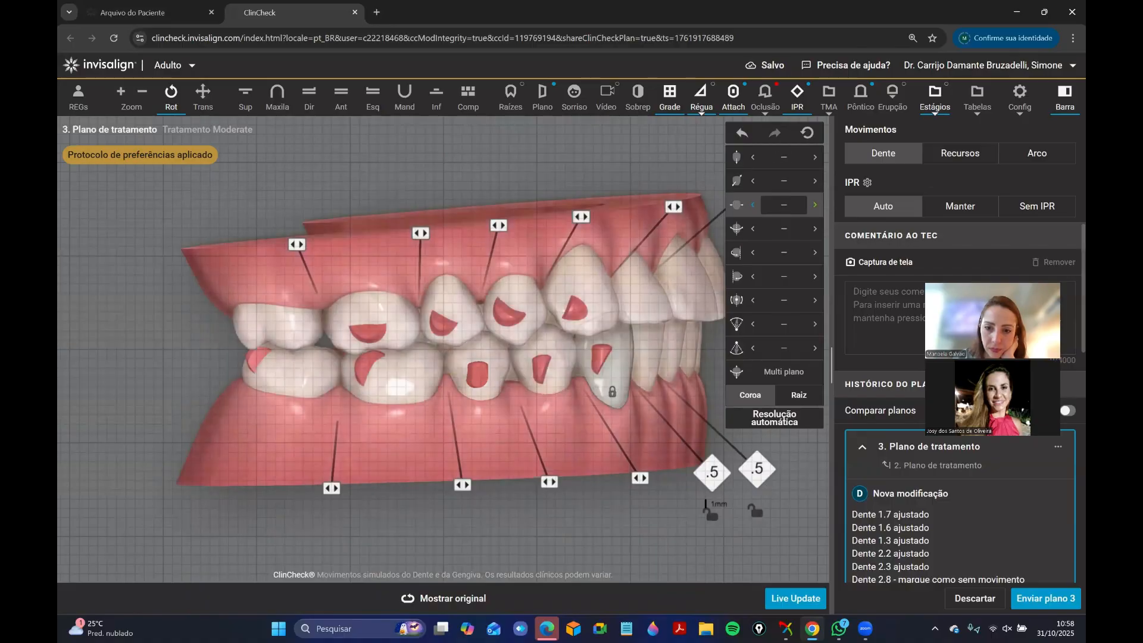
Unlock tooth 4.3, keep it selected, and view it from the front and in the lower occlusal view.
left_click(619, 406)
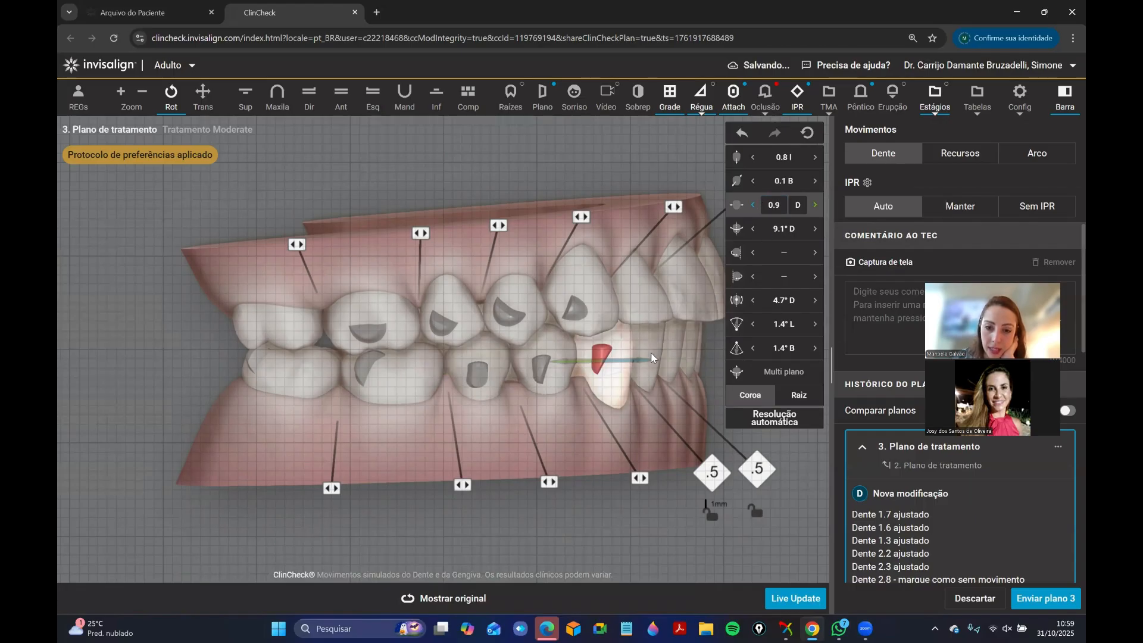
left_click_drag(668, 356, 502, 367)
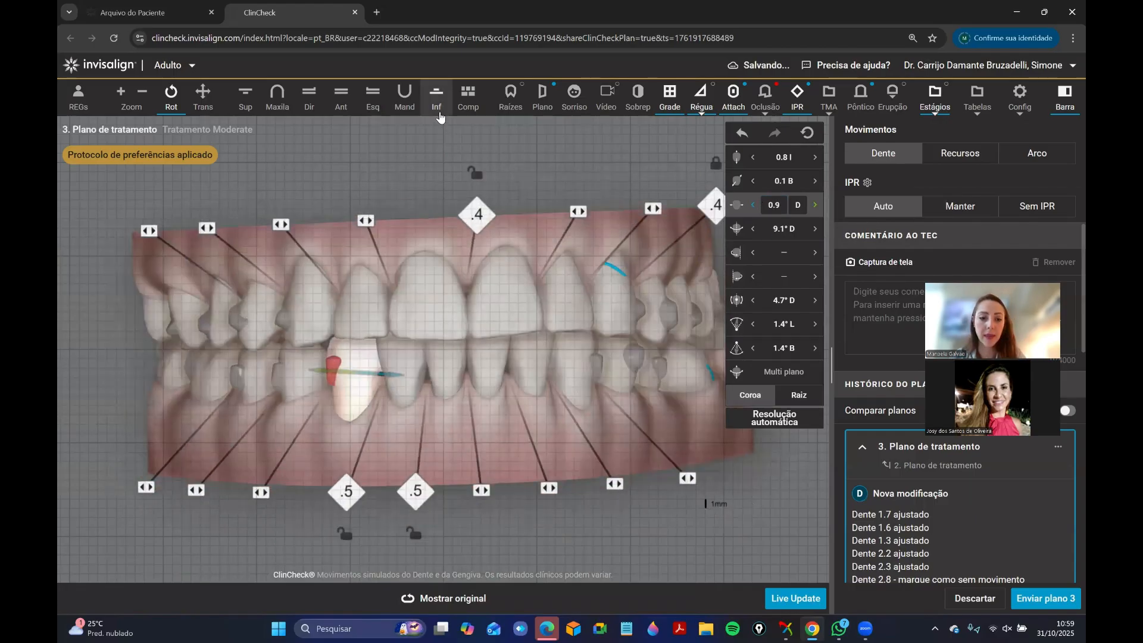
left_click(438, 113)
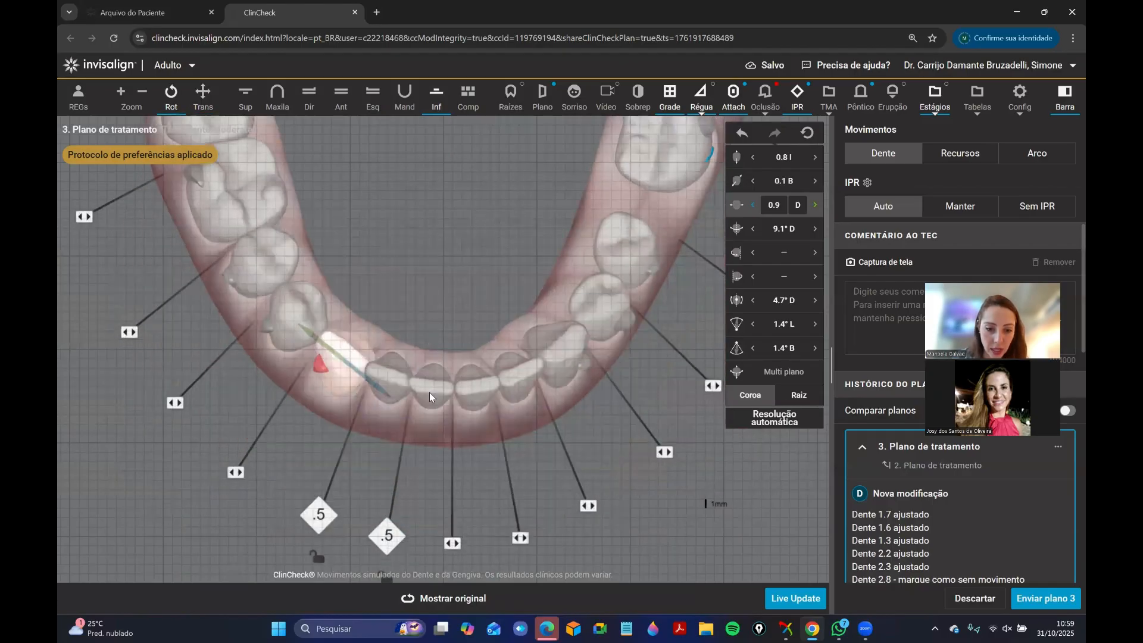
Lock the positions of teeth 4.1 and 4.3 and delete the 0.5 mm IPR mesial and distal to tooth 4.2.
right_click(430, 392)
left_click(434, 421)
right_click(345, 345)
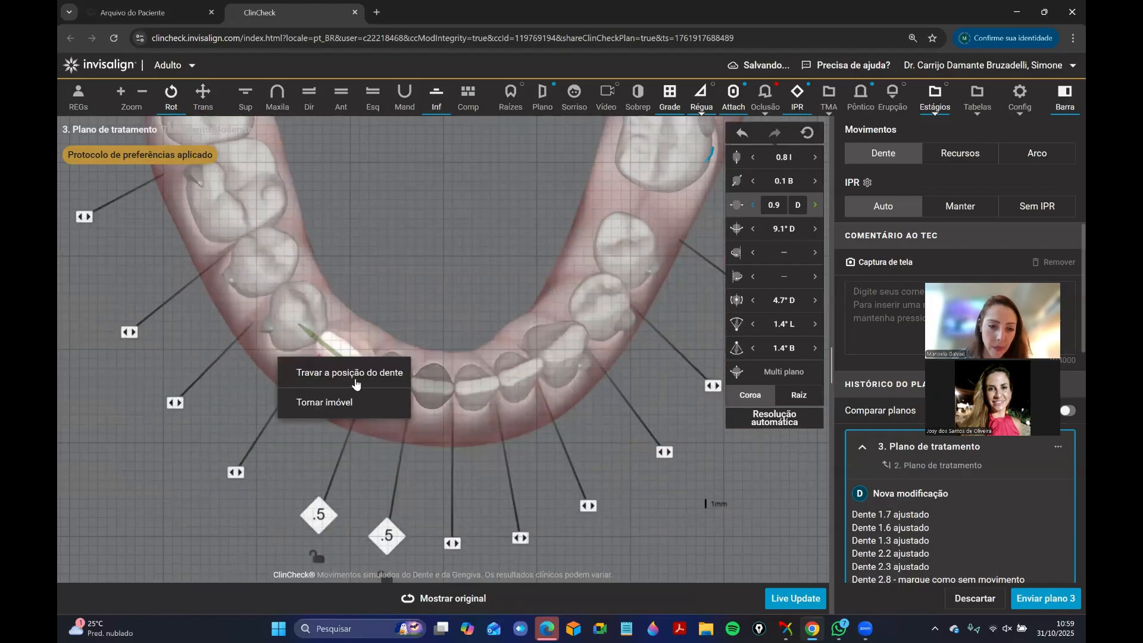
left_click(355, 380)
mouse_move(389, 532)
left_click(385, 490)
mouse_move(319, 517)
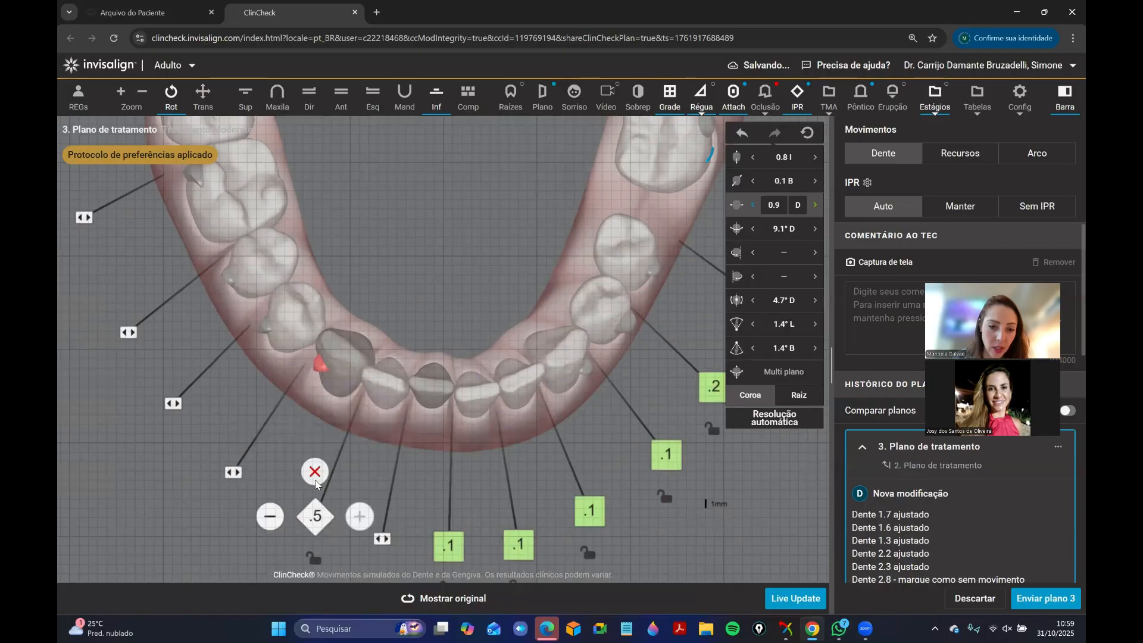
left_click(316, 474)
left_click(437, 331)
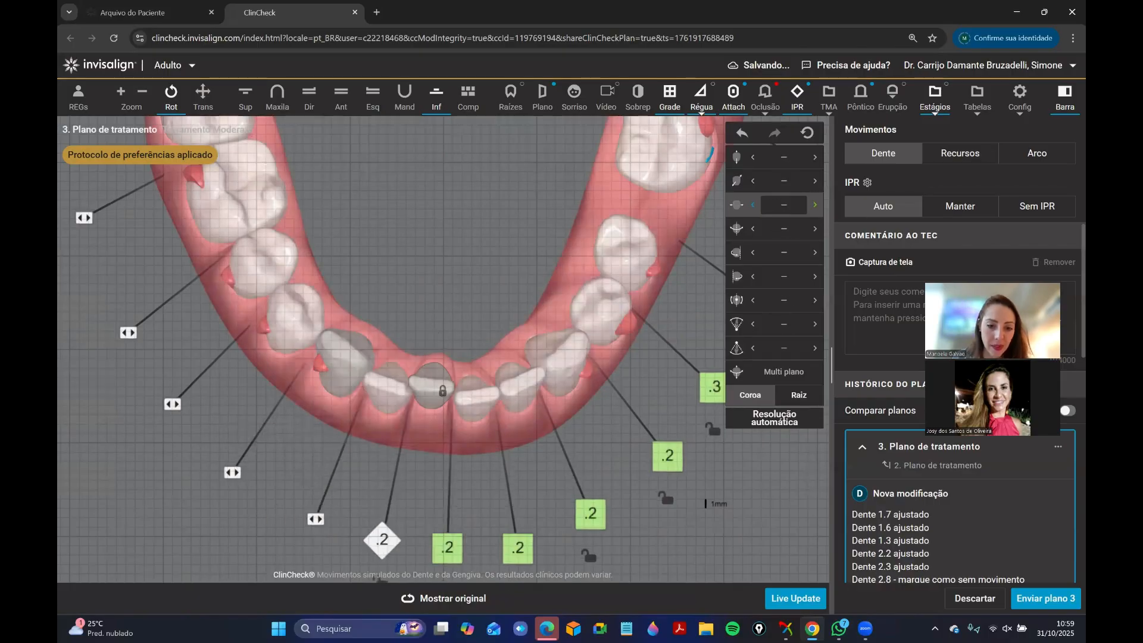
Unlock tooth 4.1 and set its buccolingual translation to 0.8 mm buccal.
right_click(441, 388)
left_click(441, 406)
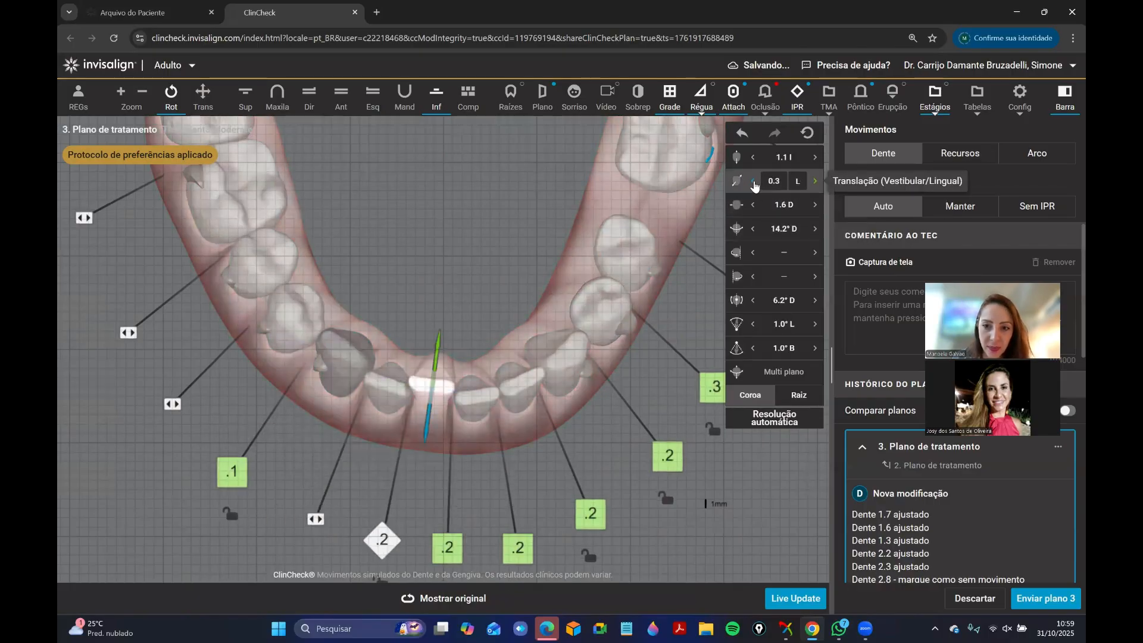
left_click(754, 182)
left_click(754, 182)
left_click(755, 183)
left_click(754, 182)
left_click(754, 182)
left_click(754, 182)
left_click(754, 183)
left_click(754, 182)
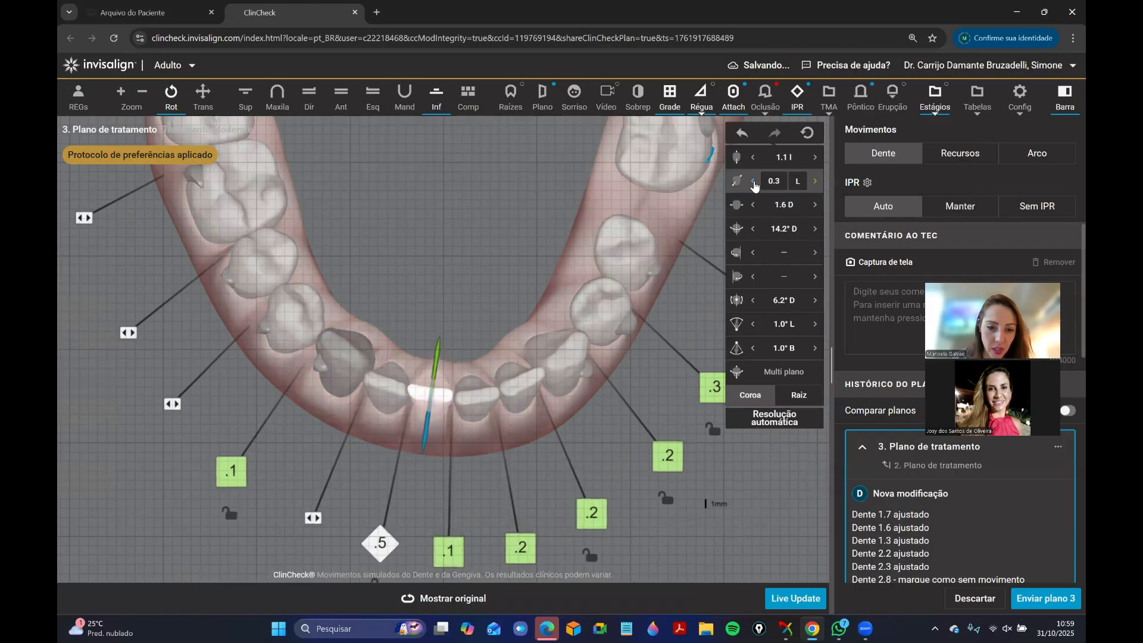
left_click(440, 249)
Unlock tooth 4.3 and set its mesiodistal translation to 0.3 mm distal in the right-side occlusion view.
left_click_drag(487, 325, 432, 149)
right_click(583, 276)
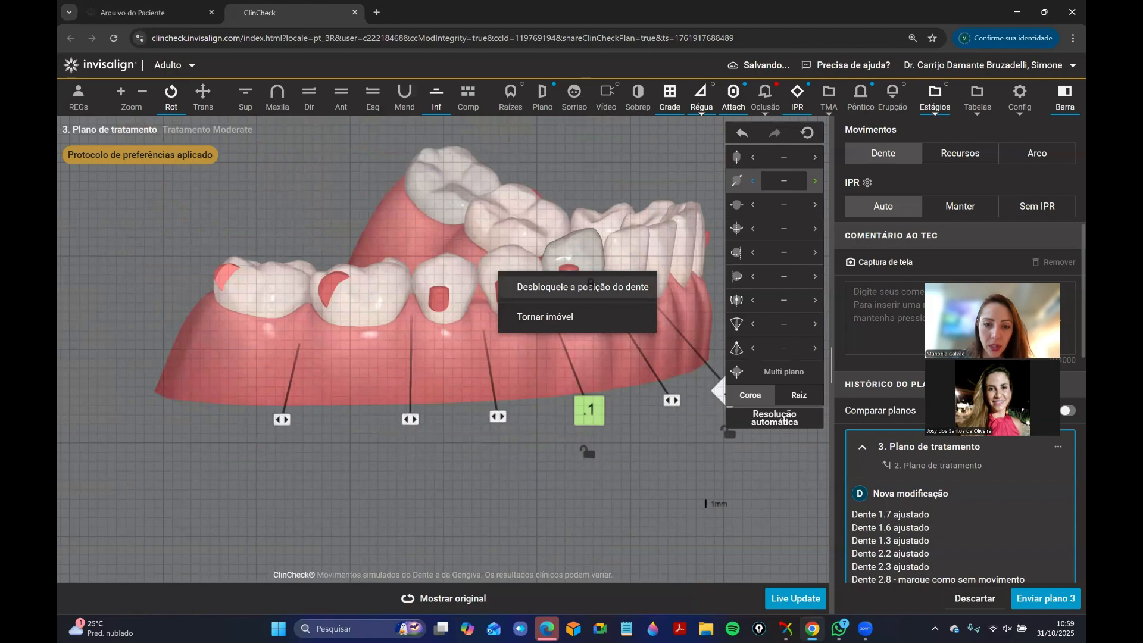
left_click(311, 98)
left_click_drag(612, 319, 581, 367)
left_click(585, 356)
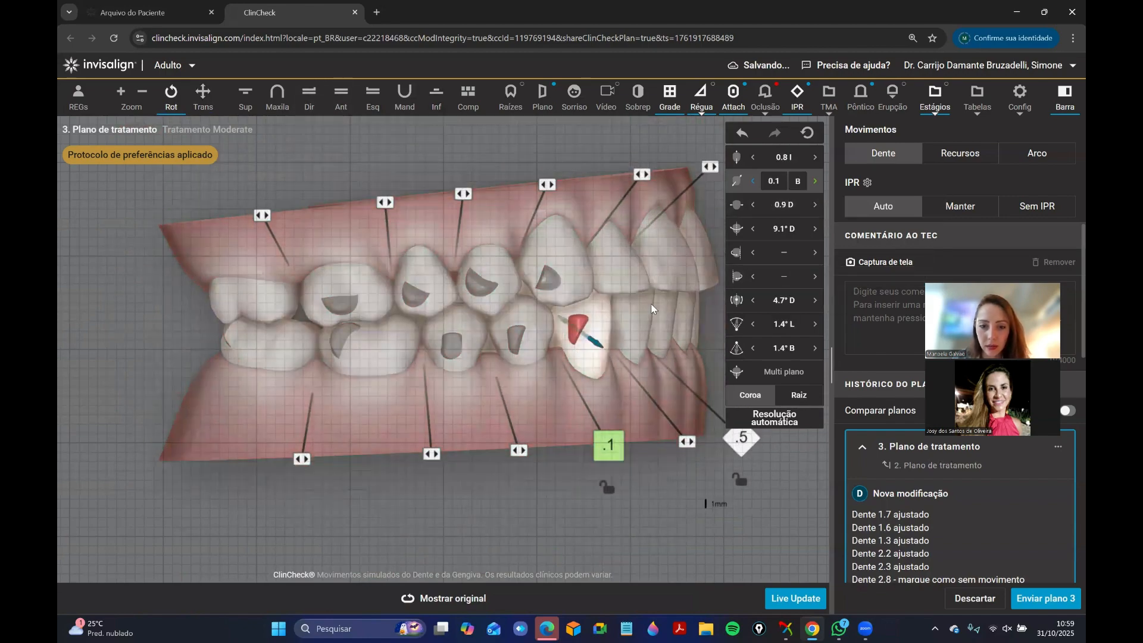
left_click_drag(652, 308, 594, 274)
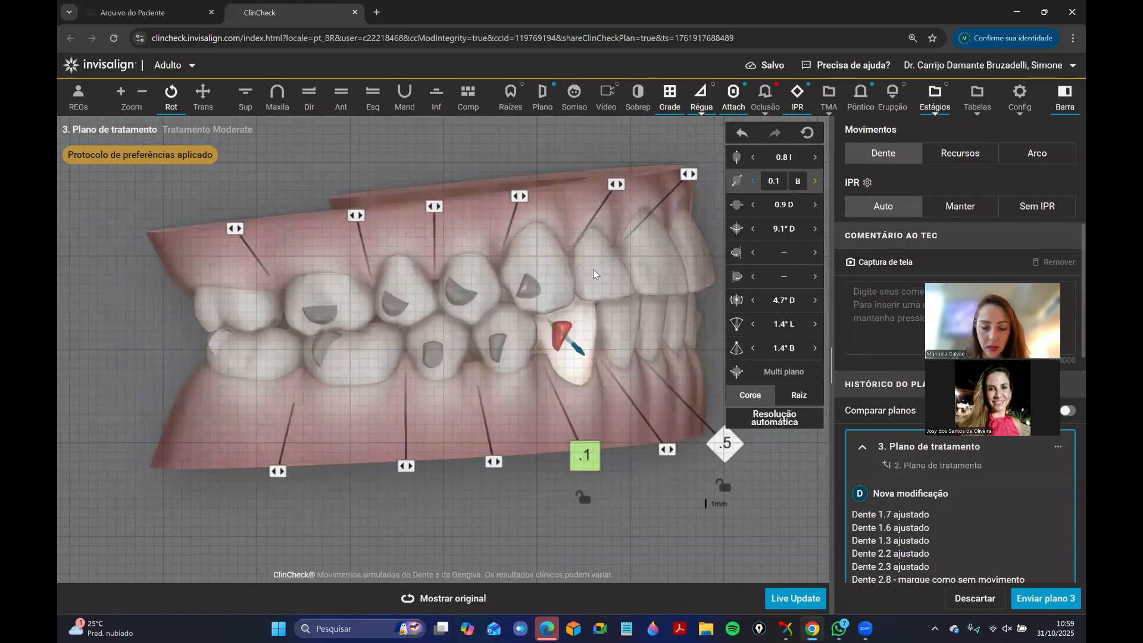
left_click_drag(617, 332, 634, 330)
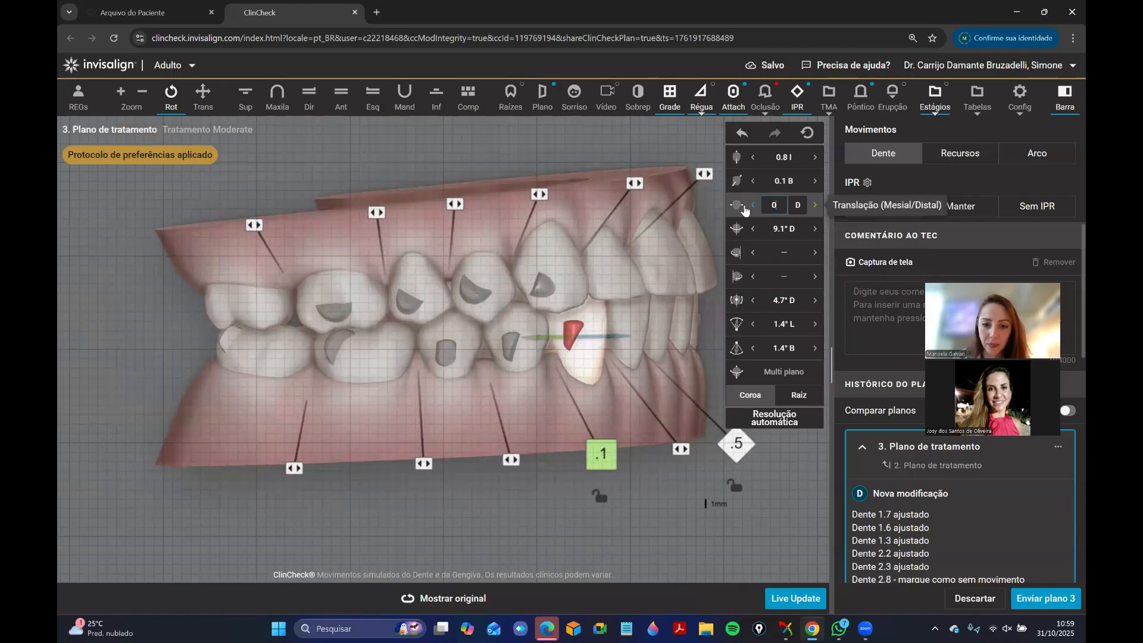
key("Return")
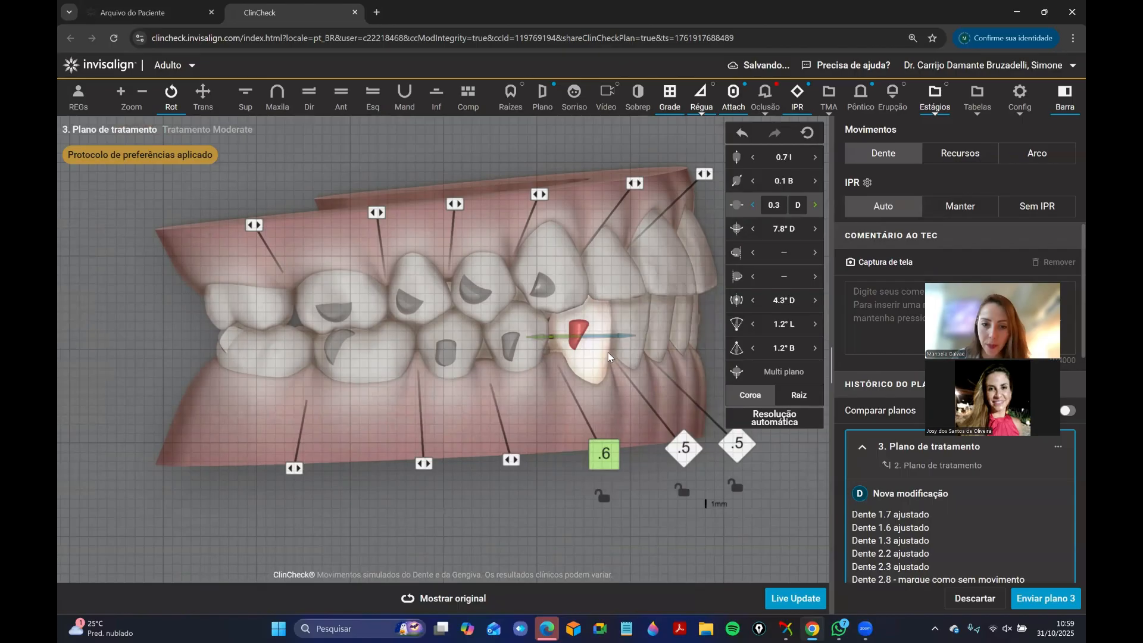
Lock tooth 4.3 in its new position and delete the 0.6 mm IPR between teeth 4.3 and 4.4.
right_click(602, 354)
left_click(606, 377)
mouse_move(604, 453)
left_click(604, 411)
Examine the movement values of teeth 4.5, 4.6 and 4.7 and compare the right-side occlusion with the original plan.
left_click_drag(496, 265, 529, 259)
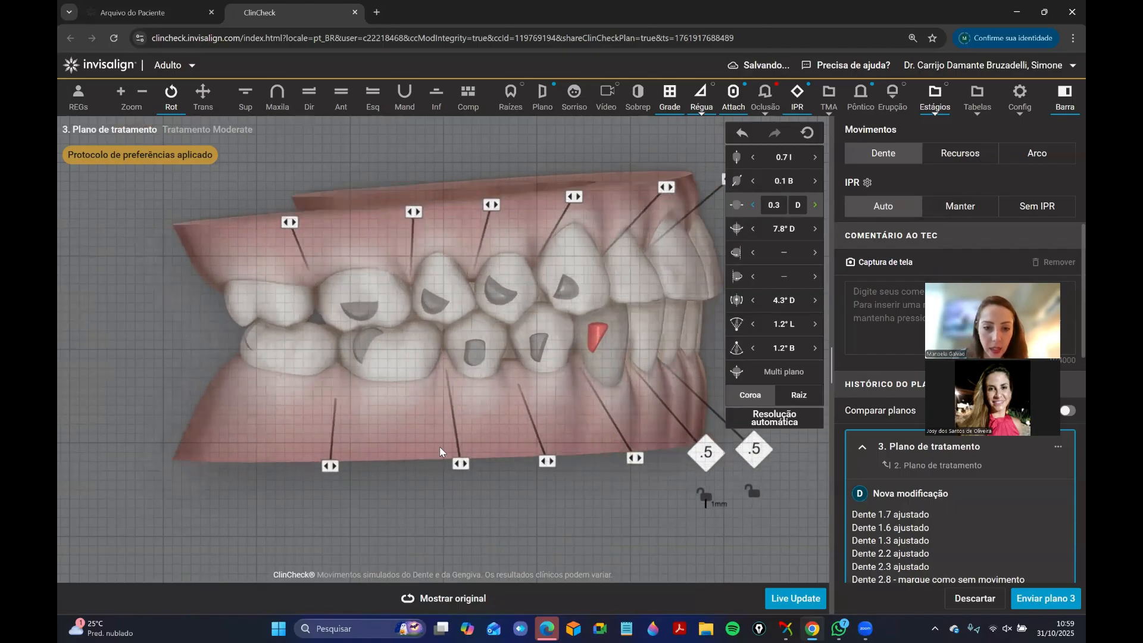
left_click_drag(440, 447, 429, 443)
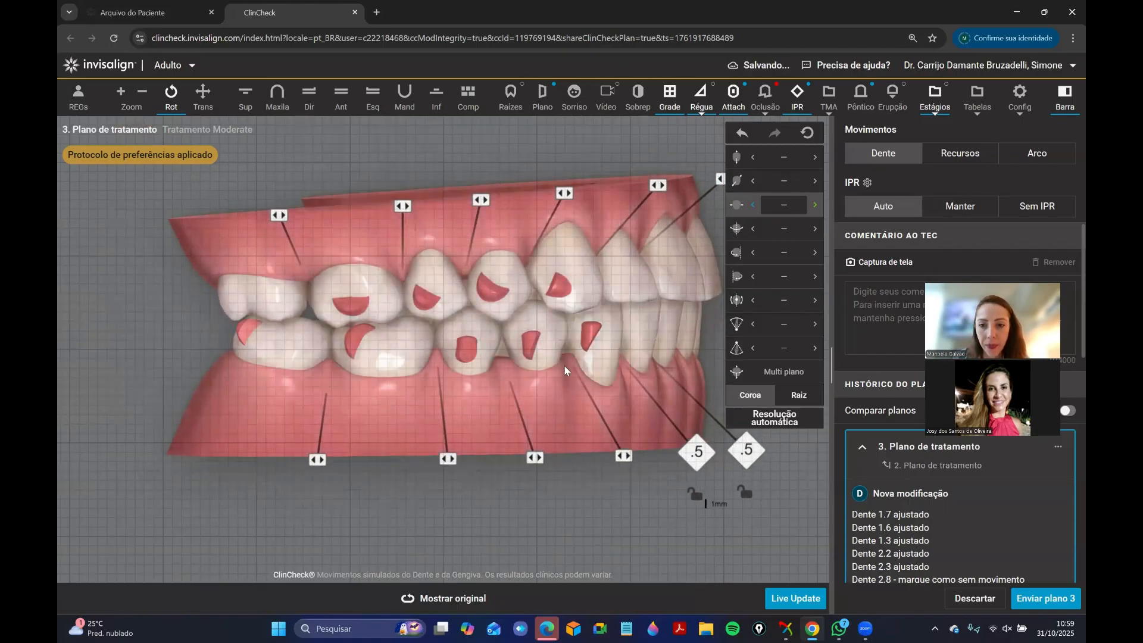
left_click(459, 356)
left_click(399, 349)
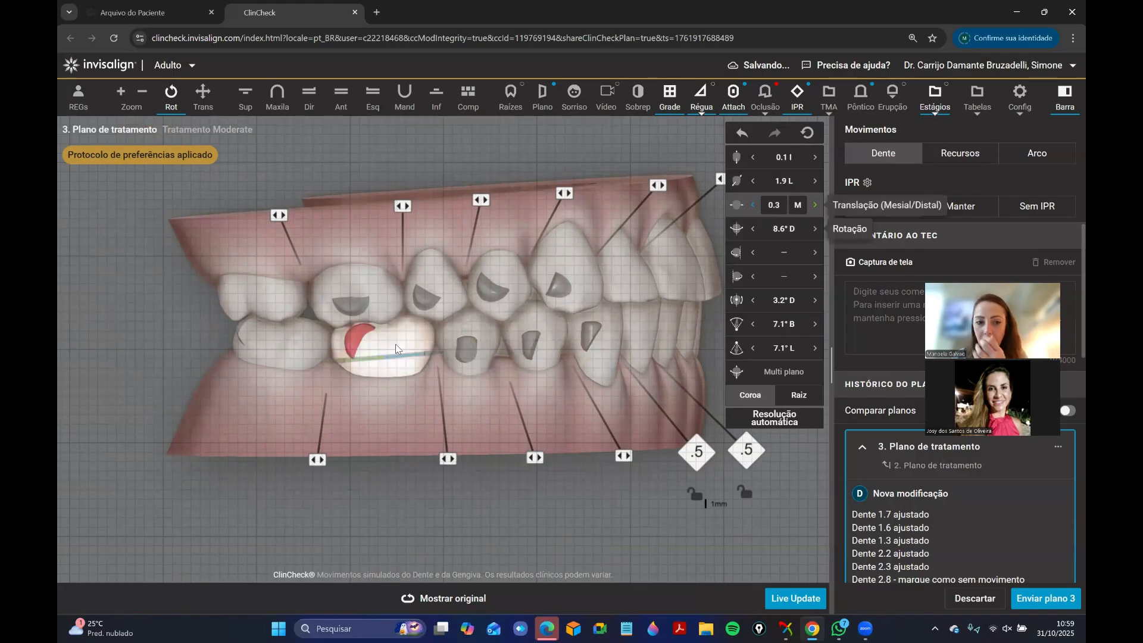
left_click(318, 365)
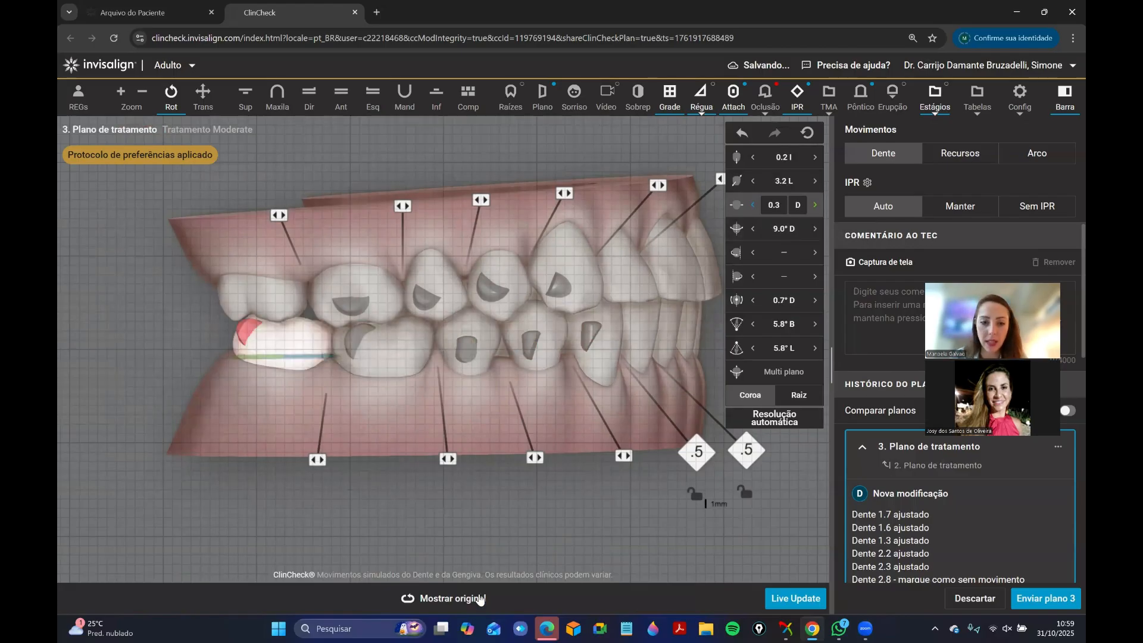
left_click_drag(450, 410, 477, 374)
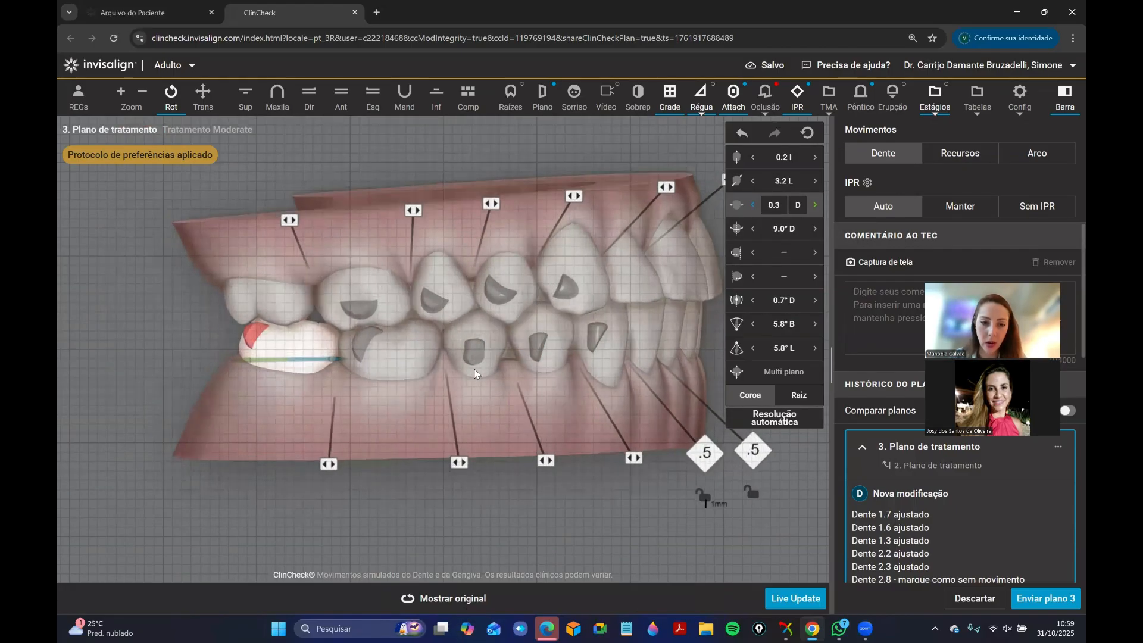
left_click(449, 599)
Set tooth 4.1's mesiodistal translation to 1.4 mm distal in the front view.
left_click_drag(565, 321, 519, 326)
left_click(434, 377)
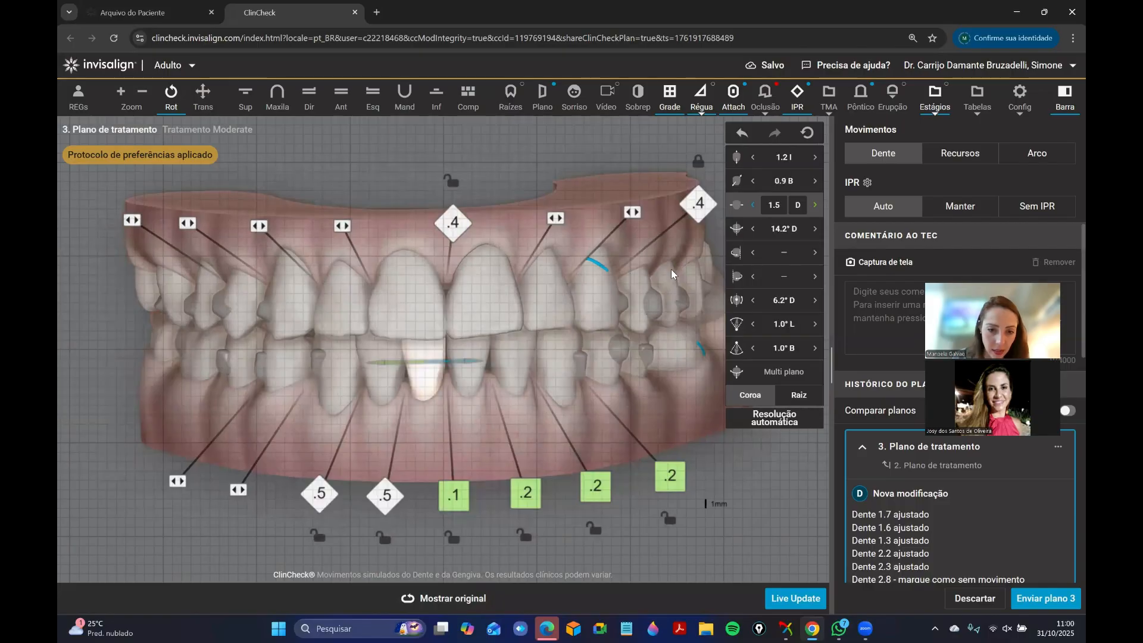
left_click(752, 206)
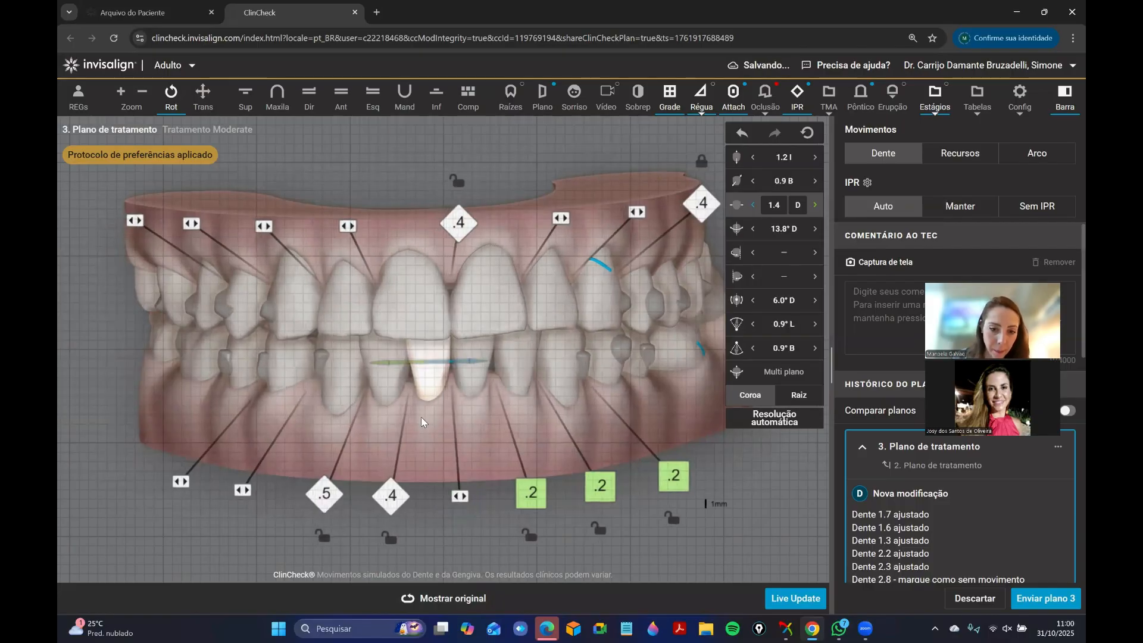
left_click_drag(465, 431, 449, 446)
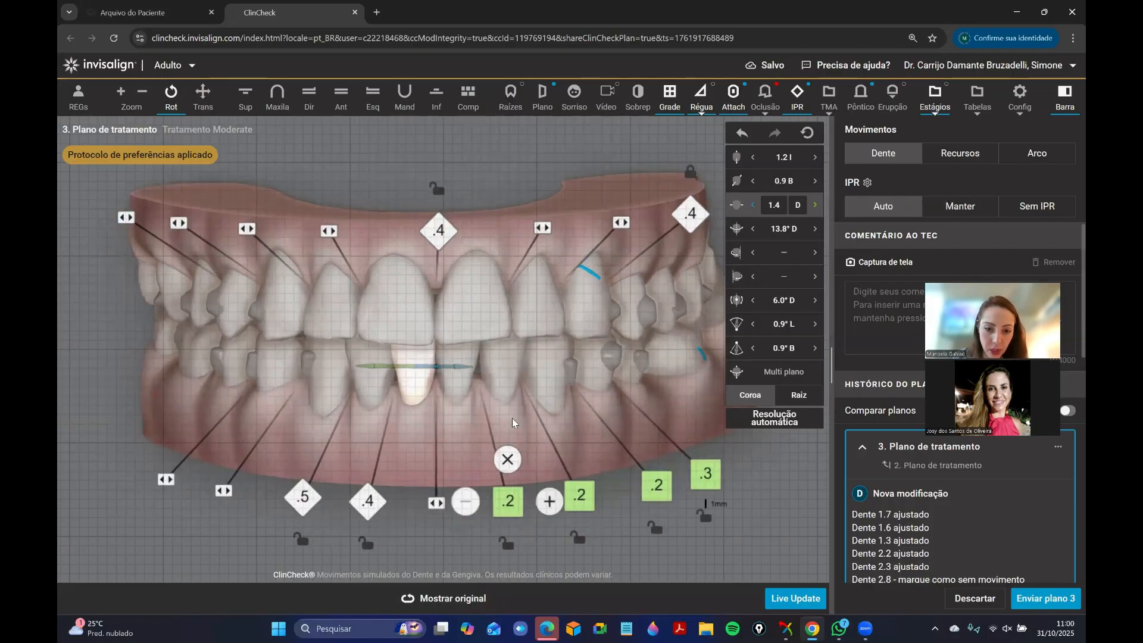
right_click(466, 373)
left_click(714, 234)
Delete the 0.3 mm IPR between teeth 3.4 and 3.5 and the 0.2 mm IPR between teeth 3.3 and 3.4.
left_click_drag(672, 356, 403, 392)
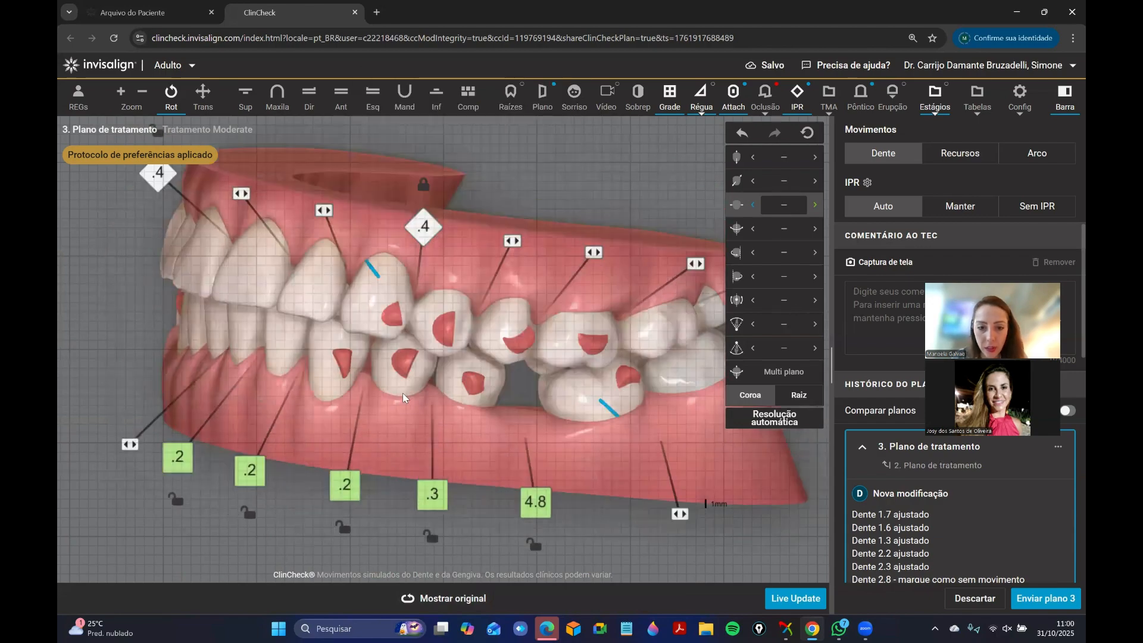
left_click(466, 389)
left_click_drag(573, 475, 621, 443)
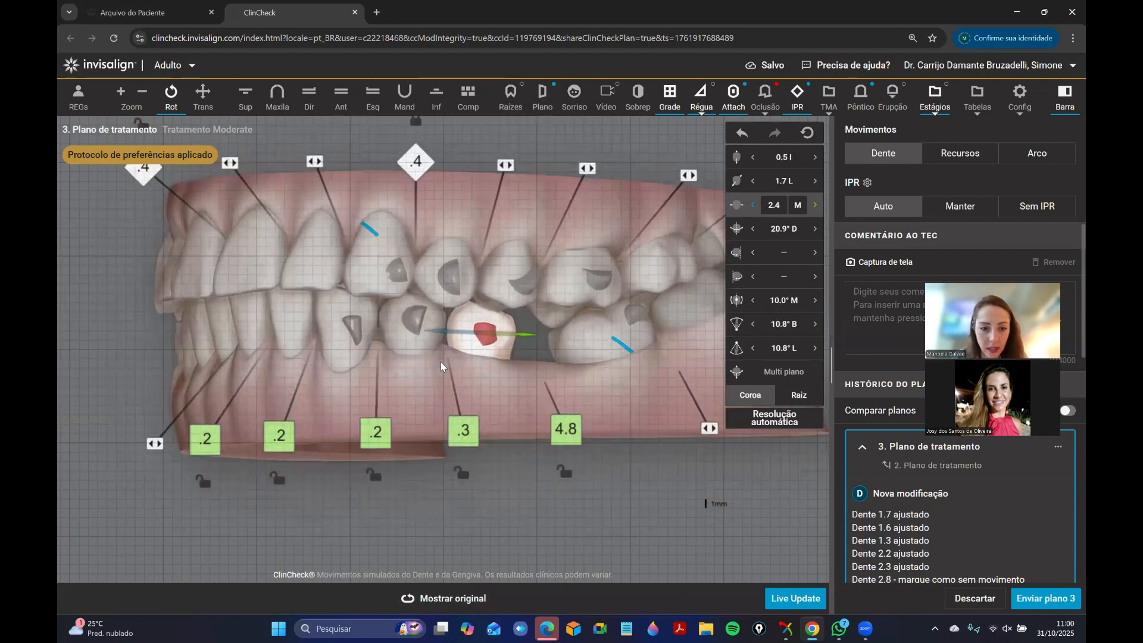
mouse_move(457, 419)
left_click(464, 391)
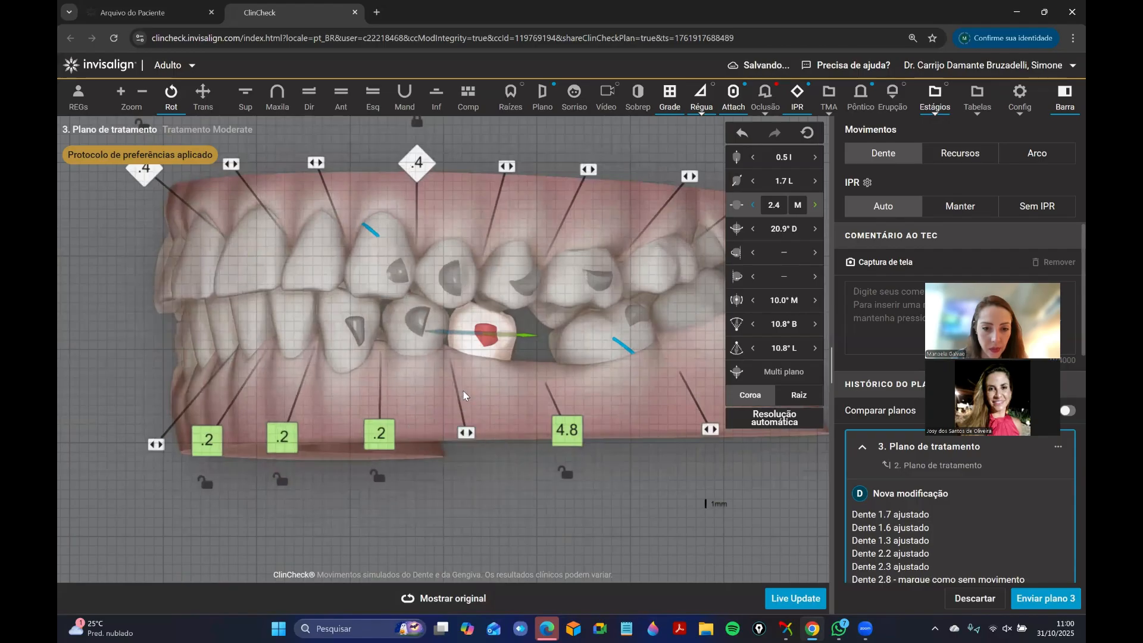
left_click(398, 381)
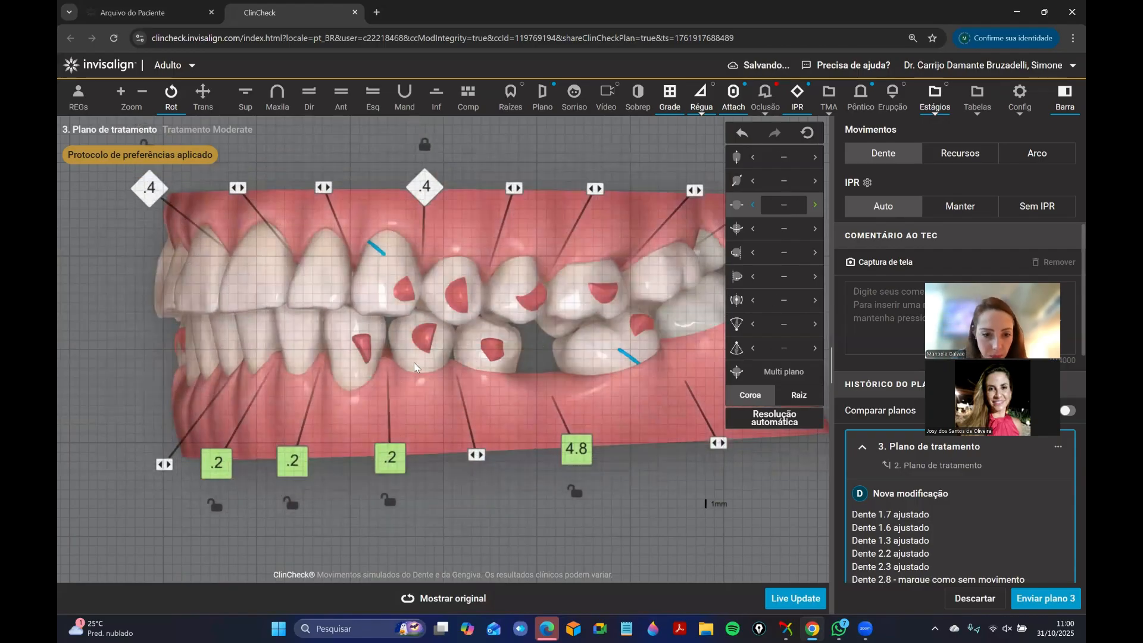
mouse_move(390, 458)
left_click(391, 421)
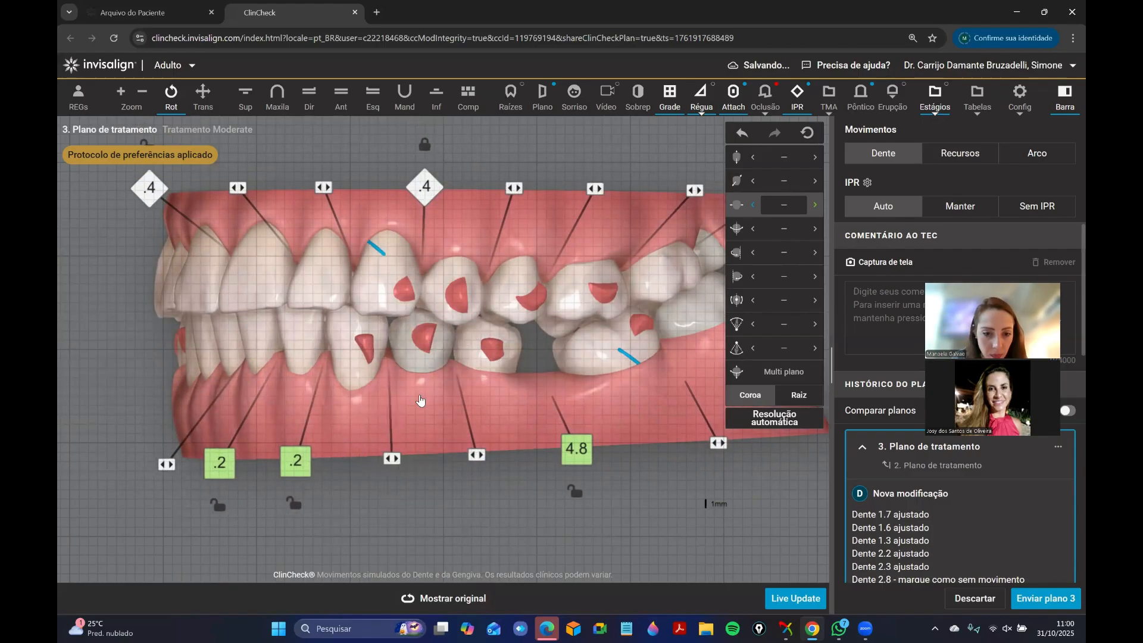
Delete the 0.2 mm IPR mesial and distal to tooth 3.2 in the lower occlusal view.
left_click_drag(179, 348, 402, 324)
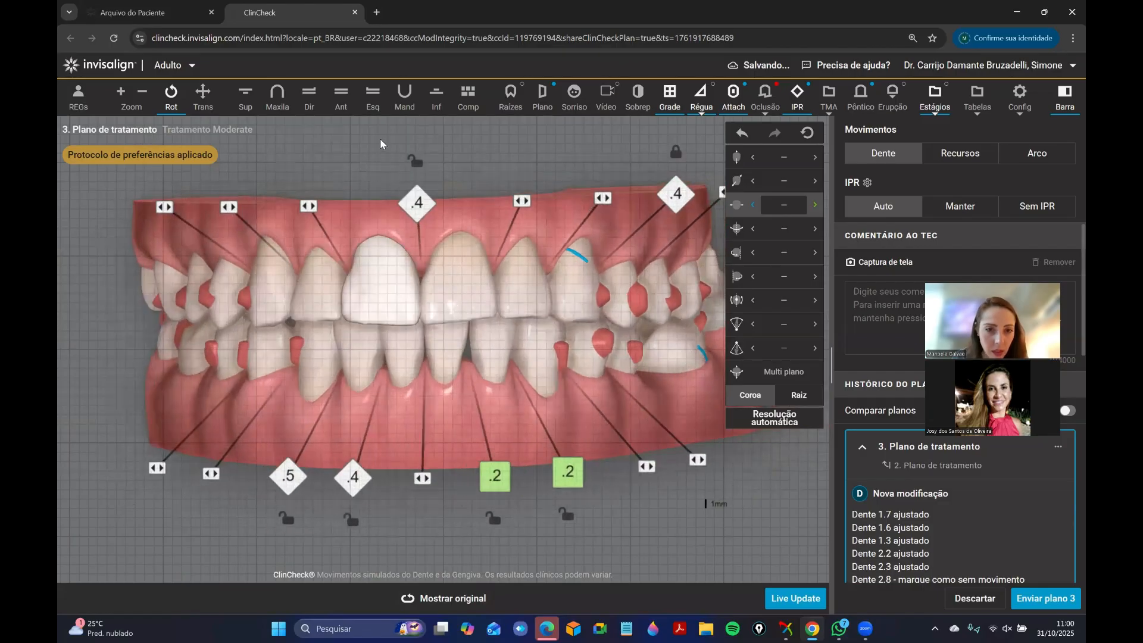
left_click(435, 94)
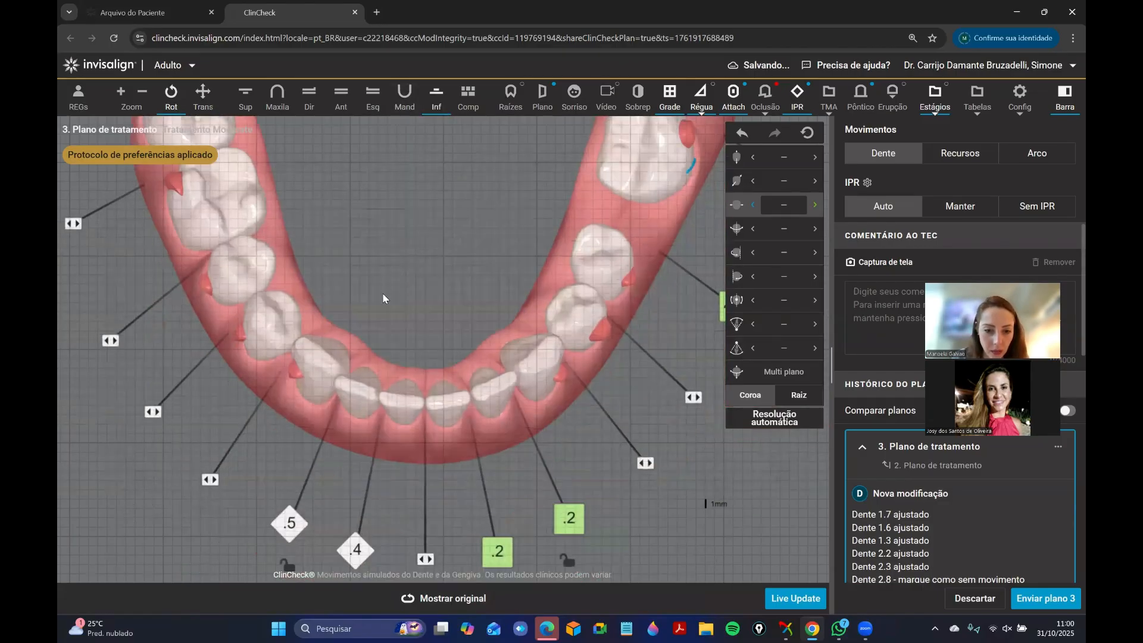
mouse_move(497, 547)
left_click(501, 512)
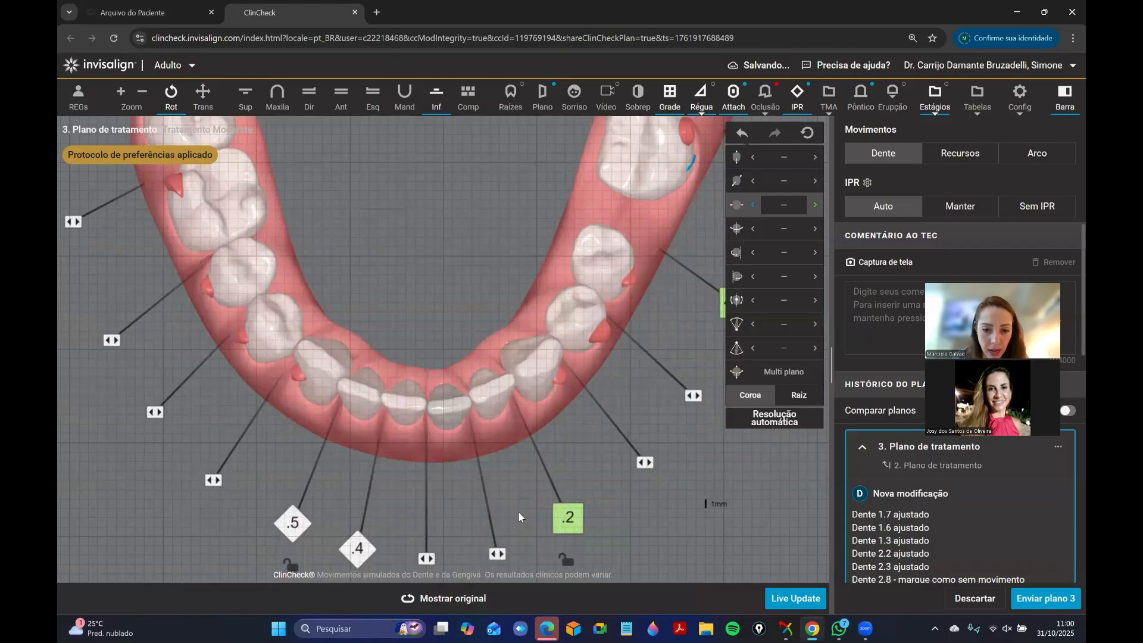
left_click(561, 488)
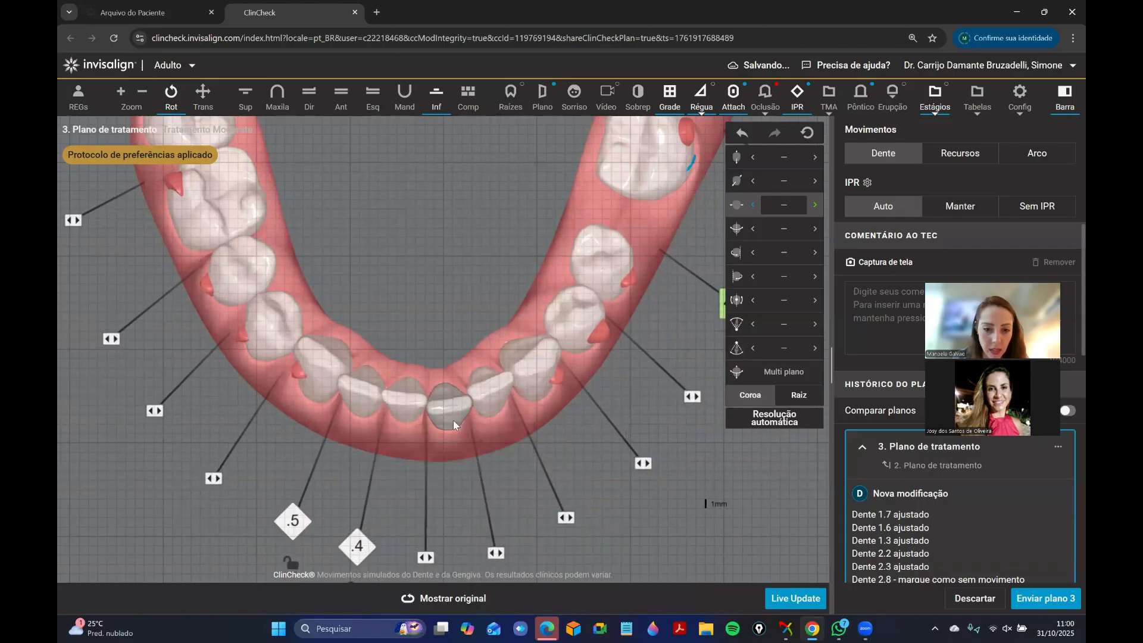
Set tooth 3.1's buccolingual translation to 0.4 mm buccal.
left_click(428, 420)
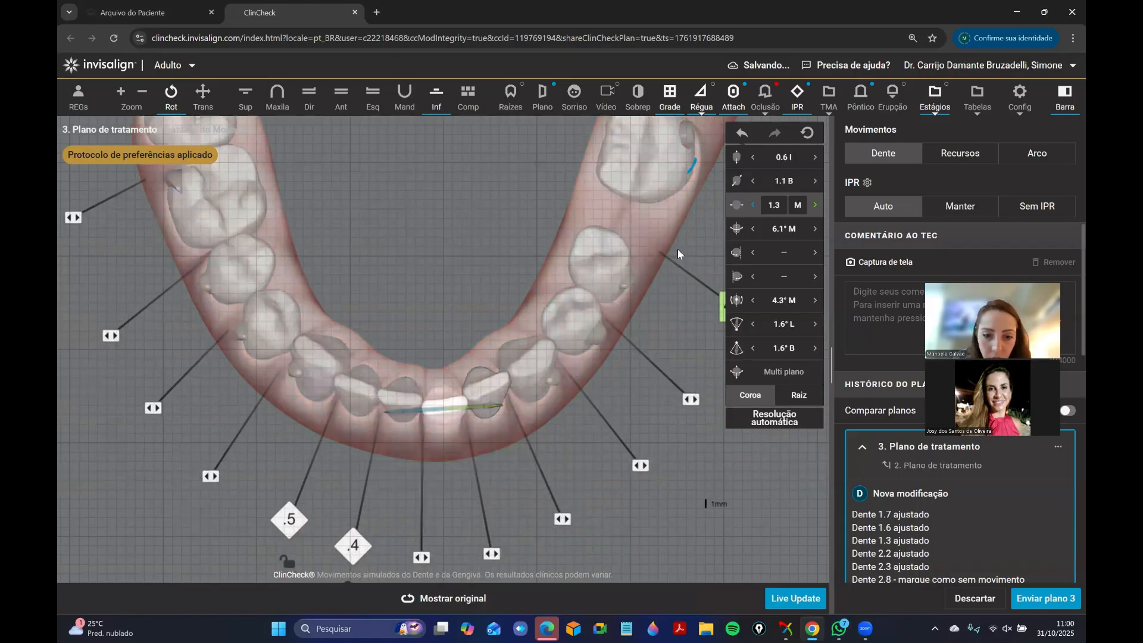
left_click(815, 182)
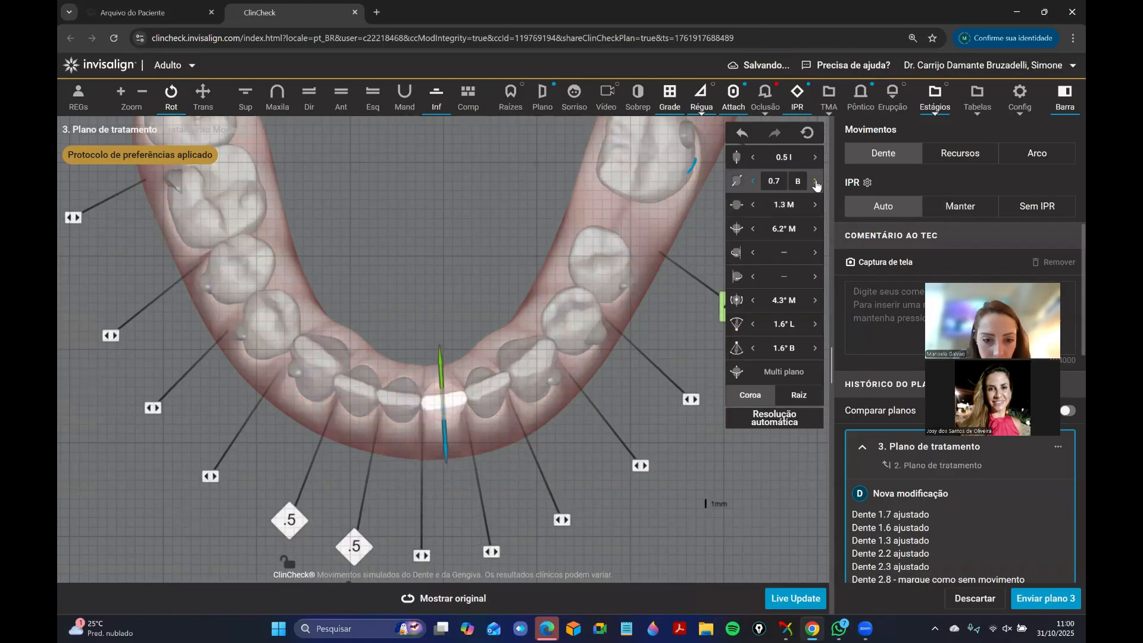
left_click(498, 285)
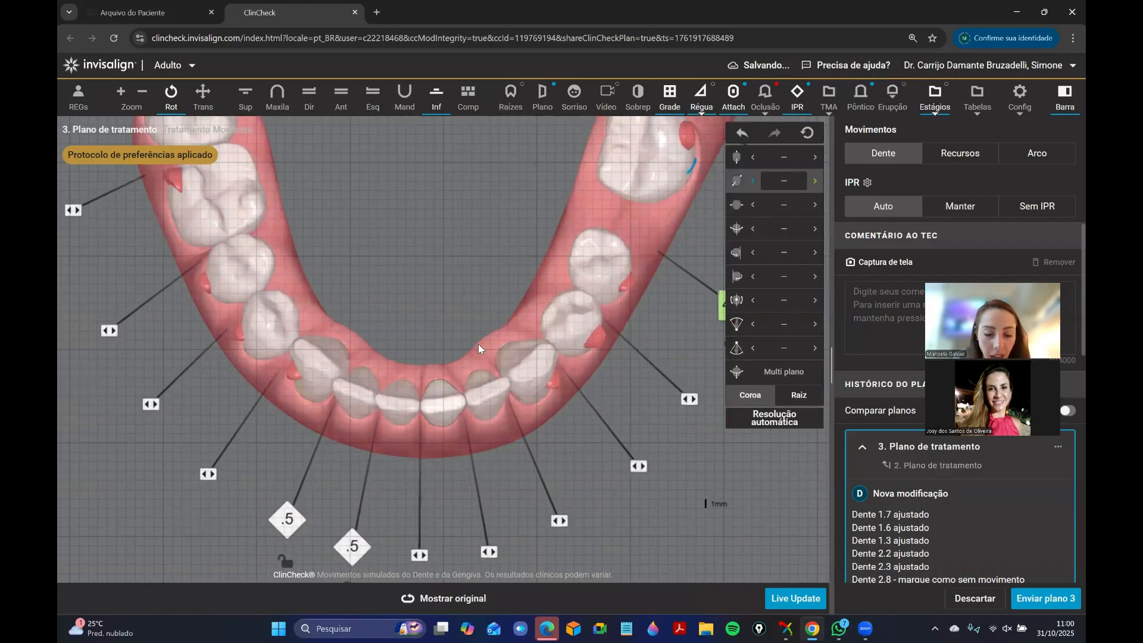
left_click(454, 392)
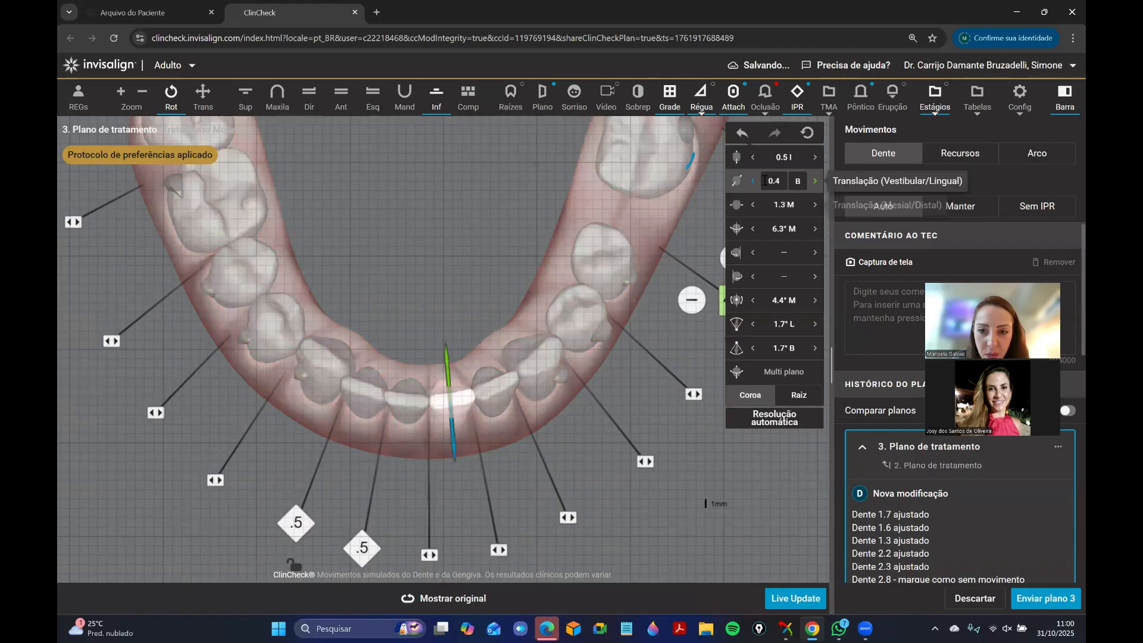
left_click(505, 298)
Lock the positions of teeth 4.1 and 4.3.
right_click(394, 410)
left_click(406, 439)
right_click(329, 378)
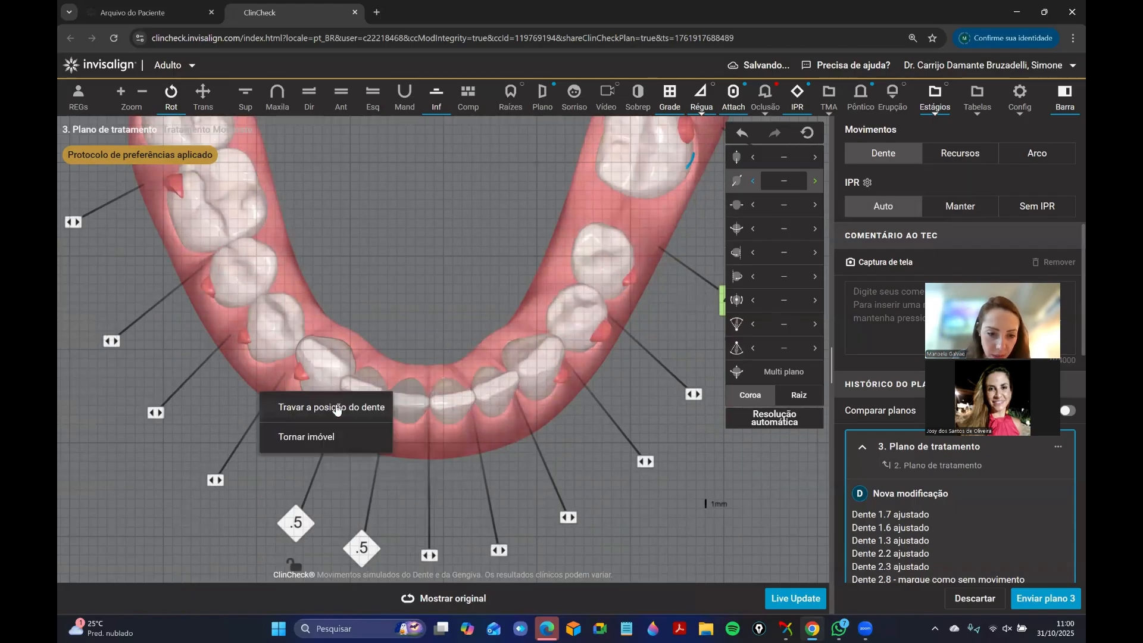
left_click(335, 408)
Set the IPR between teeth 4.1 and 4.2 and between teeth 4.2 and 4.3 to 0.3 mm each.
left_click(358, 541)
left_click(321, 556)
left_click(290, 526)
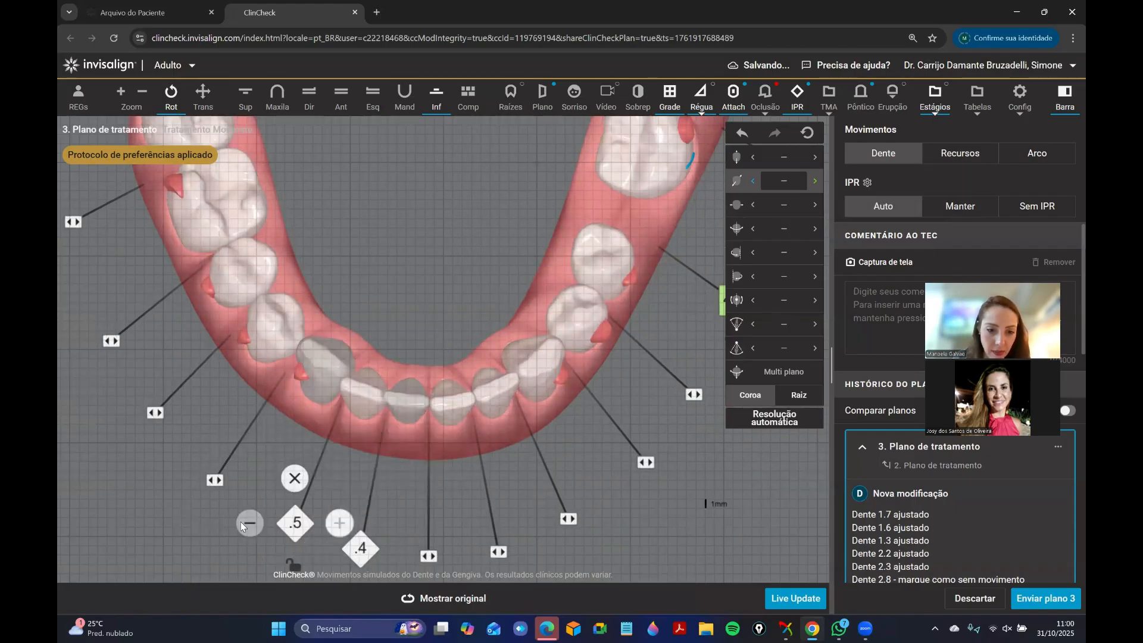
left_click(244, 524)
right_click_drag(442, 286, 445, 237)
left_click(361, 506)
left_click(325, 508)
left_click(298, 475)
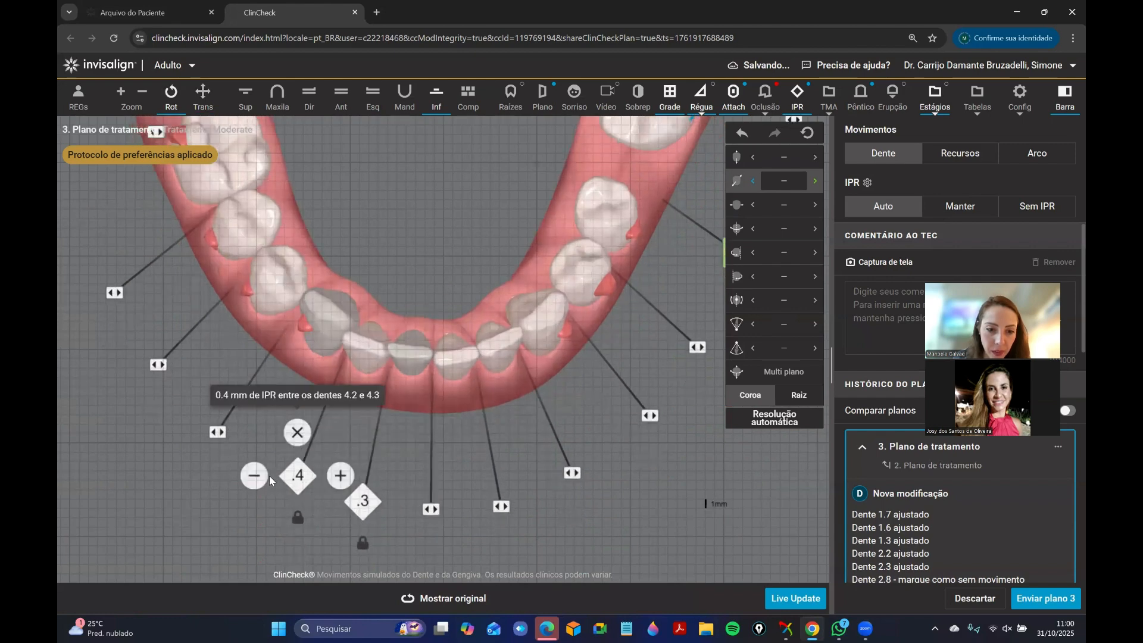
left_click(266, 473)
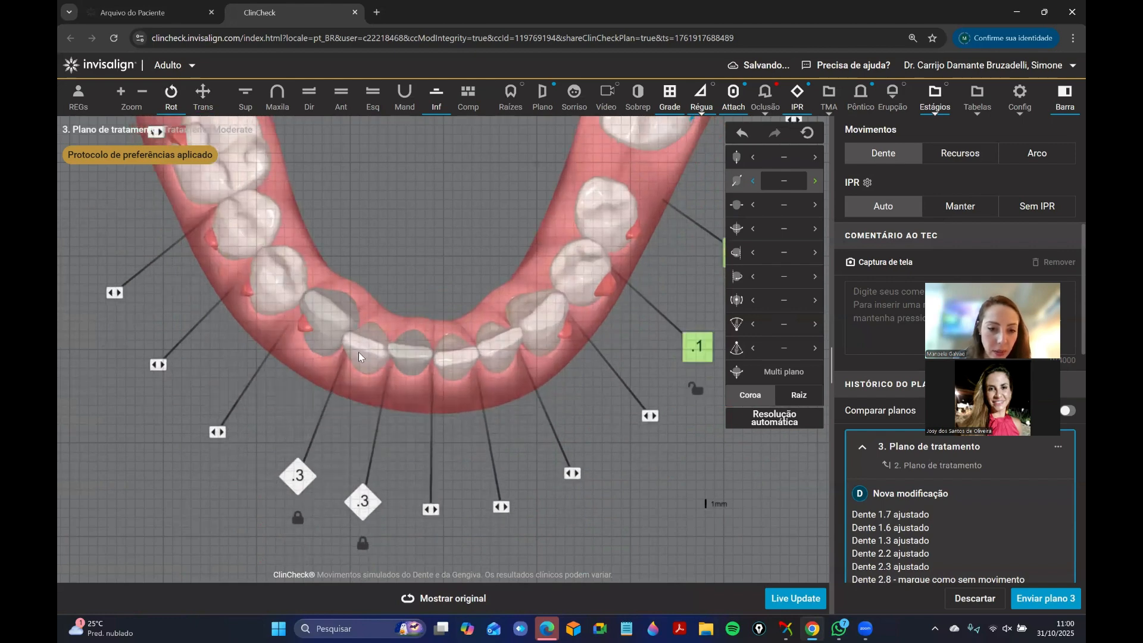
Set tooth 4.1's buccolingual translation to 0.8 mm buccal.
left_click(419, 353)
left_click(753, 182)
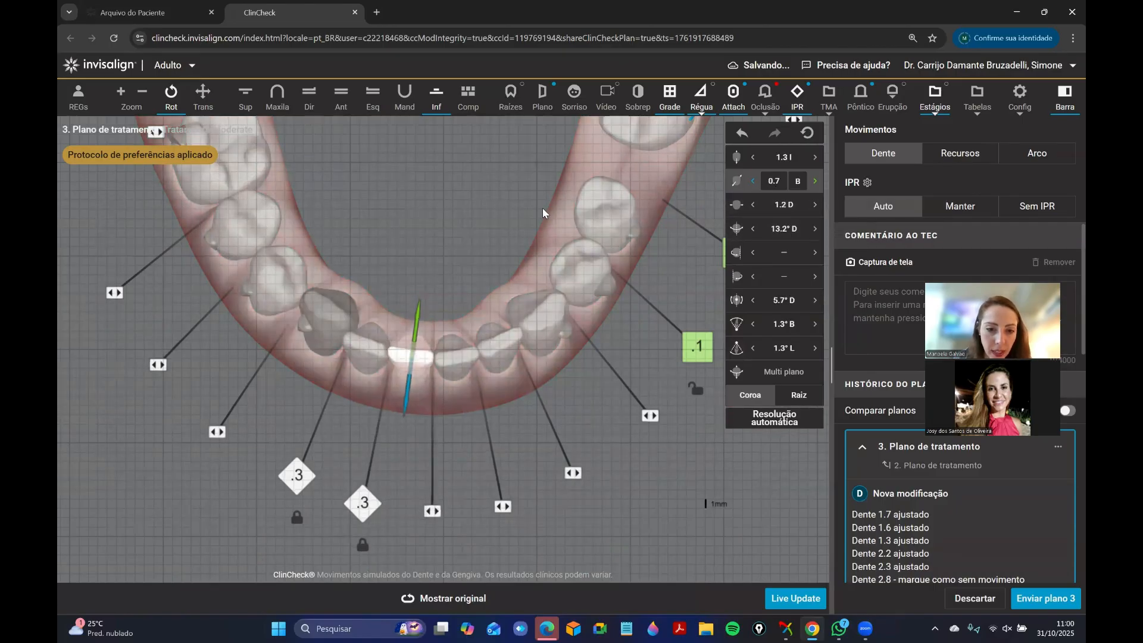
left_click(814, 181)
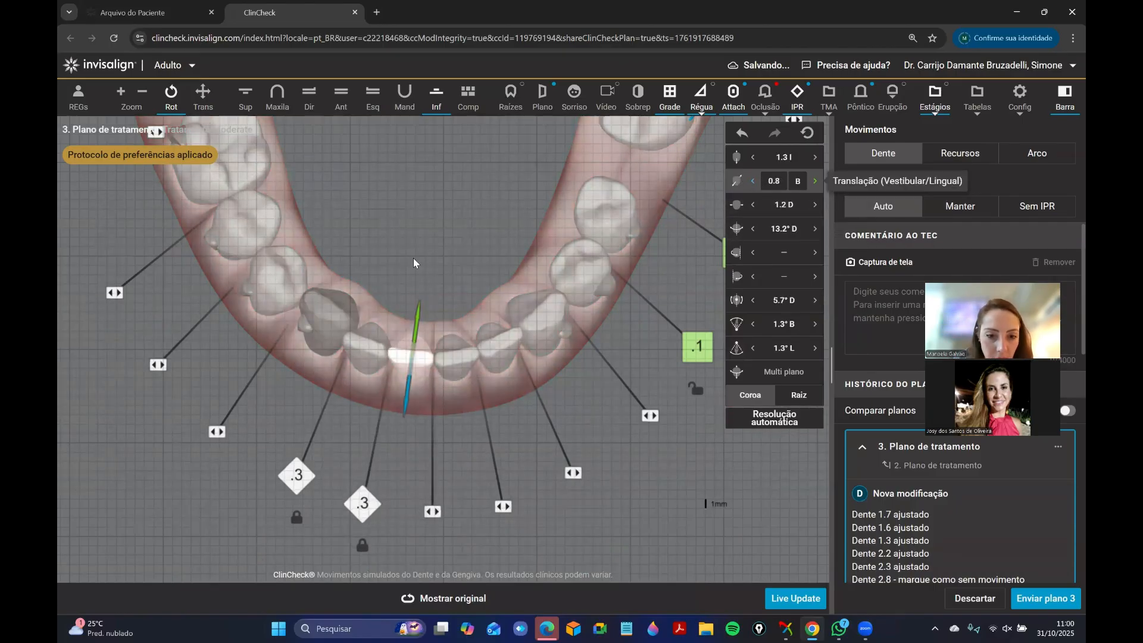
left_click(413, 259)
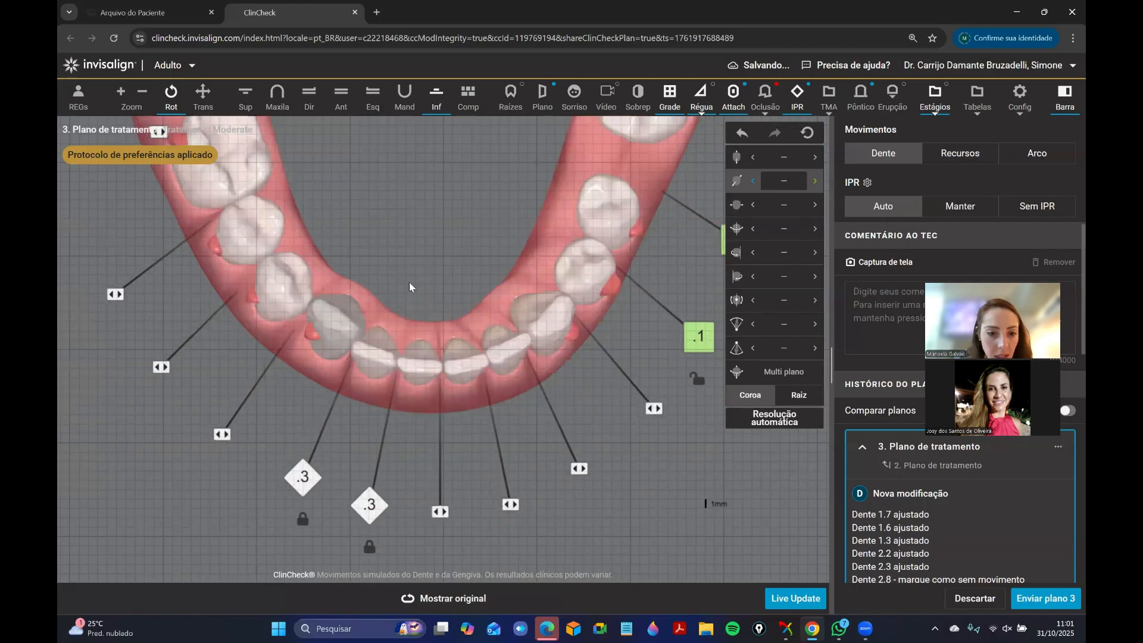
Set the buccal crown inclination of tooth 4.3 to about 1.5°.
left_click(336, 340)
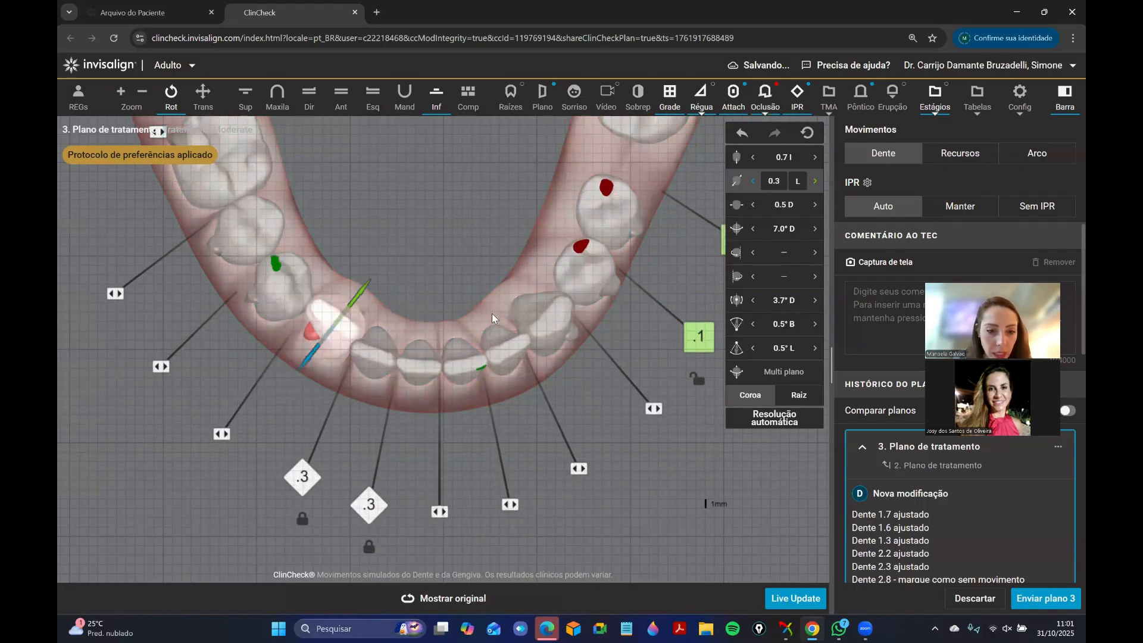
left_click(752, 348)
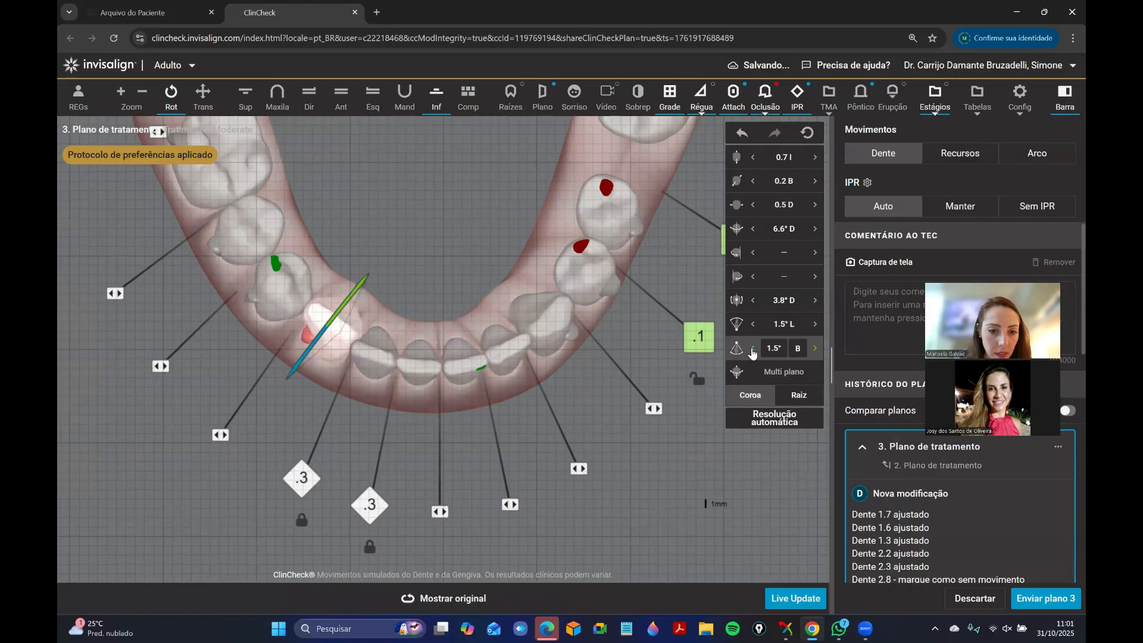
left_click(426, 278)
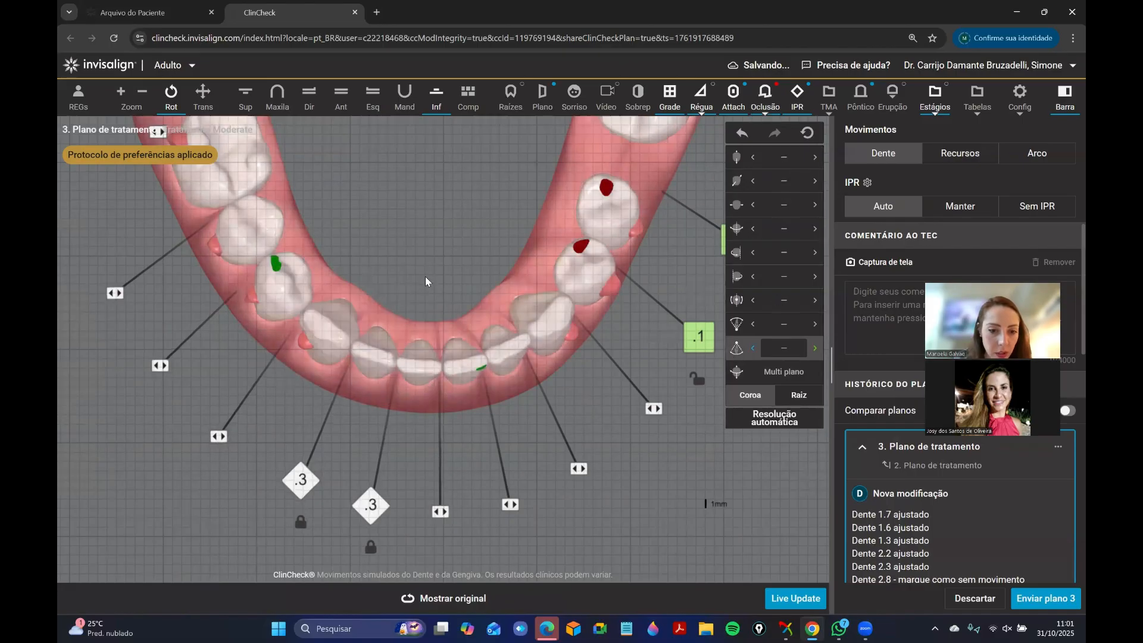
Set the buccolingual translation of teeth 3.1 and 4.1 to 0.9 mm buccal each.
left_click_drag(425, 276, 436, 360)
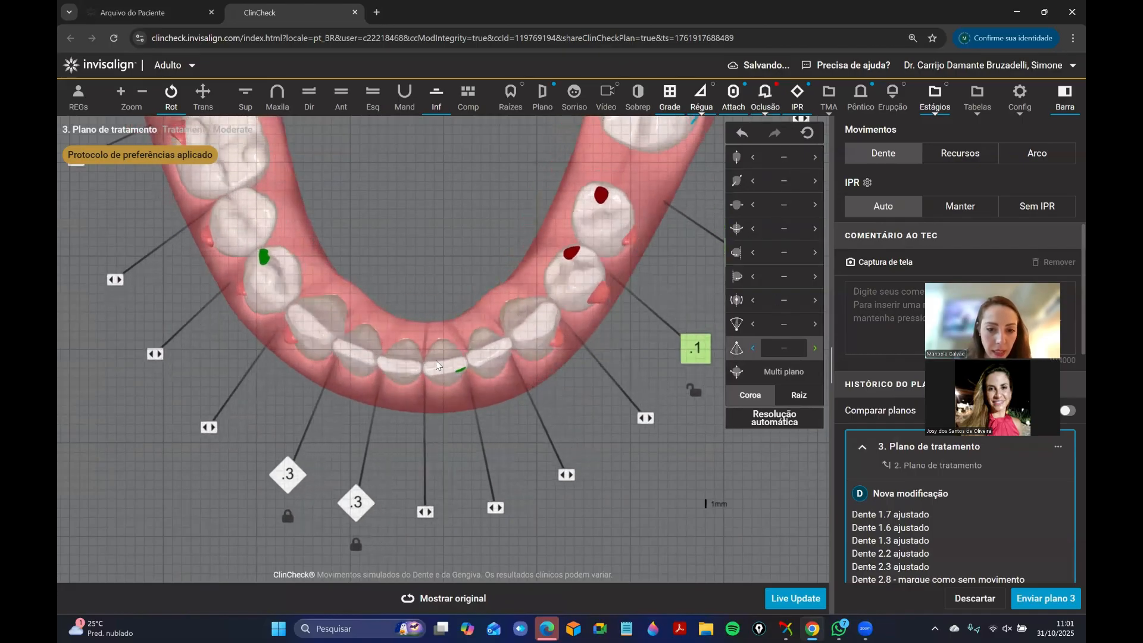
left_click(435, 360)
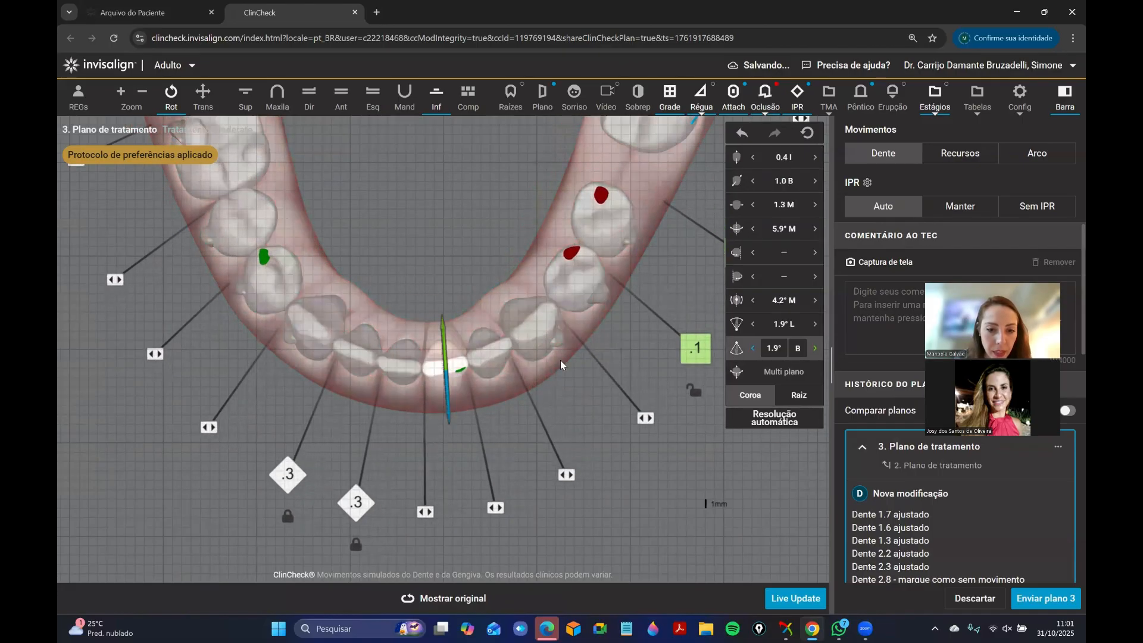
left_click(409, 290)
left_click(402, 362)
left_click(819, 179)
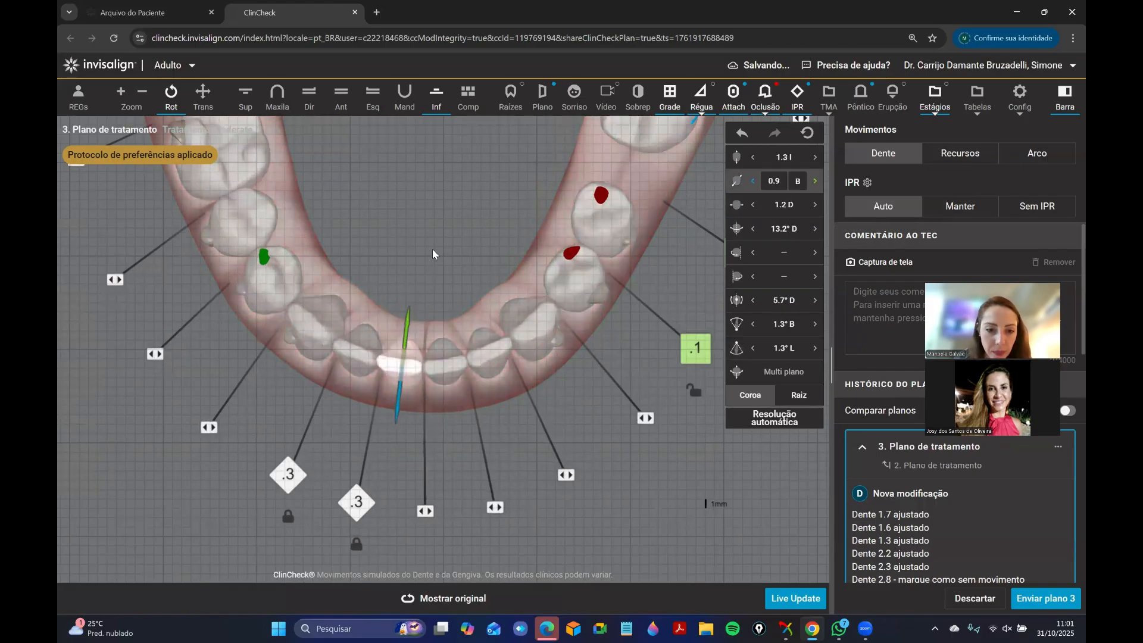
left_click(432, 250)
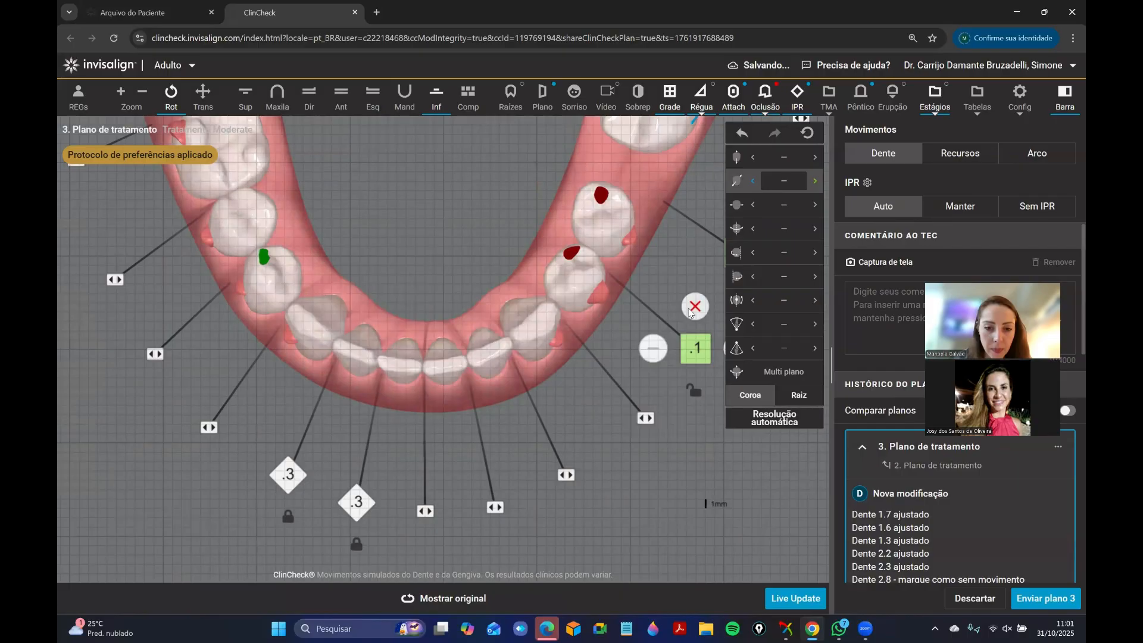
Delete the 0.4 mm IPR between teeth 1.1 and 2.1 while keeping tooth 1.1 temporarily locked.
left_click(341, 95)
mouse_move(464, 289)
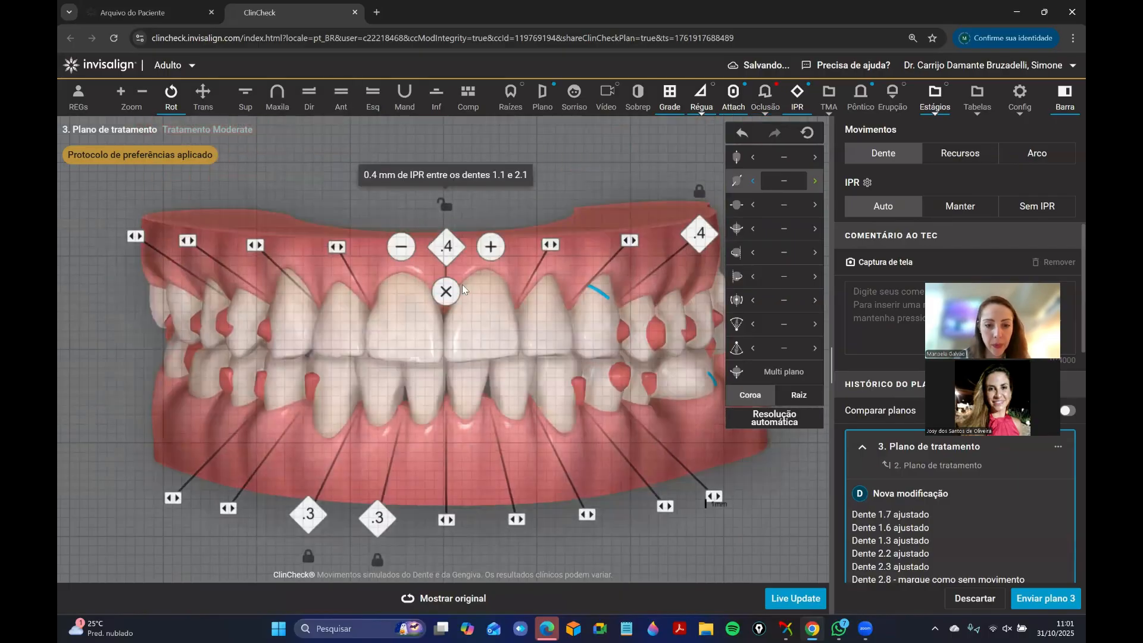
right_click(442, 374)
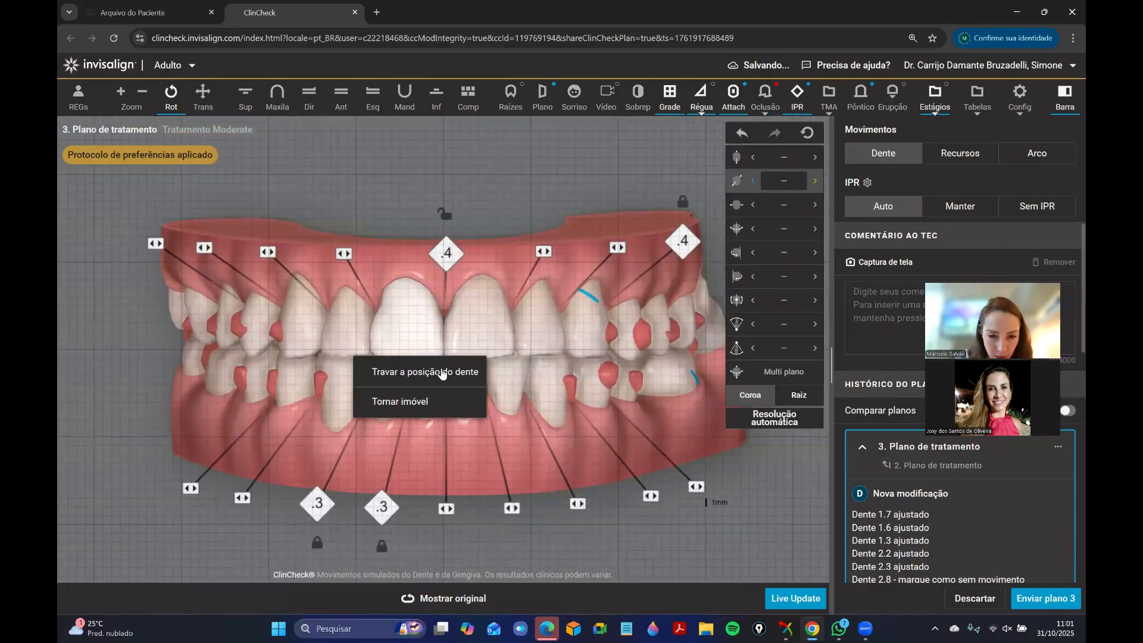
left_click(442, 373)
mouse_move(446, 256)
left_click(445, 286)
right_click(426, 323)
left_click(431, 360)
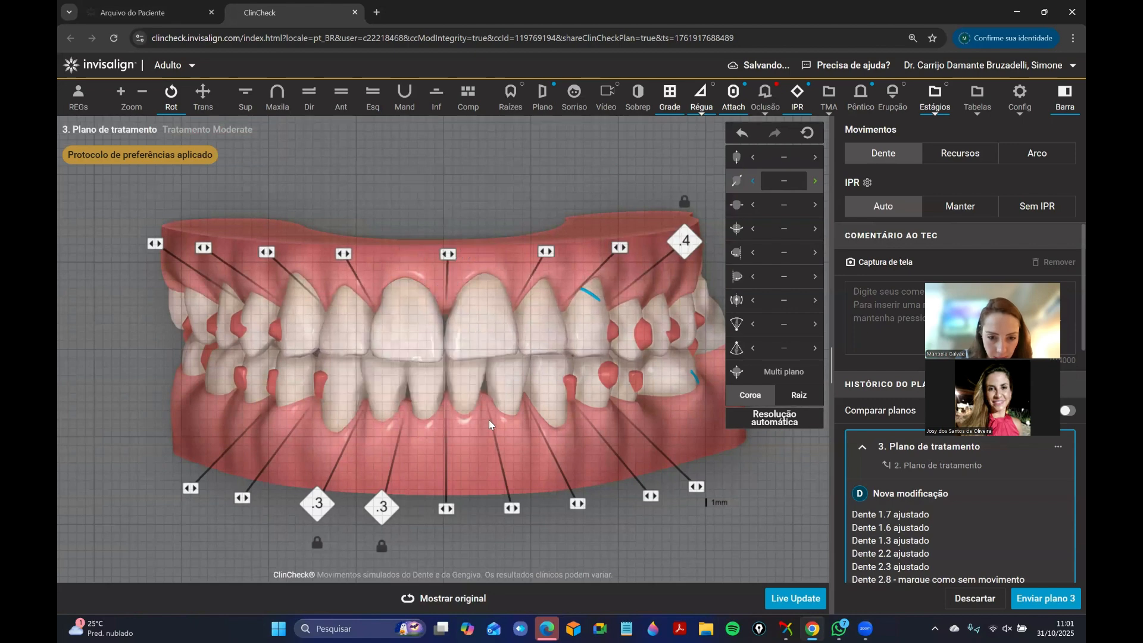
Set tooth 1.1's mesiodistal angulation to 4.6° mesial.
left_click(470, 347)
left_click(424, 356)
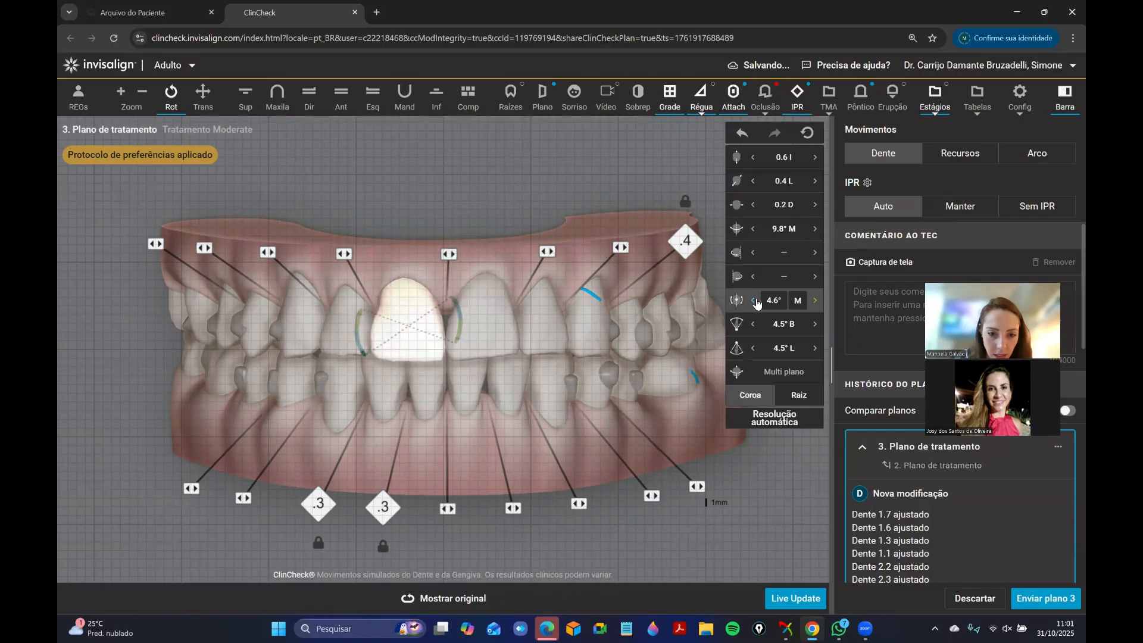
left_click(498, 470)
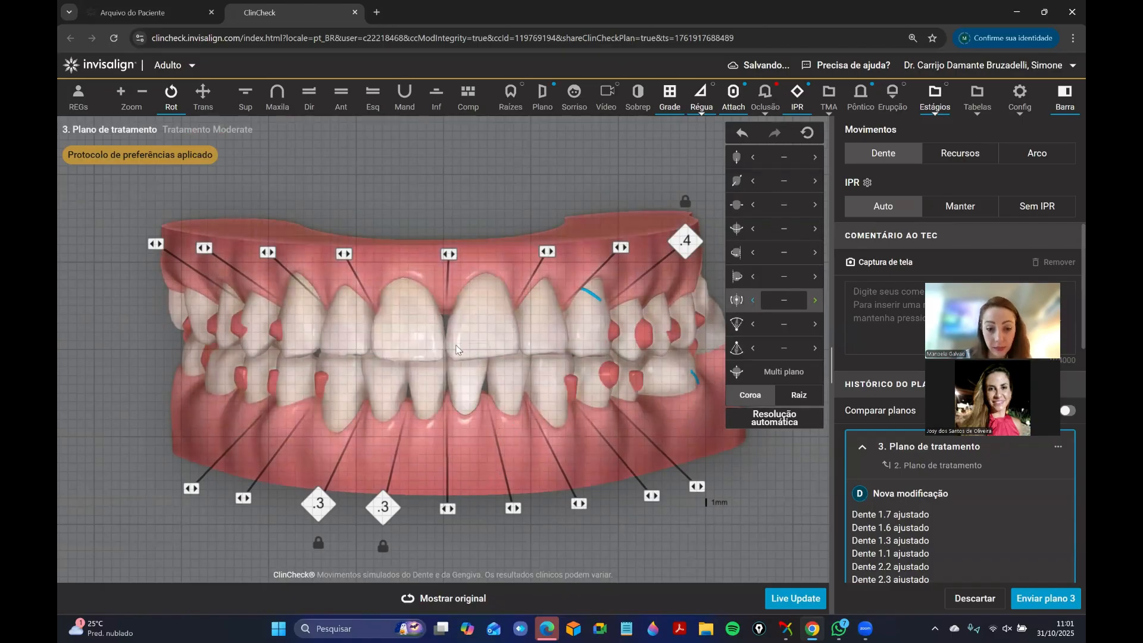
Set the IPR between teeth 1.1 and 2.1 to 0.3 mm while keeping tooth 2.1 temporarily locked.
right_click(485, 343)
left_click(496, 371)
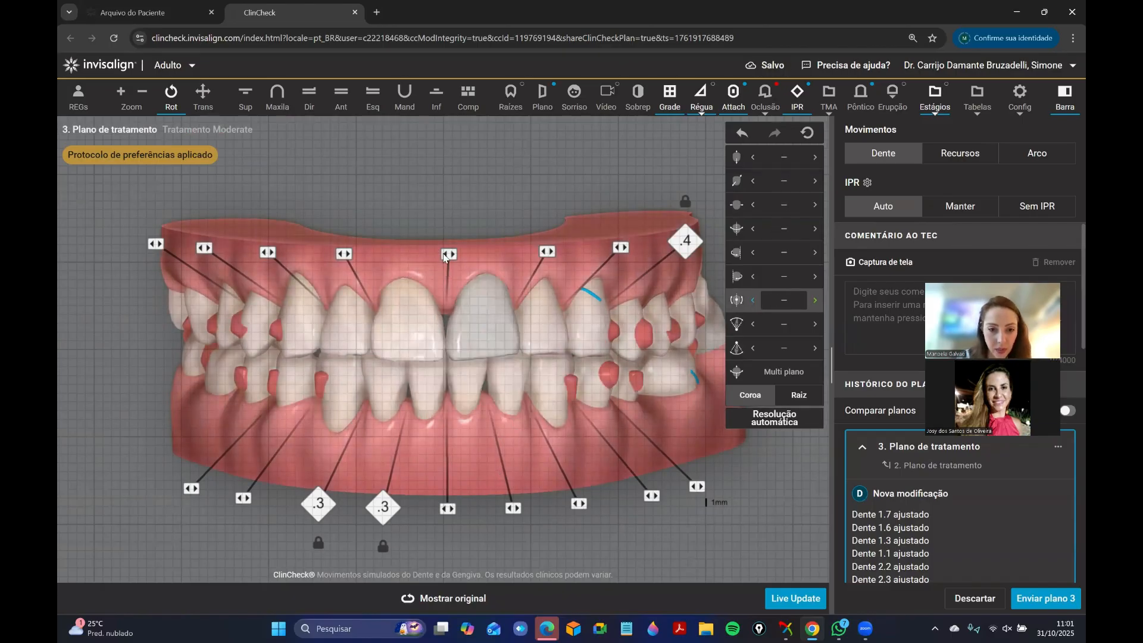
left_click_drag(443, 267, 471, 270)
left_click(453, 255)
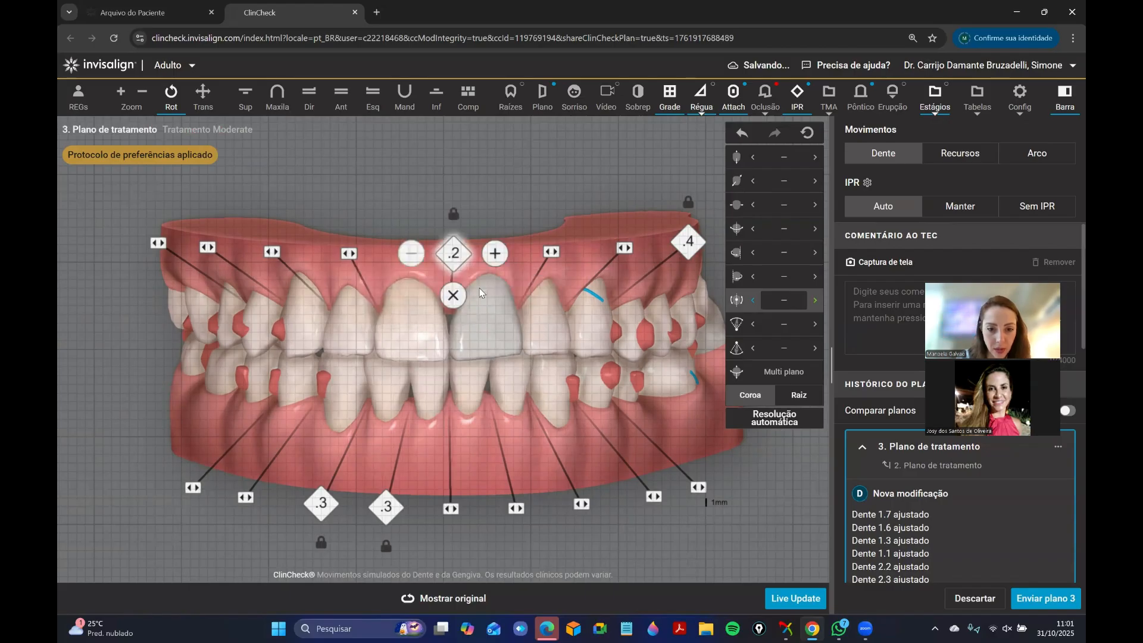
left_click(495, 253)
left_click_drag(479, 360, 459, 363)
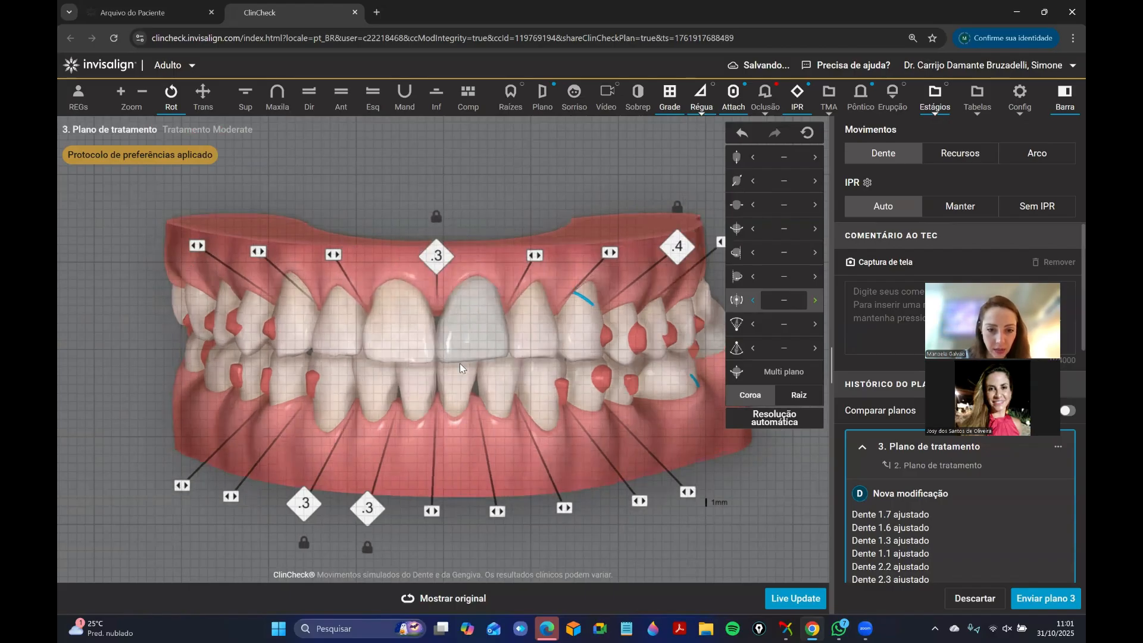
left_click(502, 476)
left_click_drag(502, 476, 510, 475)
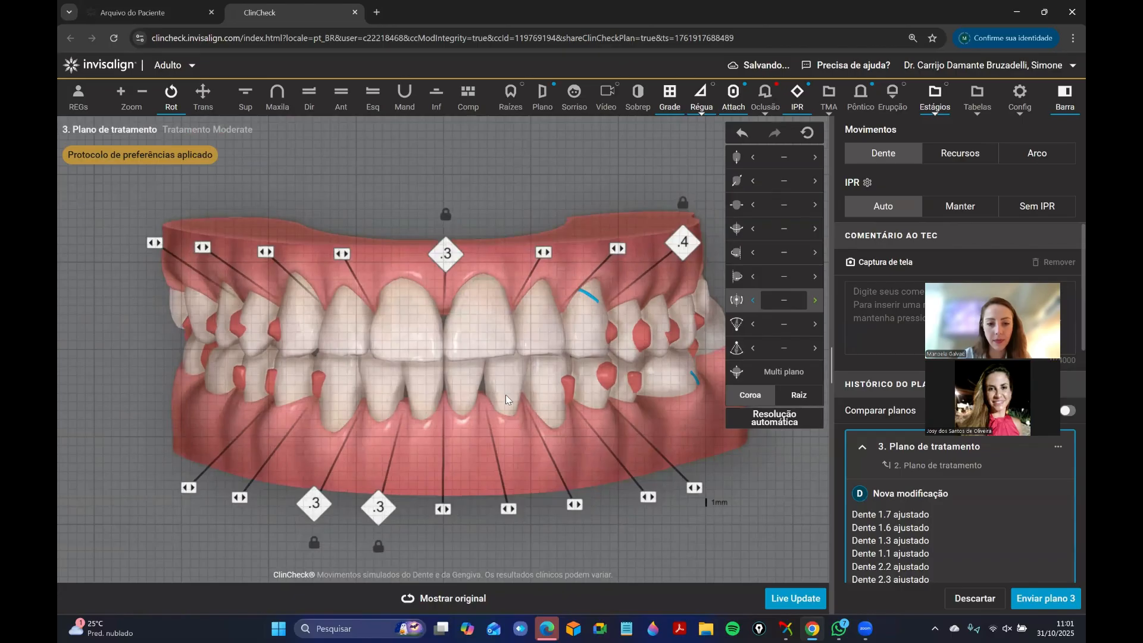
Review both lateral views and set tooth 1.5's vertical translation to 0.1 mm intrusion.
left_click_drag(484, 395, 510, 434)
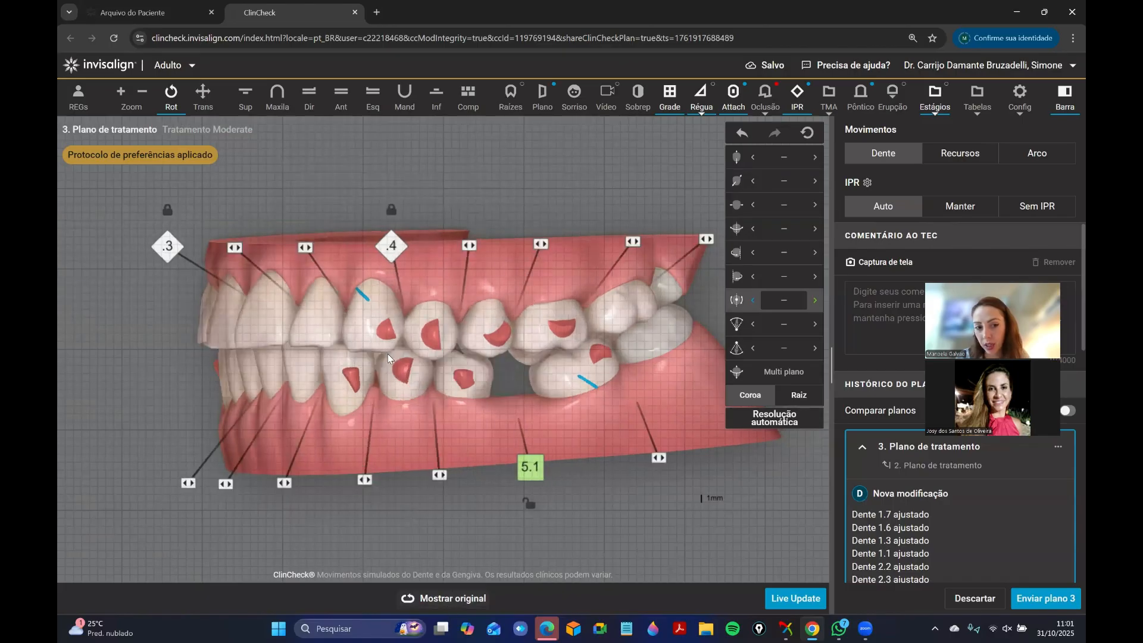
left_click_drag(241, 347, 559, 384)
left_click(468, 602)
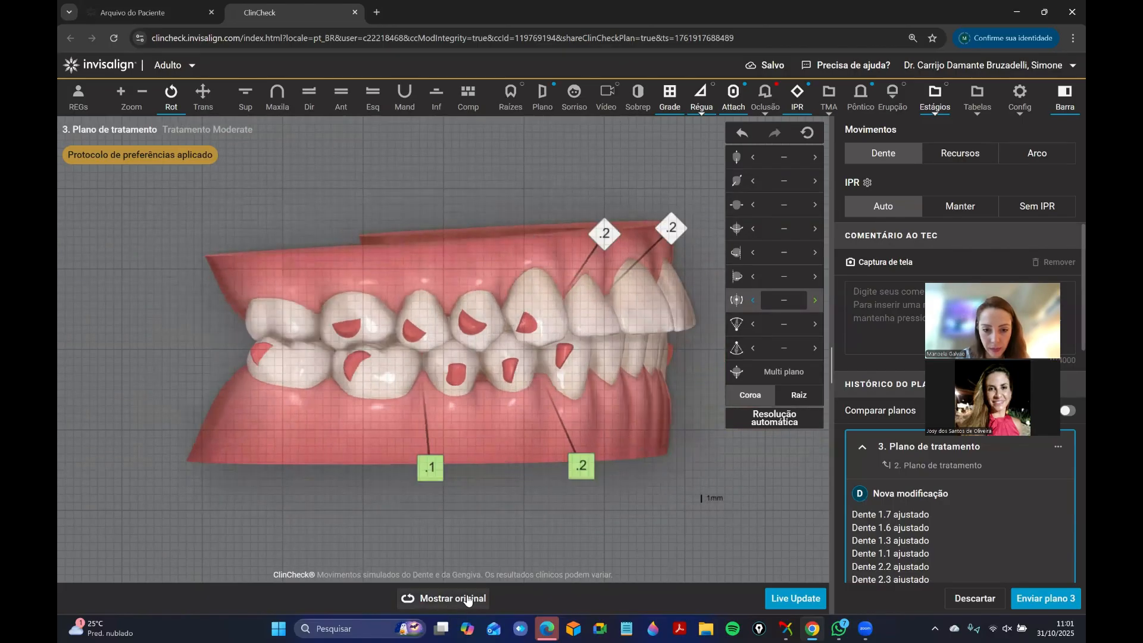
scroll(543, 421, "up", 2)
left_click(427, 351)
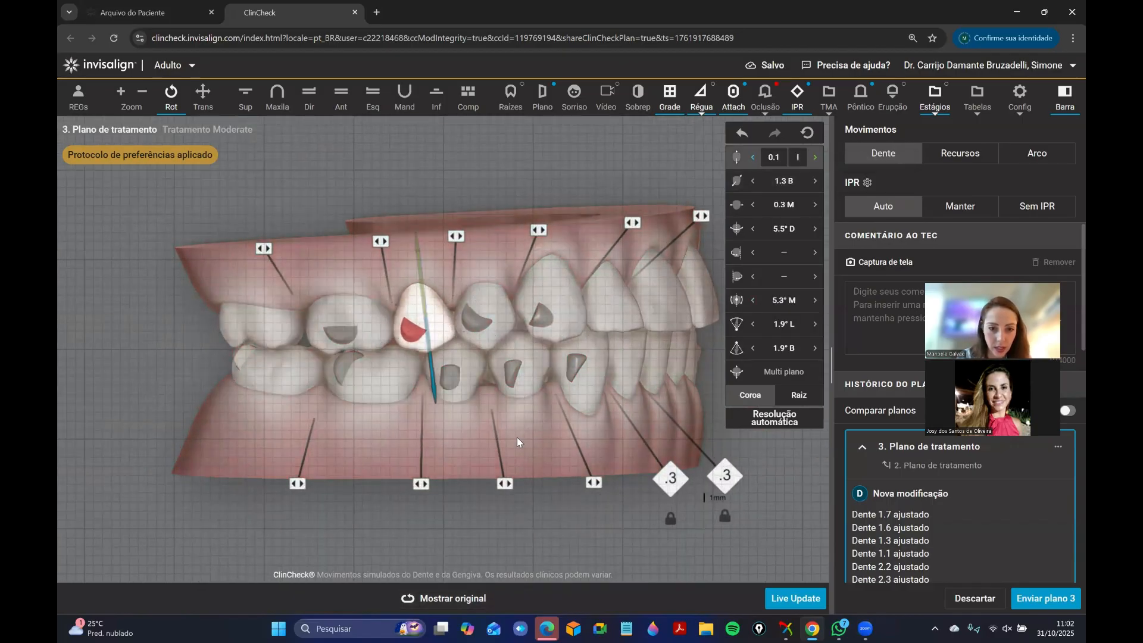
left_click_drag(515, 437, 531, 430)
Check the occlusal contacts on the patient's right side and set tooth 4.5's vertical translation to 0.
key("o")
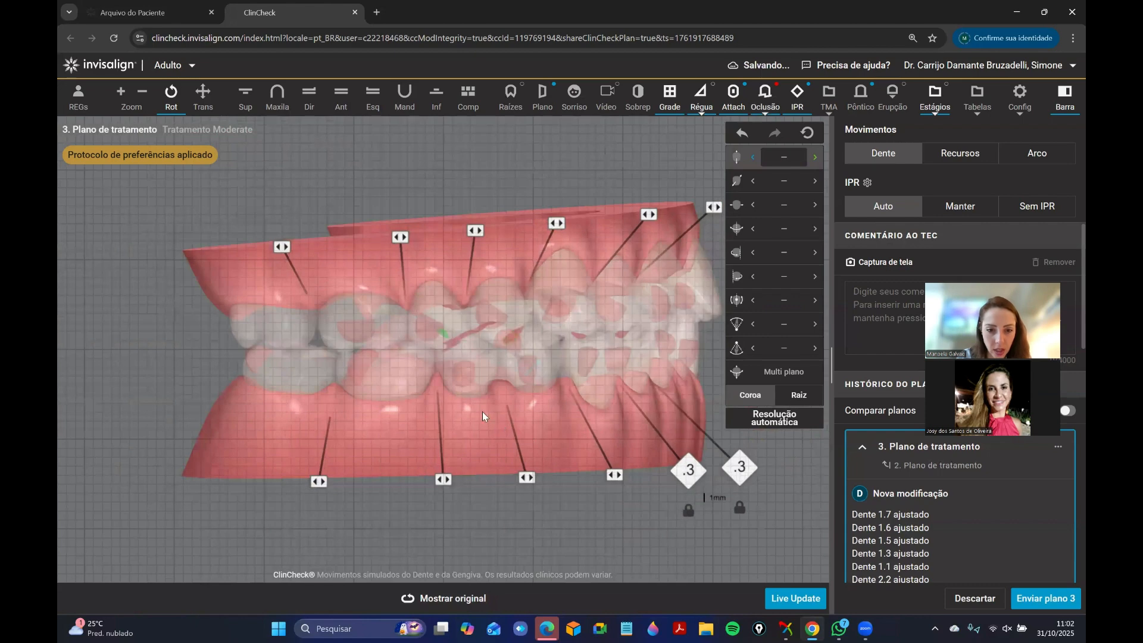
key("o")
left_click(469, 398)
left_click(816, 158)
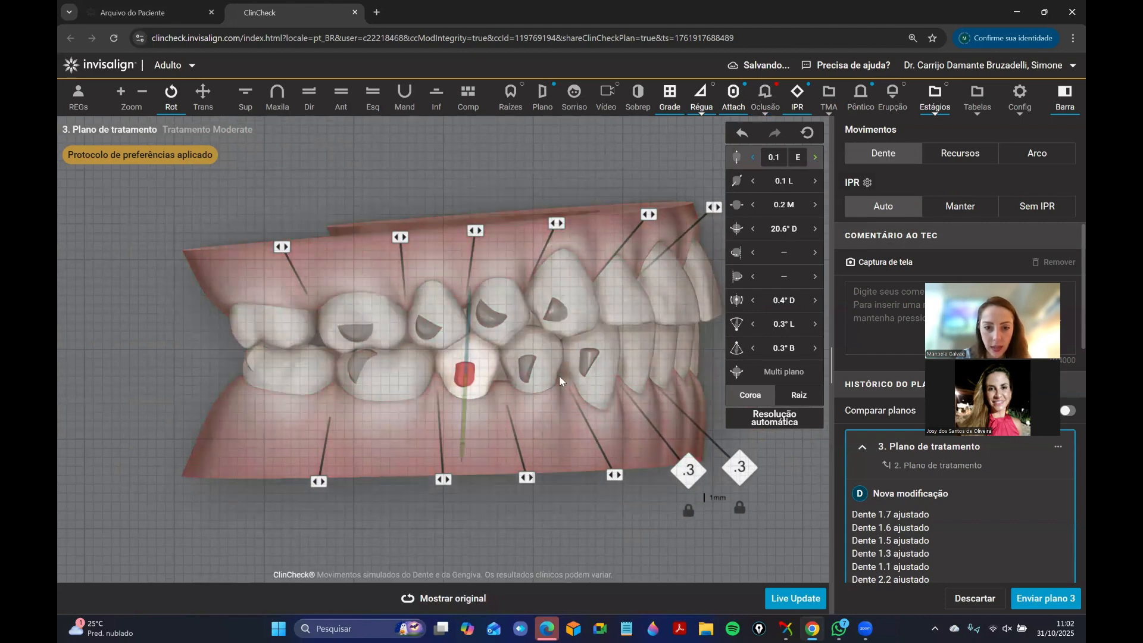
key("o")
Examine the occlusal contacts on the upper arch and the fit of the patient's right-side teeth.
key("o")
left_click(246, 99)
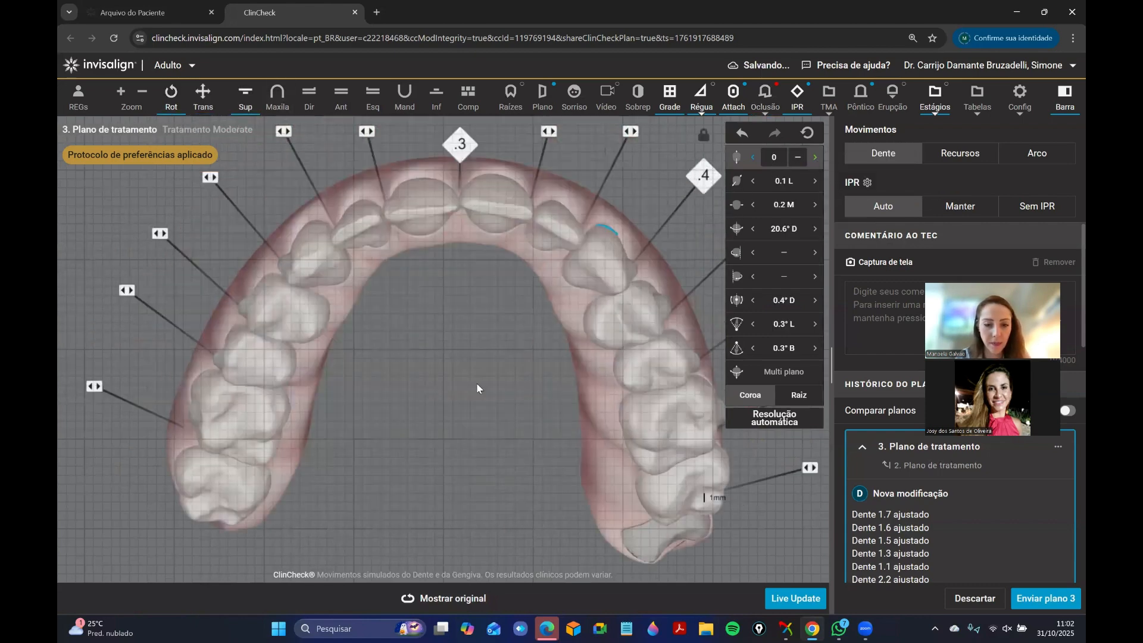
key("o")
scroll(455, 380, "down", 3)
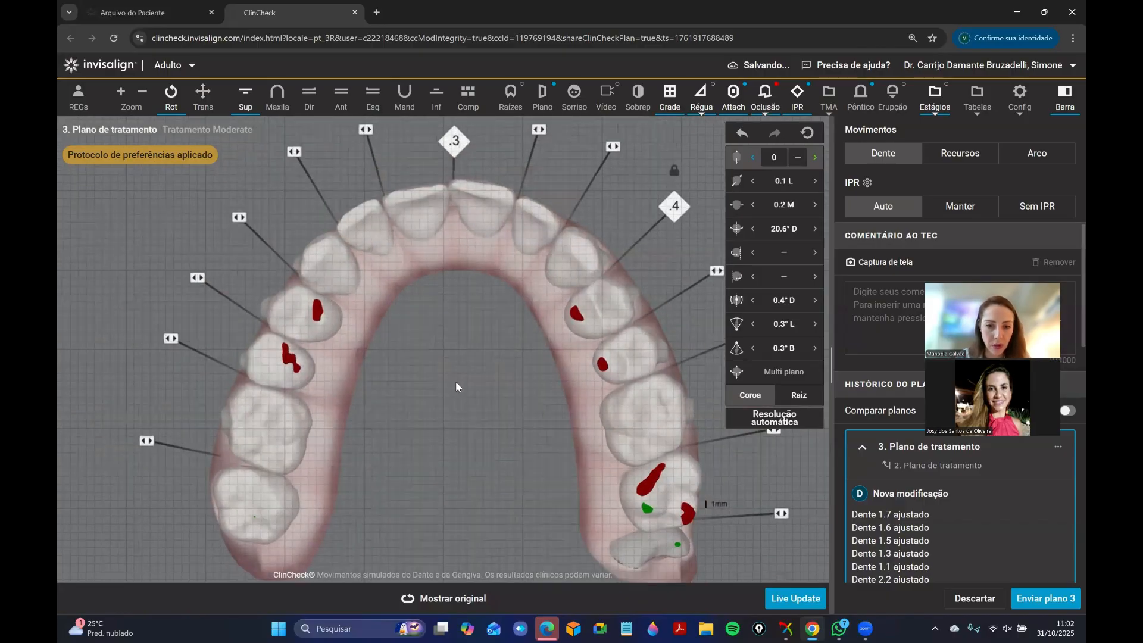
left_click(343, 97)
key("o")
left_click_drag(376, 327, 497, 338)
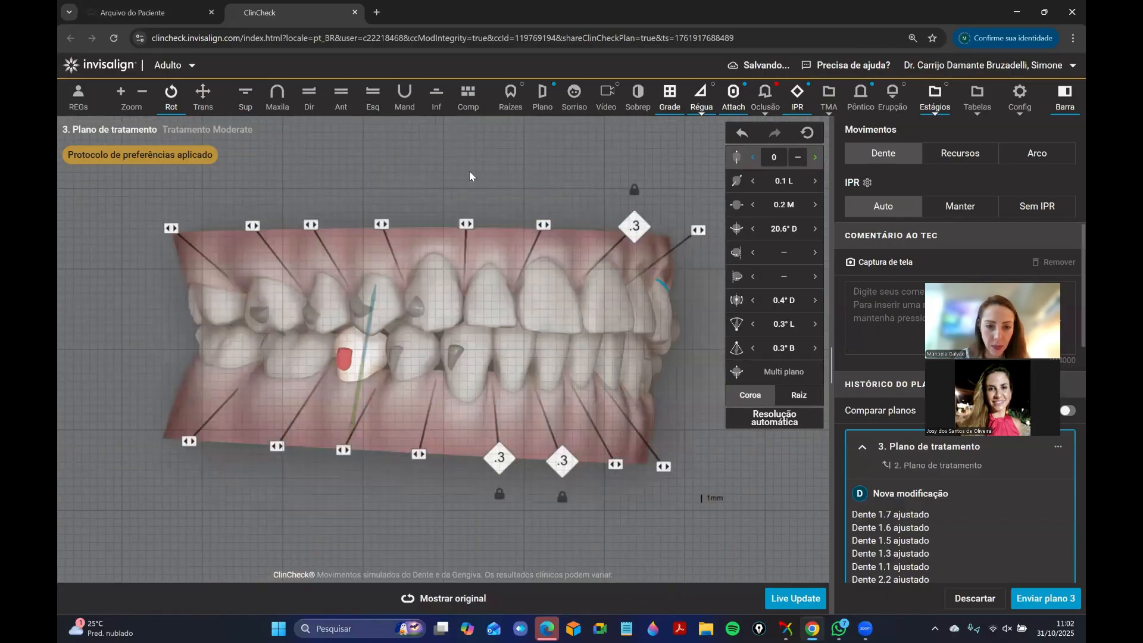
left_click(469, 171)
Move teeth 4.6 and 4.7 lingually together and rotate tooth 4.5 about its contact point in the lower arch.
scroll(376, 412, "up", 2)
left_click_drag(375, 413, 387, 368)
left_click(407, 104)
left_click_drag(481, 375, 450, 395)
scroll(451, 396, "down", 2)
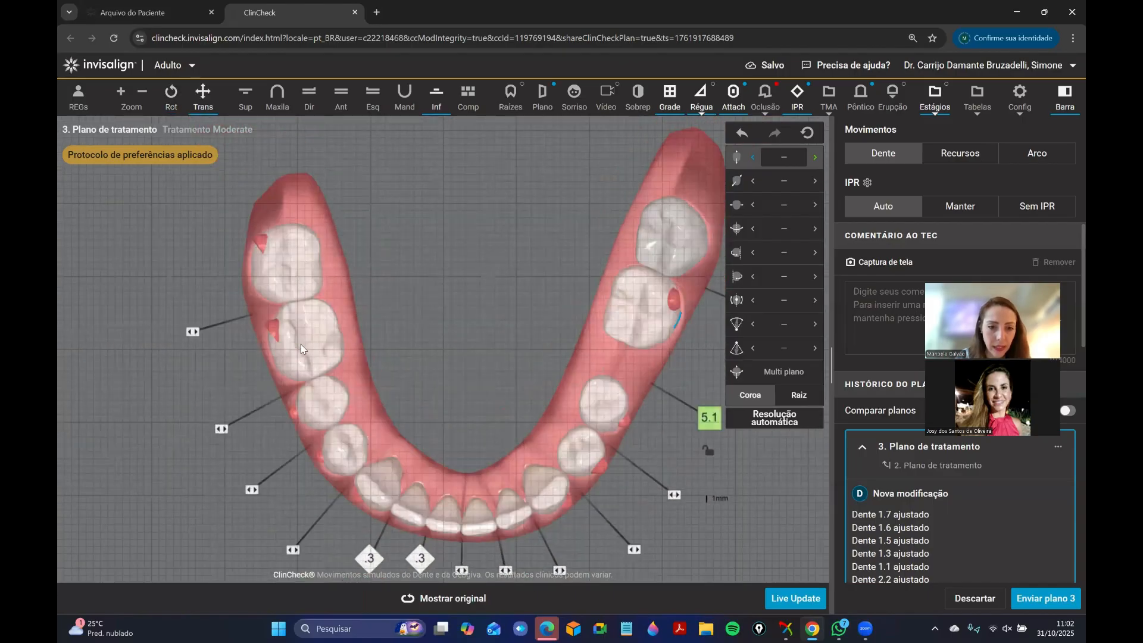
left_click(301, 345)
left_click(294, 265, "ctrl")
left_click(787, 187)
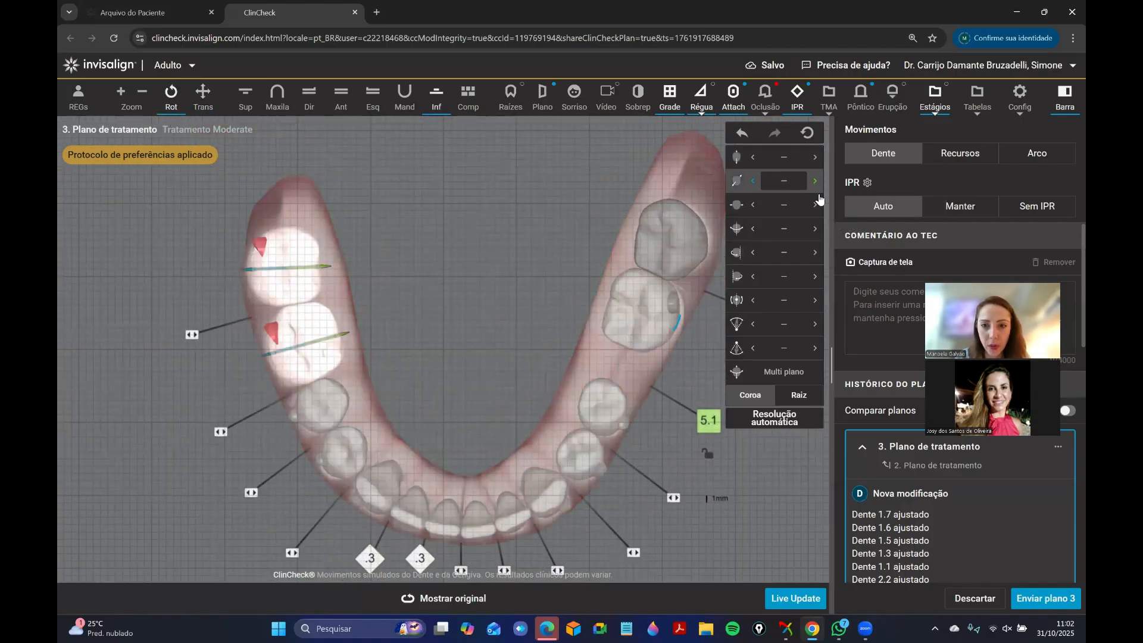
left_click(321, 403)
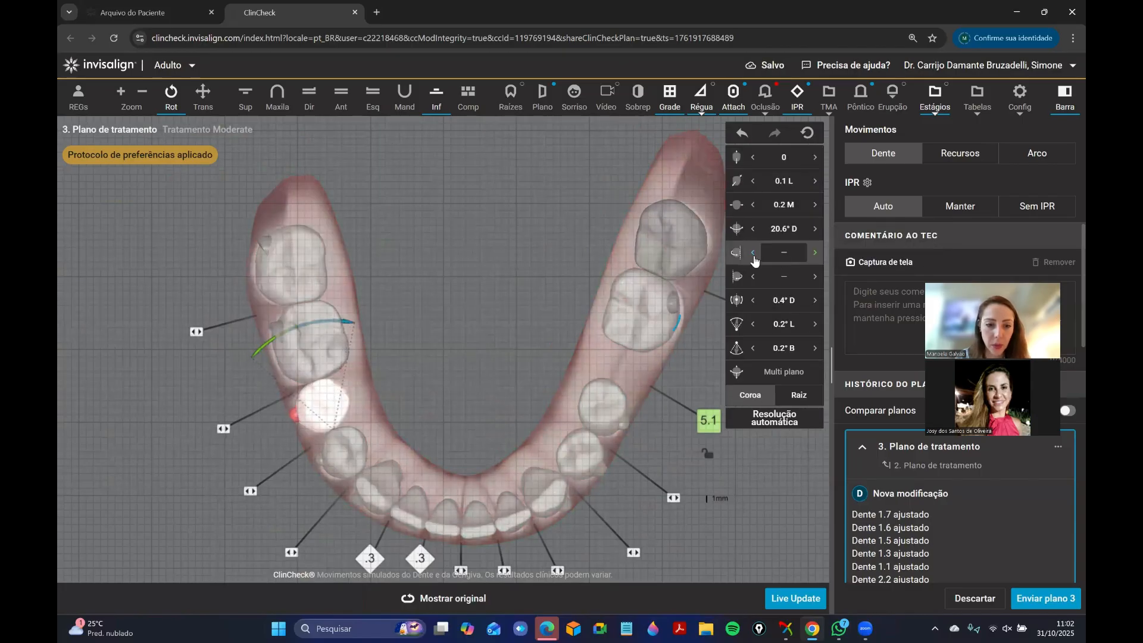
left_click(436, 377)
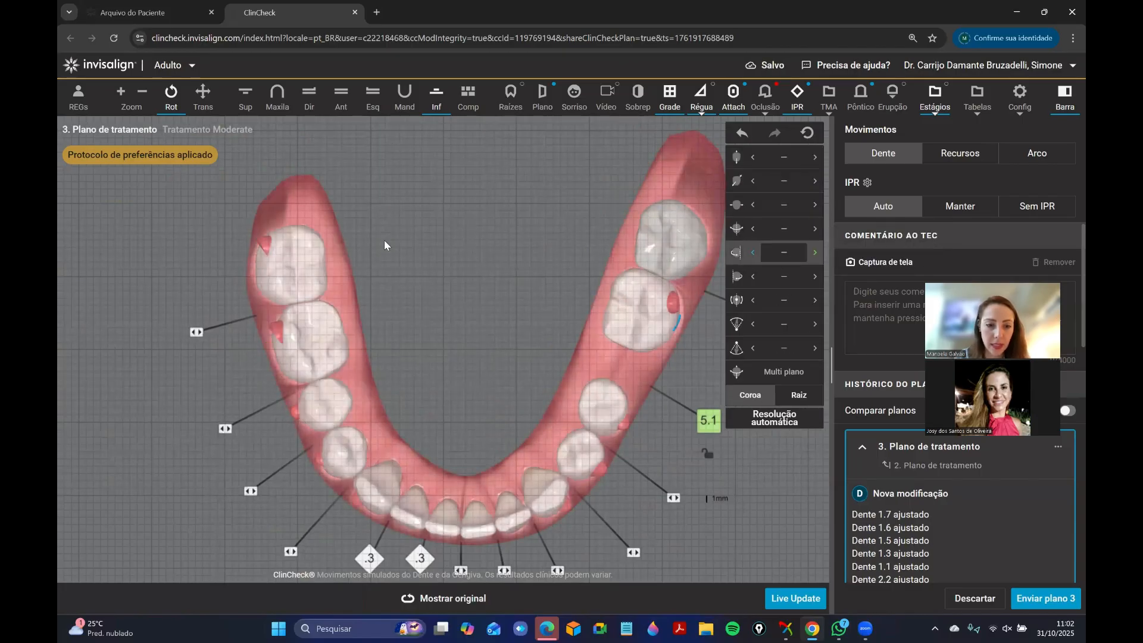
Adjust the buccolingual root torque of upper molars 1.6 and 1.7.
left_click(341, 95)
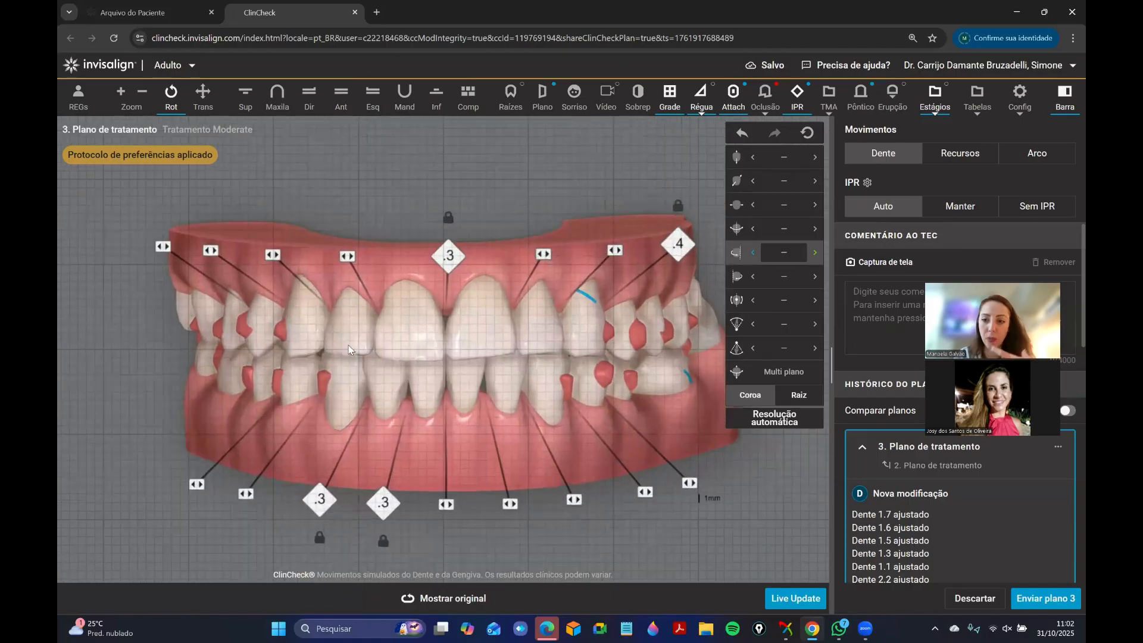
left_click_drag(358, 369, 310, 251)
left_click(250, 255)
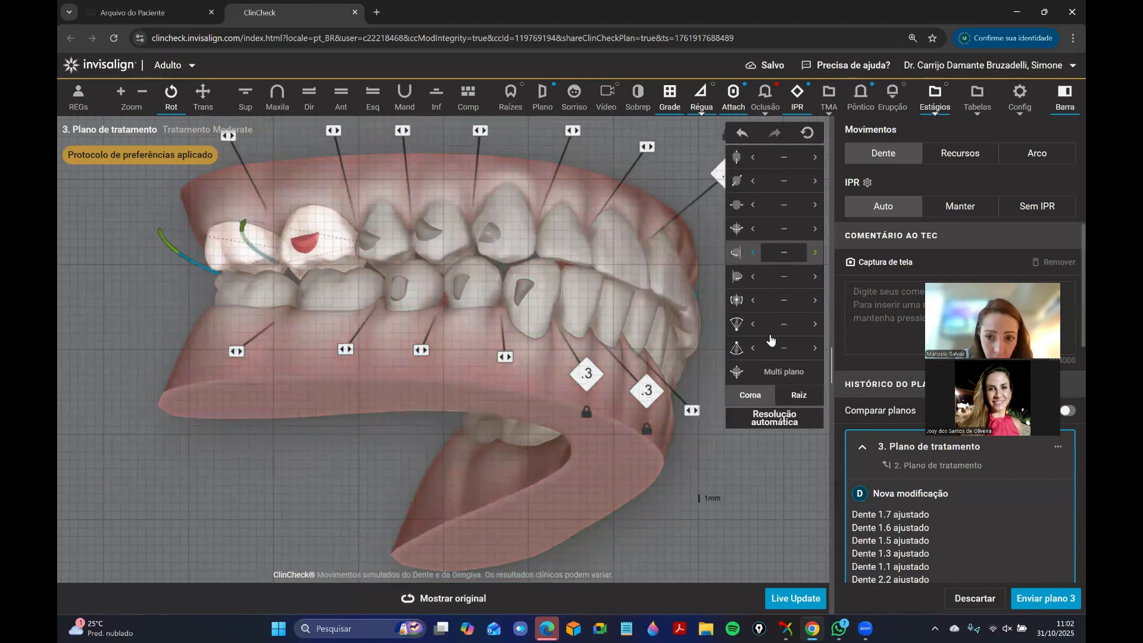
left_click_drag(369, 447, 530, 494)
left_click(418, 315)
left_click(753, 326)
Compare the patient's right side with the original position and add a horizontal rectangular attachment to the buccal surface of tooth 1.7.
left_click_drag(387, 503, 593, 219)
left_click_drag(467, 385, 377, 352)
left_click_drag(582, 395, 324, 384)
left_click_drag(321, 277, 232, 238)
left_click(964, 153)
left_click(467, 601)
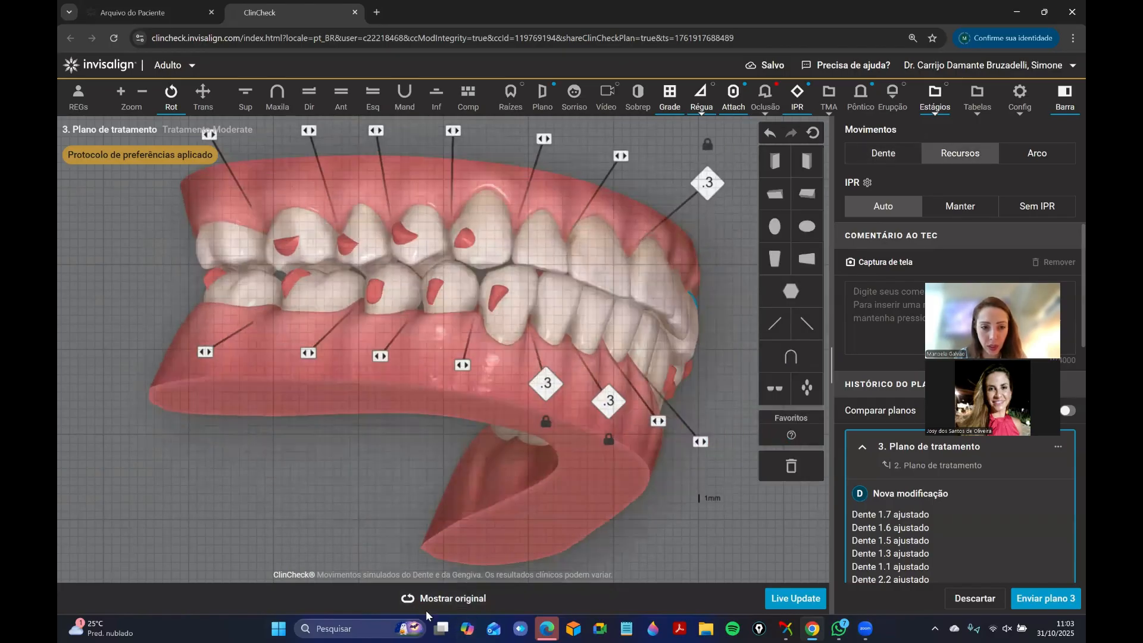
left_click(427, 608)
left_click_drag(345, 292, 358, 341)
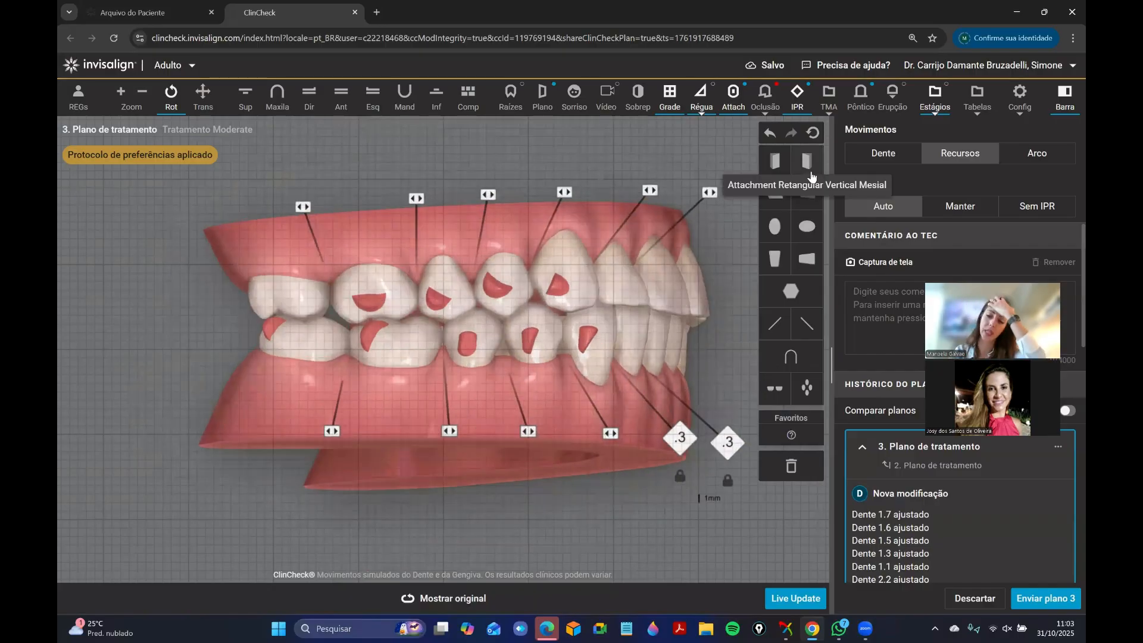
left_click_drag(807, 258, 297, 297)
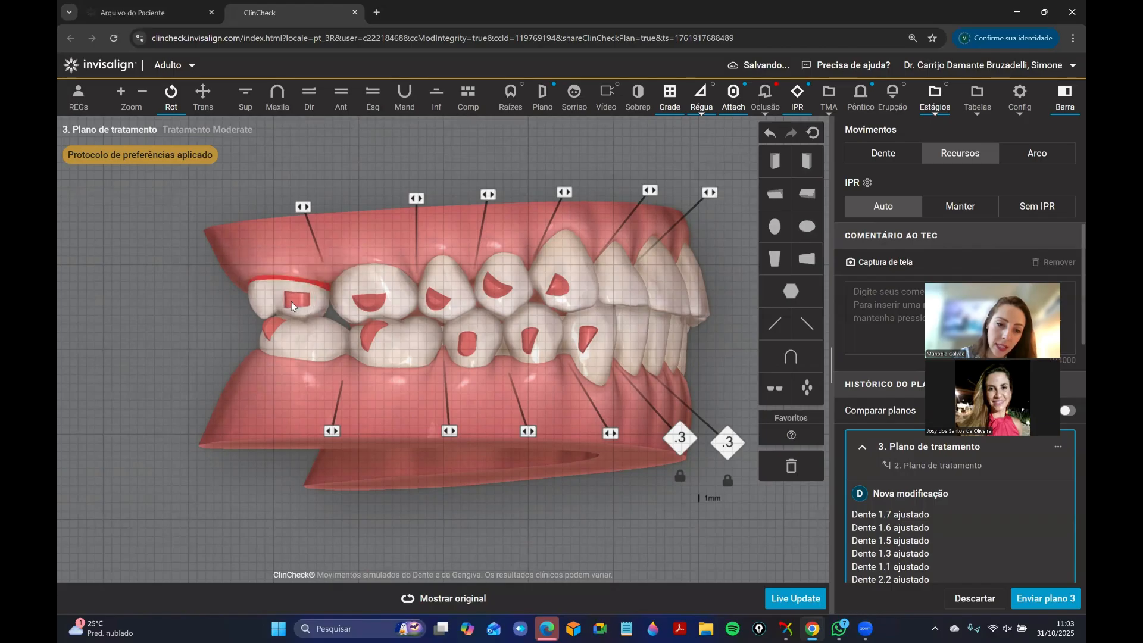
Compare the planned right-side occlusion with the original tooth positions.
scroll(659, 317, "up", 2)
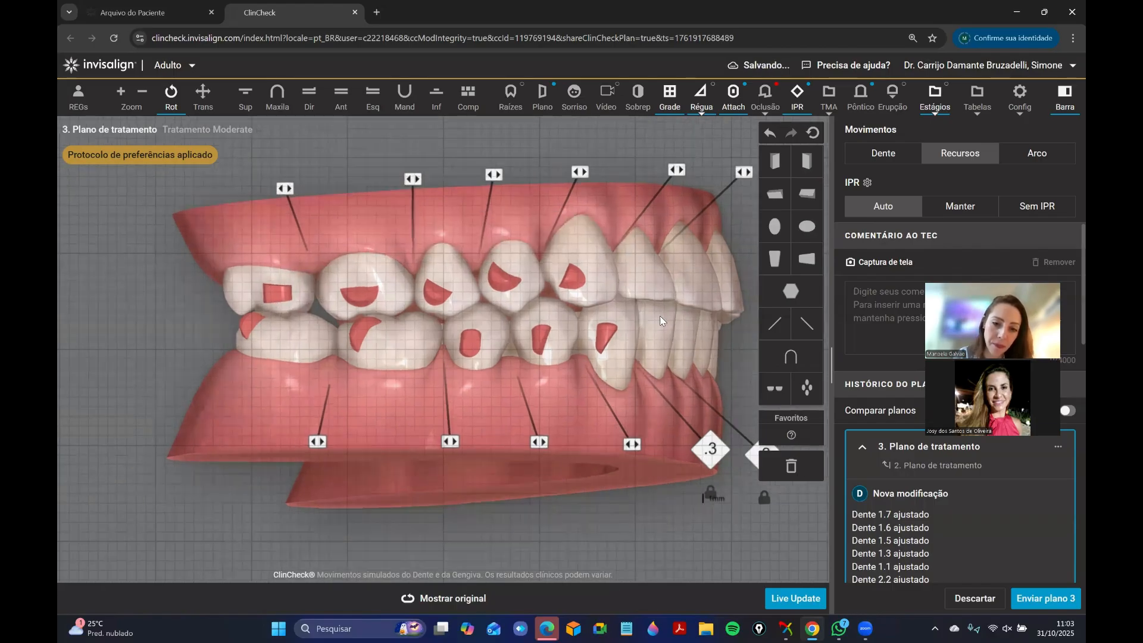
left_click_drag(685, 301, 655, 305)
left_click(471, 600)
left_click(473, 601)
left_click(474, 602)
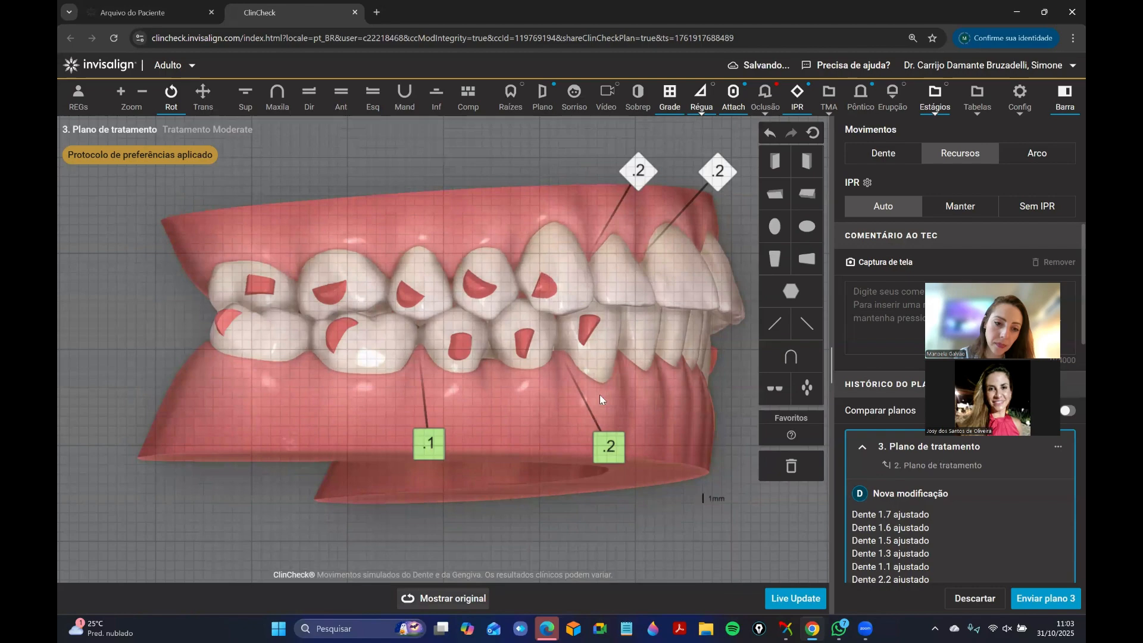
left_click_drag(599, 394, 505, 294)
Place button cutouts on the palatal side of upper molars 1.6 and 1.7.
left_click(341, 95)
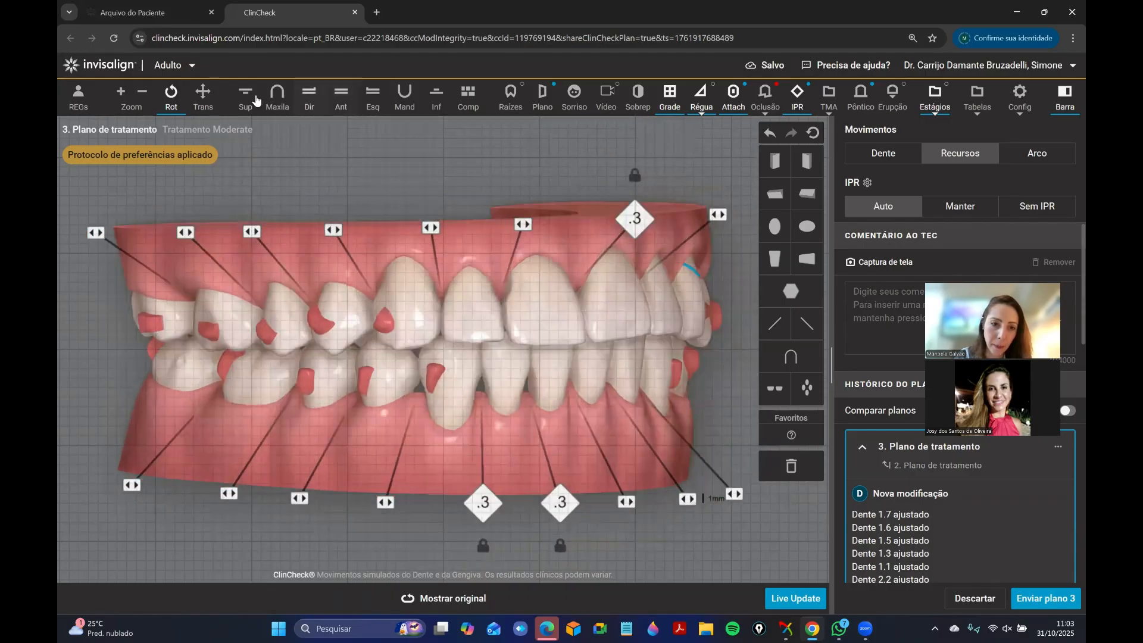
left_click(245, 96)
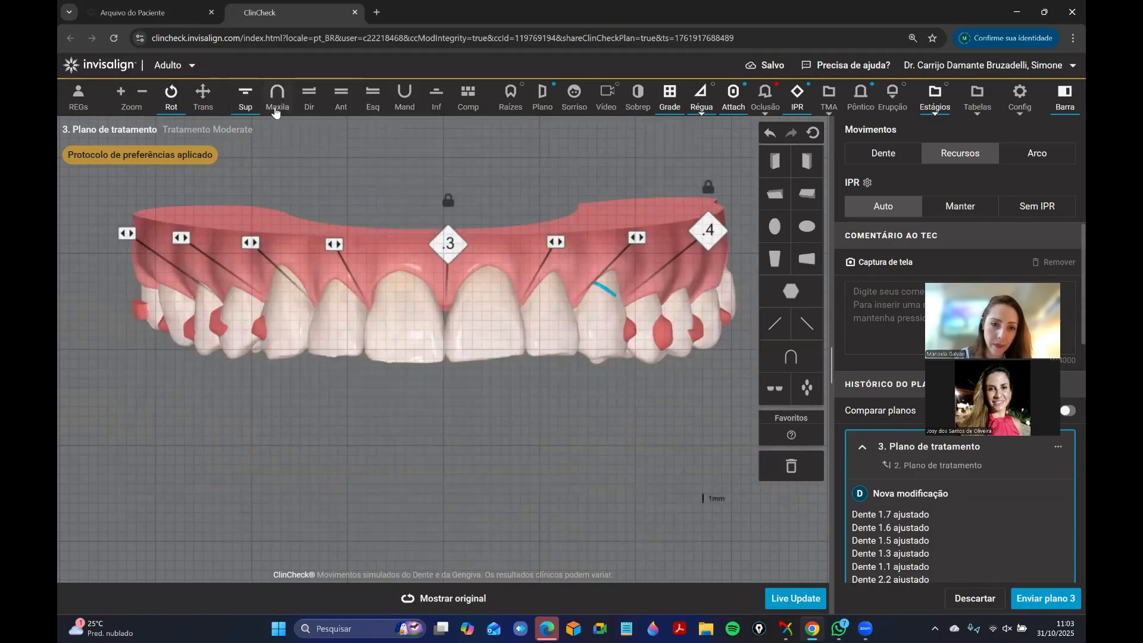
left_click(275, 101)
scroll(369, 337, "up", 5)
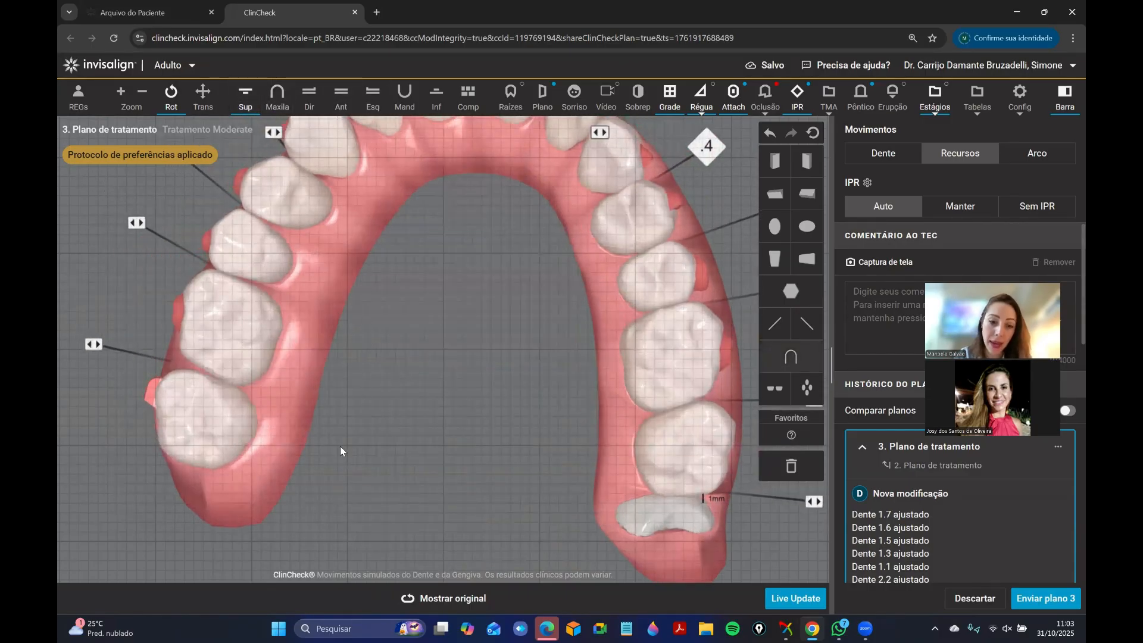
left_click_drag(341, 445, 318, 366)
left_click_drag(791, 357, 295, 341)
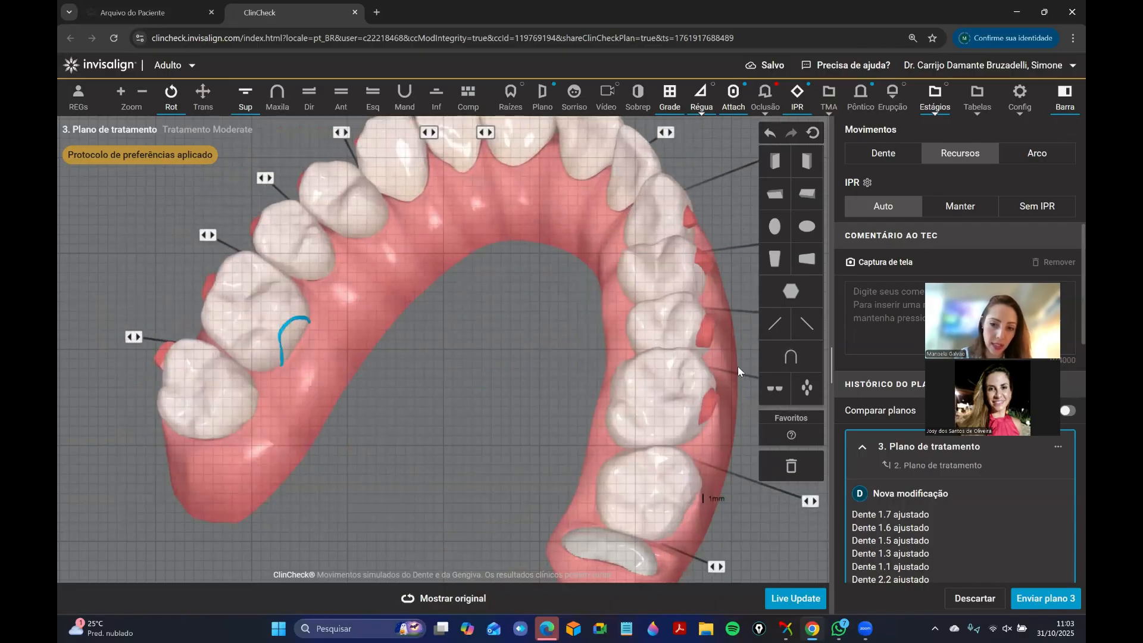
left_click(240, 404)
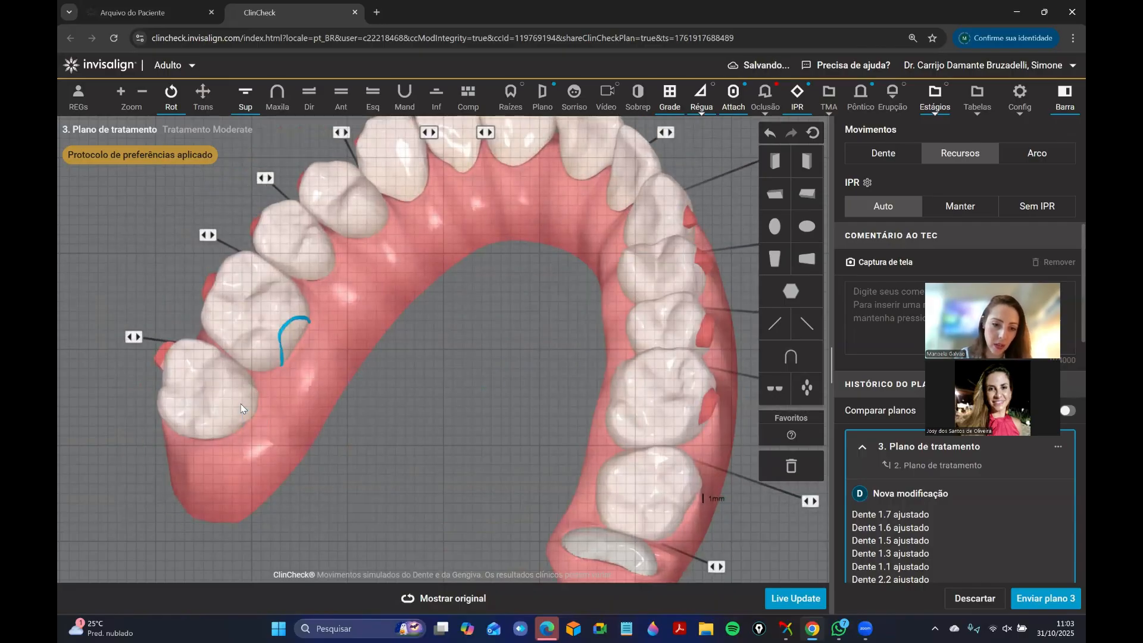
Examine the patient's right-side occlusion against the original and review the planned movement values of the upper and lower posterior teeth.
left_click(347, 109)
left_click_drag(467, 354, 572, 365)
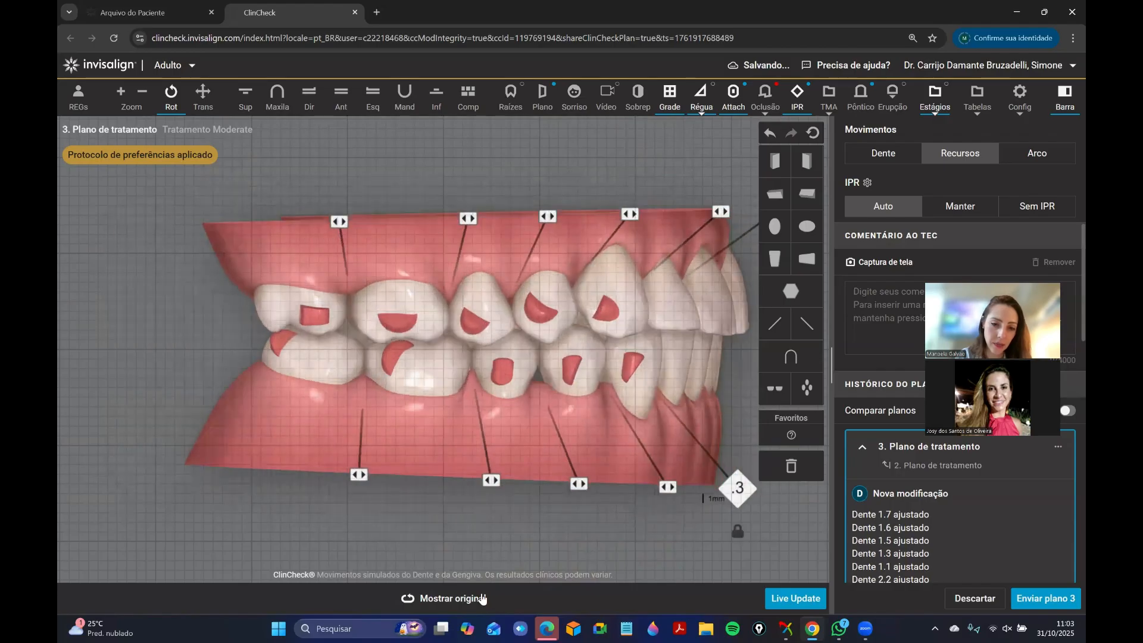
left_click(483, 598)
left_click(882, 153)
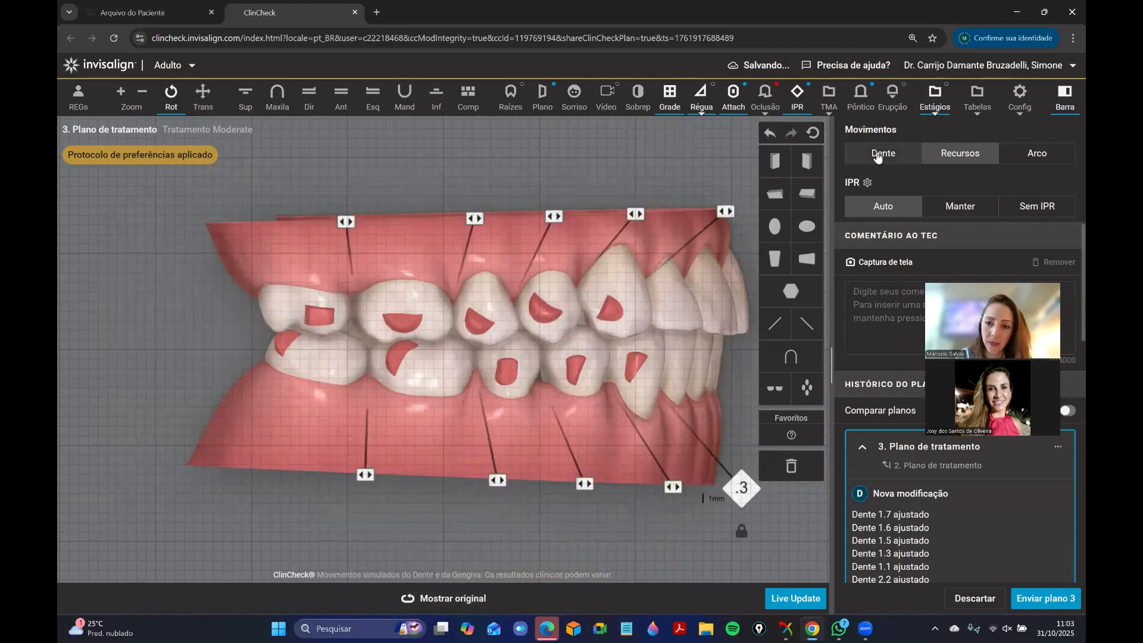
left_click(637, 323)
left_click(535, 307)
left_click(507, 310)
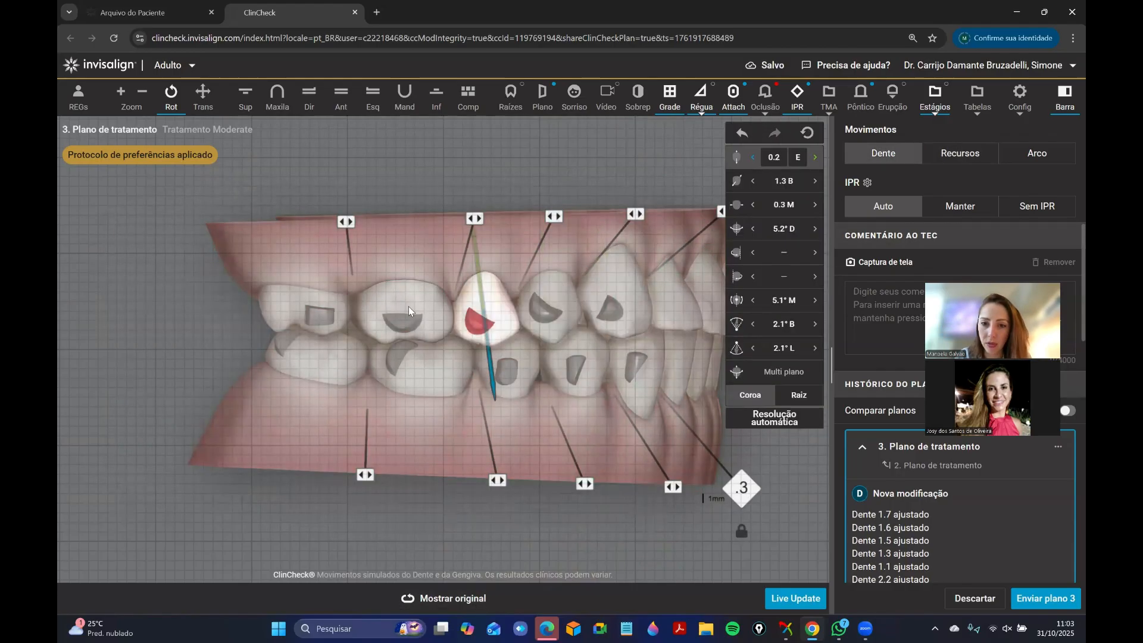
left_click(408, 306)
left_click(323, 314)
left_click(297, 357)
left_click(507, 369)
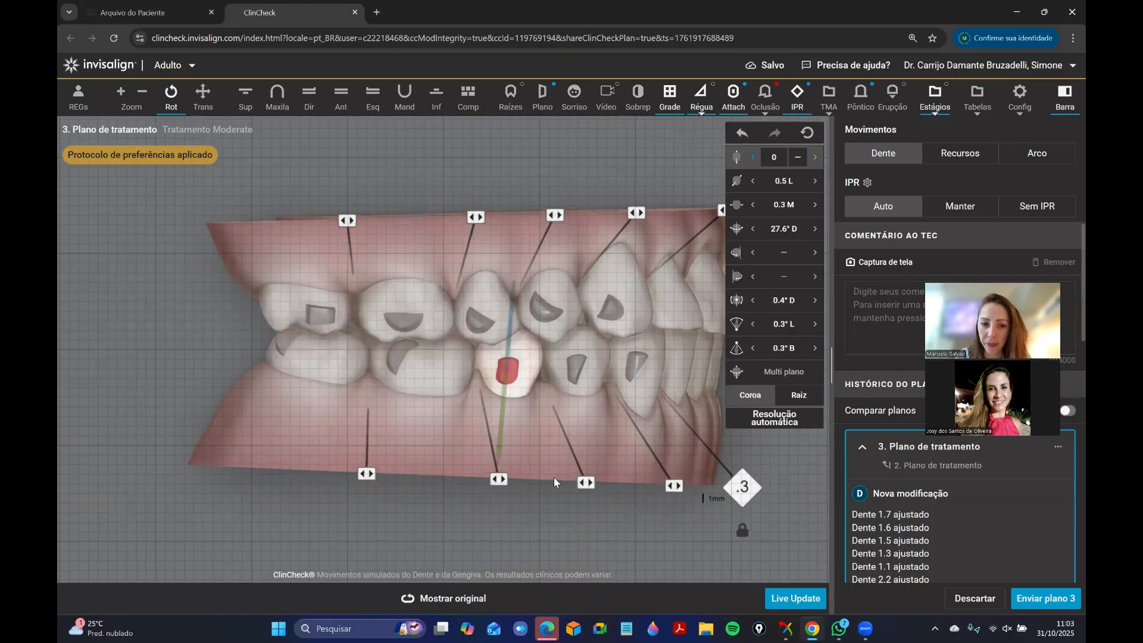
left_click(554, 482)
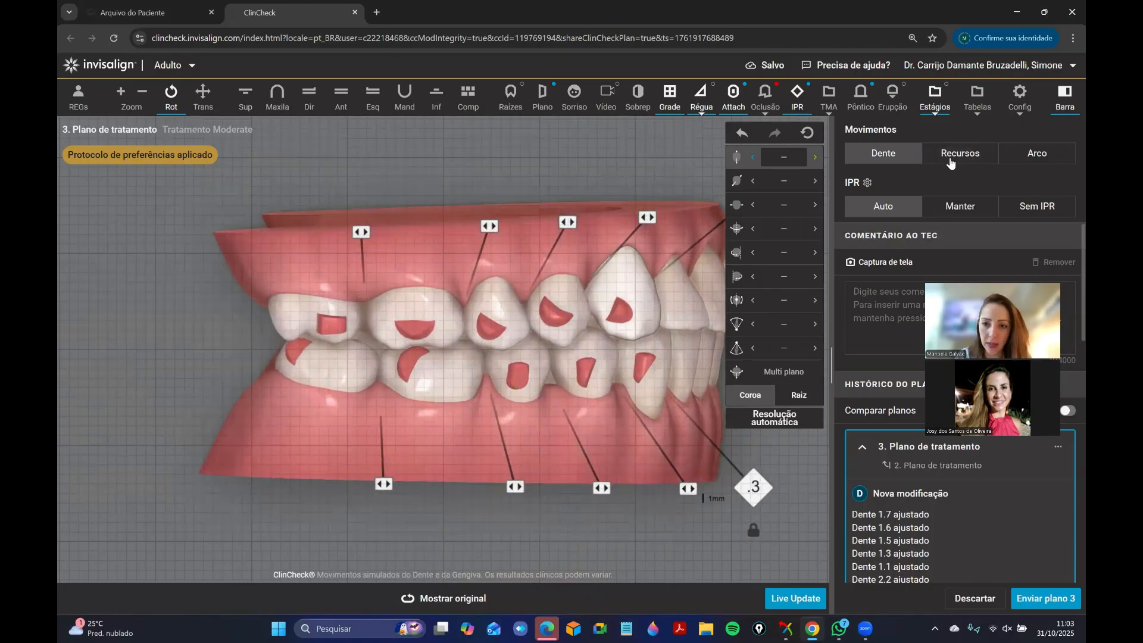
Remove the existing buccal attachments from lower molars 4.6 and 4.7.
left_click(959, 153)
left_click(791, 356)
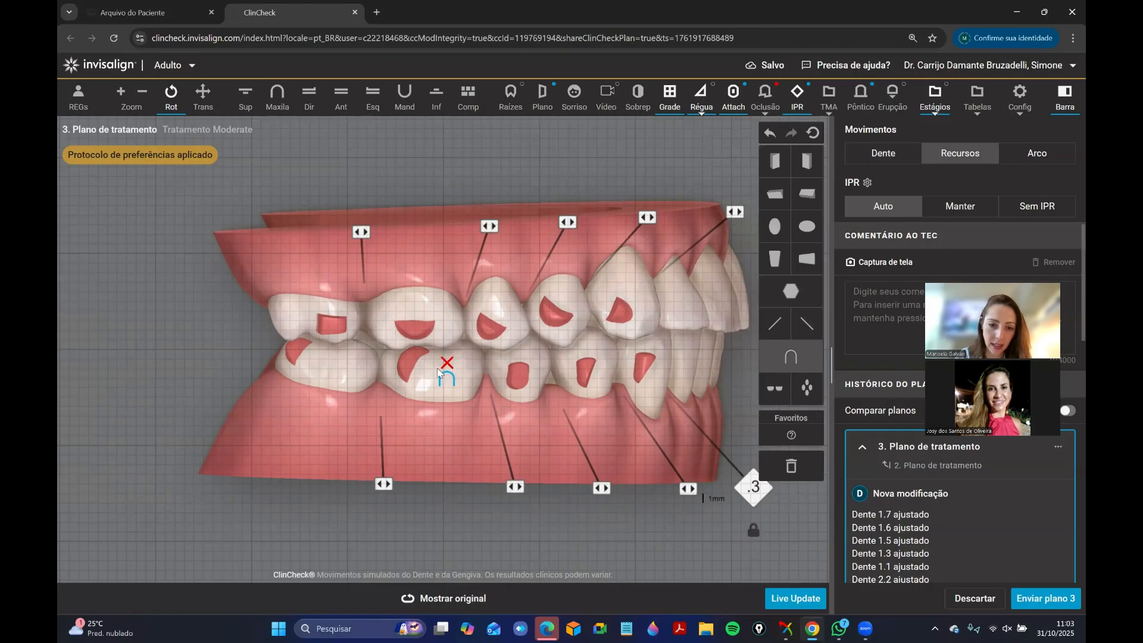
left_click_drag(415, 353, 810, 468)
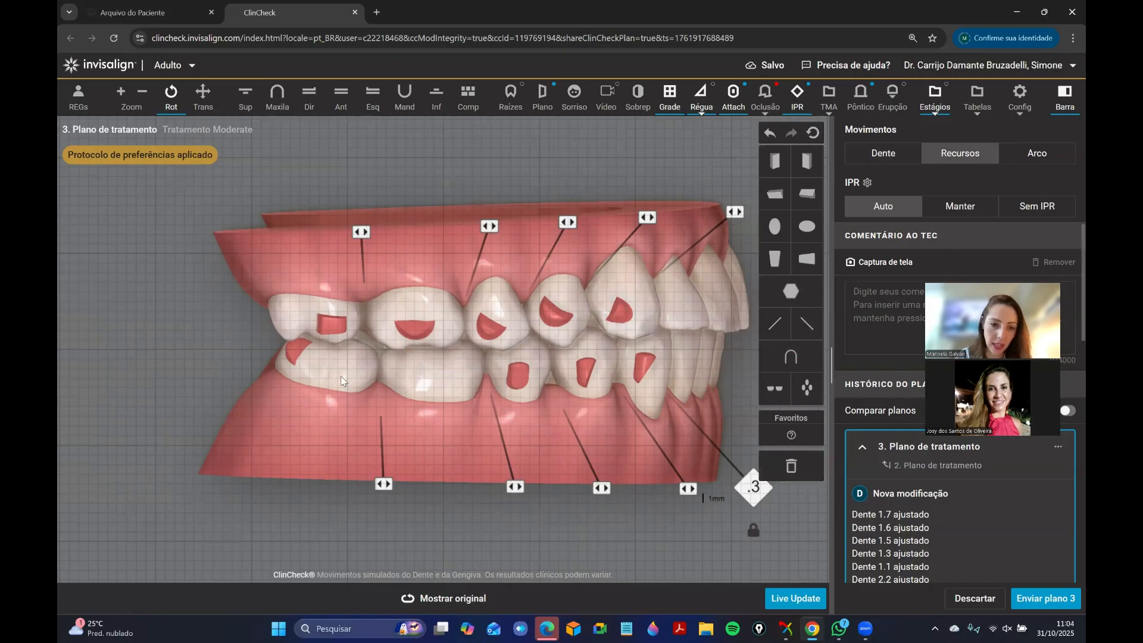
left_click_drag(299, 353, 778, 470)
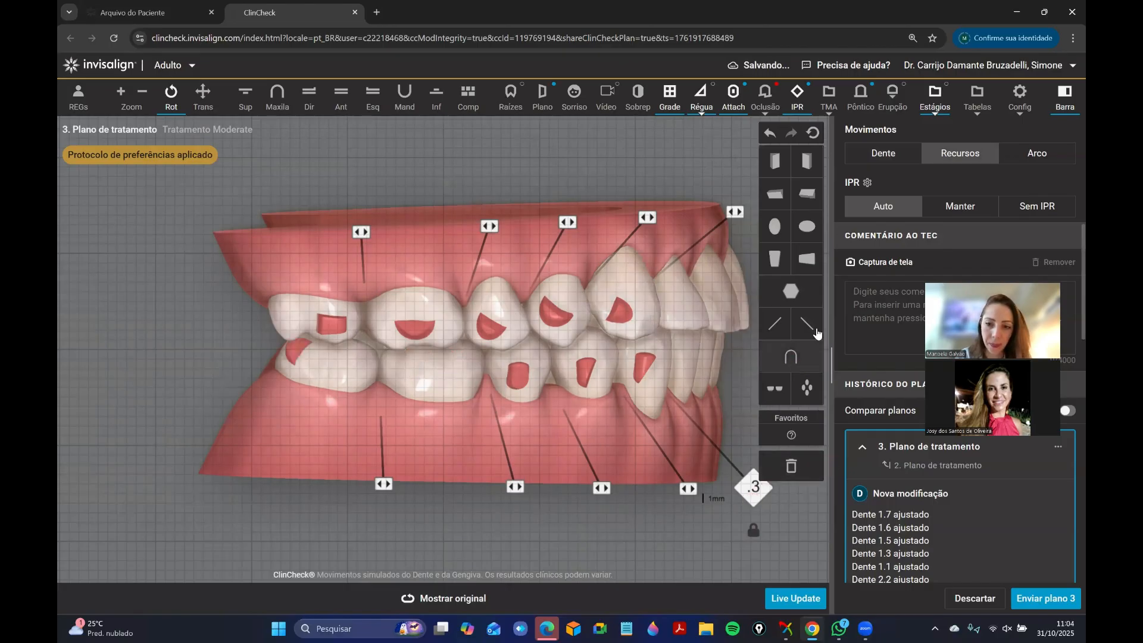
Place button cutouts on the buccal surfaces of teeth 4.6 and 4.7, shifting them distally to leave room mesially.
left_click(450, 380)
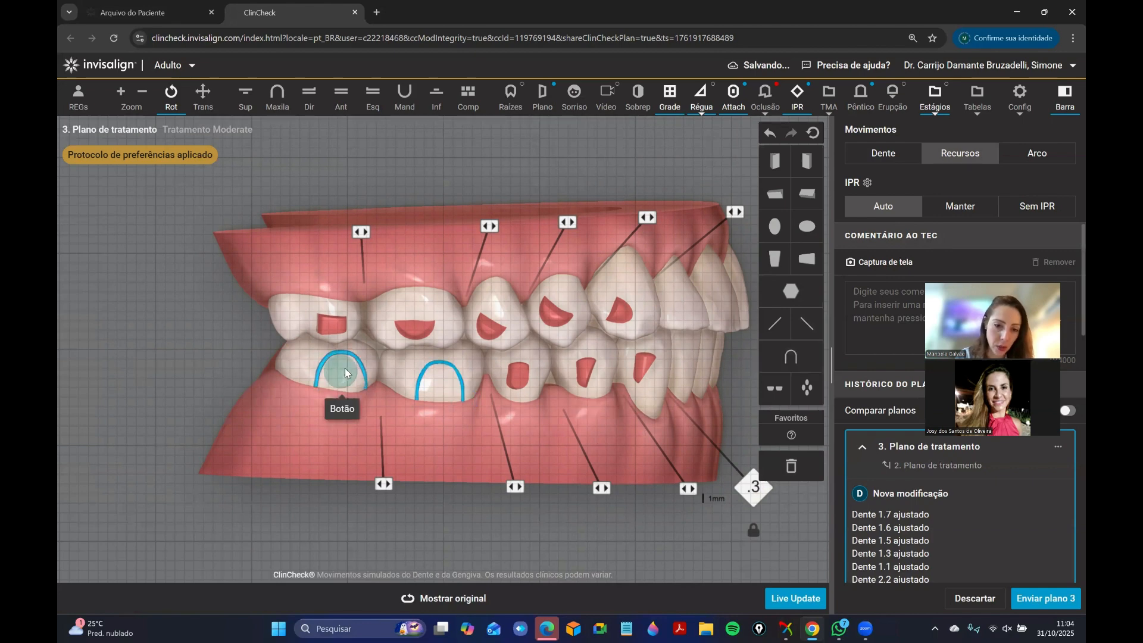
left_click(339, 370)
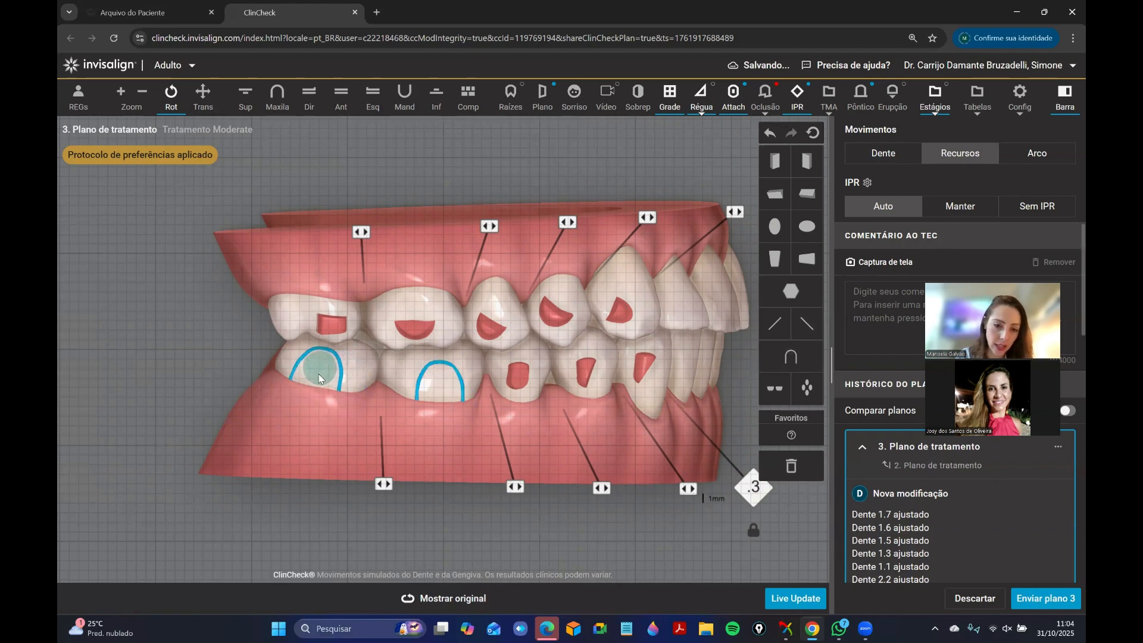
left_click_drag(431, 378, 433, 379)
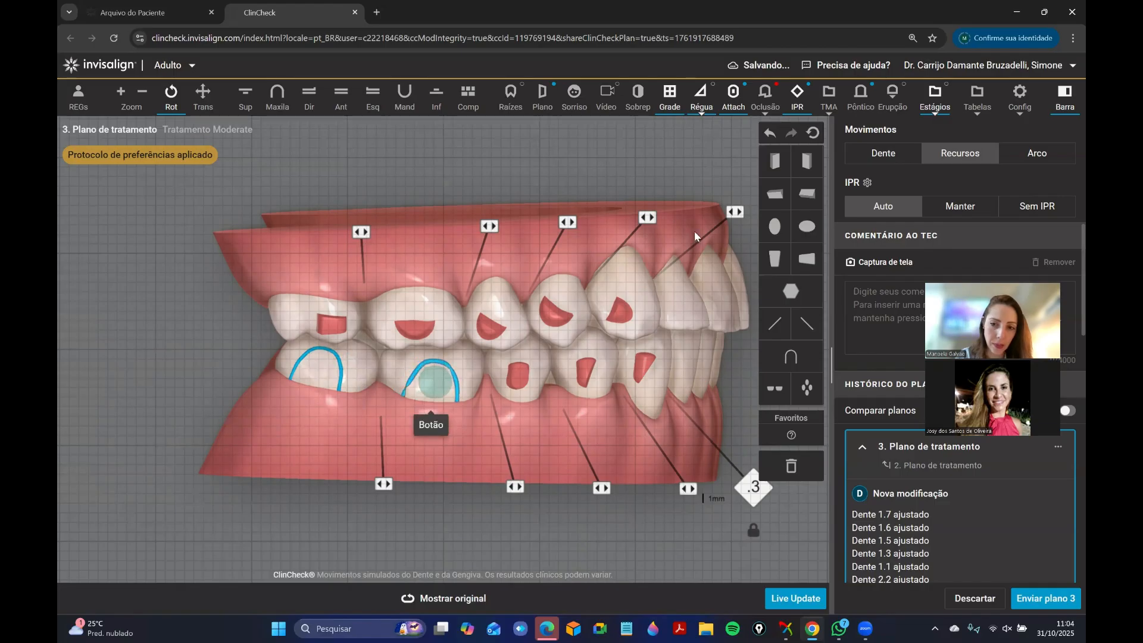
Add 3 mm rectangular attachments to teeth 4.6 and 4.7, mesial to their button cutouts.
left_click_drag(775, 258, 468, 363)
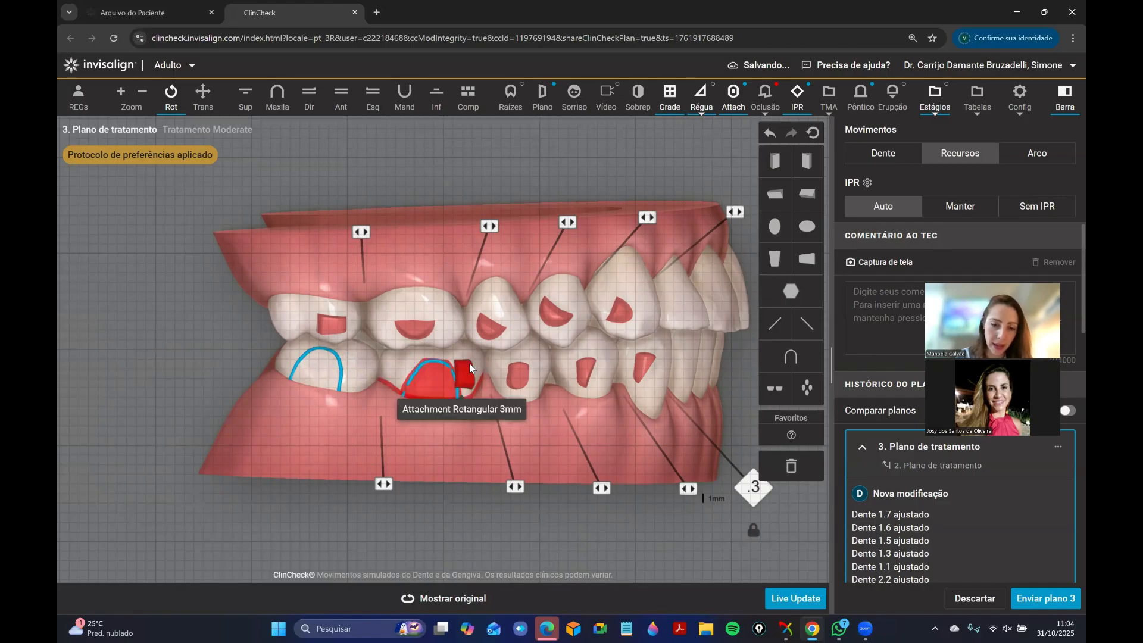
left_click_drag(589, 350, 606, 339)
left_click_drag(775, 258, 364, 358)
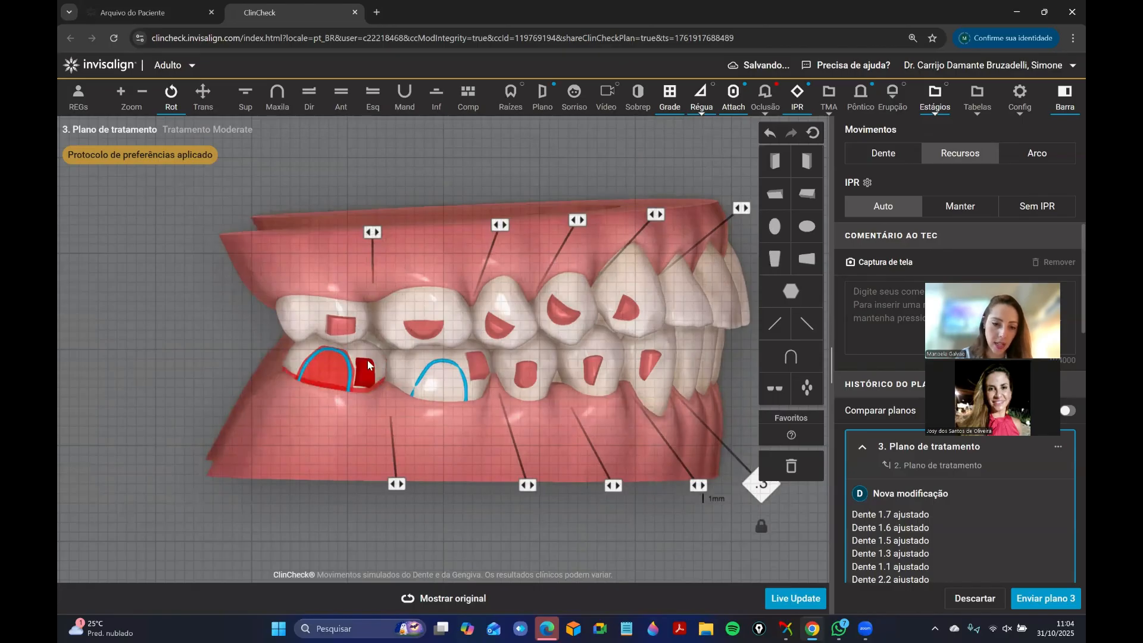
Compare the planned occlusion with the original positions and examine the patient's left side around the lower edentulous space and molars.
left_click_drag(434, 478, 551, 386)
left_click(454, 605)
left_click(446, 598)
left_click(457, 602)
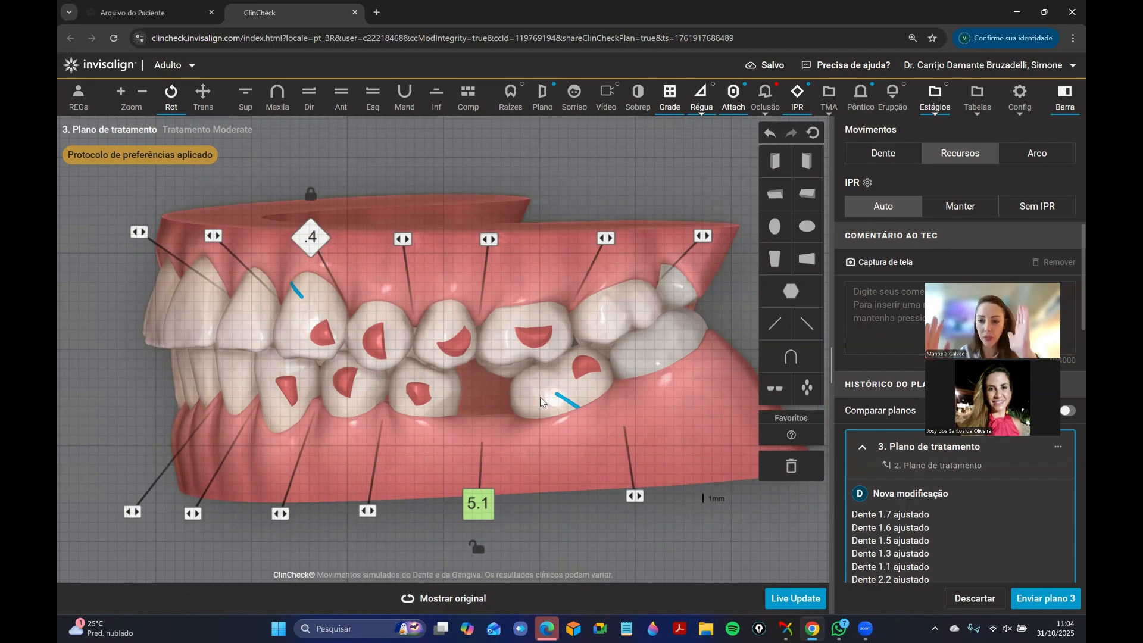
mouse_move(541, 397)
left_mouse_down()
mouse_move(583, 365)
mouse_move(597, 369)
mouse_move(527, 330)
mouse_move(473, 381)
mouse_move(552, 390)
left_mouse_up()
left_click(416, 602)
left_click(398, 611)
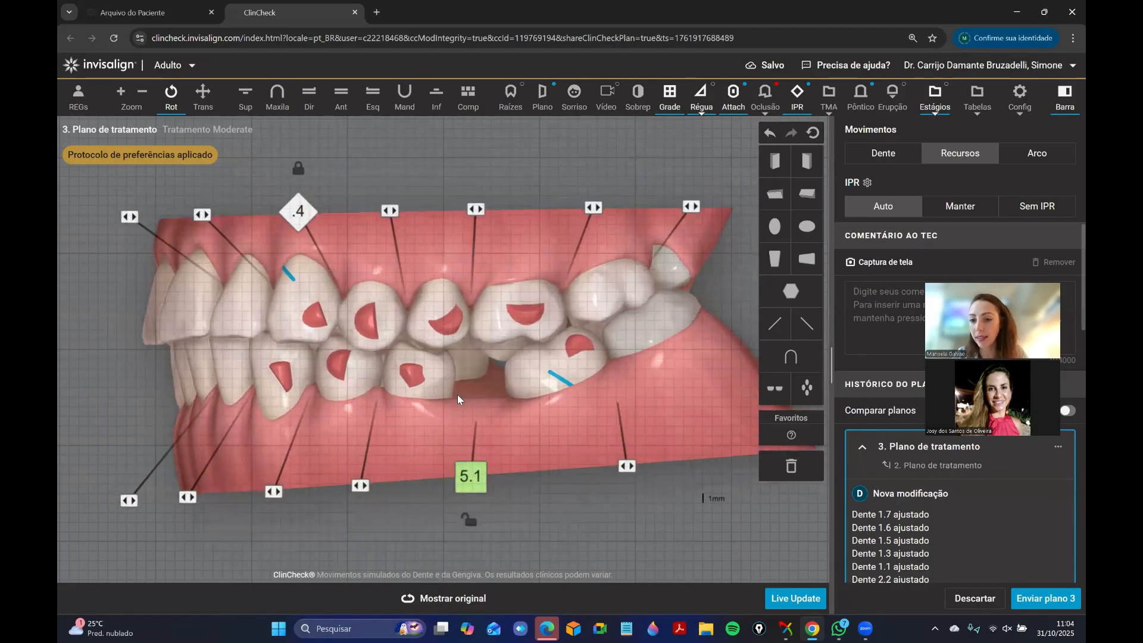
left_click_drag(473, 413, 464, 427)
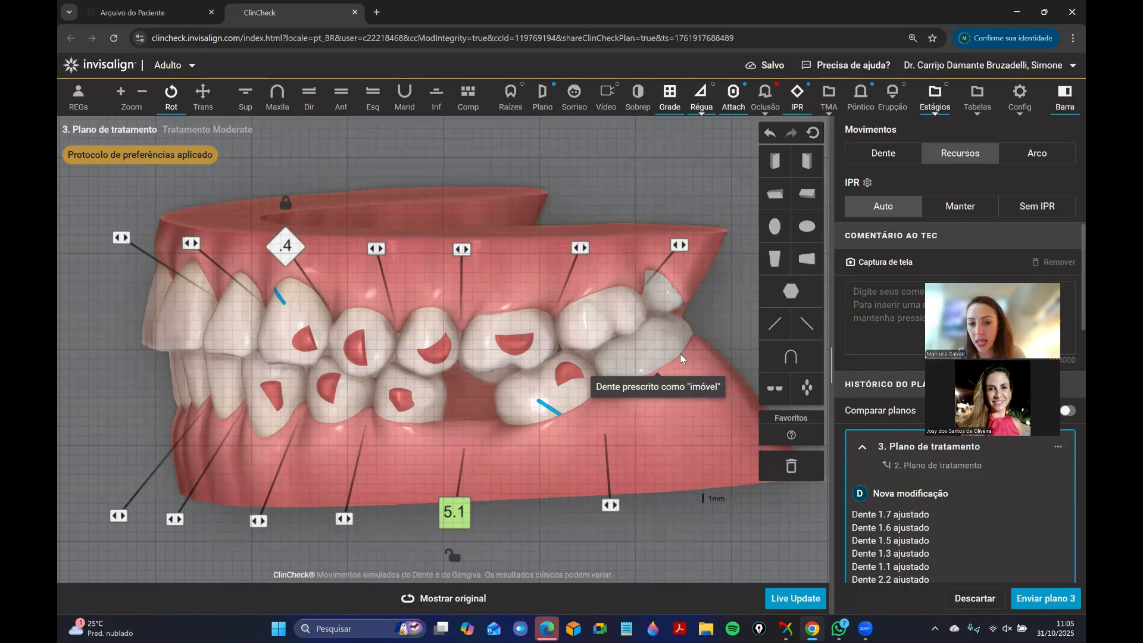
left_click_drag(637, 362, 612, 348)
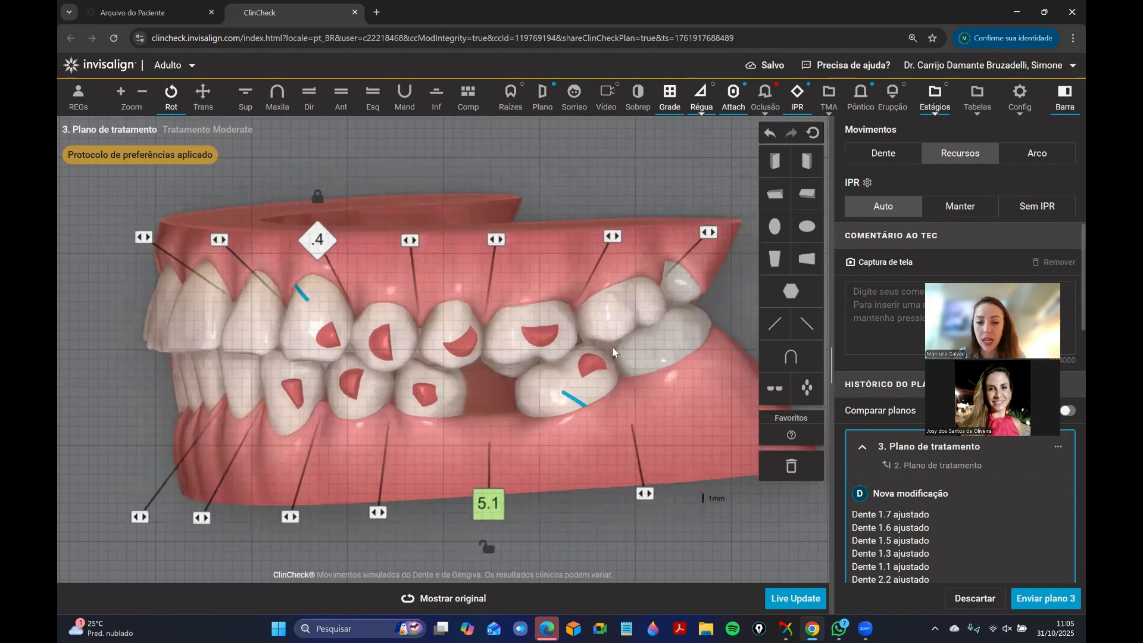
left_click_drag(496, 356, 452, 562)
left_click_drag(580, 378, 462, 567)
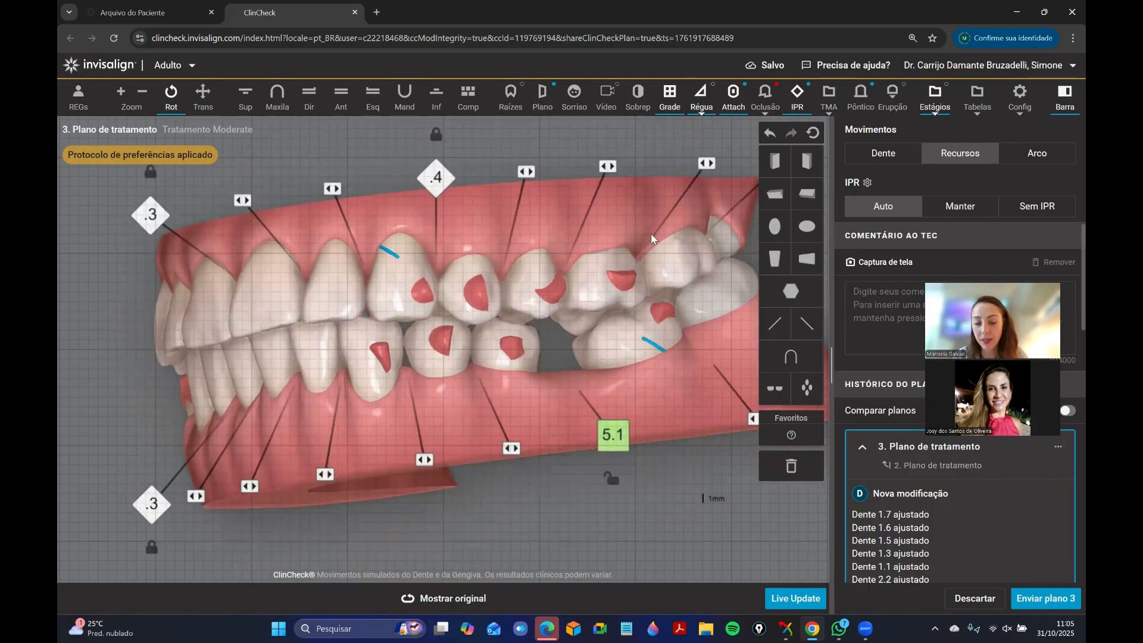
left_click_drag(532, 310, 584, 397)
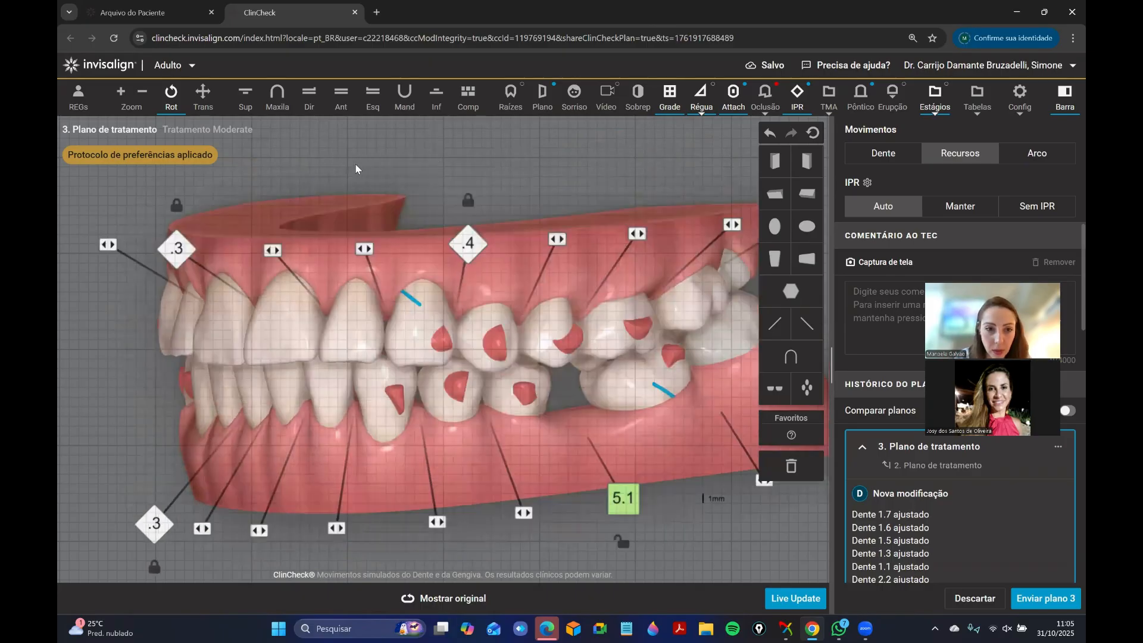
Increase the buccal crown torque of upper left molars 2.6 and 2.7 to 19.5° and 19.2° respectively.
left_click(277, 97)
left_click_drag(400, 358, 606, 377)
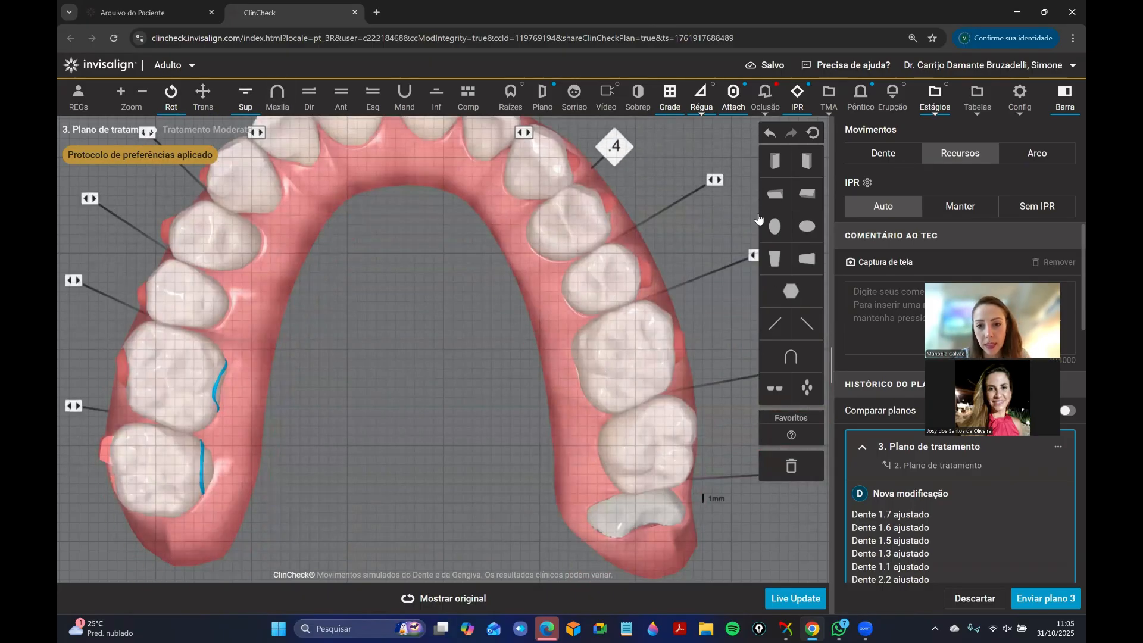
left_click(619, 345)
left_click_drag(373, 387, 326, 380)
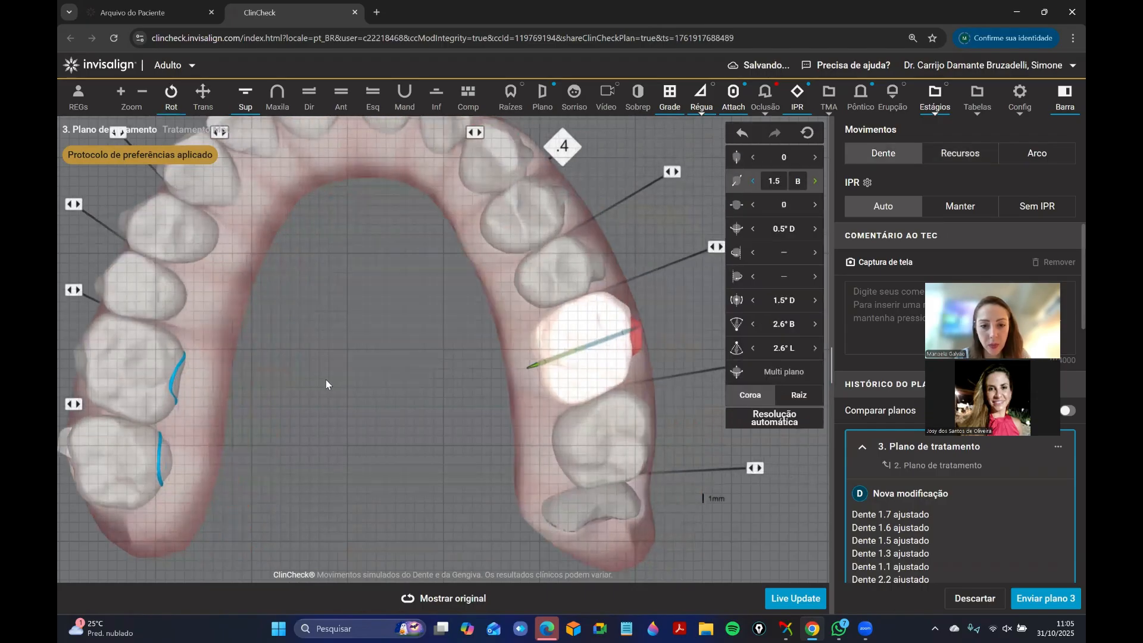
left_click(618, 458, "ctrl")
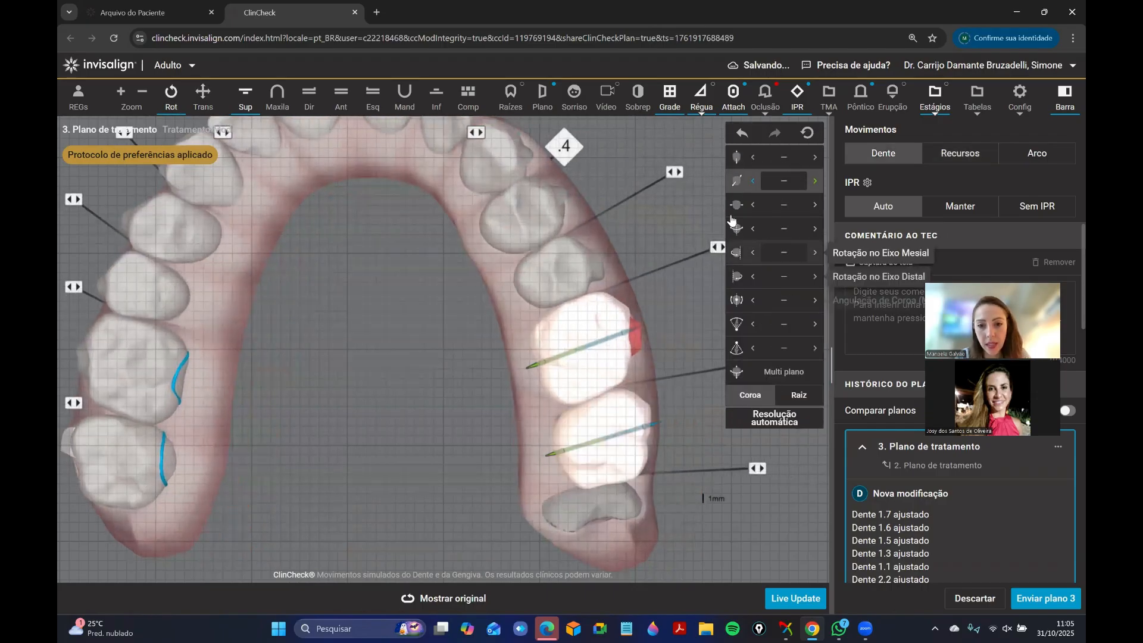
left_click(341, 105)
left_click_drag(526, 361, 284, 373)
left_click(244, 108)
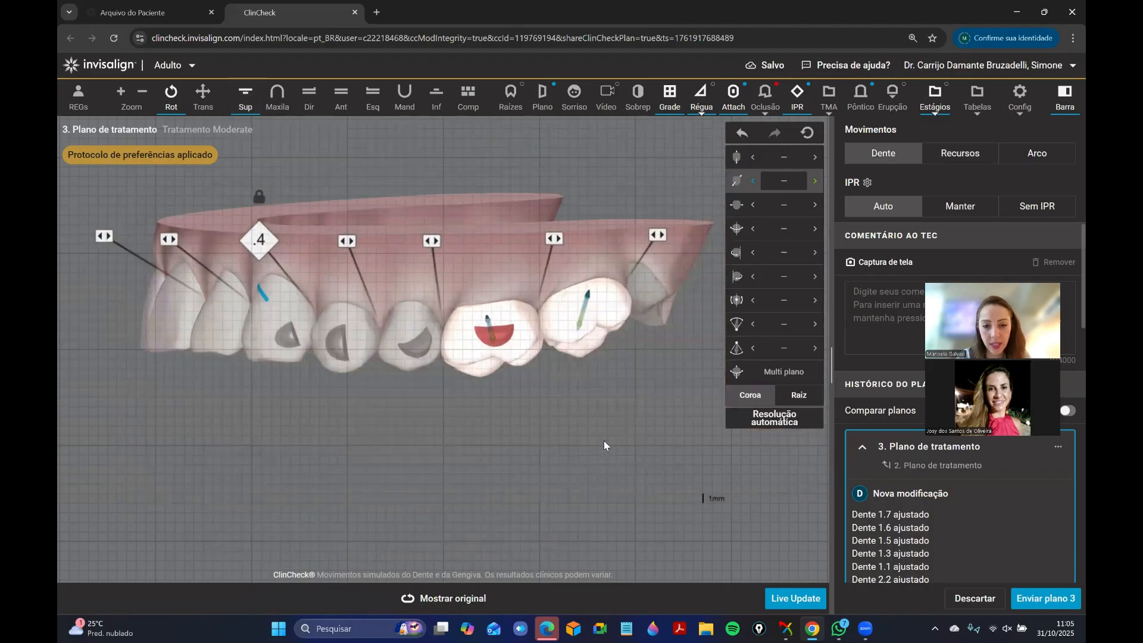
left_click(604, 441)
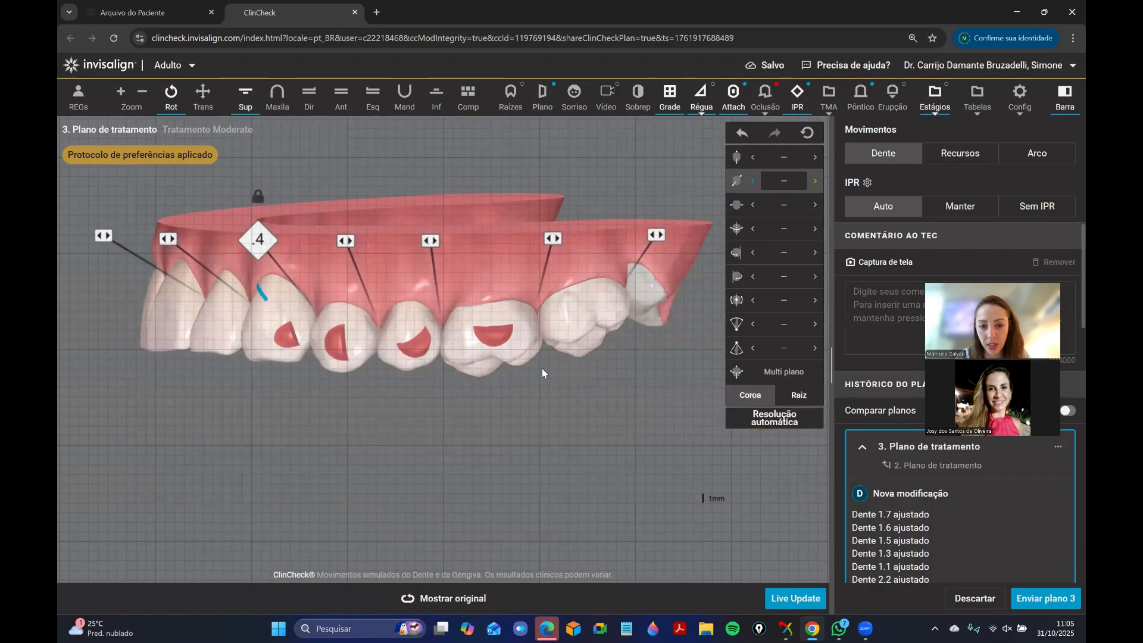
left_click(508, 340)
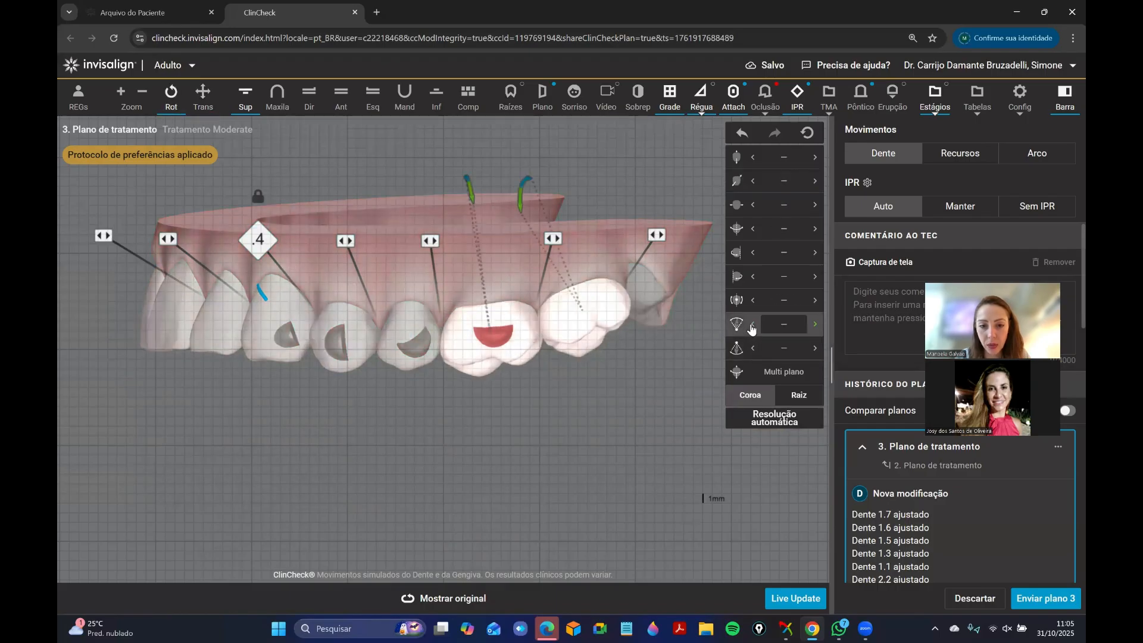
left_click(752, 327)
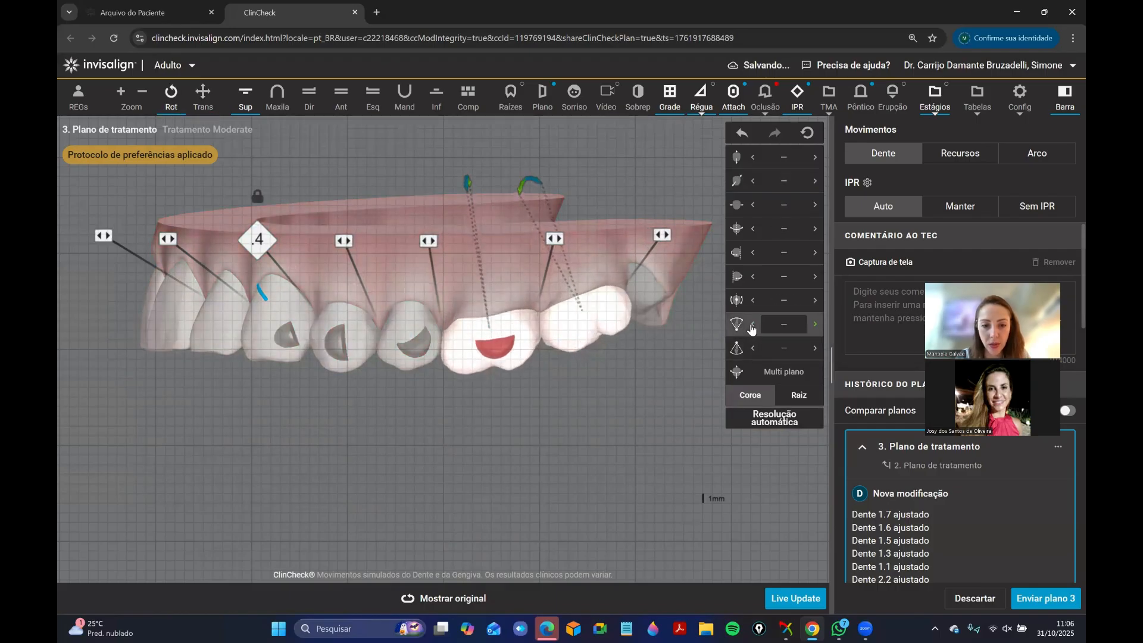
left_click(752, 327)
left_click(752, 327)
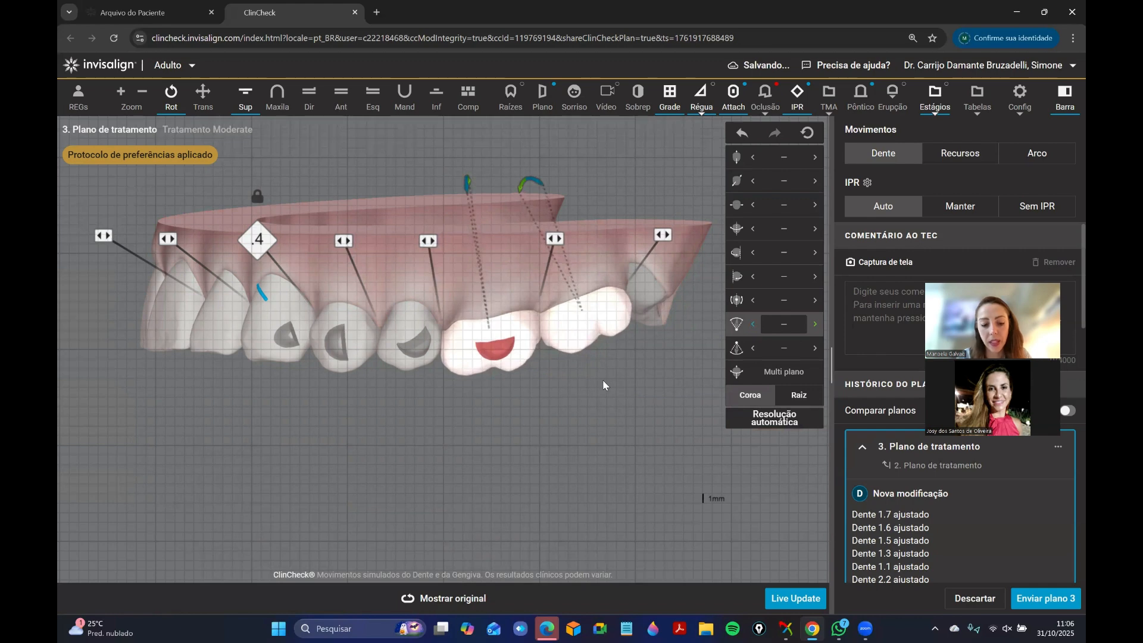
Intrude upper left molars 2.6 and 2.7 together, and undo the last increment.
left_click(518, 357)
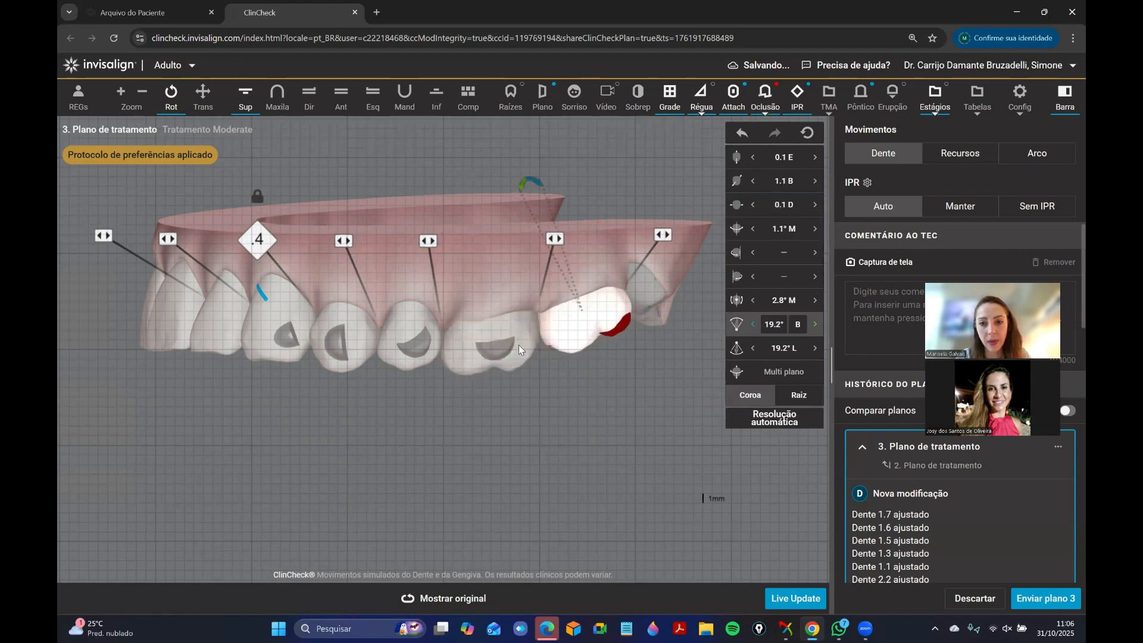
left_click(580, 340, "ctrl")
left_click(816, 161)
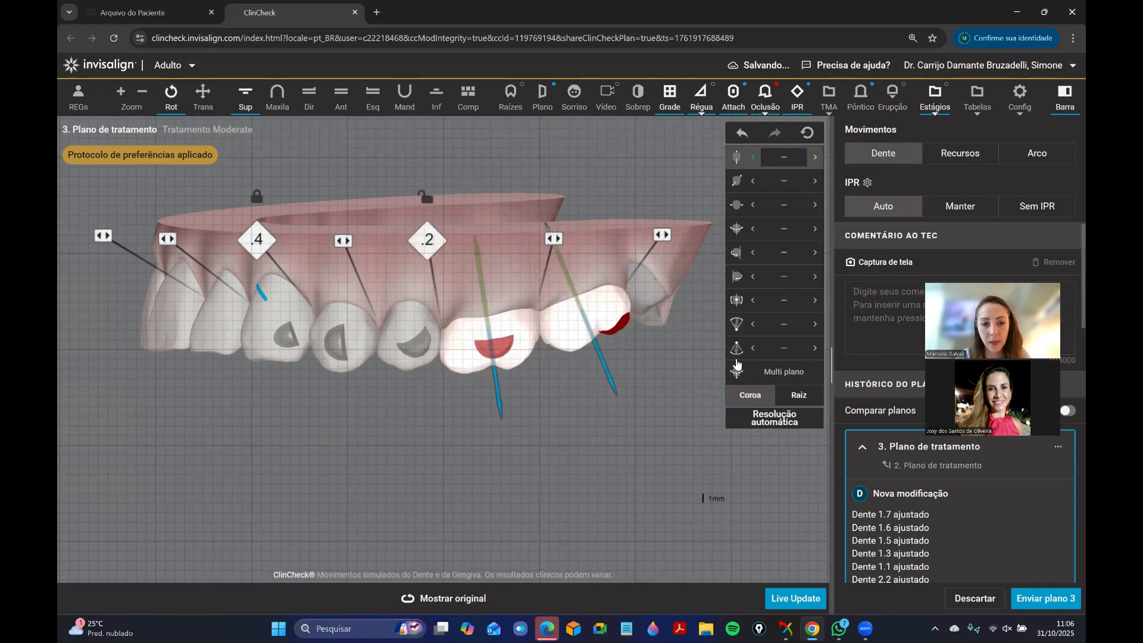
left_click(739, 134)
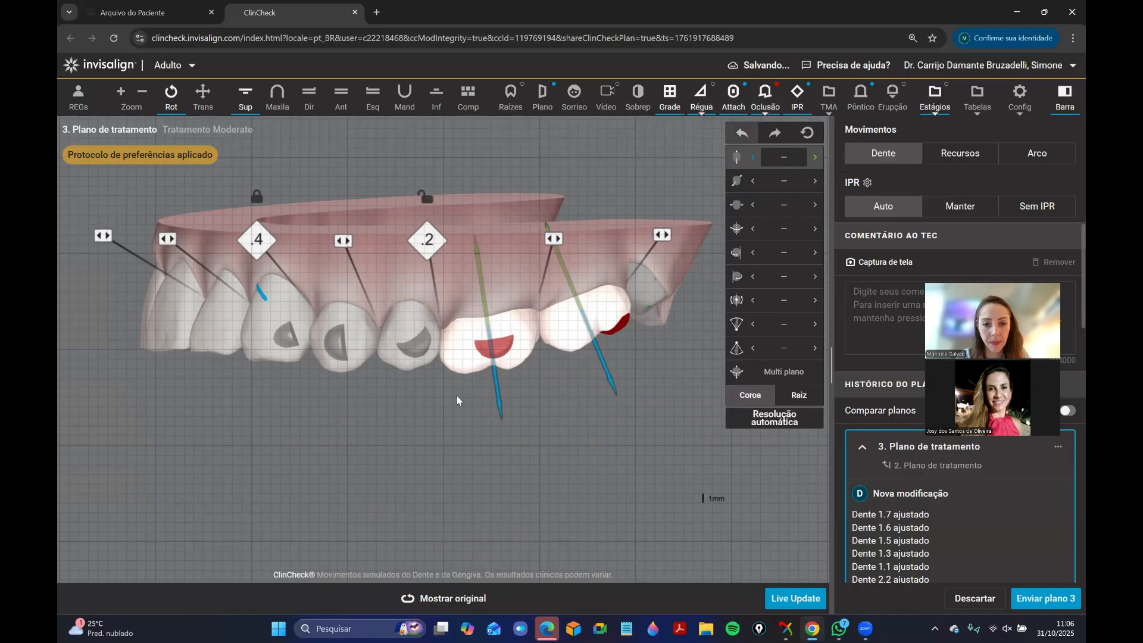
Intrude the upper left first molar 2.6 on its own to 0.7 mm.
left_click(424, 341)
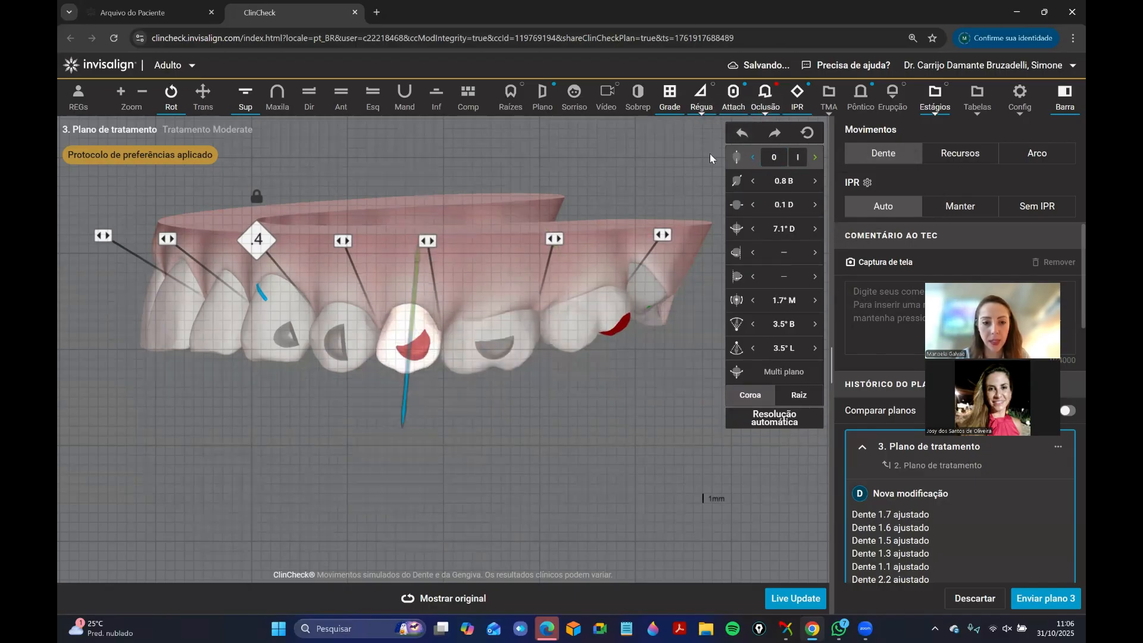
left_click(530, 358)
left_click(755, 157)
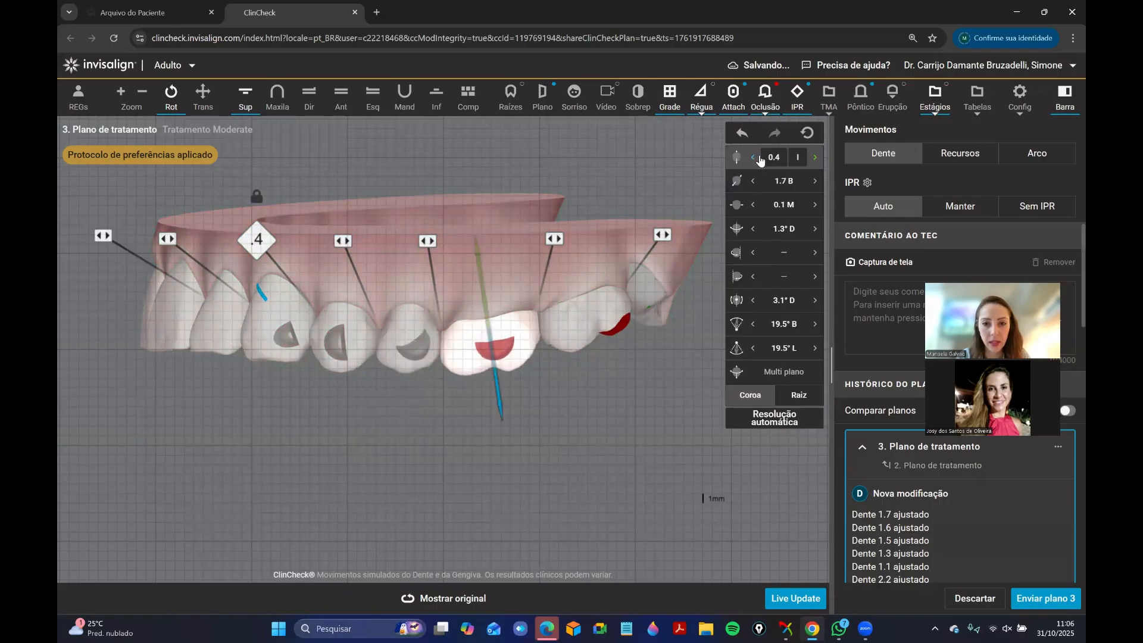
left_click(754, 157)
left_click(434, 249)
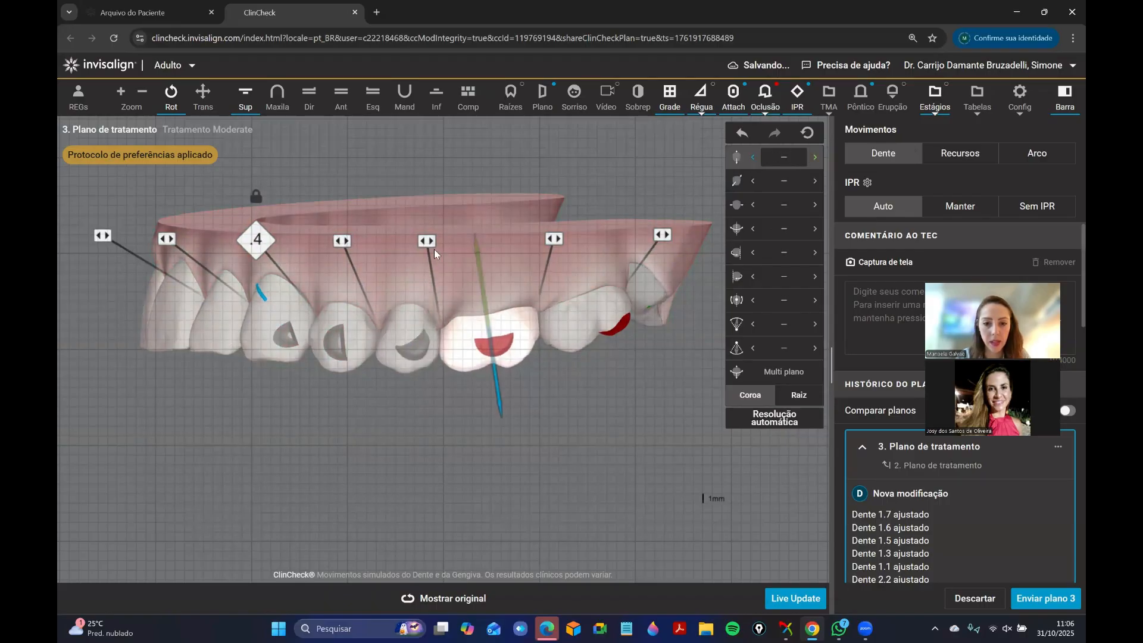
Compare the planned left buccal occlusion with the original positions, focusing on upper molars 2.6 and 2.7.
left_click_drag(388, 301, 395, 231)
left_click(373, 98)
left_click(343, 102)
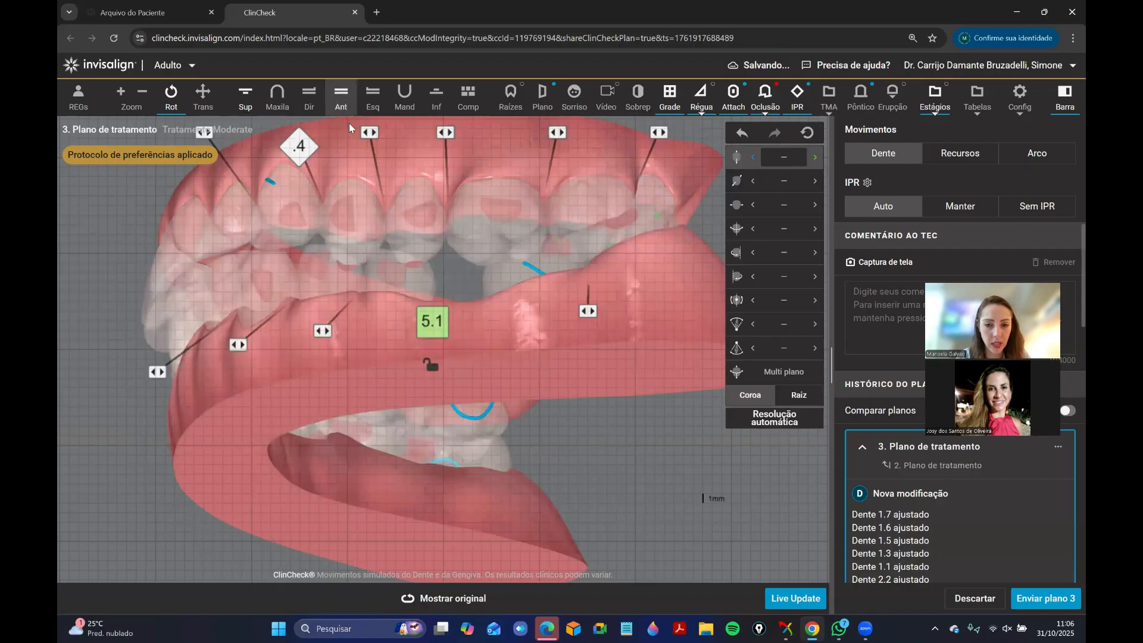
left_click_drag(573, 362, 432, 568)
left_click_drag(562, 378, 602, 362)
left_click(620, 297)
left_click(535, 535)
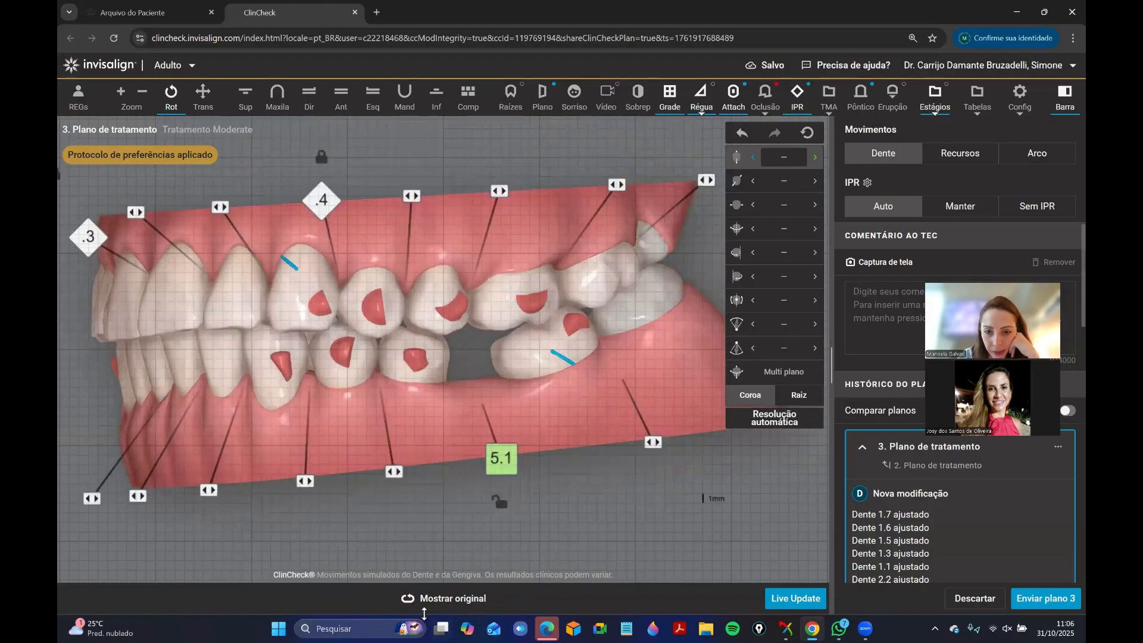
left_click(432, 605)
left_click(433, 606)
left_click_drag(617, 402, 568, 395)
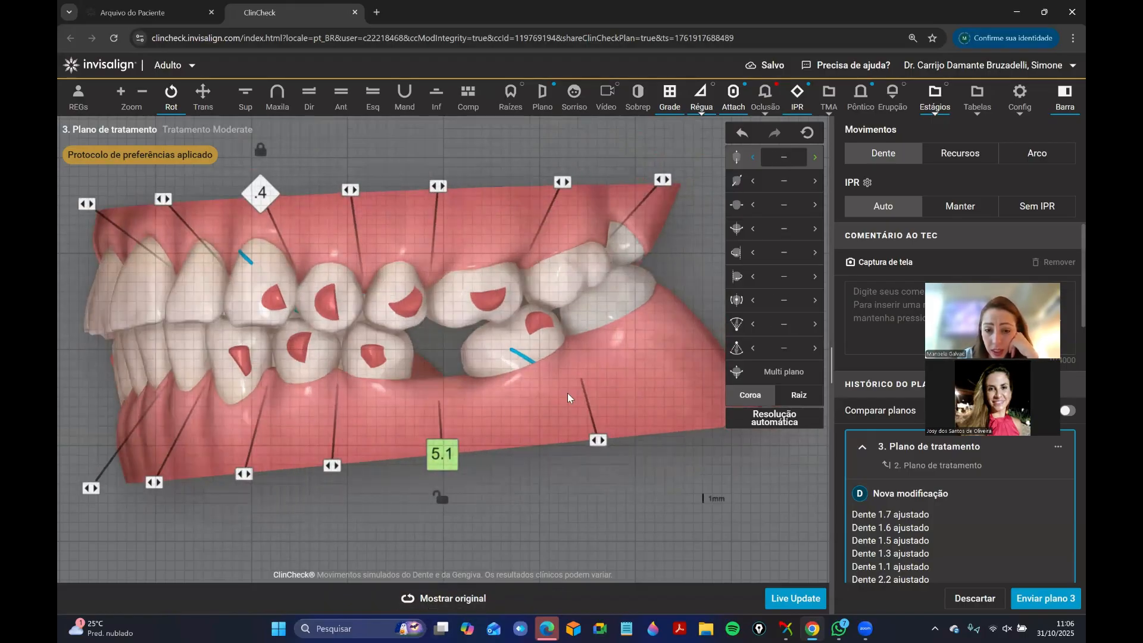
left_click(448, 596)
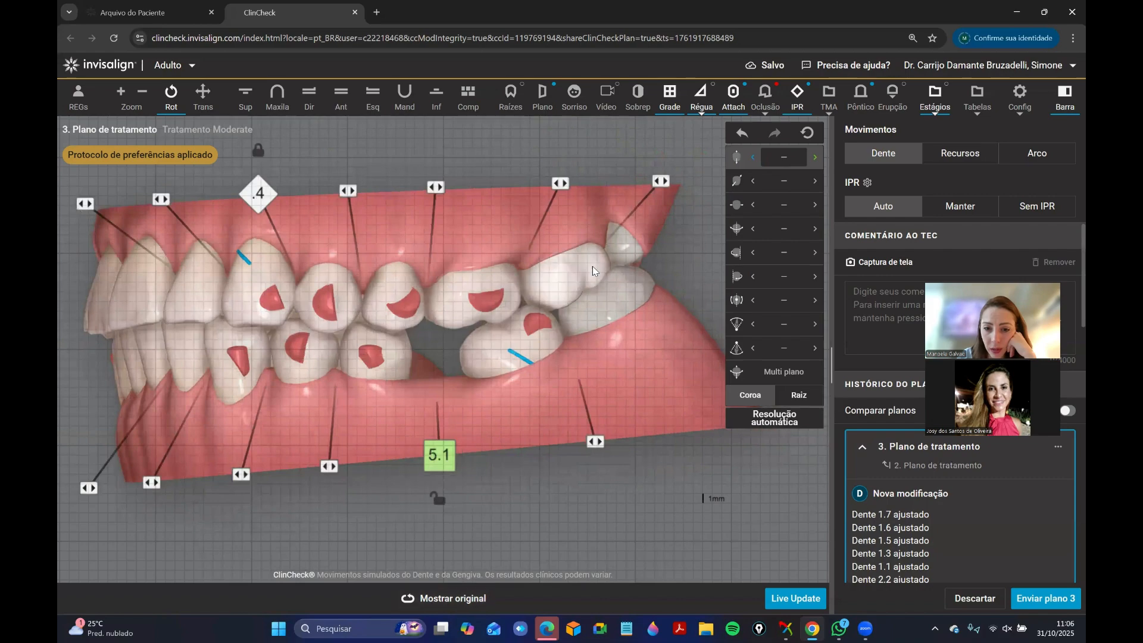
Examine the left molar contacts from below and behind against the original positions, including the lower molar beside the edentulous space.
left_click_drag(659, 355, 565, 263)
scroll(602, 329, "up", 1)
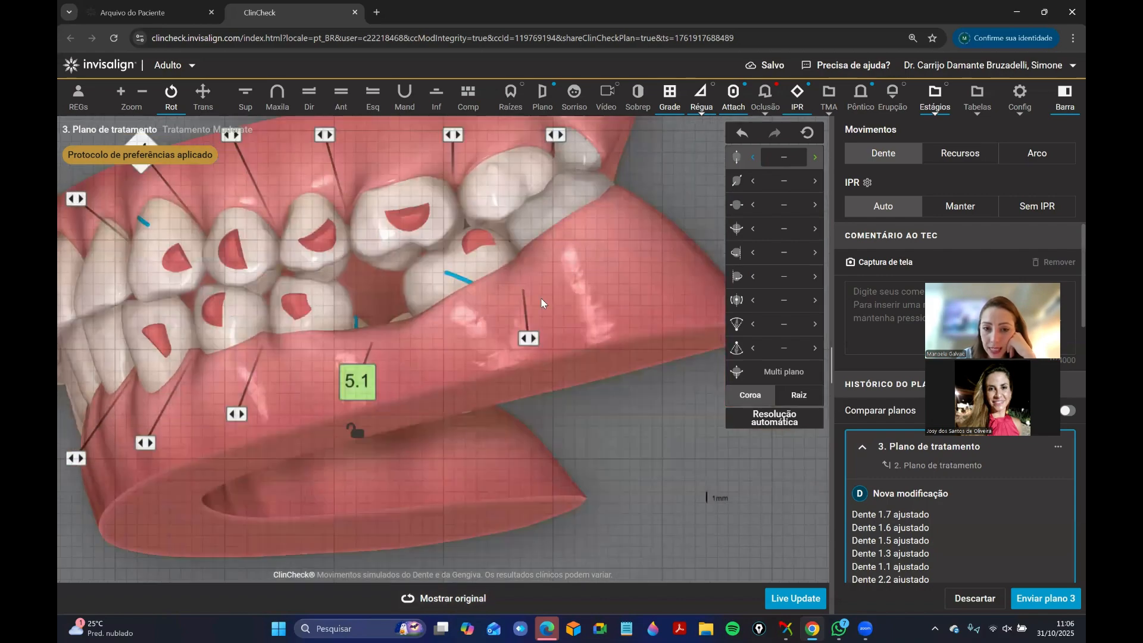
left_click(429, 604)
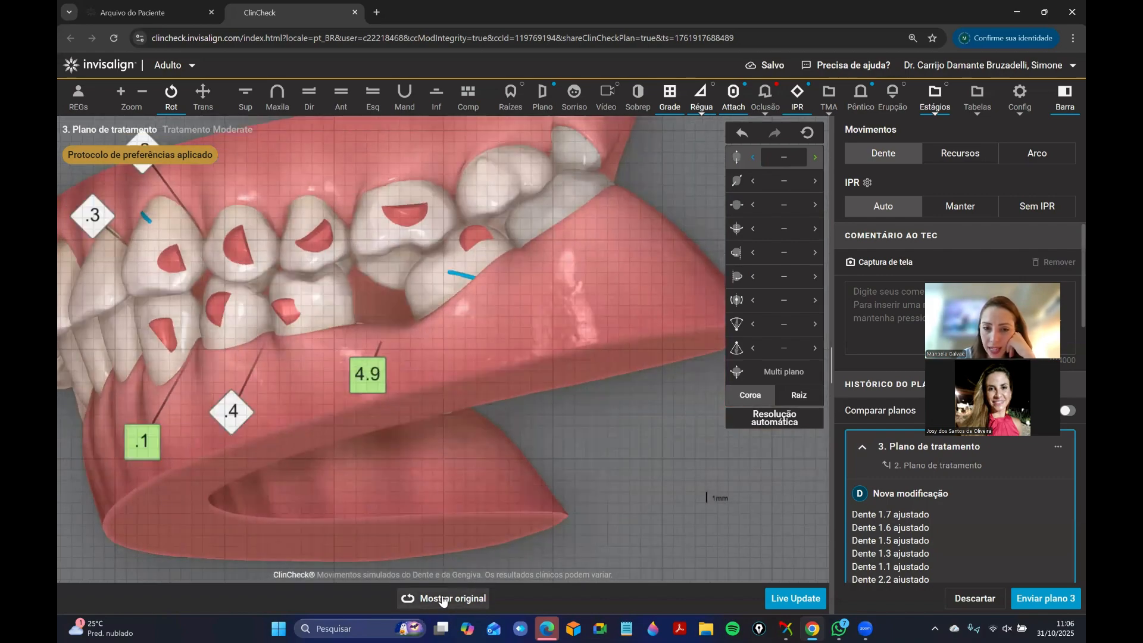
left_click_drag(616, 317, 676, 295)
left_click(452, 598)
left_click_drag(637, 400, 646, 401)
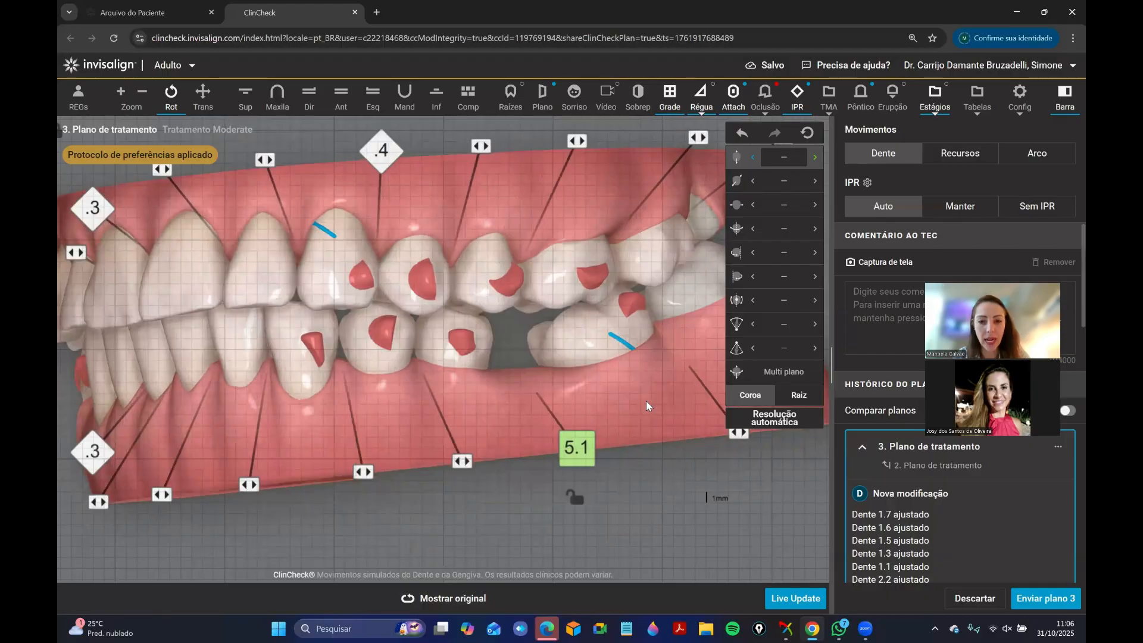
left_click(434, 598)
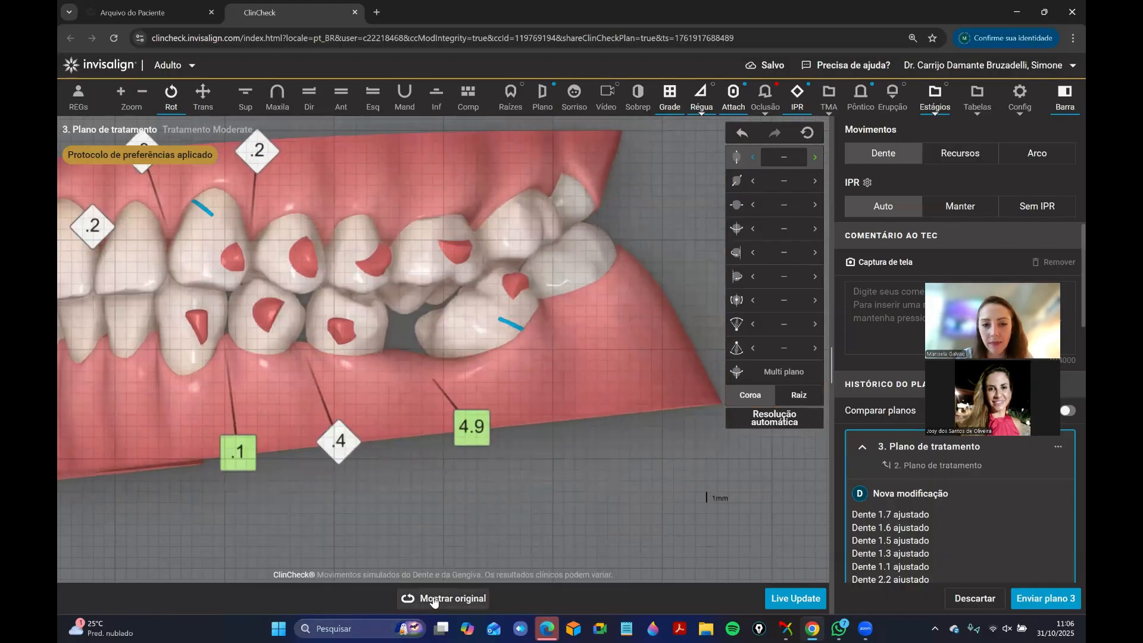
left_click(448, 600)
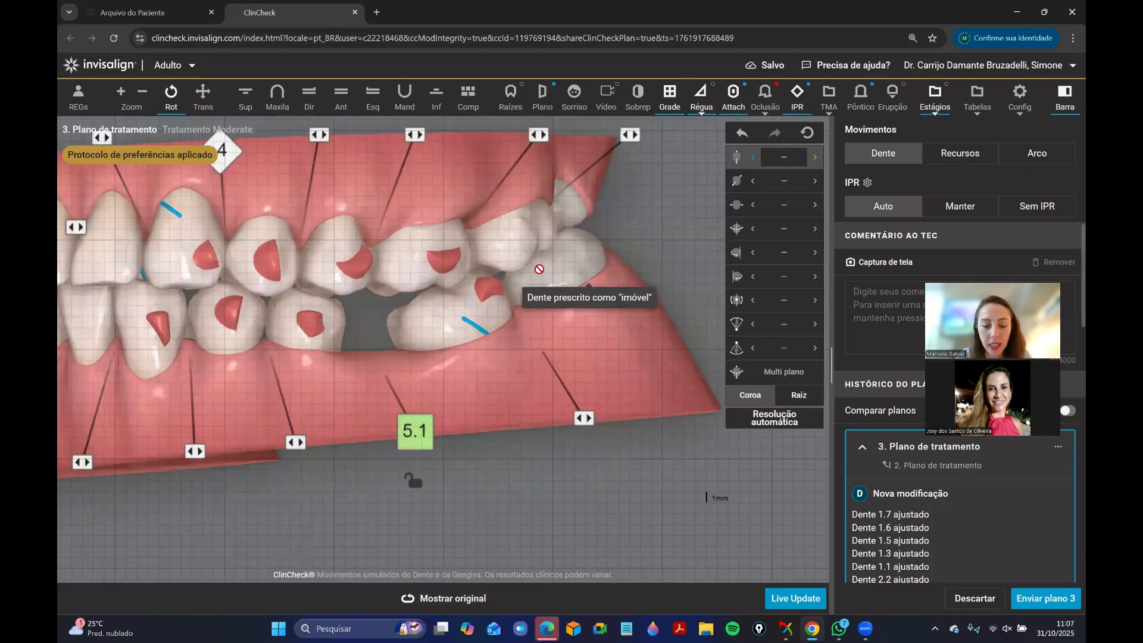
left_click(440, 598)
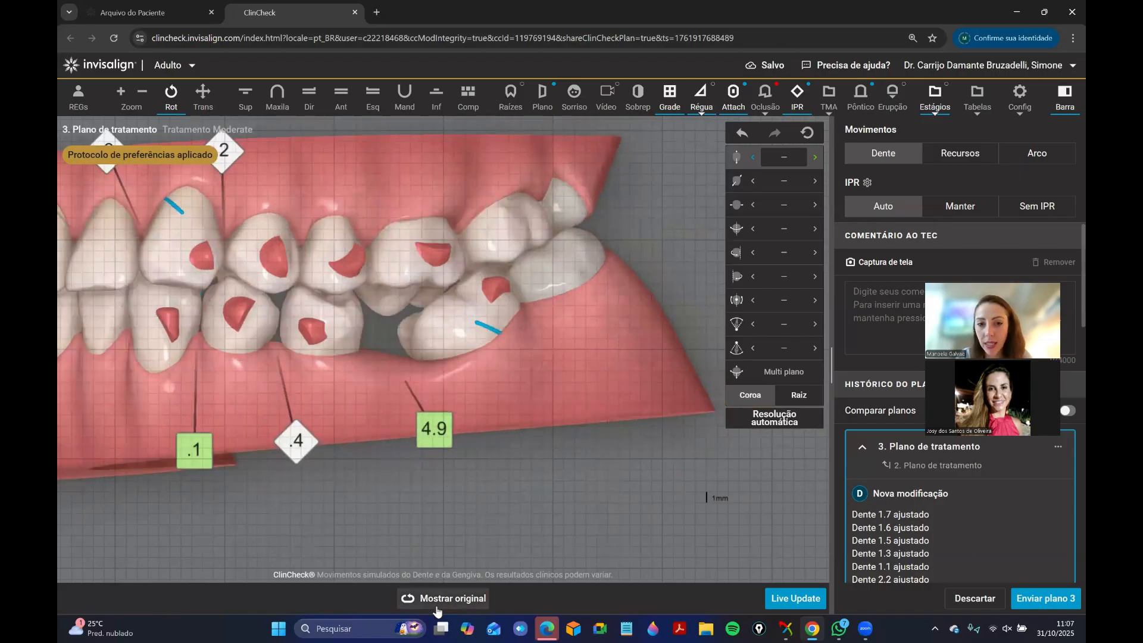
left_click(450, 594)
left_click_drag(576, 288, 509, 262)
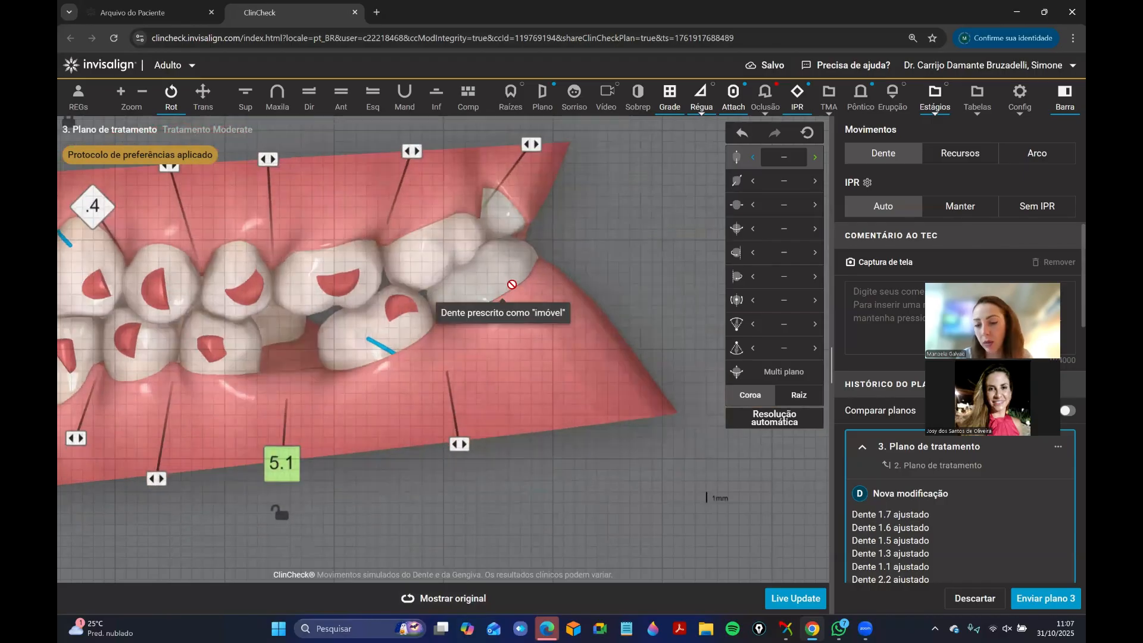
left_click_drag(547, 331, 528, 221)
left_click(434, 597)
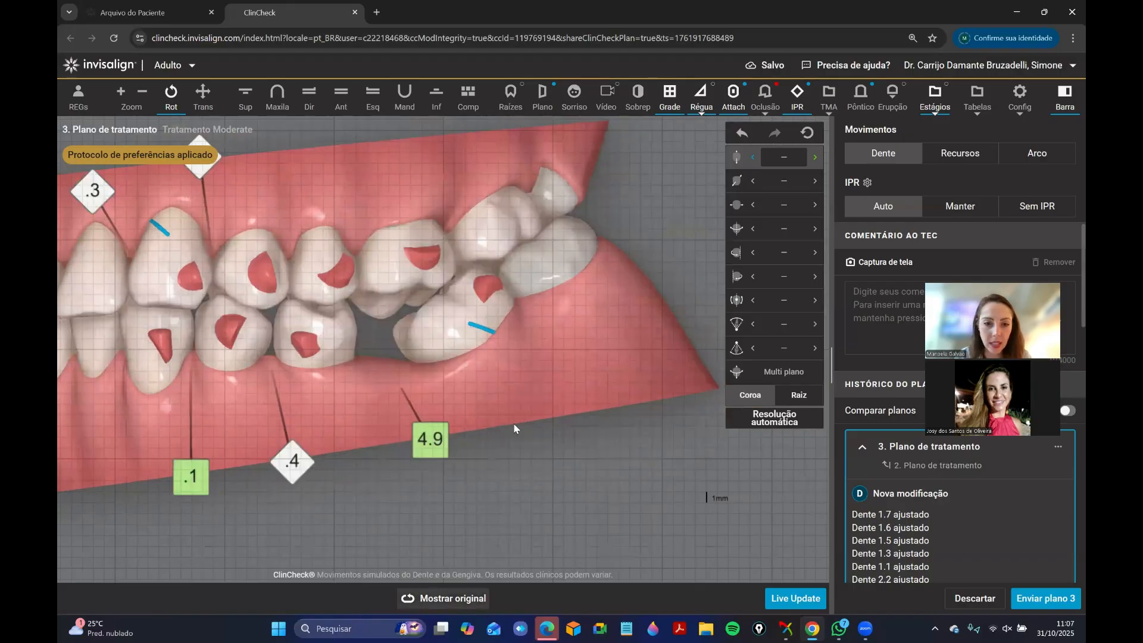
left_click_drag(537, 420, 560, 418)
Set the lingual translation of the lower left molar just distal to the edentulous space to 2.1 mm.
left_click(471, 315)
left_click(436, 95)
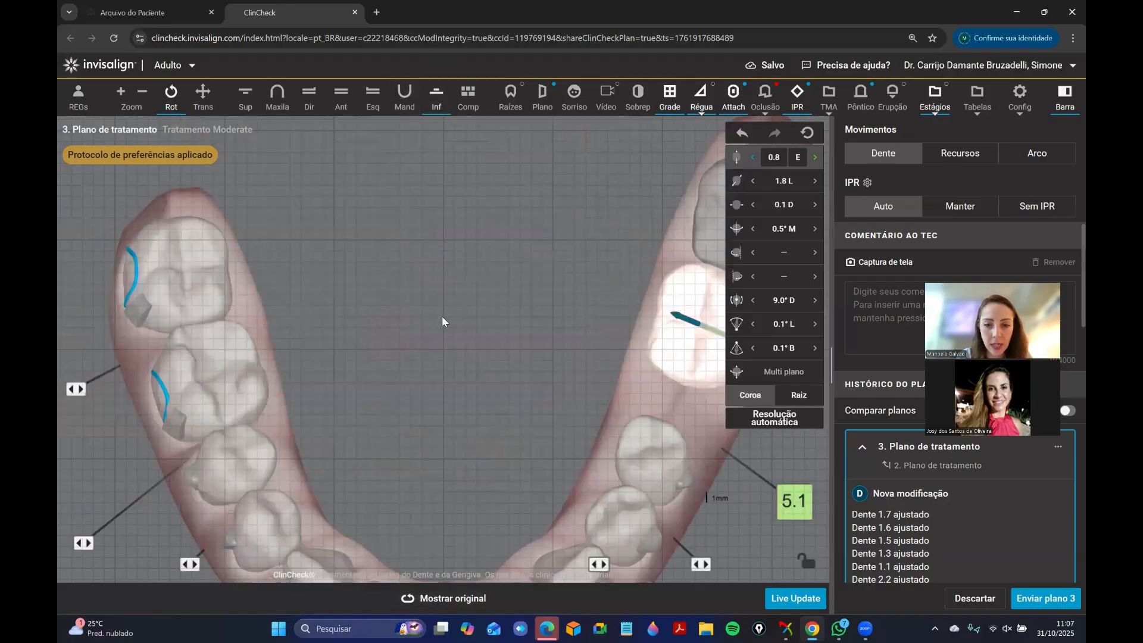
left_click(811, 185)
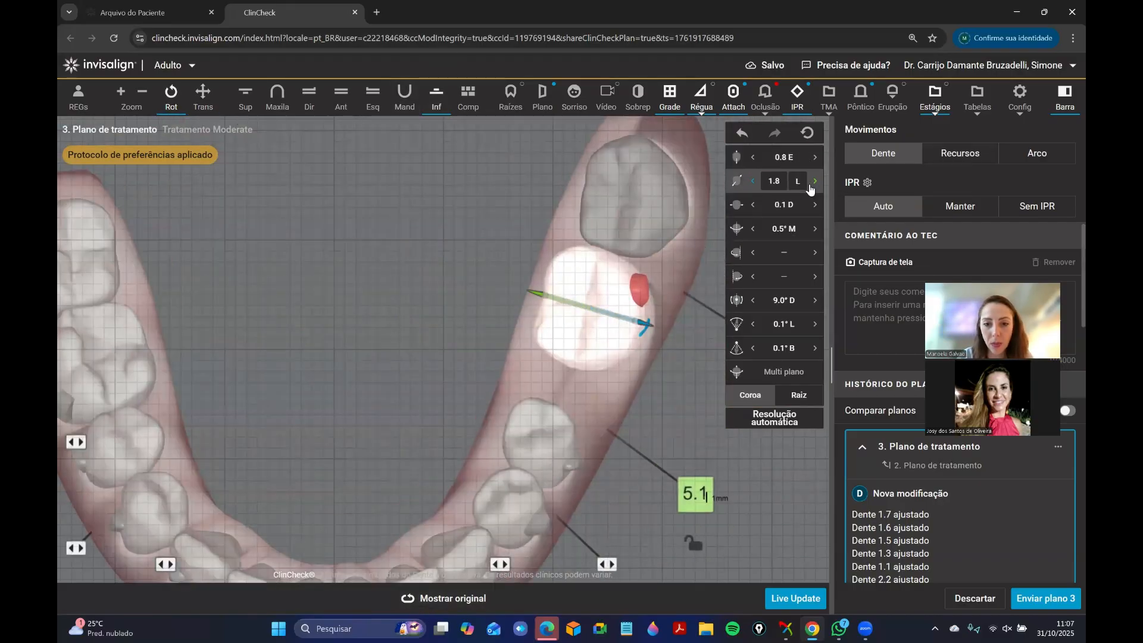
left_click(811, 185)
left_click(811, 185)
Compare the adjusted lower left molar's occlusion with the original positions from buccal and distal angles.
left_click(318, 109)
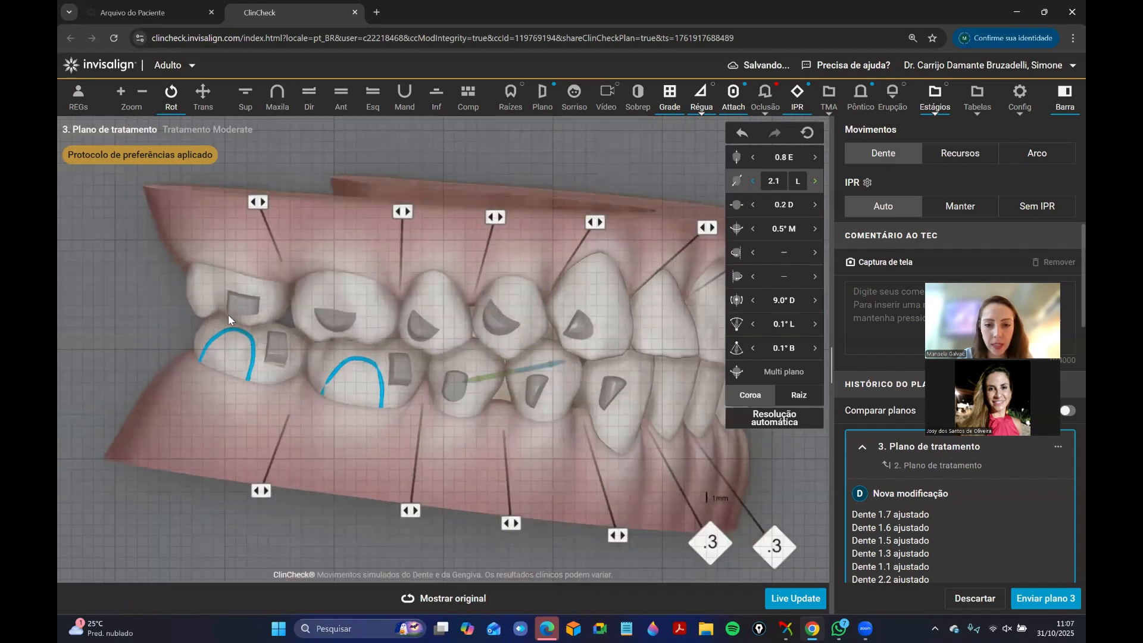
left_click(372, 98)
left_click_drag(357, 342, 553, 449)
left_click(554, 448)
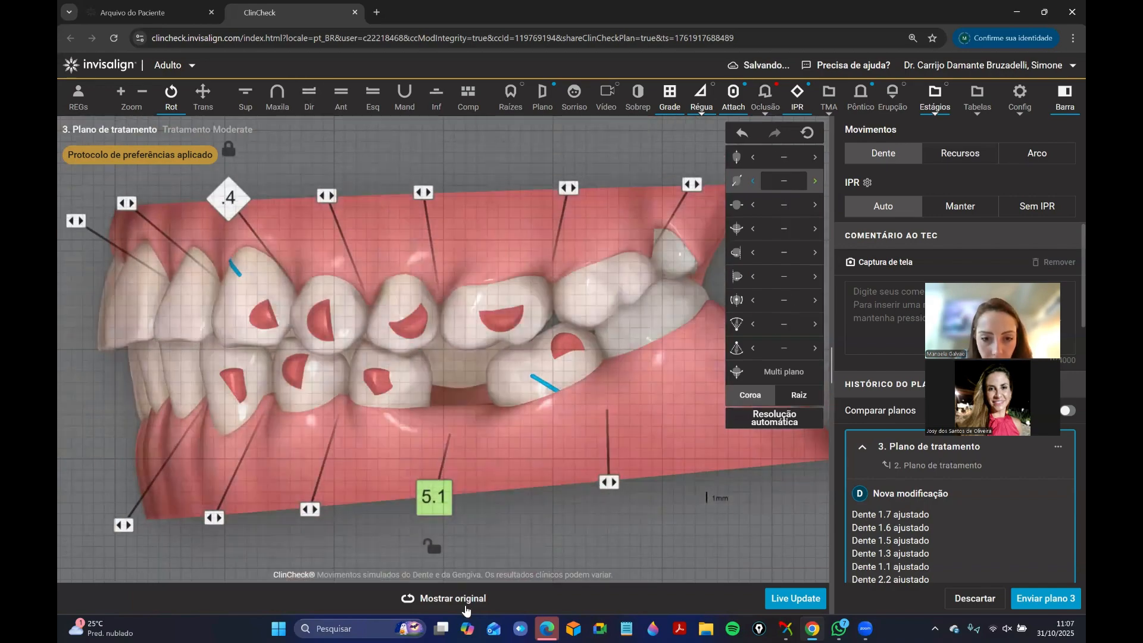
left_click(467, 600)
left_click_drag(545, 241, 425, 233)
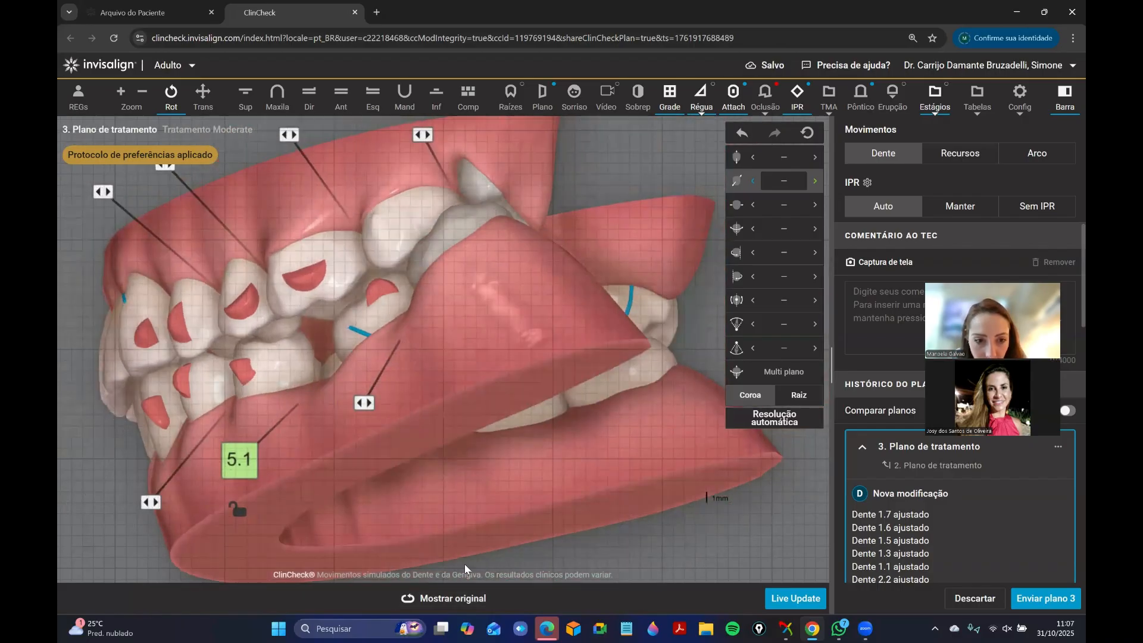
left_click(480, 599)
left_click(457, 600)
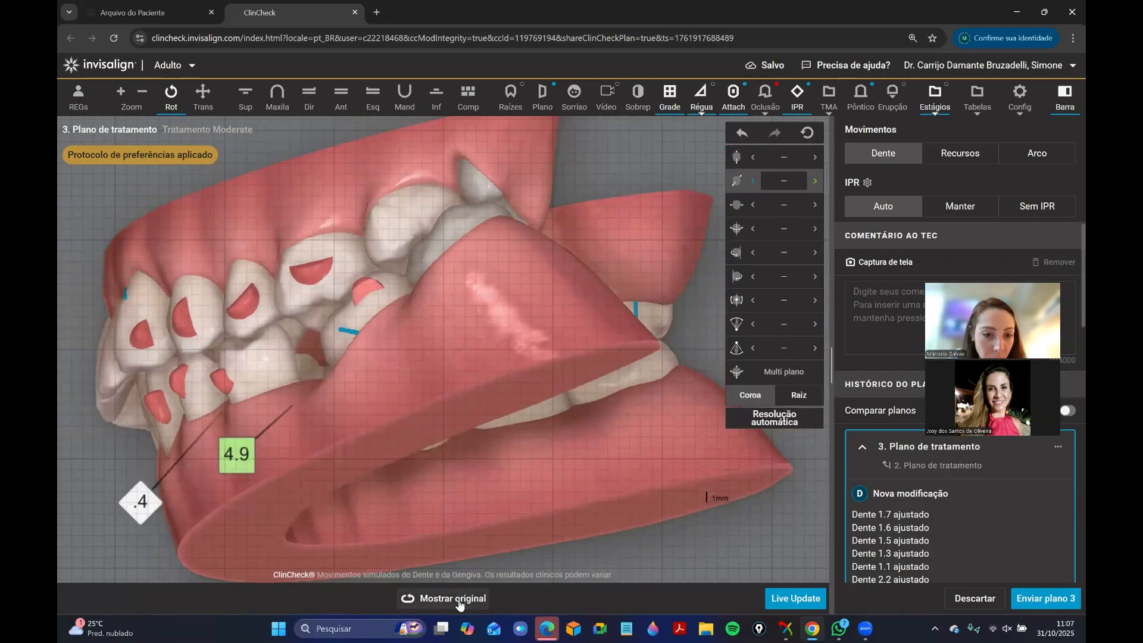
left_click_drag(484, 329, 573, 203)
Adjust the rotation of the upper left first molar 2.6 slightly about its distal side.
left_click(246, 98)
right_click_drag(389, 256, 302, 217)
left_click(542, 397)
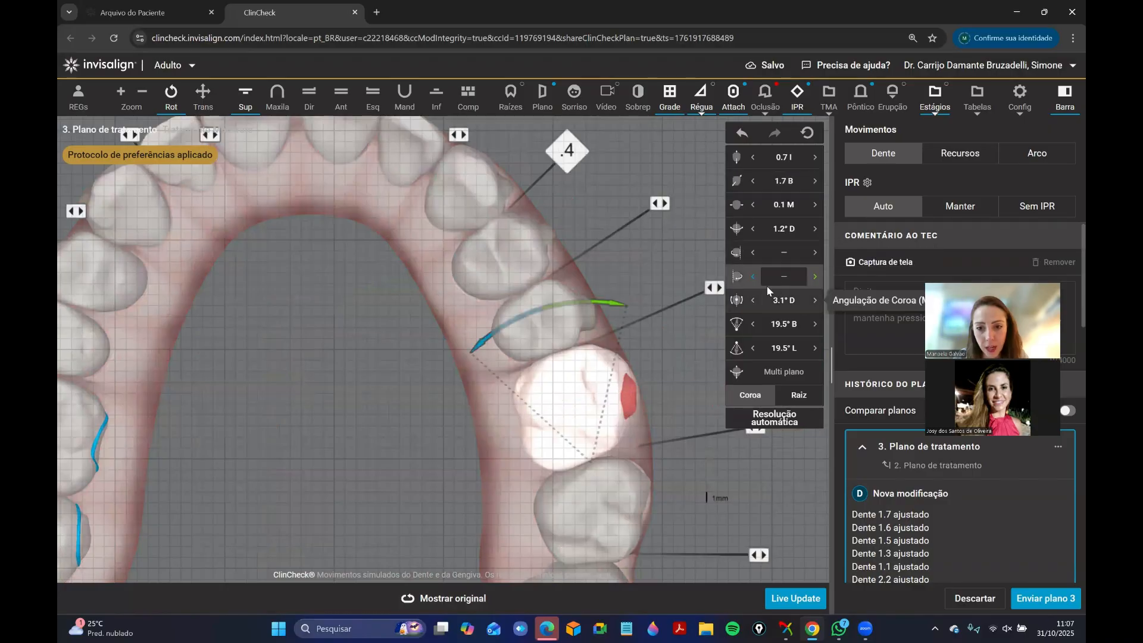
left_click(714, 287)
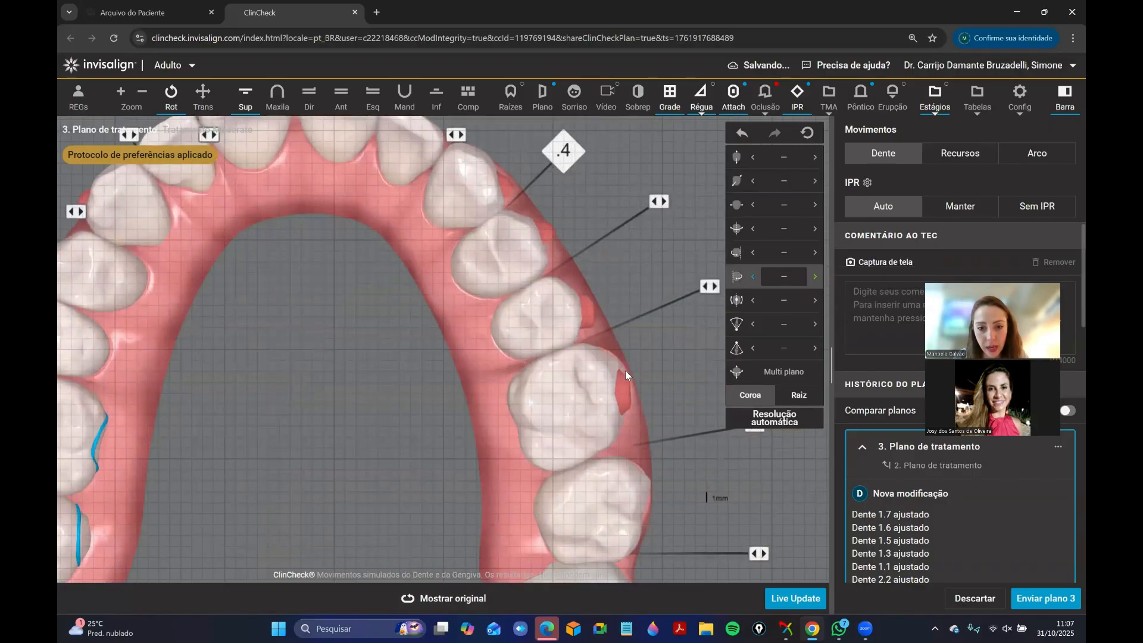
Review the planned movement values of the upper left canine, premolars and first molar, and of the lower left premolars.
left_click(341, 94)
left_click_drag(335, 333, 397, 336)
right_click_drag(388, 297, 400, 302)
left_click_drag(400, 302, 494, 430)
scroll(494, 430, "down", 2)
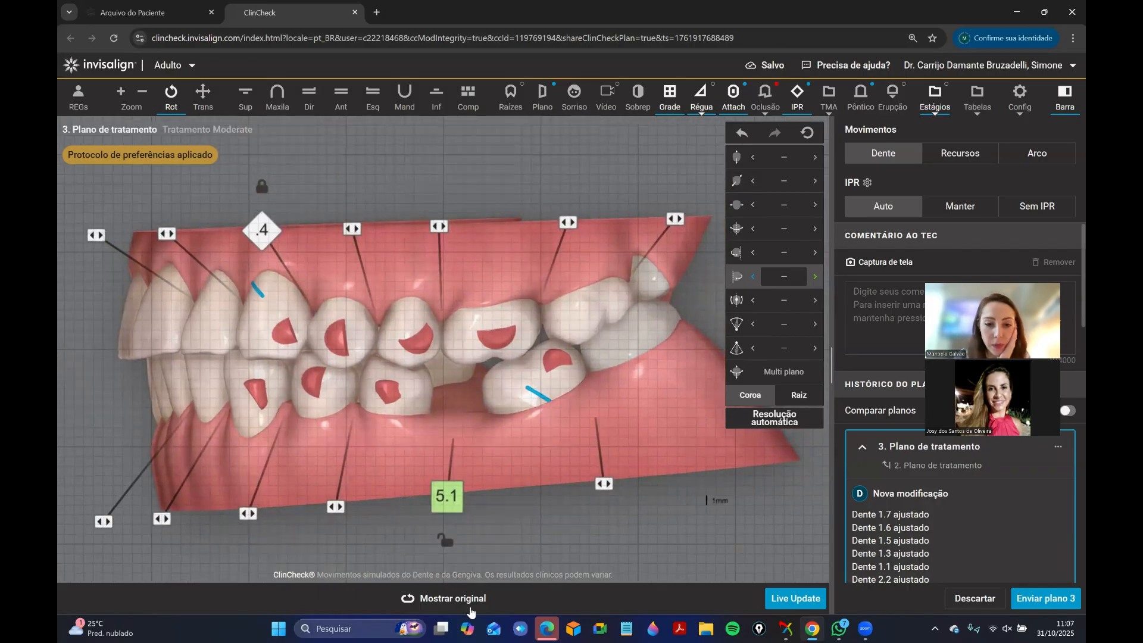
left_click(290, 343)
left_click(340, 343)
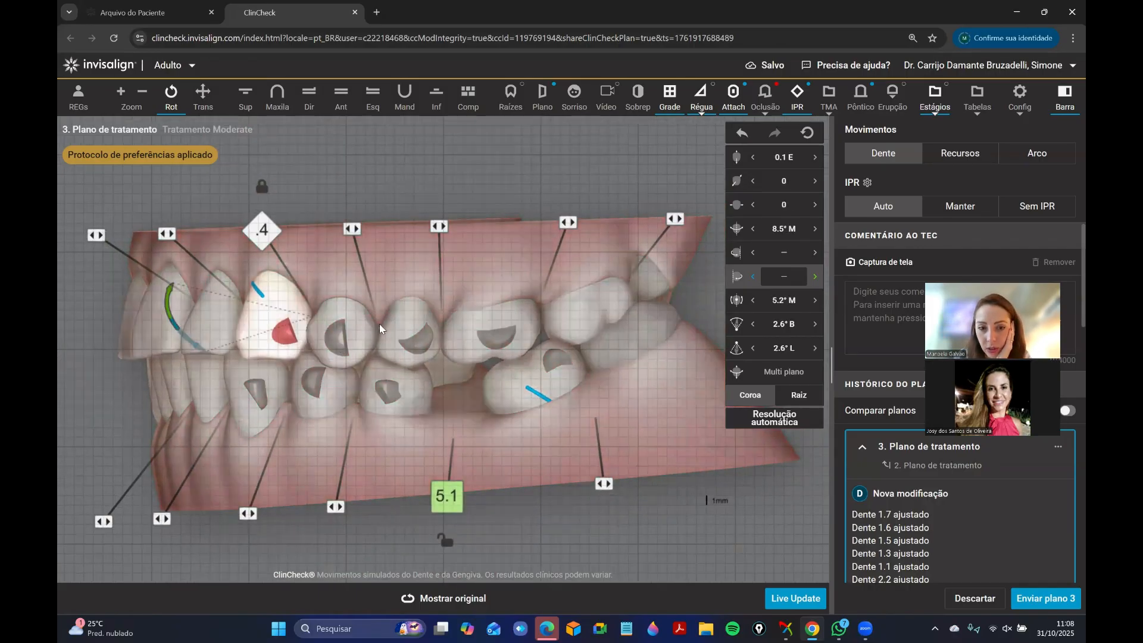
left_click(395, 332)
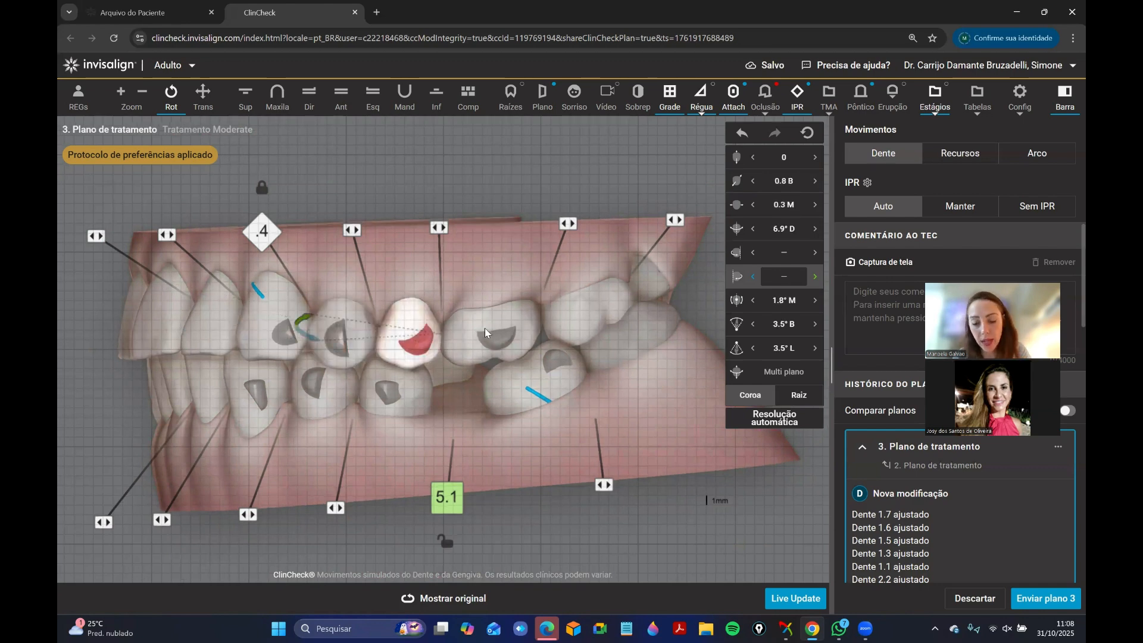
left_click(484, 329)
left_click(390, 409)
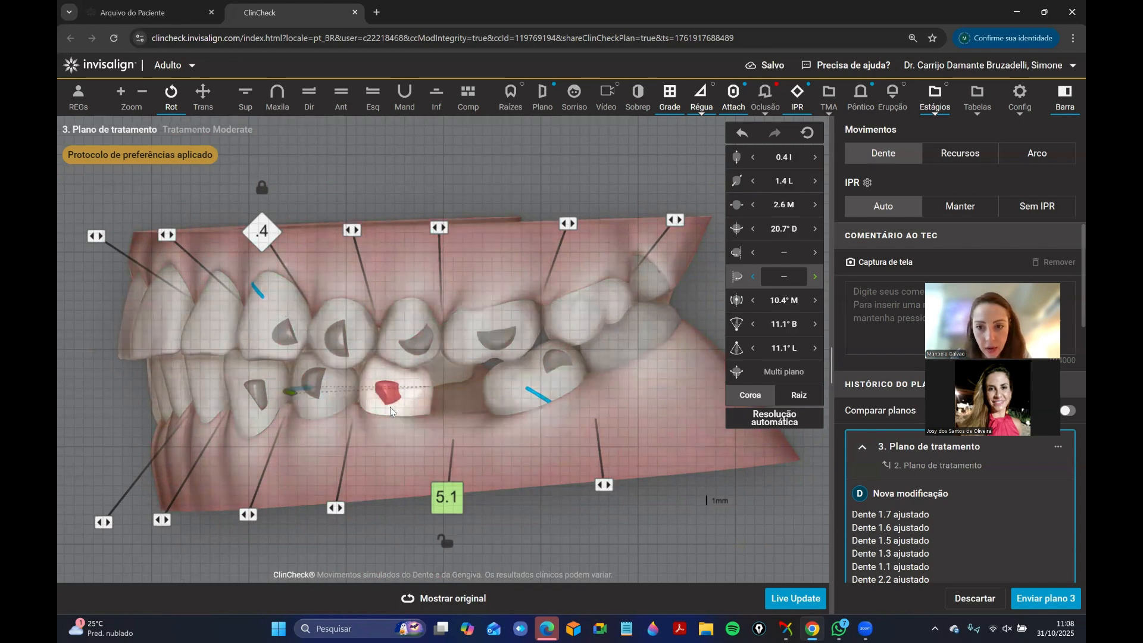
left_click(333, 401)
left_click(556, 409)
left_click(566, 438)
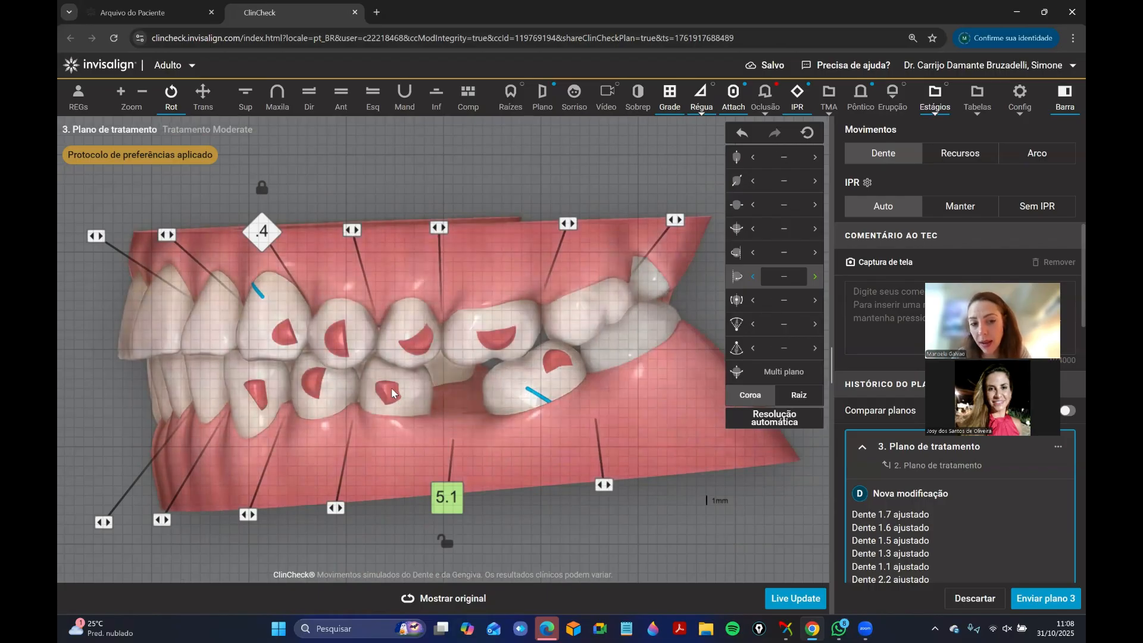
Compare the planned movements of the lower left premolars with those of the molar distal to the edentulous space.
left_click(397, 402)
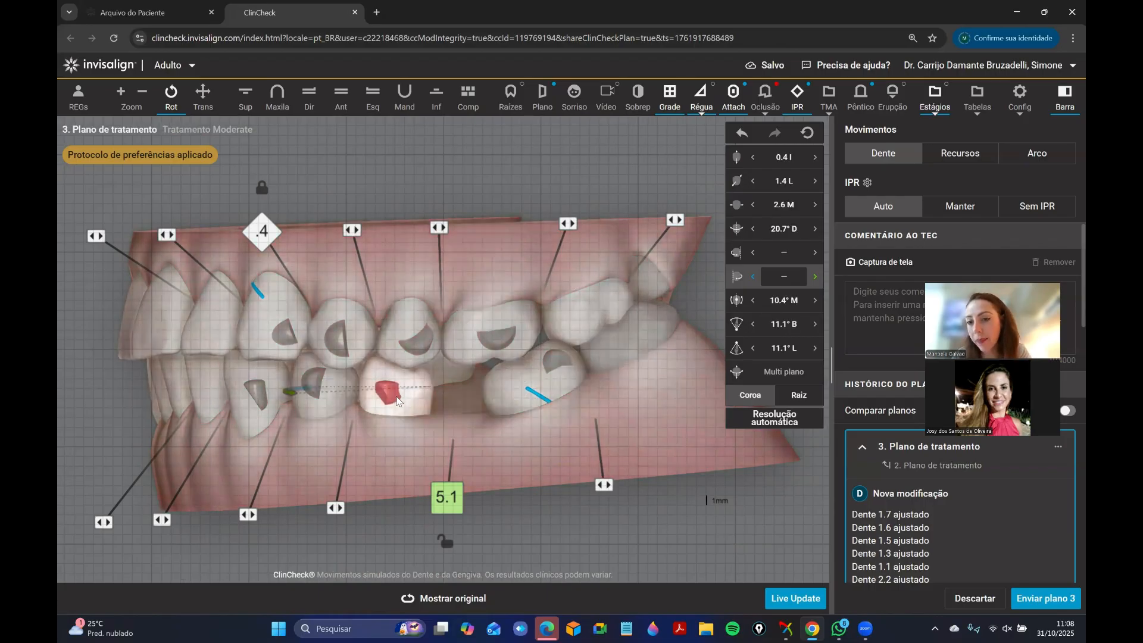
left_click(524, 397)
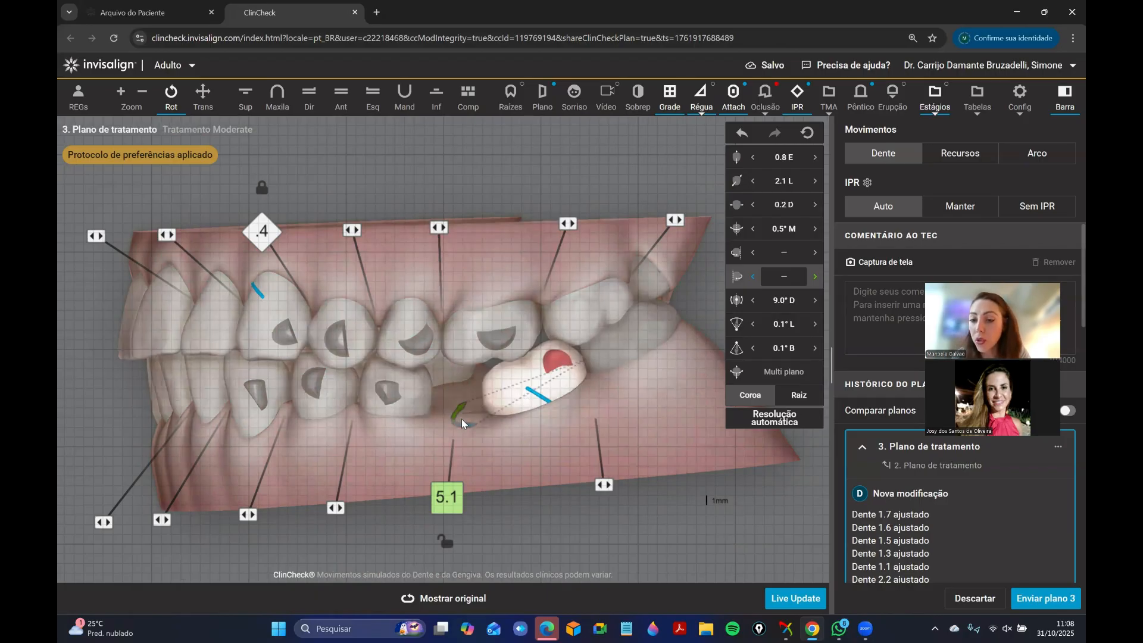
left_click(400, 401)
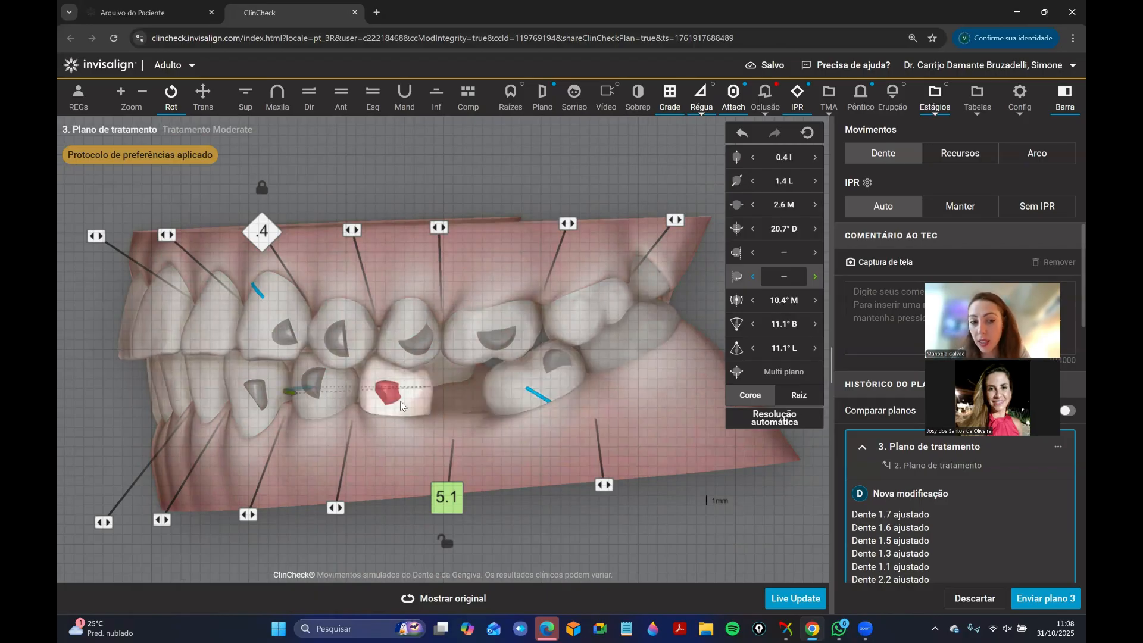
left_click(381, 419)
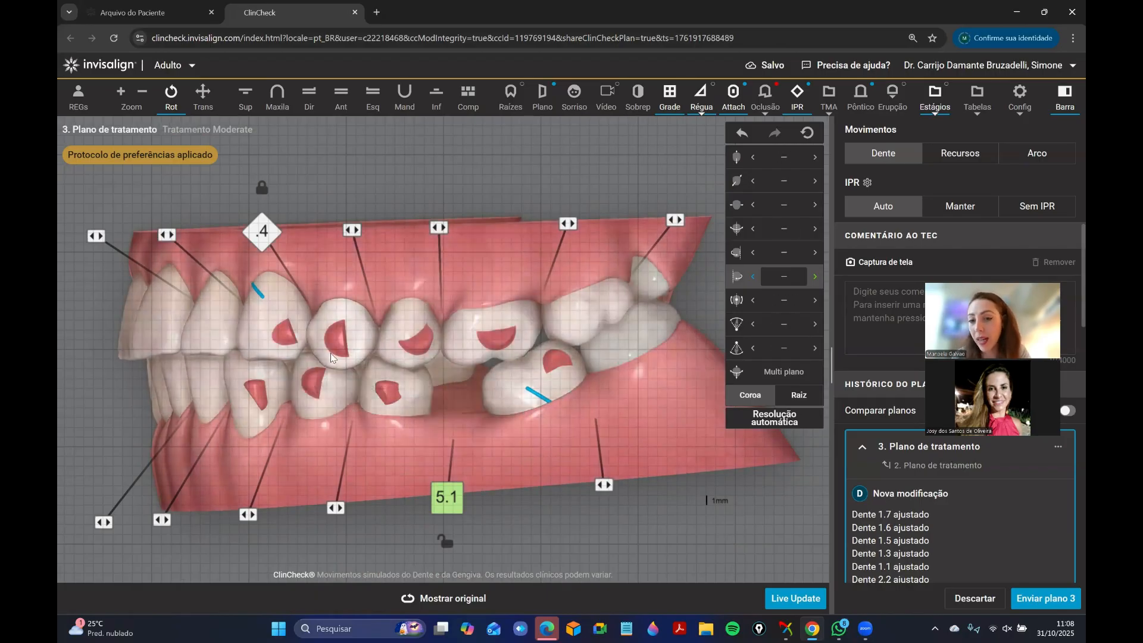
left_click(396, 394)
left_click(323, 401)
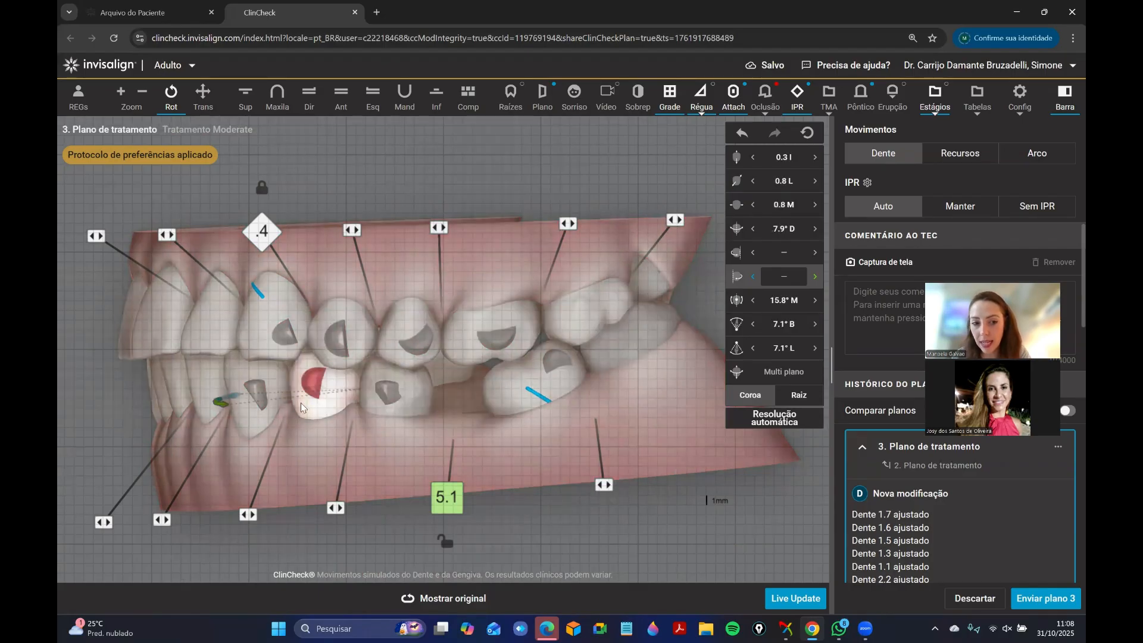
left_click(379, 475)
Remove the cutouts from the upper left canine and from the lower left molar distal to the edentulous space.
left_click_drag(523, 456, 455, 435)
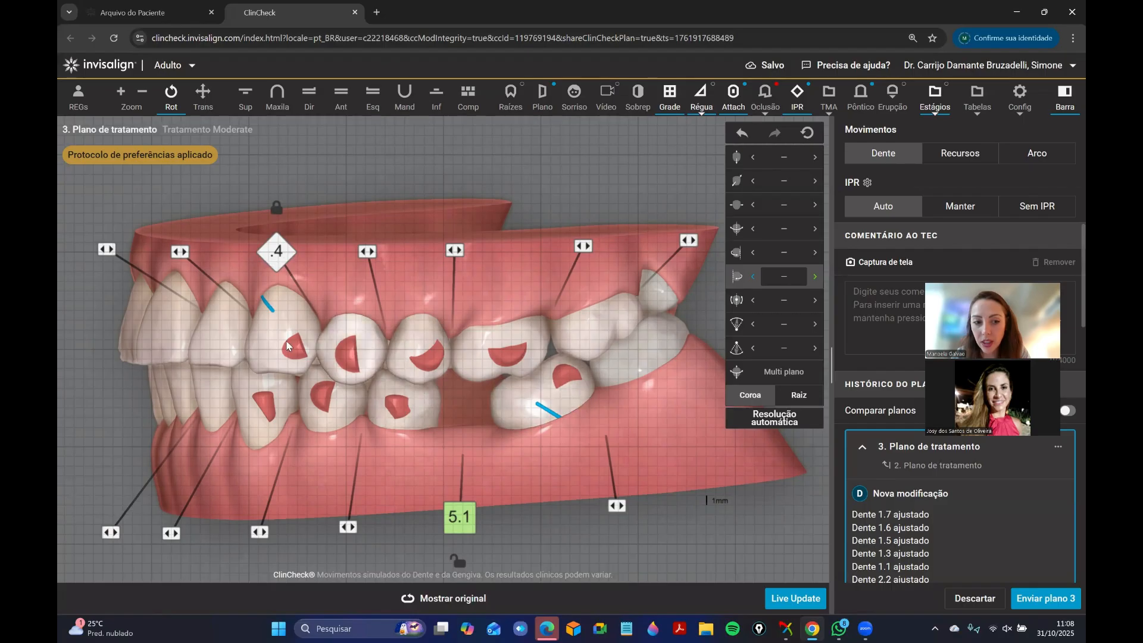
left_click(333, 341)
left_click(301, 310)
left_click(369, 253)
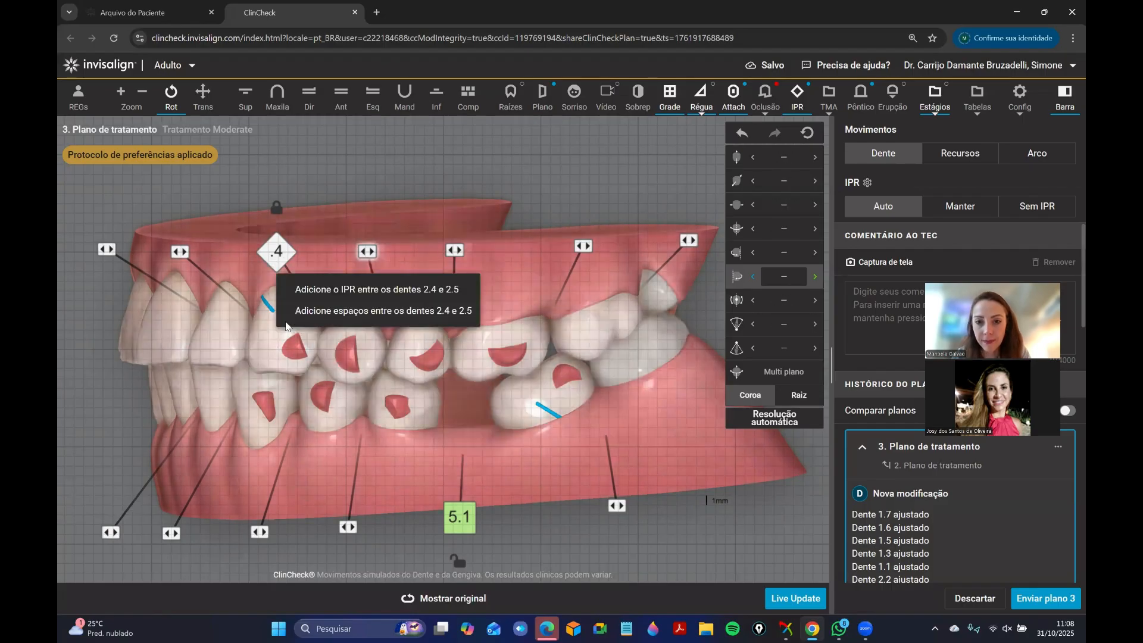
left_click(271, 354)
left_click_drag(449, 260, 464, 256)
left_click(566, 417)
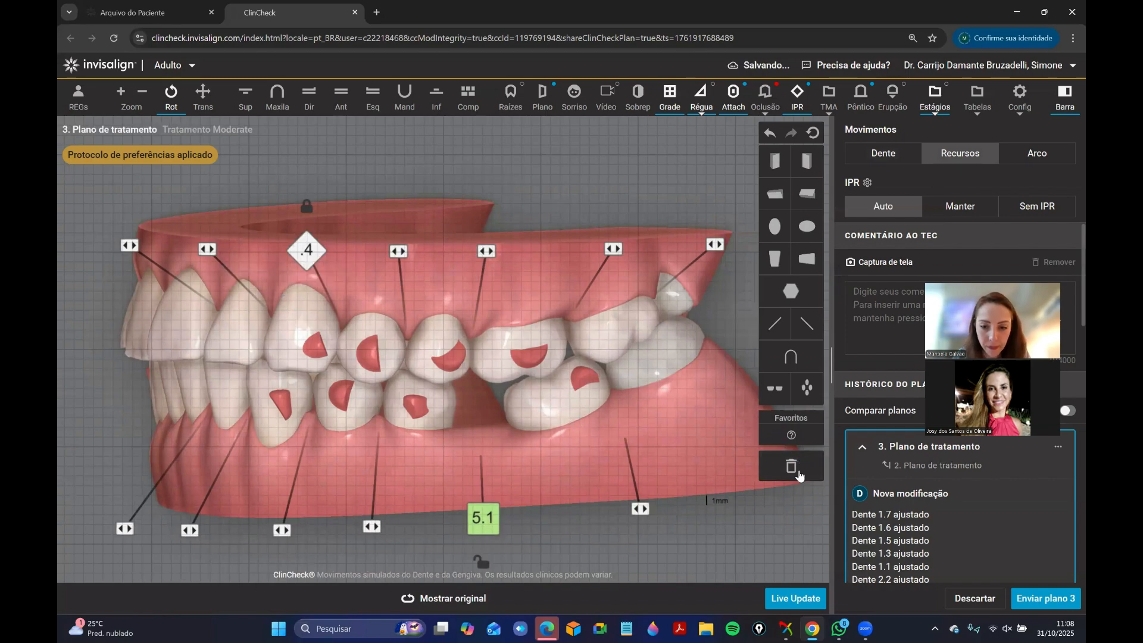
Compare the left-side occlusion and incisors with the original positions from oblique angles below the arches.
left_click_drag(466, 465, 439, 606)
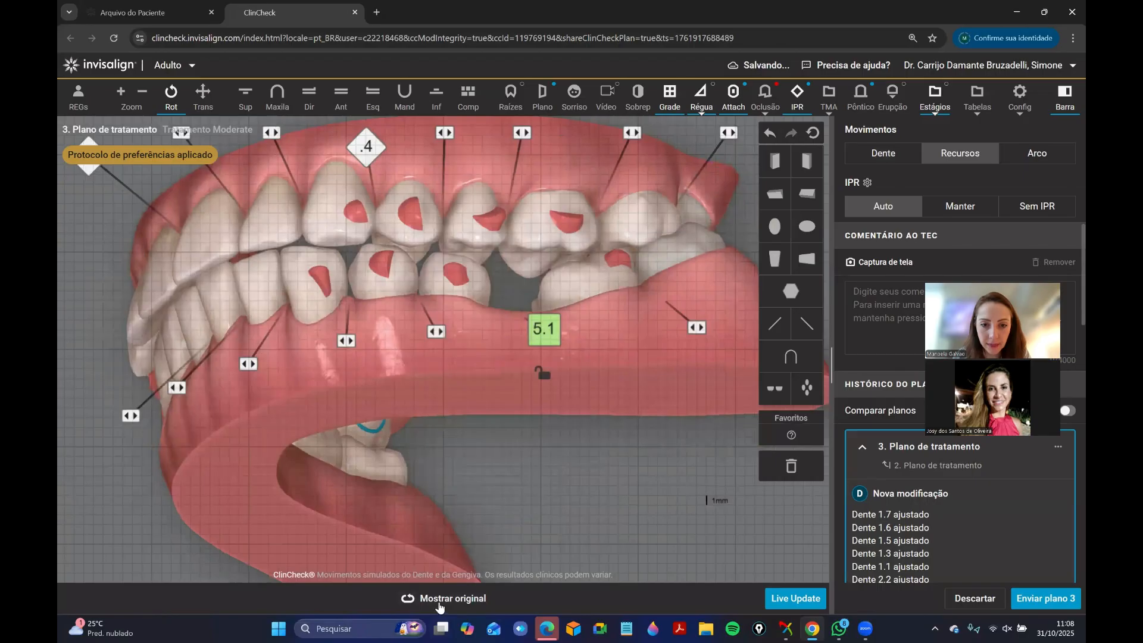
left_click(439, 606)
left_click_drag(614, 360, 650, 357)
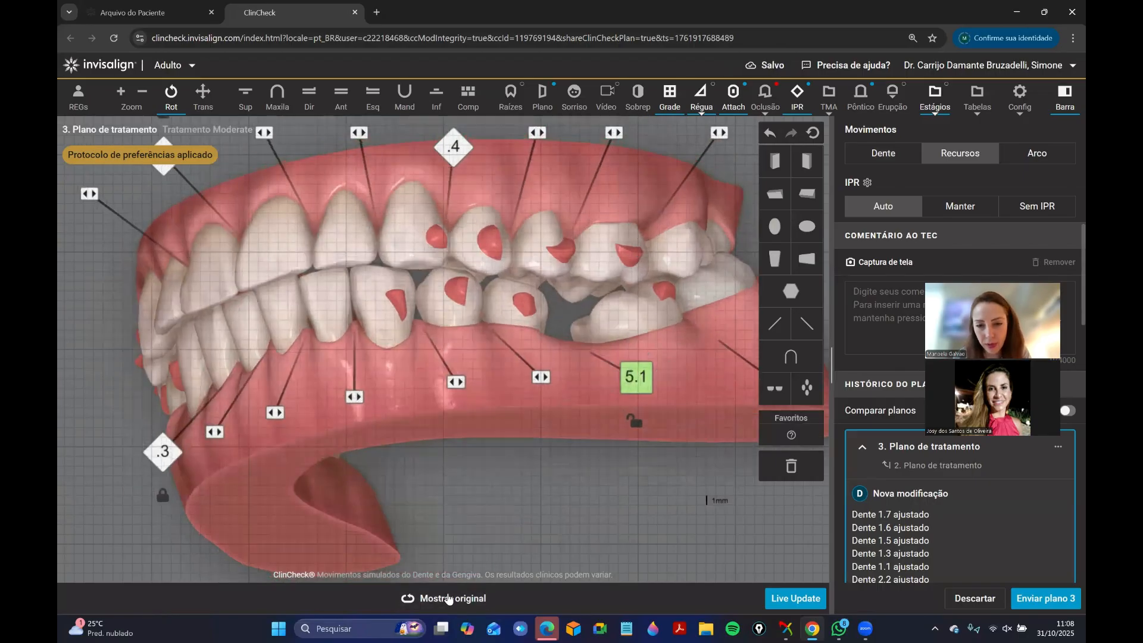
left_click(447, 599)
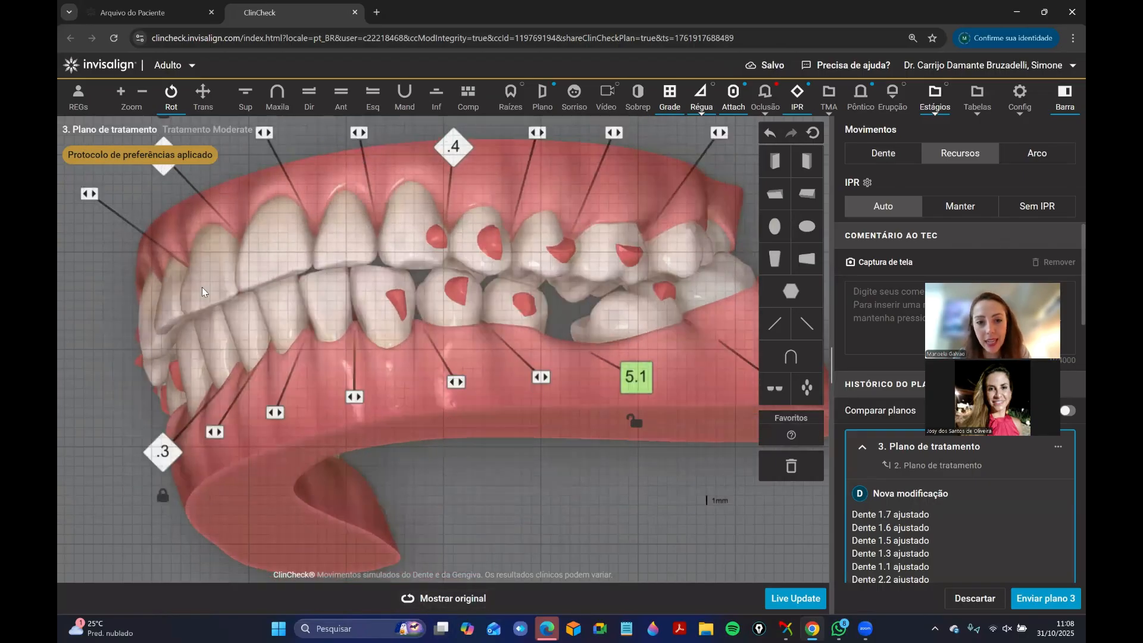
left_click_drag(202, 291, 487, 324)
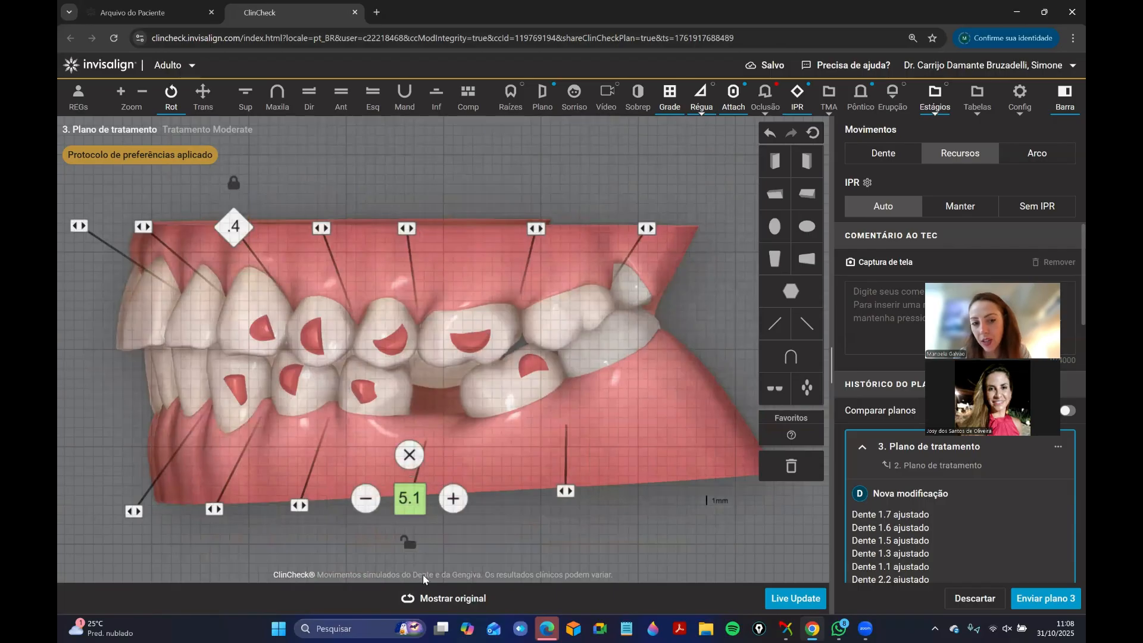
Compare the left buccal occlusion and the lower edentulous space with the original plan's tooth positions, IPR and spacing.
left_click(441, 602)
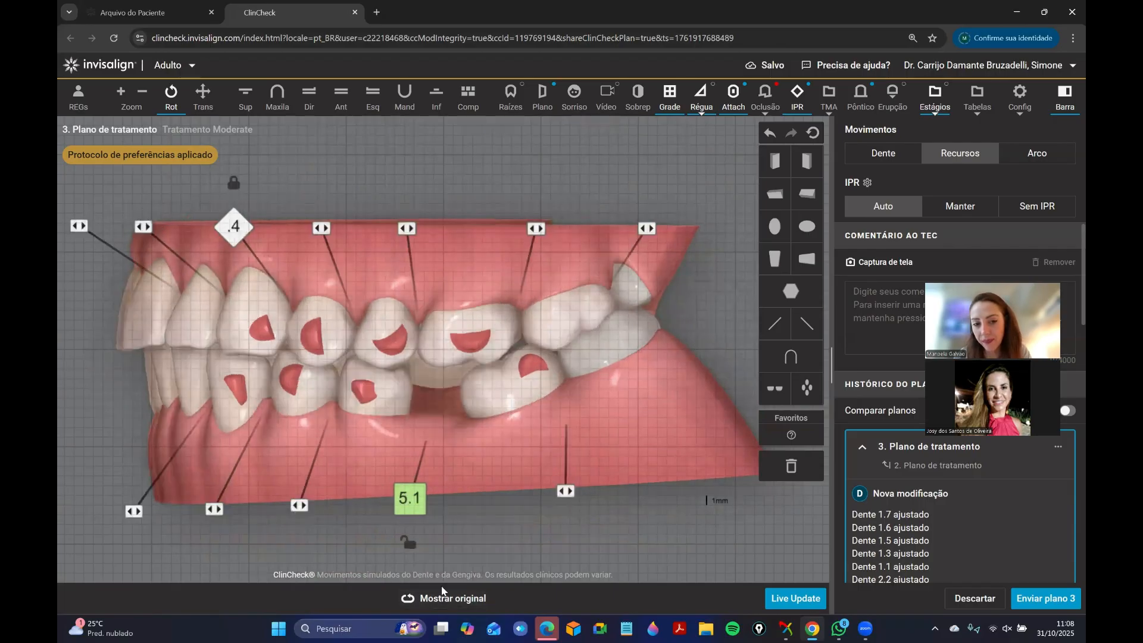
left_click(441, 606)
left_click(445, 598)
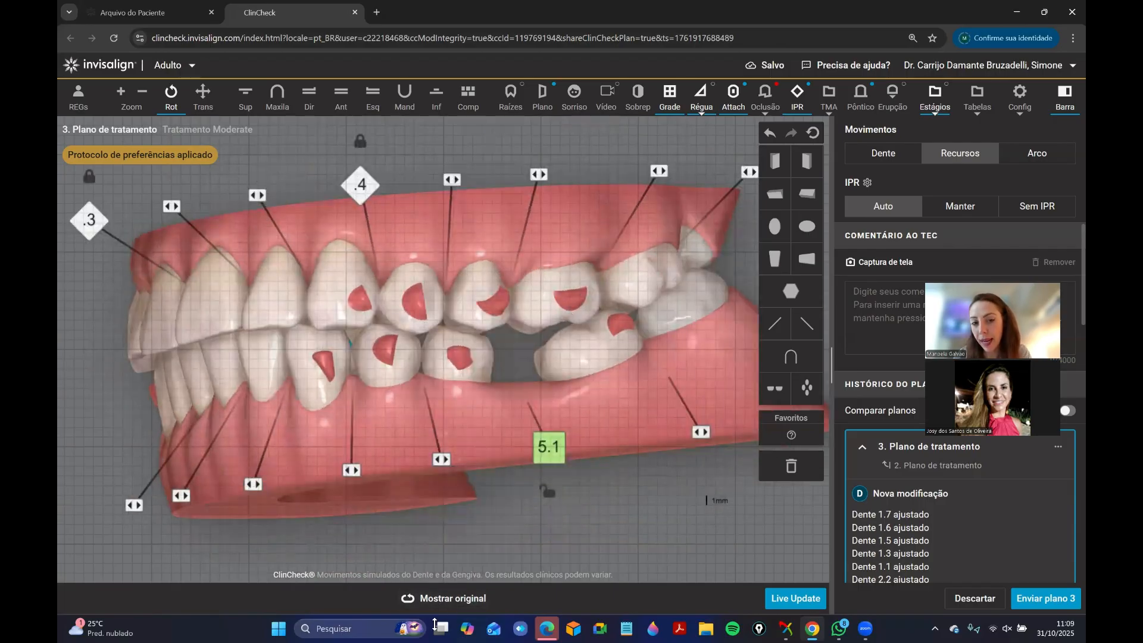
left_click(438, 598)
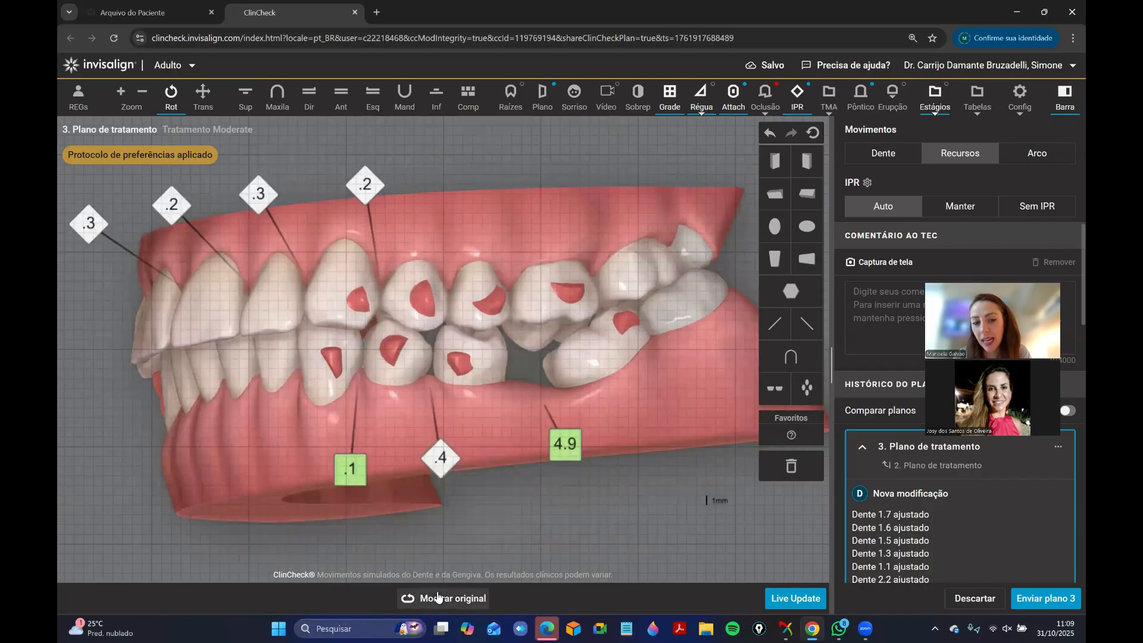
left_click(438, 598)
left_click(439, 600)
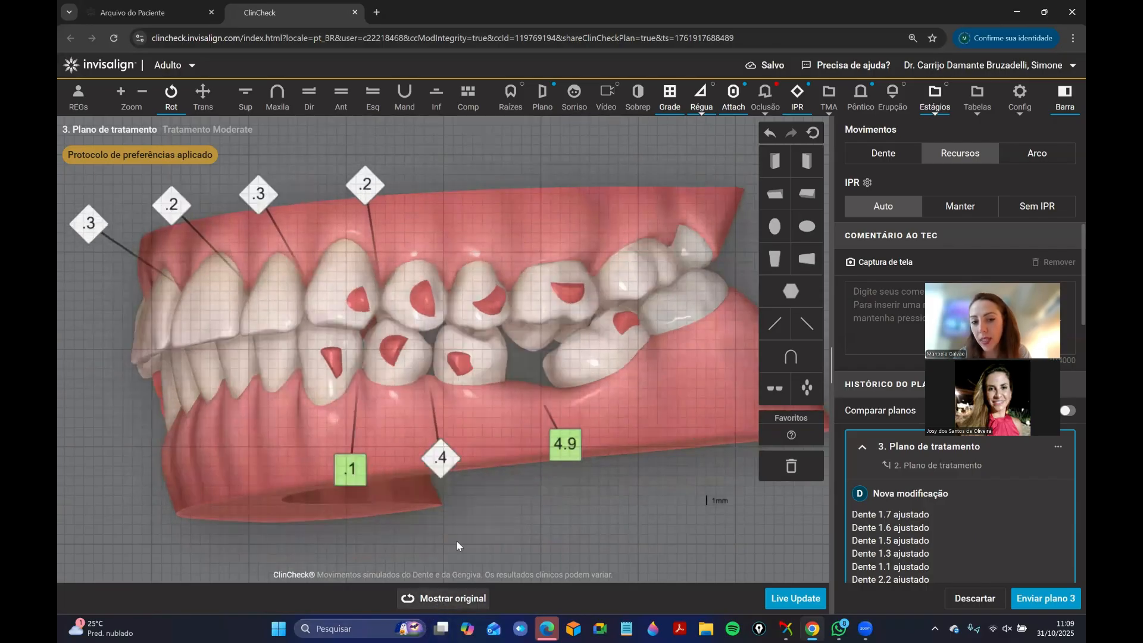
left_click(448, 605)
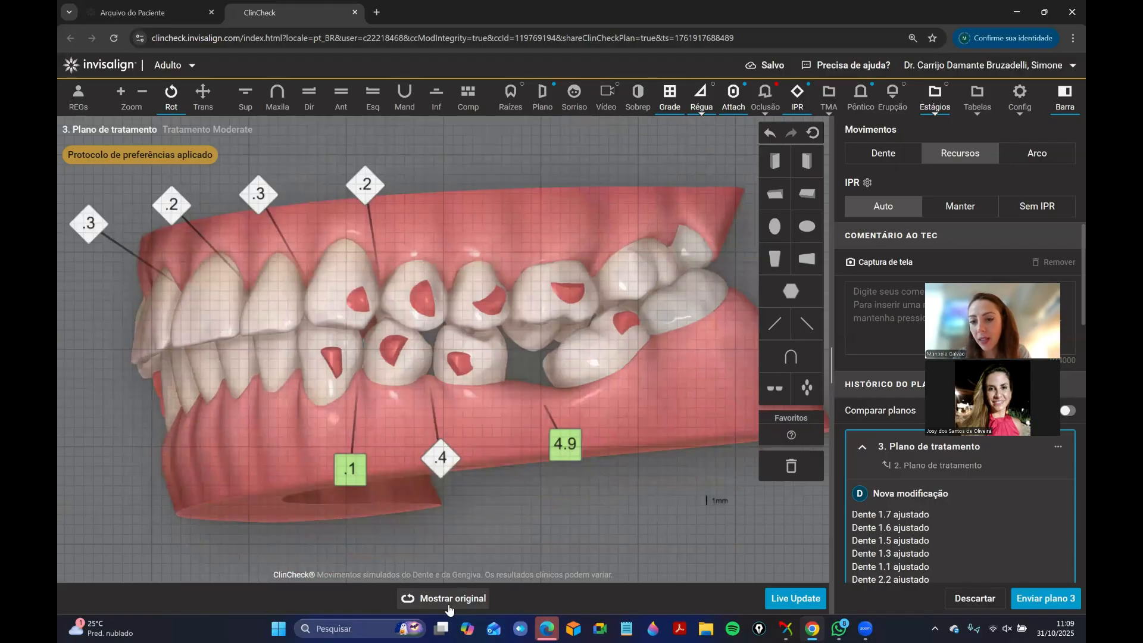
mouse_move(466, 607)
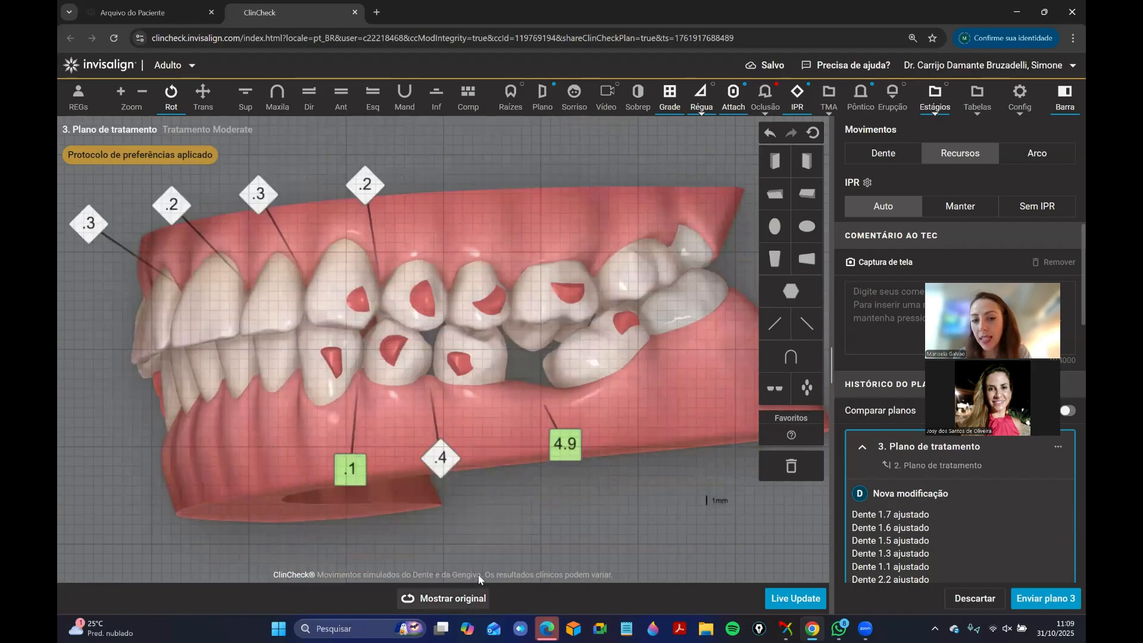
left_click_drag(562, 381, 554, 313)
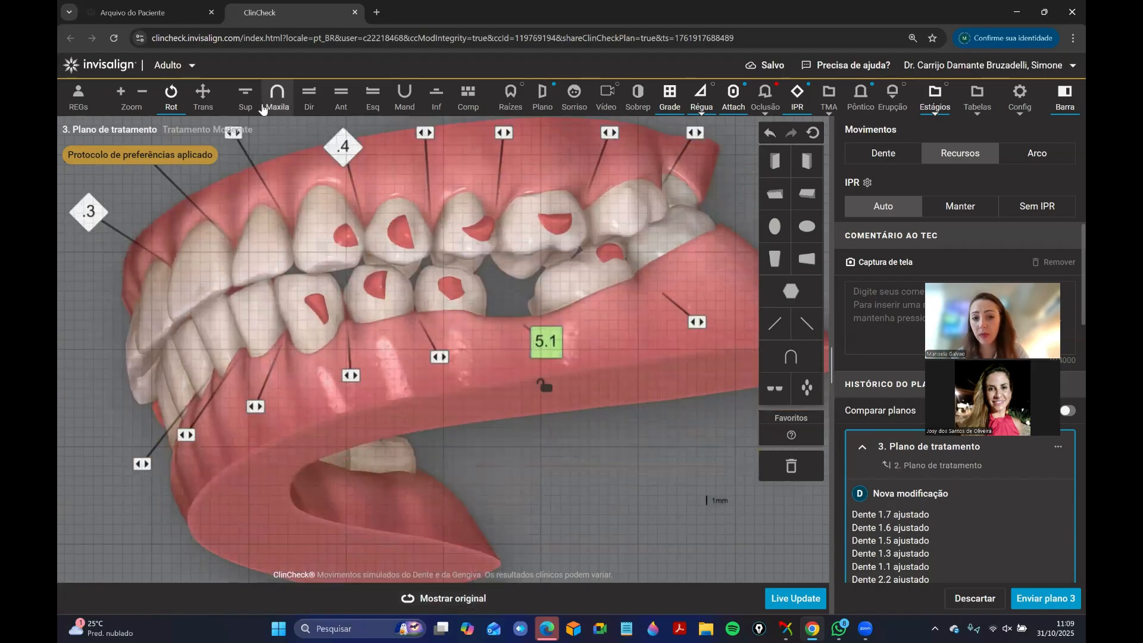
Try to set the upper left second molar's mesiodistal translation to 0 and its crown angulation to 0°.
left_click(246, 98)
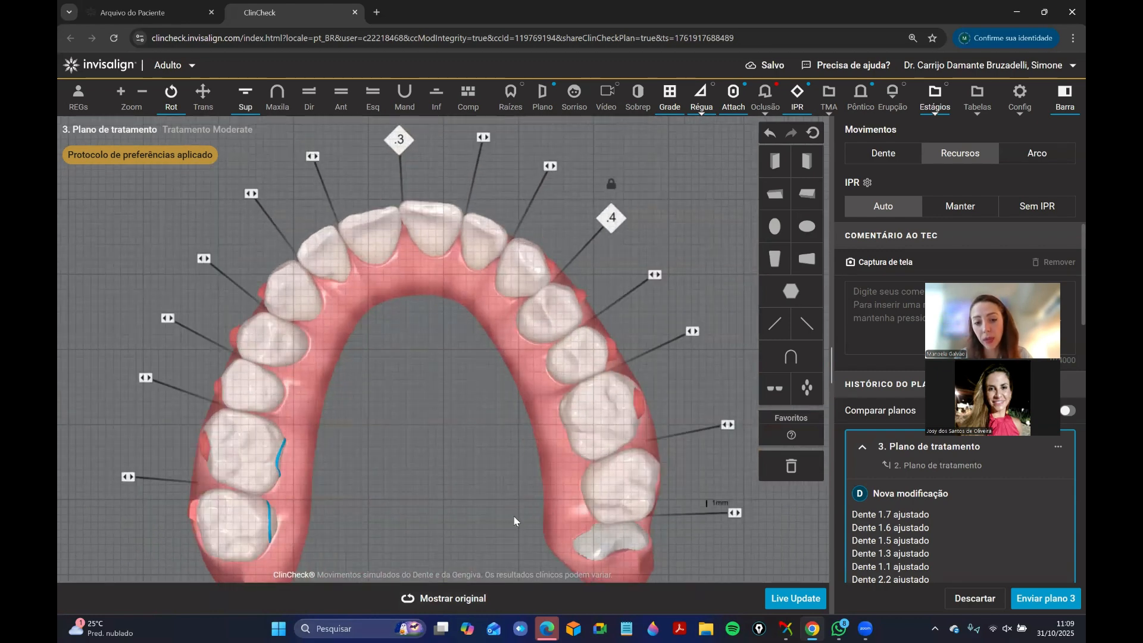
left_click(884, 156)
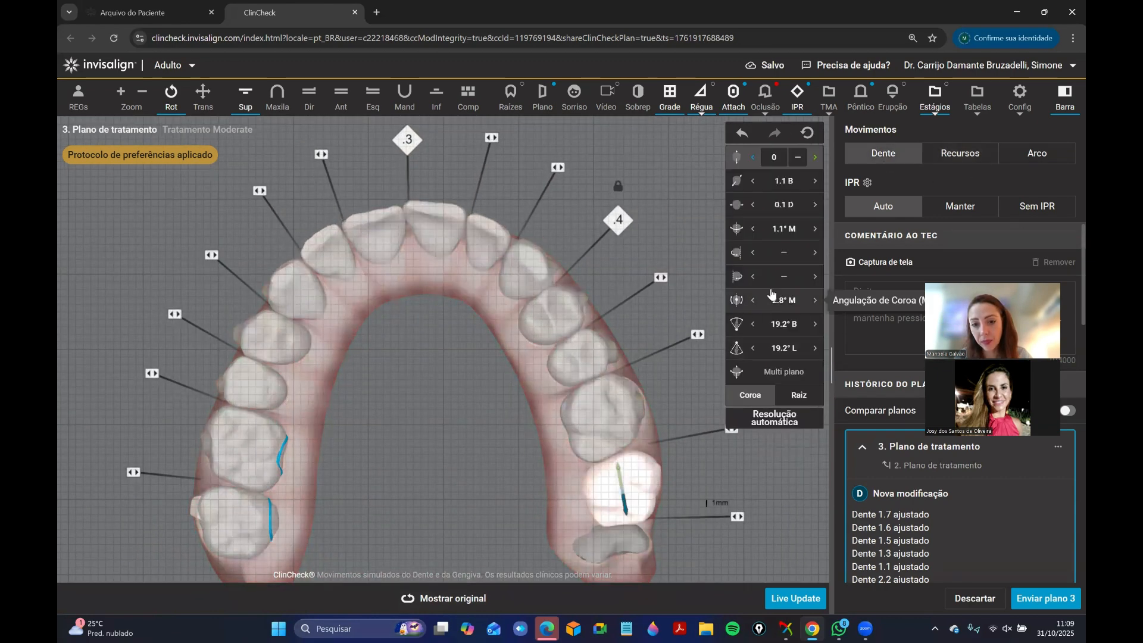
key("Return")
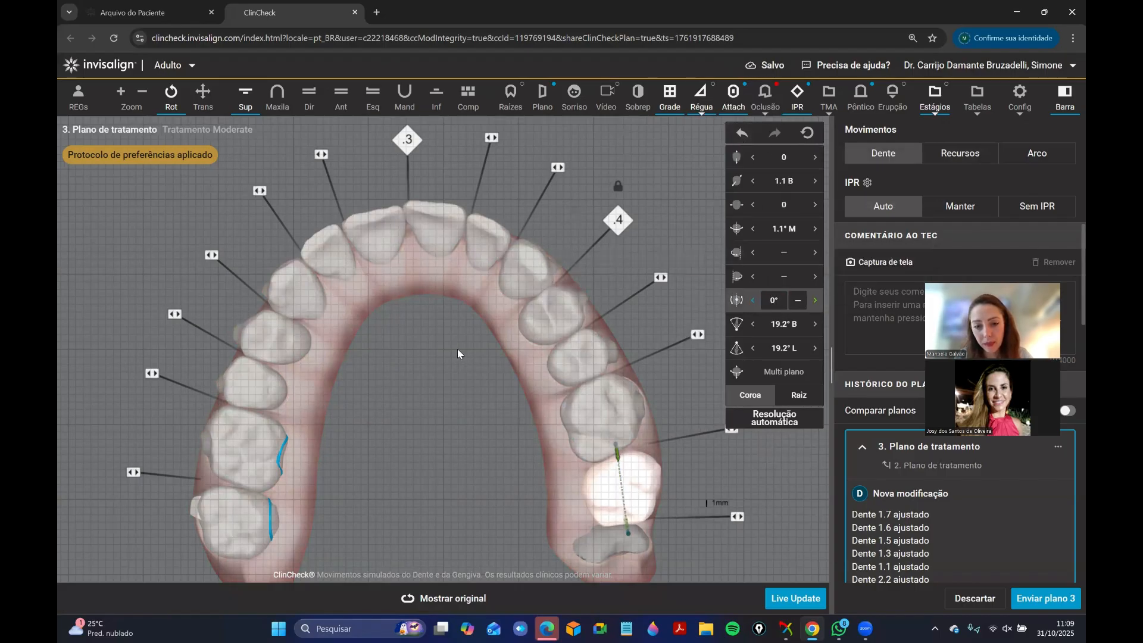
key("ctrl+z")
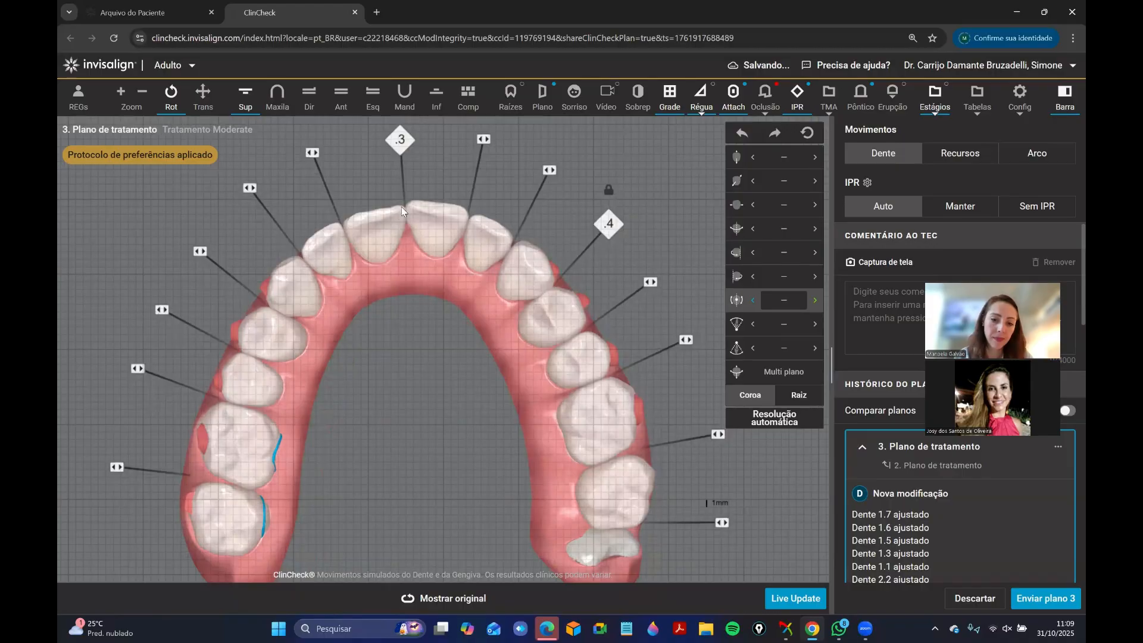
Compare the adjusted teeth with the original positions in the frontal view and in the upper occlusal view.
left_click(341, 94)
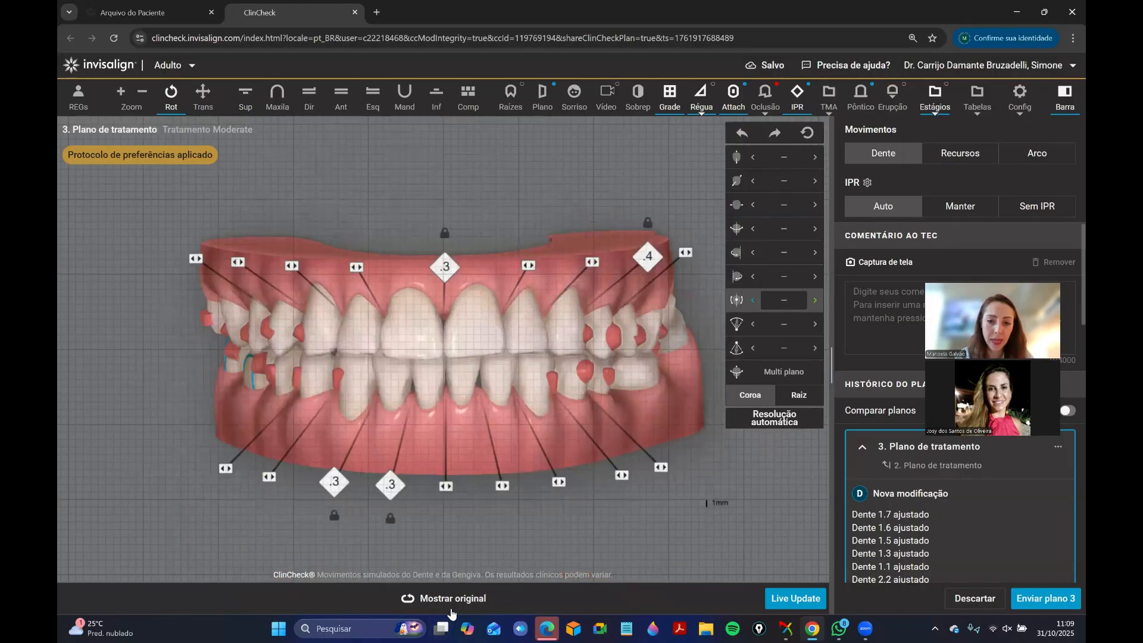
left_click(451, 607)
left_click(295, 105)
left_click(289, 105)
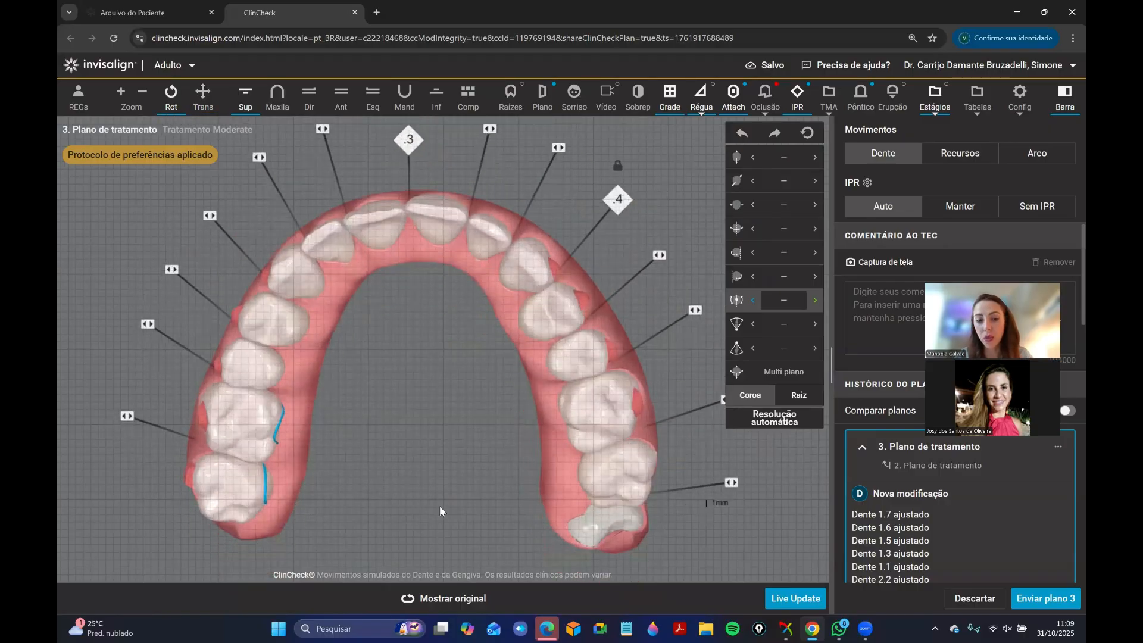
left_click(463, 608)
left_click(463, 608)
left_click_drag(455, 420, 407, 361)
left_click(459, 599)
left_click(458, 604)
Rotate the upper left central incisor about its distal side to a rotation of 7.4° mesial.
left_click_drag(527, 312, 420, 256)
scroll(421, 280, "up", 1)
right_click_drag(423, 305, 424, 348)
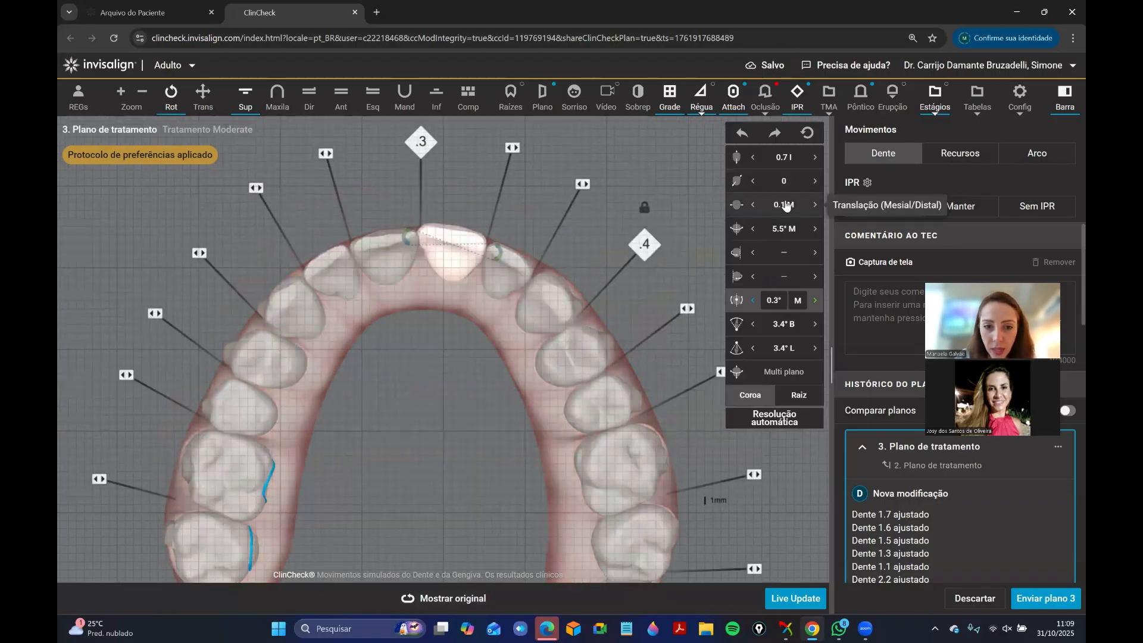
left_click(786, 206)
left_click(781, 181)
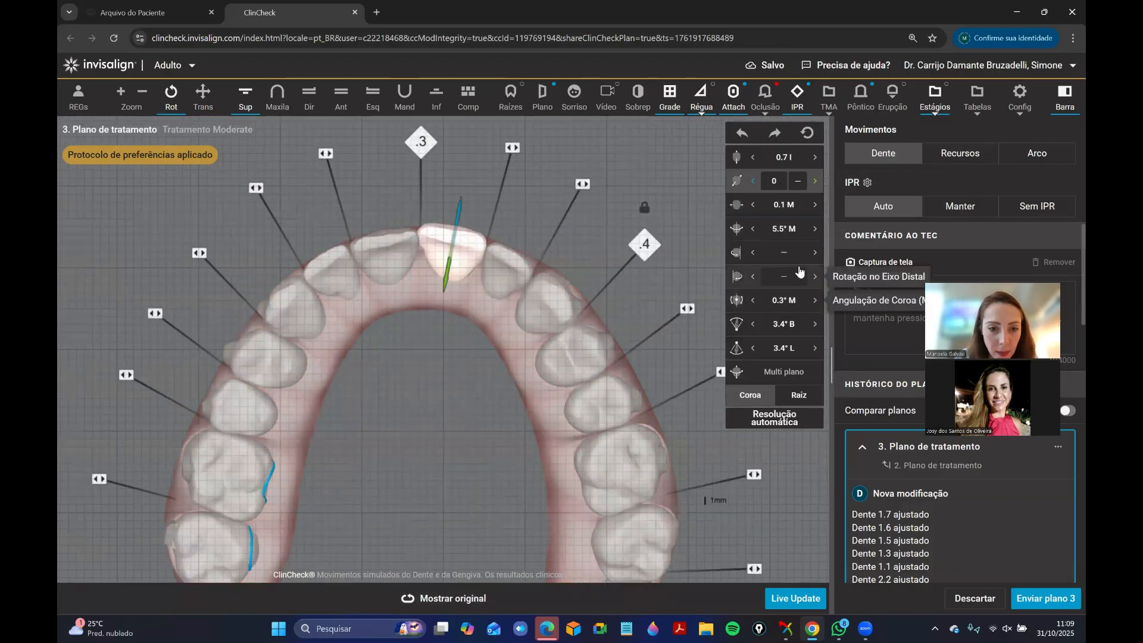
left_click(754, 279)
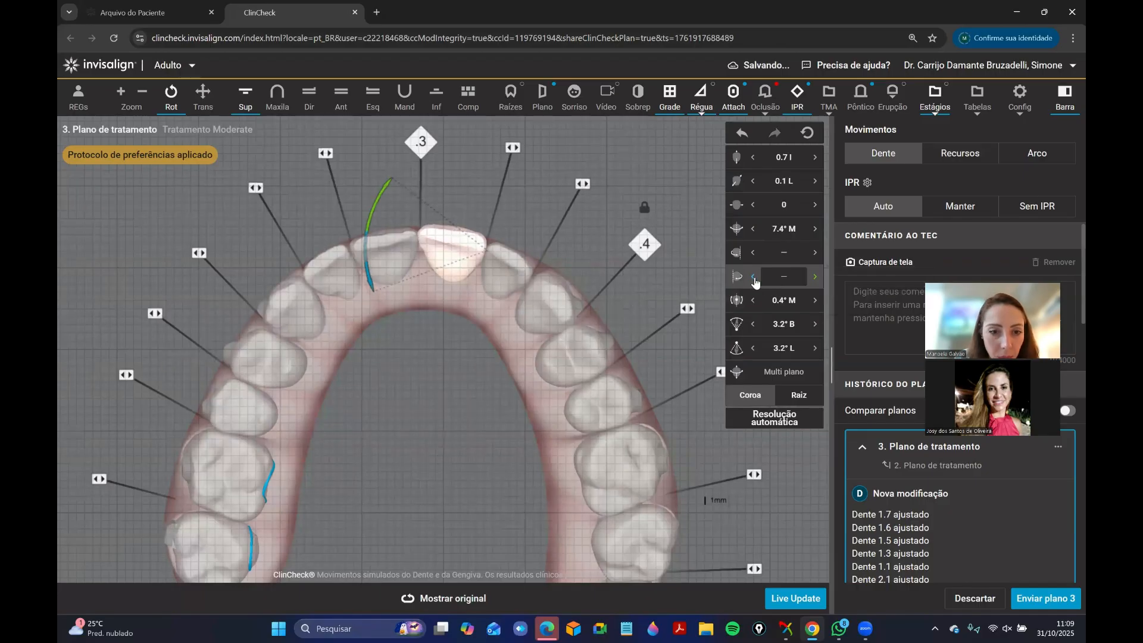
left_click(432, 335)
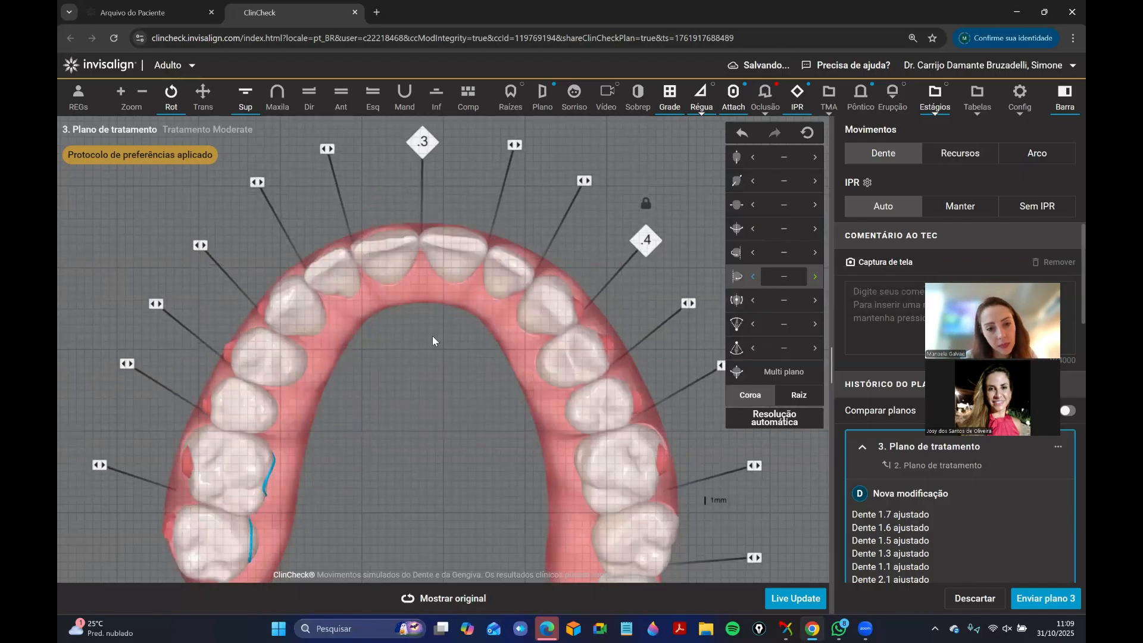
Adjust the crown torque of both upper lateral incisors, setting the upper right one to 4.9° buccal.
left_click(482, 277)
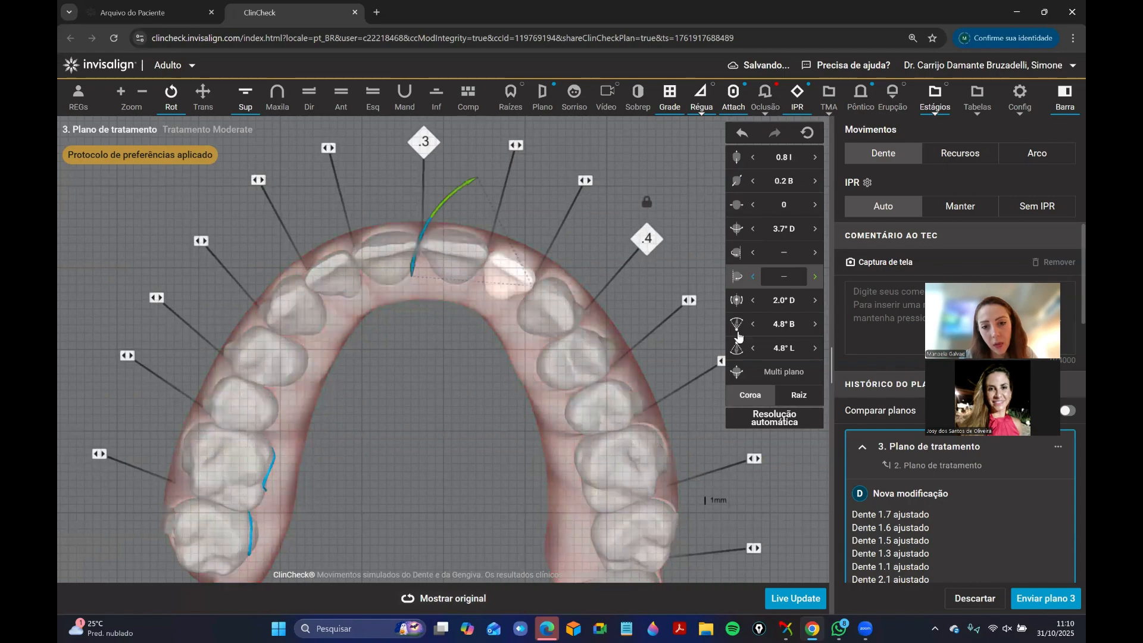
left_click(752, 327)
left_click_drag(347, 290, 455, 336)
left_click(756, 326)
left_click(483, 331)
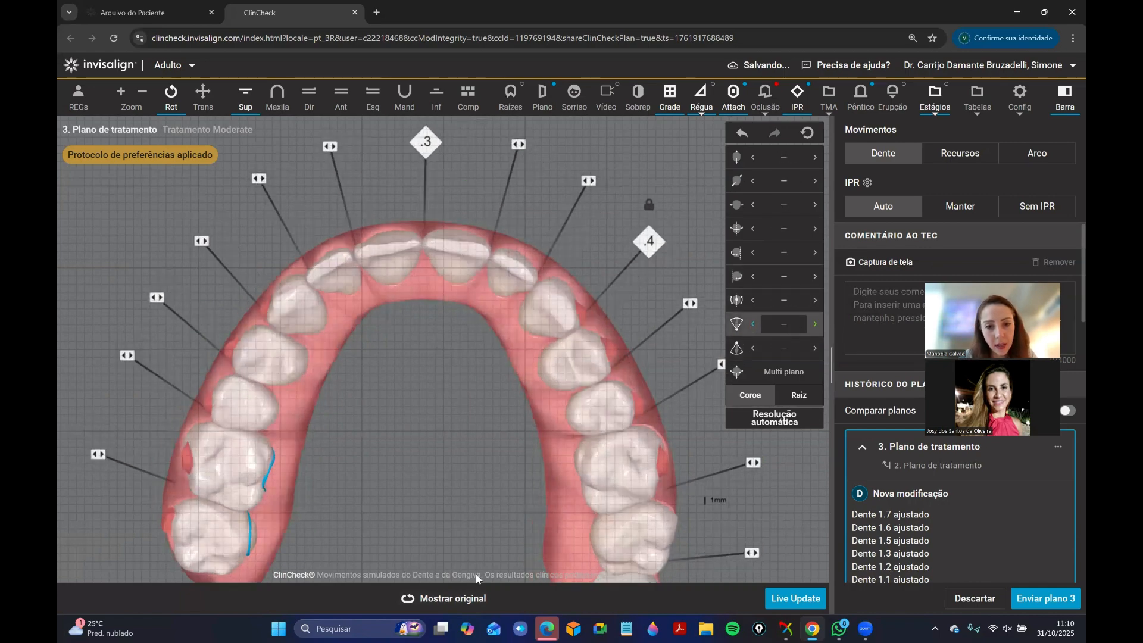
Compare the adjusted upper incisors with the original plan and review the upper right lateral incisor's movement values.
left_click(481, 600)
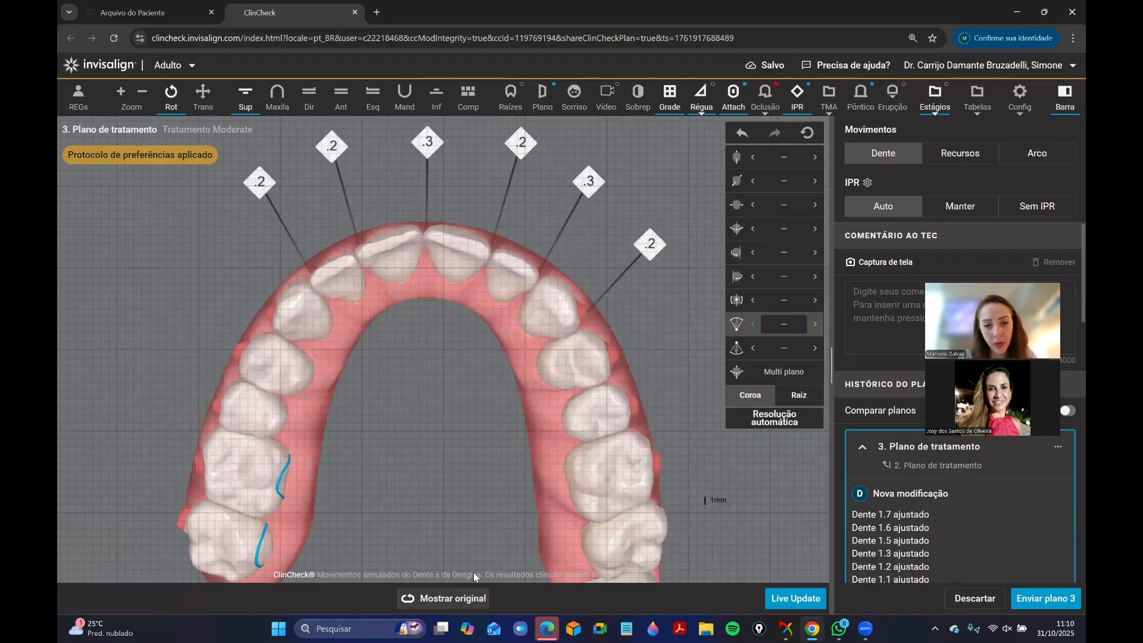
left_click(458, 600)
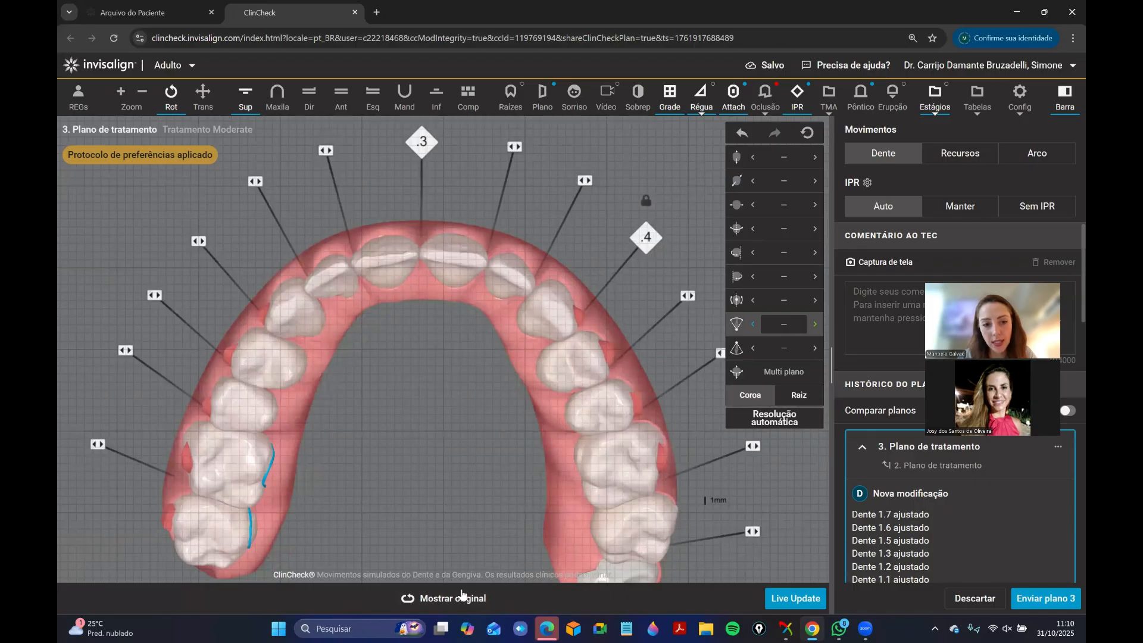
left_click(357, 269)
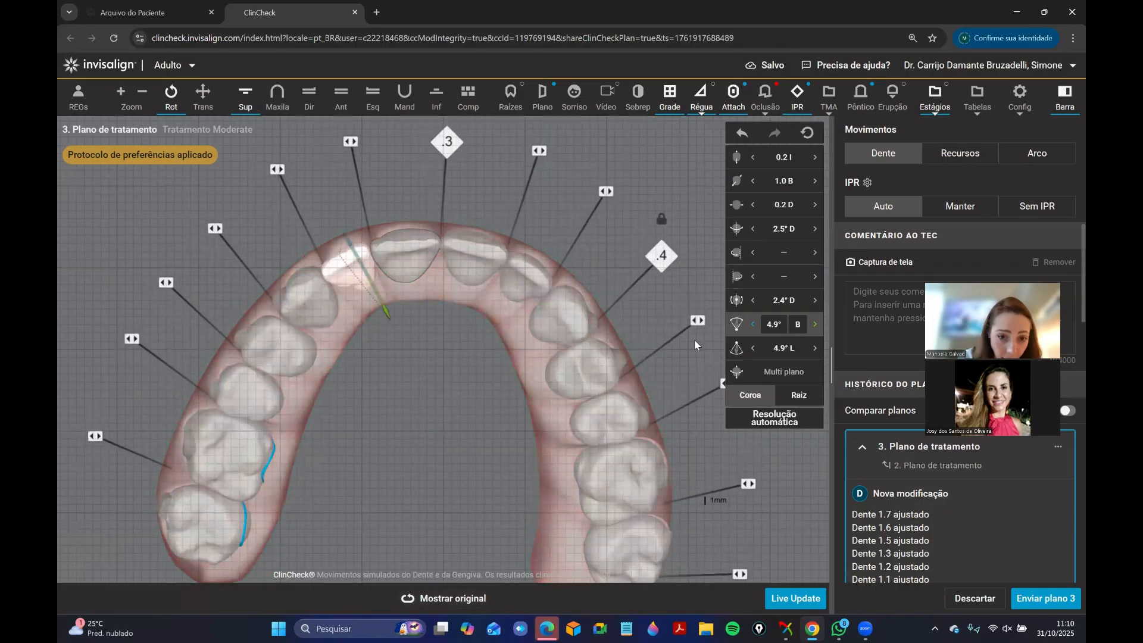
left_click(458, 384)
left_click_drag(403, 344, 457, 377)
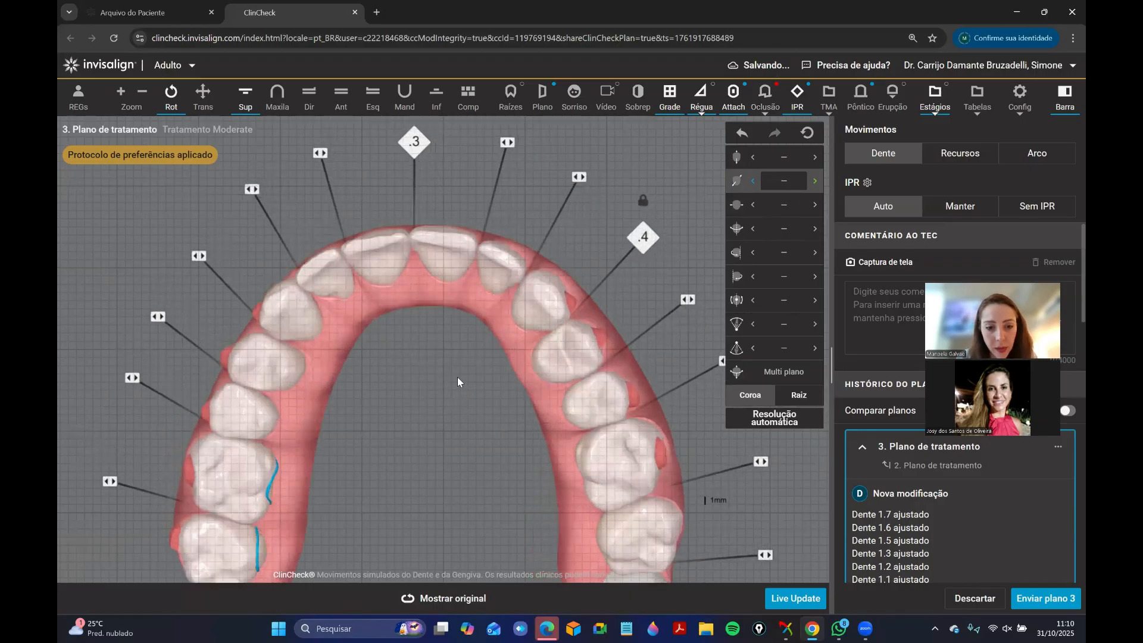
right_click_drag(441, 347, 444, 290)
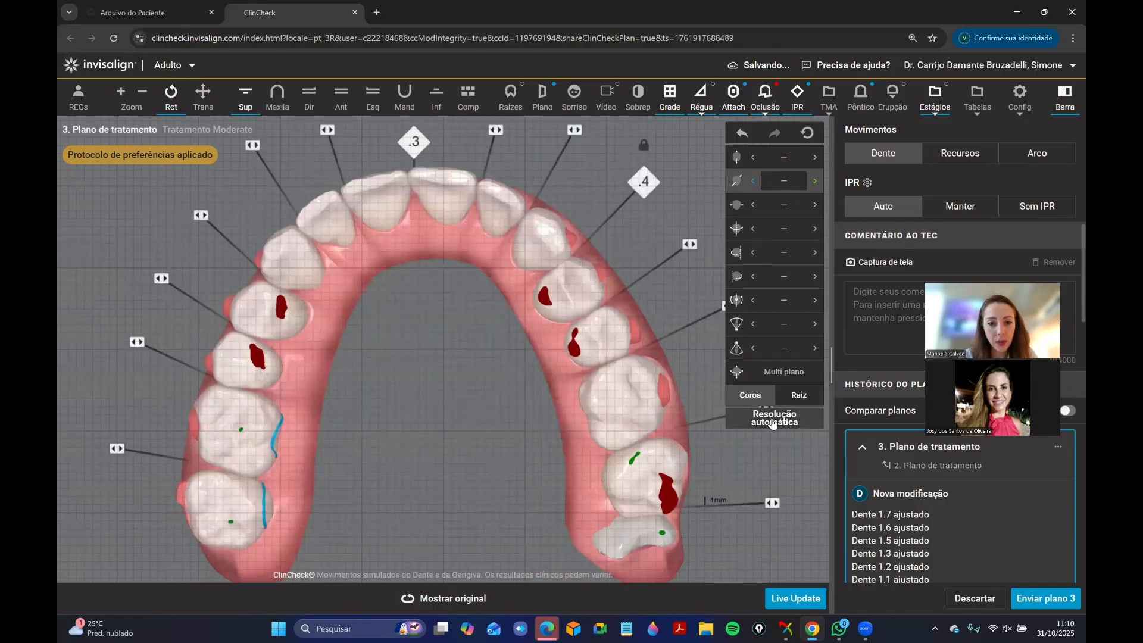
Try resolving the heavy upper contacts automatically and lightening the contact on the upper right second premolar.
left_click(772, 422)
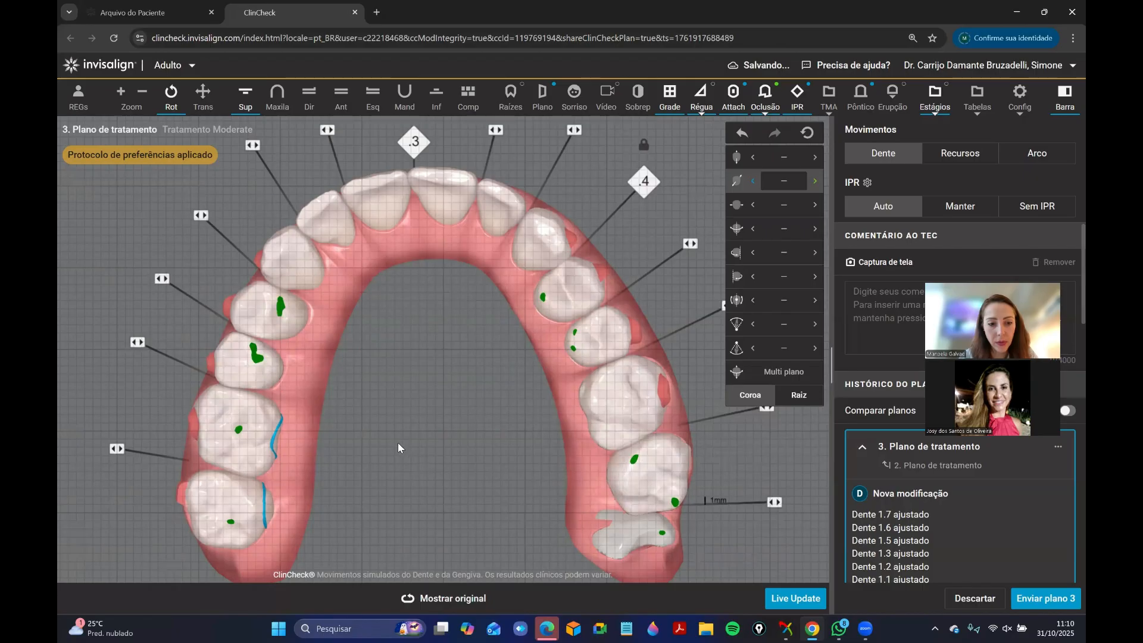
left_click(621, 380)
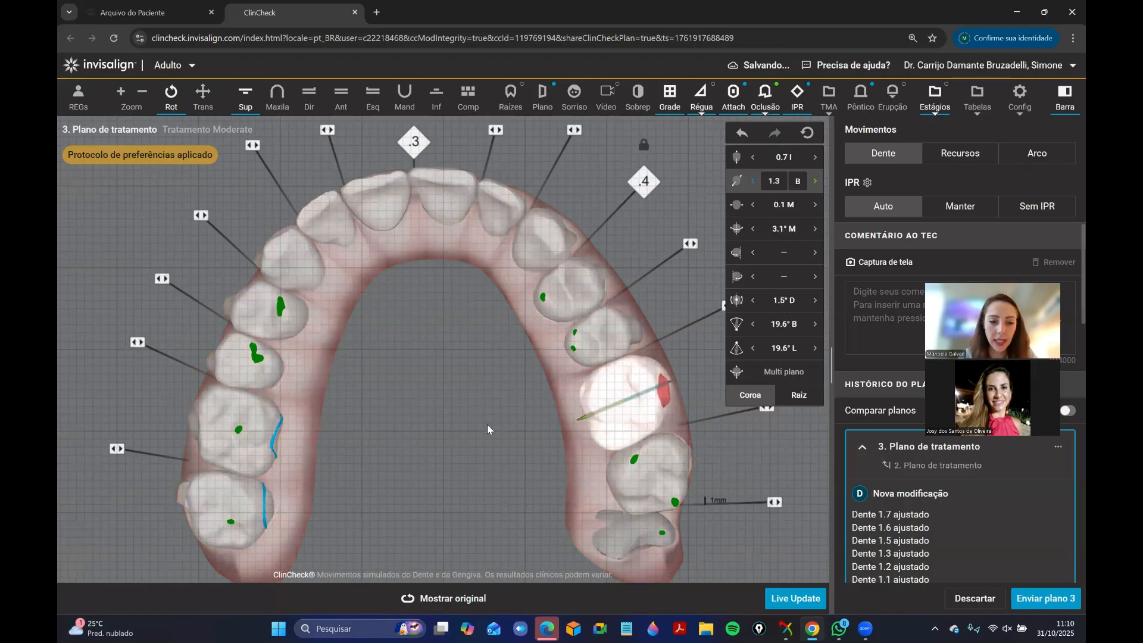
left_click(484, 424)
left_click(272, 361)
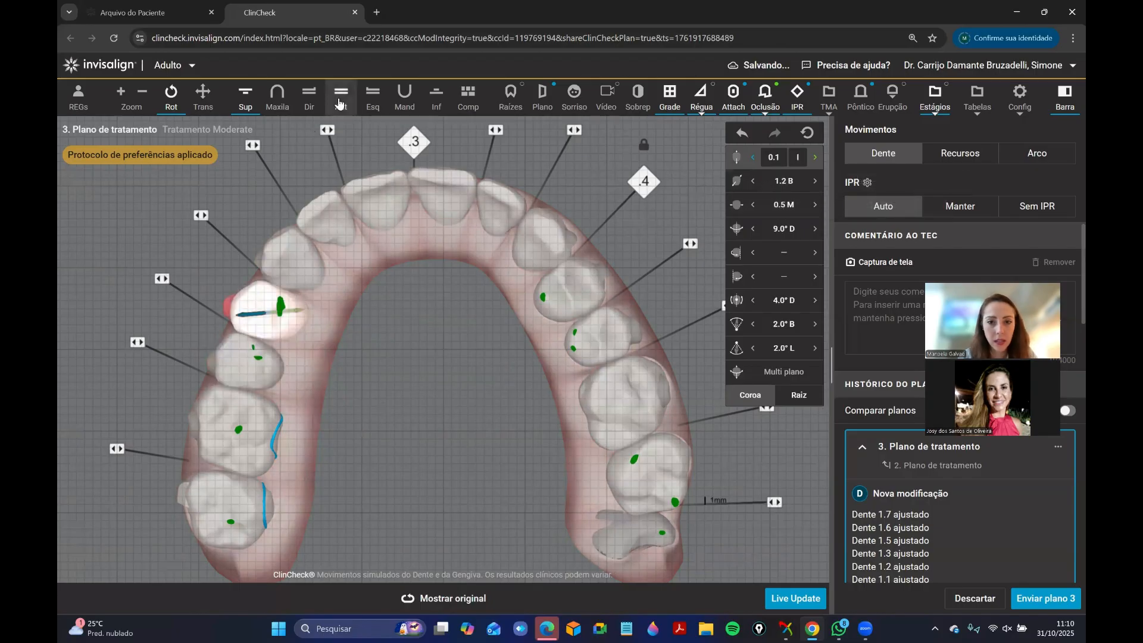
left_click(742, 135)
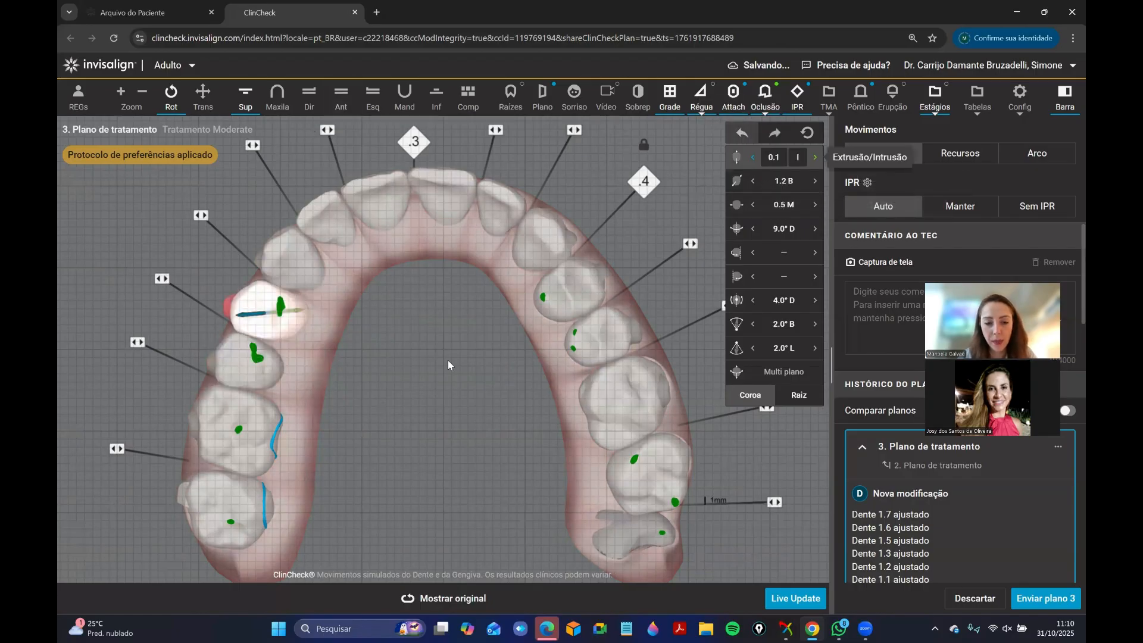
left_click_drag(425, 334, 514, 322)
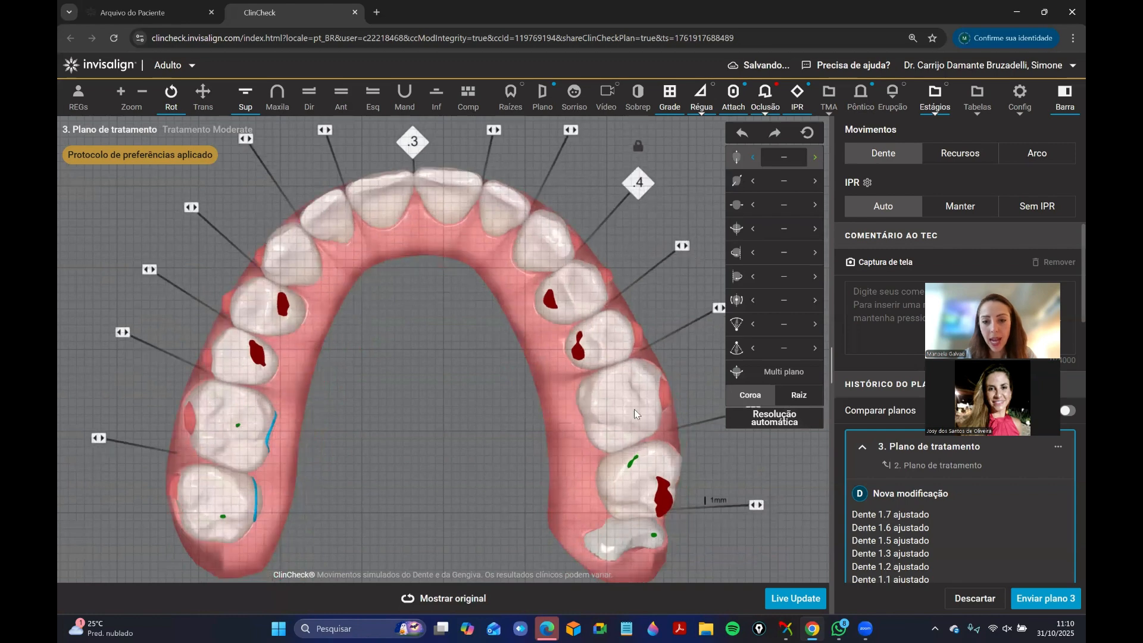
Resolve the heavy interarch contacts automatically and fine-tune the extrusion and intrusion of the upper right premolars.
left_click(772, 420)
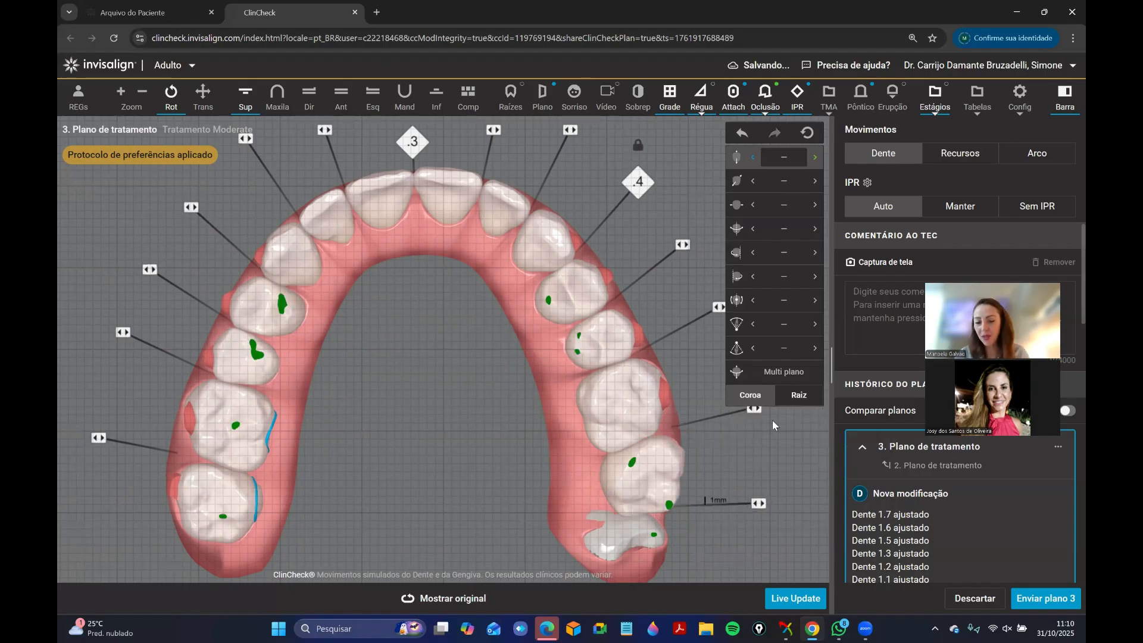
right_click_drag(402, 395, 370, 386)
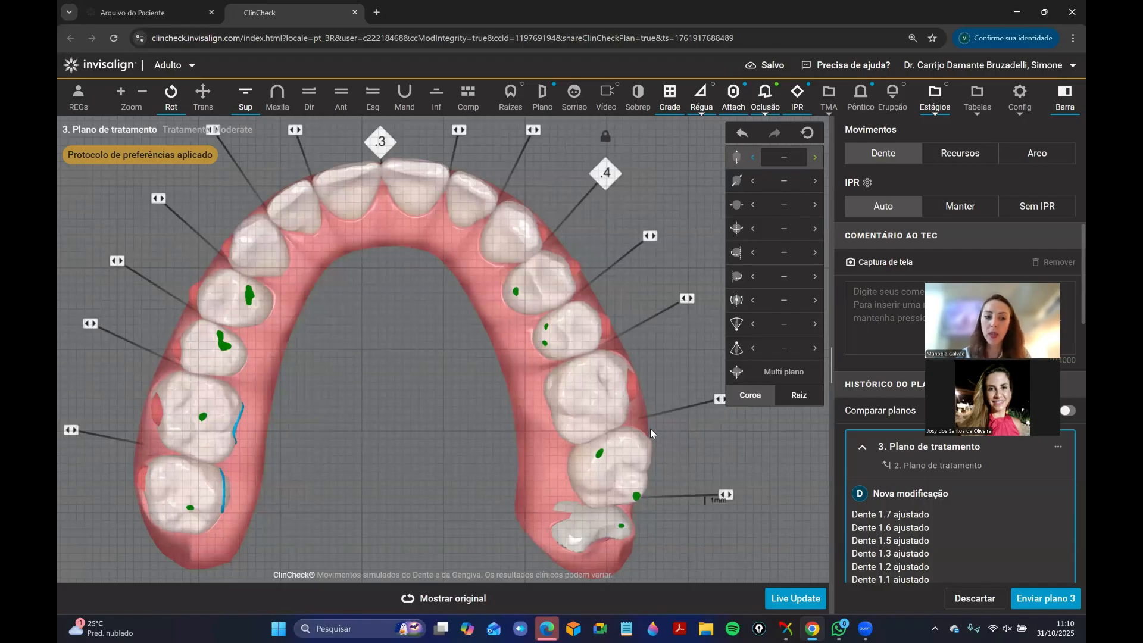
left_click(214, 349)
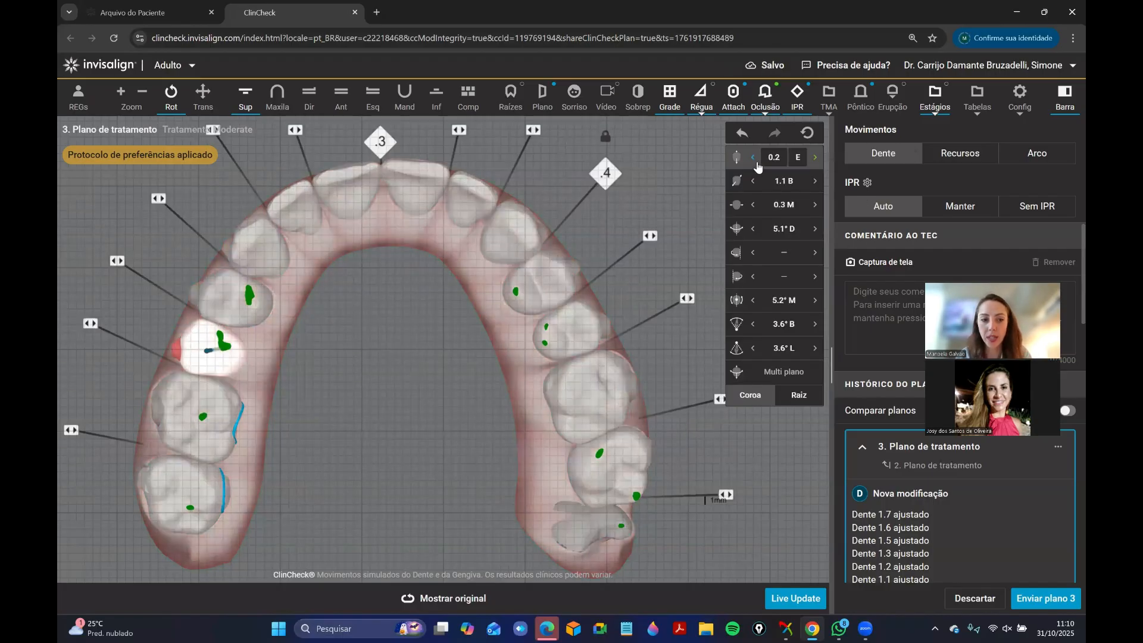
left_click(754, 157)
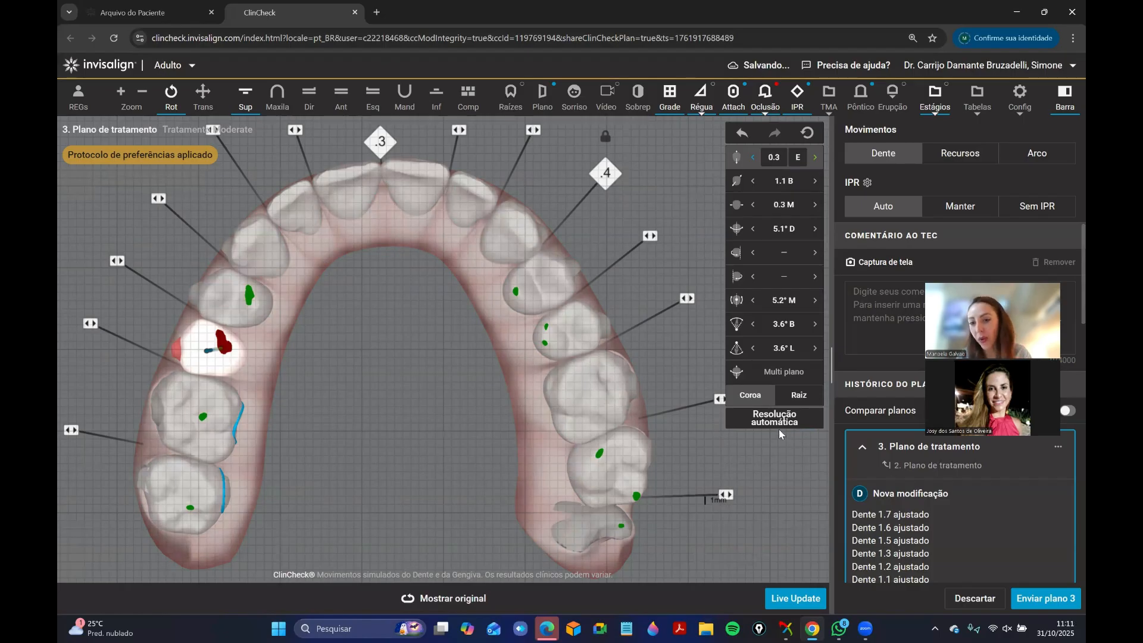
left_click(814, 157)
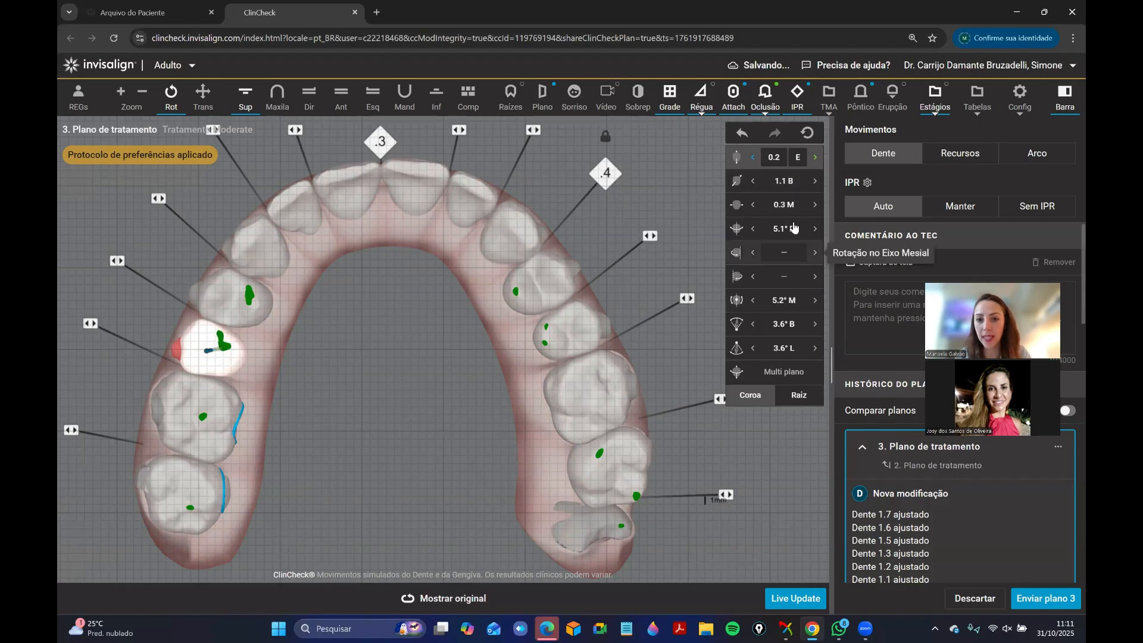
left_click(227, 310)
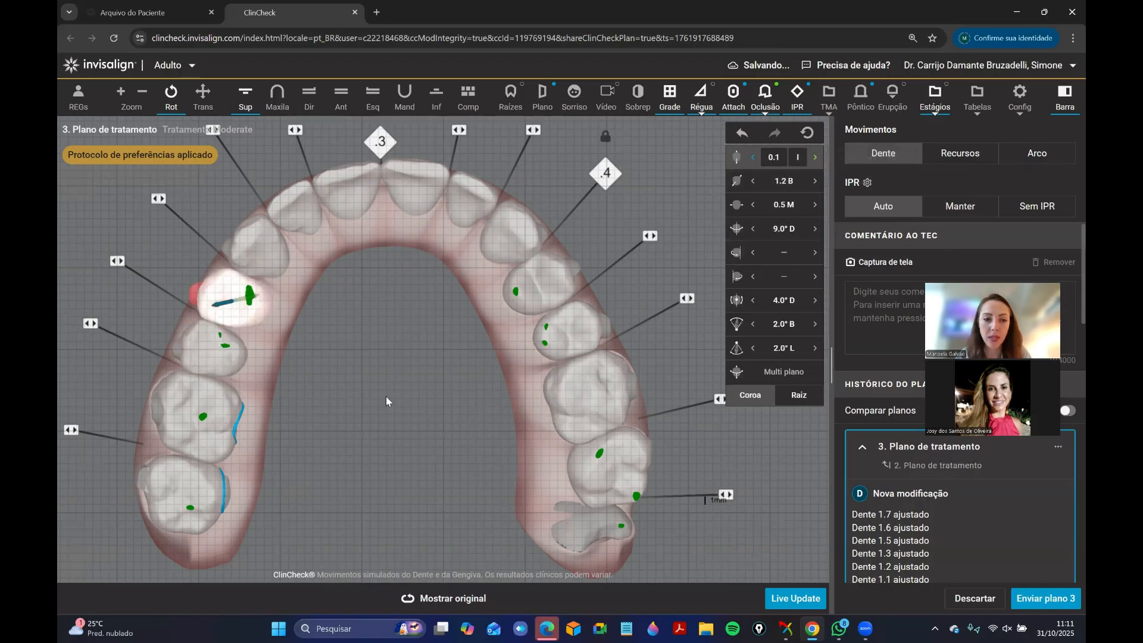
Close the 0.1 mm spaces on both sides of the lower left first premolar.
left_click(341, 105)
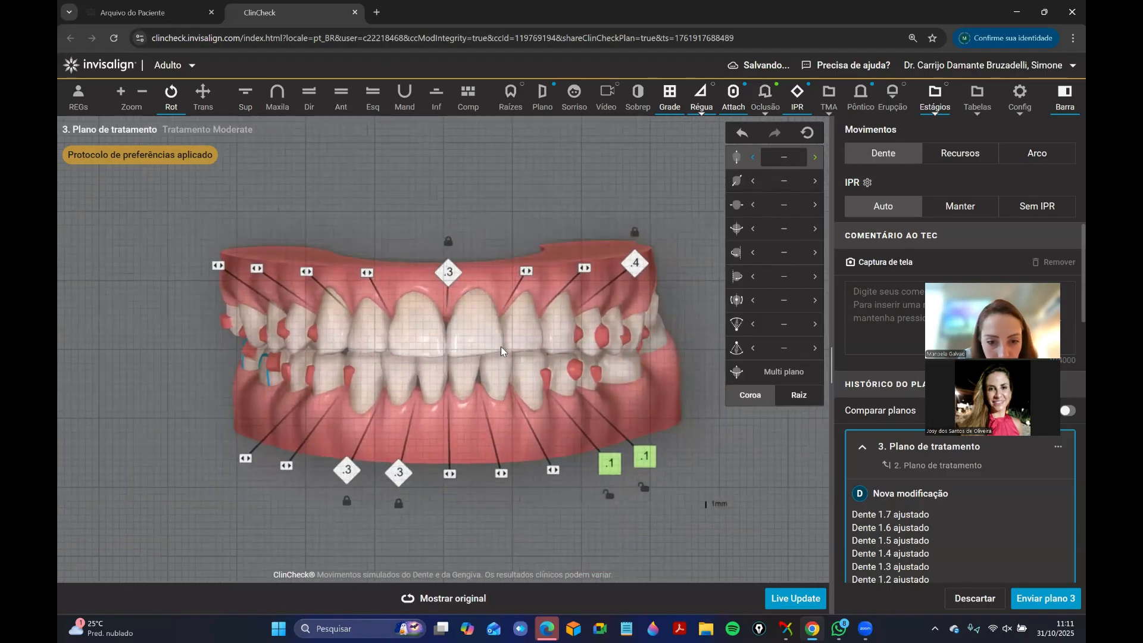
scroll(500, 349, "up", 2)
left_click_drag(500, 350, 410, 403)
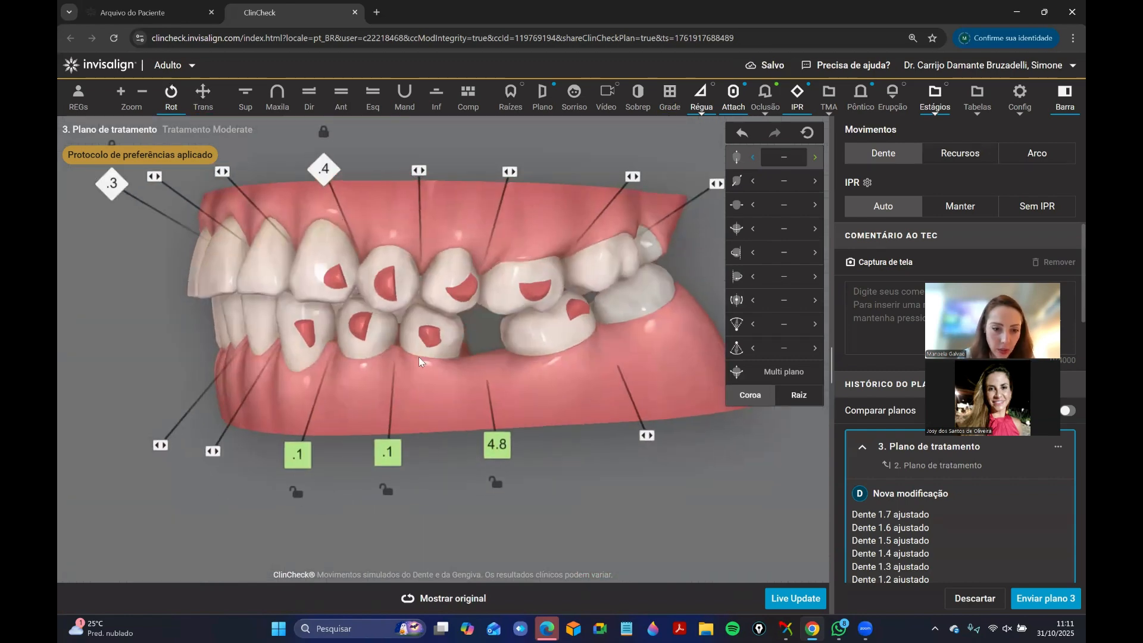
right_click(421, 347)
left_click(412, 390)
left_click(385, 418)
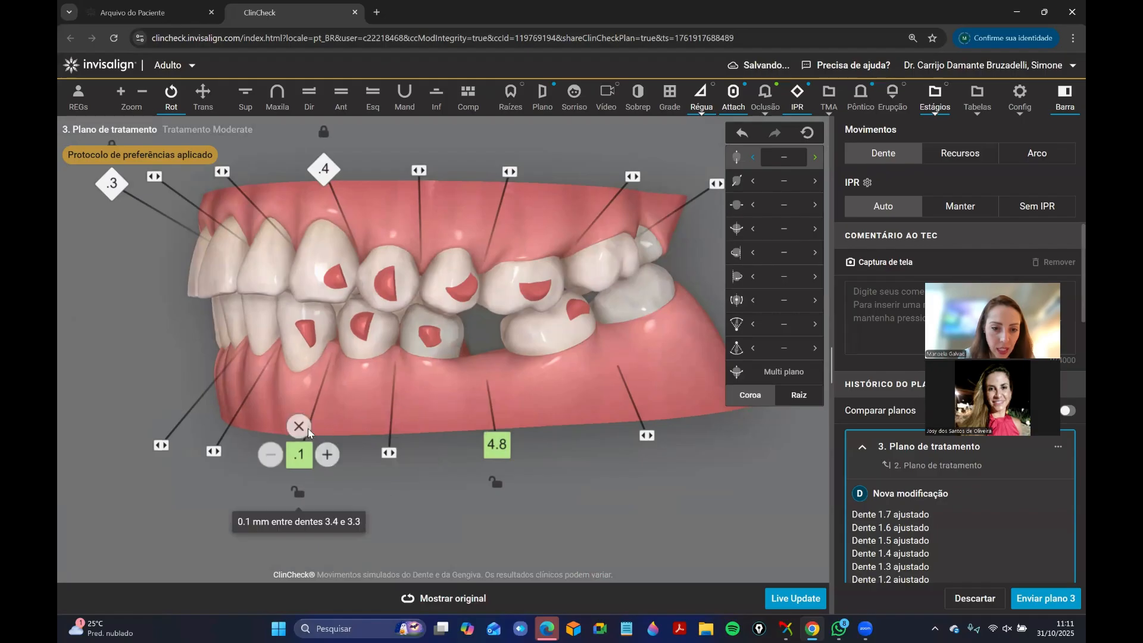
left_click(301, 422)
Inspect the lower left second premolar and its adjoining edentulous space from the left buccal side.
right_click(416, 352)
left_click(422, 374)
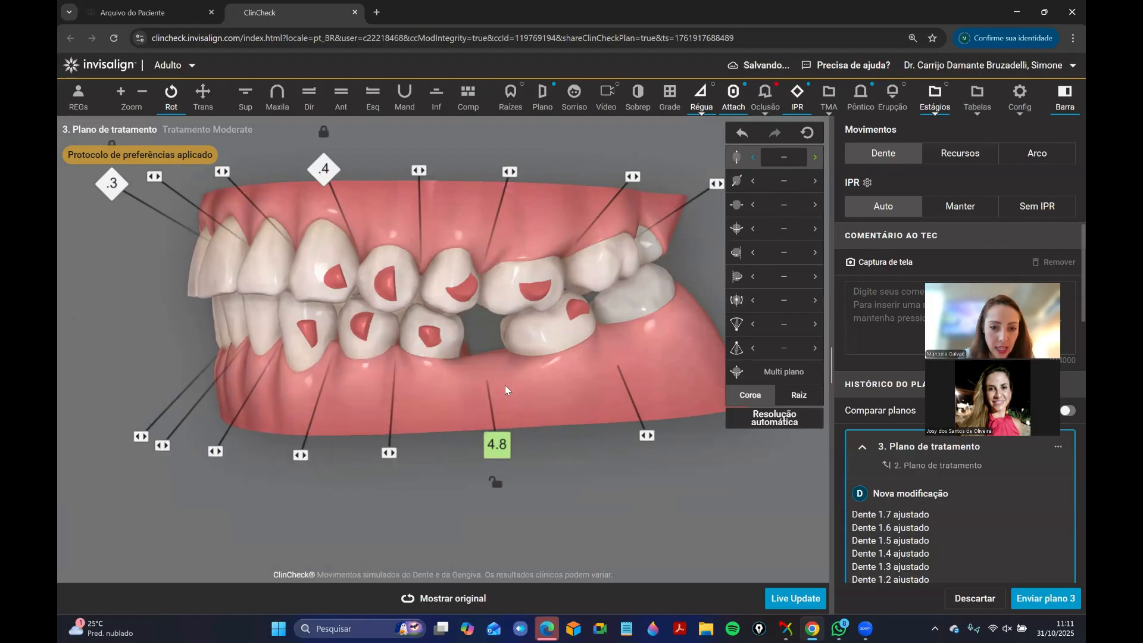
left_click_drag(460, 421, 417, 437)
right_click(424, 351)
left_click(423, 388)
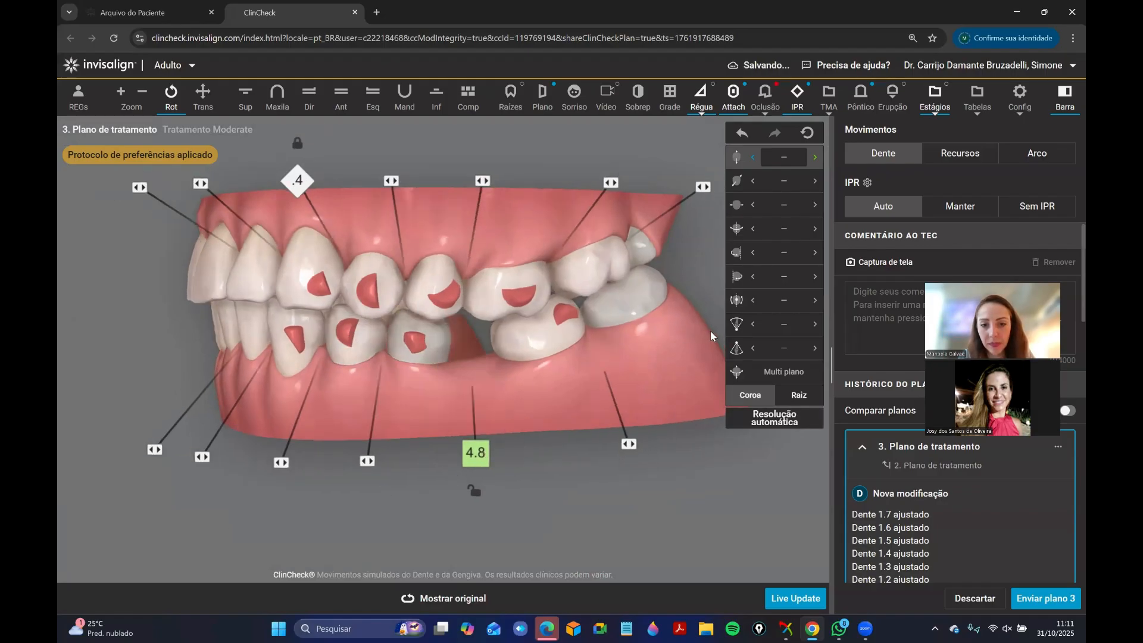
left_click(430, 352)
left_click_drag(564, 416, 398, 337)
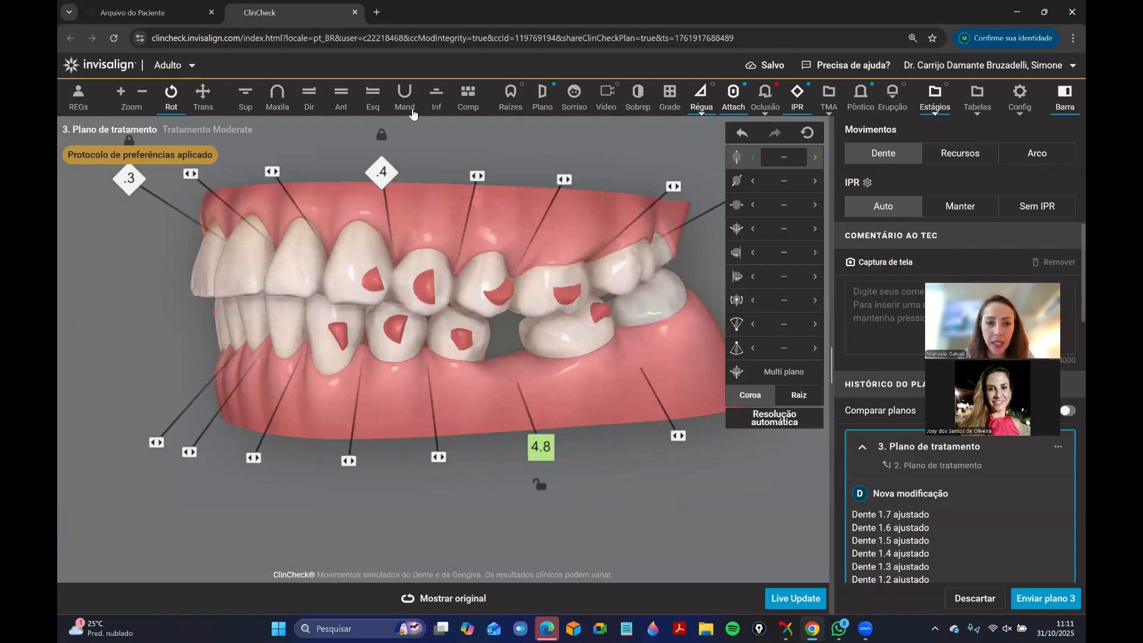
Rotate the lower left second premolar about its mesial and distal sides, bringing its rotation to 39.3° distal.
left_click(437, 95)
left_click(583, 391)
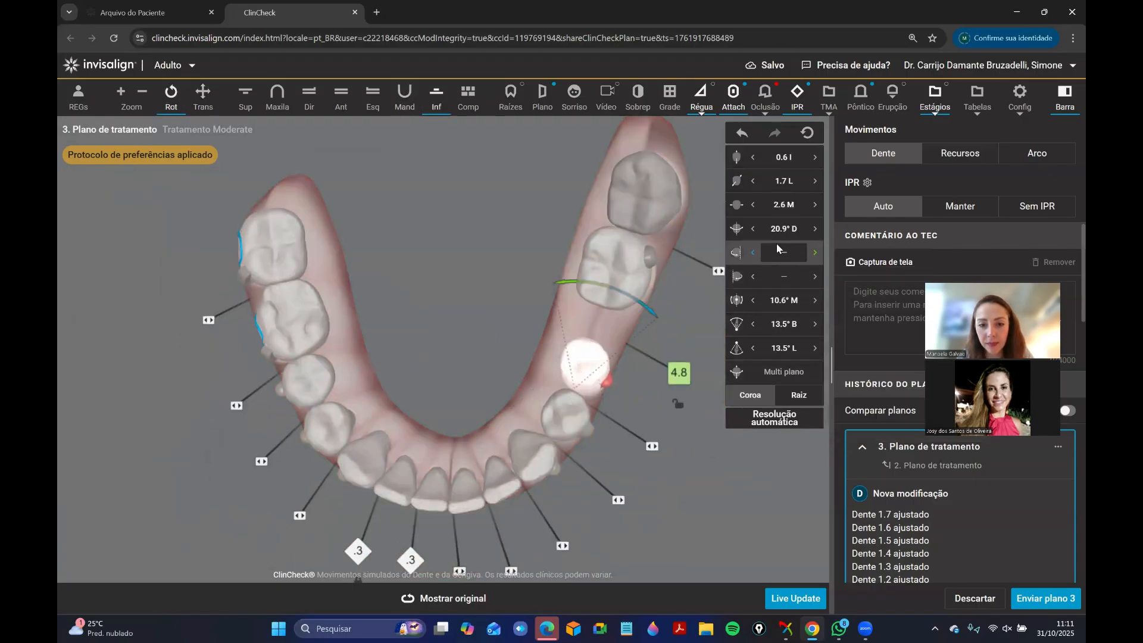
left_click(816, 252)
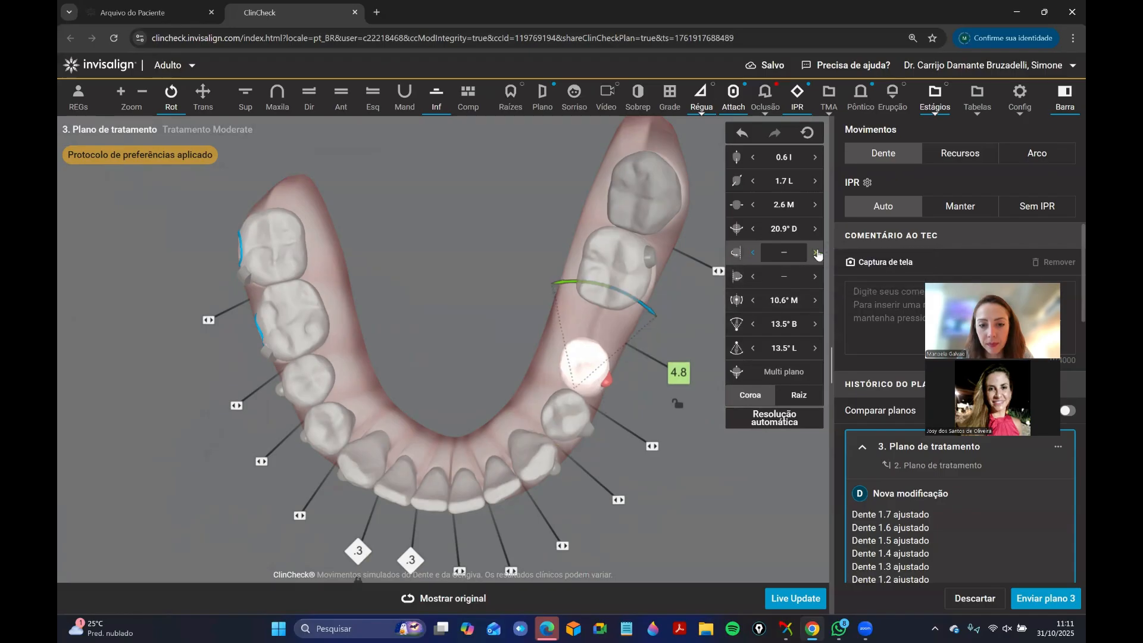
left_click(816, 252)
left_click(816, 252)
left_click(816, 252)
left_click(816, 252)
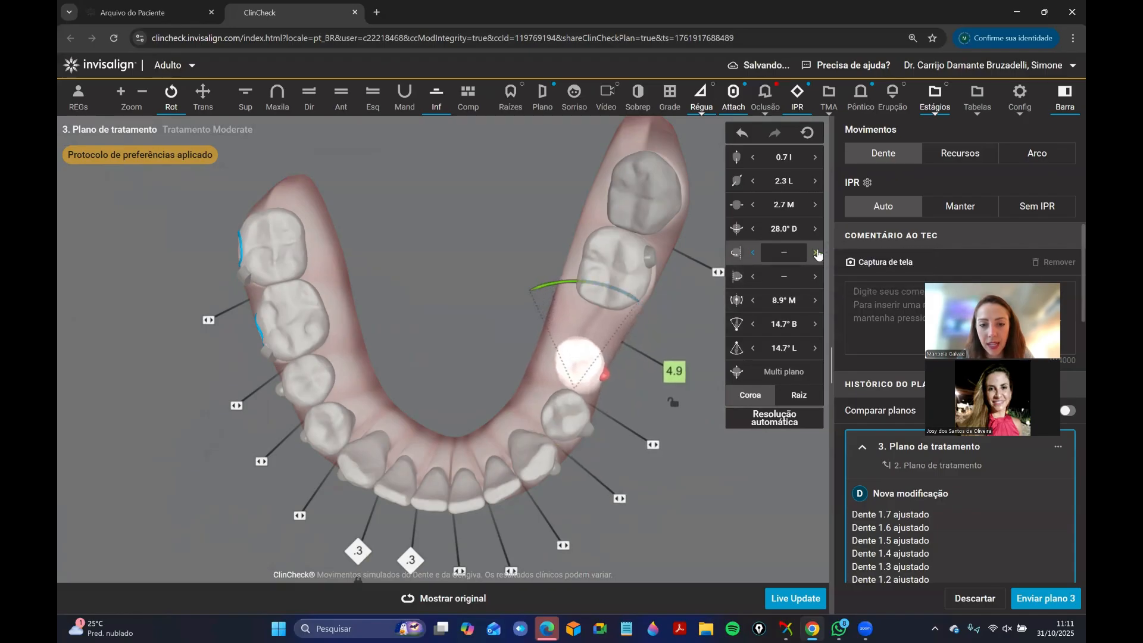
left_click(816, 252)
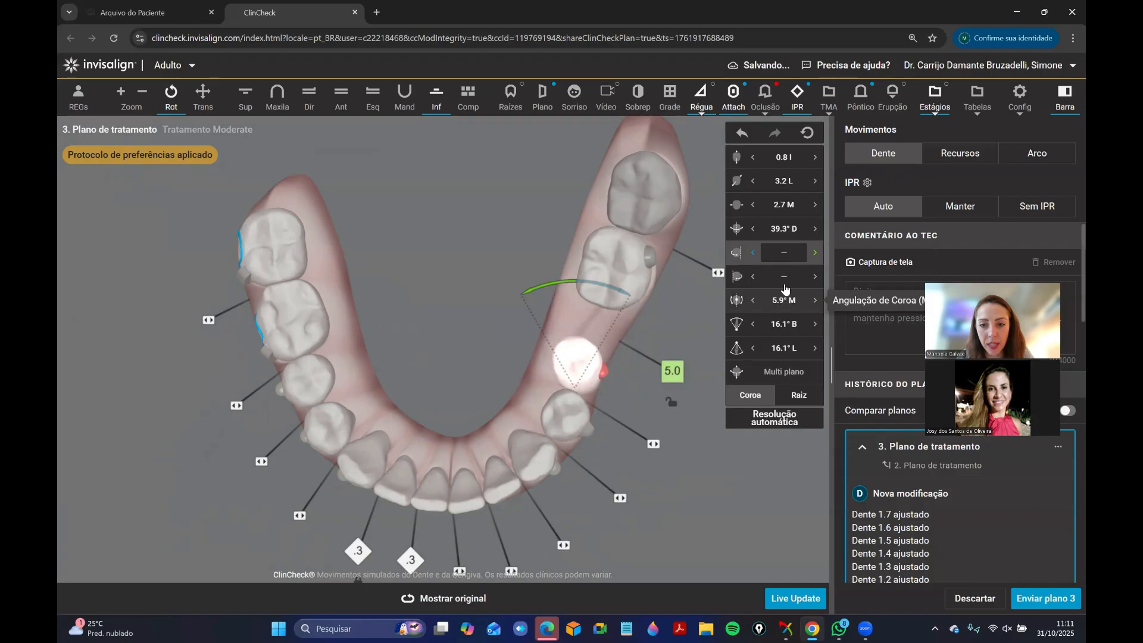
left_click(814, 279)
left_click(815, 279)
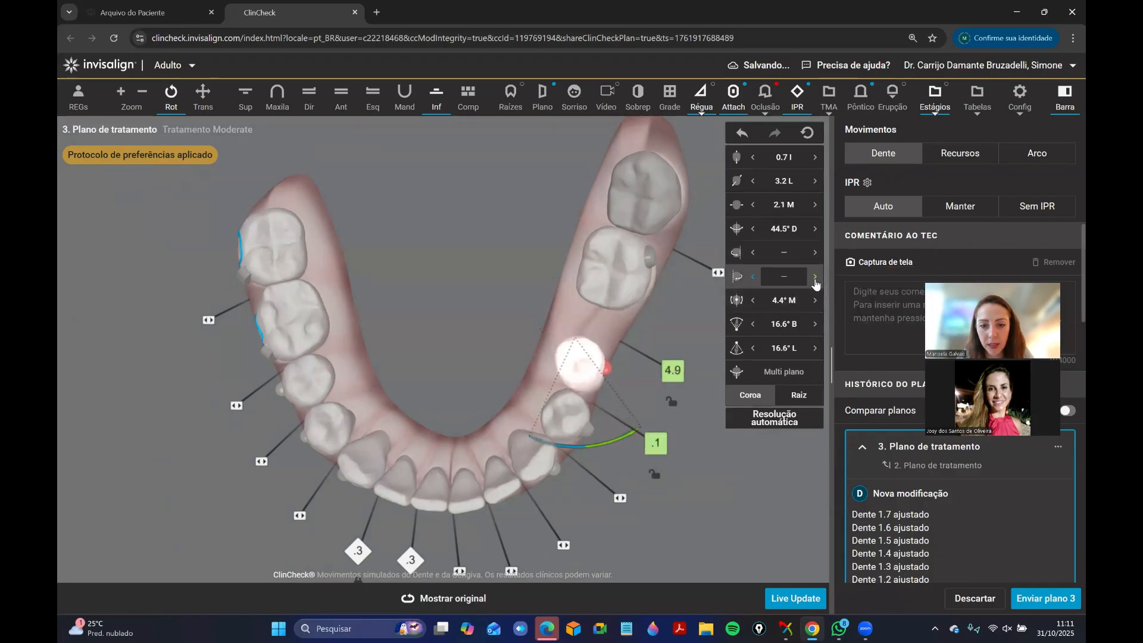
left_click(815, 279)
left_click(815, 280)
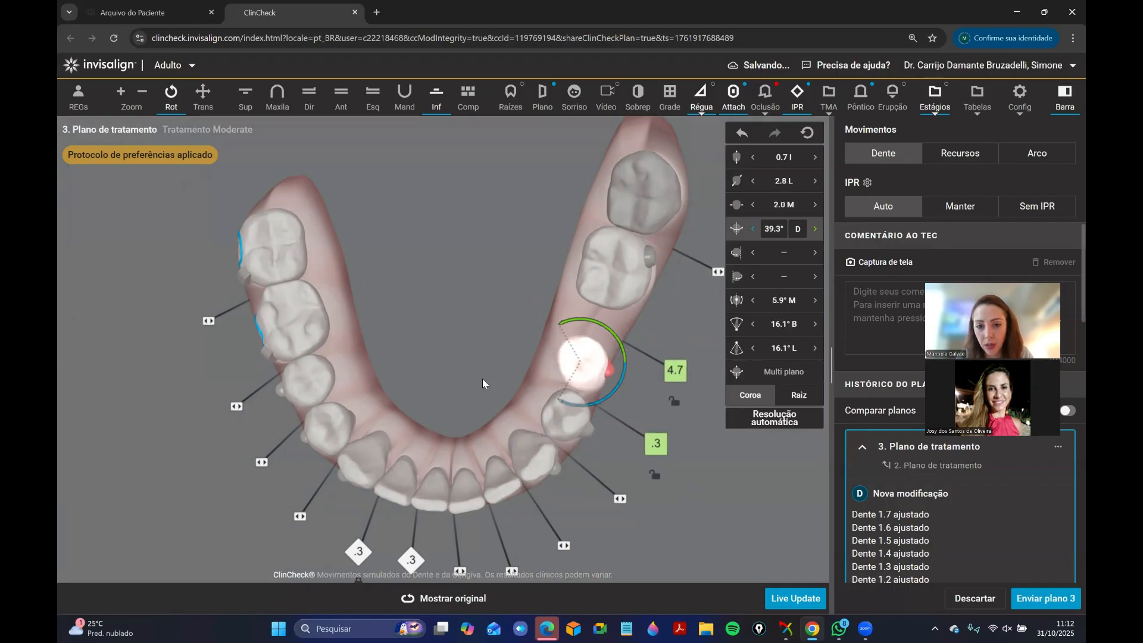
Check the rotated lower left second premolar from the buccal side, in the lower arch alone and in occlusion.
left_click_drag(372, 331, 576, 498)
left_click(577, 493)
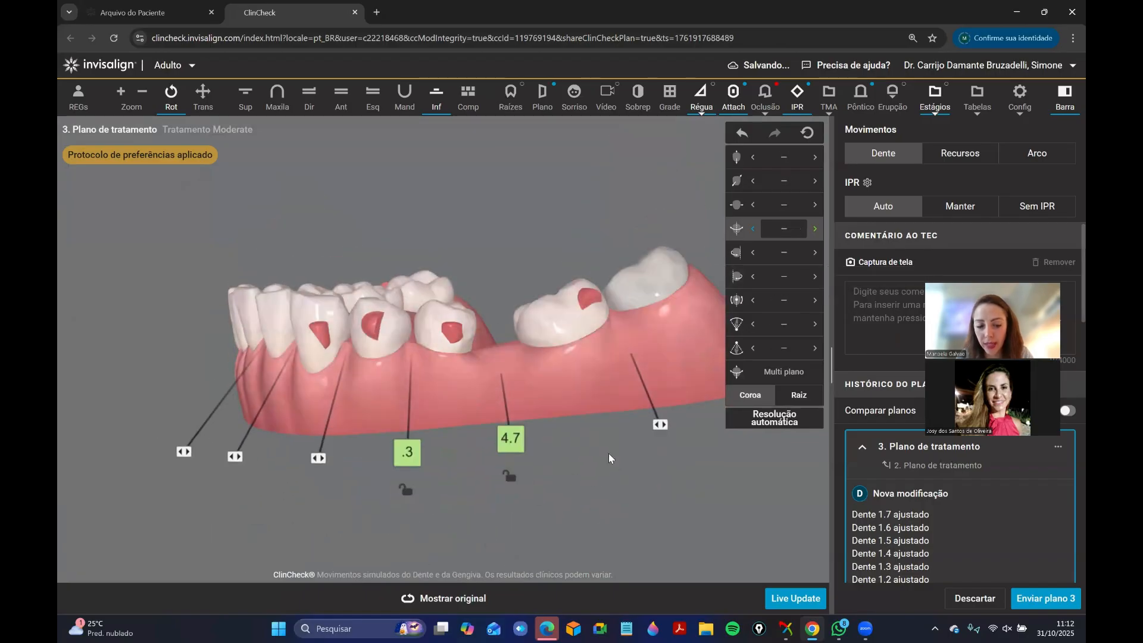
left_click(450, 333)
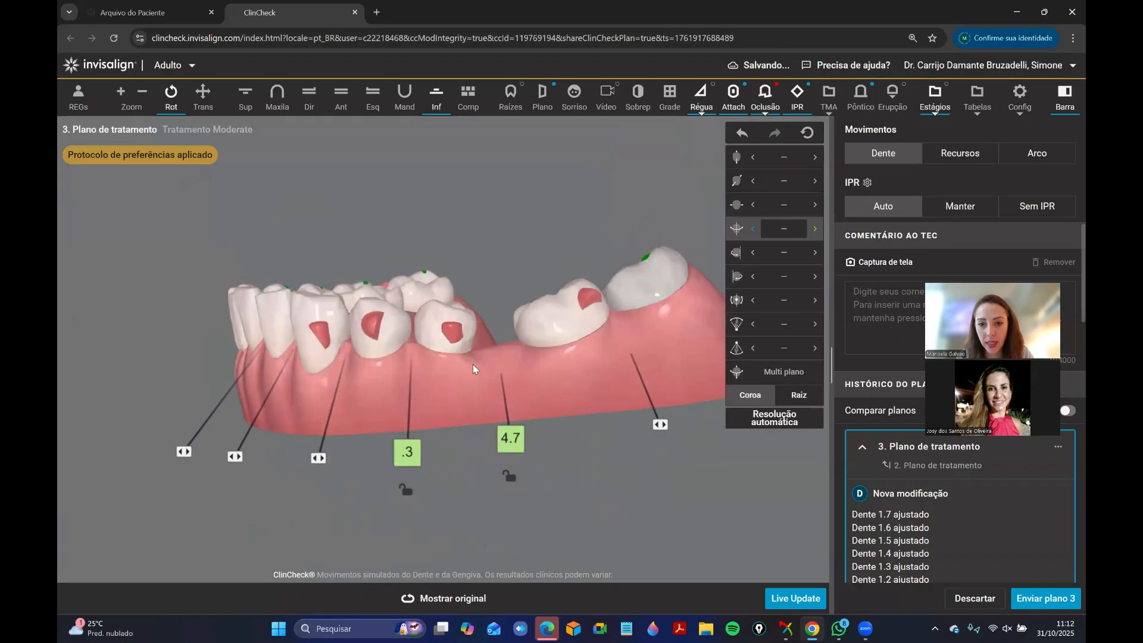
left_click_drag(588, 402, 573, 402)
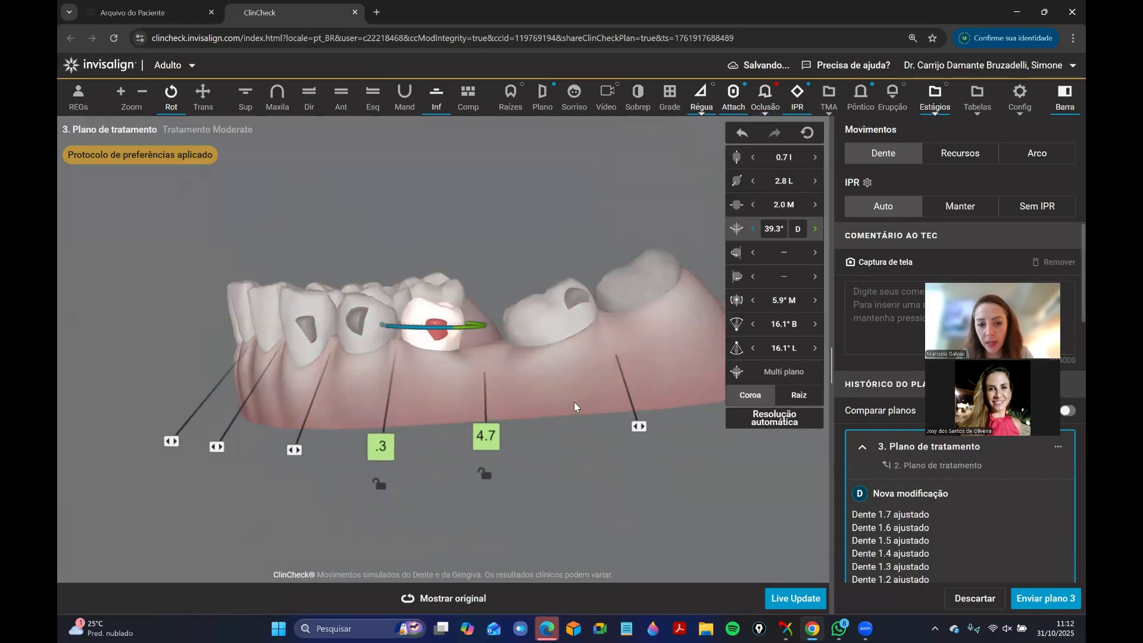
left_click(475, 327)
left_click(441, 336)
left_click(422, 352)
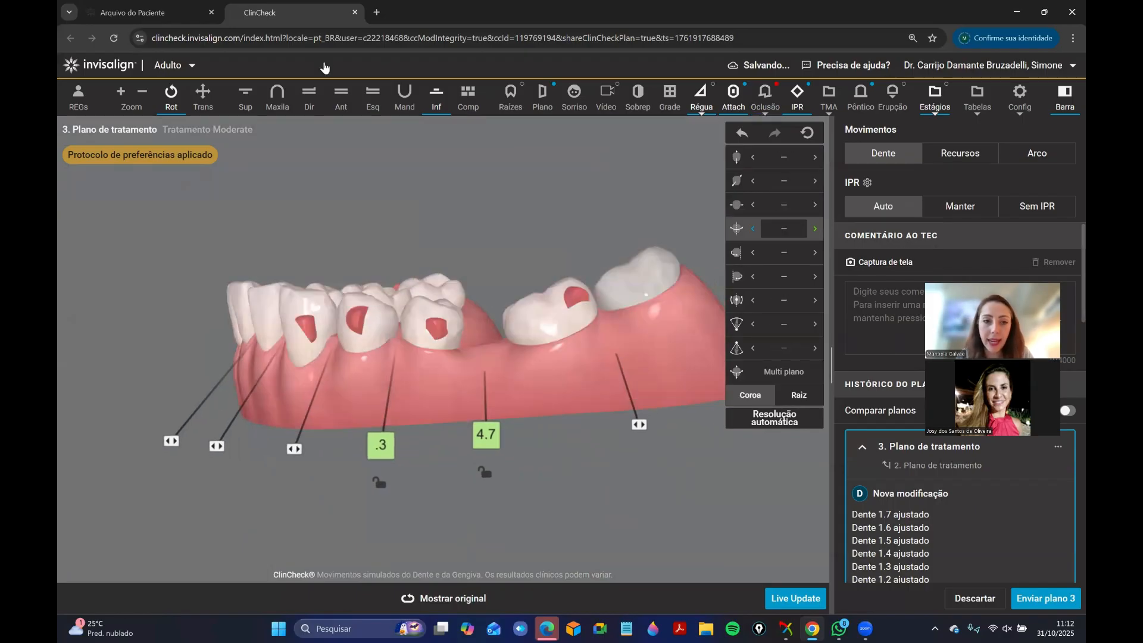
left_click(340, 106)
left_click_drag(495, 371, 439, 395)
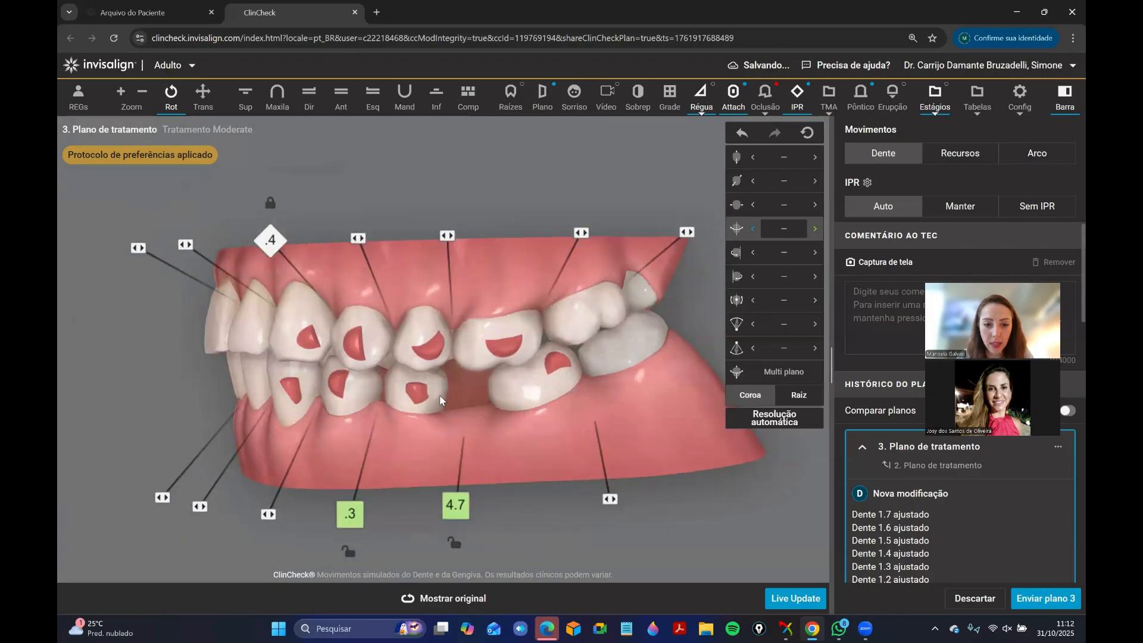
Close the 0.3 mm space between teeth 3.5 and 3.4.
right_click(361, 388)
left_click(361, 389)
left_click(365, 440)
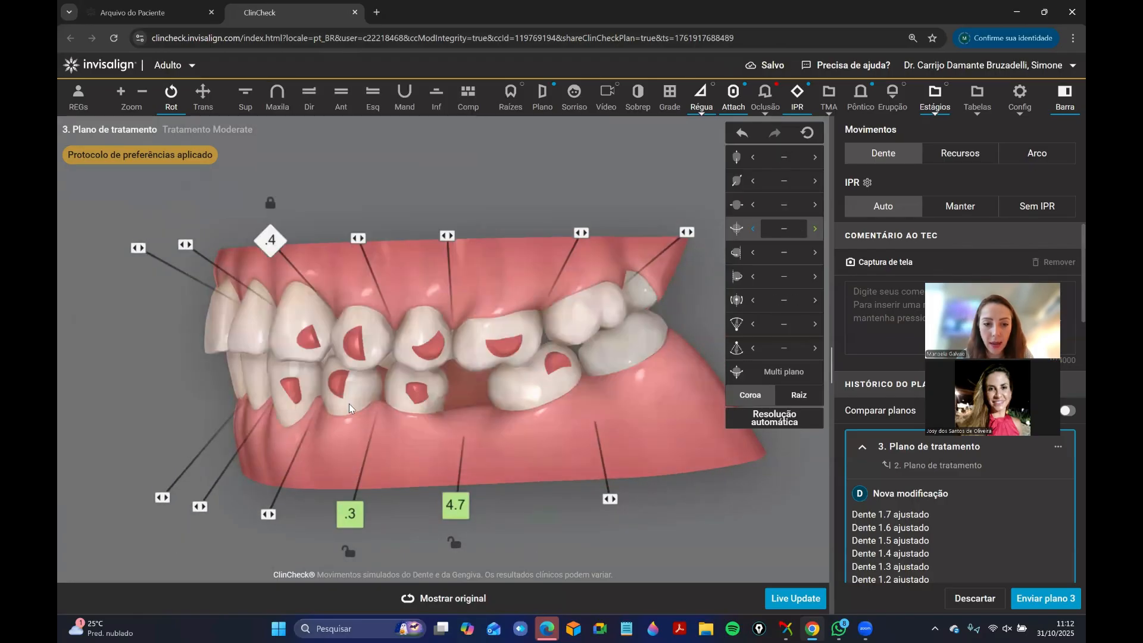
right_click(349, 404)
left_click(356, 432)
mouse_move(351, 509)
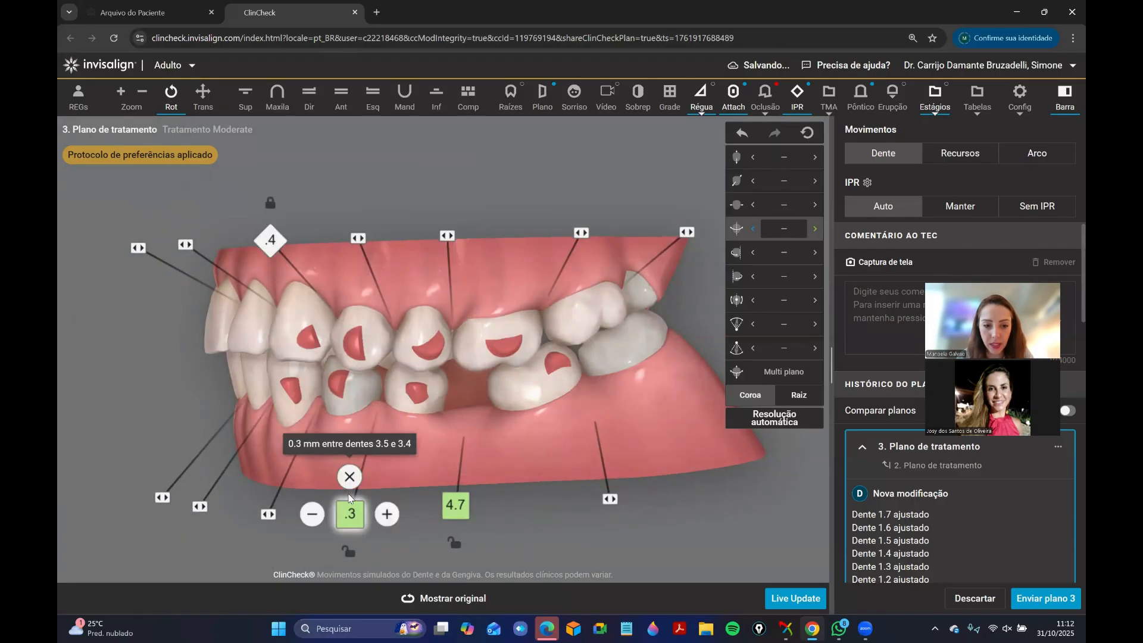
left_click(348, 478)
right_click(353, 388)
left_click(358, 408)
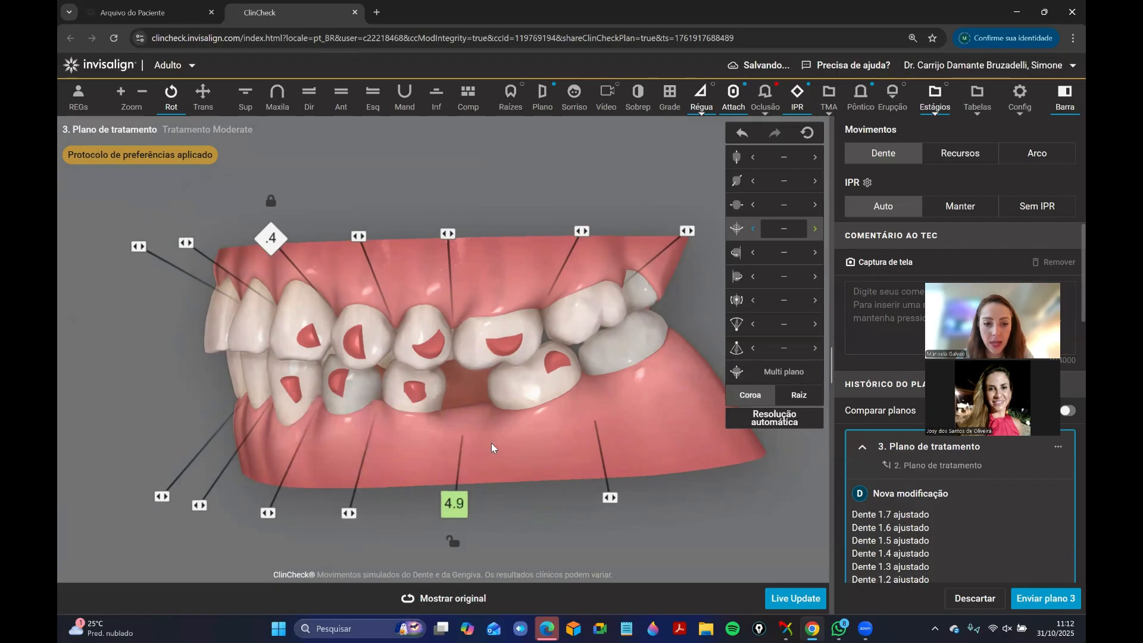
Widen the edentulous space distal to the lower left second premolar to 5.5 mm.
left_click_drag(493, 444, 421, 389)
mouse_move(474, 497)
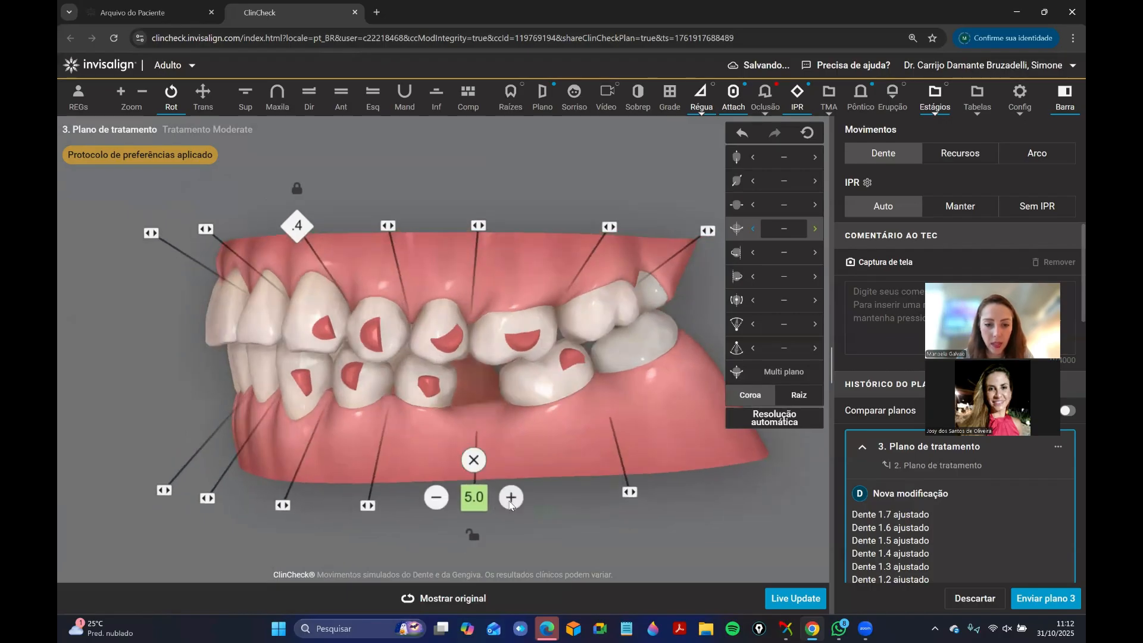
left_click(512, 498)
left_click(511, 497)
left_click(511, 497)
left_click(511, 498)
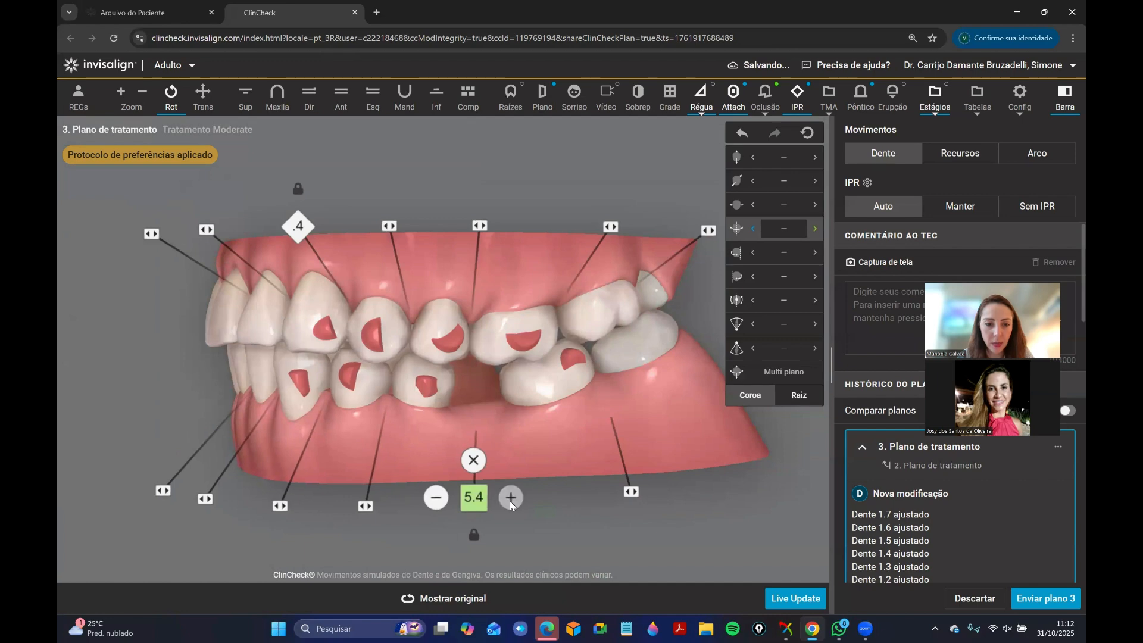
left_click(512, 497)
Increase the lower left edentulous space to 6.3 mm while checking the arches from the front.
mouse_move(304, 365)
left_mouse_down()
mouse_move(429, 368)
mouse_move(408, 368)
left_mouse_up()
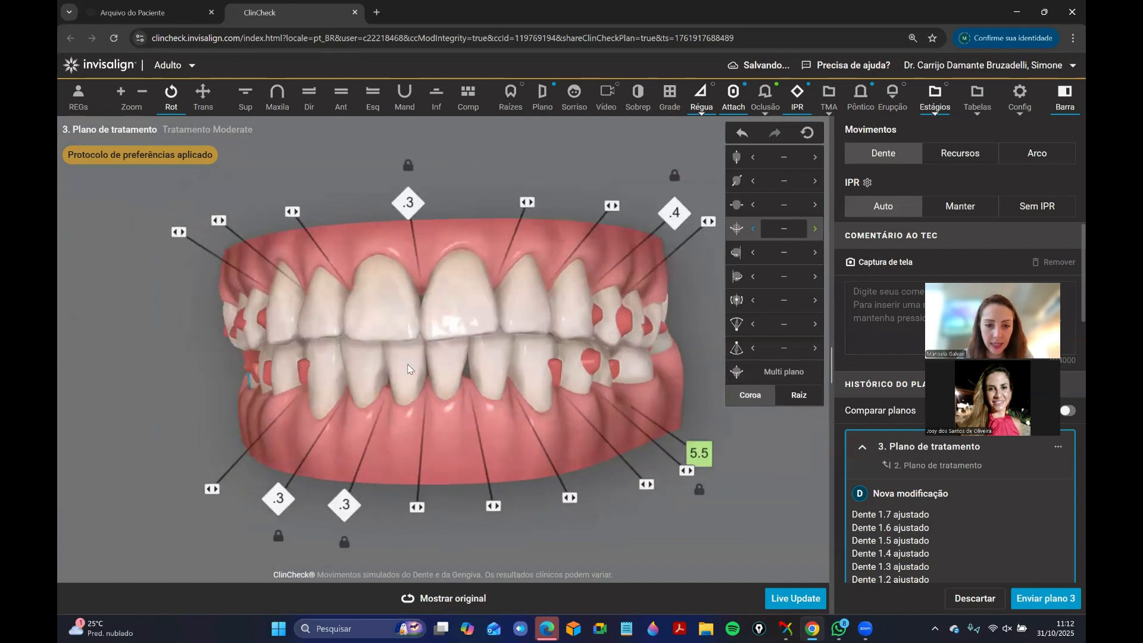
mouse_move(700, 455)
left_click(735, 456)
left_click(735, 454)
left_click(735, 455)
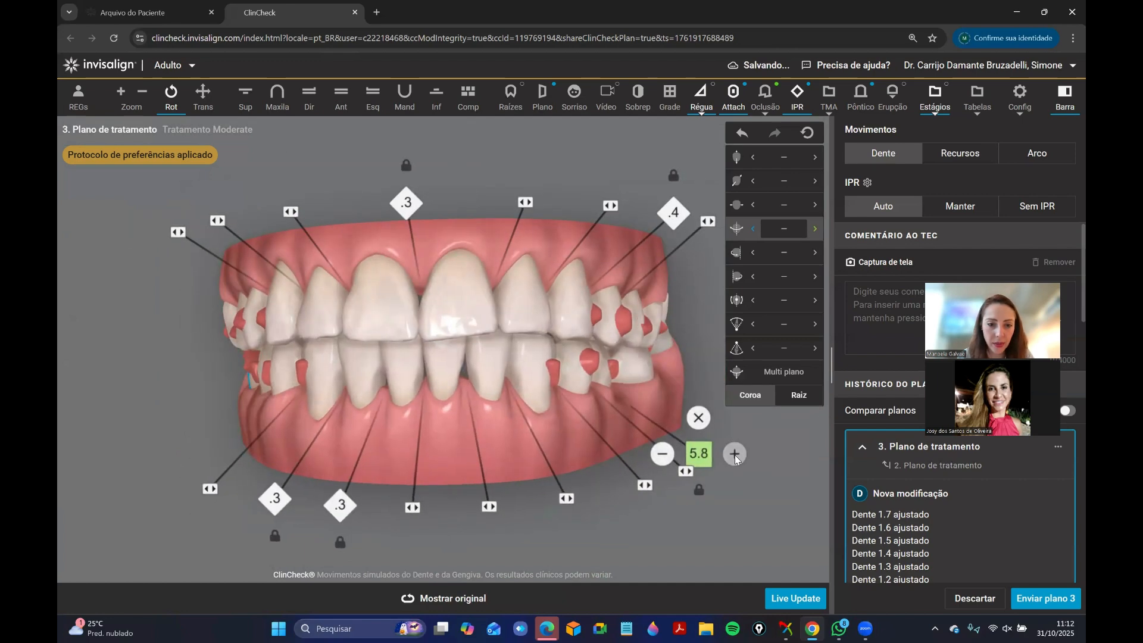
left_click(735, 455)
left_click(735, 454)
left_click(735, 455)
left_click(735, 457)
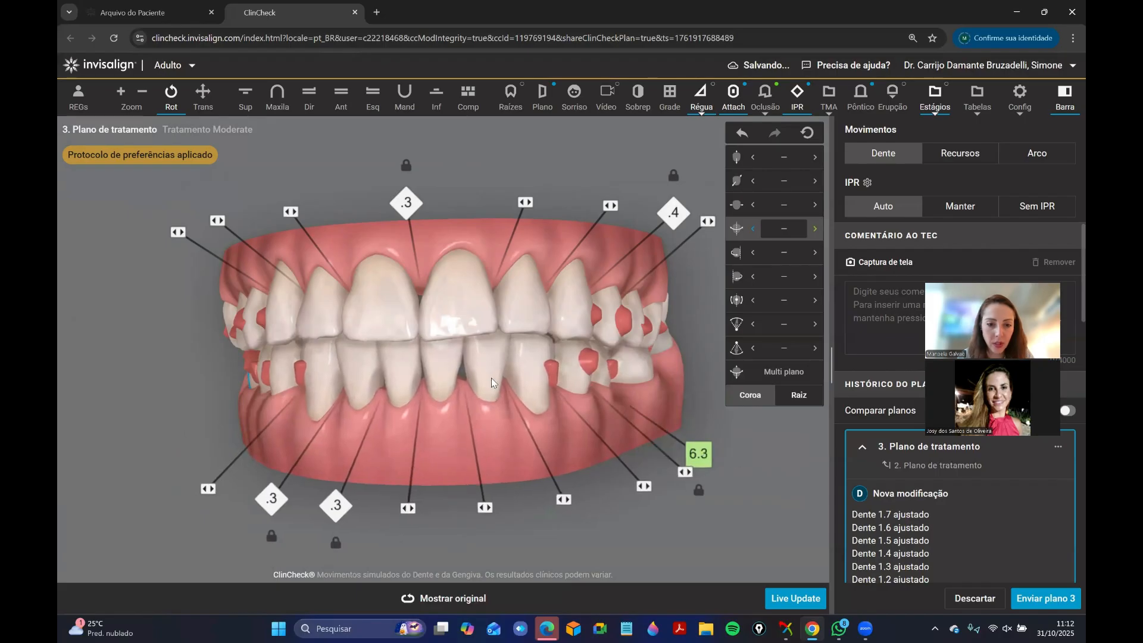
Check the anterior relationship and set the lower left edentulous space to 6.5 mm.
left_click_drag(492, 378, 416, 440)
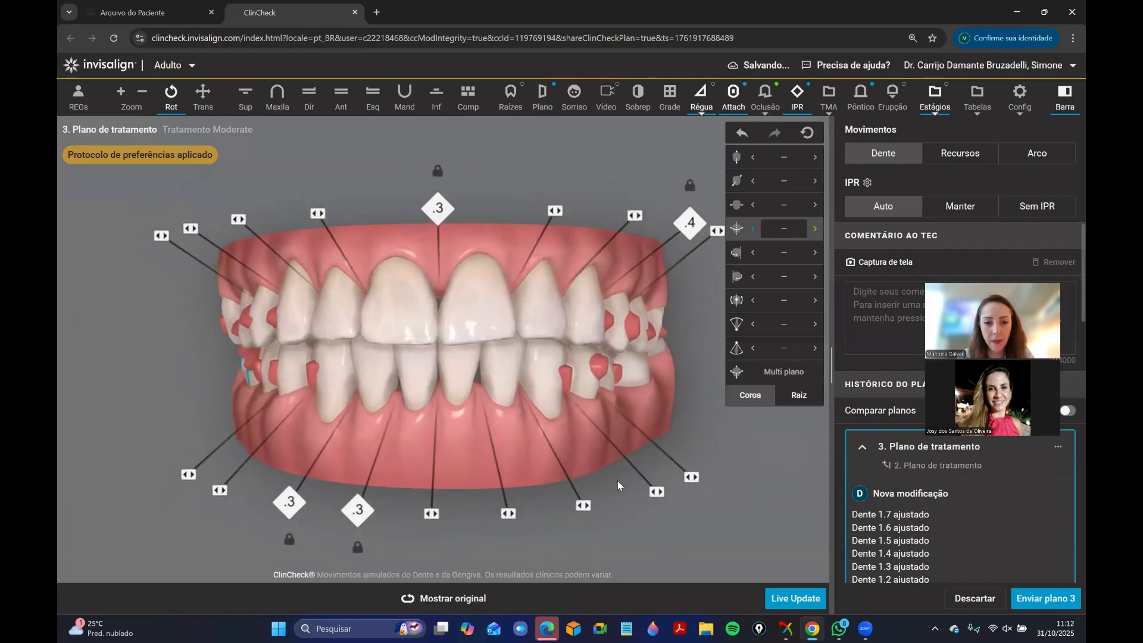
left_click_drag(501, 370, 400, 351)
mouse_move(466, 489)
left_click_drag(515, 432, 483, 430)
left_click(502, 493)
left_click(502, 493)
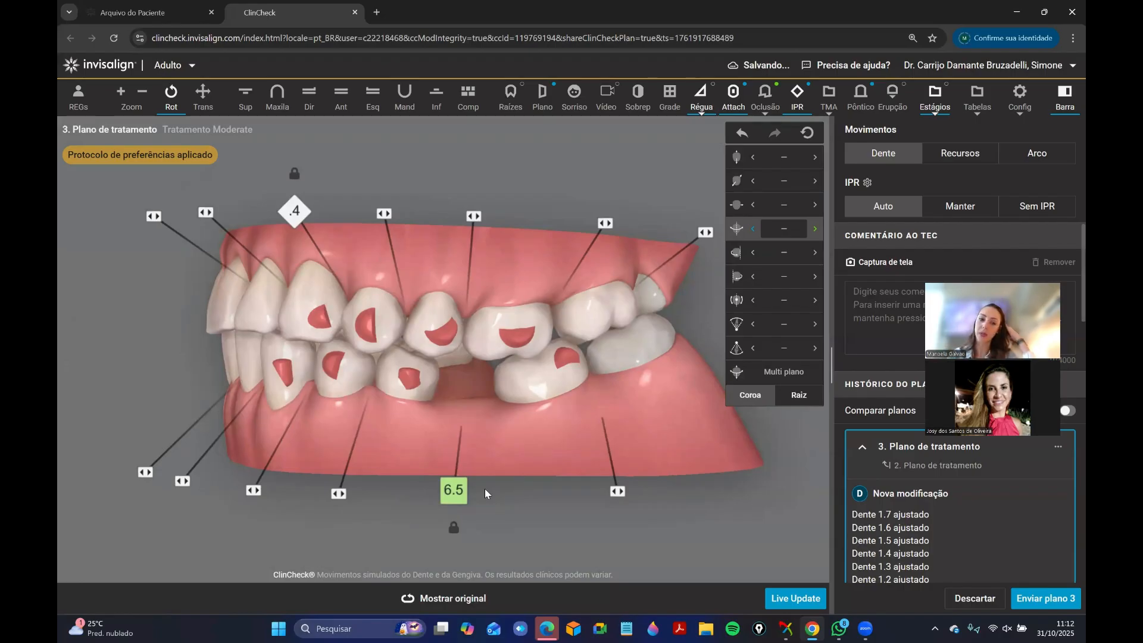
Inspect the lower left second premolar and the widened space beside it from several left buccal angles.
left_click_drag(332, 381, 381, 444)
left_click_drag(353, 401, 294, 419)
left_click_drag(489, 394, 457, 435)
left_click(481, 390)
left_click(548, 194)
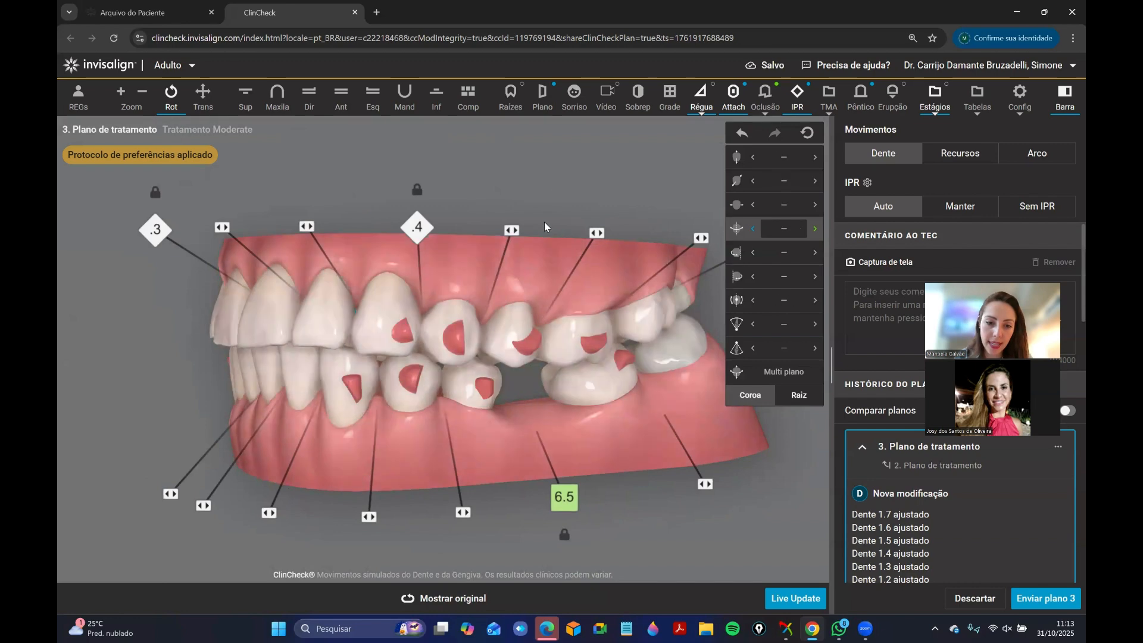
left_click_drag(519, 404, 488, 409)
Review the lower left second premolar's movement values and compare its planned position with the original from the left side.
left_click(467, 390)
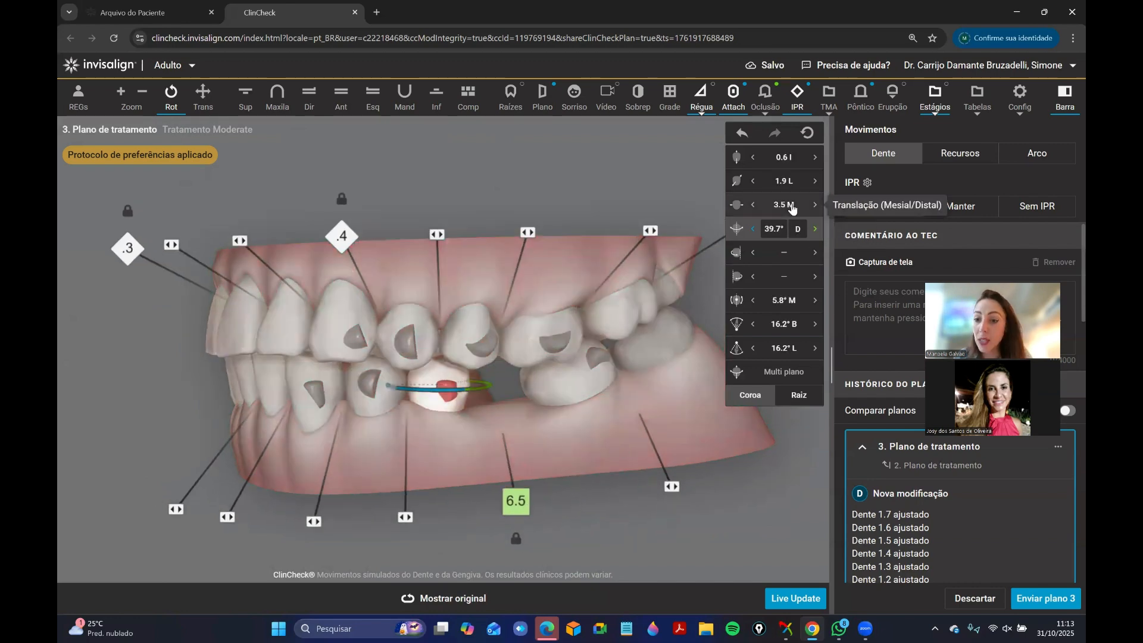
left_click(466, 603)
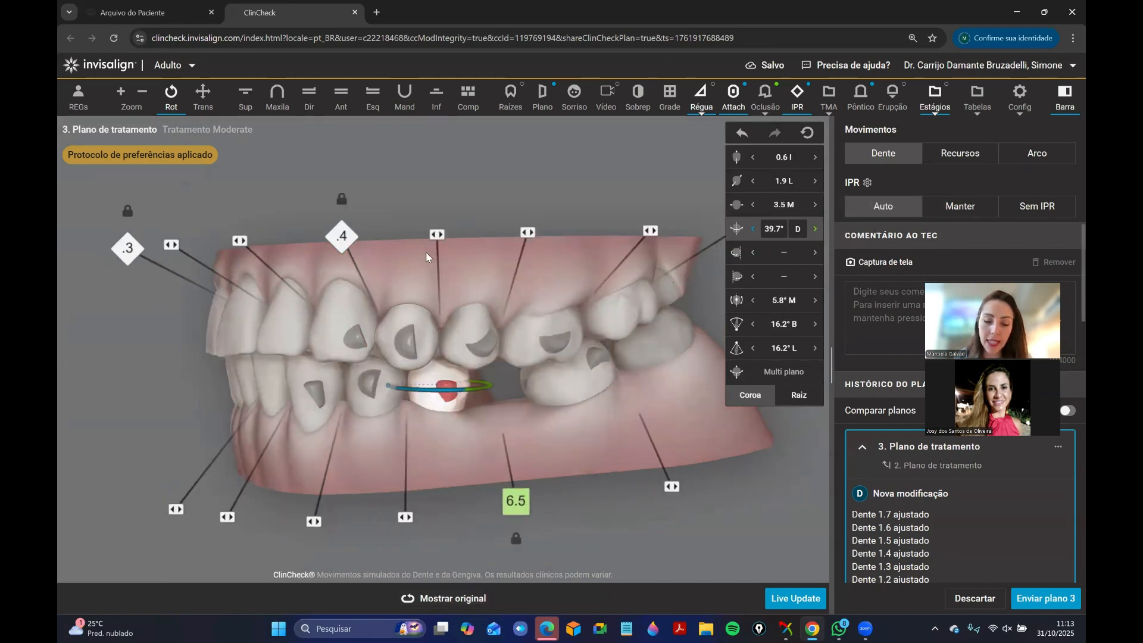
left_click(520, 270)
left_click_drag(519, 270, 545, 288)
left_click(447, 595)
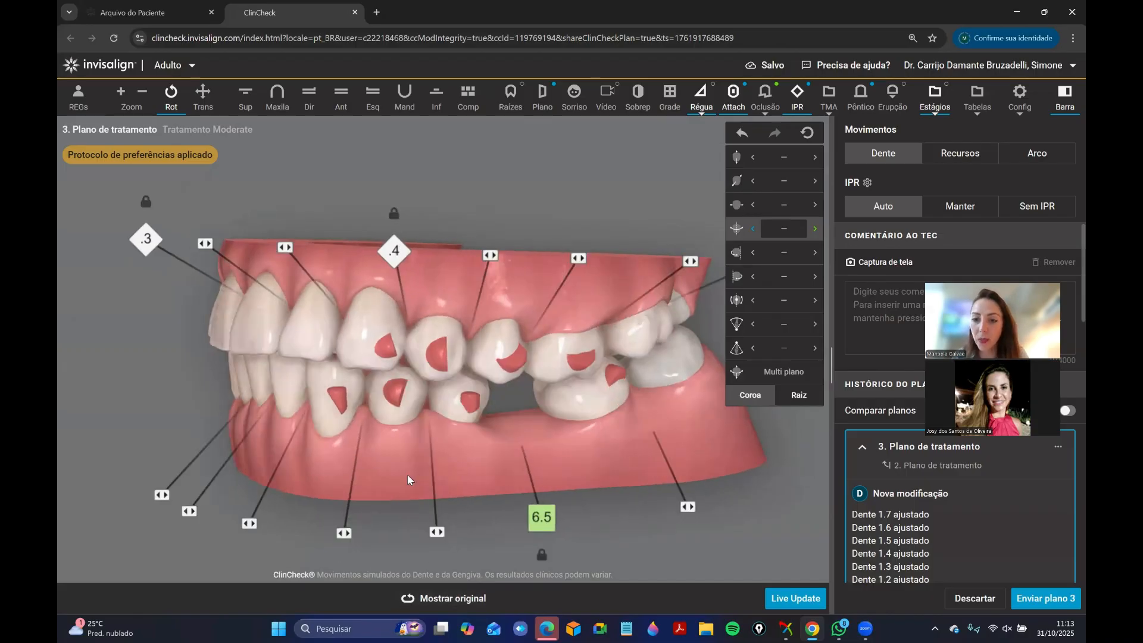
left_click_drag(475, 462, 450, 377)
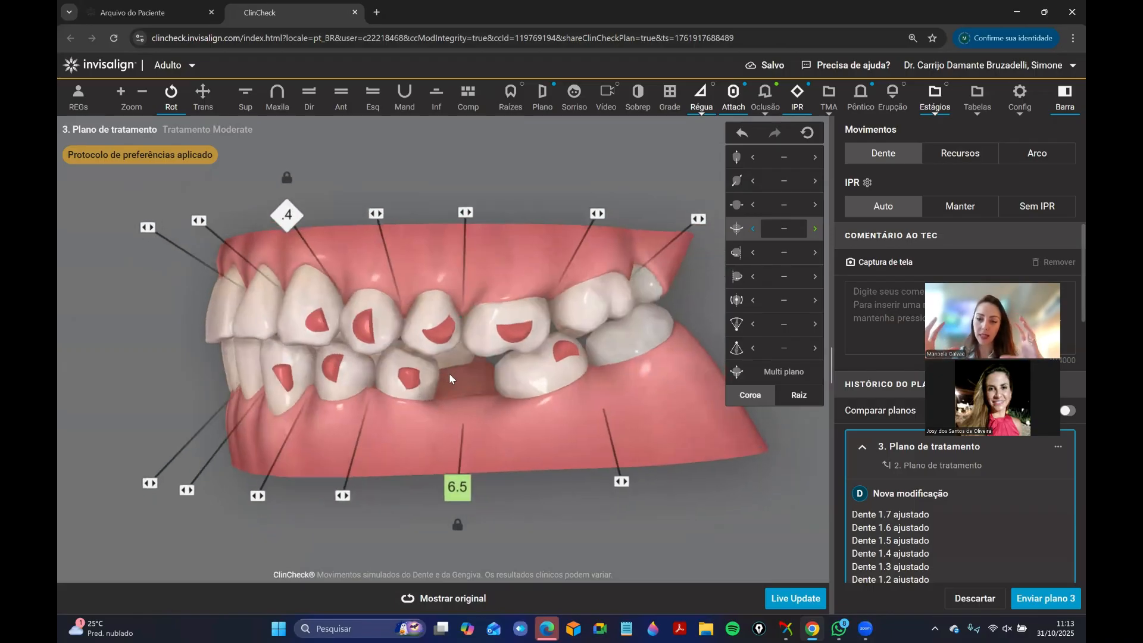
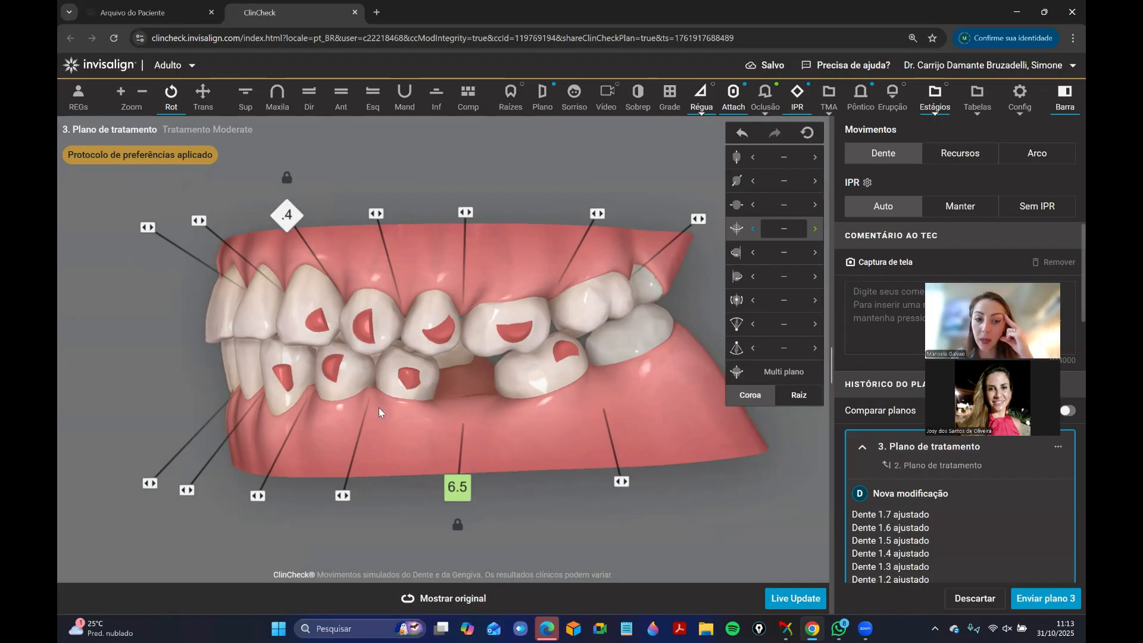
Review the planned movement values of the lower left second premolar, first premolar and canine.
left_click(408, 378)
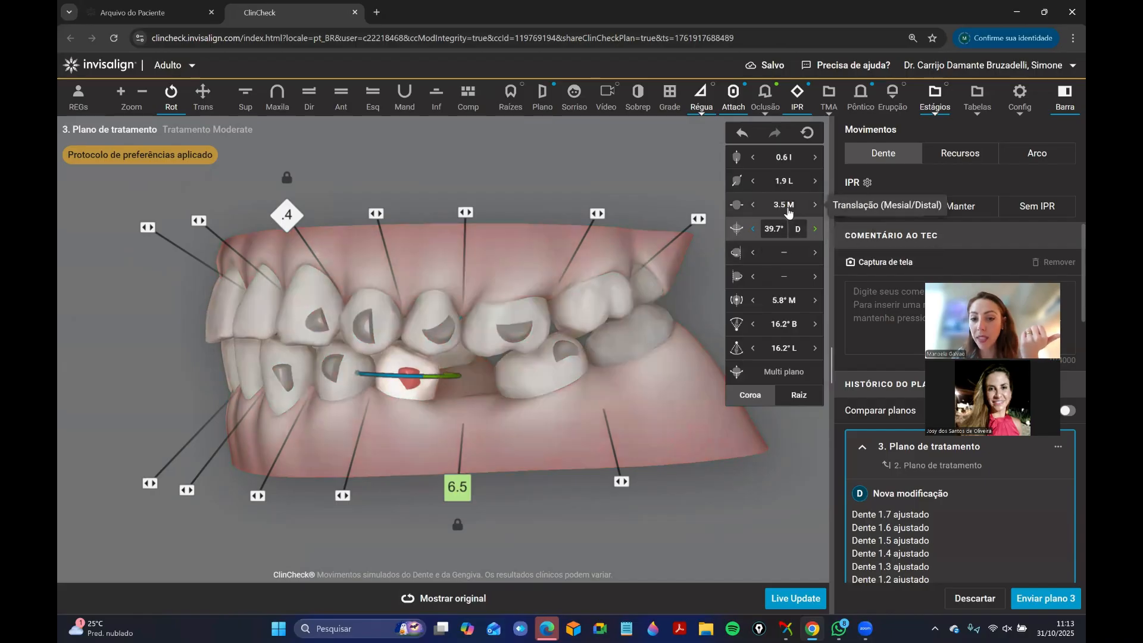
left_click(350, 377)
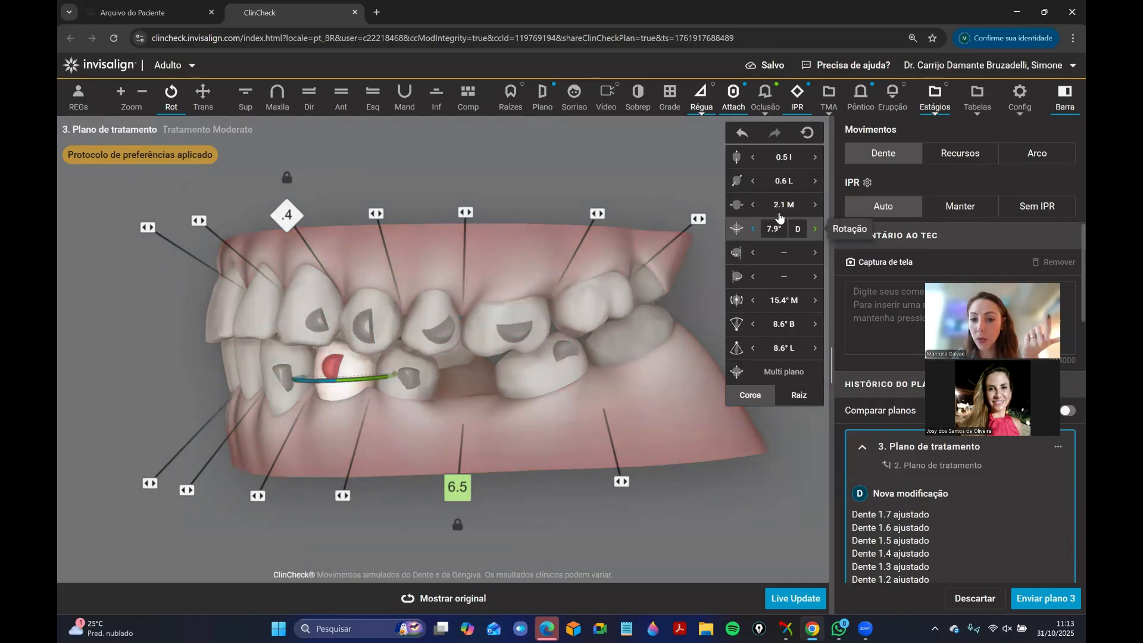
left_click(277, 398)
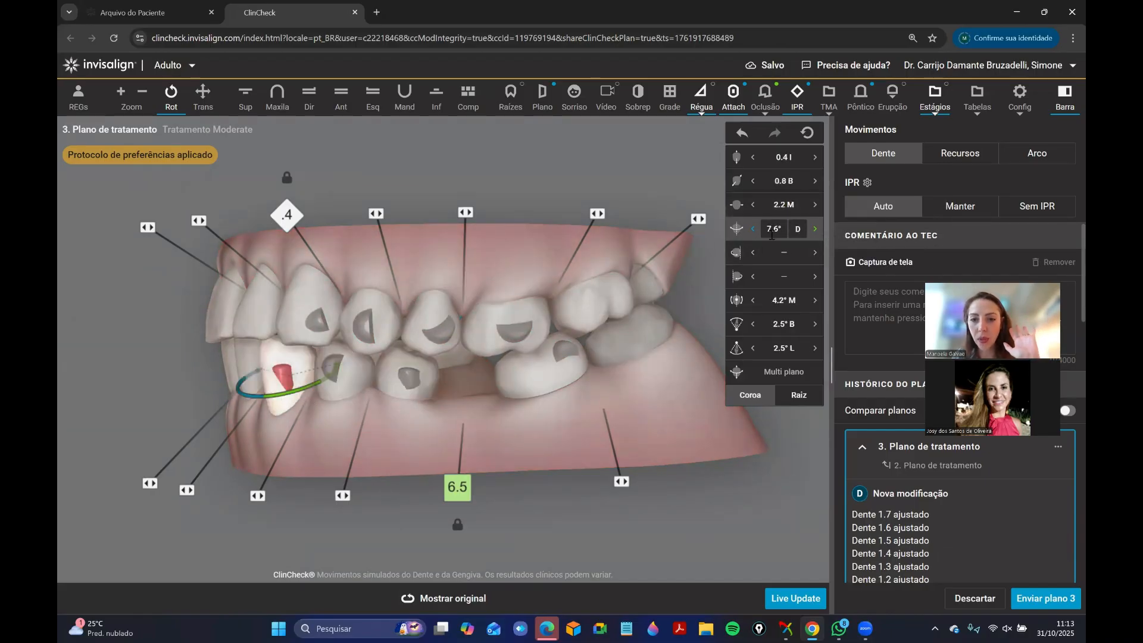
left_click(373, 462)
mouse_move(361, 461)
left_mouse_down()
mouse_move(386, 440)
mouse_move(371, 455)
left_mouse_up()
Reduce the upper left second premolar's intrusion to 0.
left_click(435, 323)
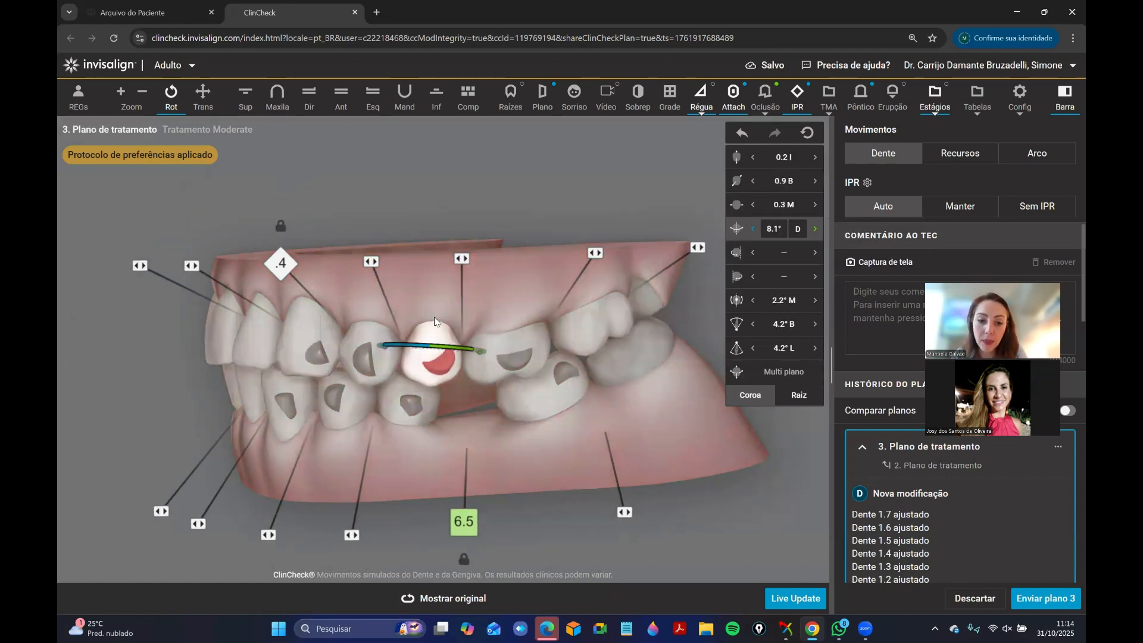
left_click(753, 158)
left_click(753, 158)
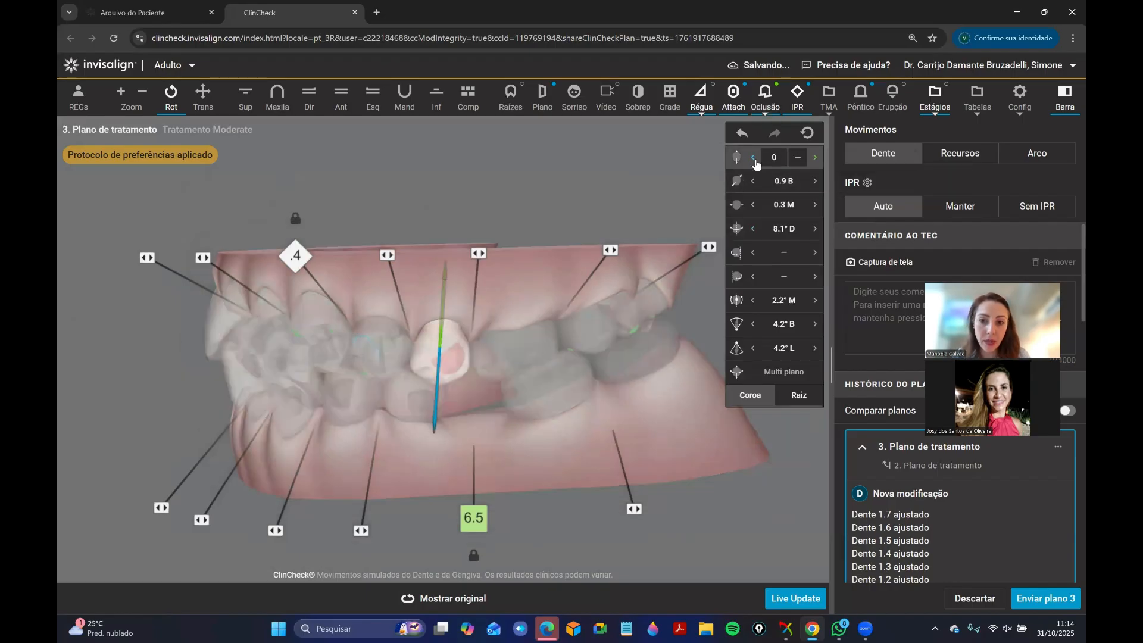
left_click(327, 438)
On the isolated lower arch, set intrusion to 0.5 for the lower left central incisor and 1.3 for the lower right lateral incisor.
left_click_drag(290, 379, 482, 382)
left_click(436, 100)
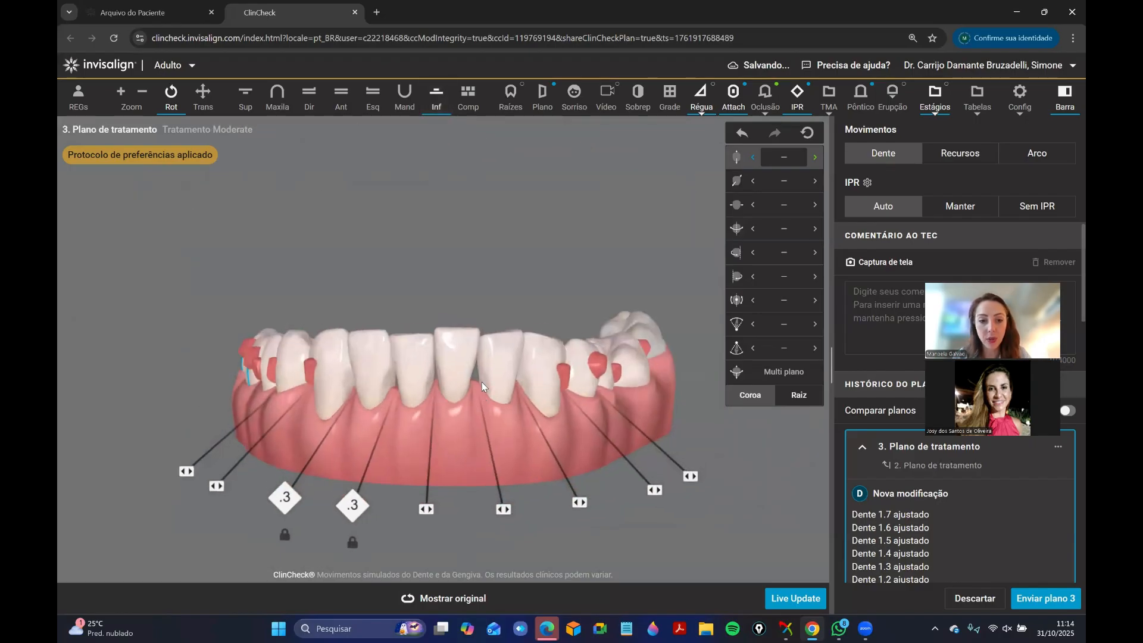
left_click(461, 363)
left_click(815, 158)
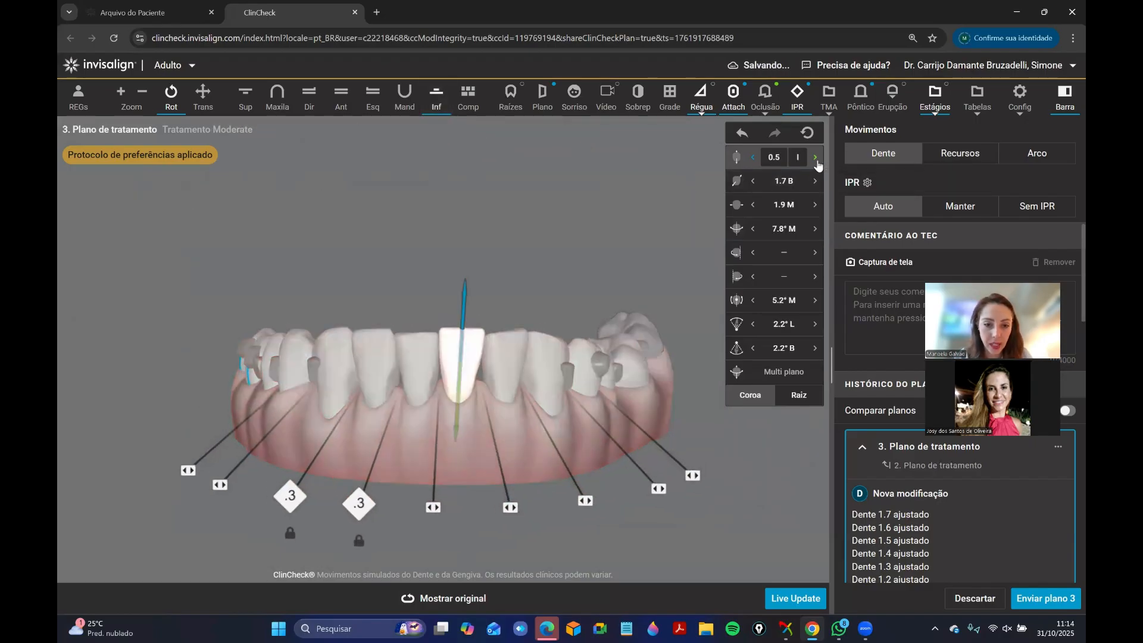
left_click(381, 362)
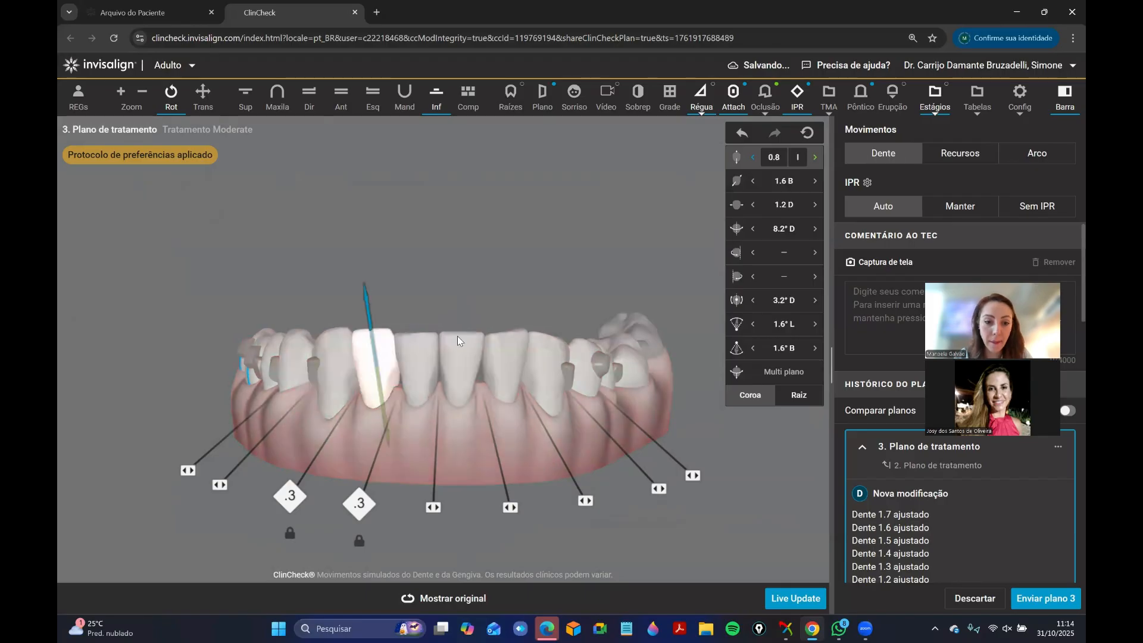
left_click(815, 160)
left_click(815, 160)
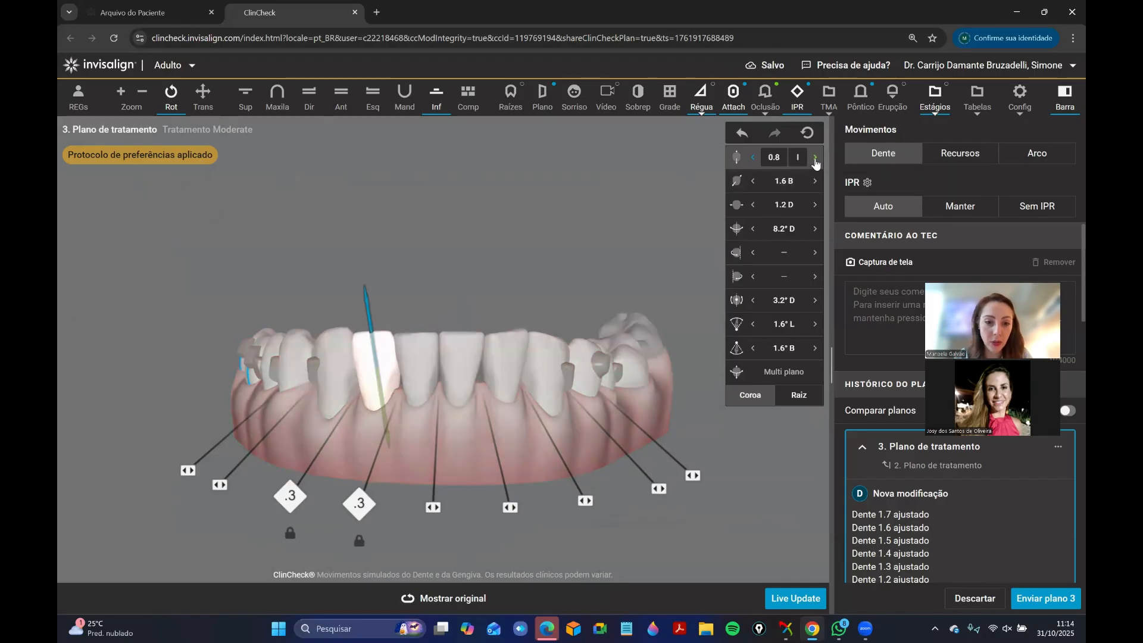
Check the vertical levels of the lower incisors and right canine, both in occlusion and with the lower arch alone.
left_click(507, 363)
left_click_drag(469, 291, 451, 305)
left_click(365, 375)
left_click(331, 375)
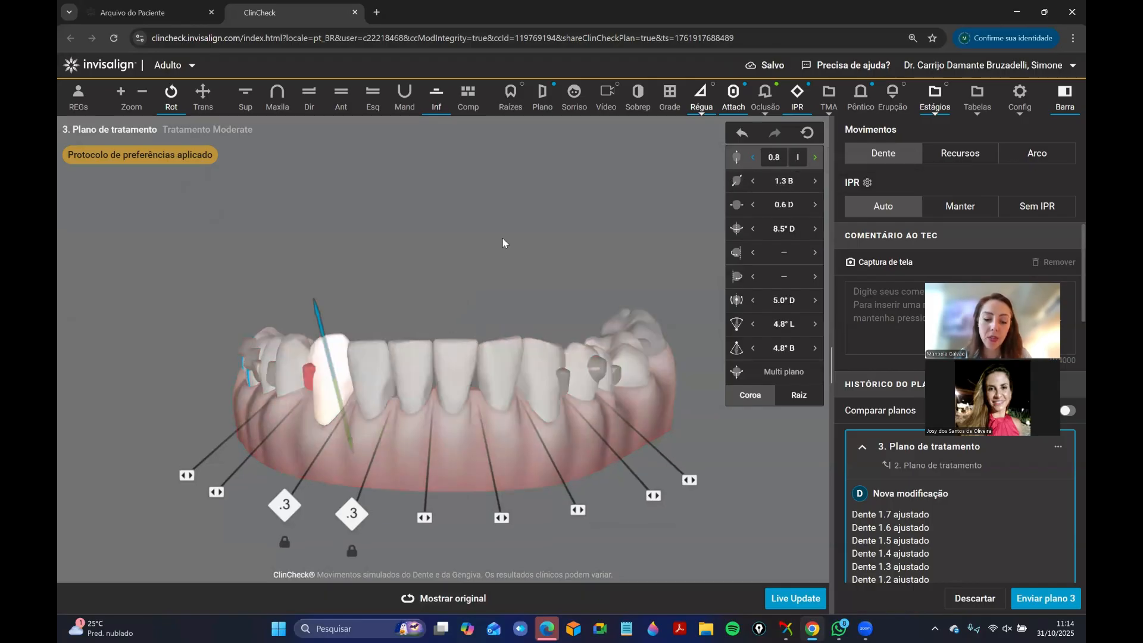
left_click(341, 97)
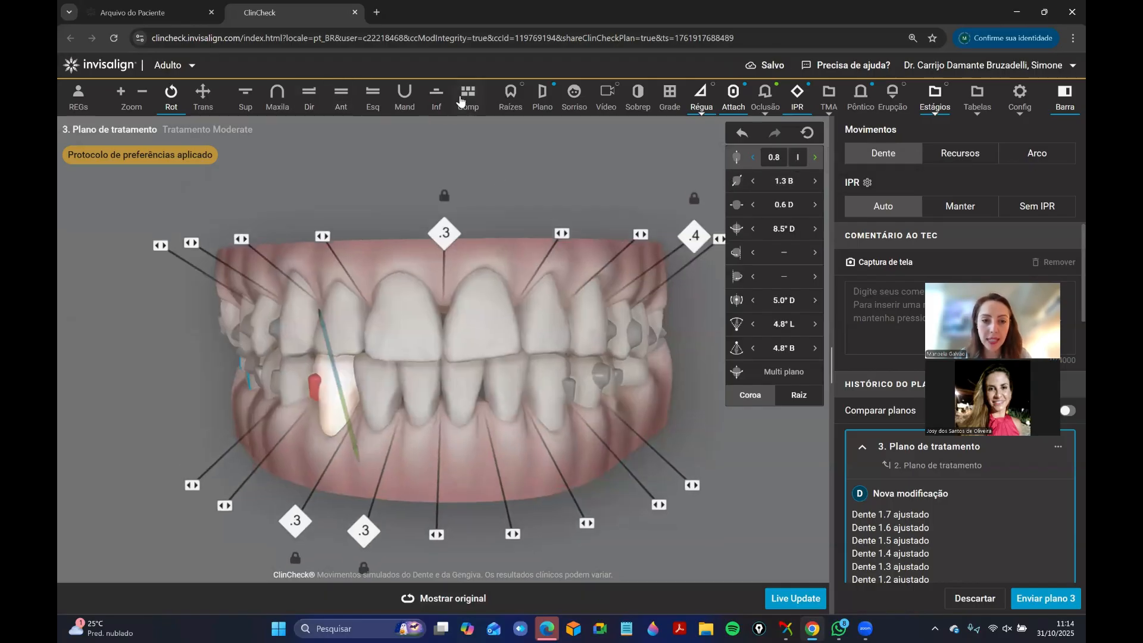
left_click(438, 97)
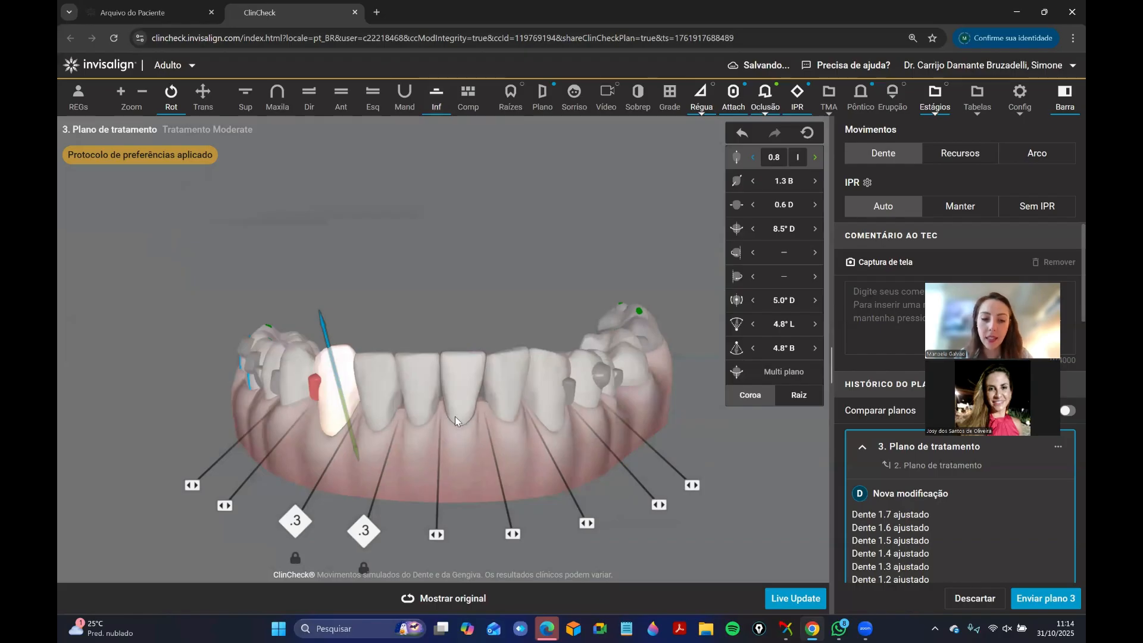
Show the measurement grid and set the lower right canine's intrusion to 1.2.
key("g")
left_click(434, 450)
left_click(360, 373)
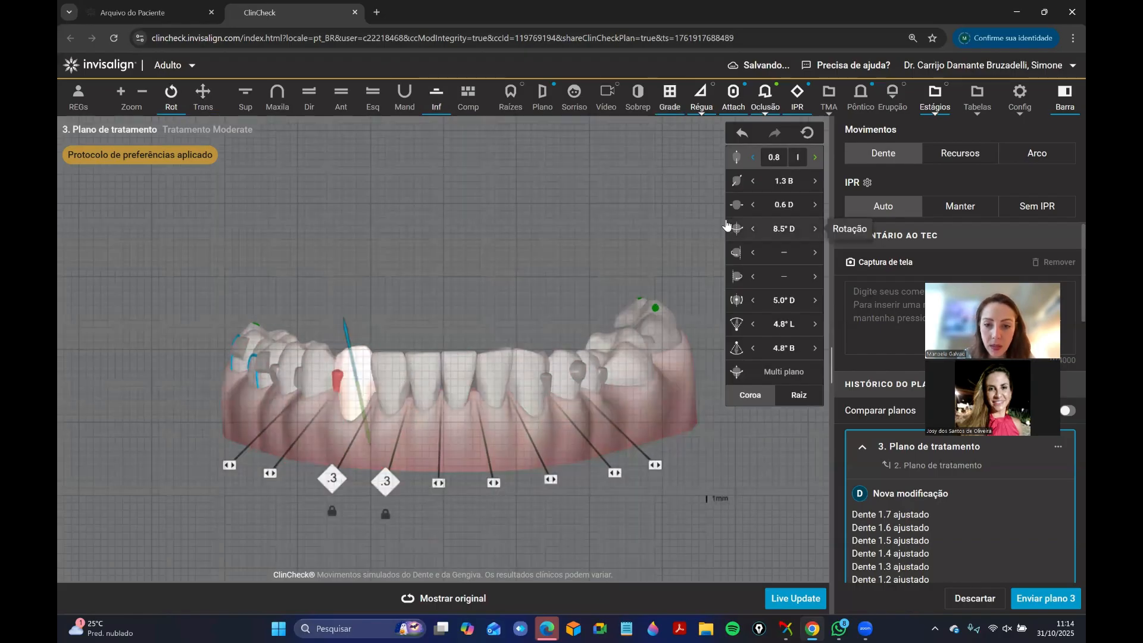
left_click(575, 234)
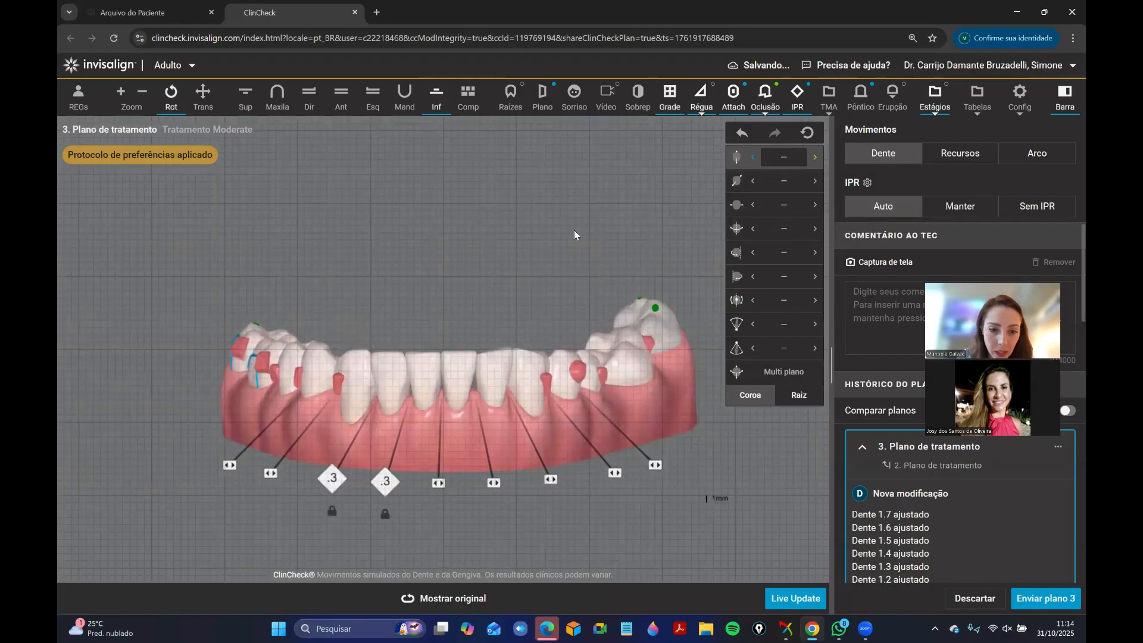
left_click(358, 381)
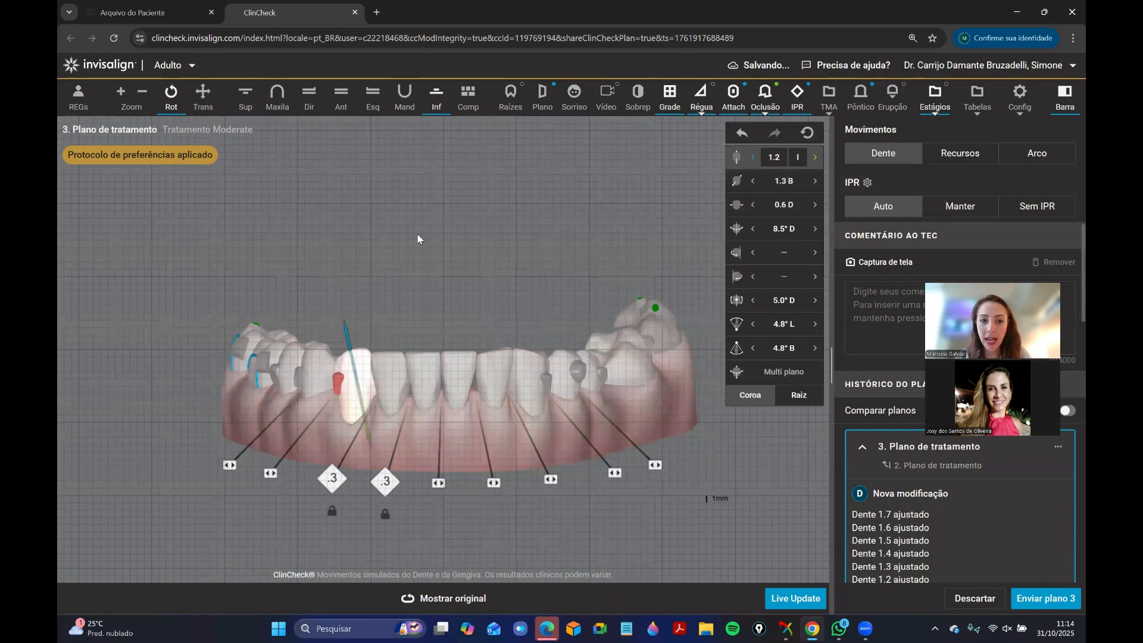
Check the anterior bite from the front and examine the lower incisor alignment occlusally against the grid.
left_click(340, 97)
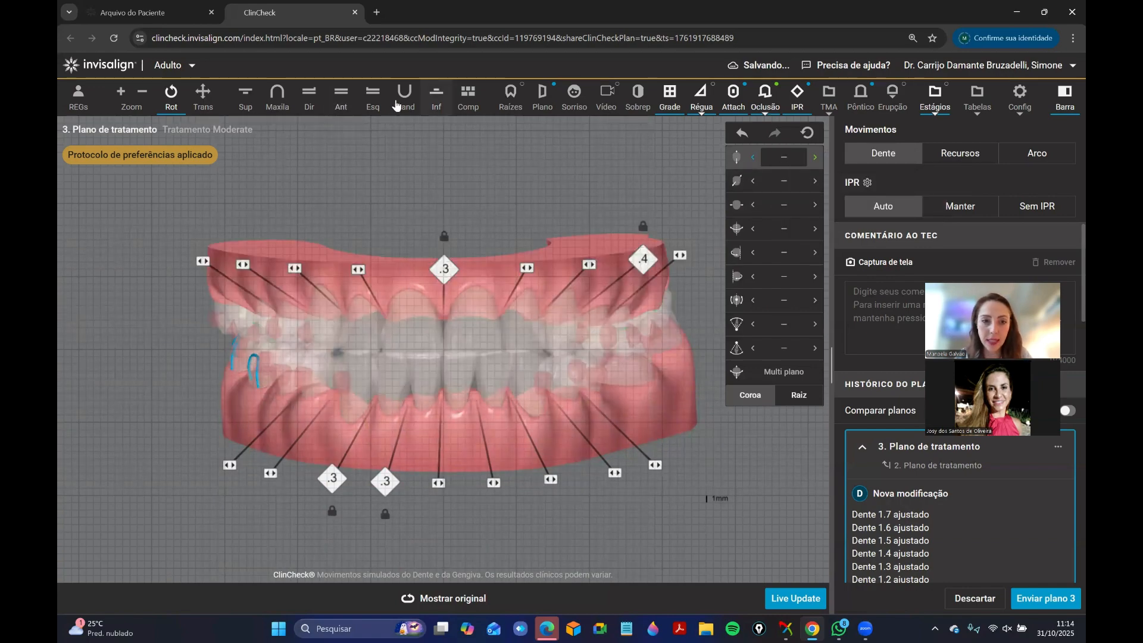
left_click(436, 95)
scroll(426, 322, "up", 3)
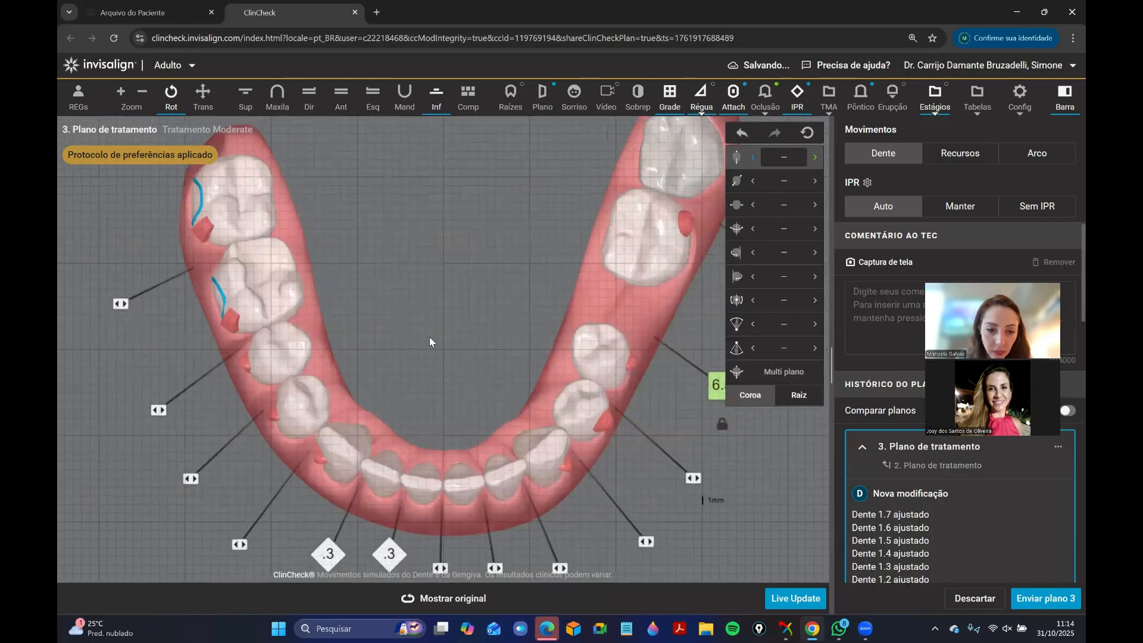
right_click_drag(429, 337, 424, 279)
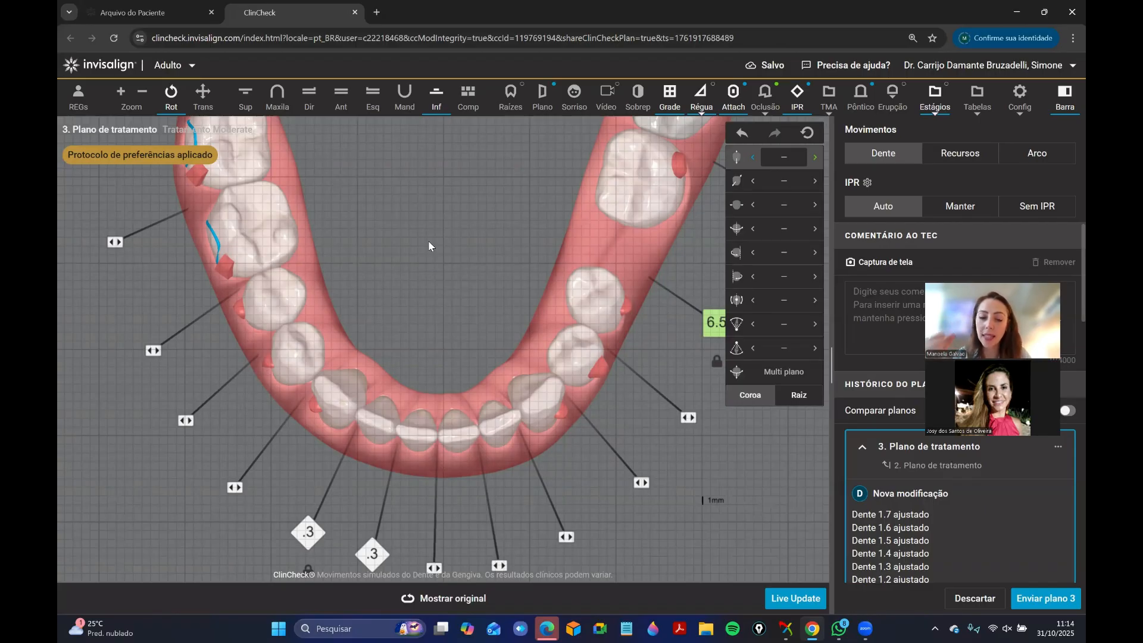
left_click_drag(490, 389, 488, 393)
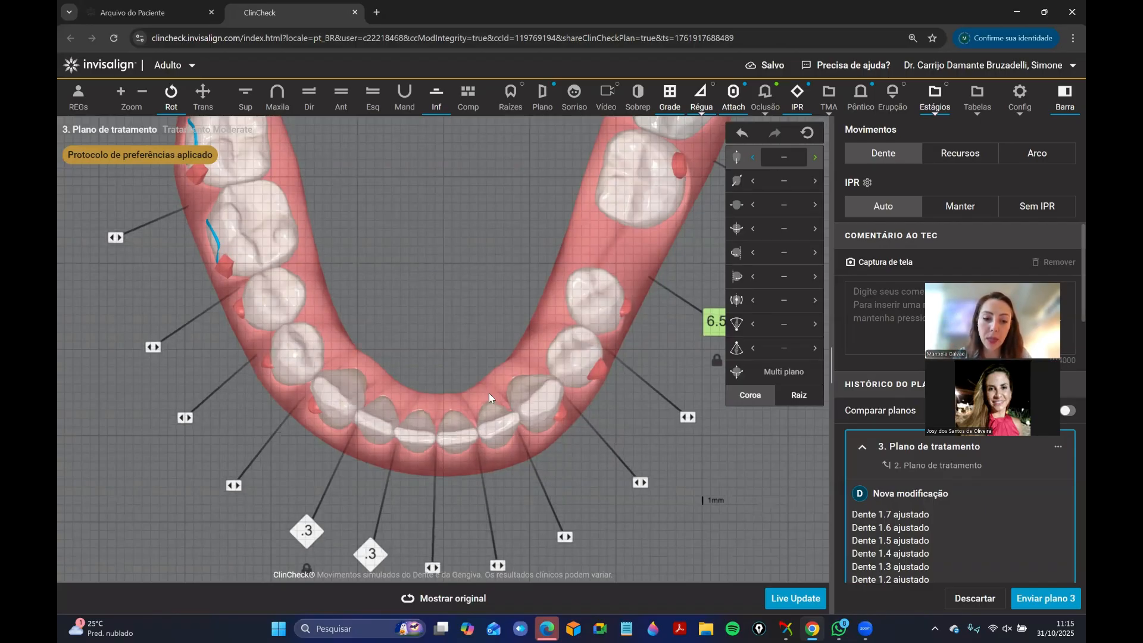
Set the lower left lateral incisor's crown torque to 1.5° B.
left_click(492, 439)
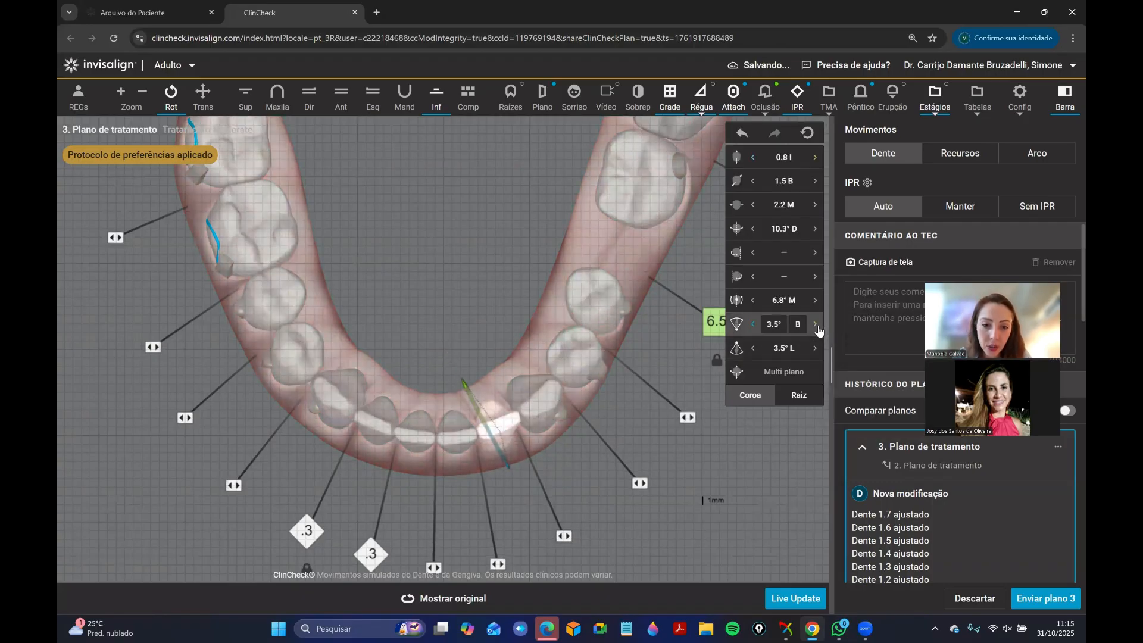
left_click(441, 311)
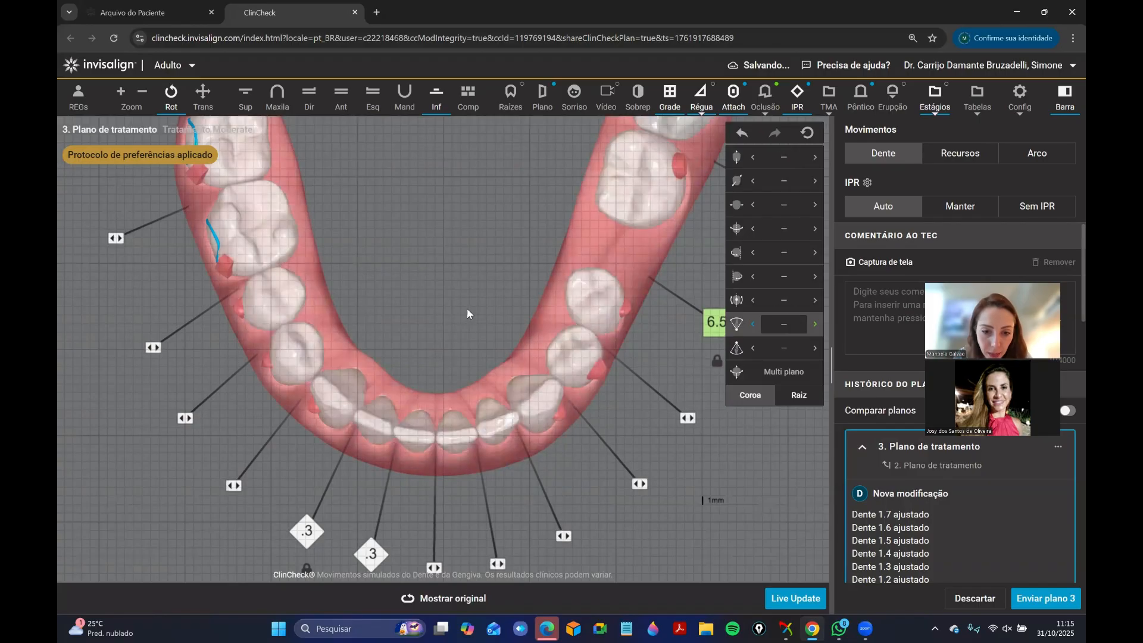
left_click(753, 325)
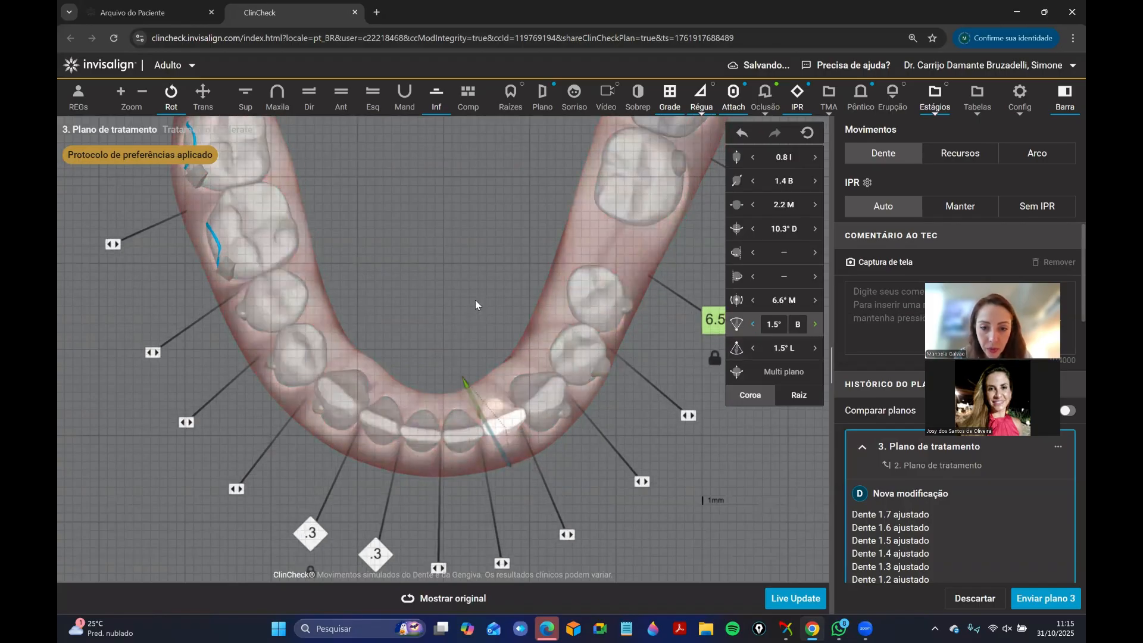
left_click(475, 299)
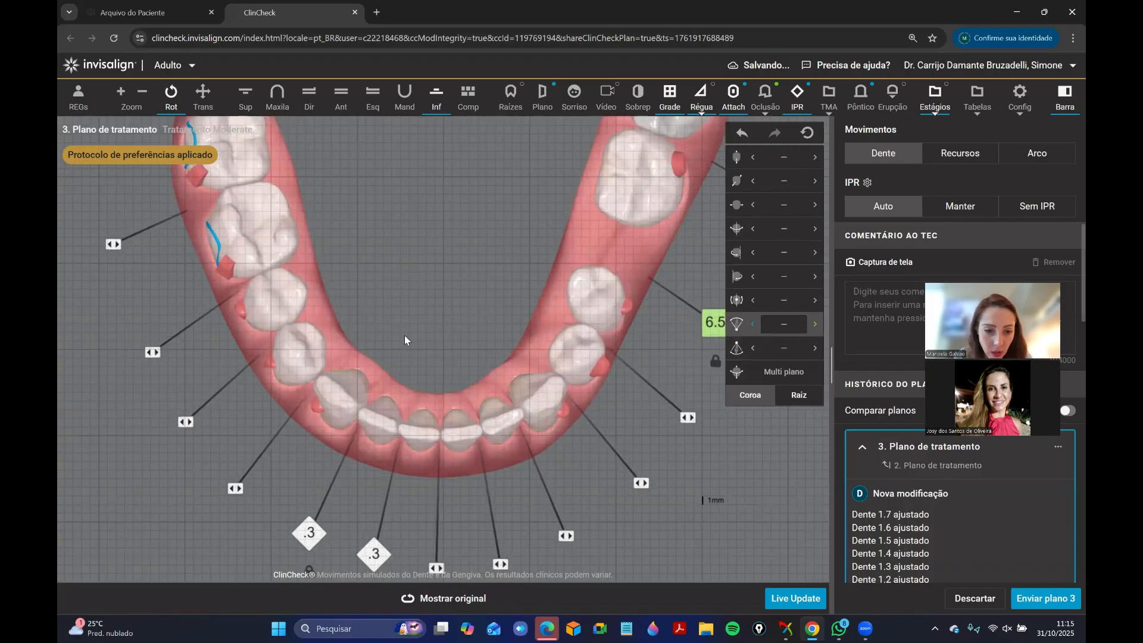
Hide the grid, lock the lower right canine, and remove the IPR between teeth 4.2 and 4.3 and between 4.1 and 4.2.
left_click_drag(363, 125, 474, 277)
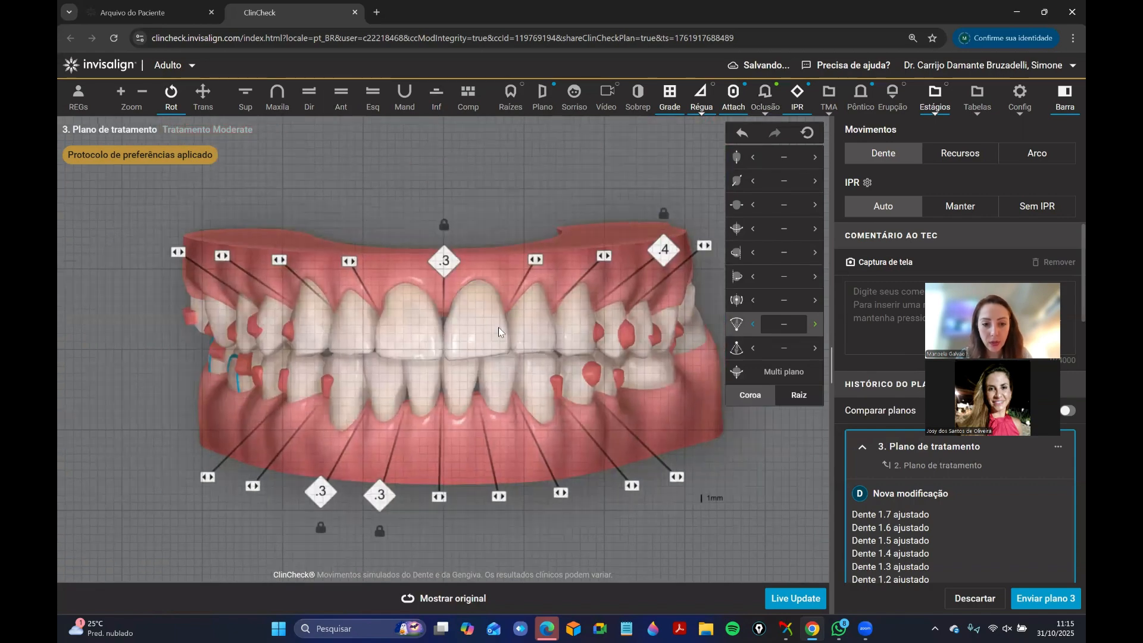
key("g")
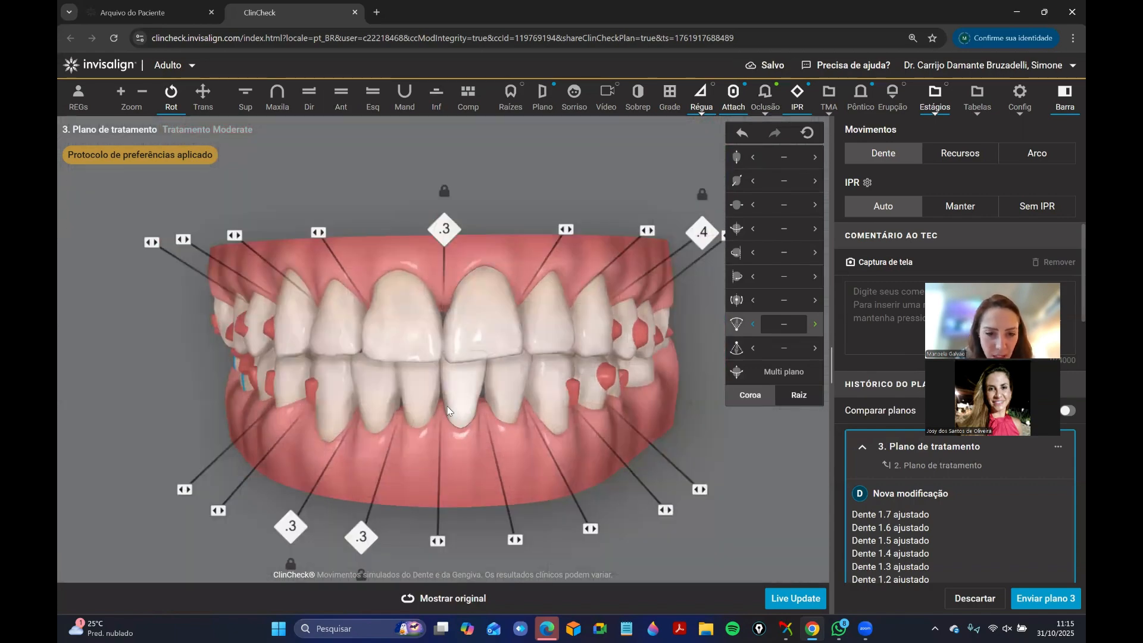
right_click(346, 418)
left_click(329, 466)
mouse_move(292, 522)
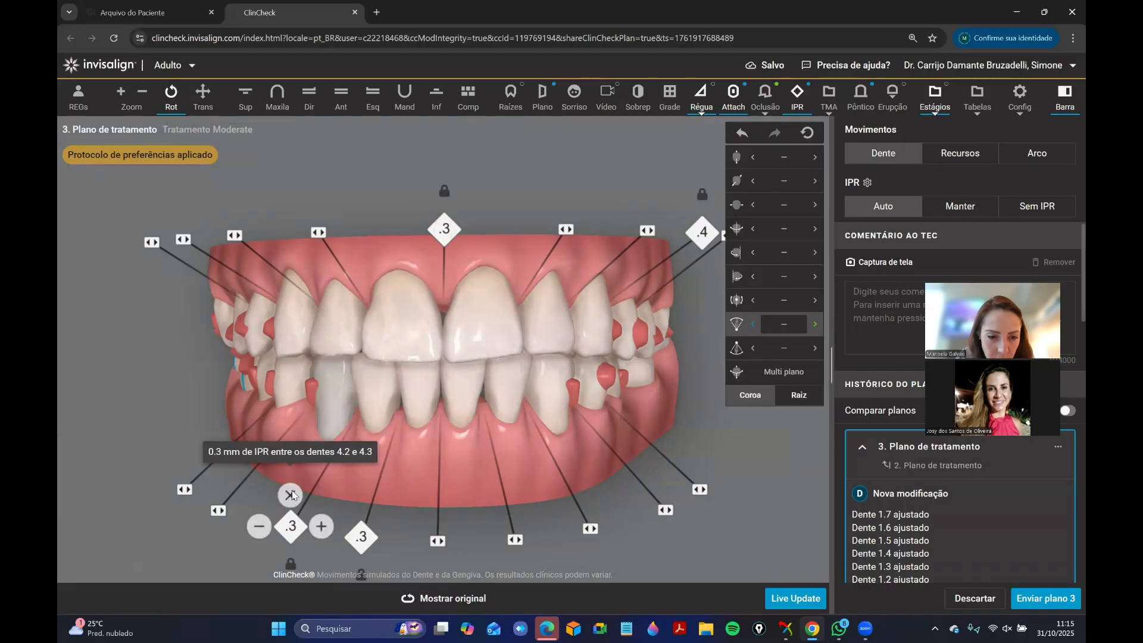
left_click(290, 485)
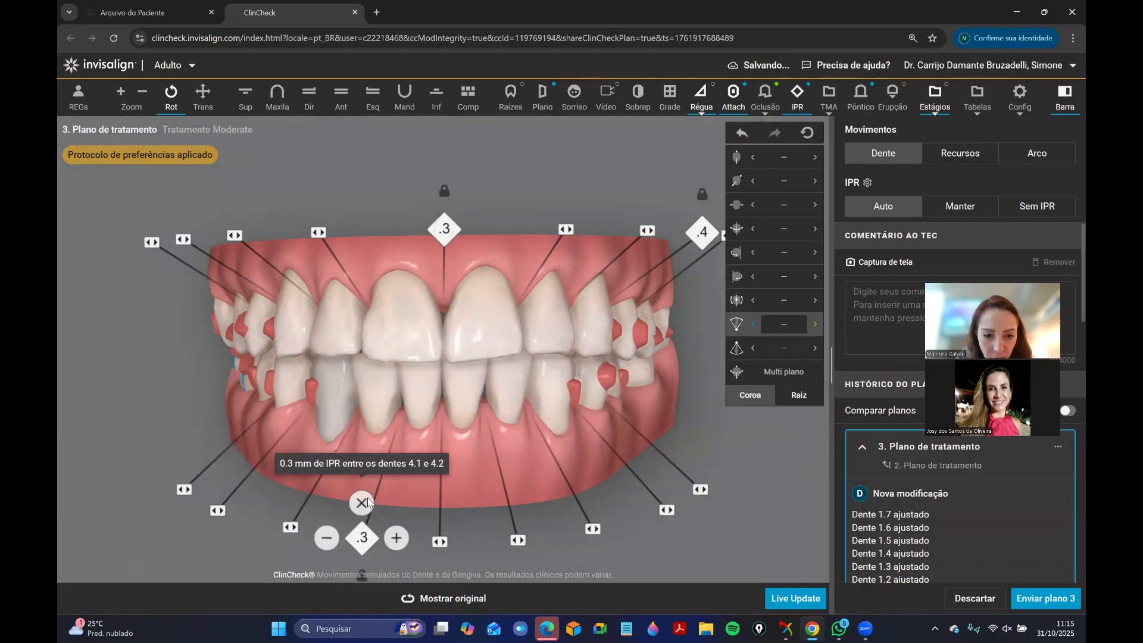
left_click(361, 497)
Unlock the lower right canine and view both arches from the front.
left_click_drag(436, 485, 433, 430)
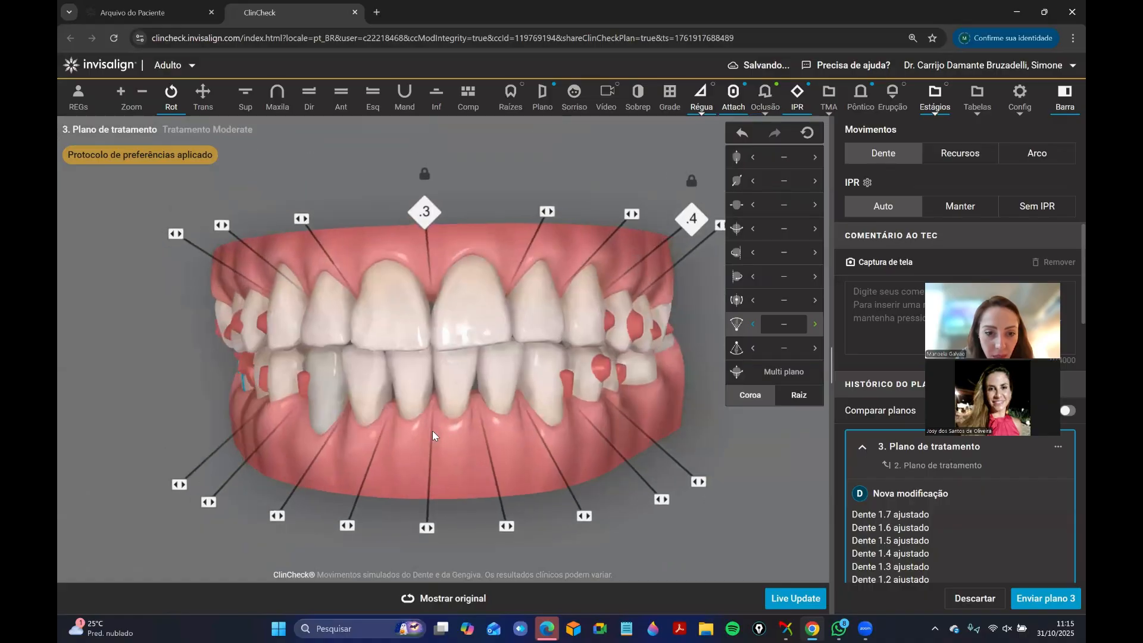
right_click(339, 412)
left_click(350, 450)
left_click_drag(474, 382, 501, 397)
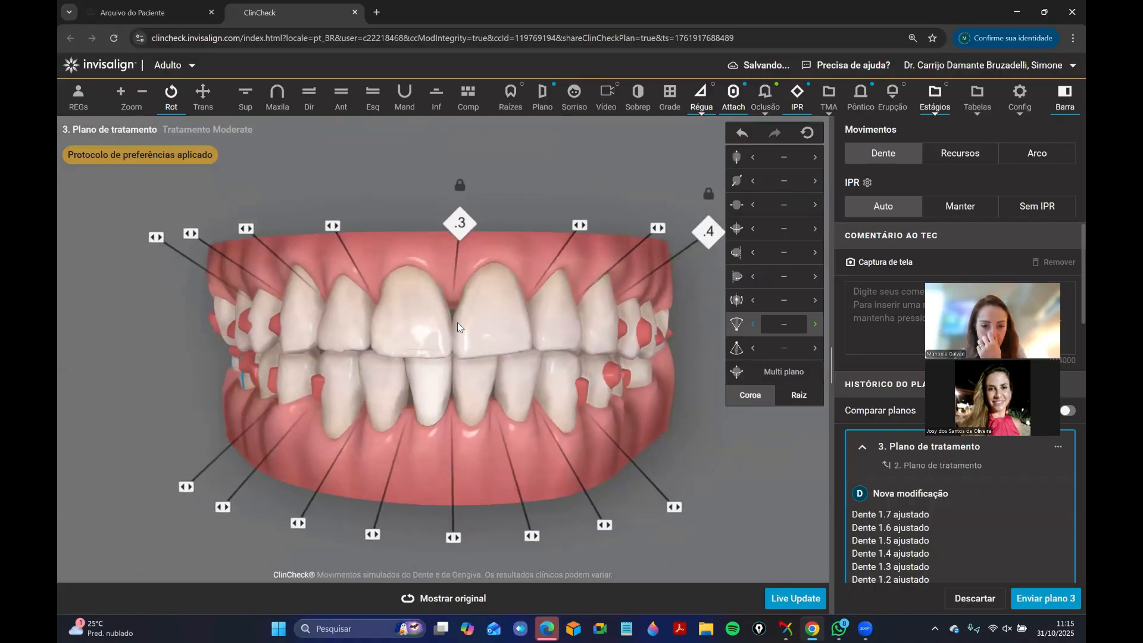
Inspect the anterior relationship from several frontal angles and compare the modified plan with the original.
left_click_drag(491, 486, 476, 481)
left_click(433, 603)
left_click_drag(527, 371, 487, 388)
left_click(476, 503)
left_click_drag(358, 366, 484, 382)
left_click_drag(447, 469, 441, 463)
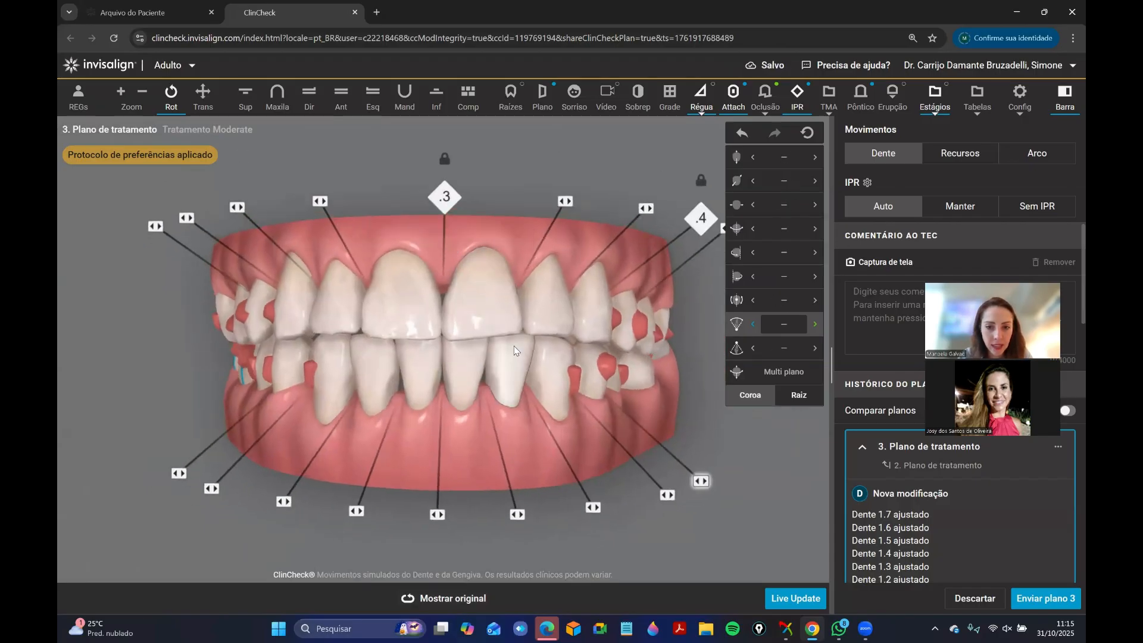
Show the occlusal contacts on the upper arch and review the overjet and overbite comparison table.
left_click(253, 100)
left_click_drag(424, 239, 430, 269)
left_click(765, 97)
left_click(977, 97)
left_click(714, 153)
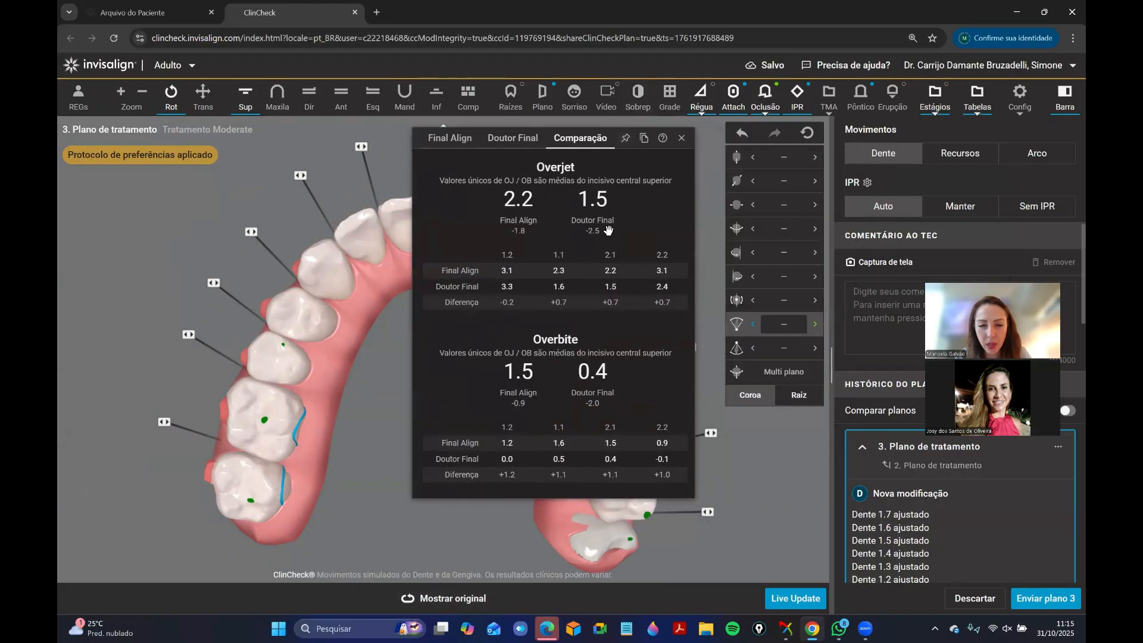
left_click(681, 138)
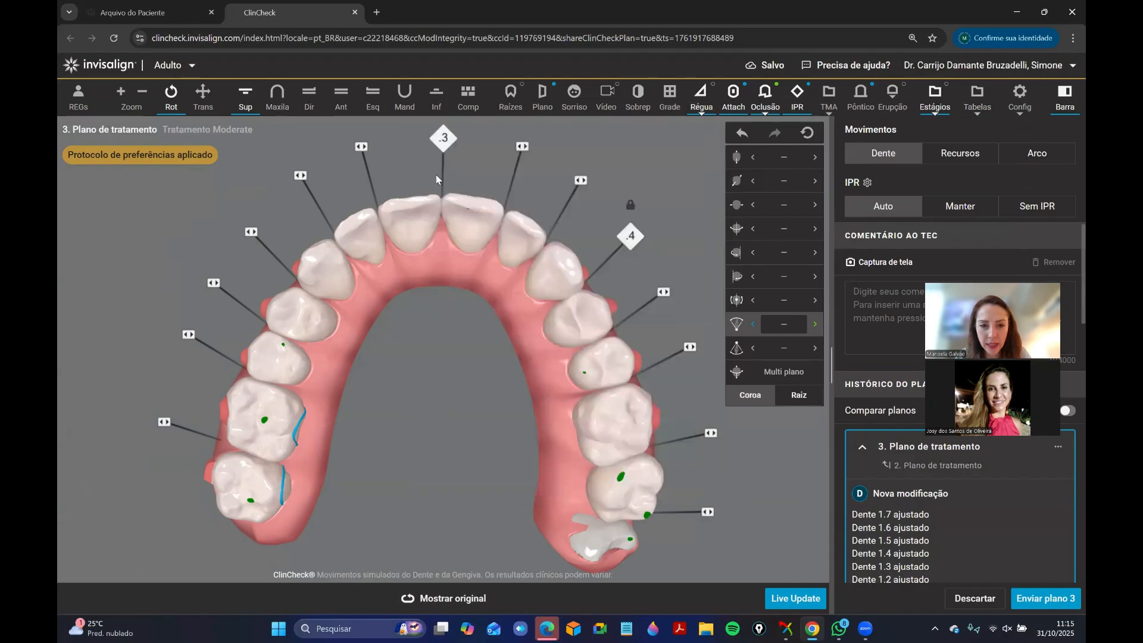
Remove the IPR between the upper central incisors, hide the occlusal contacts, and view the anterior bite from the front.
left_click_drag(449, 221, 426, 167)
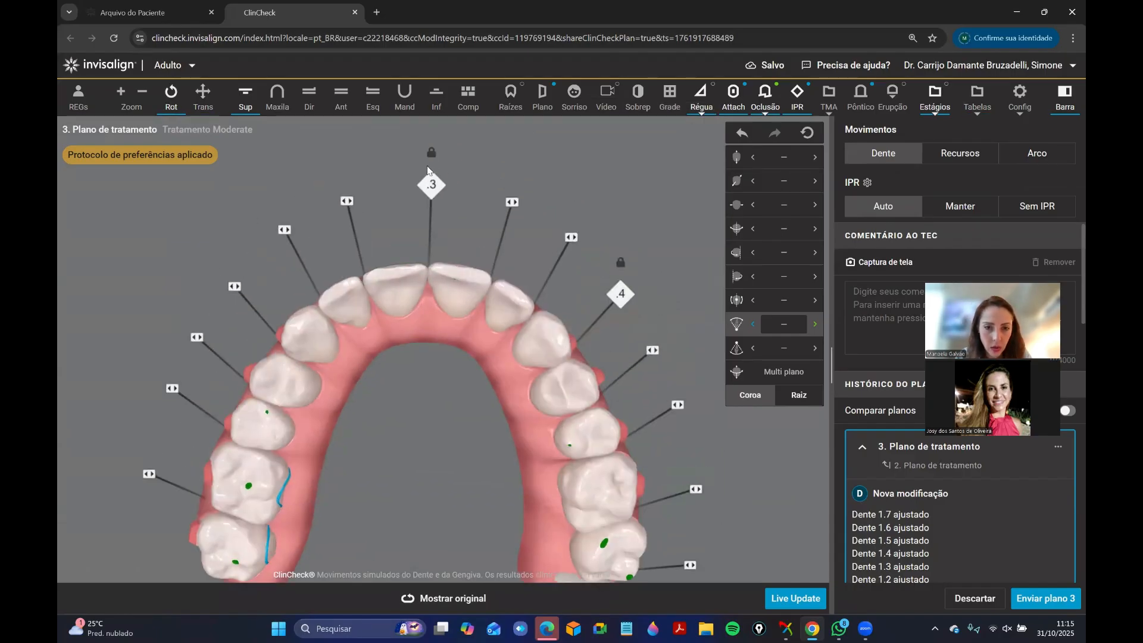
left_click(431, 185)
left_click(434, 219)
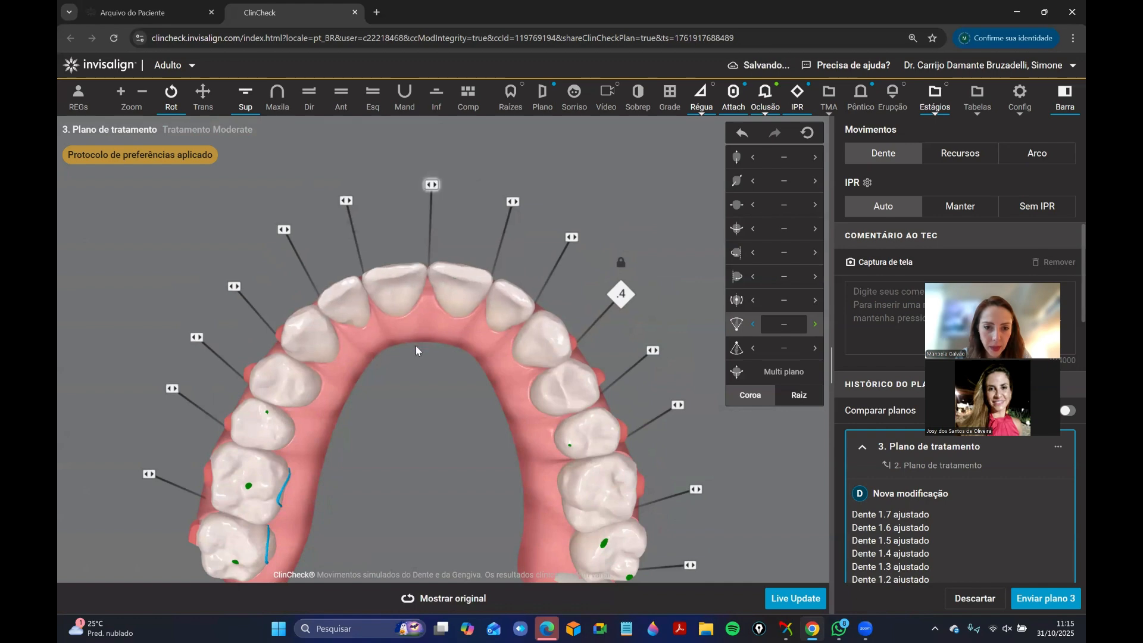
left_click_drag(416, 346, 425, 316)
key("t")
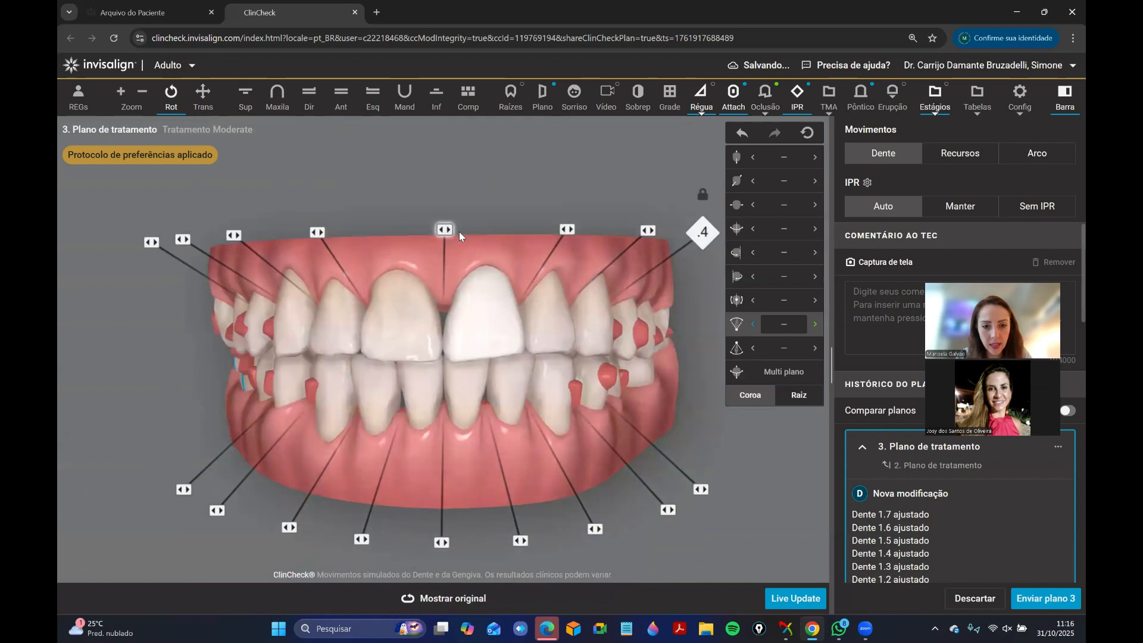
Compare the front bite with the original plan and remove the IPR between the upper left canine and first premolar.
left_click(453, 598)
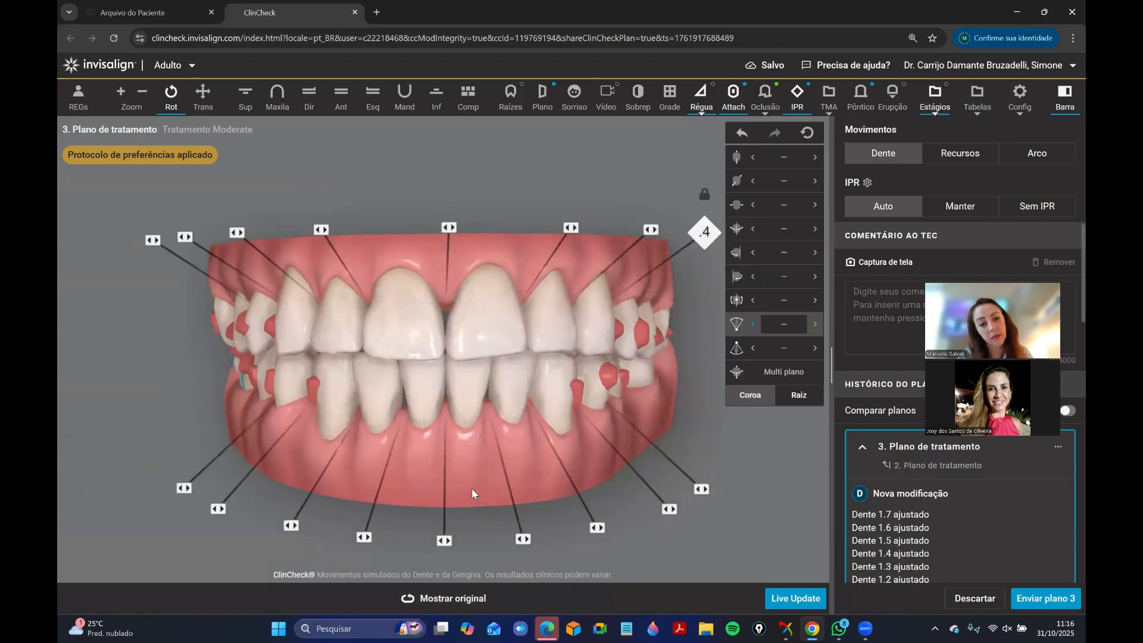
left_click_drag(472, 488, 401, 349)
right_click(405, 348)
left_click(420, 376)
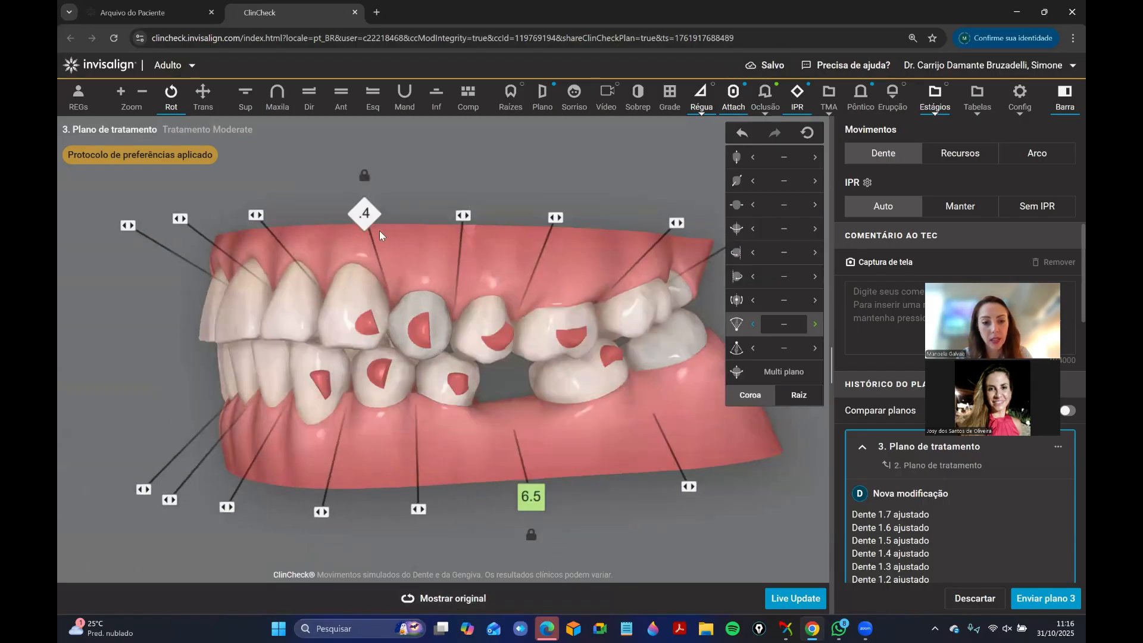
mouse_move(375, 219)
left_click(324, 214)
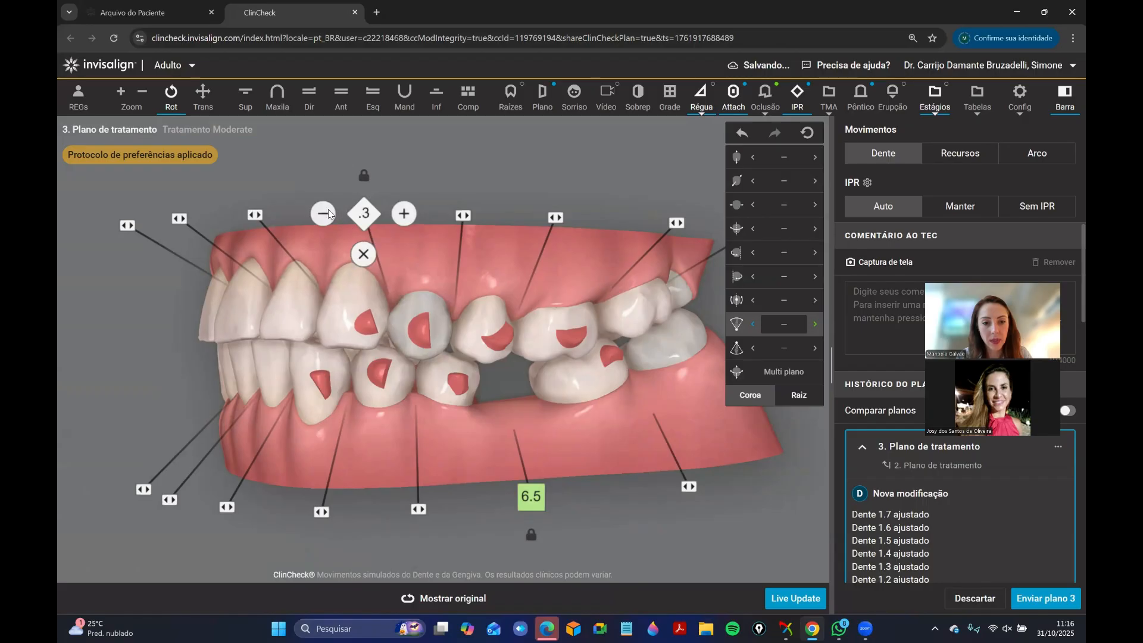
left_click(329, 214)
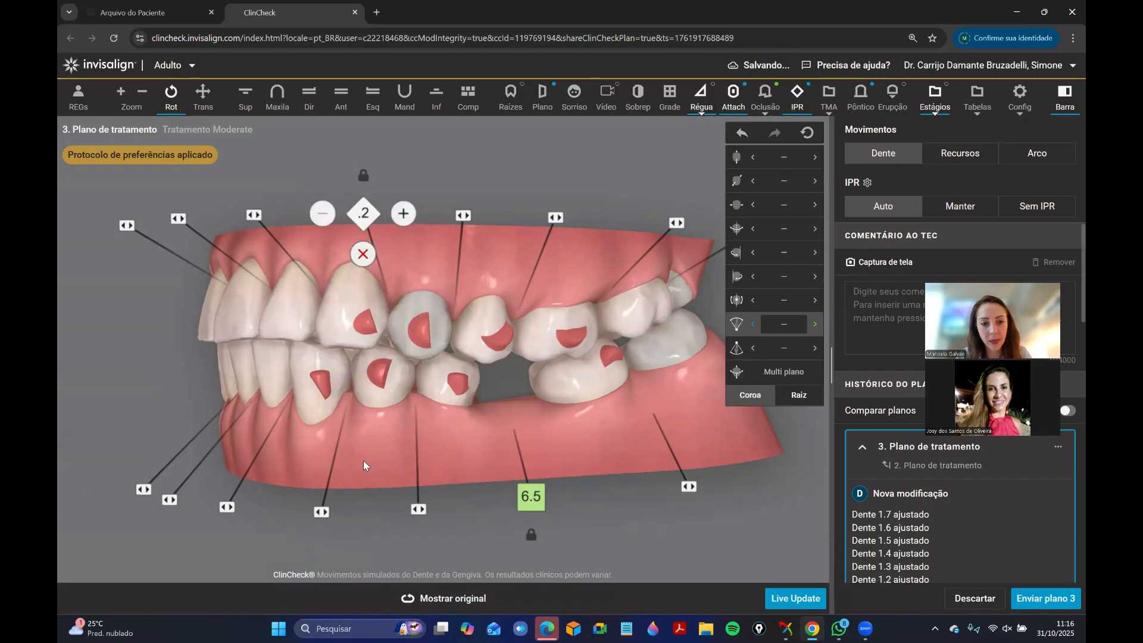
left_click(364, 258)
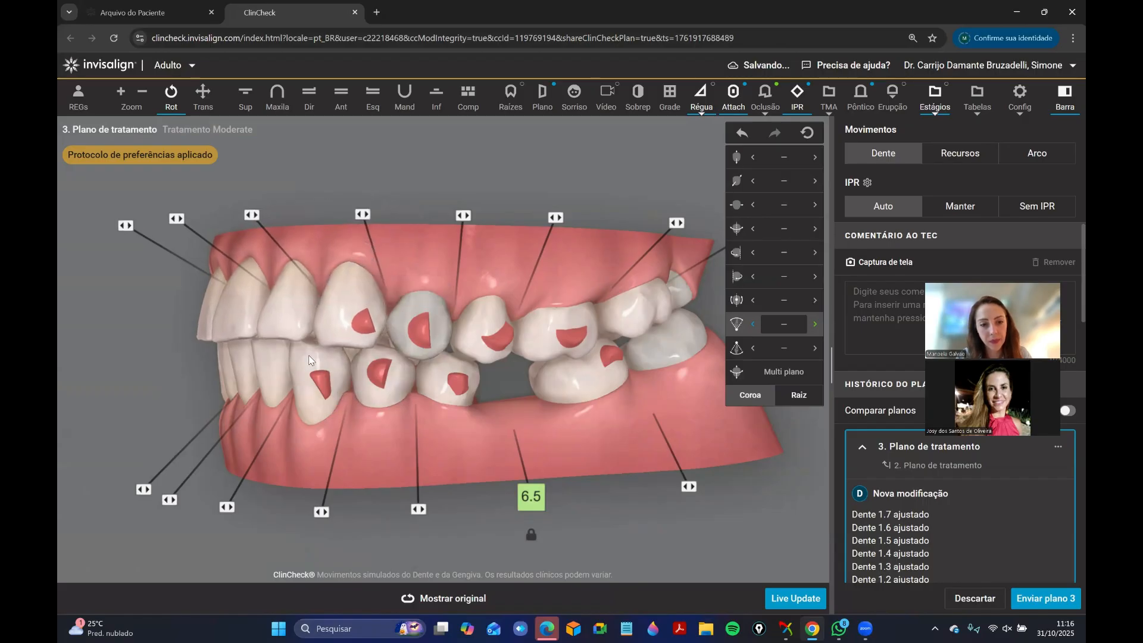
Examine the bite from the front and the left side to check the anterior and canine relationship.
mouse_move(274, 364)
left_mouse_down()
mouse_move(491, 338)
mouse_move(431, 356)
left_mouse_up()
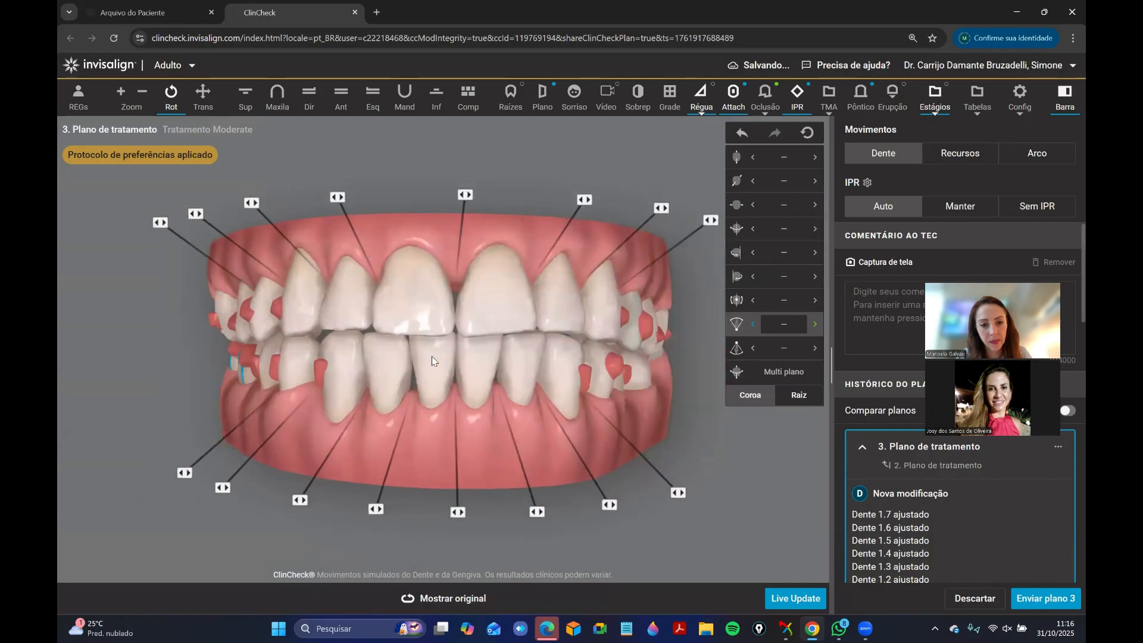
key("shift+o")
key("shift+o")
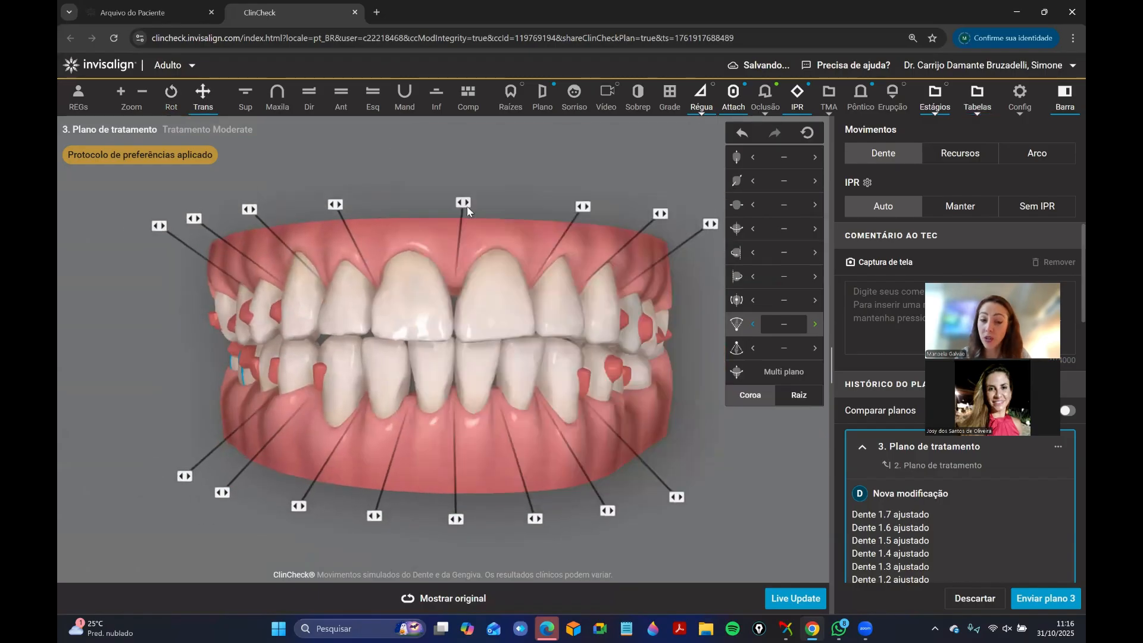
left_click_drag(335, 339, 244, 335)
right_click(445, 328)
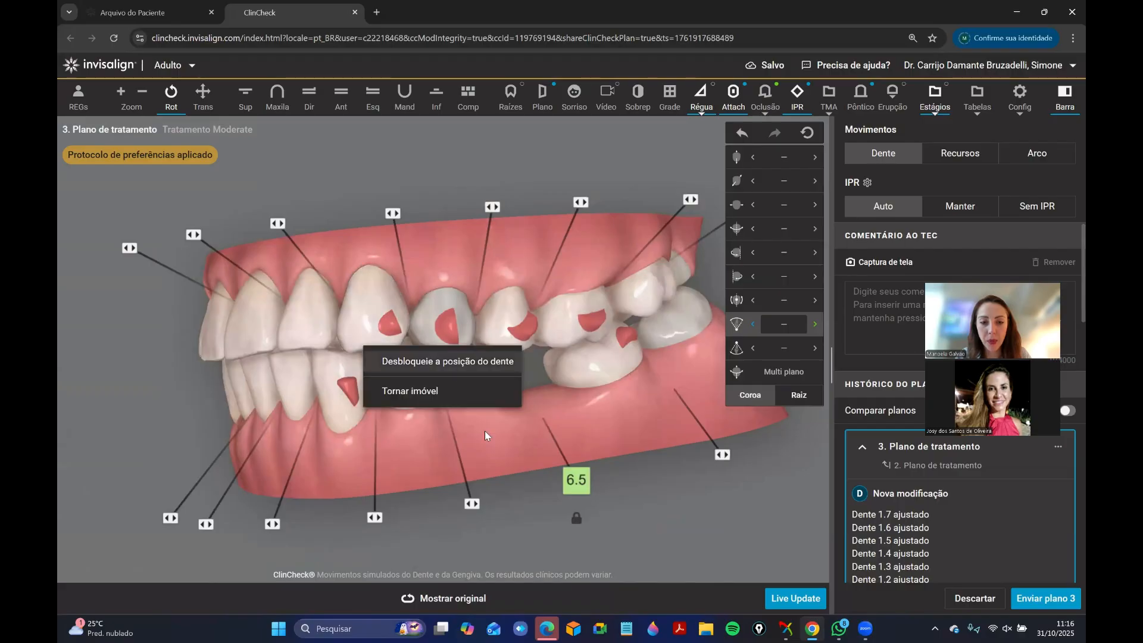
left_click_drag(488, 434, 697, 327)
Examine the incisor overlap in an enlarged radial cross-section at position 290, and return to the normal front view.
left_click(543, 113)
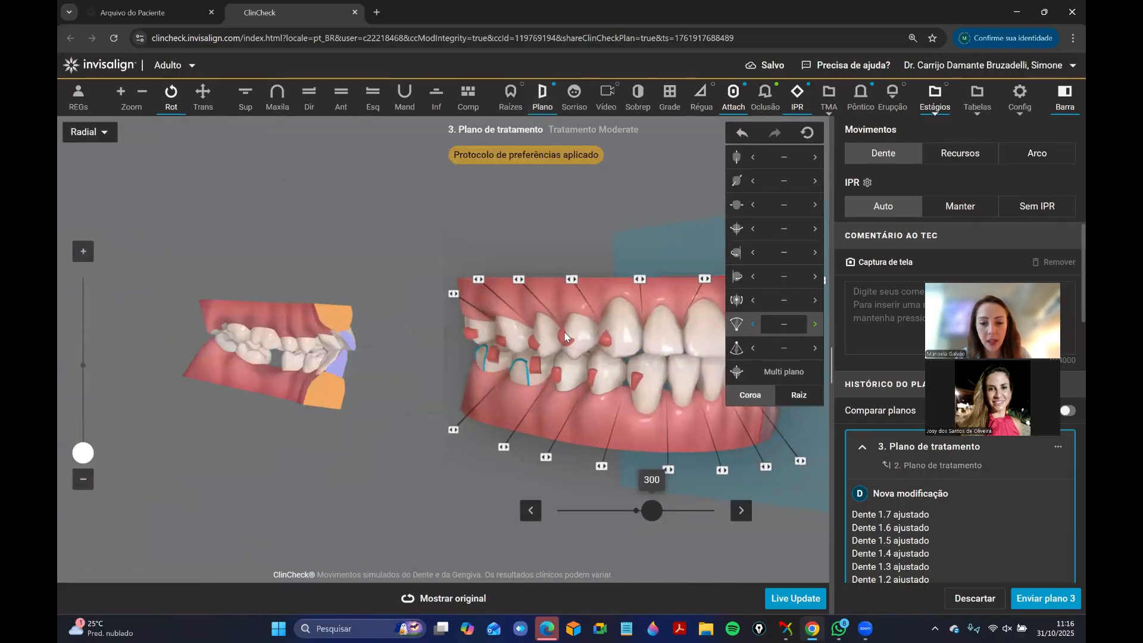
left_click_drag(321, 347, 278, 355)
left_click(83, 252)
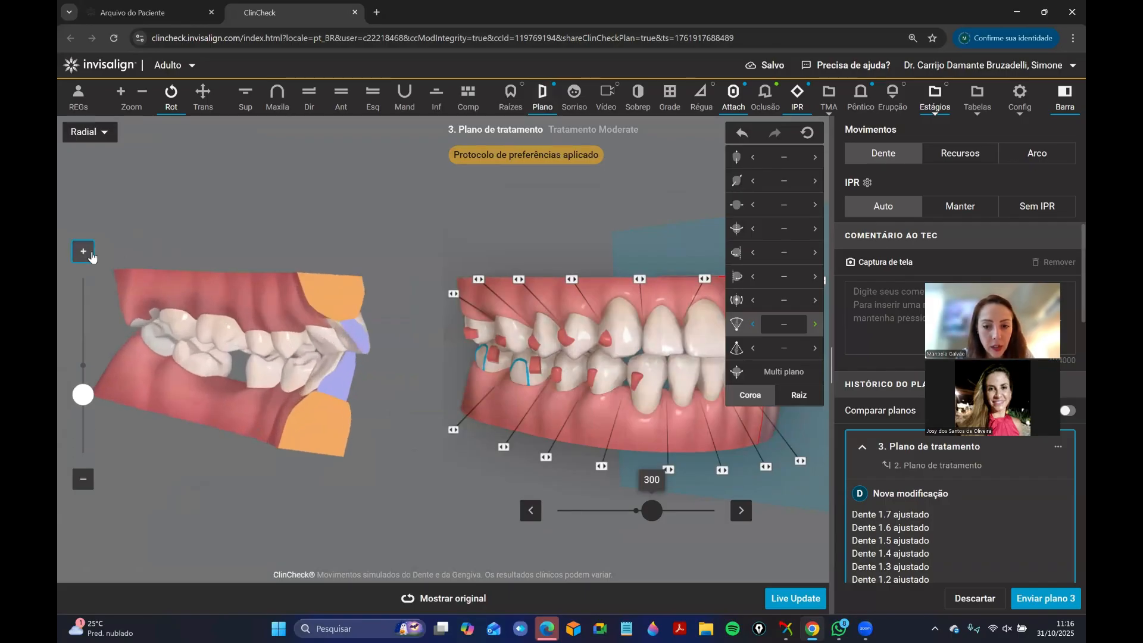
left_click(631, 518)
mouse_move(631, 518)
left_mouse_down()
mouse_move(660, 517)
mouse_move(649, 517)
left_mouse_up()
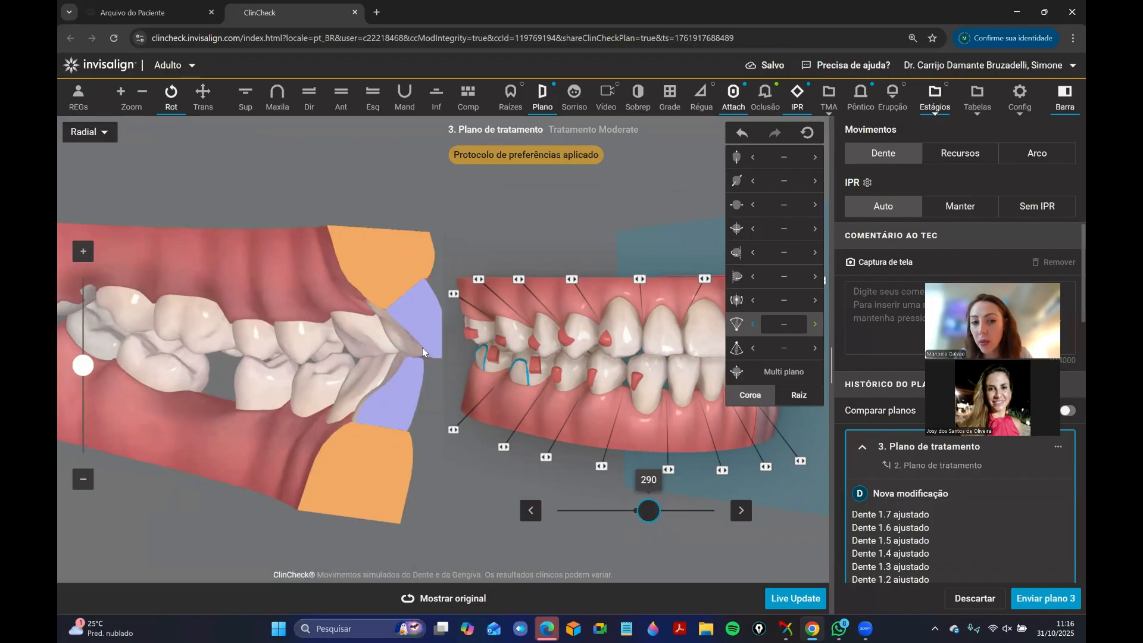
left_click(534, 105)
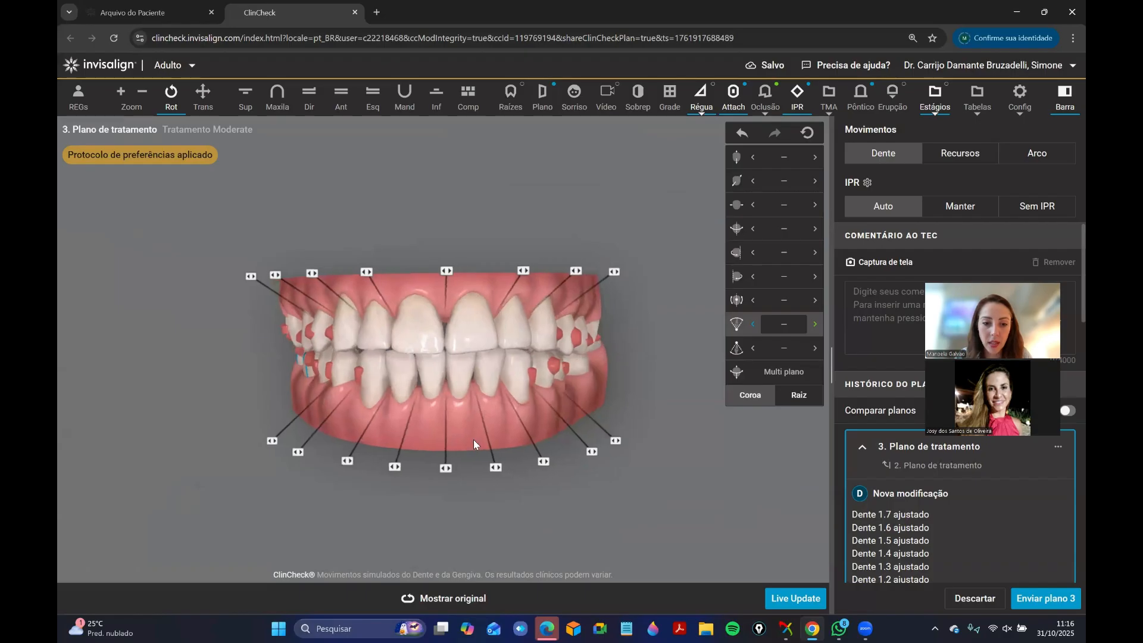
Isolate the lower arch with superimposition, intrude the lower canines and incisors together, and check both arches from the front without superimposition.
left_click(436, 99)
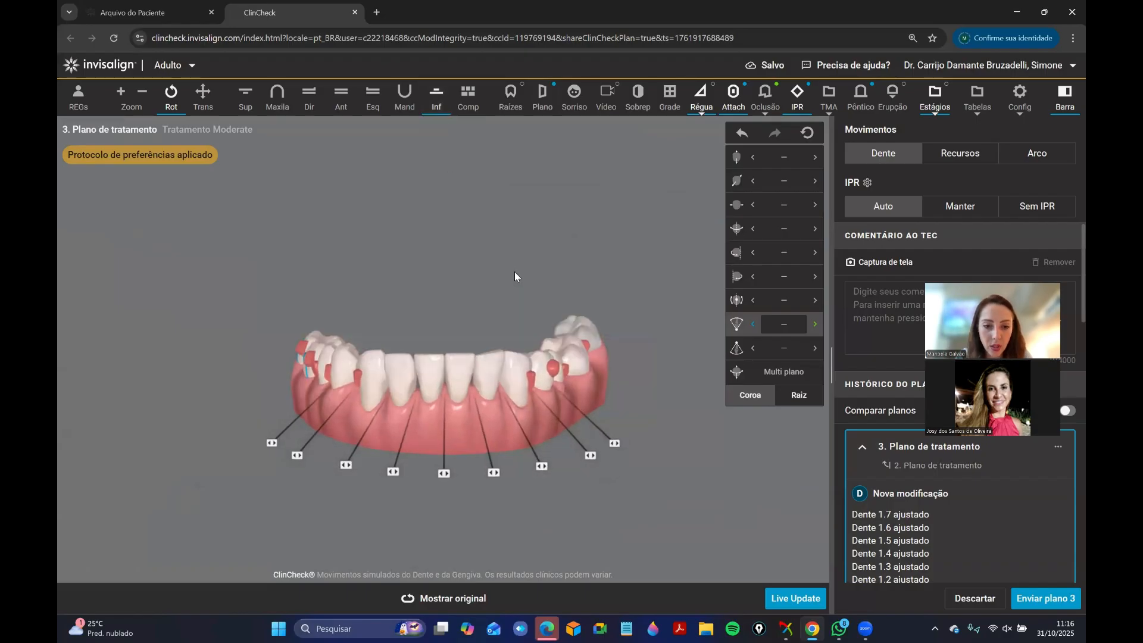
left_click_drag(444, 289, 438, 287)
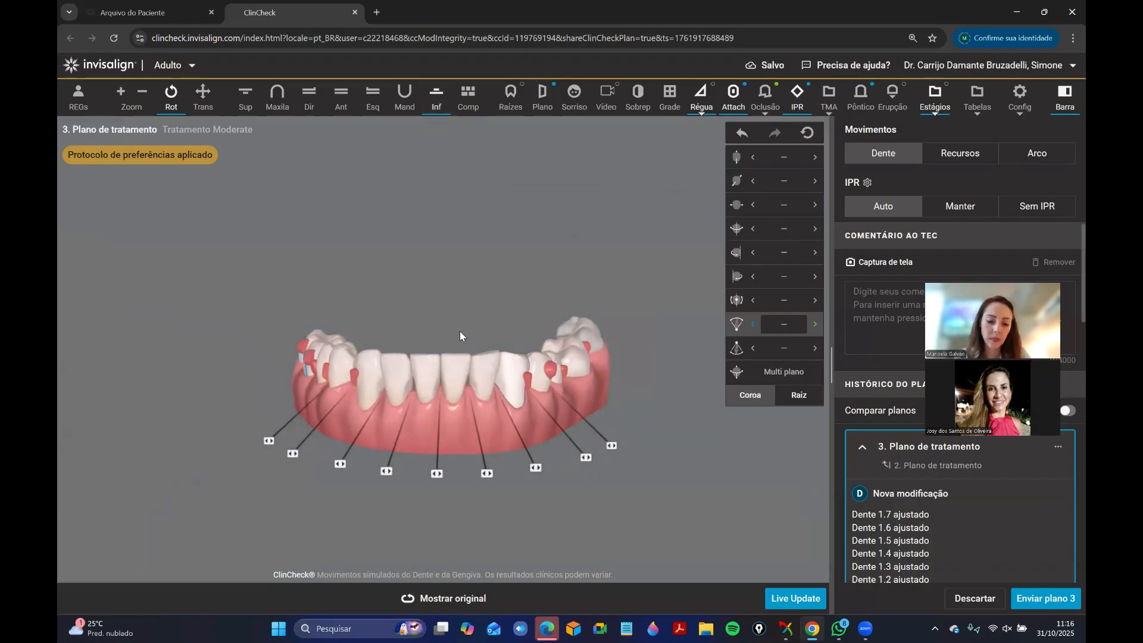
left_click(438, 606)
key("s")
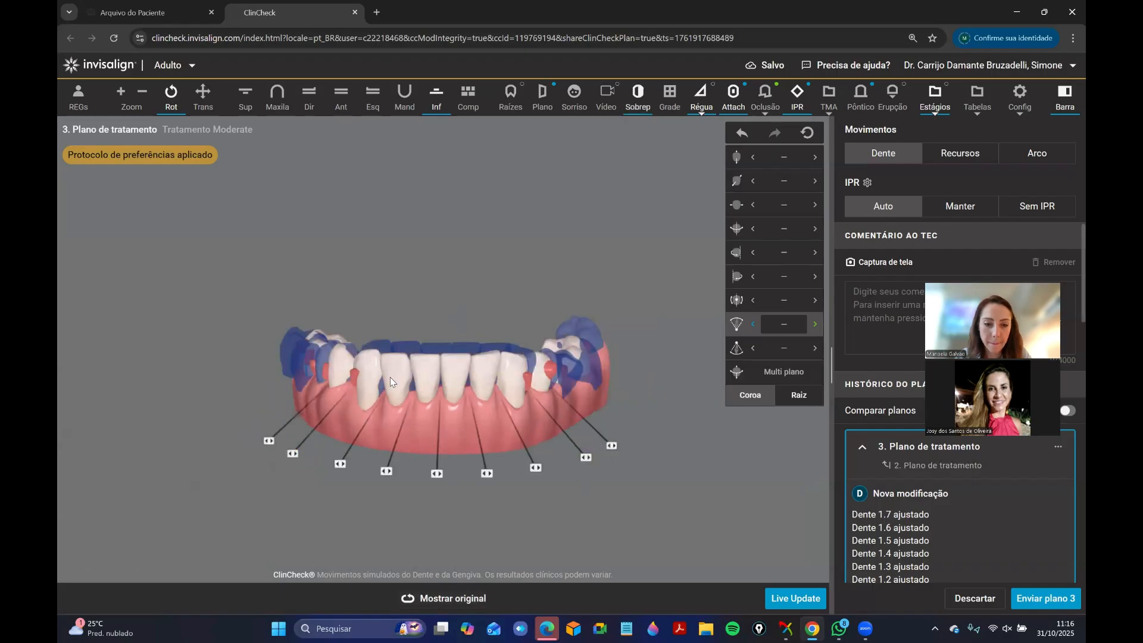
left_click(510, 394, "shift")
left_click(815, 159)
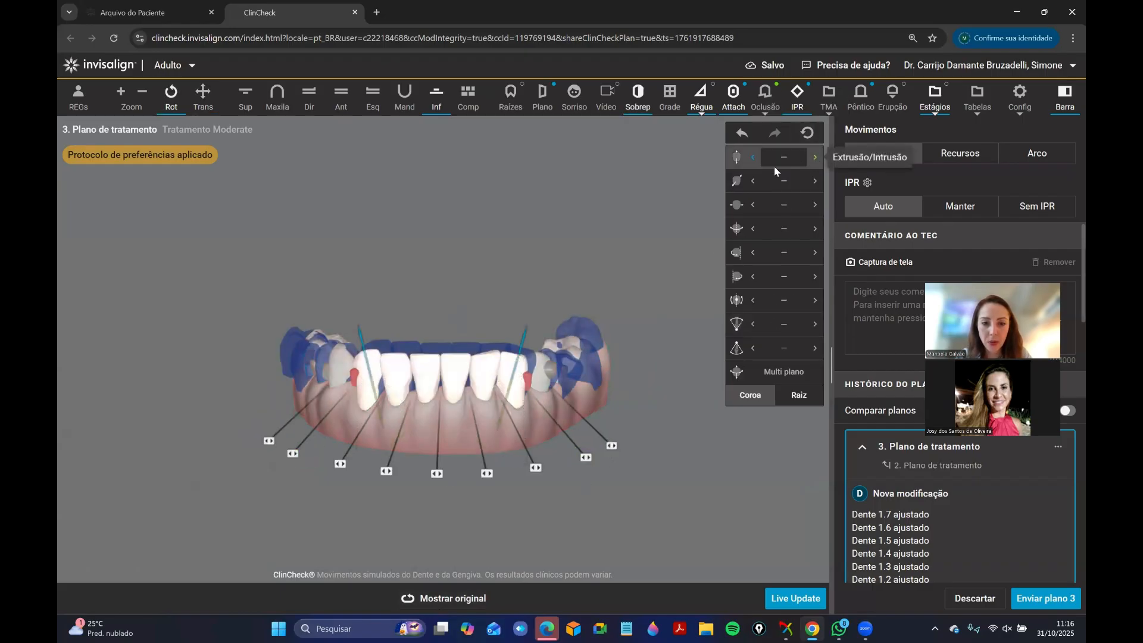
left_click(341, 96)
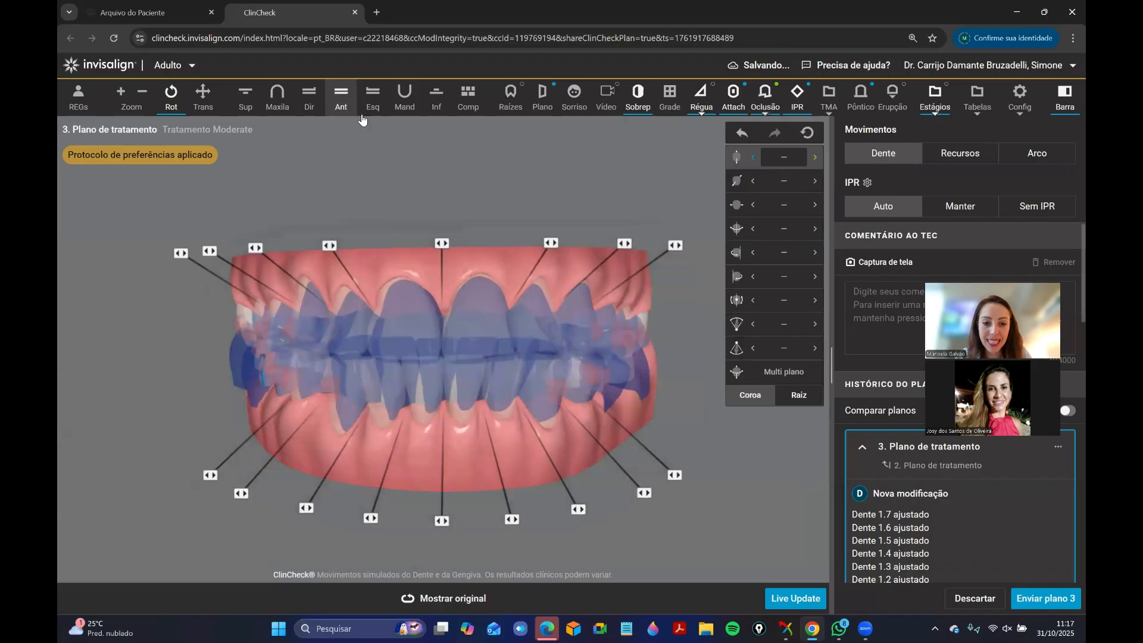
key("s")
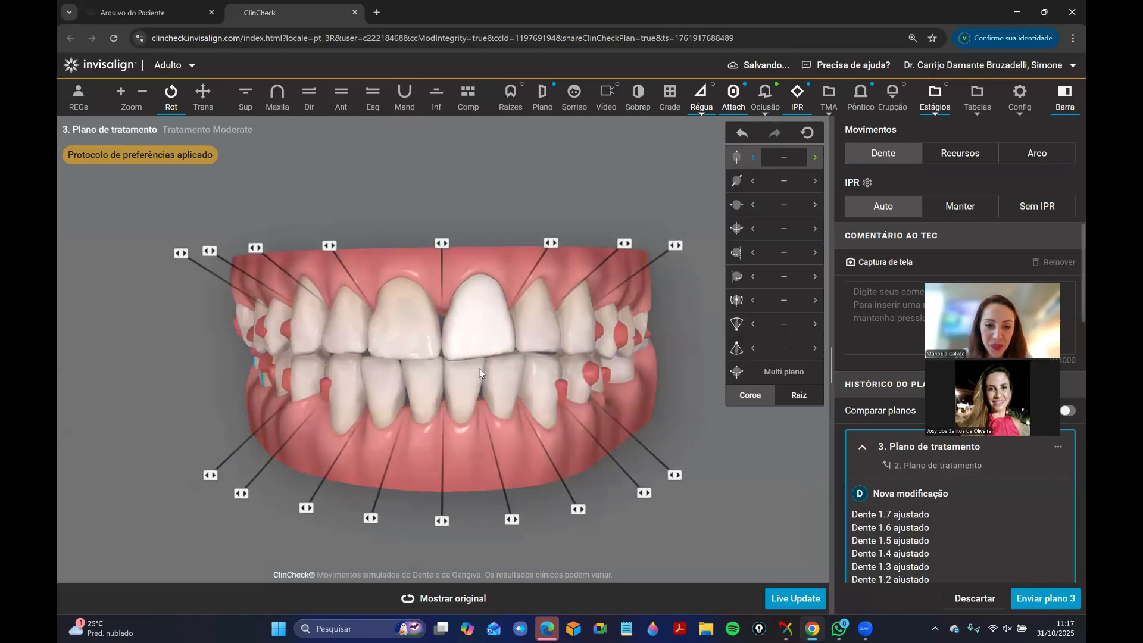
left_click(468, 374)
left_click_drag(459, 444, 487, 297)
left_click(341, 95)
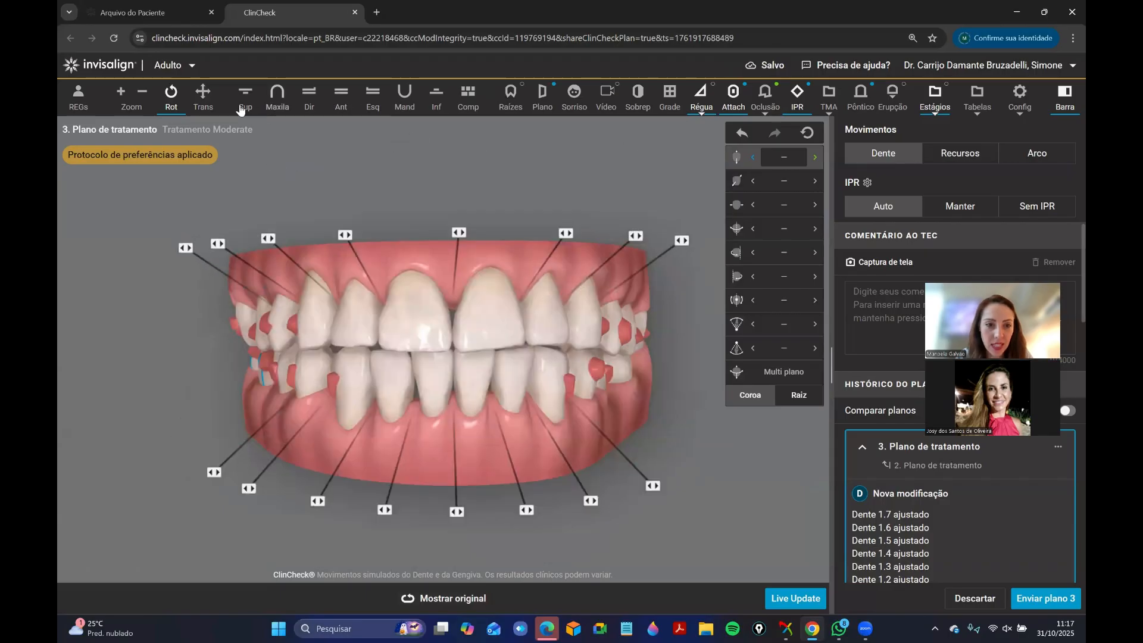
Show the upper arch alone with the grid and set the upper left canine's extrusion to 0.3 mm.
left_click(242, 105)
key("s")
key("s")
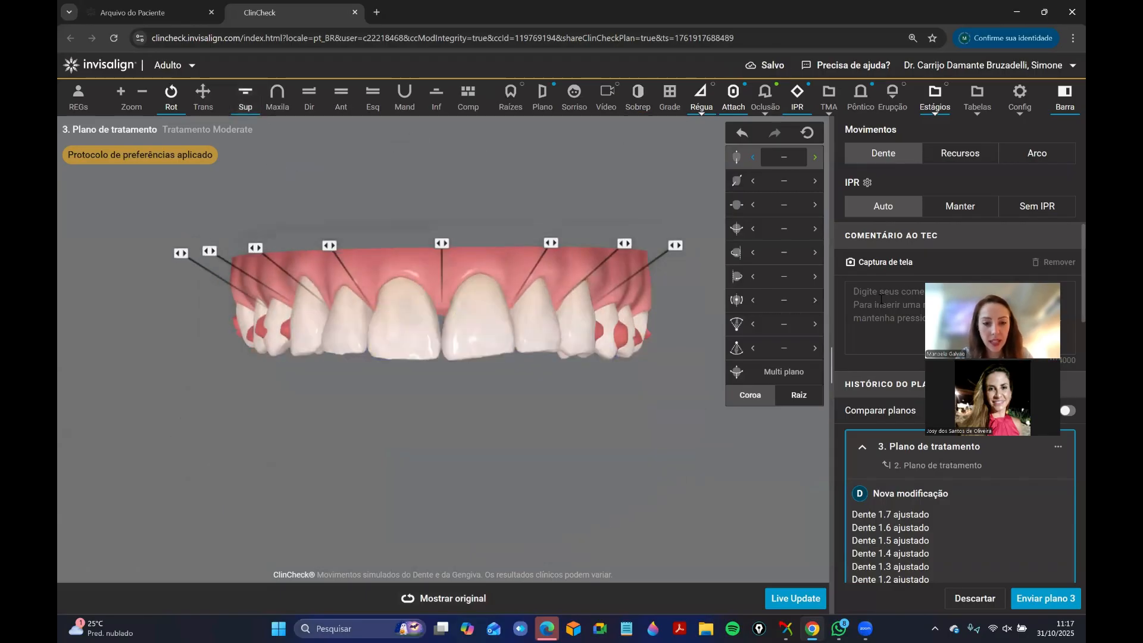
key("g")
right_click_drag(449, 272, 446, 275)
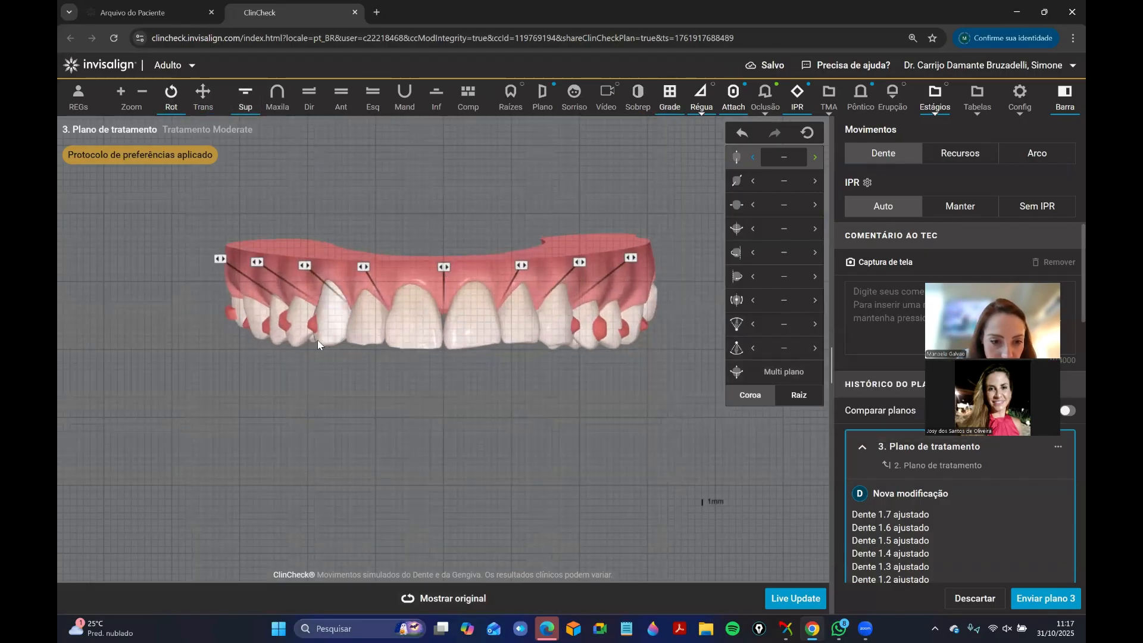
left_click(332, 311)
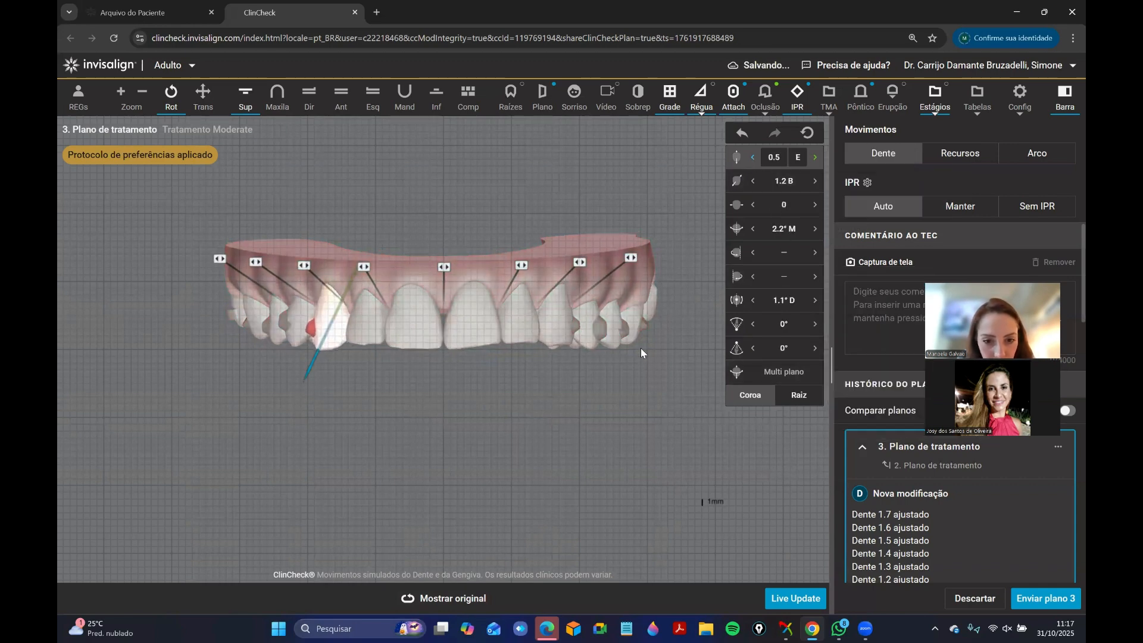
left_click(484, 434)
left_click(551, 333)
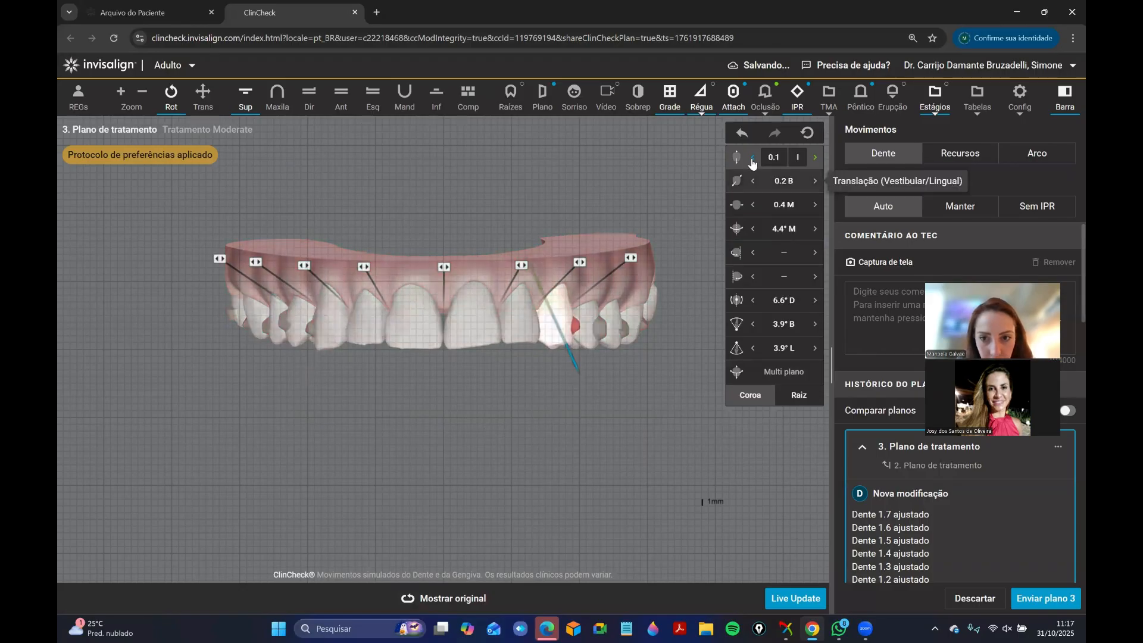
left_click(403, 209)
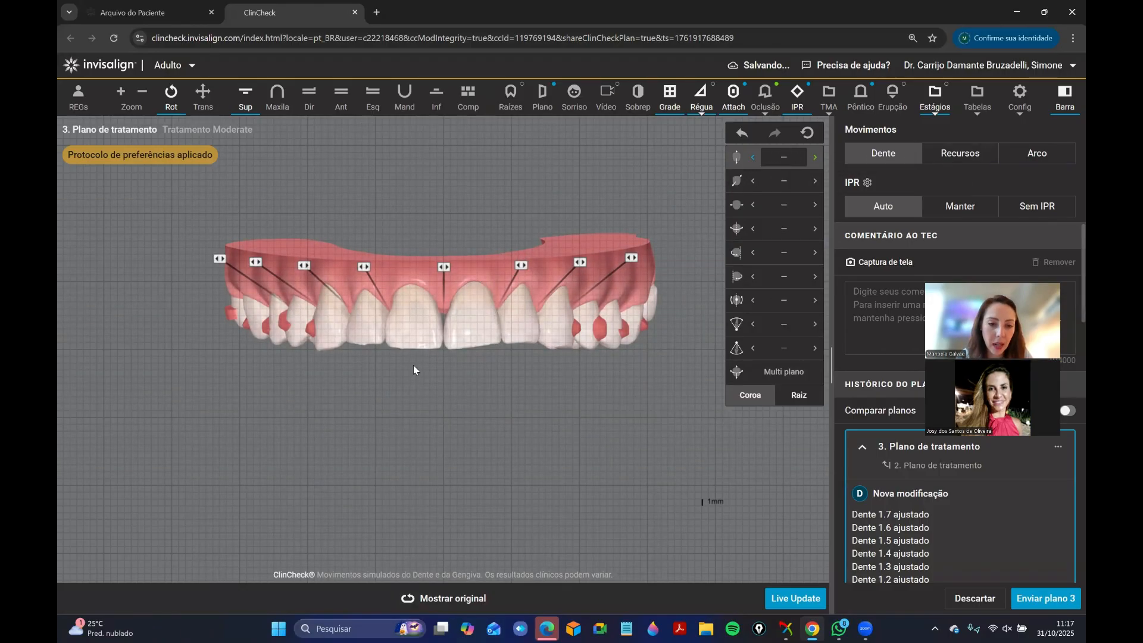
Raise the upper right canine's buccal root torque to 2.0°, undo the last increment, and view the arches from the front.
left_click(338, 326)
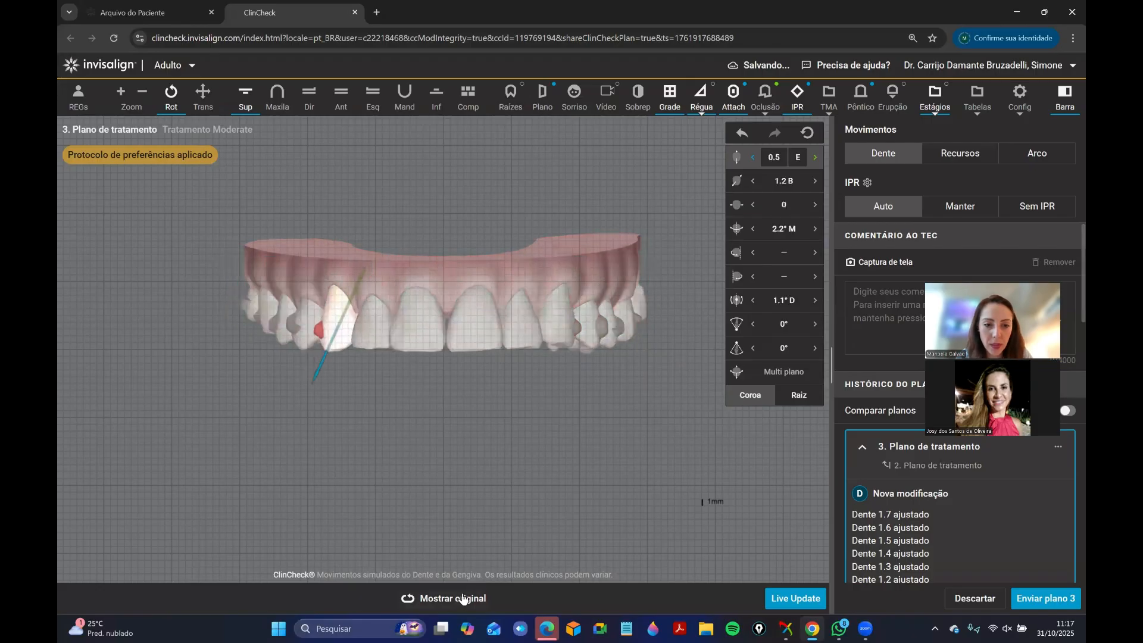
left_click(755, 326)
left_click(742, 133)
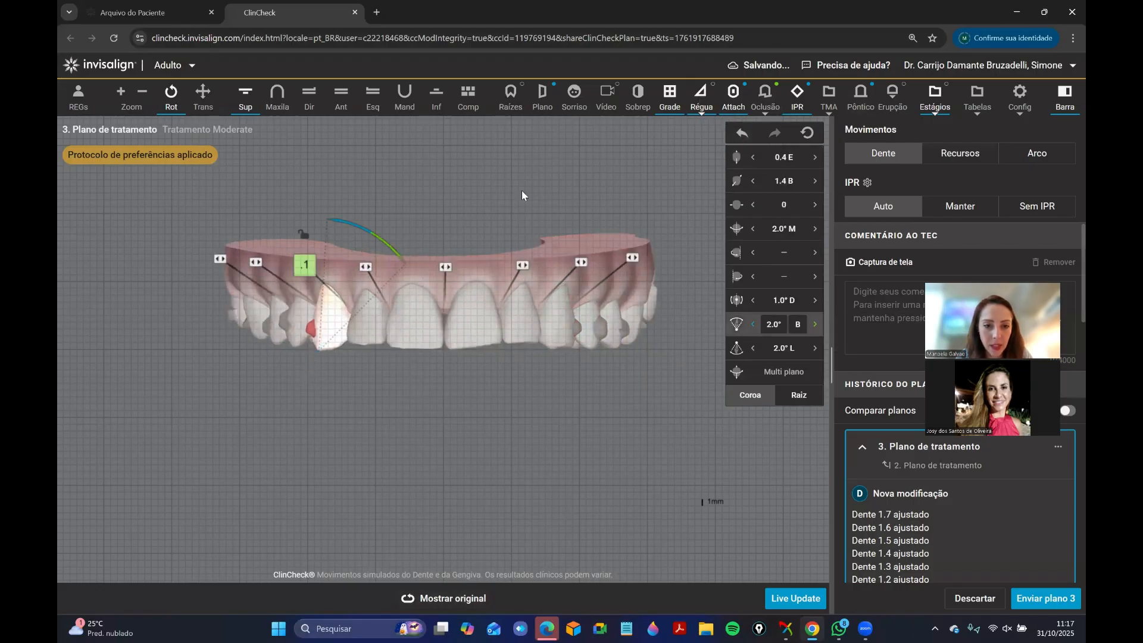
left_click(576, 313)
left_click_drag(398, 347, 549, 320)
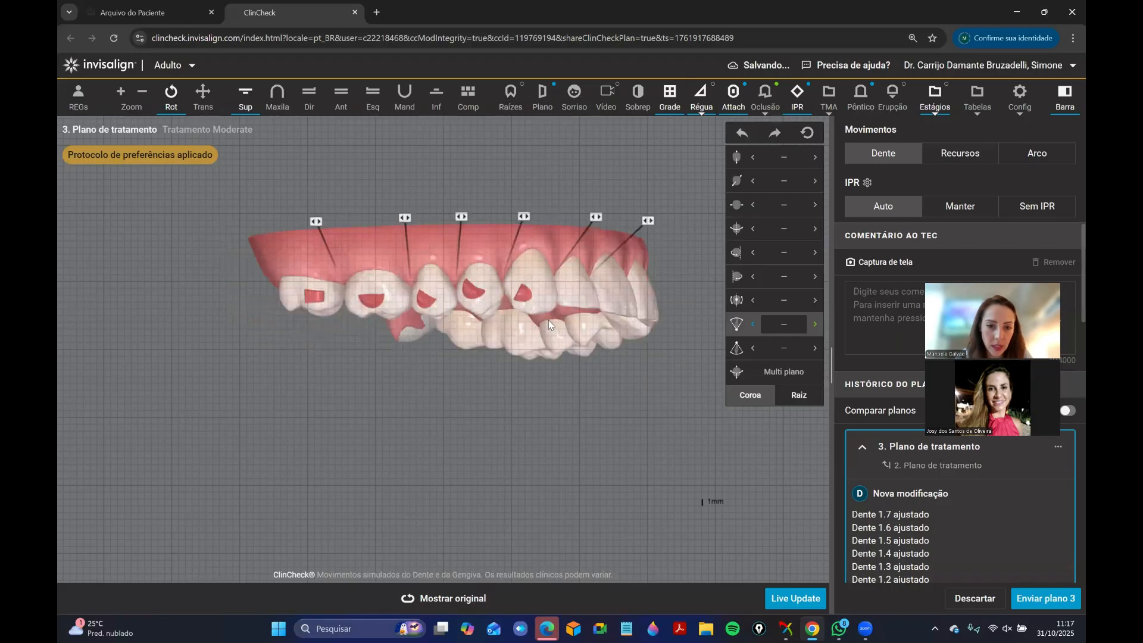
left_click(342, 95)
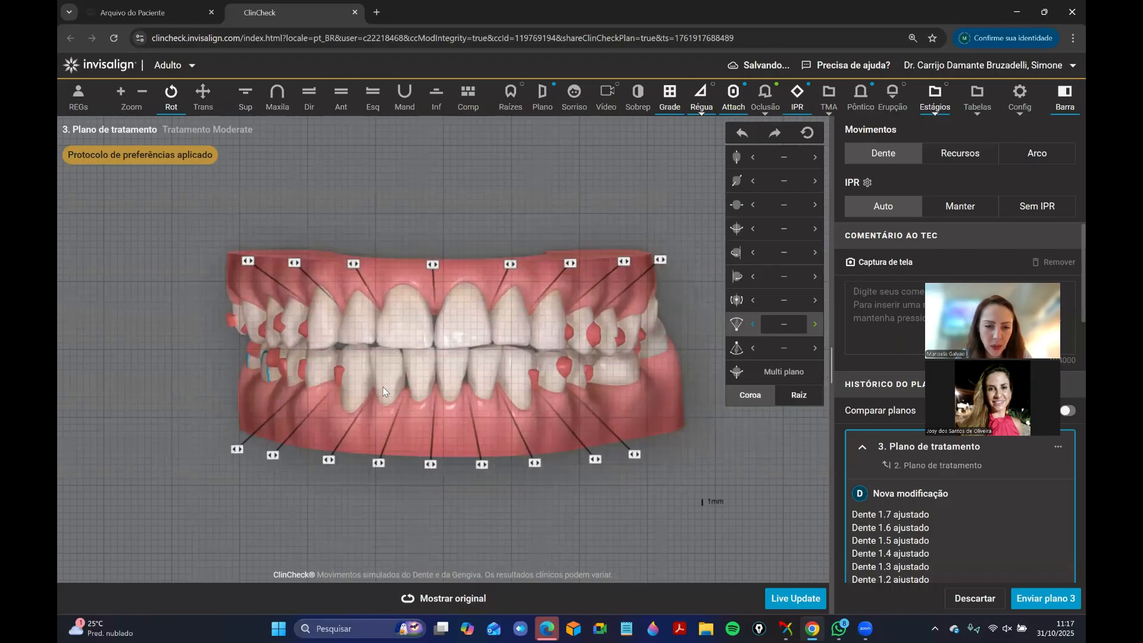
Try a 3.0° lingual crown torque on the upper right canine, step it back, and check the upper left canine's values.
left_click(320, 331)
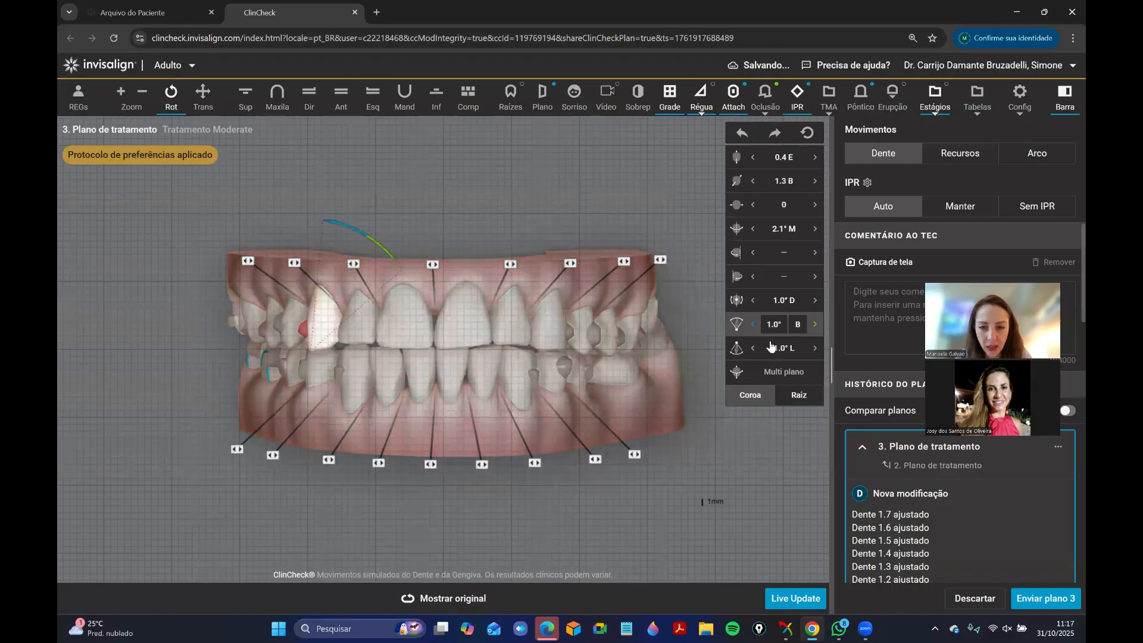
left_click(814, 350)
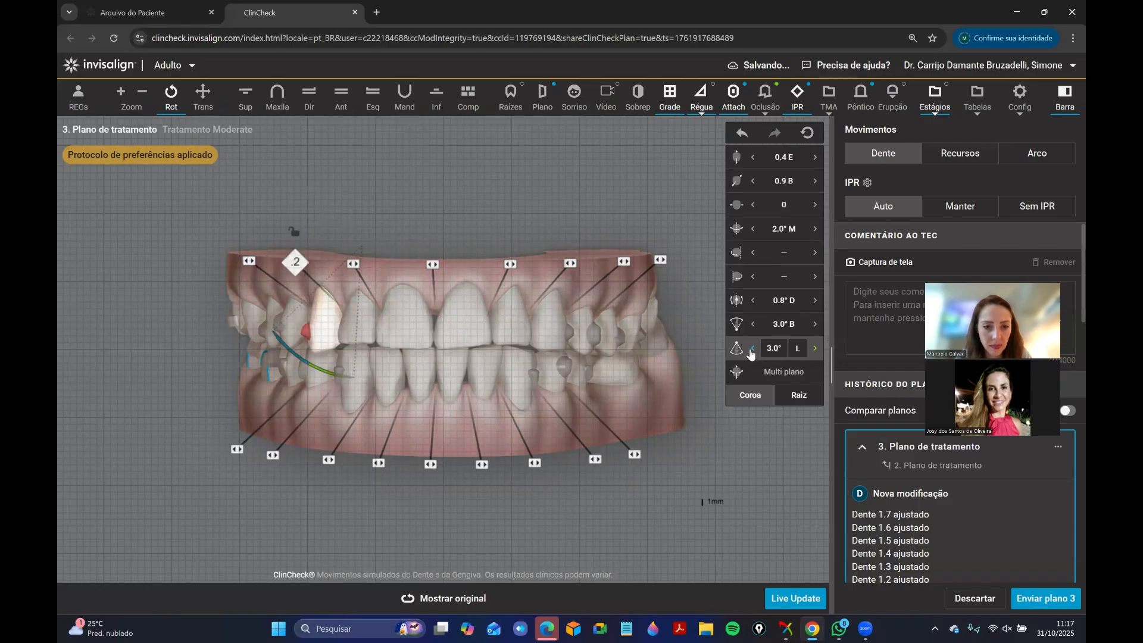
left_click(750, 350)
left_click(554, 336)
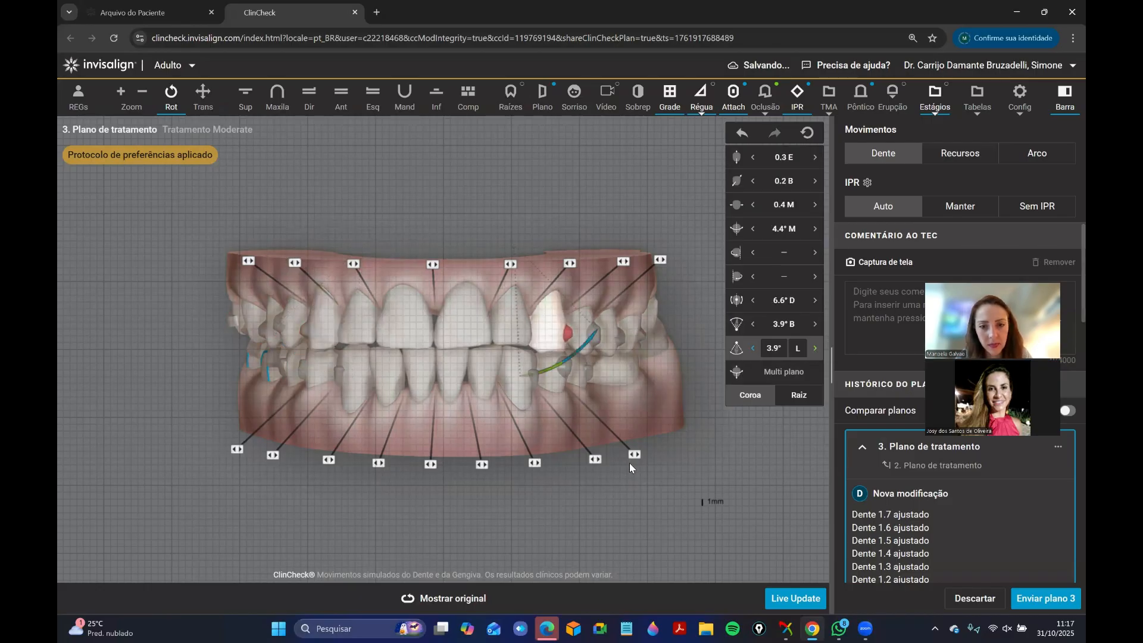
left_click(469, 438)
left_click_drag(456, 406, 464, 405)
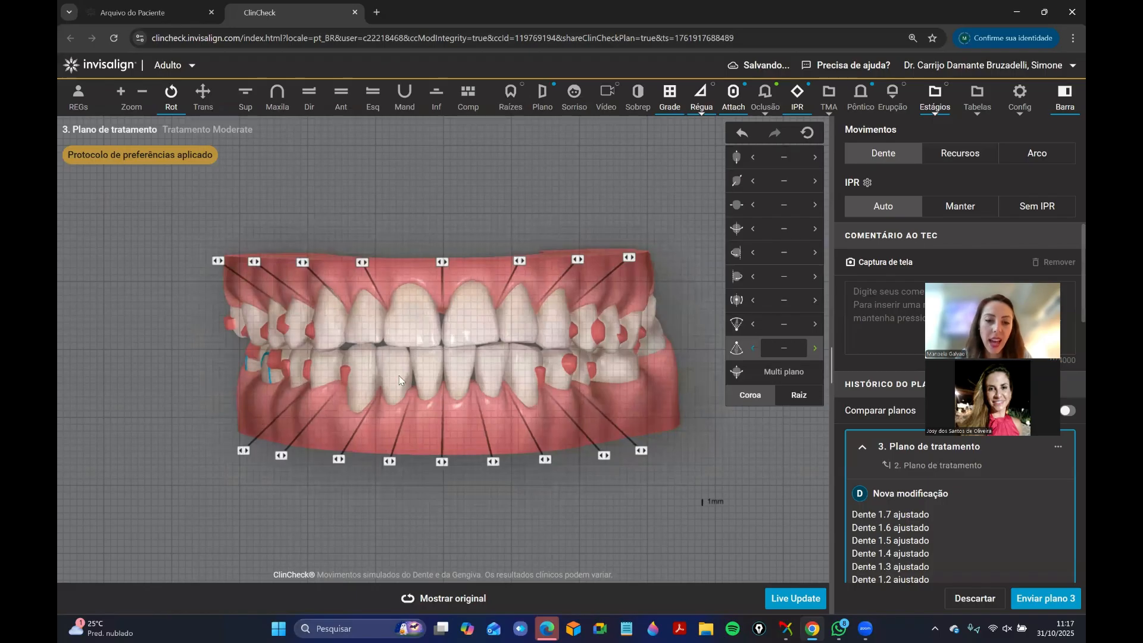
Set the upper right canine's crown torque to 4.0° lingual, adjust its root torque, and compare the bite with the original plan.
left_click_drag(399, 380, 380, 352)
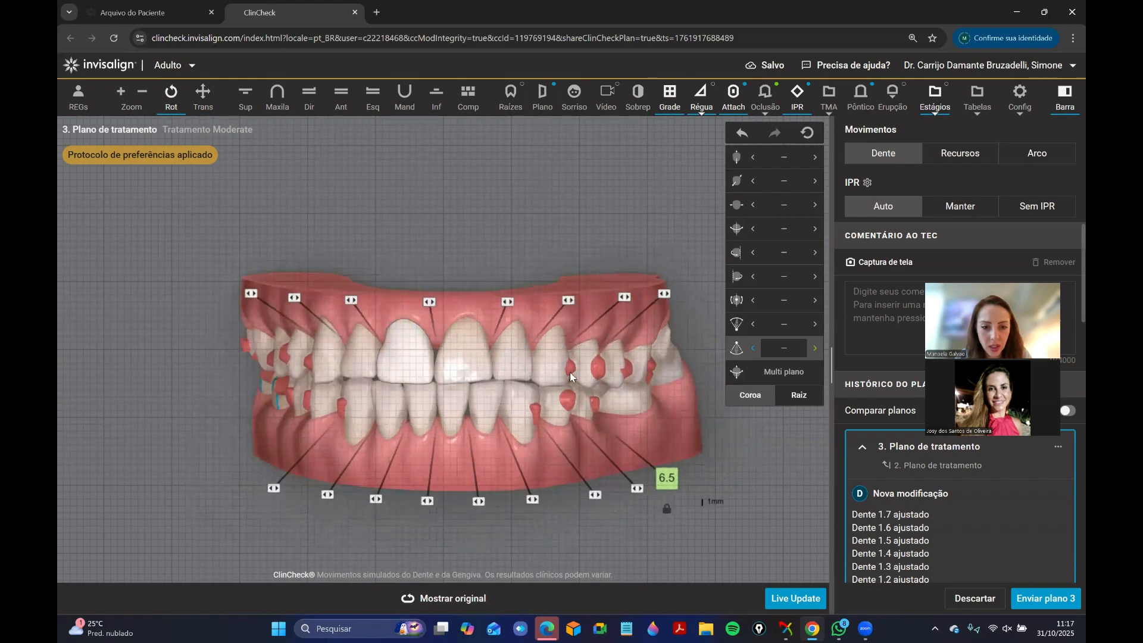
left_click(328, 352)
left_click(815, 349)
left_click(752, 324)
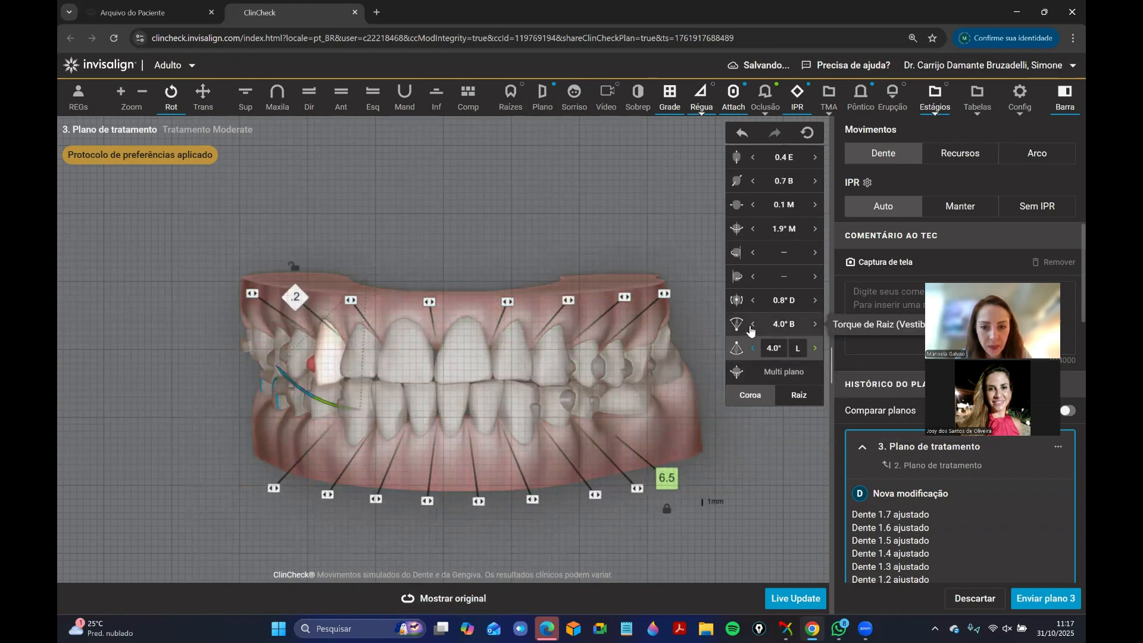
left_click(399, 475)
left_click_drag(496, 400, 510, 401)
left_click(463, 597)
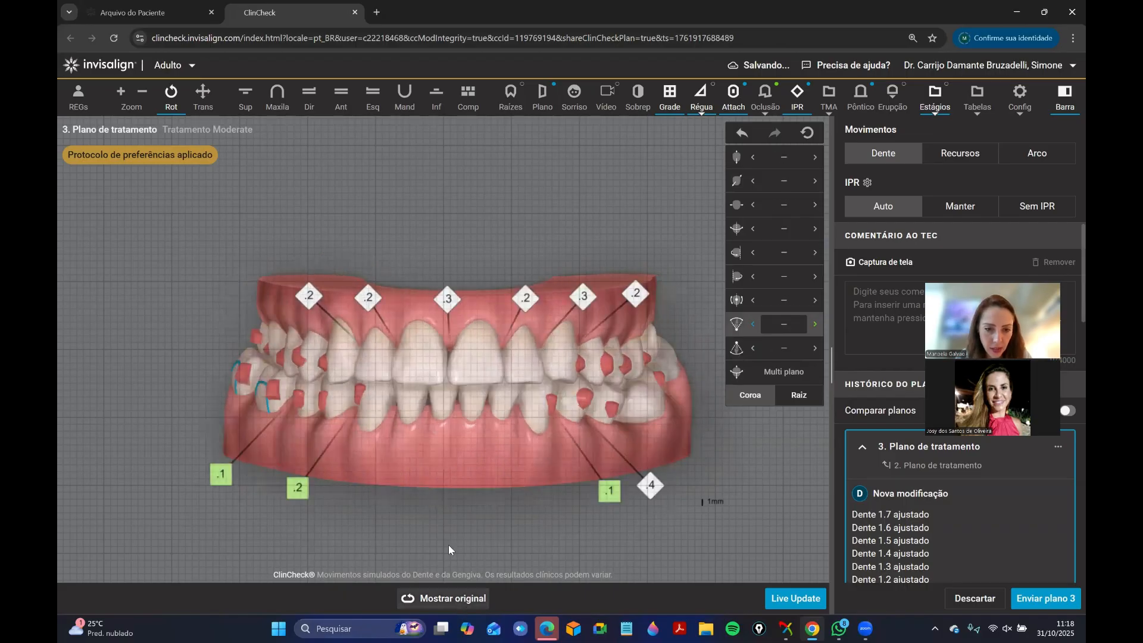
Set the upper left canine's crown torque to 5.8° lingual and compare the front view with the original plan.
left_click(546, 379)
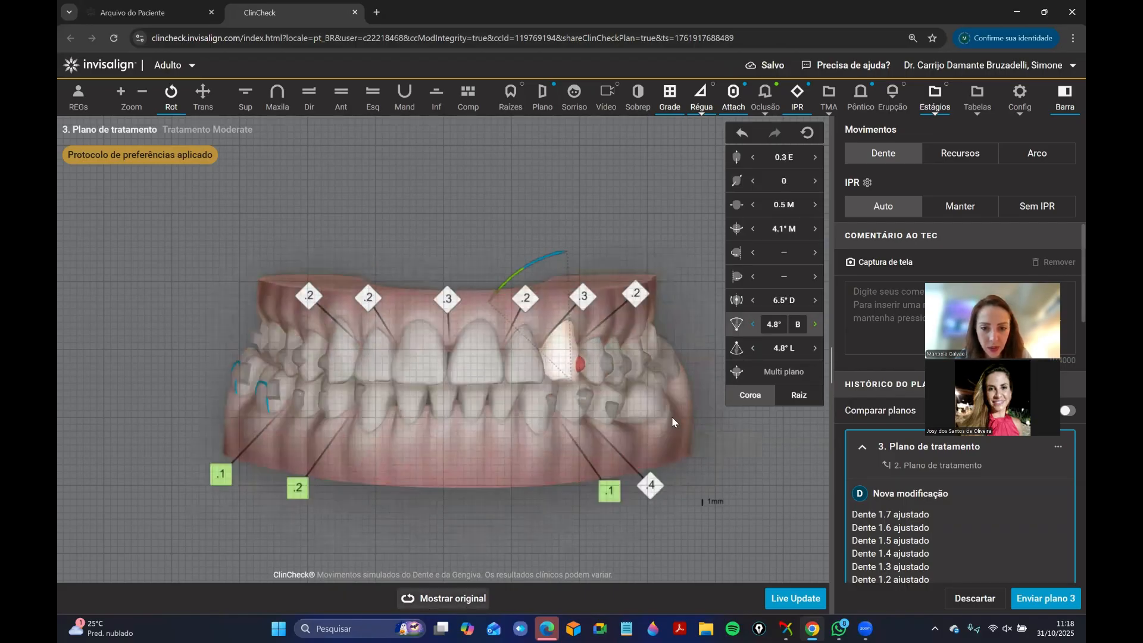
left_click(816, 348)
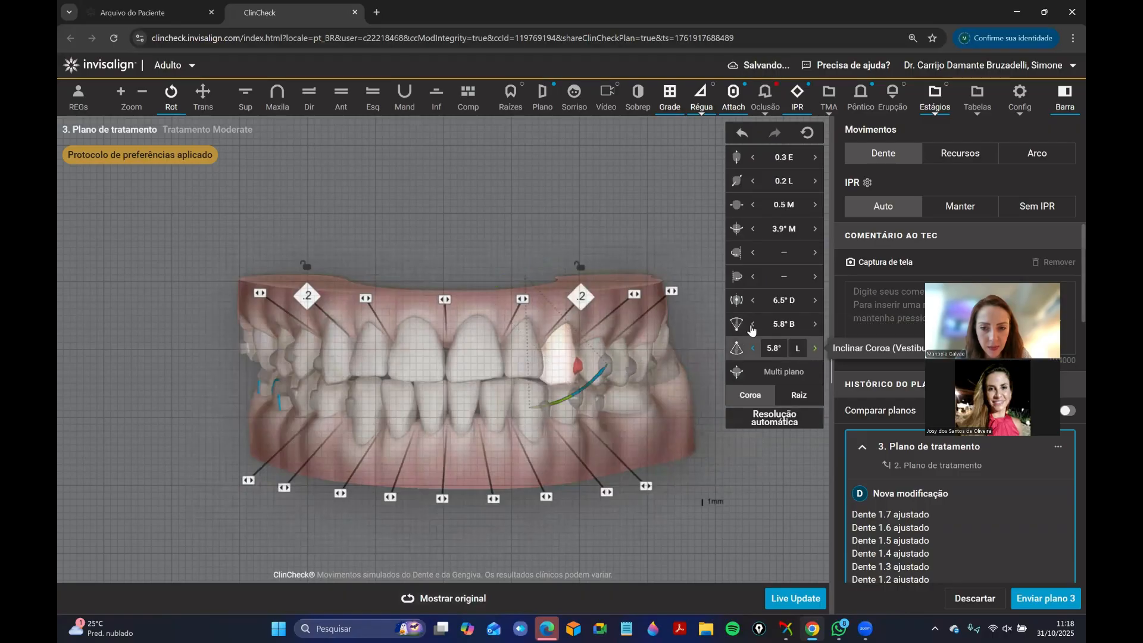
left_click(494, 499)
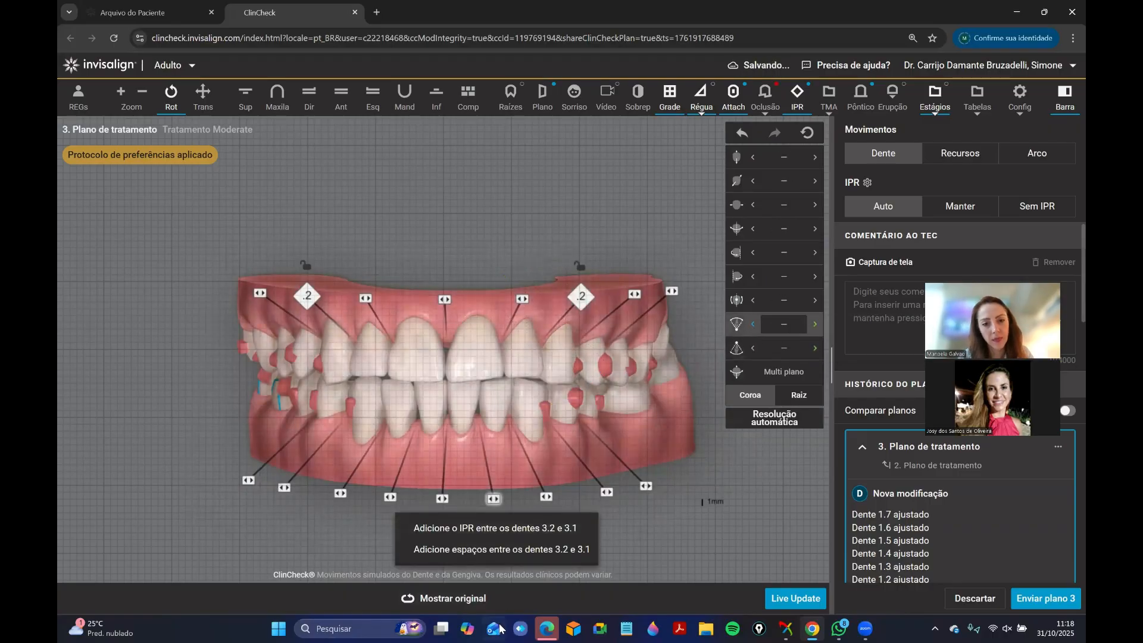
left_click(461, 604)
left_click(423, 286)
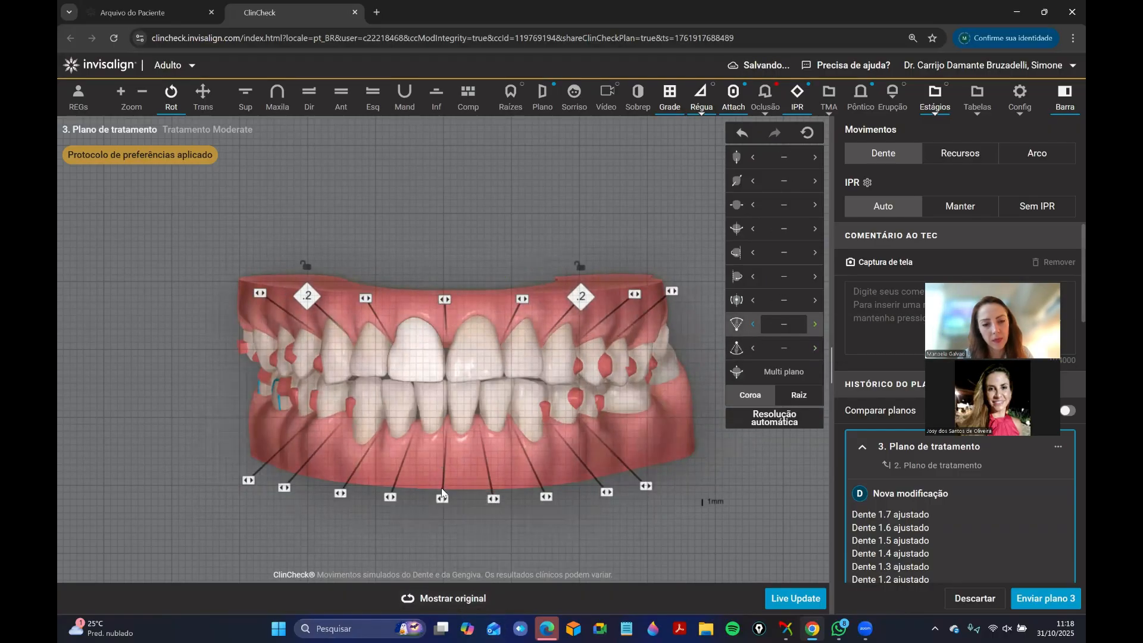
left_click(446, 604)
Clear the 0.2 mm IPR between the upper right canine and lateral incisor.
left_click_drag(464, 381, 514, 322)
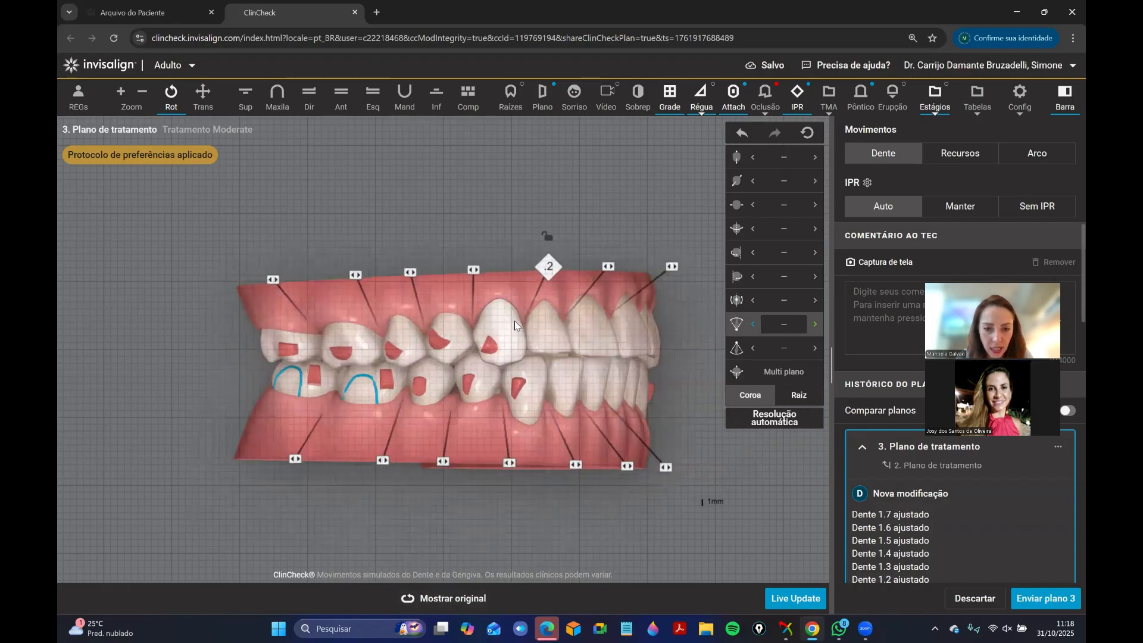
right_click(514, 325)
left_click(521, 350)
right_click(494, 347)
left_click(502, 373)
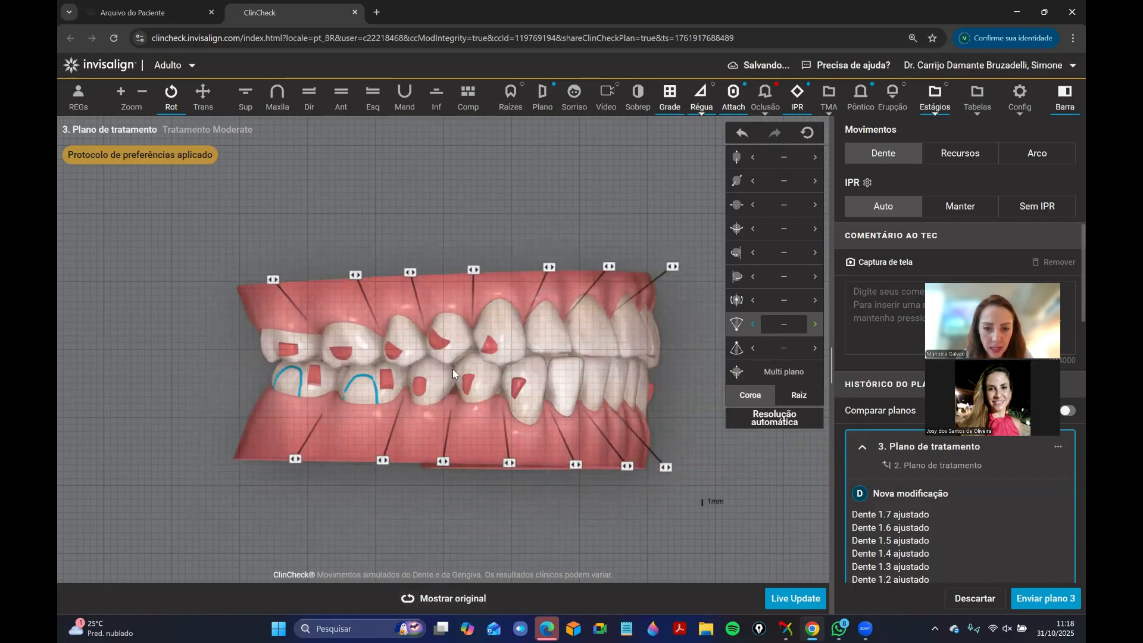
Clear the 0.2 mm IPR between the upper left canine and lateral incisor.
left_click_drag(523, 411, 441, 447)
right_click(463, 372)
left_click(467, 408)
left_click(410, 294)
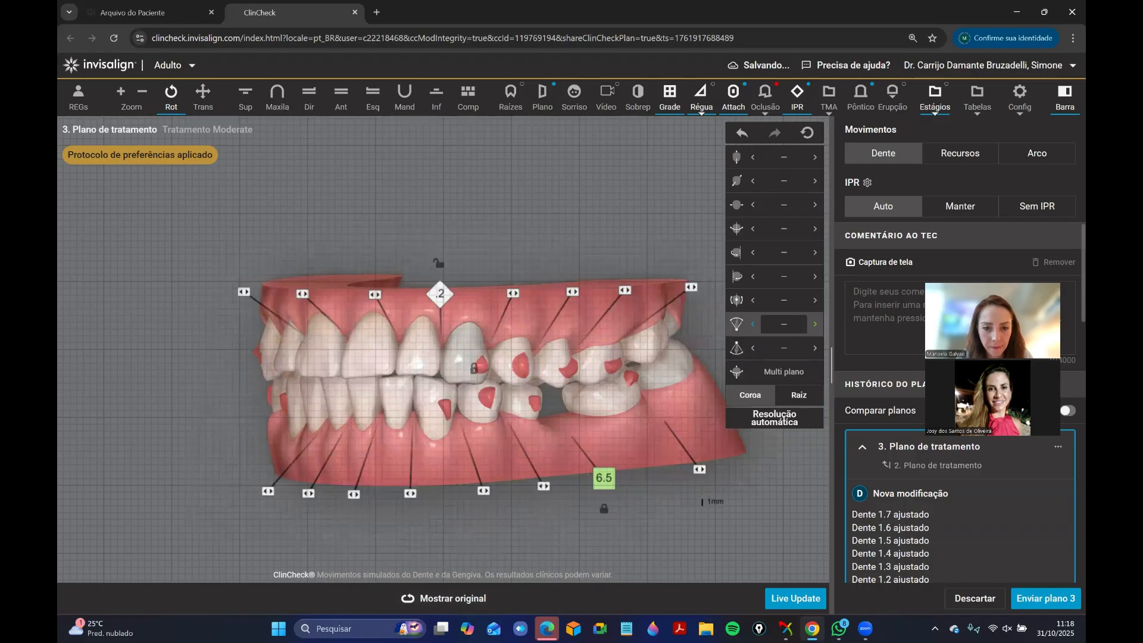
right_click(470, 372)
left_click(472, 390)
Set the lower left first premolar's lingual translation to 0.7 mm and its intrusion to 0.6 mm while checking the occlusal contacts.
left_click(340, 100)
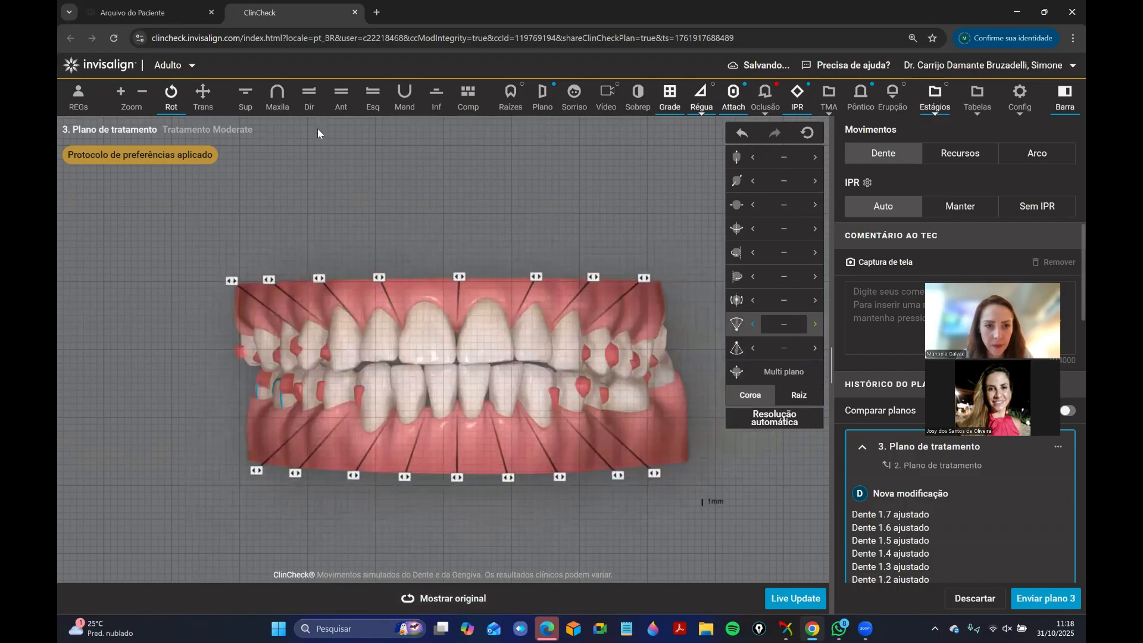
left_click(278, 100)
left_click_drag(425, 308, 498, 216)
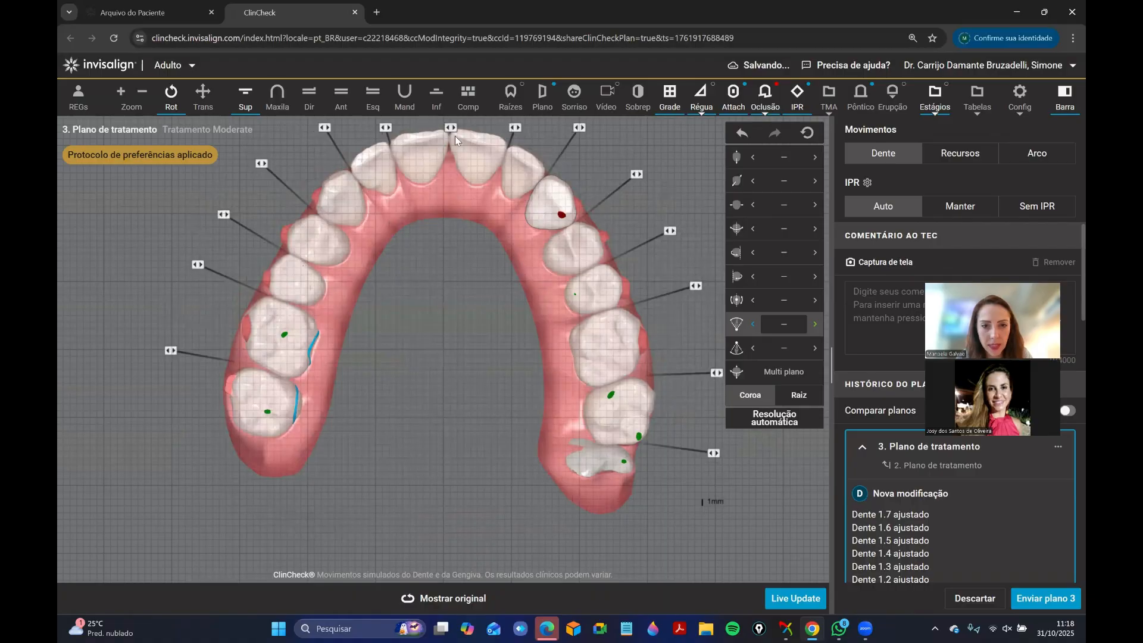
left_click(405, 95)
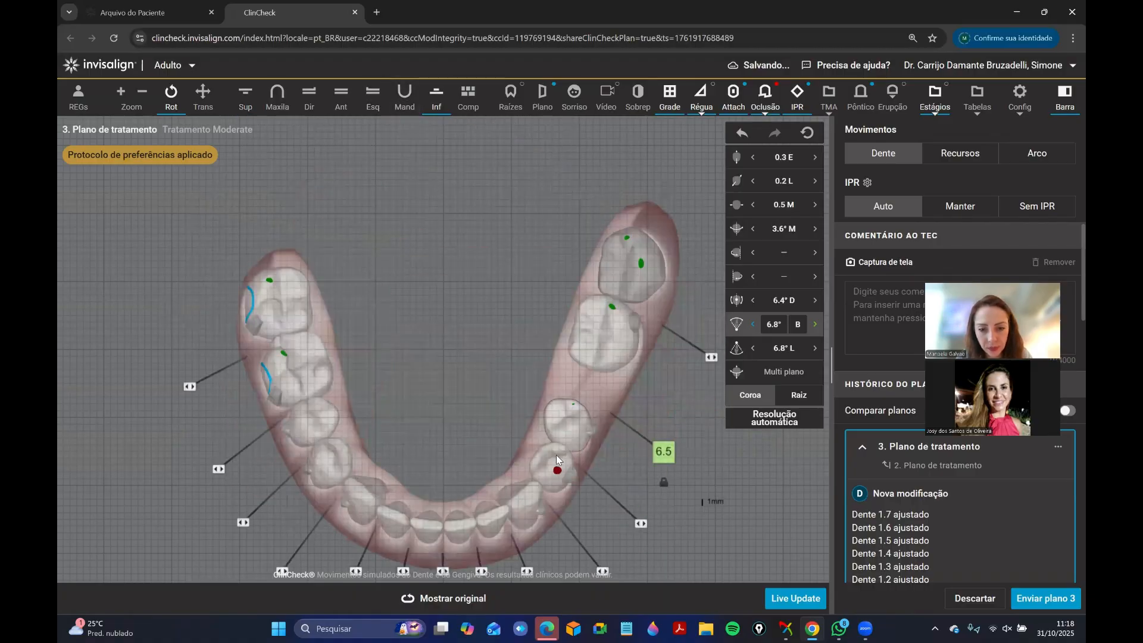
left_click(556, 455)
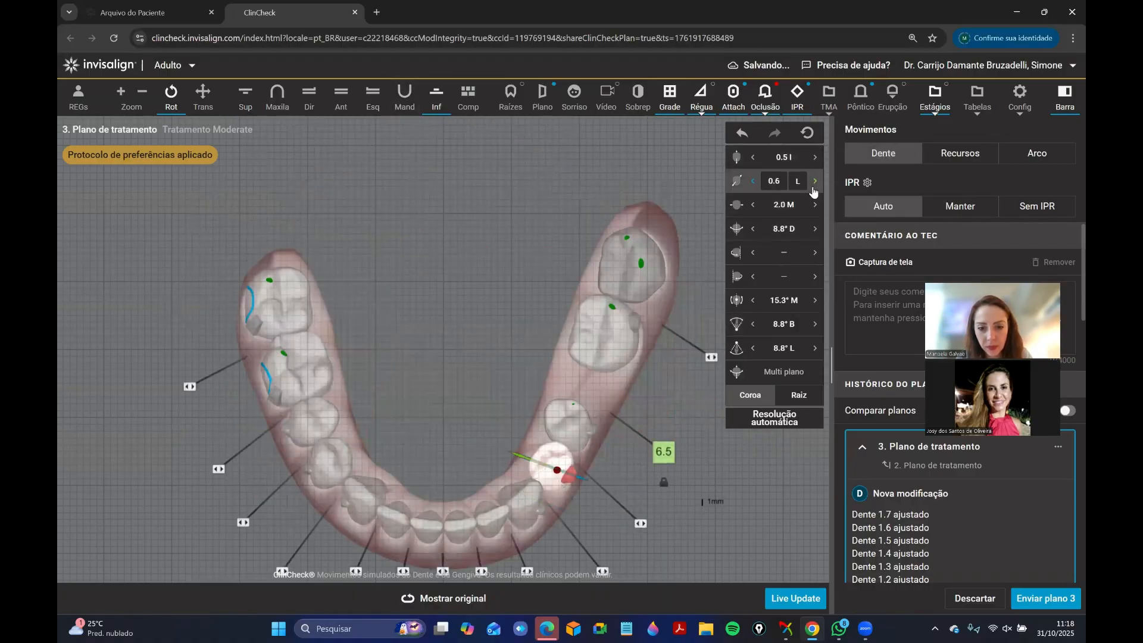
left_click(812, 184)
left_click(813, 159)
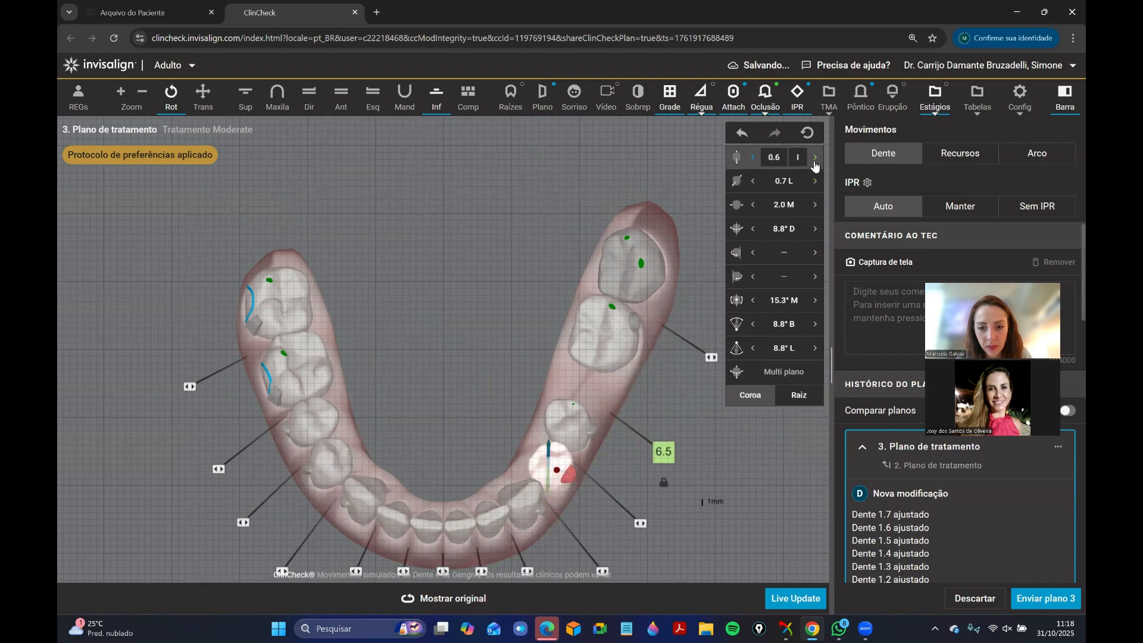
Examine the lower arch alone with the superimposition, then return to the front view of both arches.
left_click(341, 95)
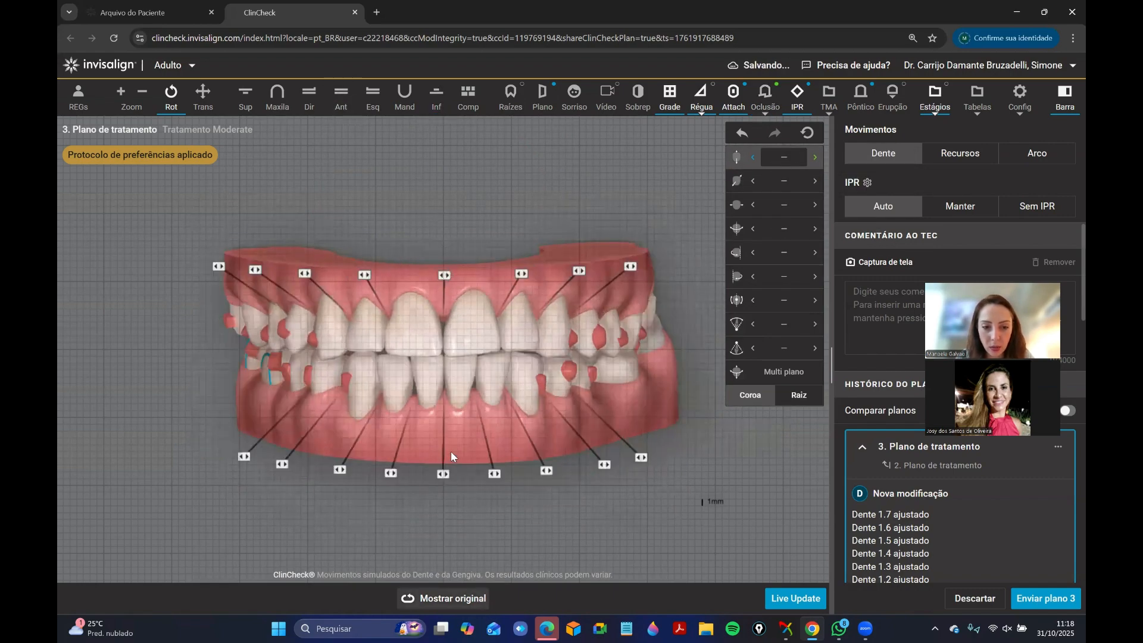
left_click(435, 105)
key("s")
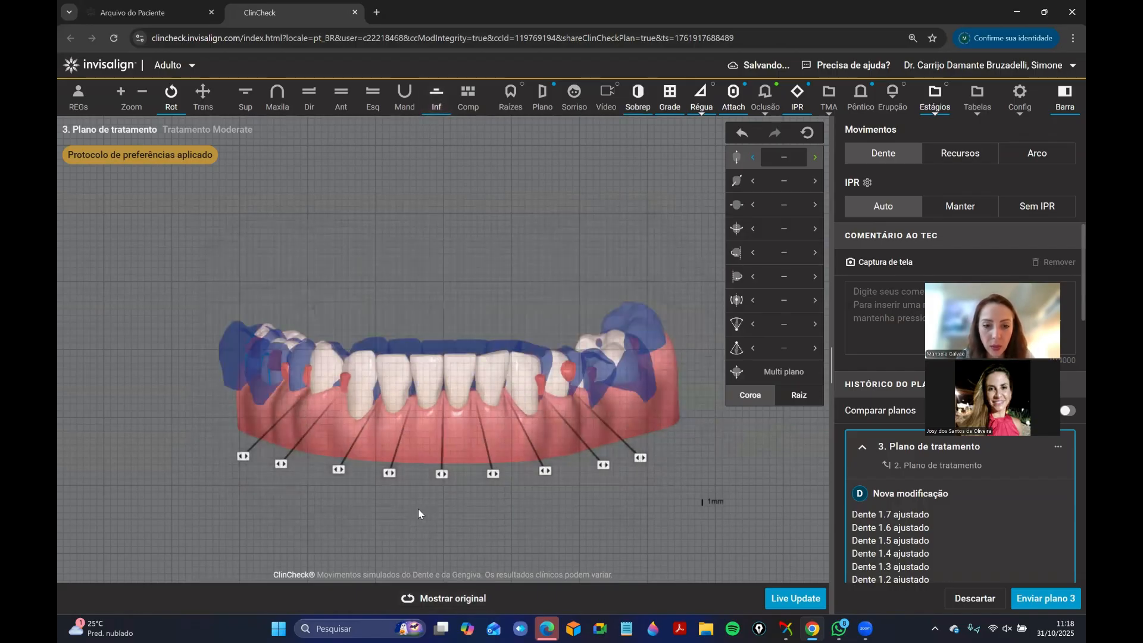
mouse_move(456, 606)
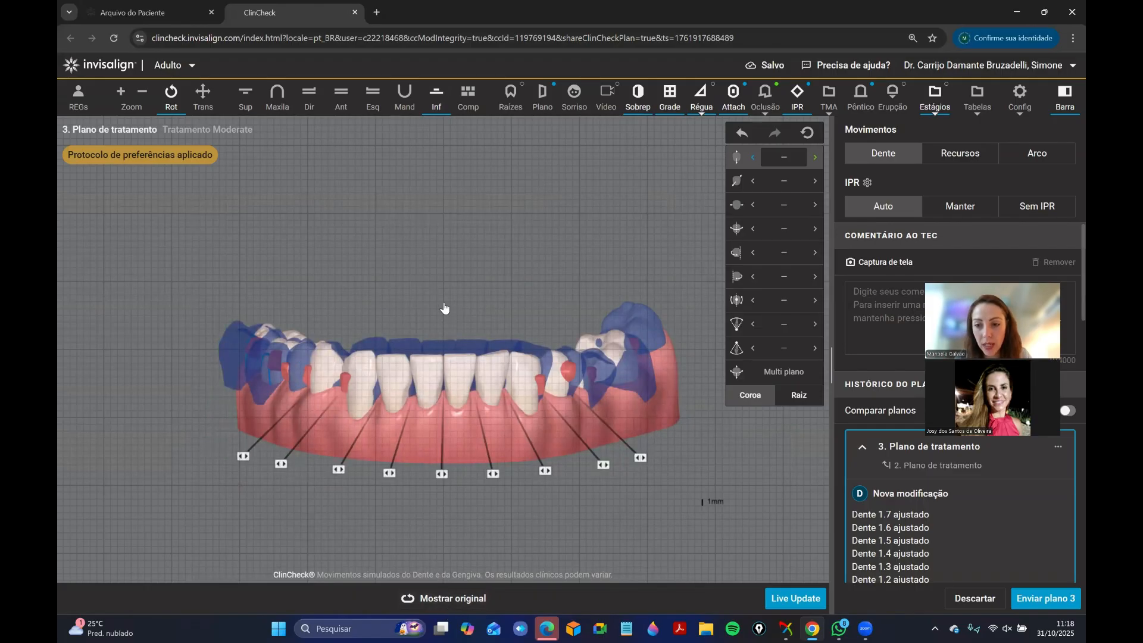
left_click(341, 100)
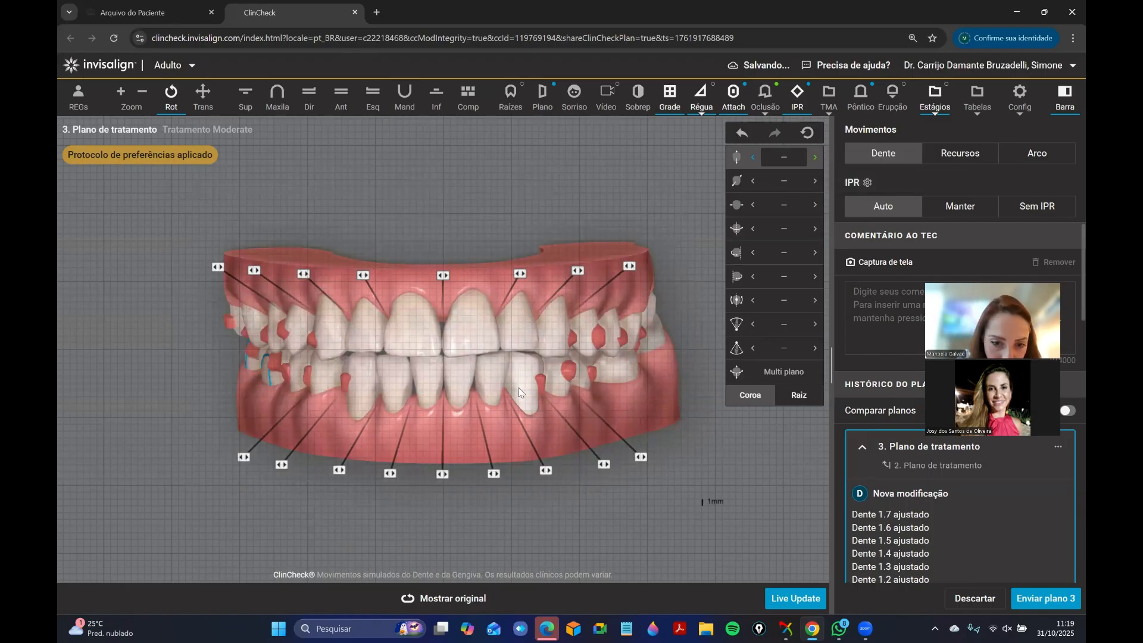
Set the lower right central incisor's distal translation to 1.2 mm.
left_click_drag(448, 383, 435, 350)
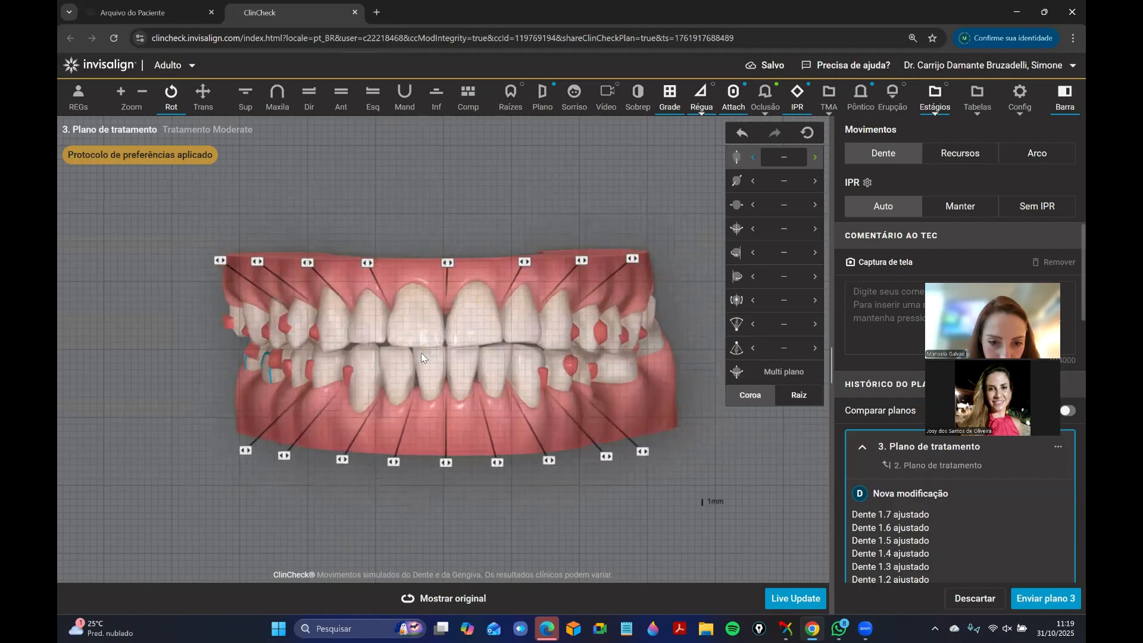
left_click(429, 374)
left_click(815, 205)
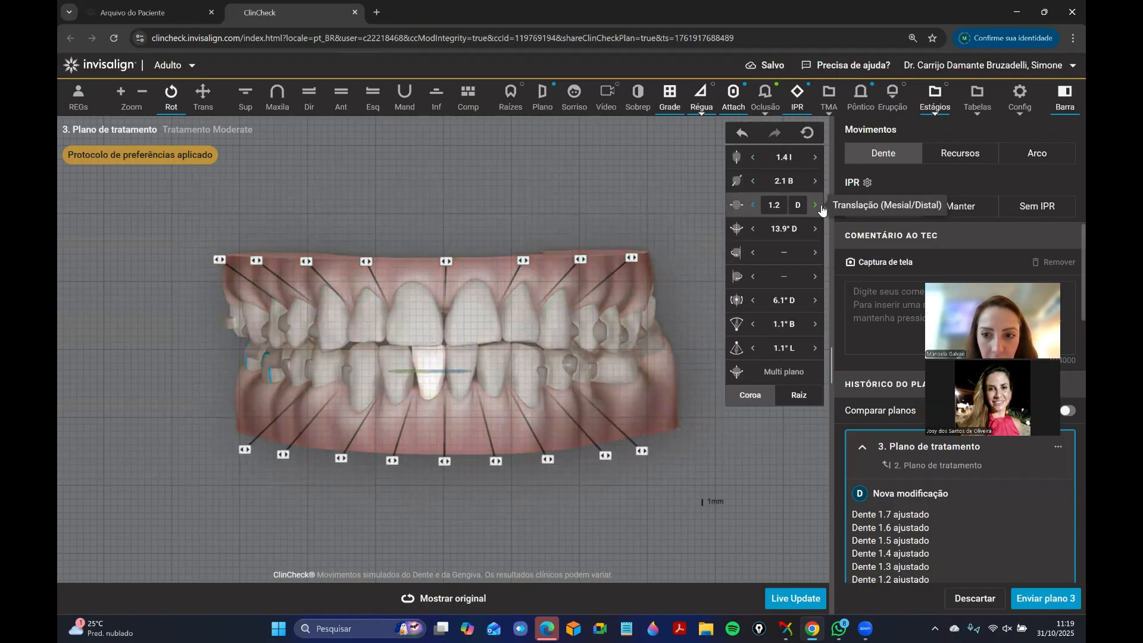
left_click(477, 426)
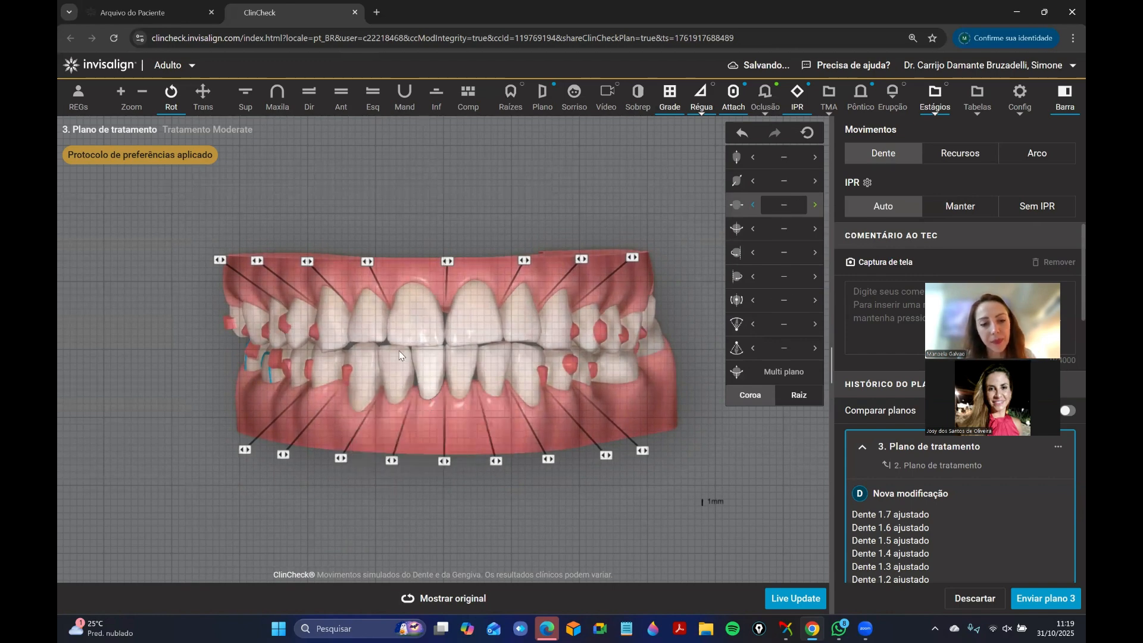
Check the movement values of the right-side lower posterior teeth and canine and of the upper right molars.
left_click_drag(423, 368, 517, 381)
left_click(516, 381)
left_click_drag(257, 377, 286, 357)
left_click(288, 359)
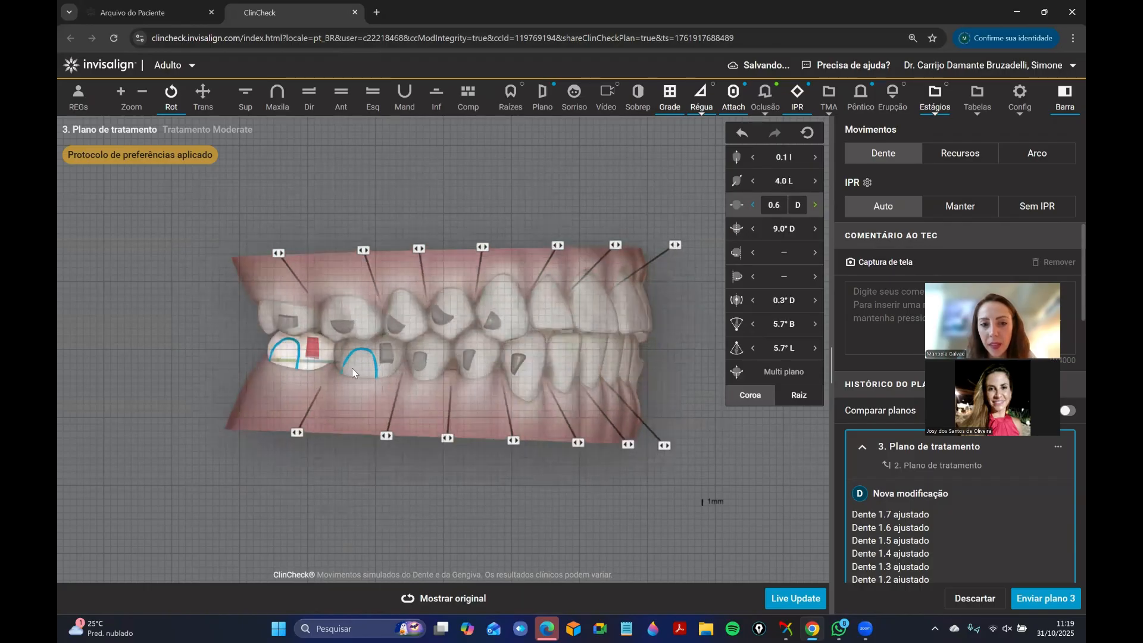
left_click(424, 366)
left_click(484, 364)
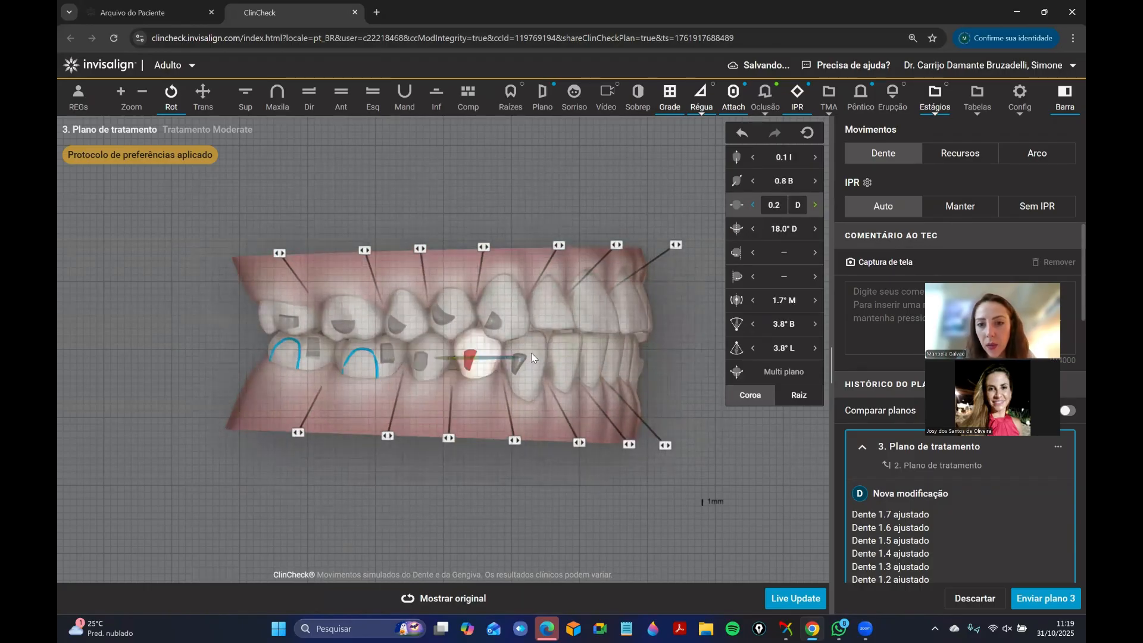
left_click(529, 352)
left_click(291, 316)
left_click(352, 319)
Compare the right and left lateral views of the bite with the original plan.
left_click(464, 599)
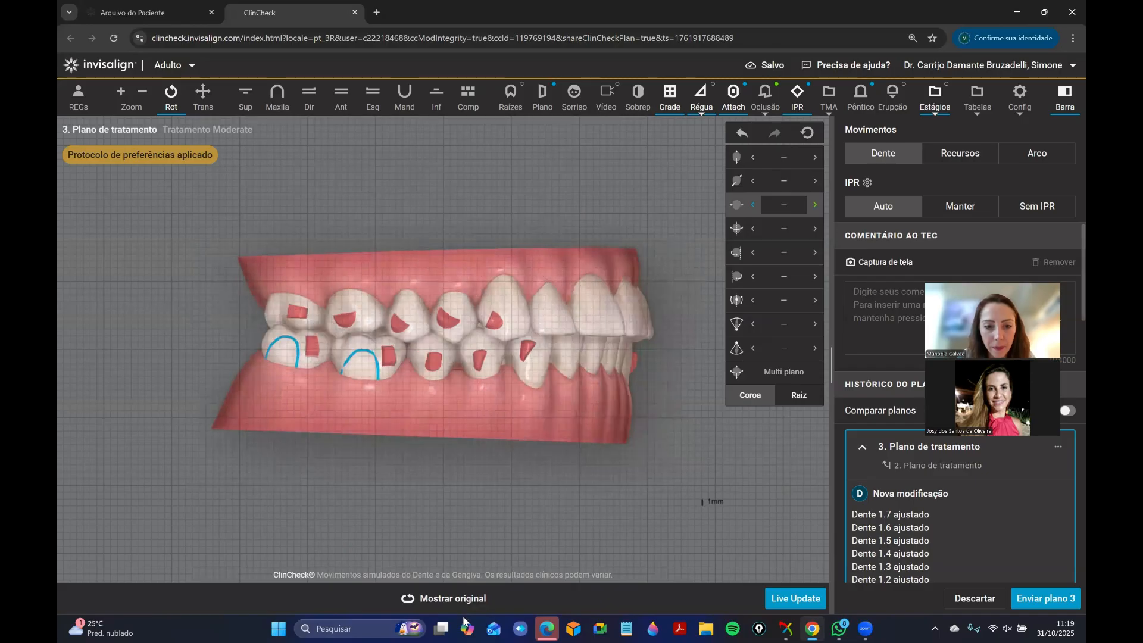
left_click(462, 594)
left_click_drag(627, 343, 389, 362)
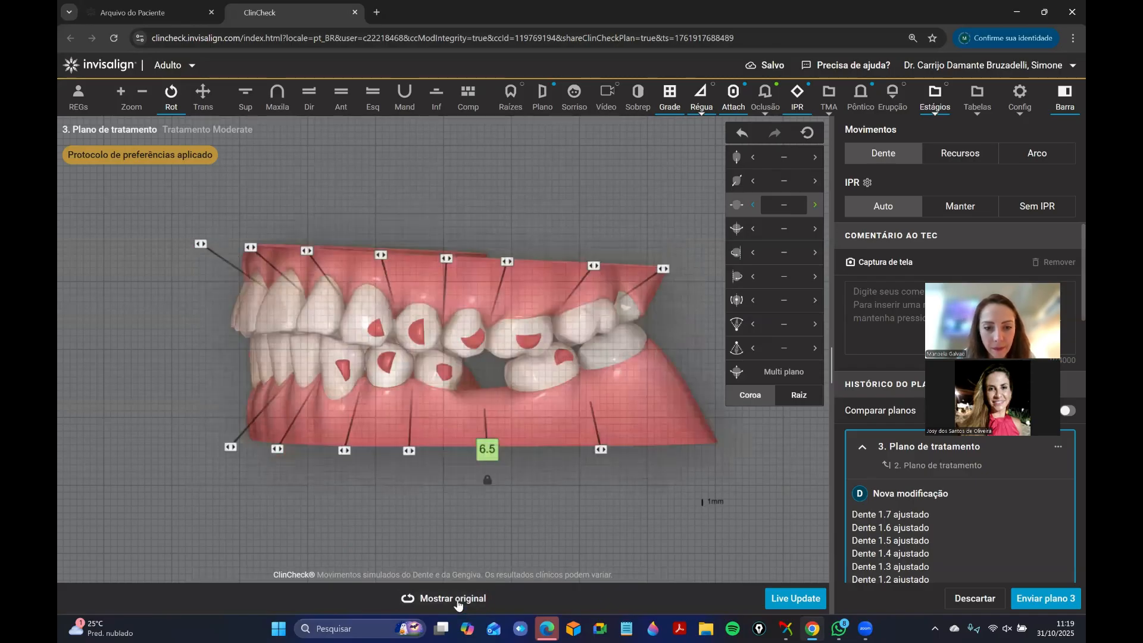
left_click(459, 604)
left_click_drag(407, 291, 390, 298)
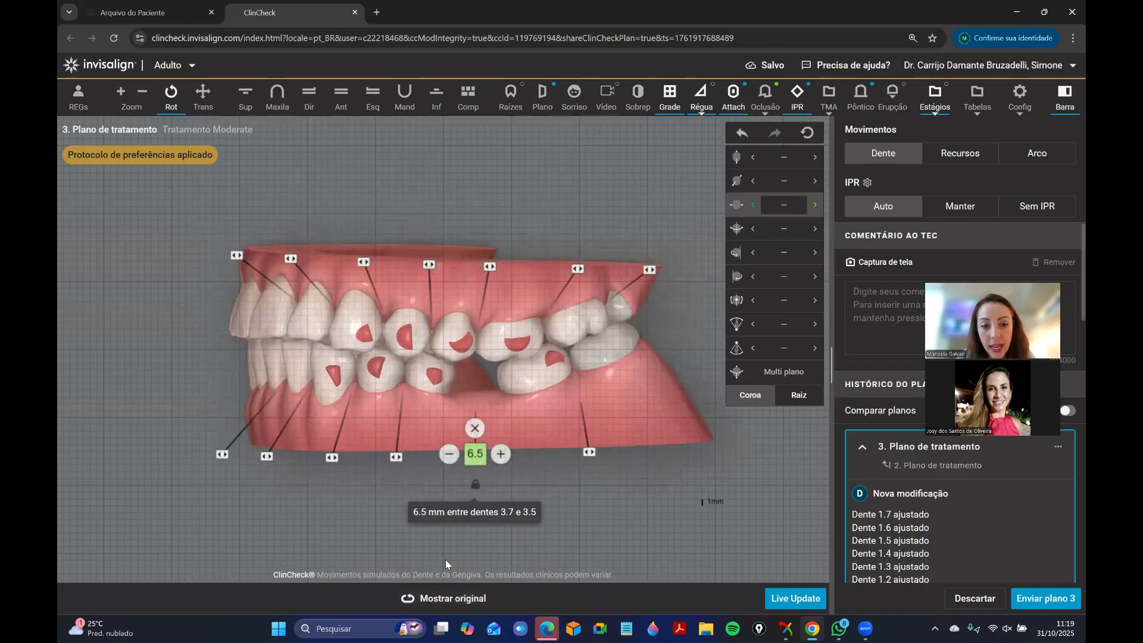
left_click(457, 605)
Examine the occlusal contacts of the upper arch and of the lower arch.
left_click(369, 95)
left_click(271, 103)
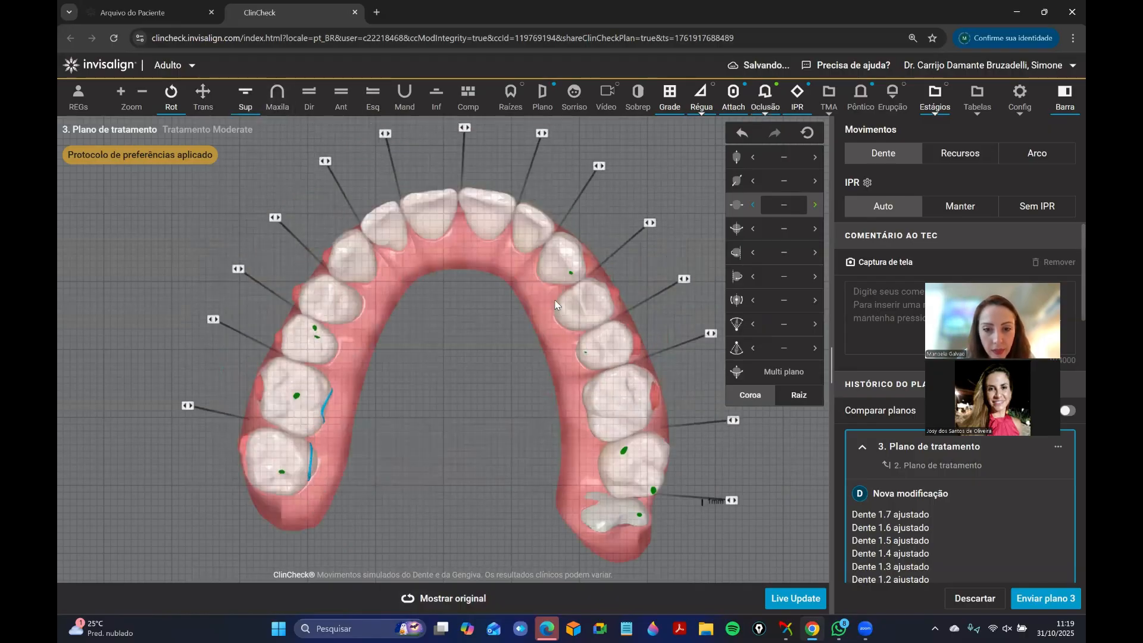
left_click(556, 305)
left_click(436, 95)
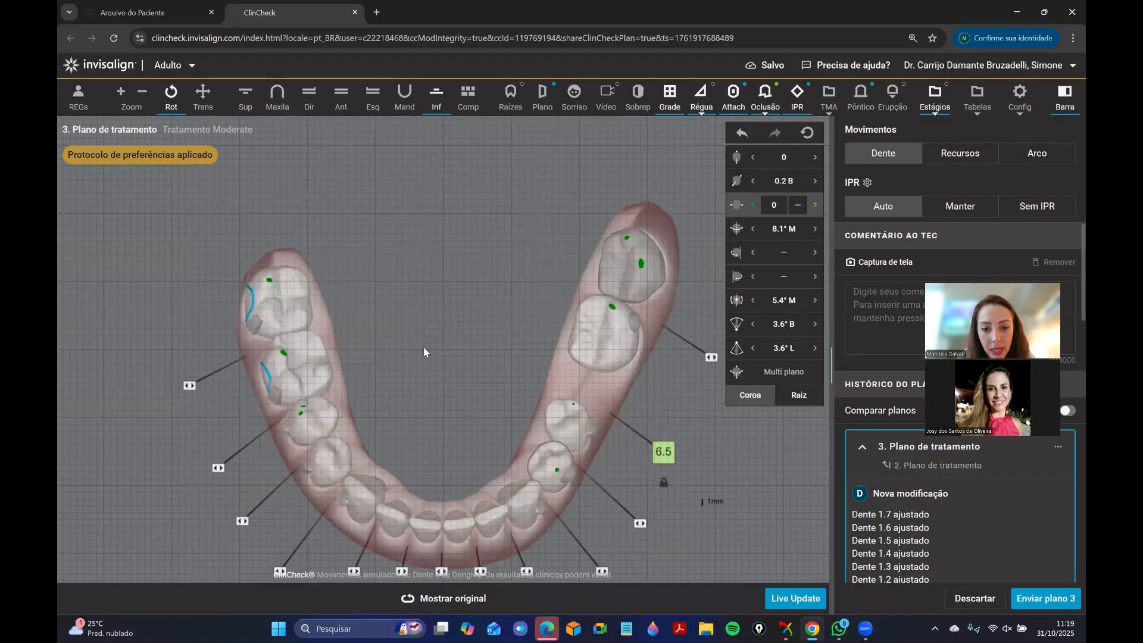
left_click(401, 305)
left_click_drag(401, 307, 388, 394)
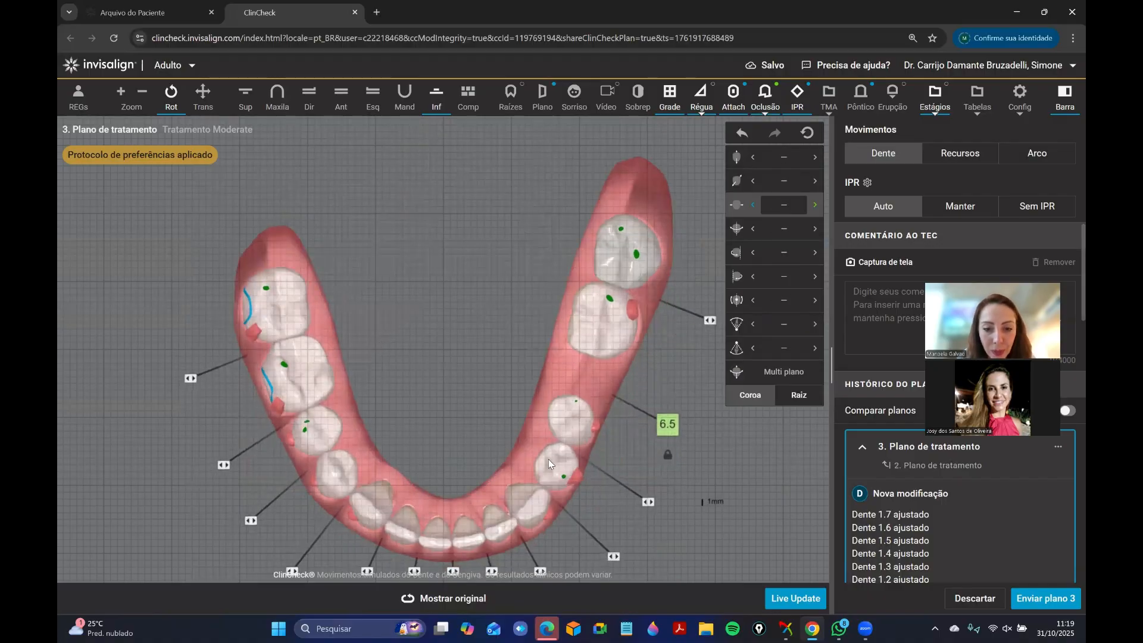
Rotate the lower left first premolar about its distal and mesial axes to 13.5° distal, and remove the 0.1 mm IPR beside it.
left_click(548, 459)
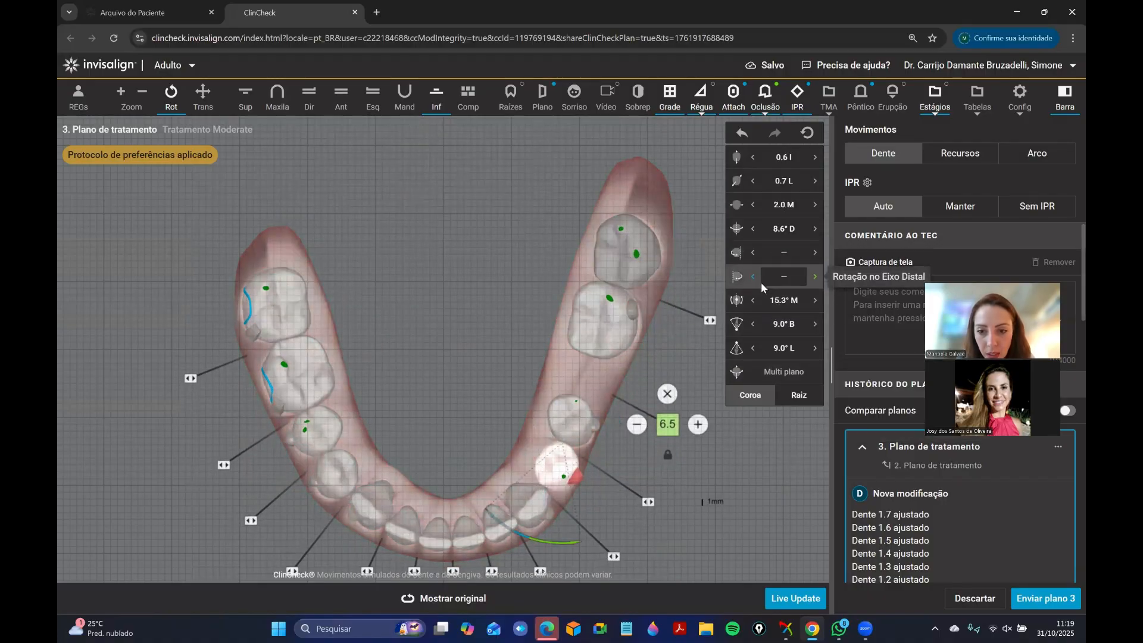
left_click(815, 276)
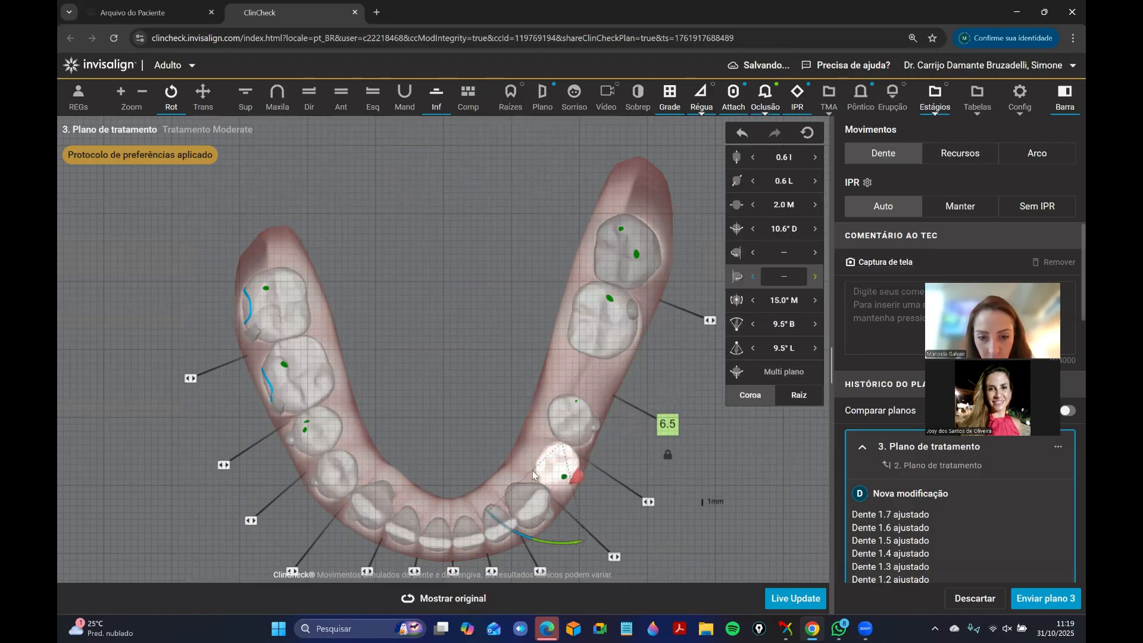
left_click(814, 252)
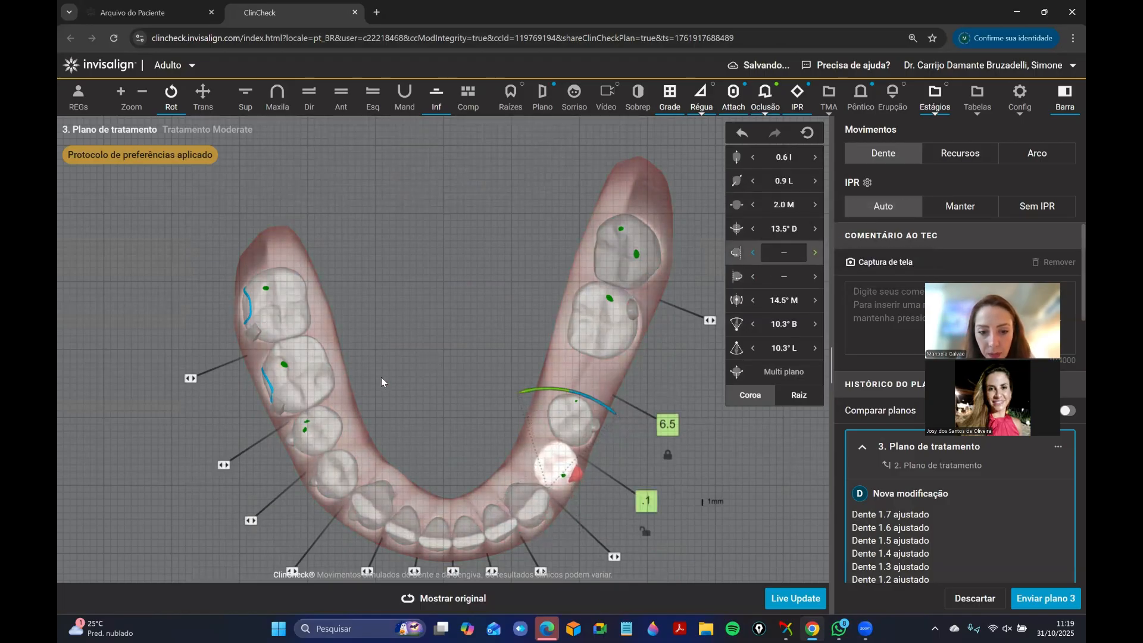
left_click(381, 377)
mouse_move(646, 499)
left_click(646, 474)
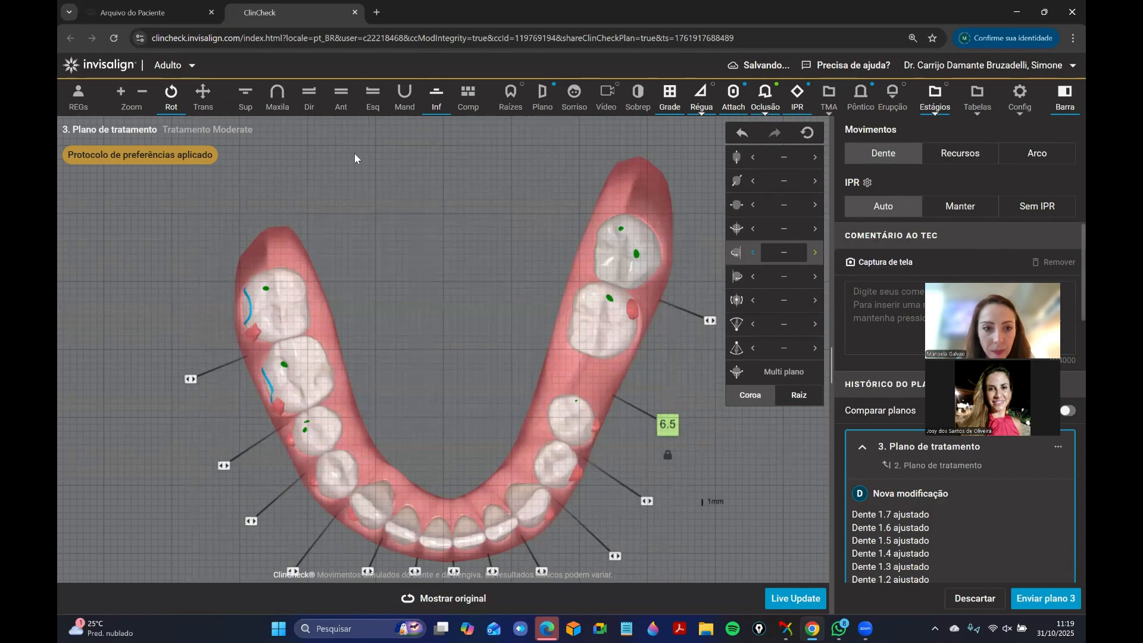
Set the lower left first premolar's intrusion to 0.5 mm and show the arches from the front without the grid.
left_click(338, 107)
left_click_drag(489, 396, 474, 389)
left_click(441, 379)
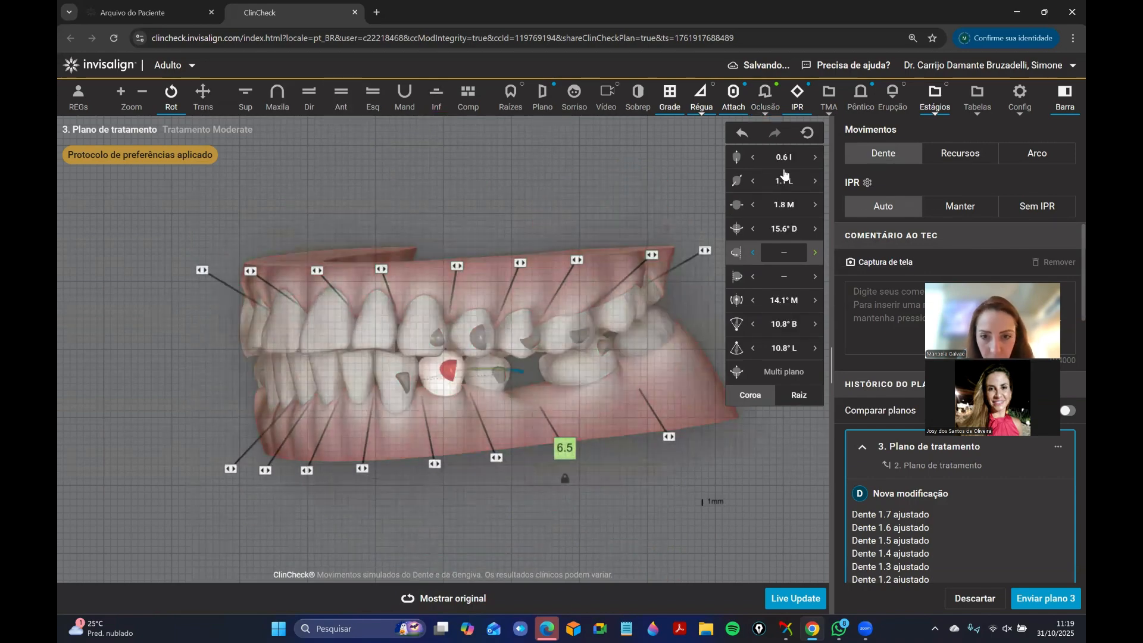
left_click(753, 157)
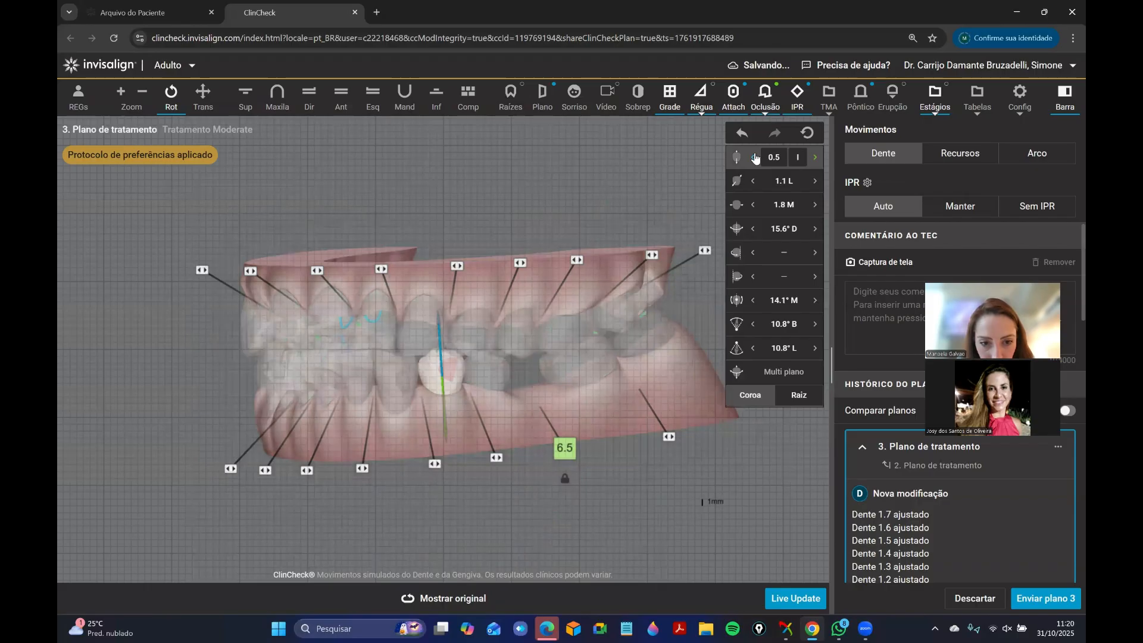
left_click(566, 474)
left_click_drag(483, 426, 397, 411)
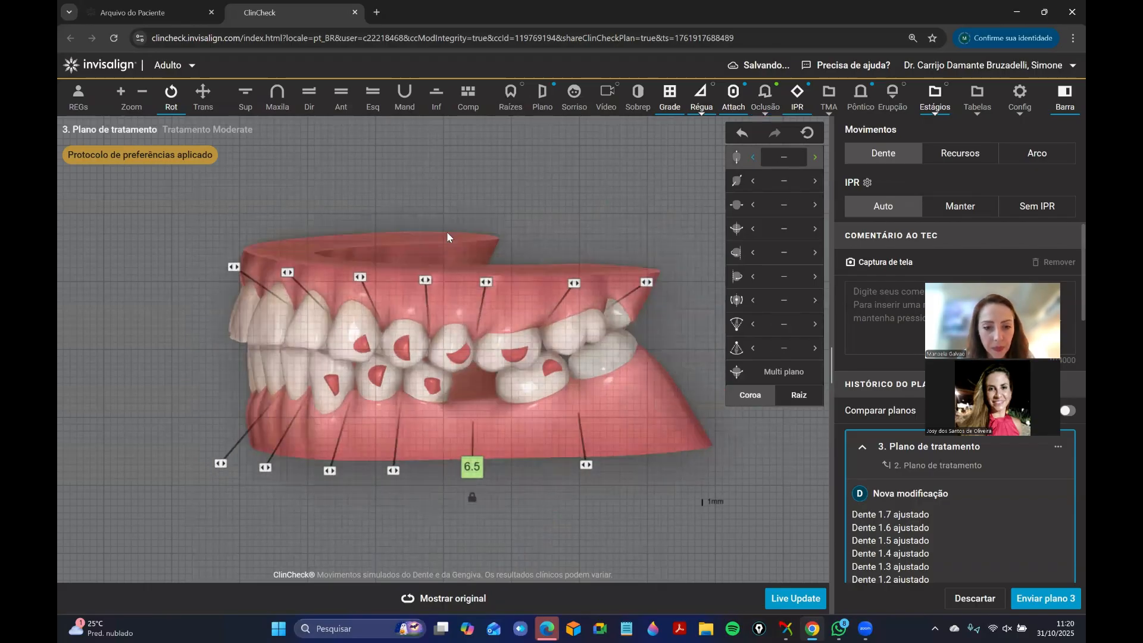
left_click(343, 105)
key("g")
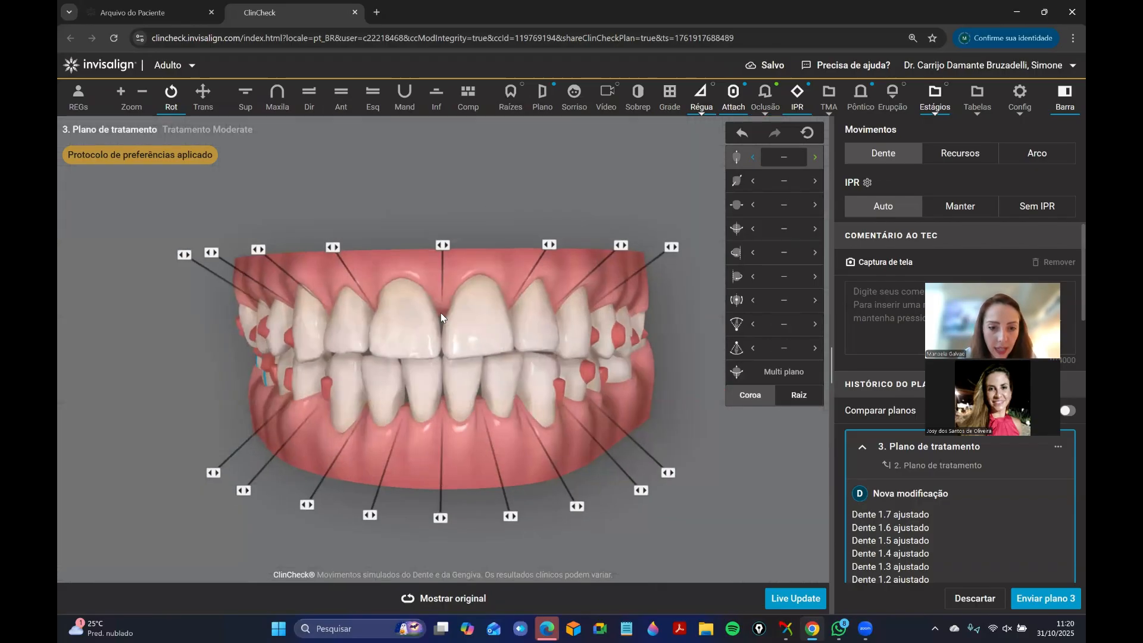
Inspect the upper right canine's attachment type and movement values, and compare the right side with the original plan.
left_click_drag(445, 359, 551, 356)
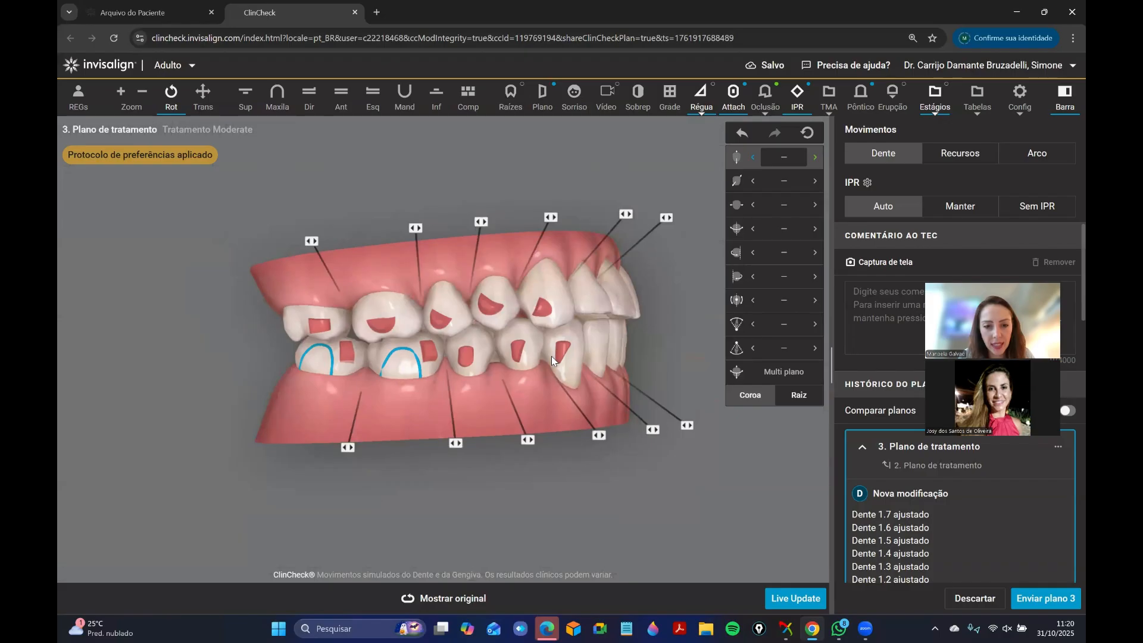
left_click(551, 306)
left_click(539, 322)
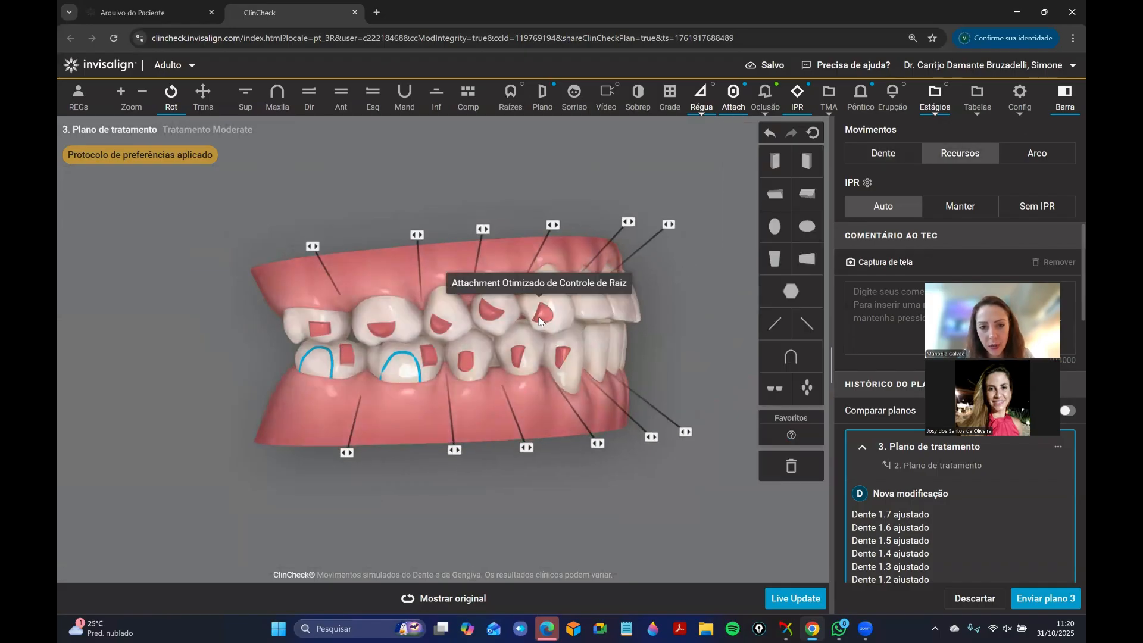
left_click(899, 156)
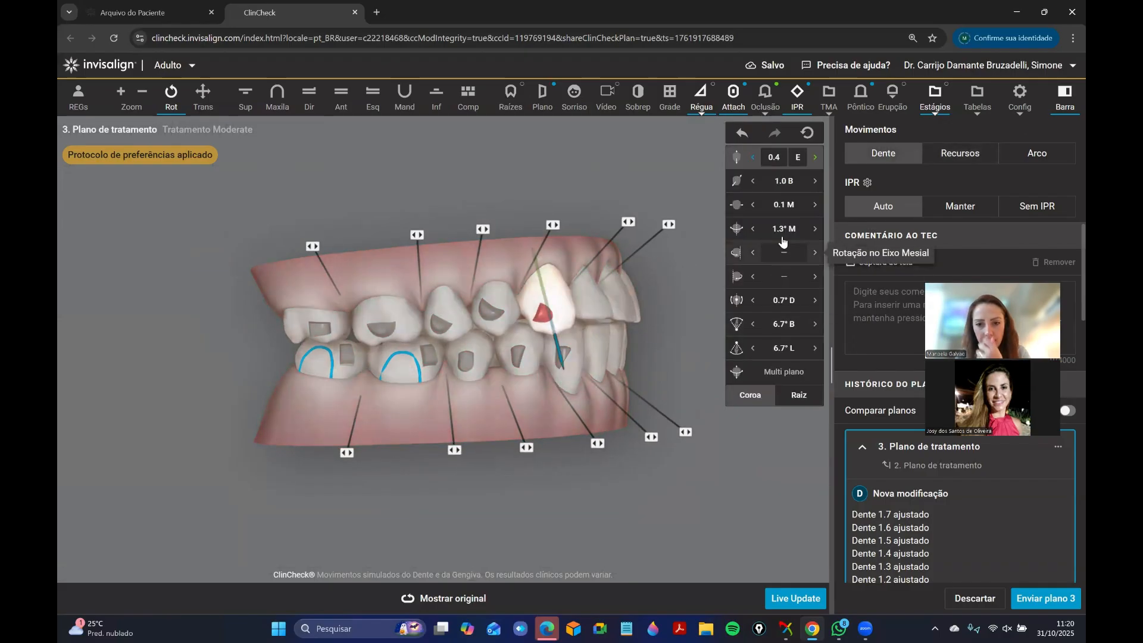
left_click(613, 457)
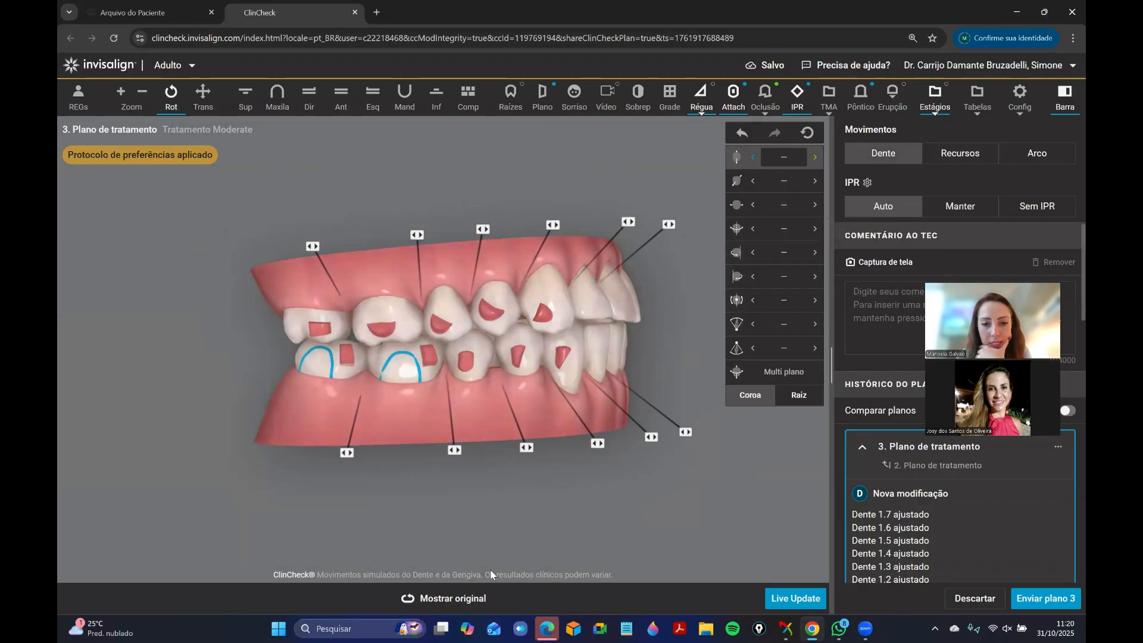
left_click(459, 604)
left_click(459, 603)
left_click(458, 603)
left_click(458, 604)
Isolate the upper arch and compare its occlusal view with the original plan.
left_click(246, 99)
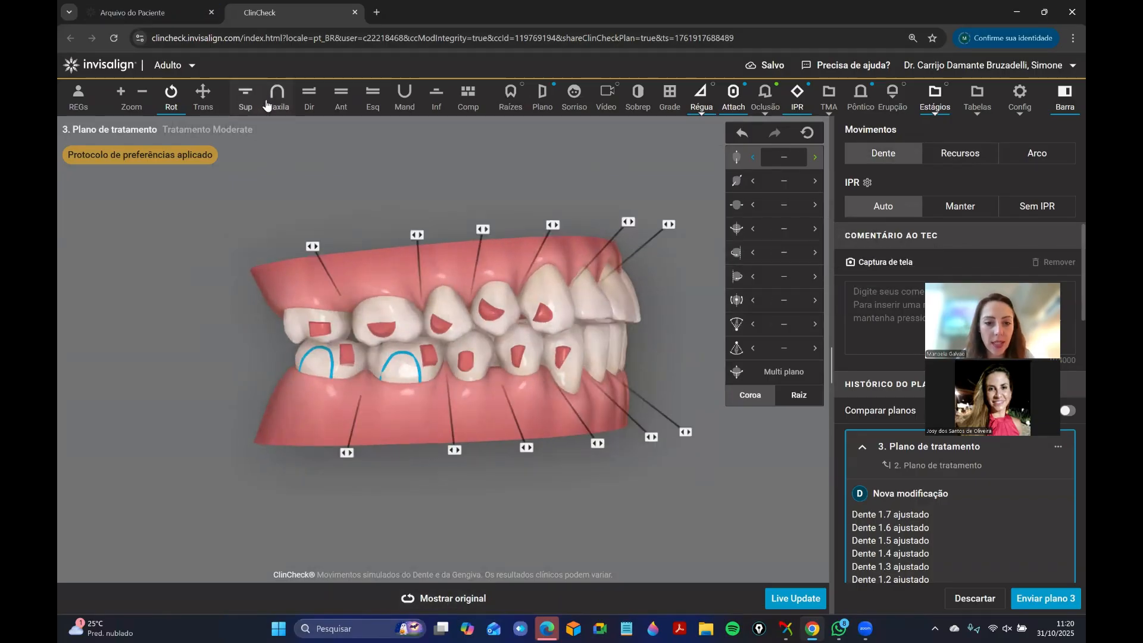
left_click(442, 605)
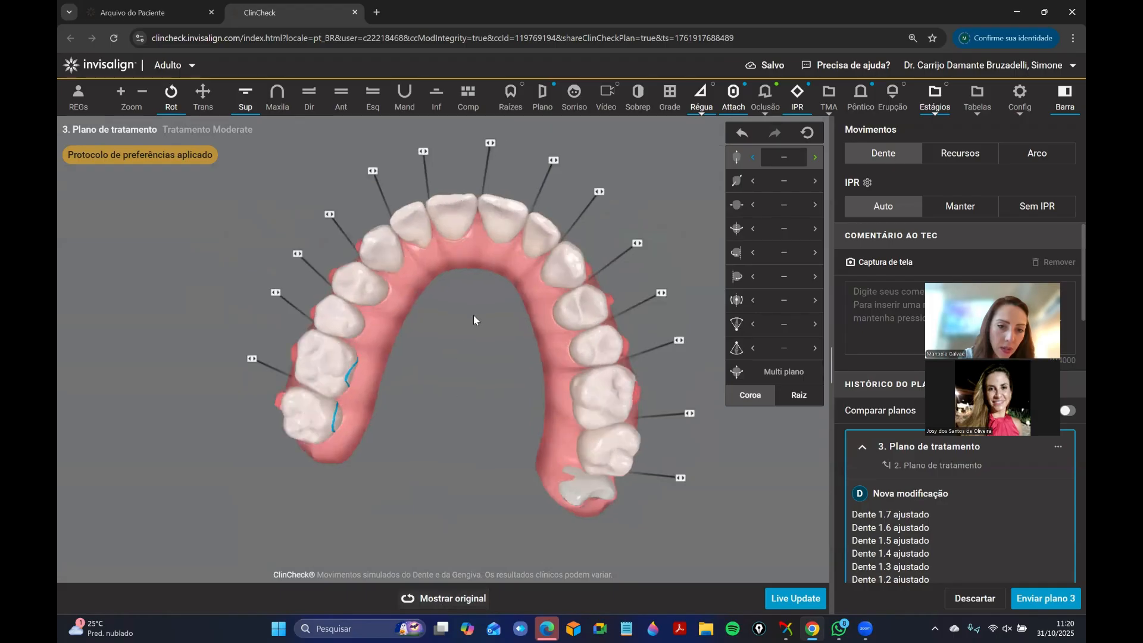
left_click_drag(473, 316, 464, 339)
left_click(469, 602)
left_click(461, 602)
Replace the upper right canine's optimized root control attachment with the hexagonal optimized attachment, centred on the crown.
left_click_drag(447, 268, 551, 410)
left_click(979, 153)
left_click_drag(600, 285, 793, 467)
left_click_drag(566, 259, 532, 333)
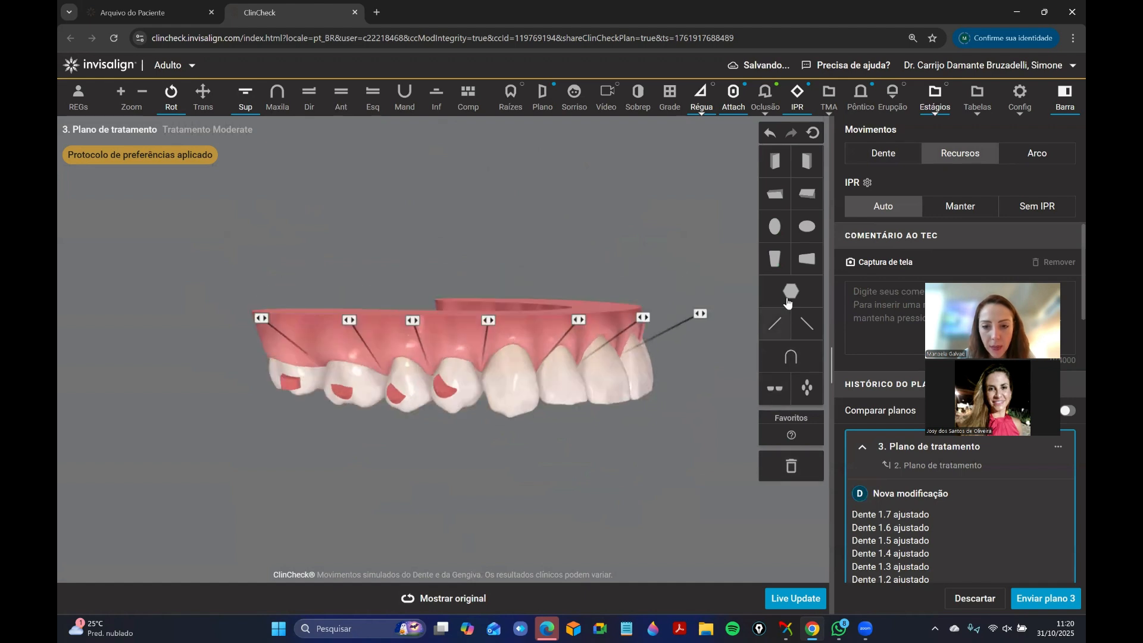
left_click_drag(787, 297, 506, 390)
left_click(517, 470)
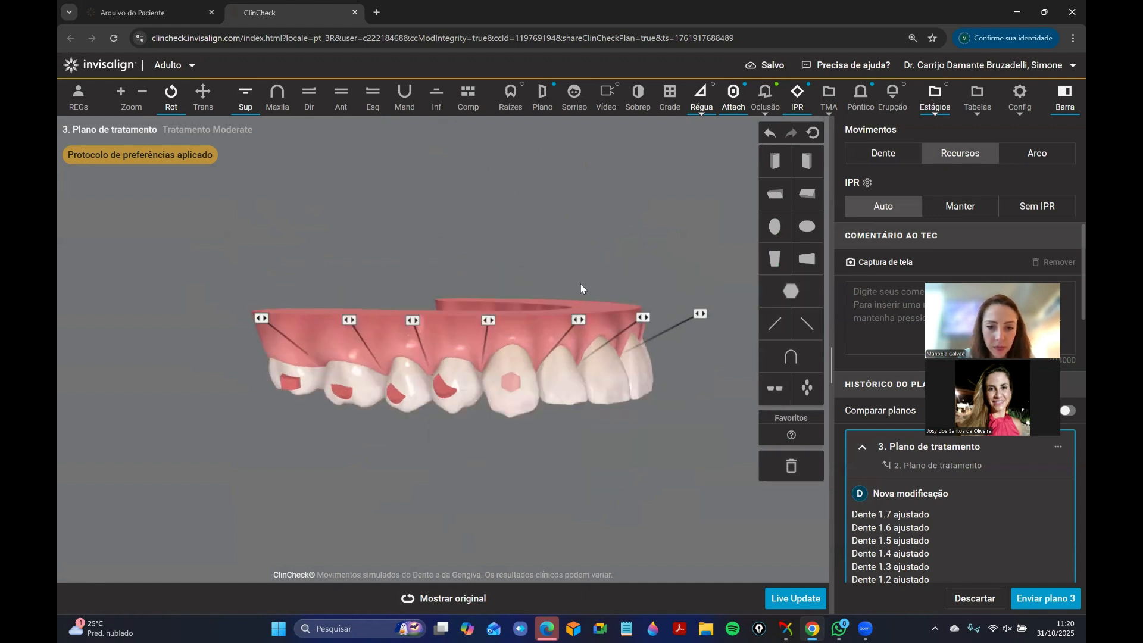
Check the movement values of the upper right canine and the upper left canine.
left_click(898, 159)
left_click(512, 393)
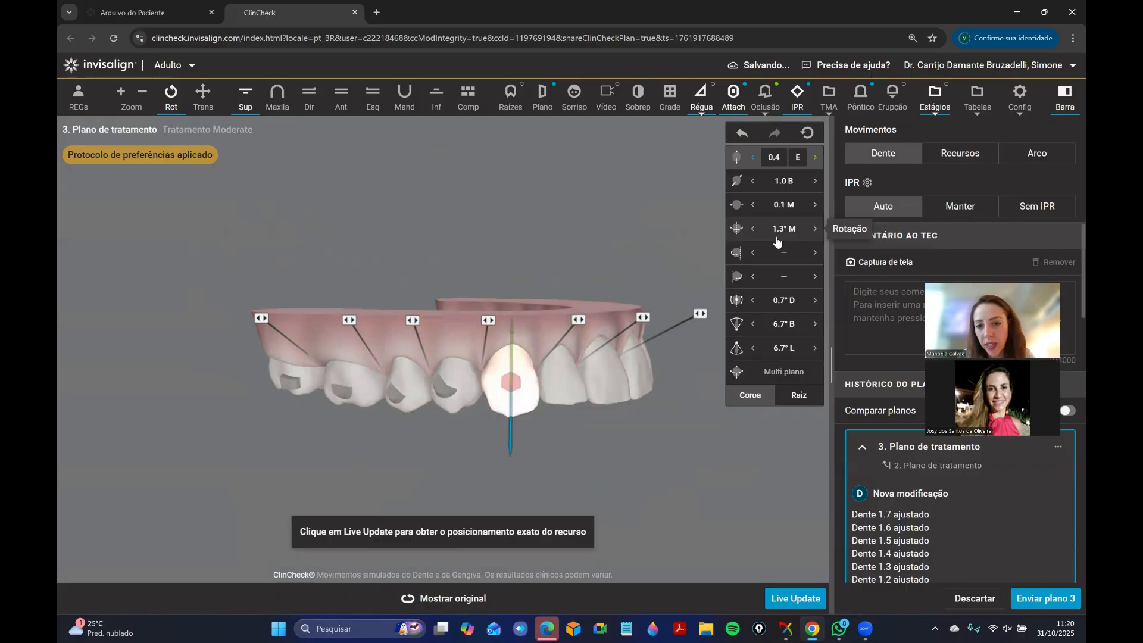
left_click(601, 255)
left_click_drag(595, 410, 425, 413)
left_click(421, 387)
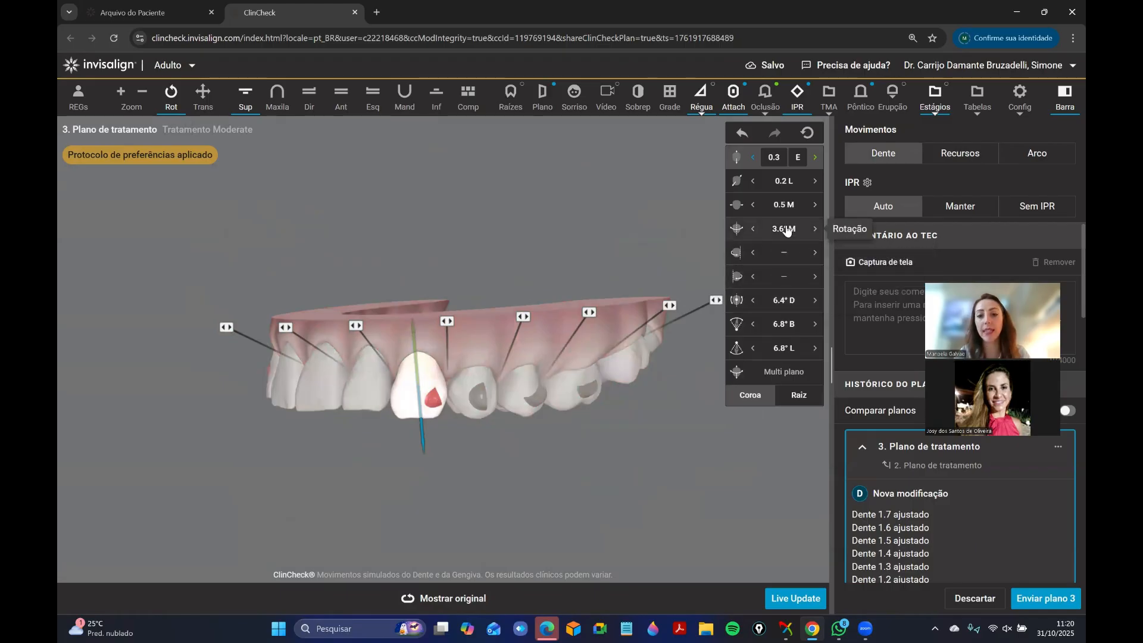
Compare the upper left canine with the original plan and bring both arches into a left lateral view.
left_click(467, 598)
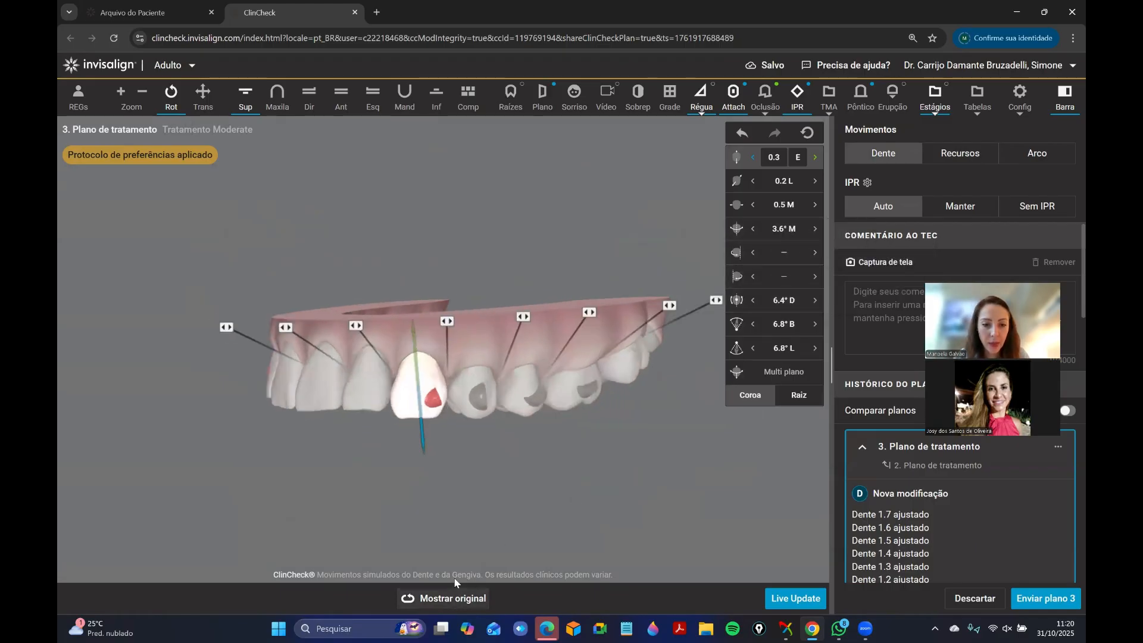
left_click(451, 606)
left_click(341, 95)
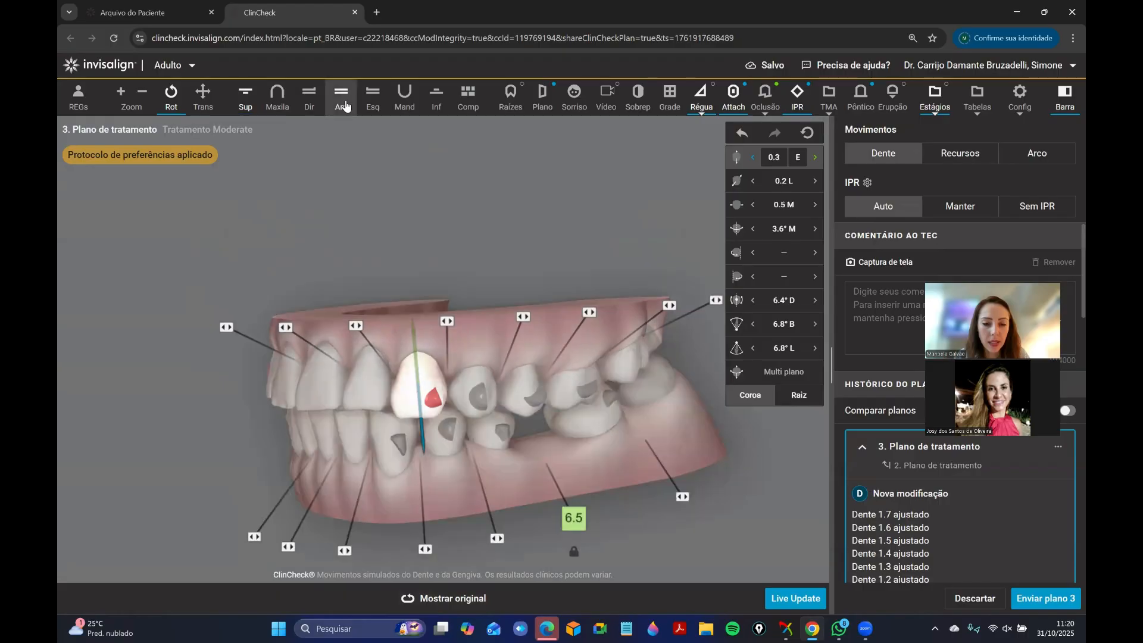
left_click_drag(405, 363, 367, 363)
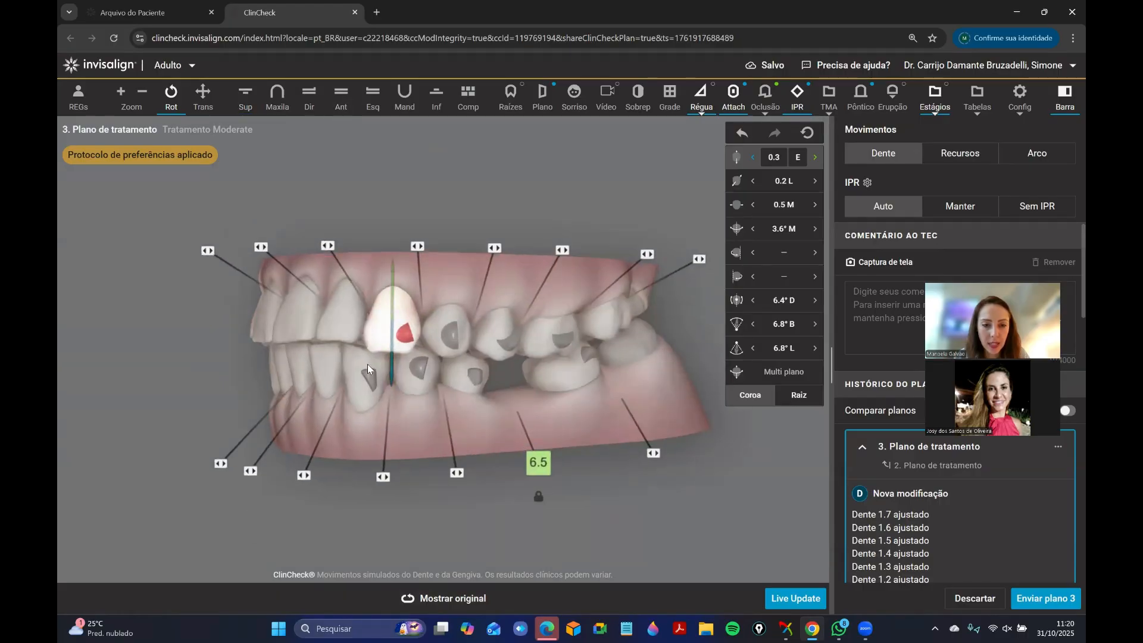
Set the upper left canine's extrusion to 0, comparing its position with the original plan.
left_click(468, 601)
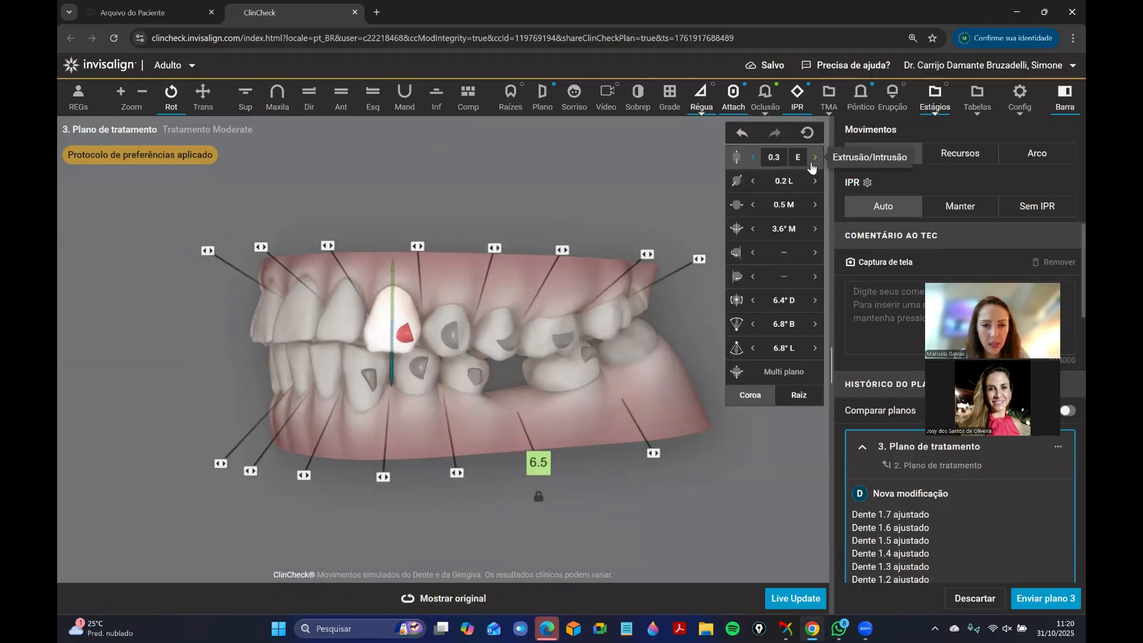
left_click(814, 159)
left_click(814, 160)
left_click(814, 160)
left_click(461, 602)
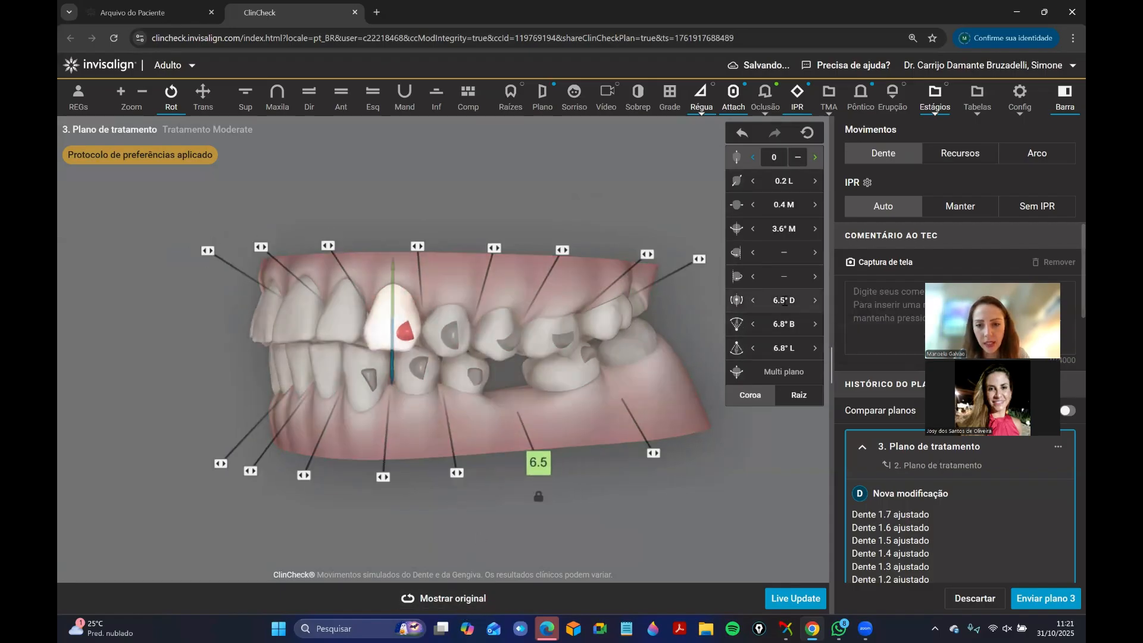
Try setting the upper left canine's mesiodistal angulation to 0°, and undo it.
left_click(740, 302)
type("0")
key("Return")
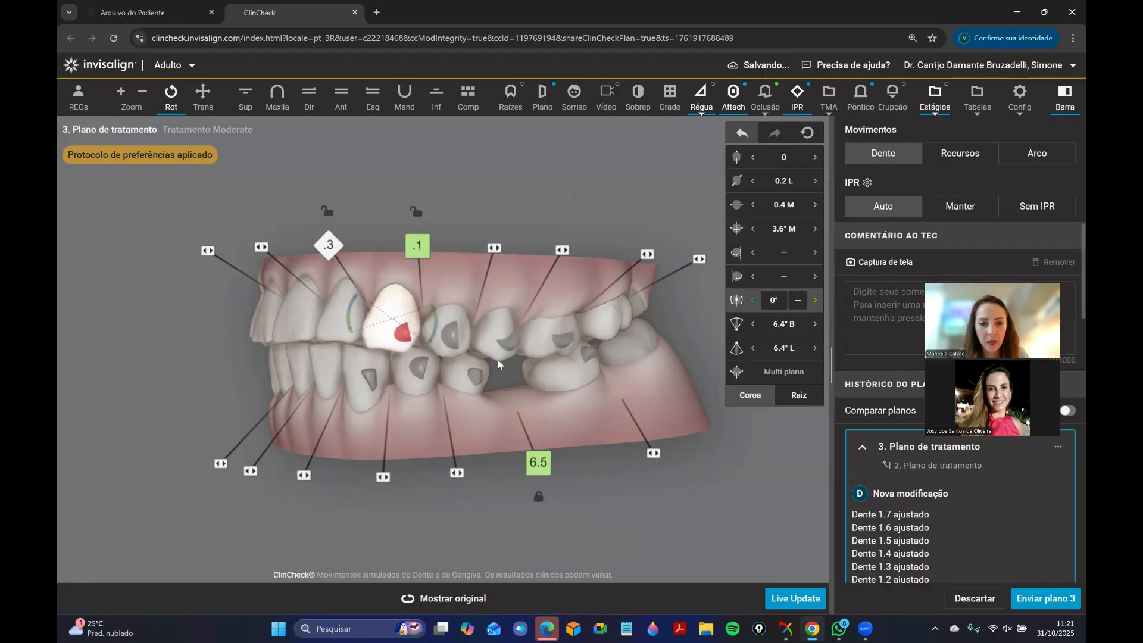
left_click(742, 132)
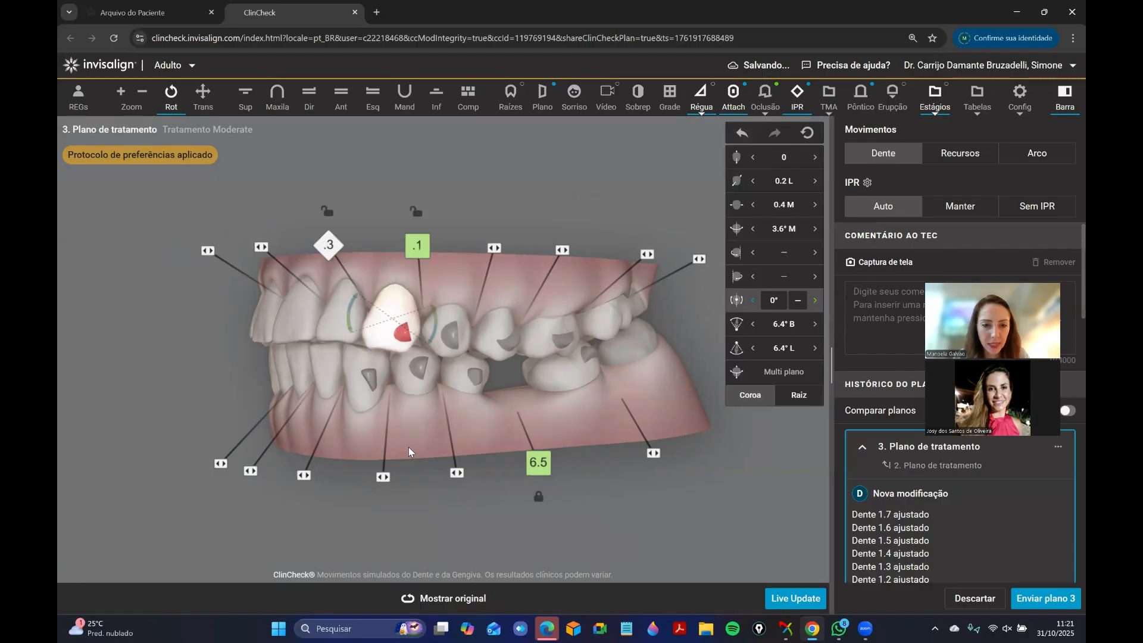
Compare the upper arch's occlusal view and the left side of the bite with the original plan.
left_click(435, 603)
left_click(435, 602)
left_click(249, 100)
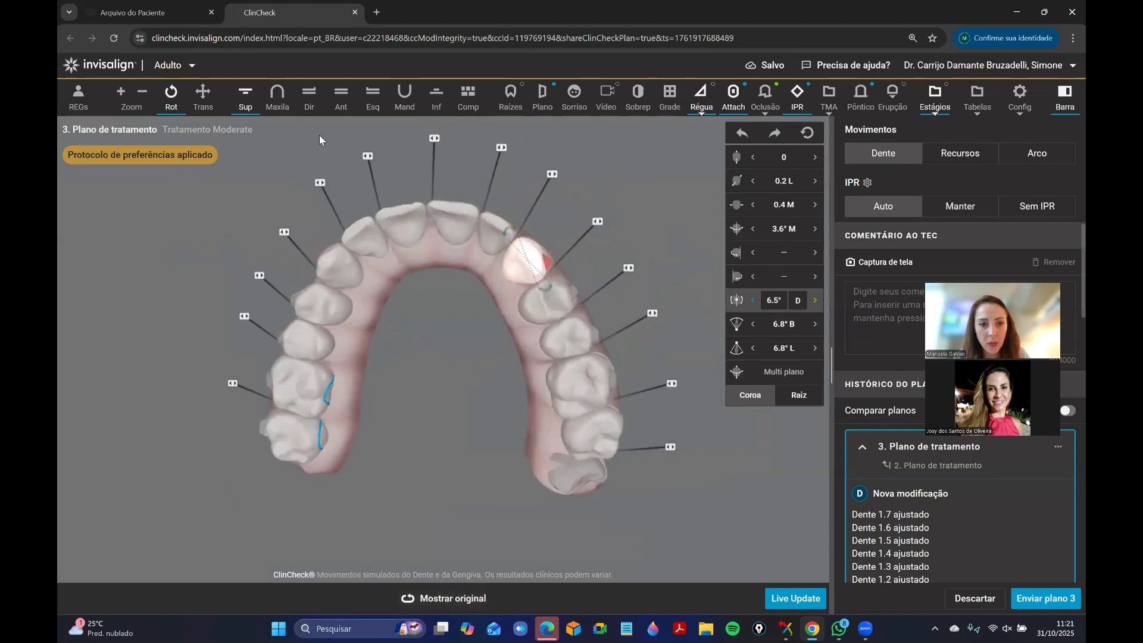
left_click(341, 98)
left_click_drag(483, 387, 451, 390)
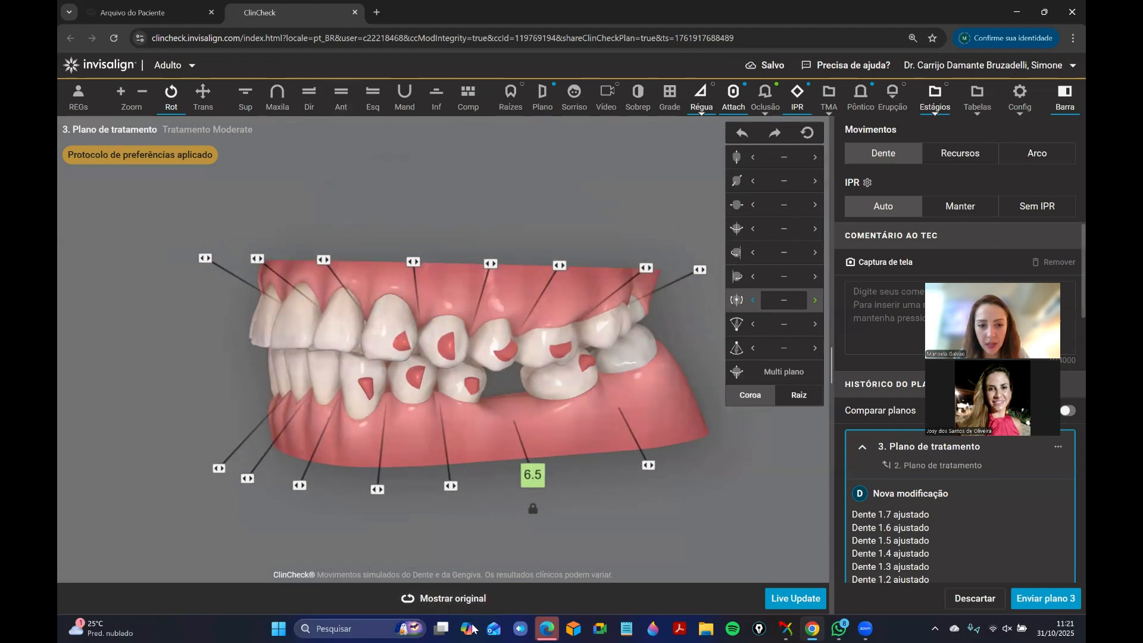
left_click(463, 602)
Replace the upper left canine's optimized root control attachment with a vertical 4 mm rectangular attachment.
left_click(960, 153)
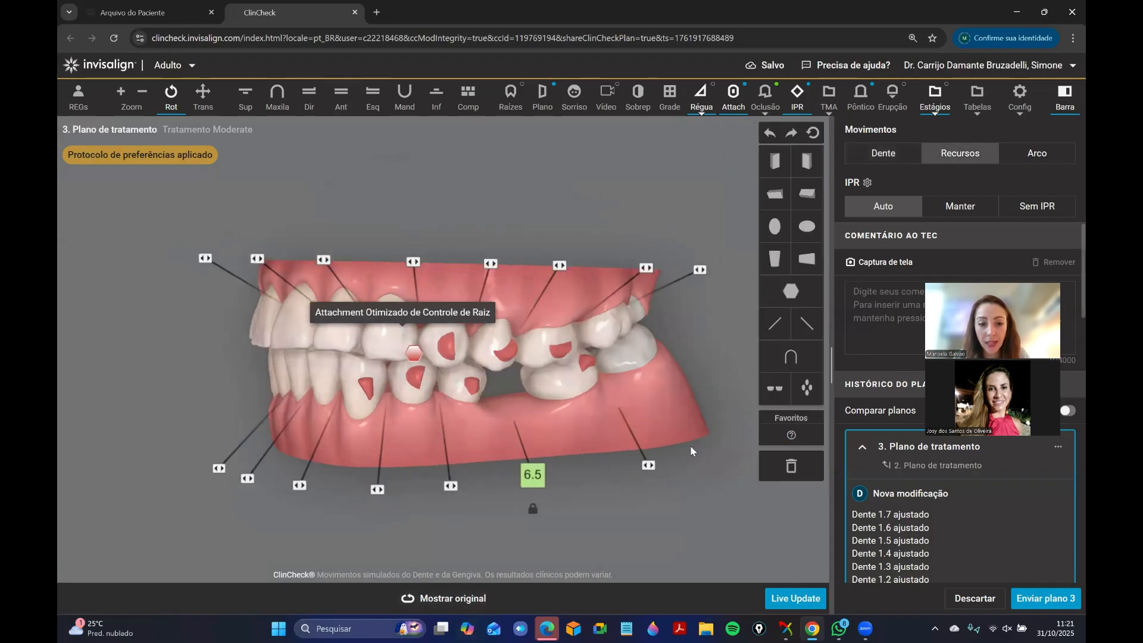
left_click_drag(771, 460, 774, 465)
left_click_drag(385, 321, 387, 338)
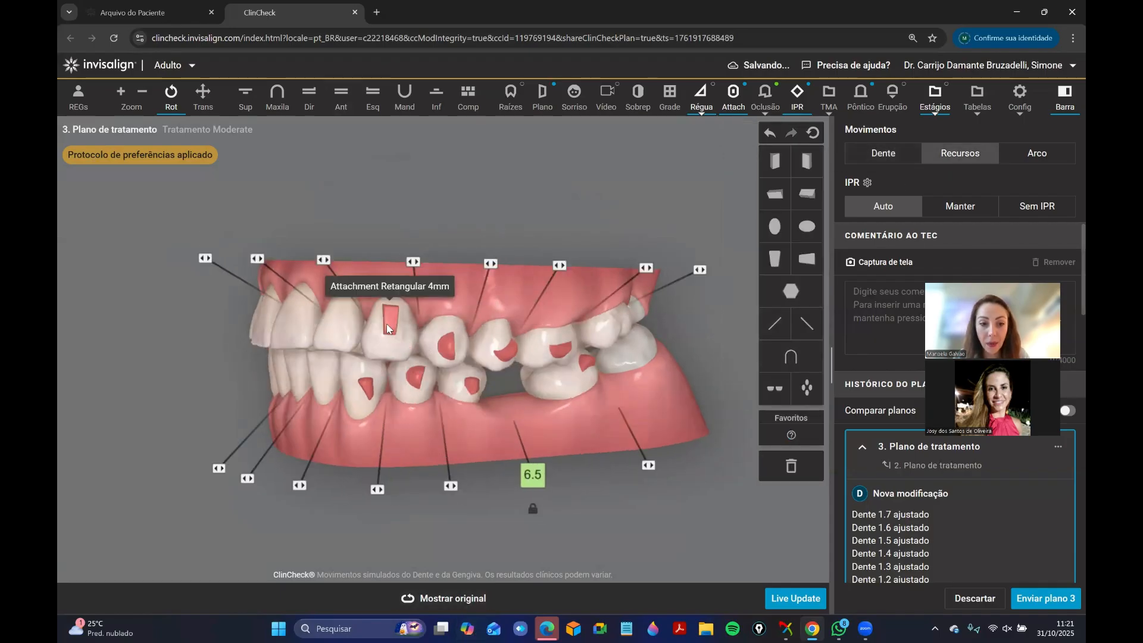
Compare the left and right sides of the bite with the original plan.
left_click(468, 612)
left_click(460, 612)
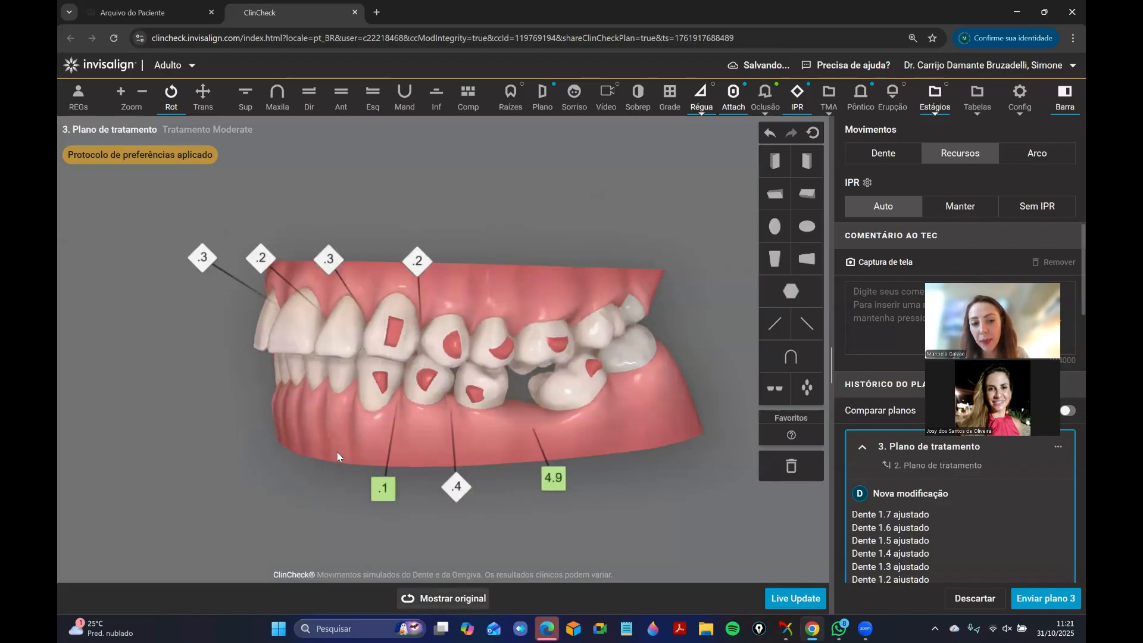
left_click_drag(326, 349, 554, 364)
left_click(439, 612)
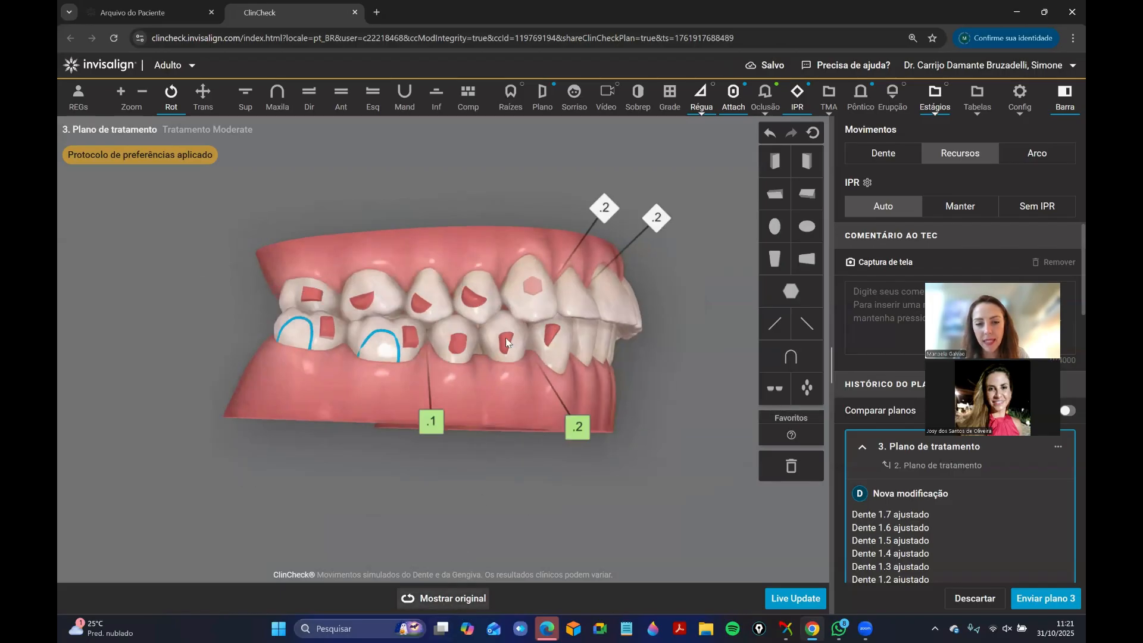
left_click_drag(461, 441, 512, 400)
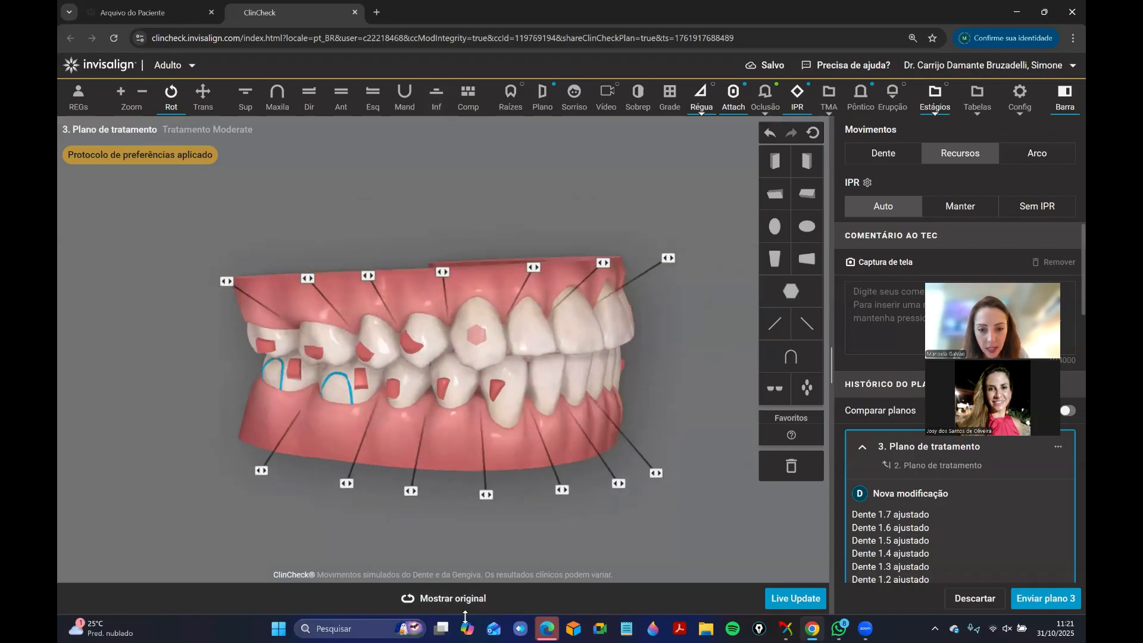
Isolate the lower arch and check the lower right canine's movement values and position against the original plan.
left_click(464, 612)
left_click(437, 107)
left_click(905, 153)
left_click(522, 399)
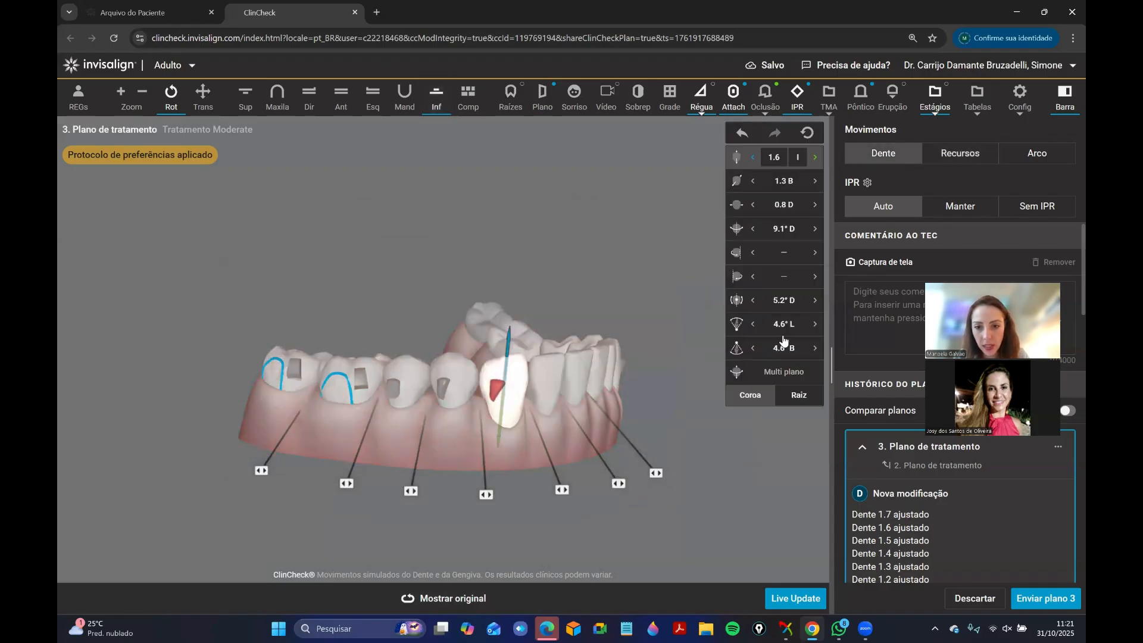
left_click(448, 595)
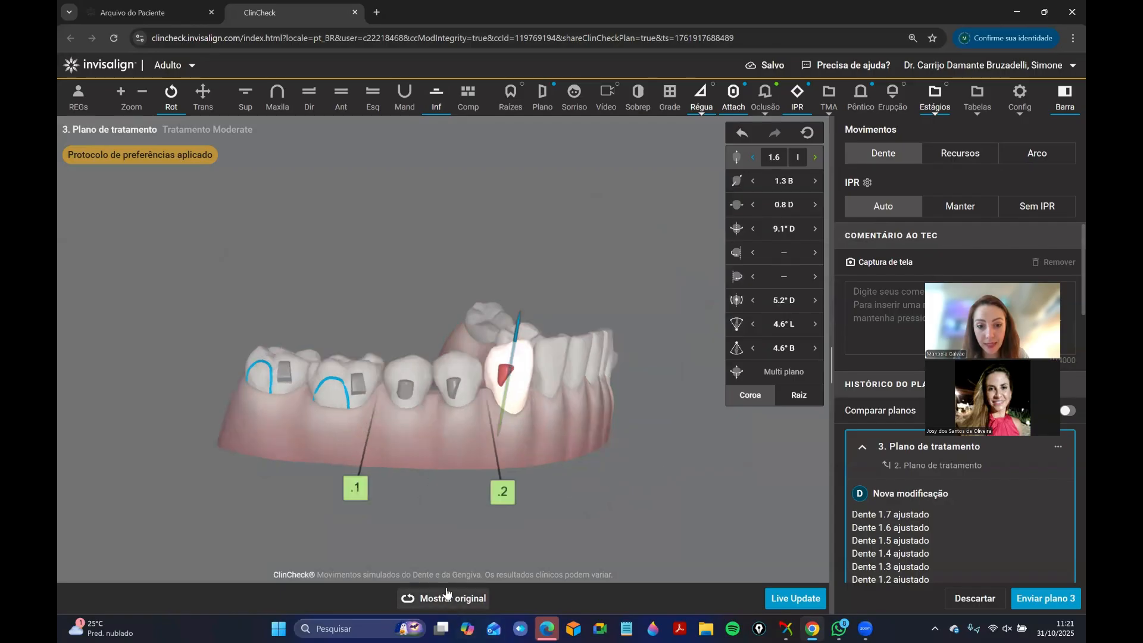
Replace the lower right canine's attachment with a vertical rectangular attachment.
left_click(959, 153)
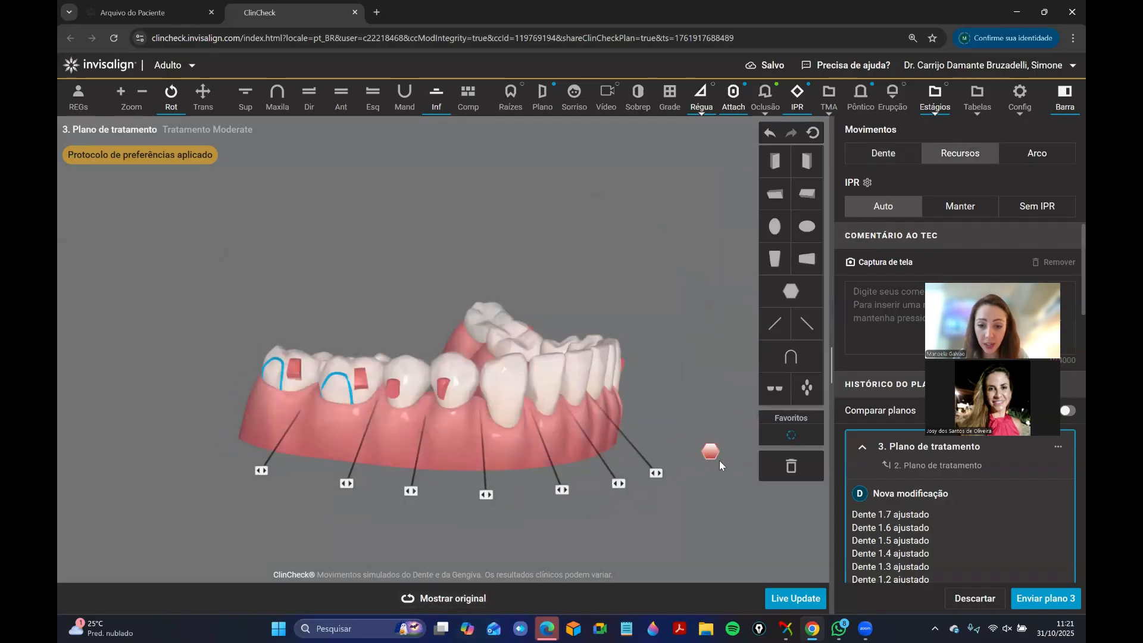
left_click_drag(719, 461, 784, 467)
left_click_drag(777, 260, 497, 390)
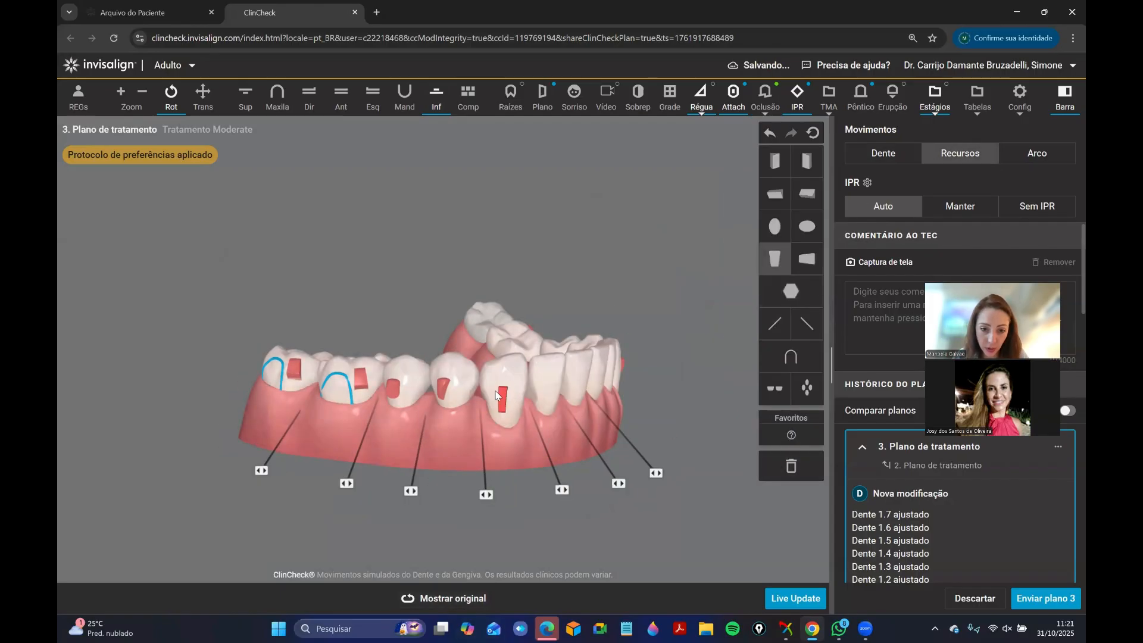
Examine the lower left canine's attachment and movement values from the left side, and compare it with the original plan.
left_click(341, 95)
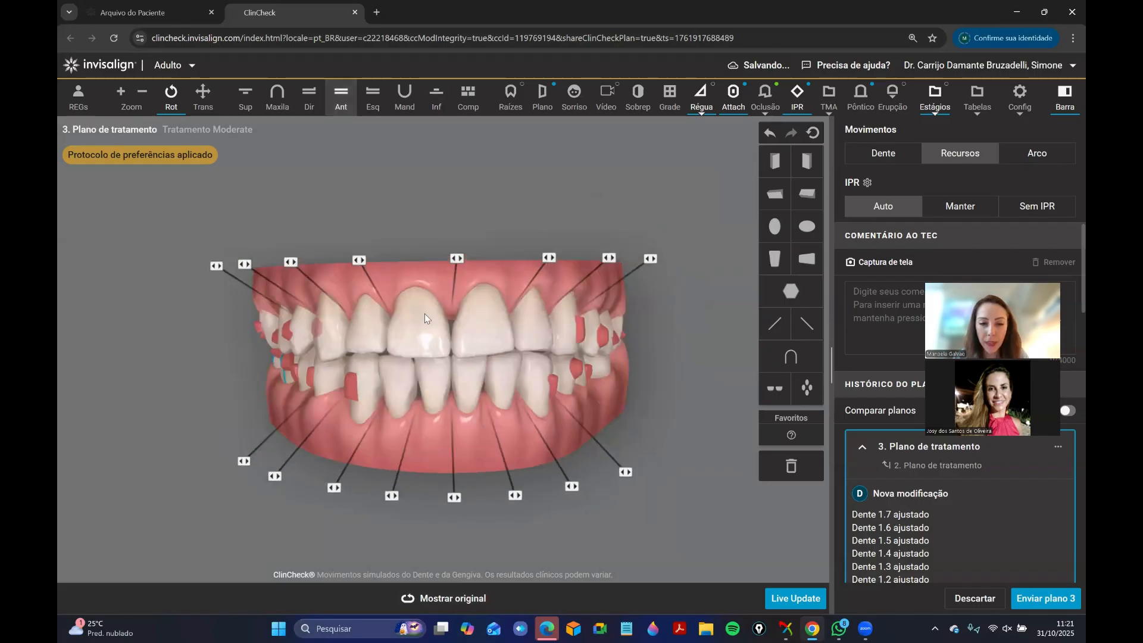
left_click_drag(424, 314, 417, 238)
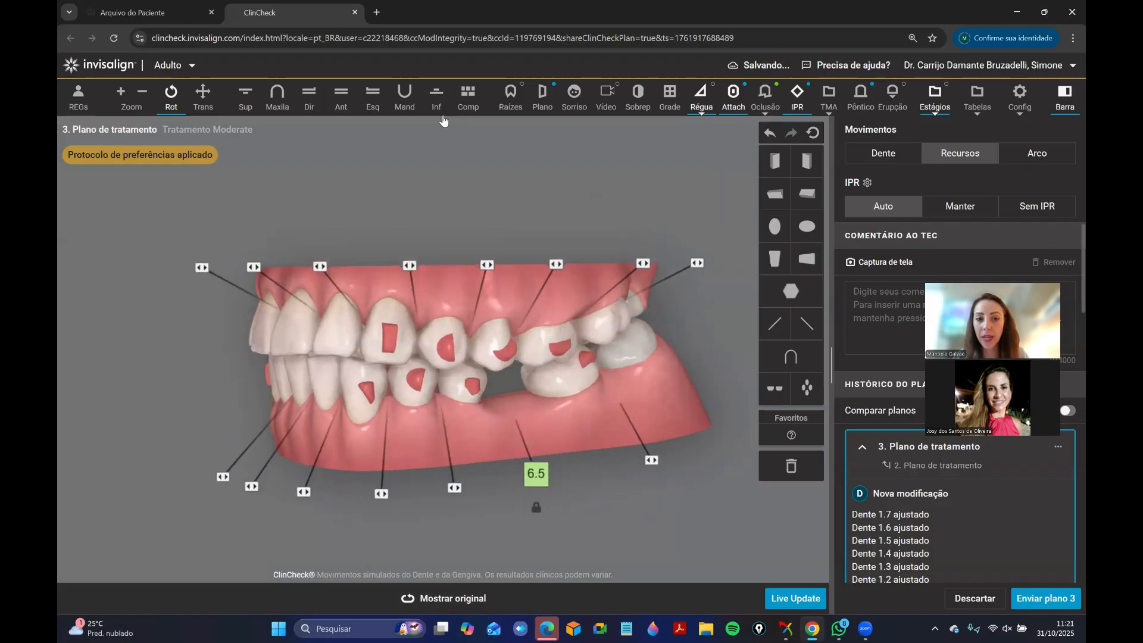
left_click(436, 95)
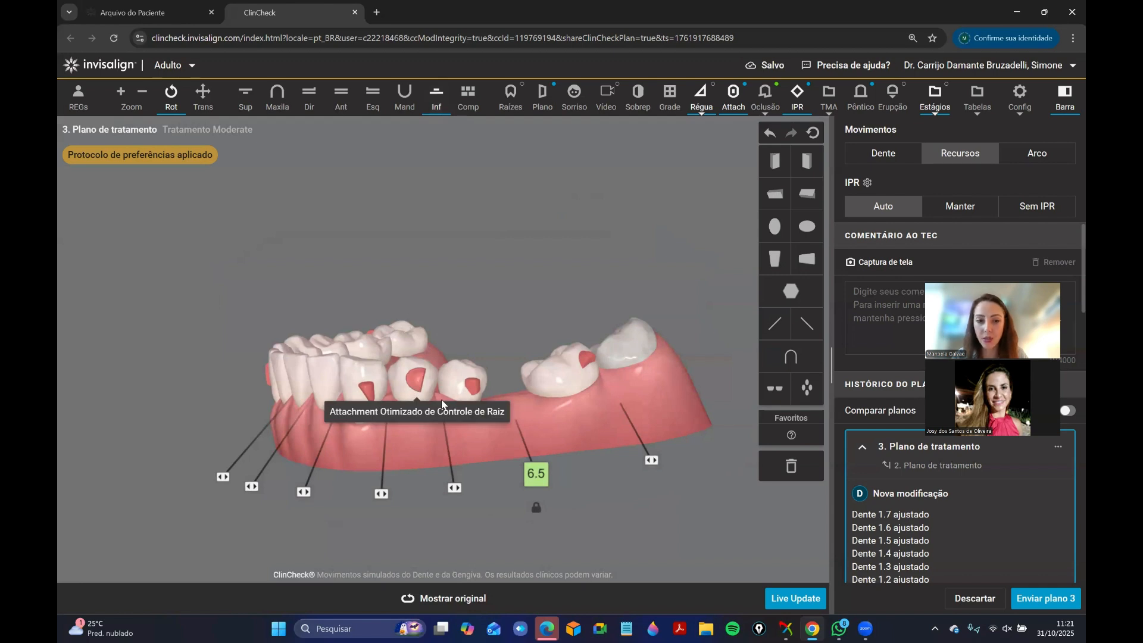
left_click_drag(445, 527, 453, 522)
left_click_drag(514, 281, 405, 388)
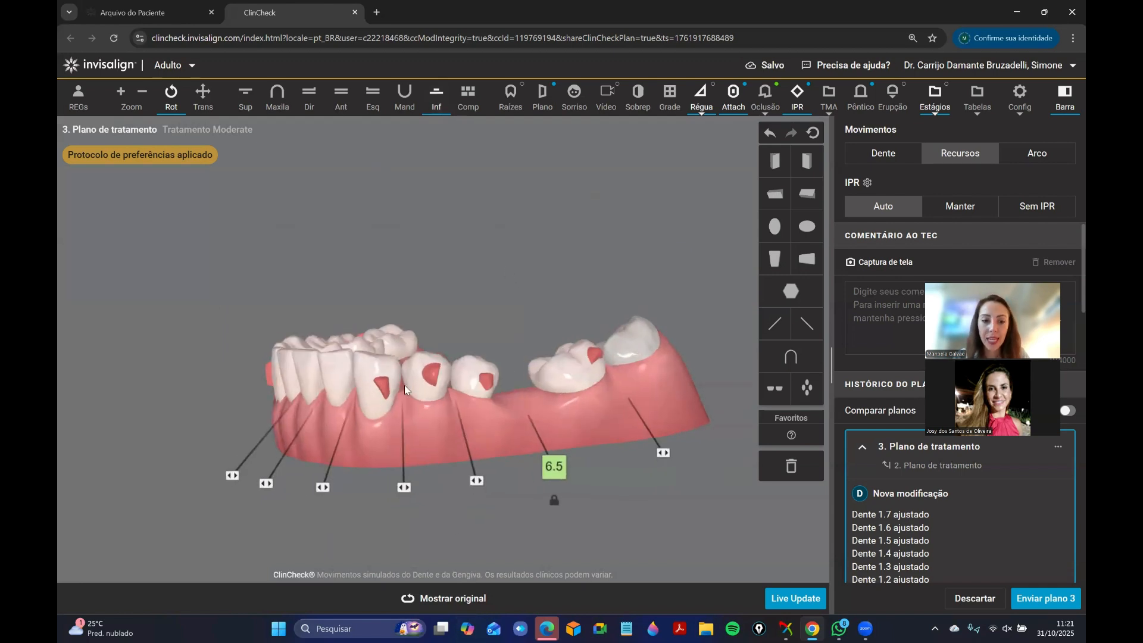
left_click(381, 396)
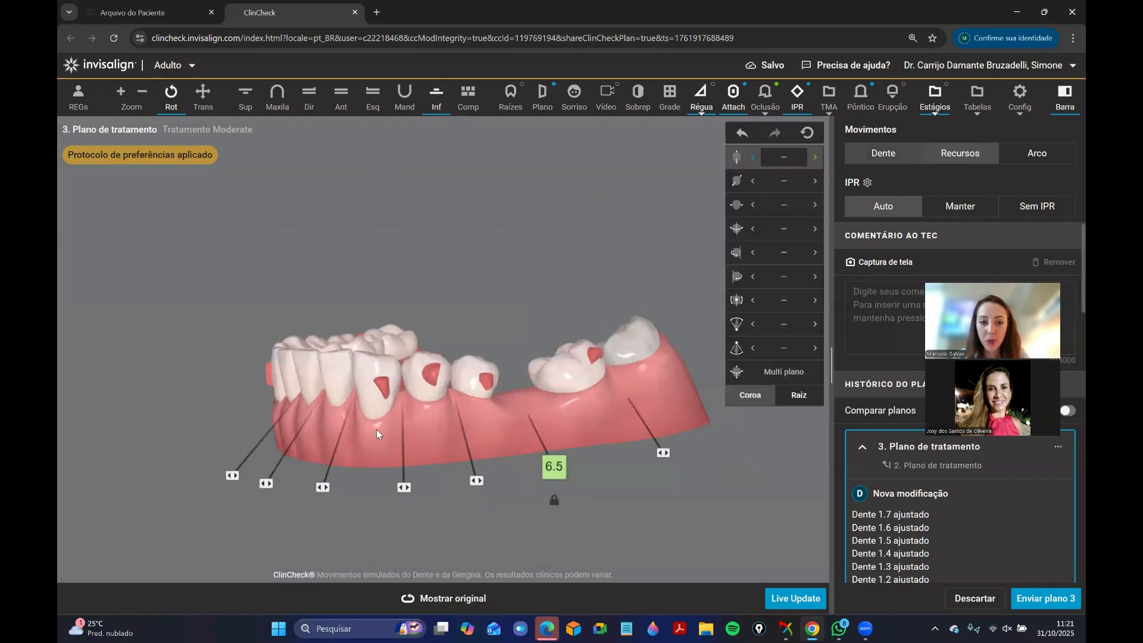
left_click(373, 399)
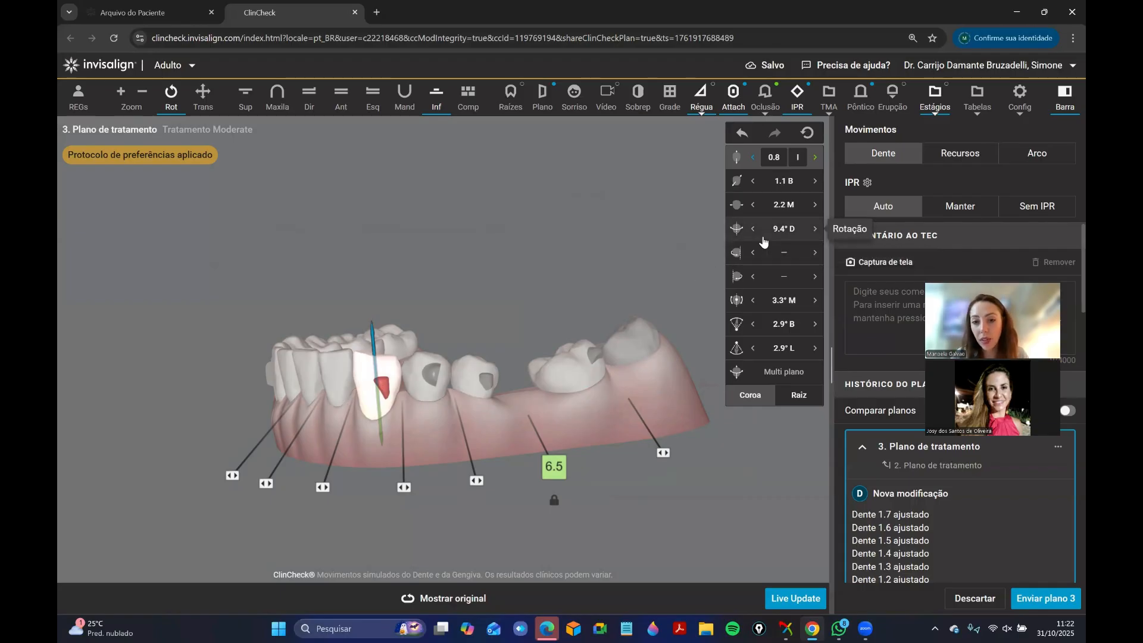
left_click(451, 600)
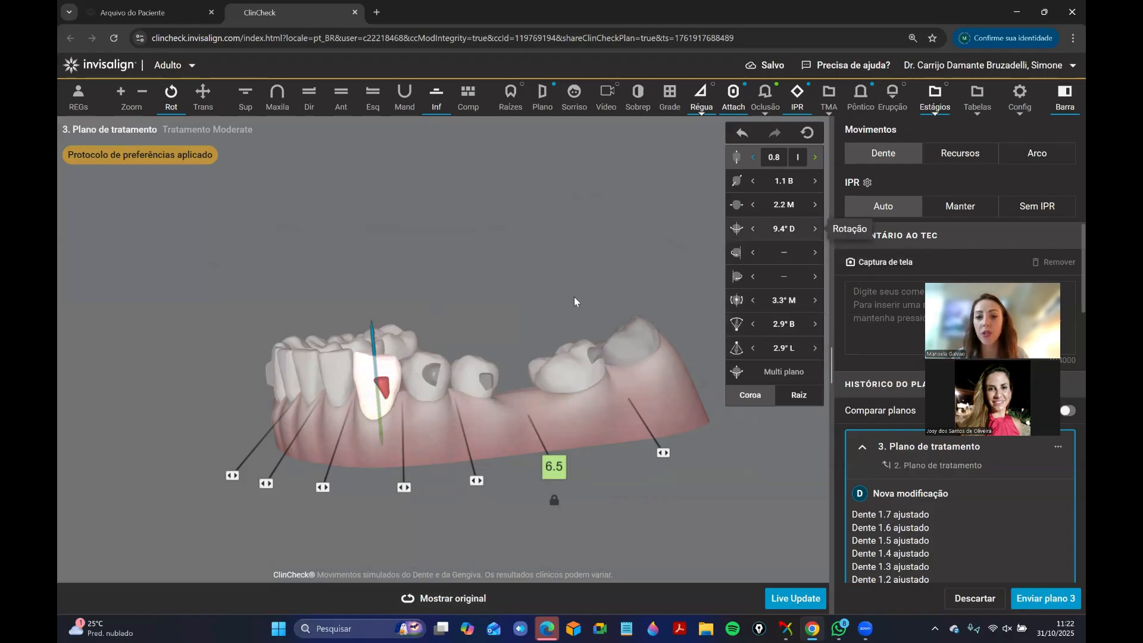
Replace the lower left canine's attachment with a vertical rectangular attachment.
left_click(477, 306)
left_click(980, 159)
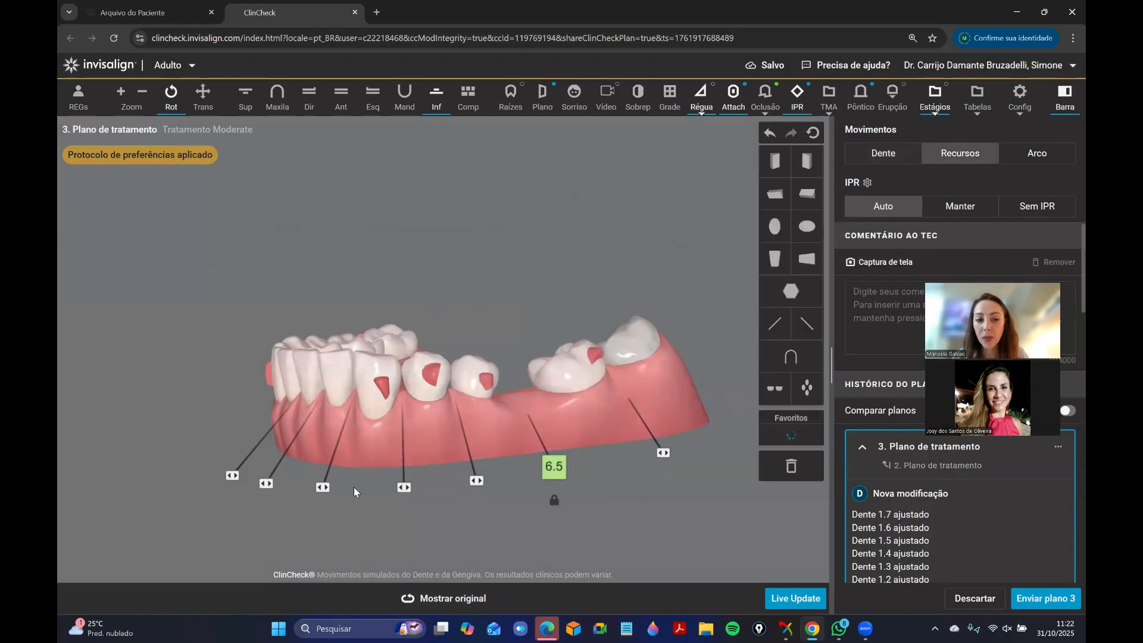
left_click(445, 600)
left_click_drag(382, 387, 793, 476)
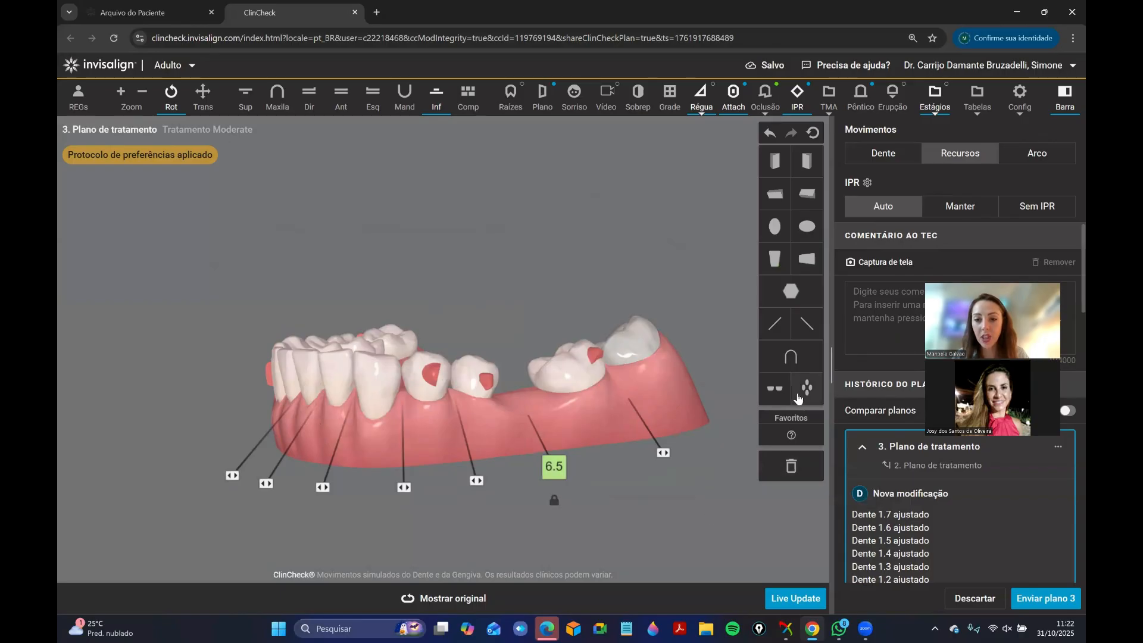
left_click_drag(774, 259, 367, 382)
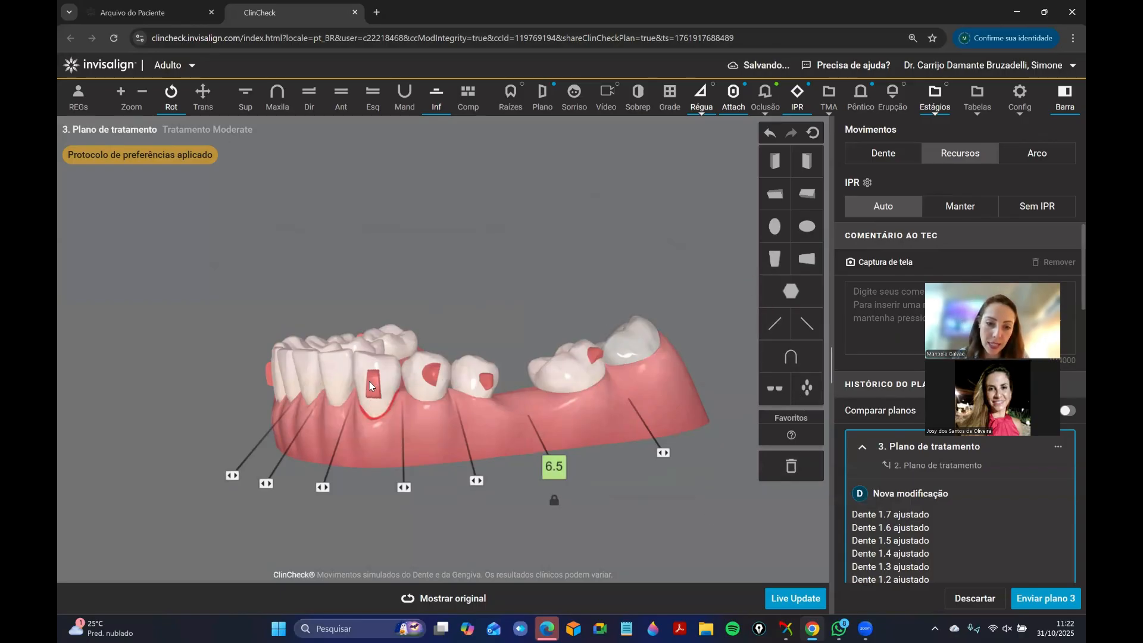
left_click(369, 381)
Show both arches from the left side and add a horizontal rectangular attachment to the upper left second molar.
left_click(340, 107)
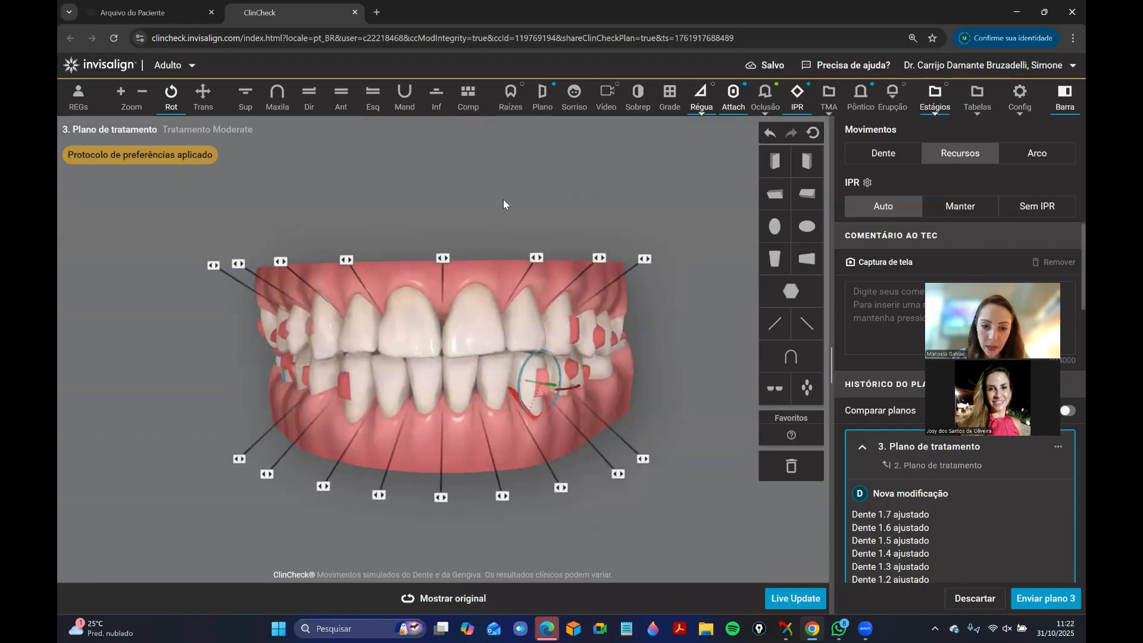
left_click_drag(438, 337, 325, 365)
left_click(437, 600)
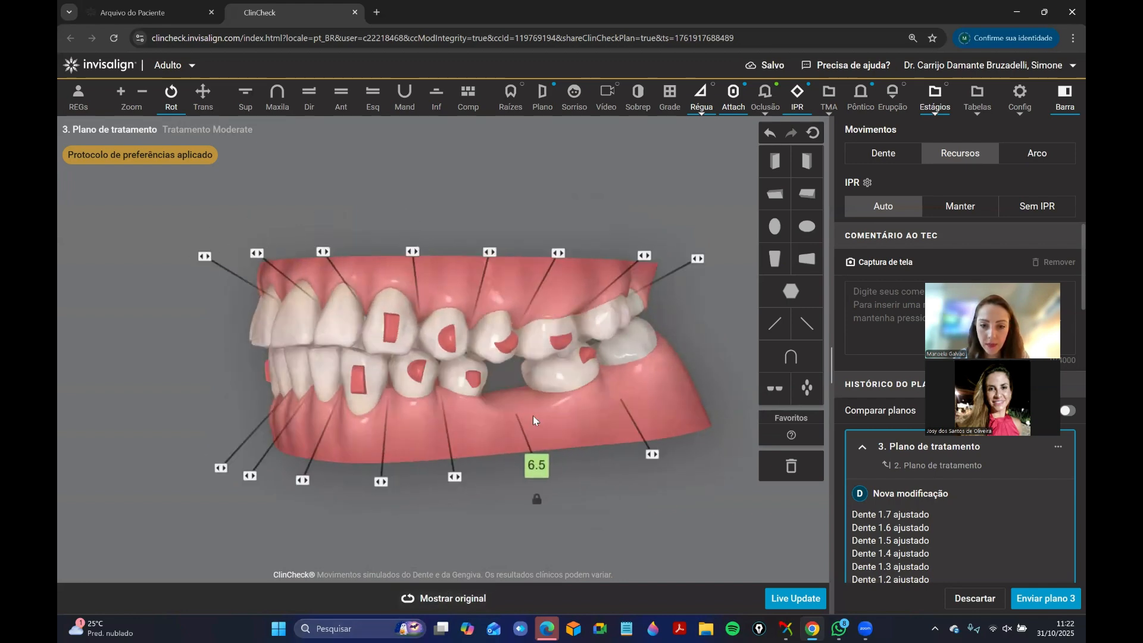
left_click_drag(595, 352, 557, 355)
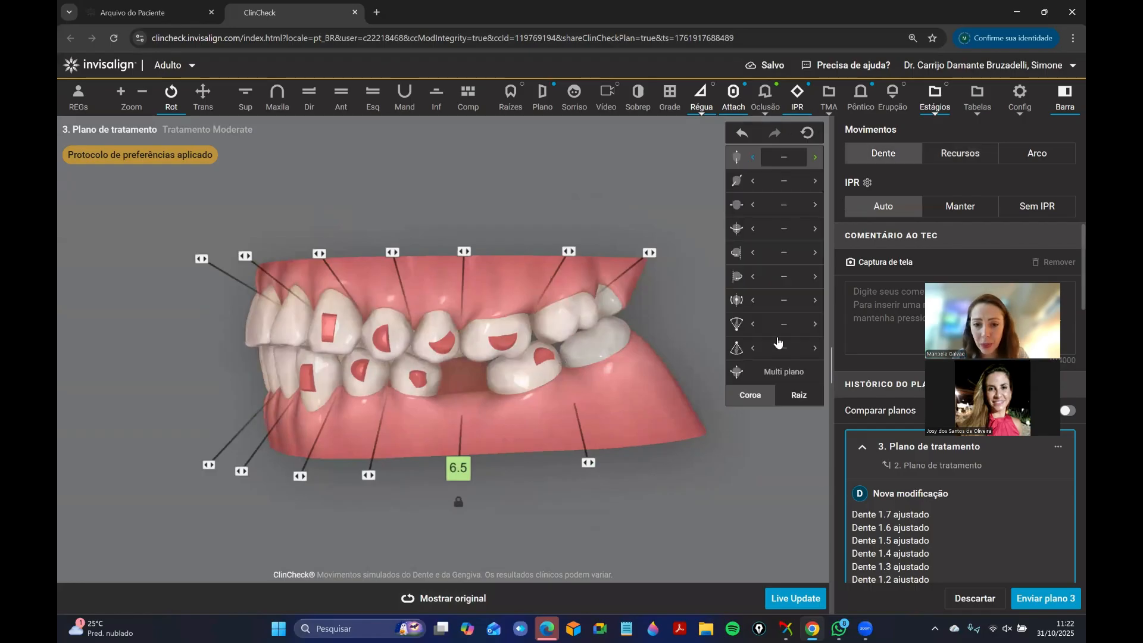
left_click_drag(806, 258, 556, 334)
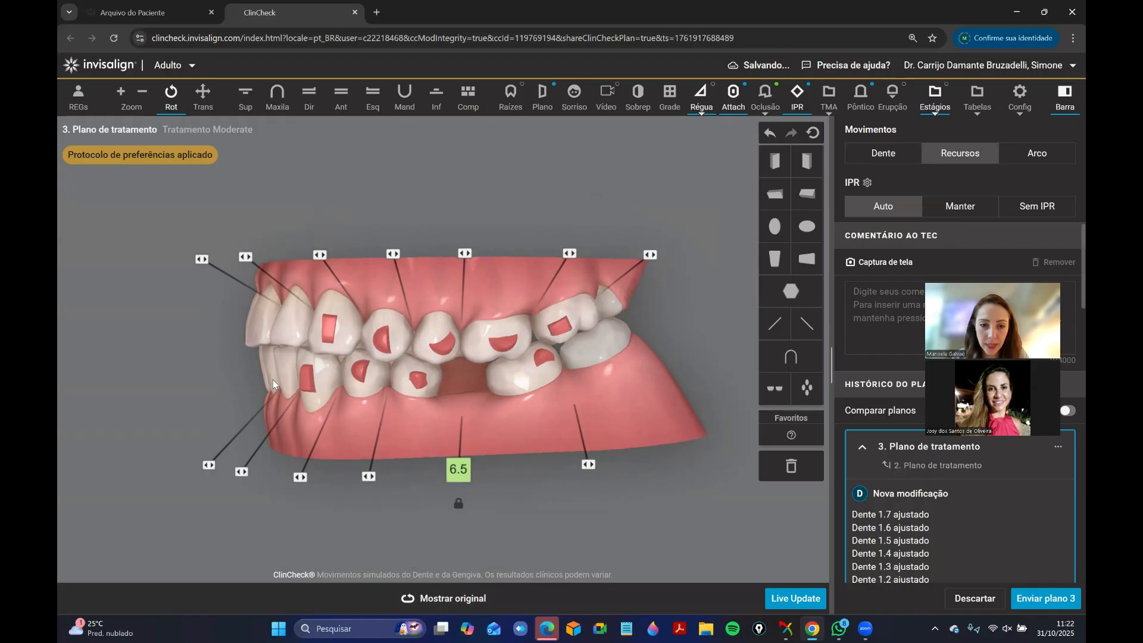
Review the bite from the left side and the front, and run Live Update to generate the revised treatment plan.
left_click_drag(272, 380, 369, 373)
left_click_drag(689, 319, 539, 345)
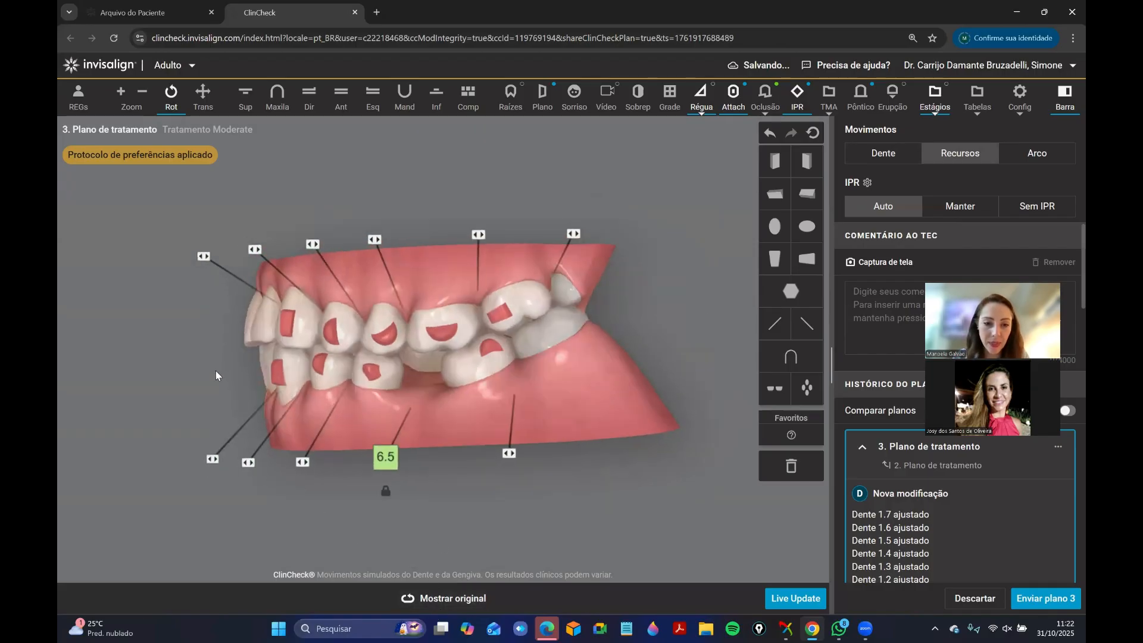
left_click_drag(215, 375, 449, 232)
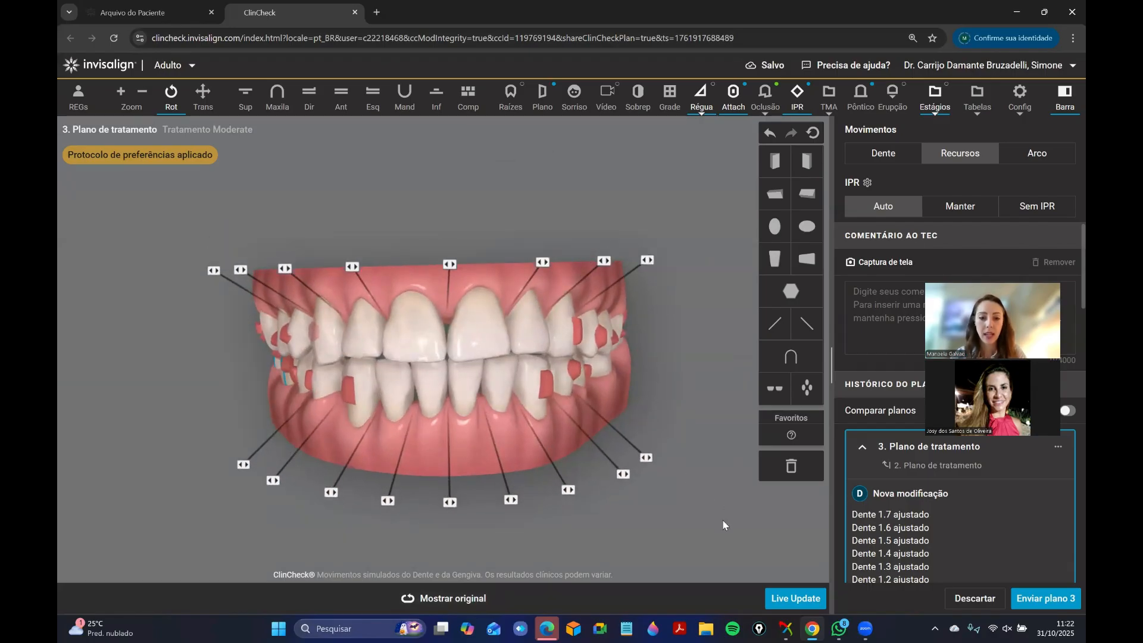
left_click(795, 600)
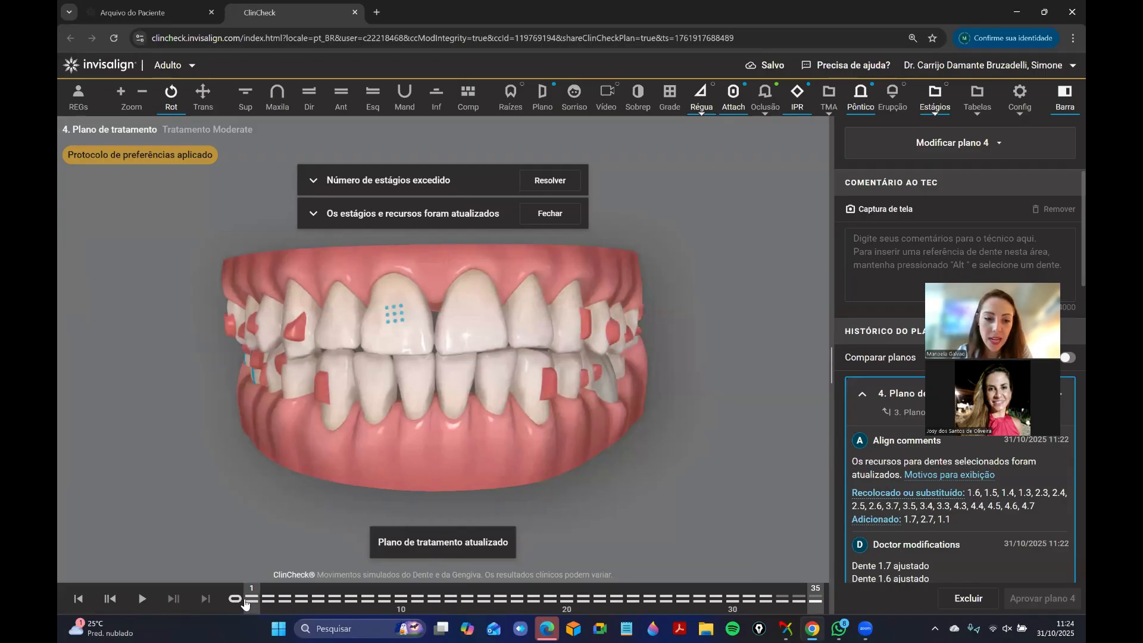
Isolate the lower arch in plan 4 and compare its occlusal view at stages 1 and 35.
left_click(436, 96)
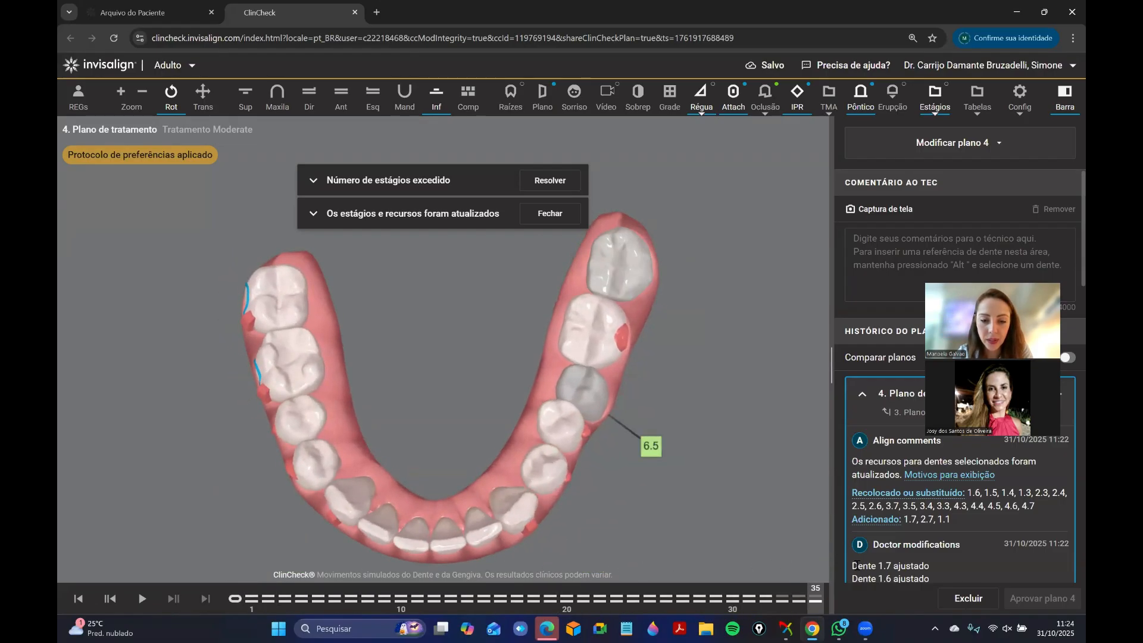
mouse_move(475, 584)
left_mouse_down()
mouse_move(192, 571)
mouse_move(874, 551)
left_mouse_up()
left_click_drag(466, 508, 577, 448)
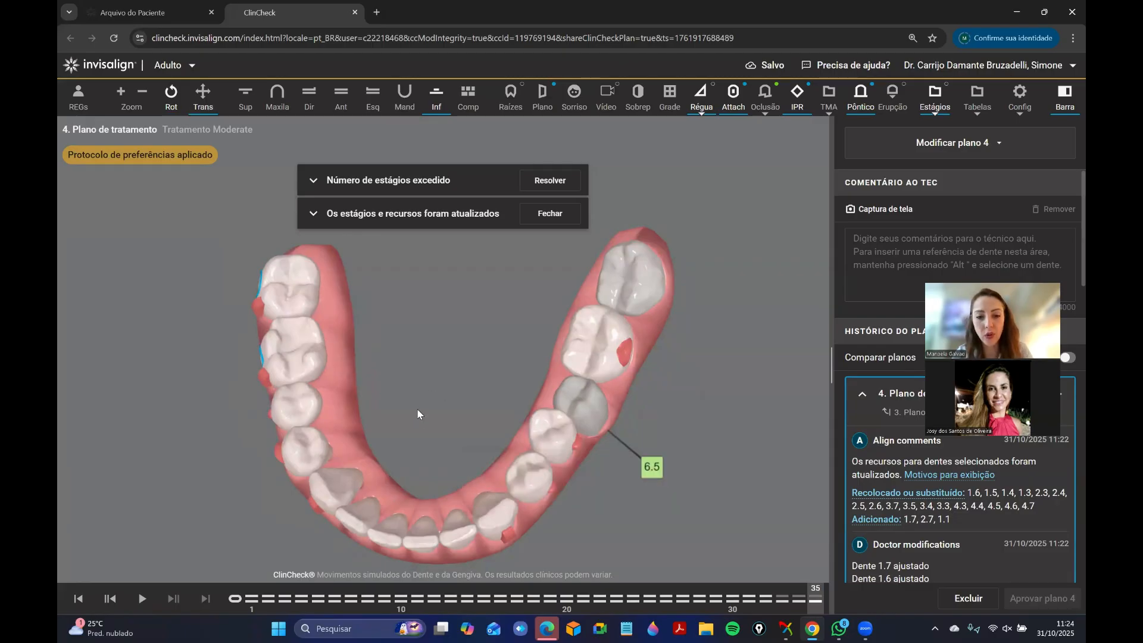
left_click_drag(416, 408, 455, 467)
left_click(242, 600)
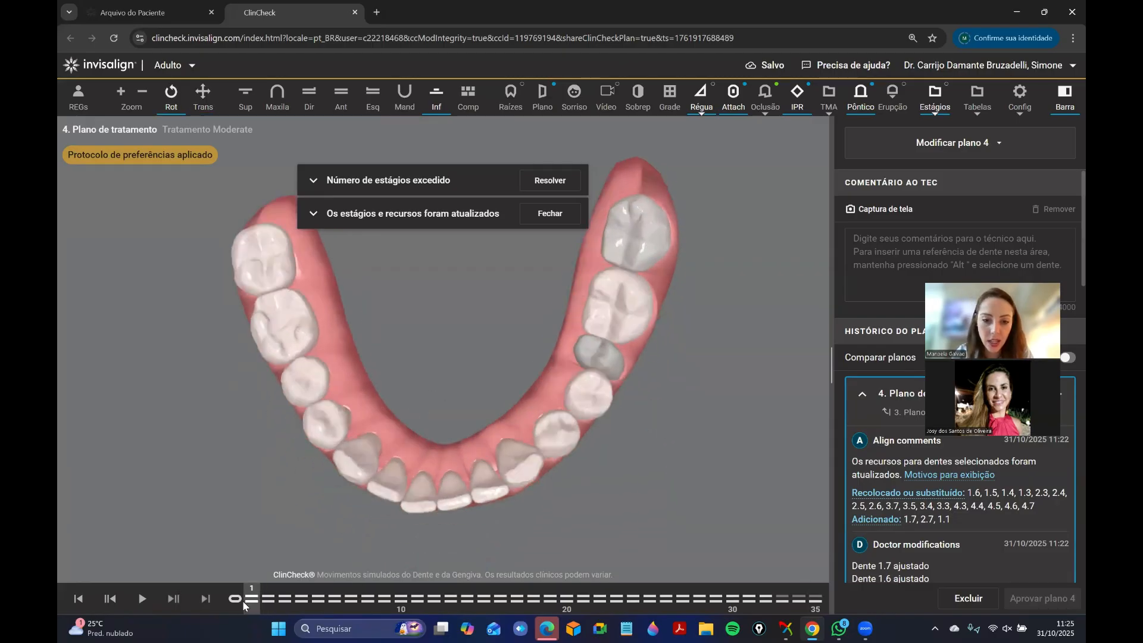
left_click_drag(333, 615, 813, 552)
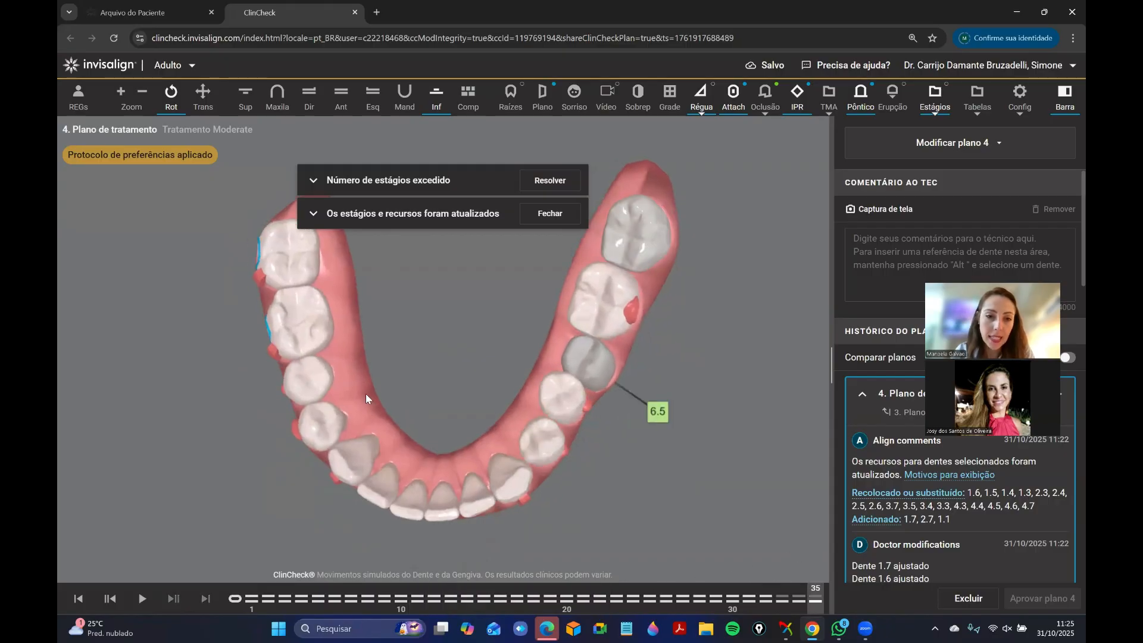
Examine the lower left teeth from the side at stage 14 and check the tooth movements in the staging chart.
left_click_drag(365, 397, 278, 296)
left_click_drag(234, 598, 467, 600)
left_click_drag(369, 374, 396, 377)
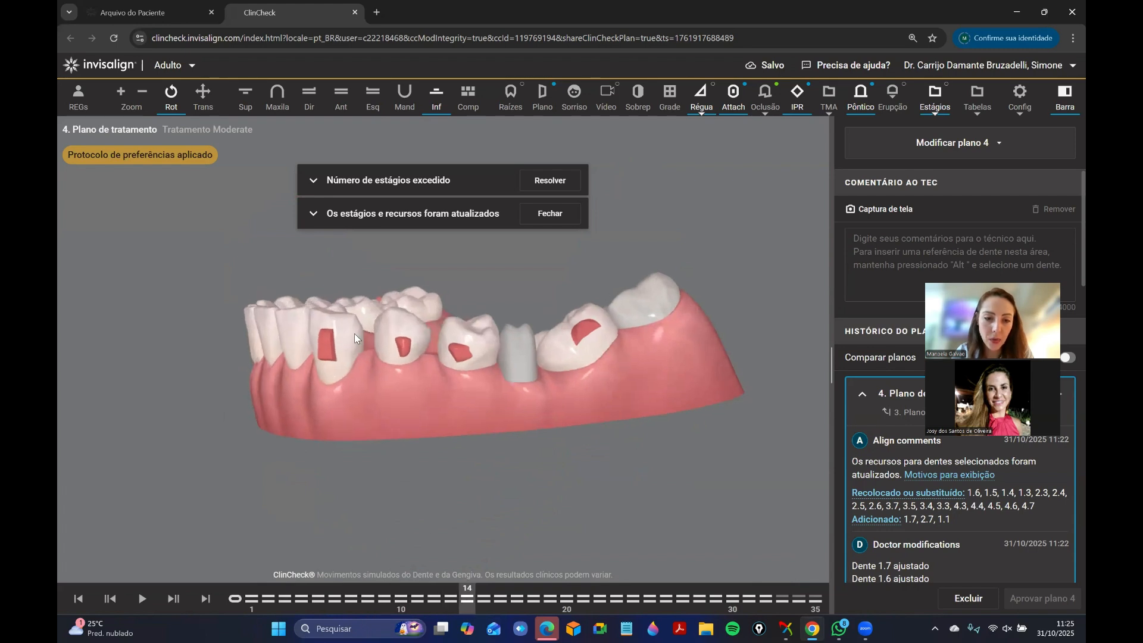
left_click(938, 97)
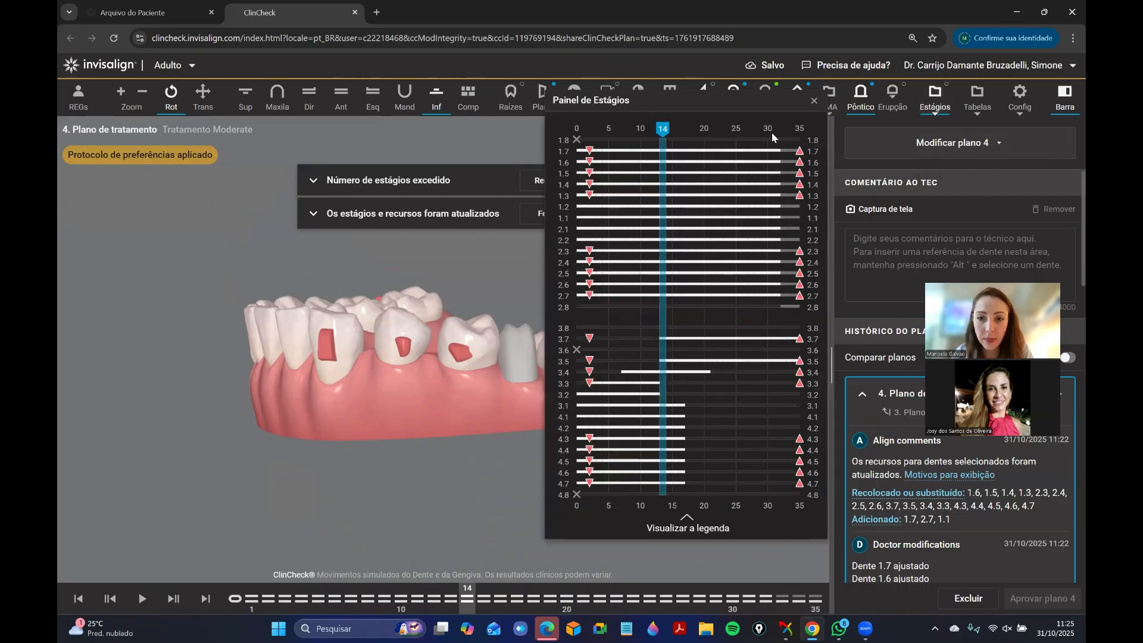
left_click(814, 100)
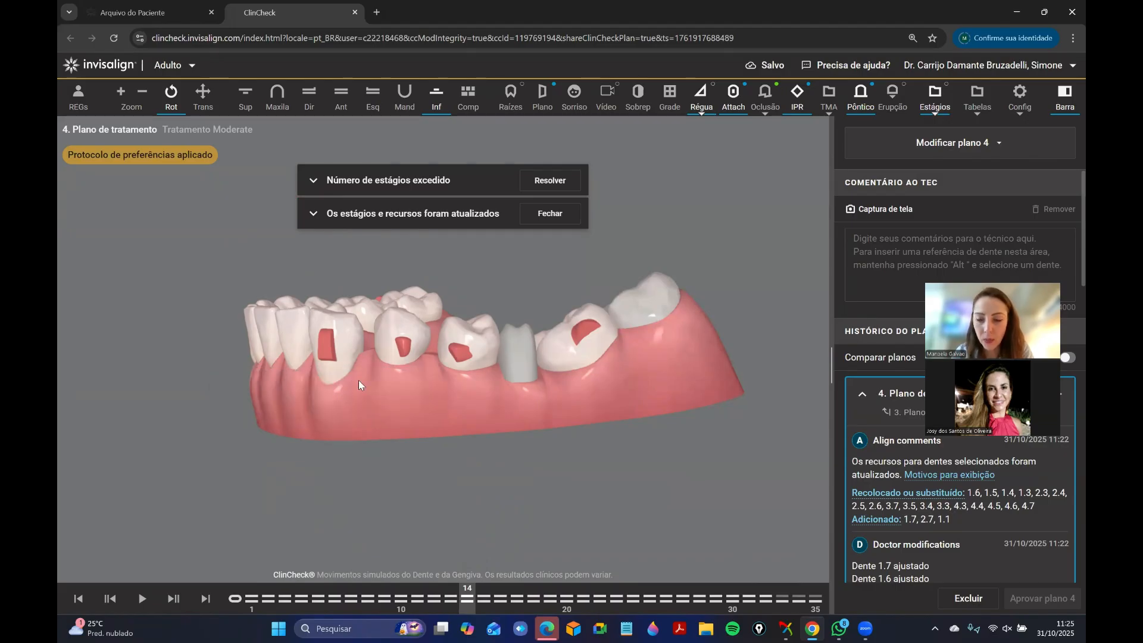
Inspect the lower arch from above at stage 14 and from the front left at stage 15.
left_click_drag(270, 367, 593, 327)
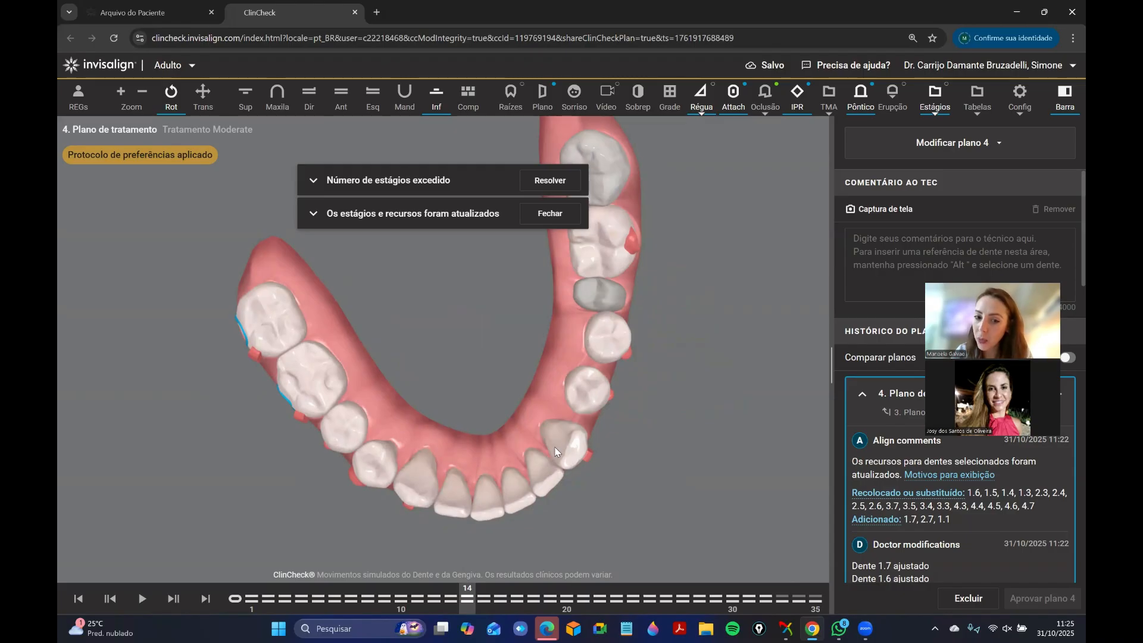
mouse_move(481, 599)
left_mouse_down()
mouse_move(637, 566)
mouse_move(822, 590)
mouse_move(485, 596)
left_mouse_up()
left_click_drag(390, 345, 343, 202)
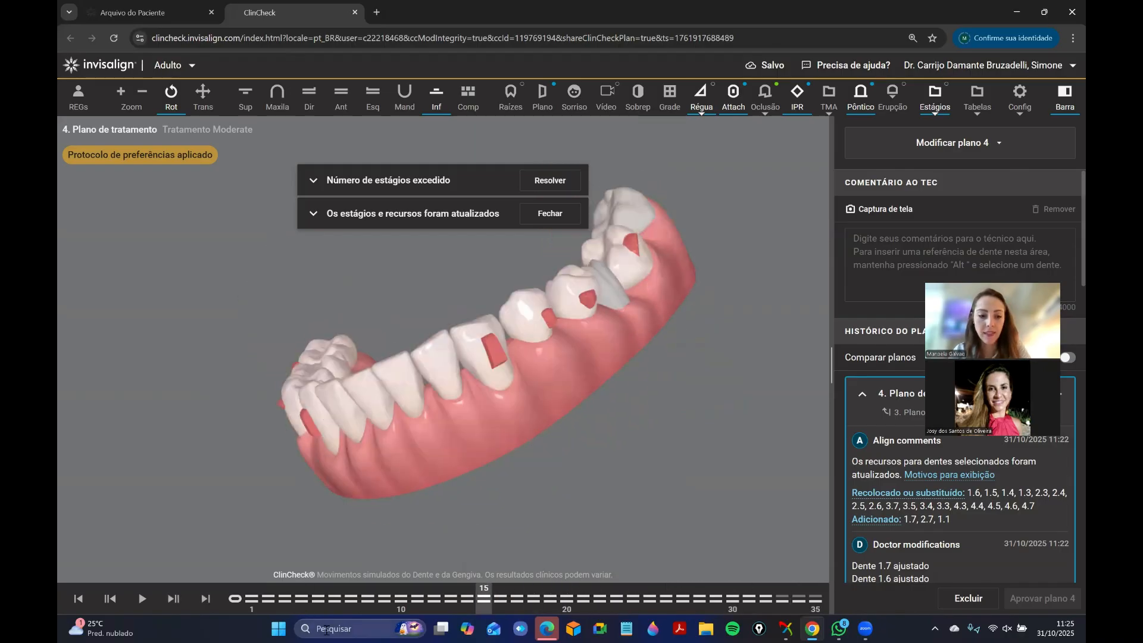
Find and open Epic Pen through a search for "pen", and move its tool palette clear of the dental model.
left_click(328, 628)
type("pen")
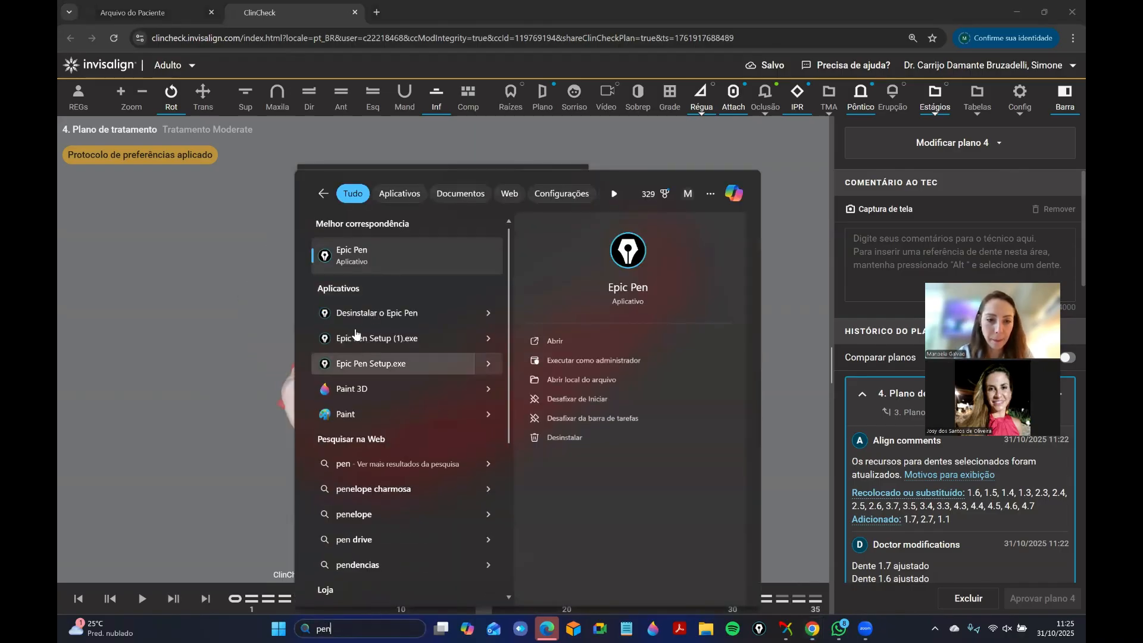
left_click(383, 262)
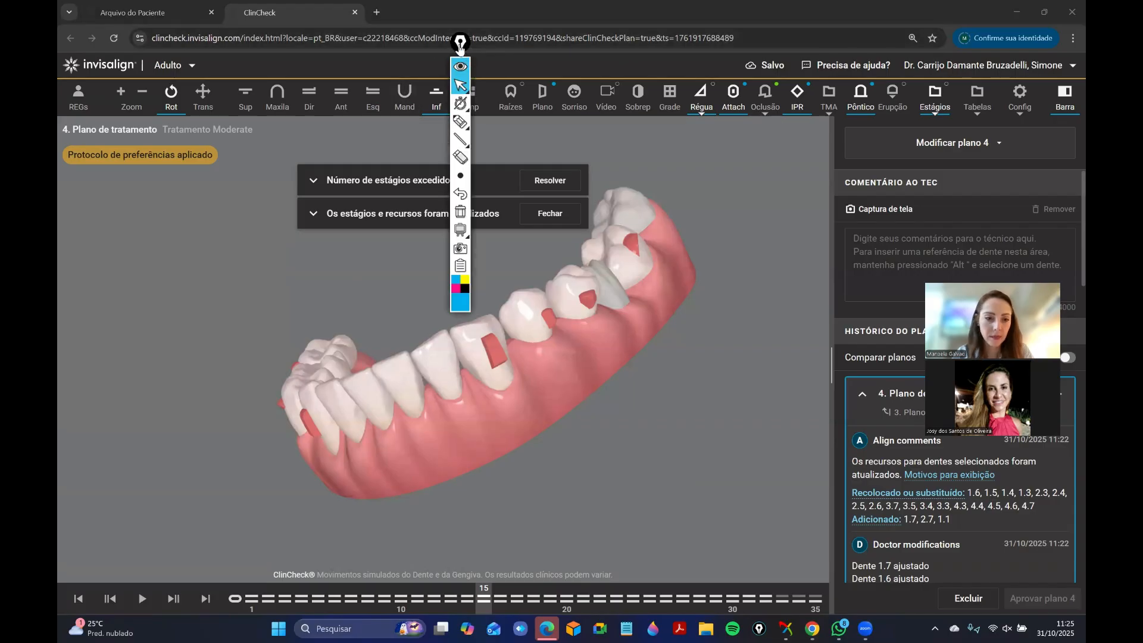
left_click_drag(460, 42, 123, 171)
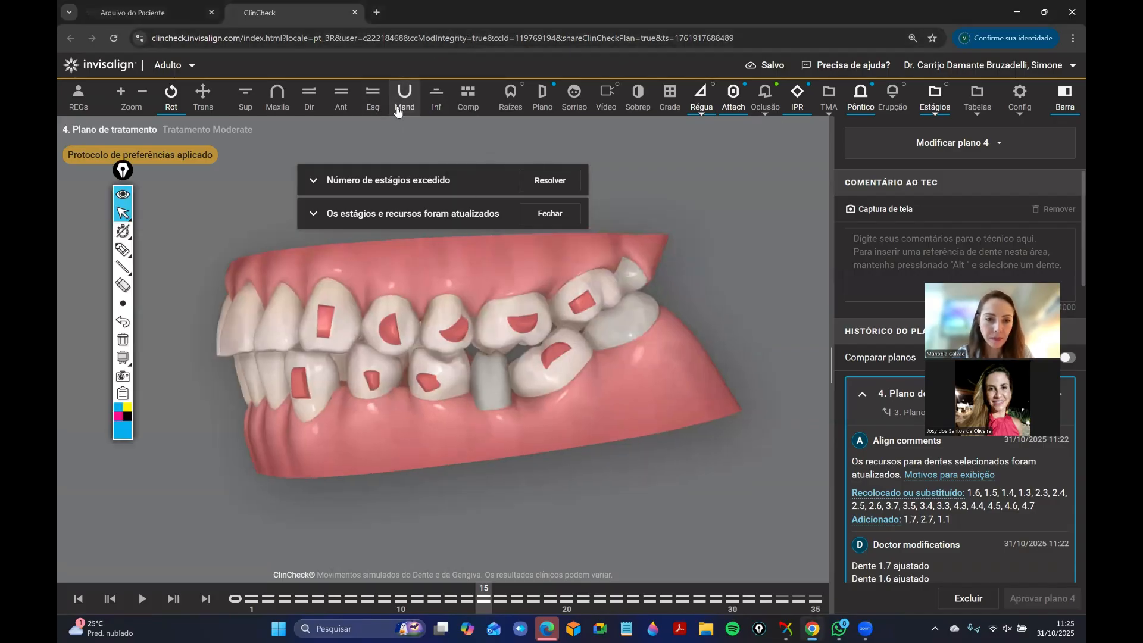
Show the lower arch at stage 13, check the staging chart, and orient the model to the lower left teeth.
left_click(404, 95)
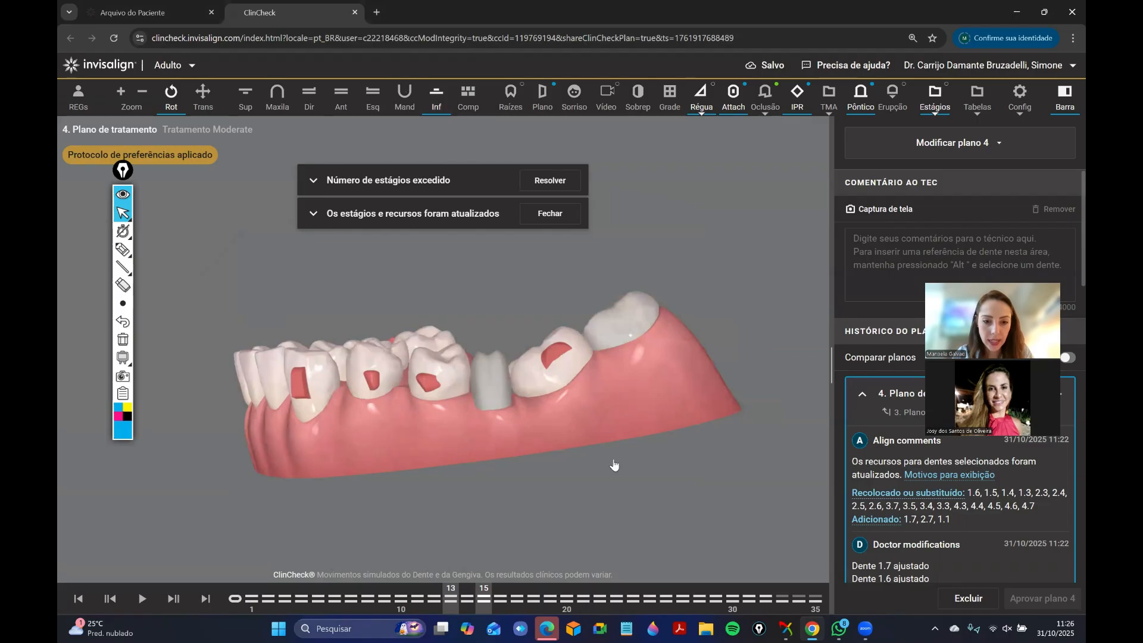
left_click(927, 99)
left_click(936, 138)
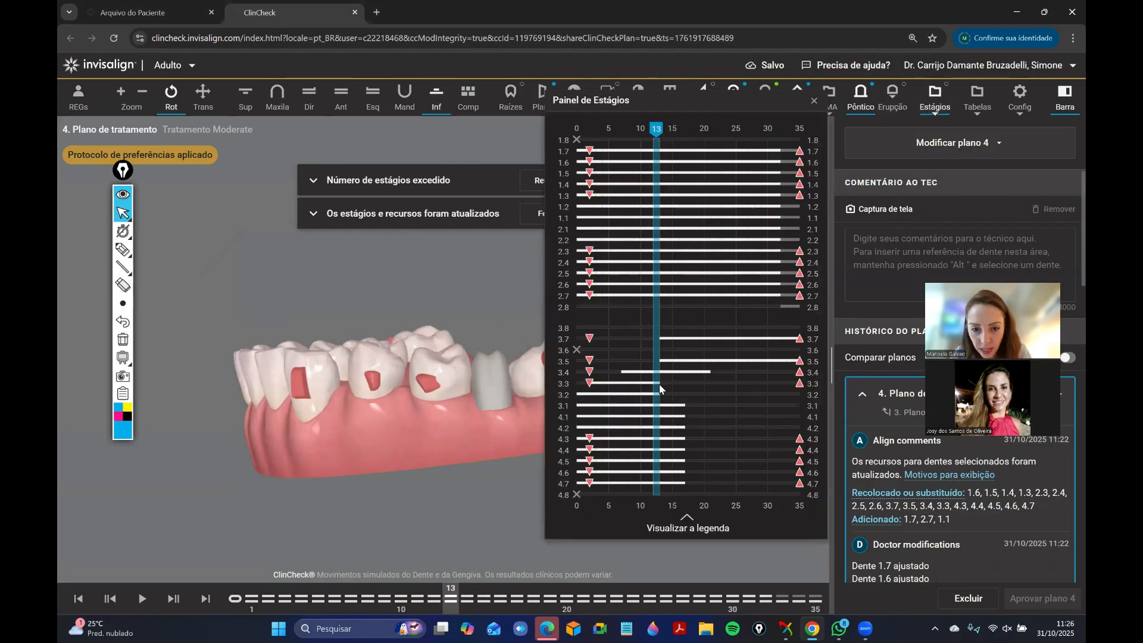
left_click(814, 101)
left_click_drag(415, 351, 259, 350)
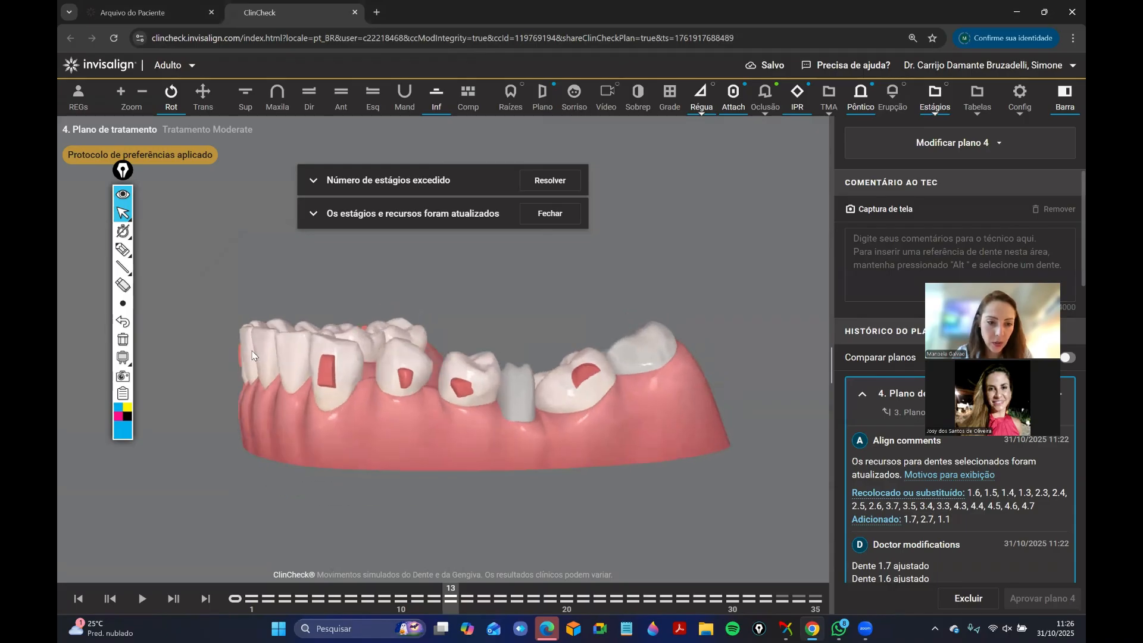
Draw a large black dot on the gum between the lower left canine and first premolar with the thickest pen.
left_click(122, 249)
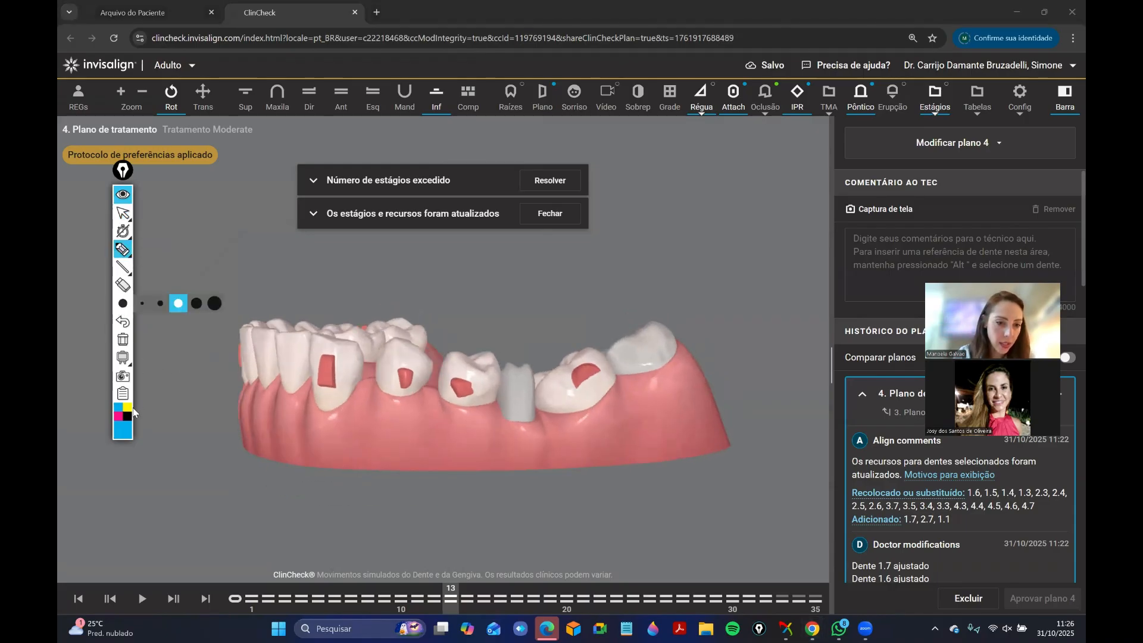
left_click(128, 416)
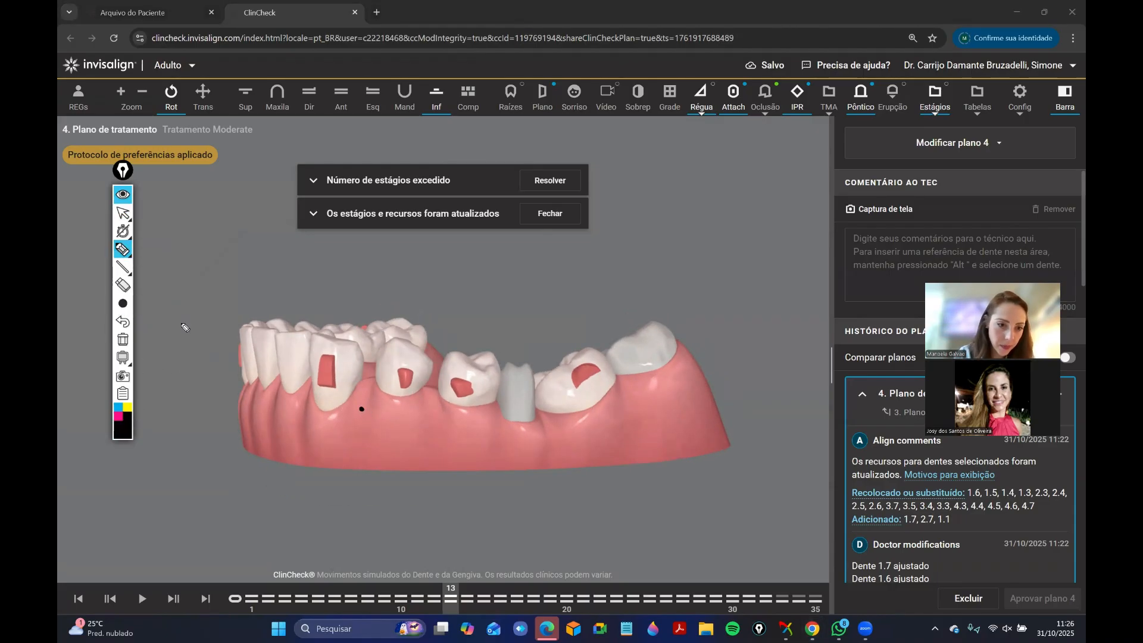
left_click(123, 303)
left_click(215, 305)
left_click(361, 411)
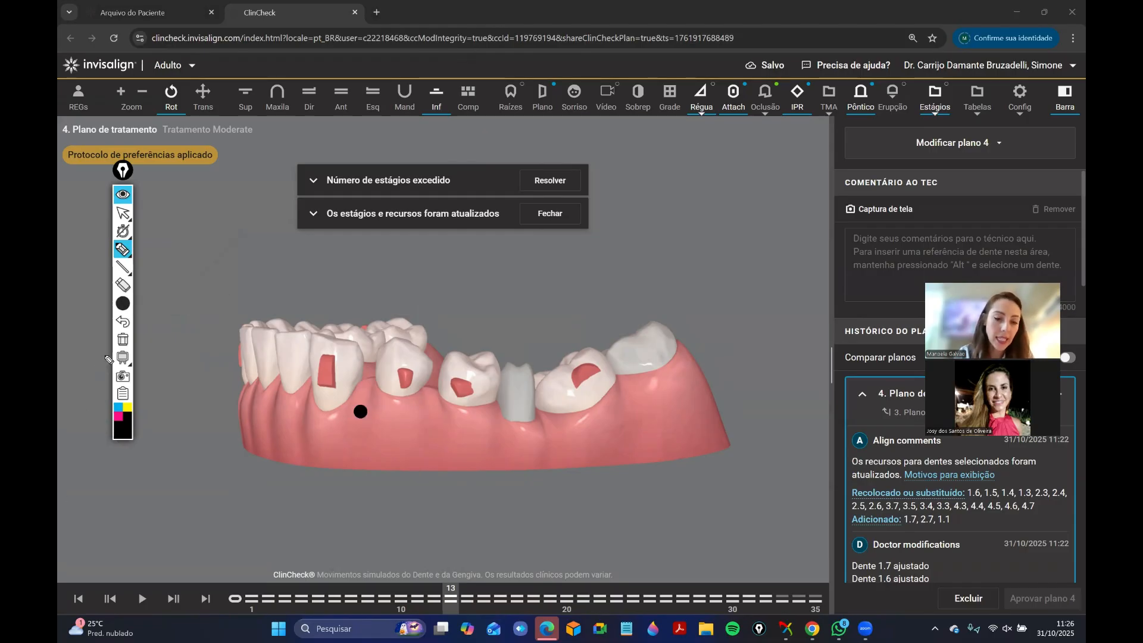
Draw a thin cyan arch across the lower left canine, around the lower end of its attachment, removing the stray black stroke.
left_click(123, 304)
left_click(159, 304)
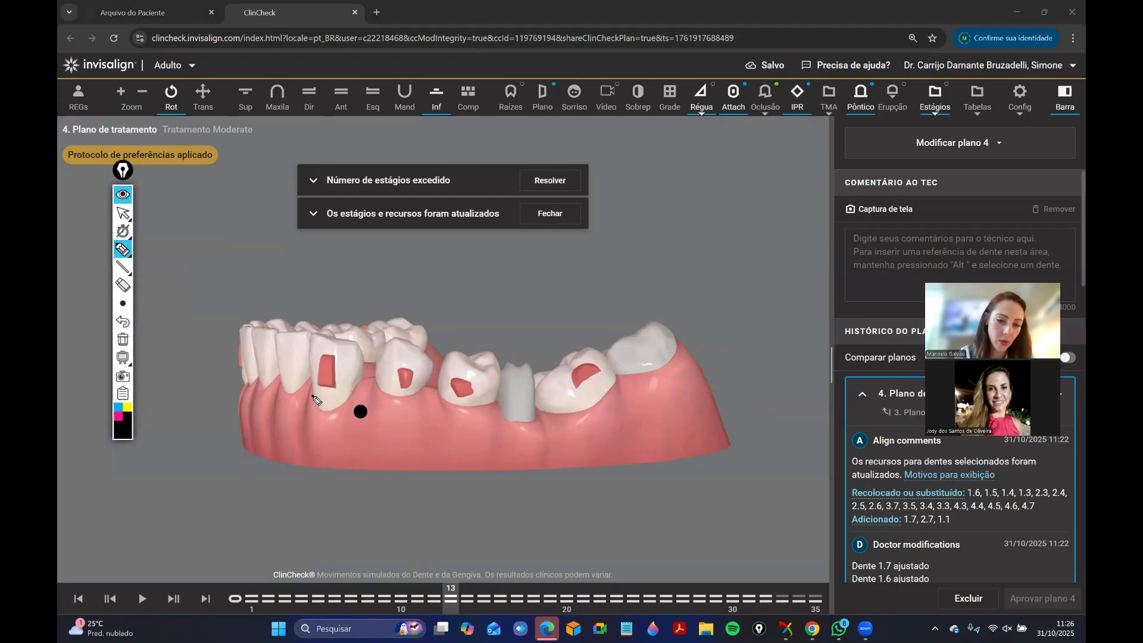
left_click_drag(312, 396, 316, 395)
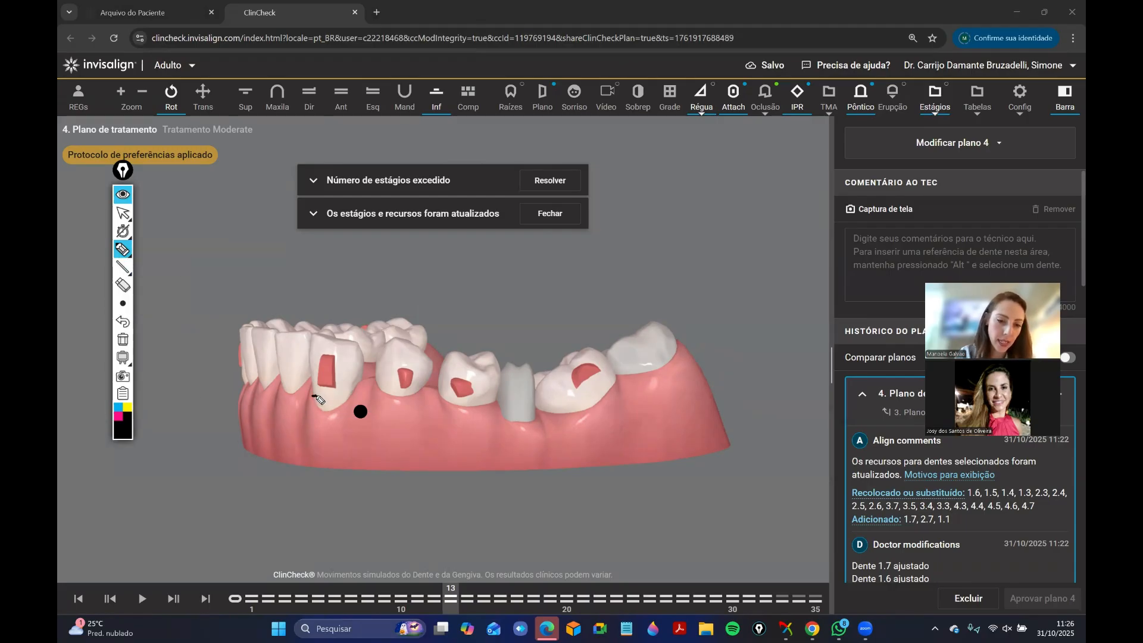
left_click(118, 407)
mouse_move(314, 397)
left_mouse_down()
mouse_move(319, 375)
mouse_move(336, 375)
mouse_move(349, 402)
left_mouse_up()
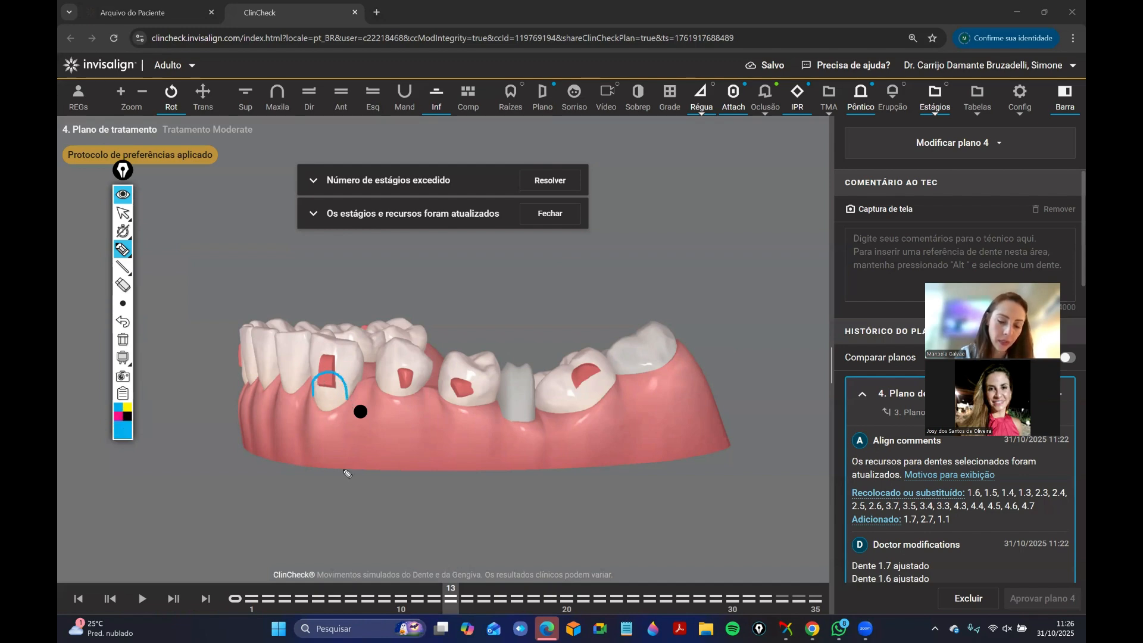
Draw magenta straight lines from the lower left canine's attachment to the black dot, and add yellow strokes across the vertical line and the dot.
left_click(118, 416)
left_click(122, 268)
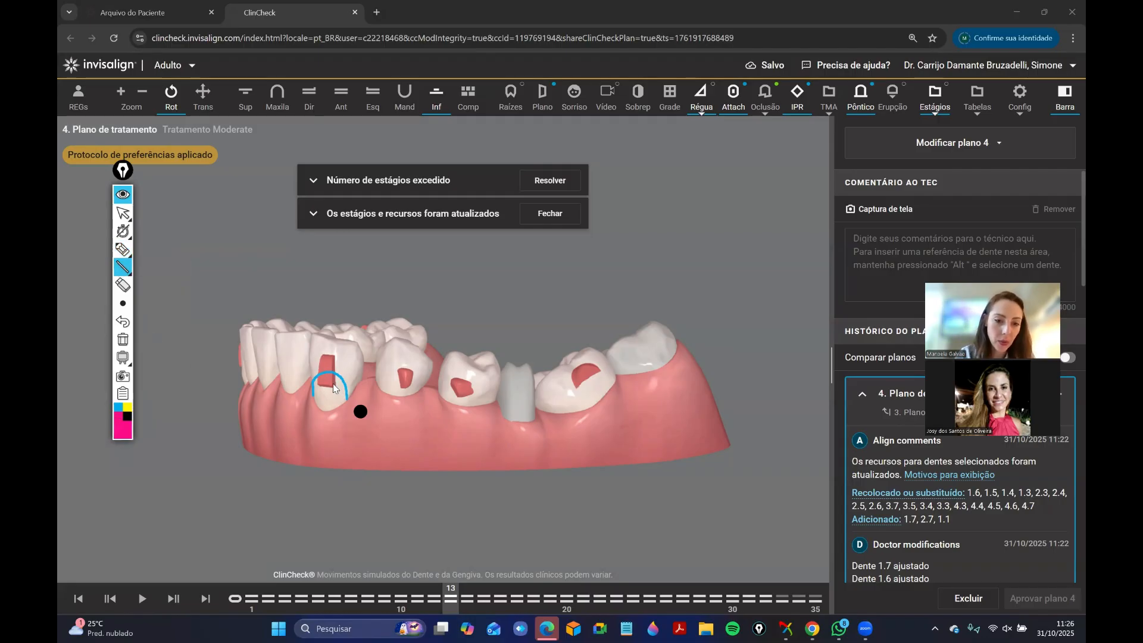
mouse_move(328, 377)
left_mouse_down()
mouse_move(326, 409)
mouse_move(360, 411)
left_mouse_up()
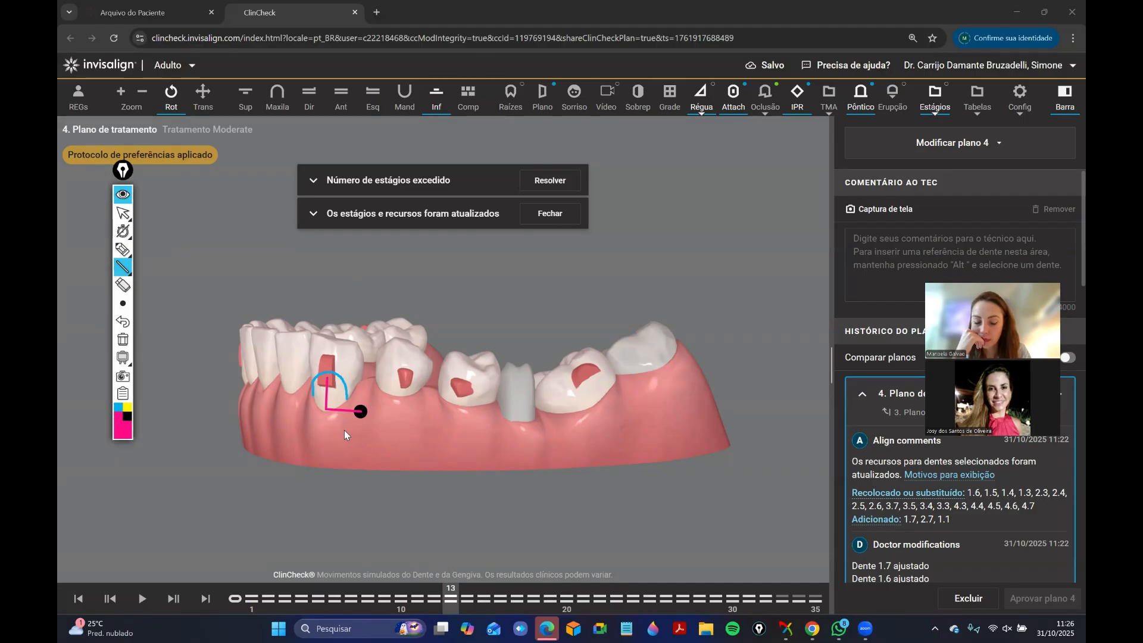
left_click(128, 407)
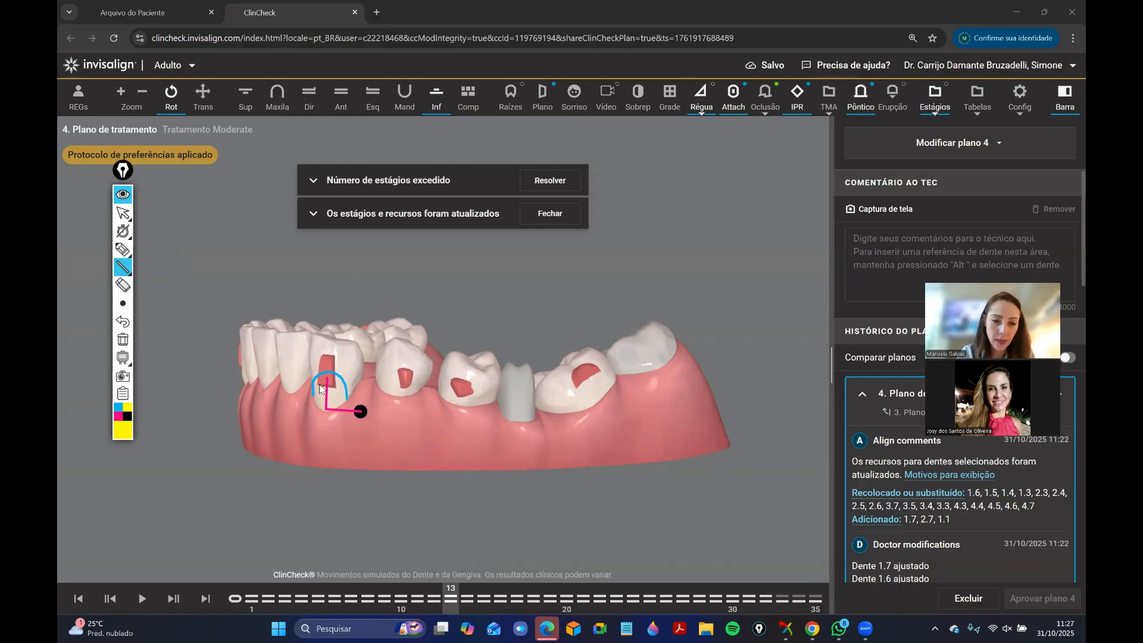
left_click_drag(315, 386, 365, 409)
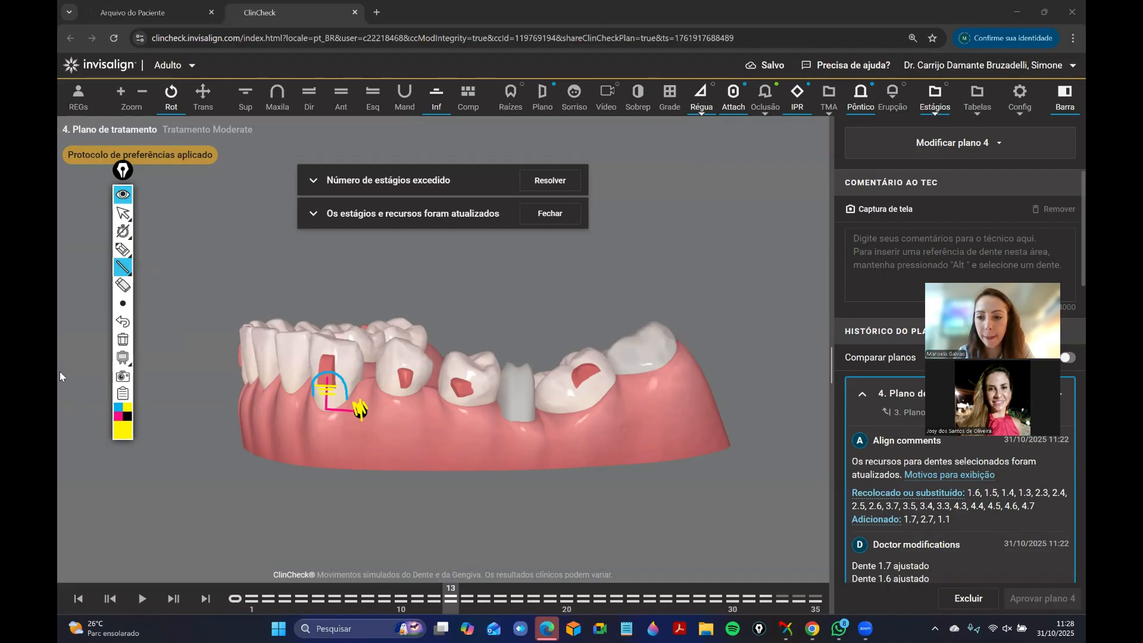
Undo all the drawn annotations around the lower left canine and collapse the drawing tools.
left_click(121, 323)
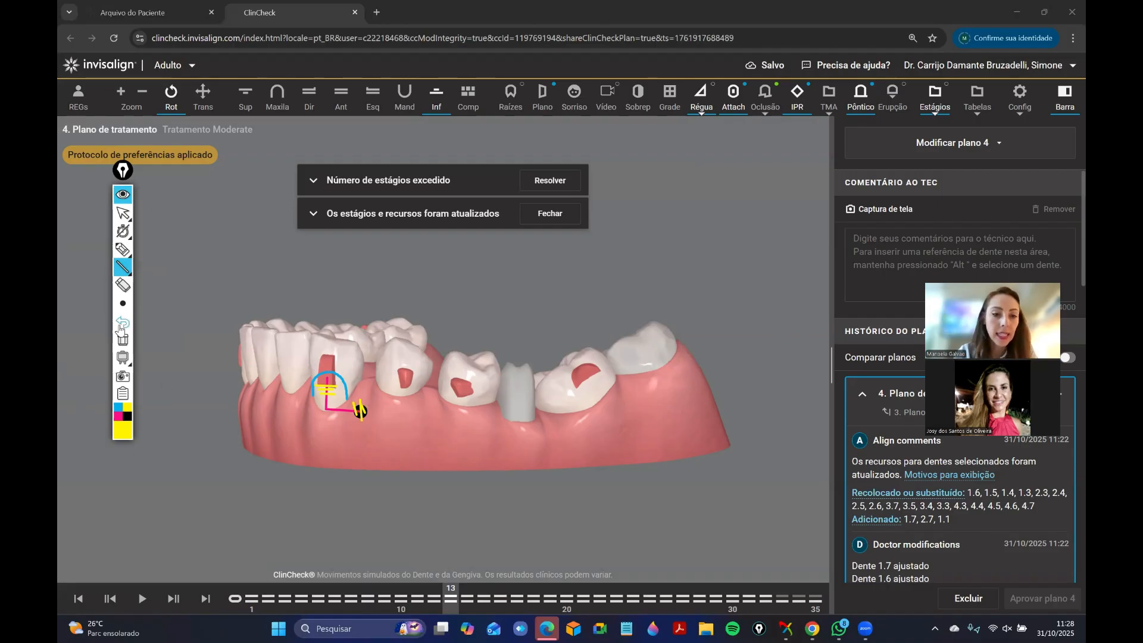
left_click(121, 323)
left_click(121, 323)
left_click(120, 324)
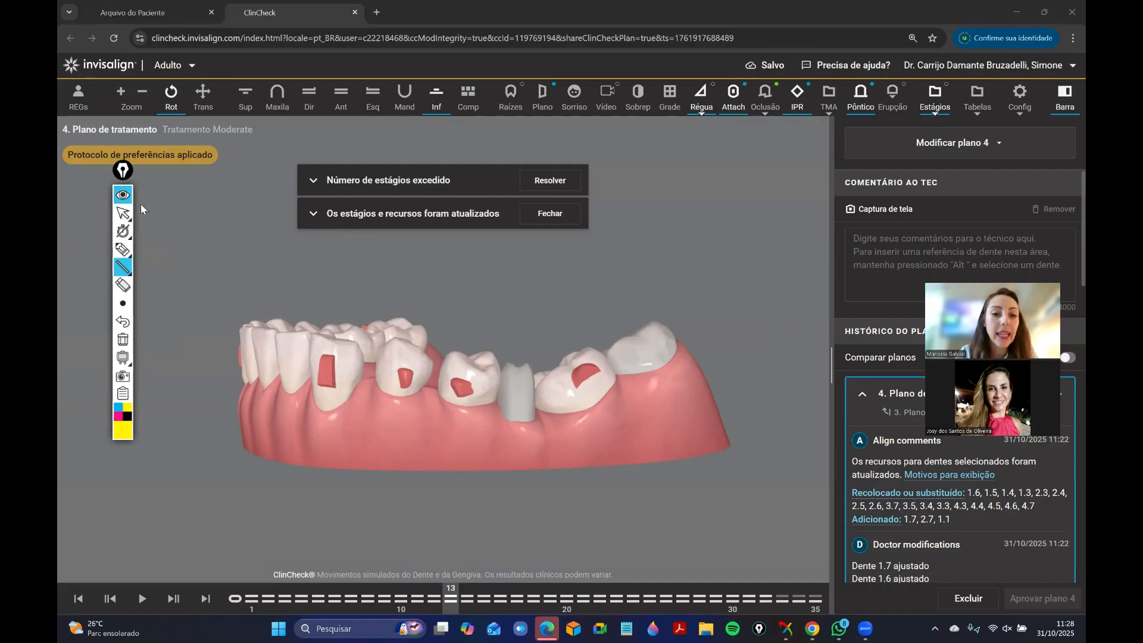
left_click(122, 194)
Review the lower arch in occlusal view, advancing the staging from 13 through 16 and 21 to stage 35.
mouse_move(244, 359)
left_mouse_down()
mouse_move(333, 435)
mouse_move(504, 428)
mouse_move(452, 469)
mouse_move(504, 497)
left_mouse_up()
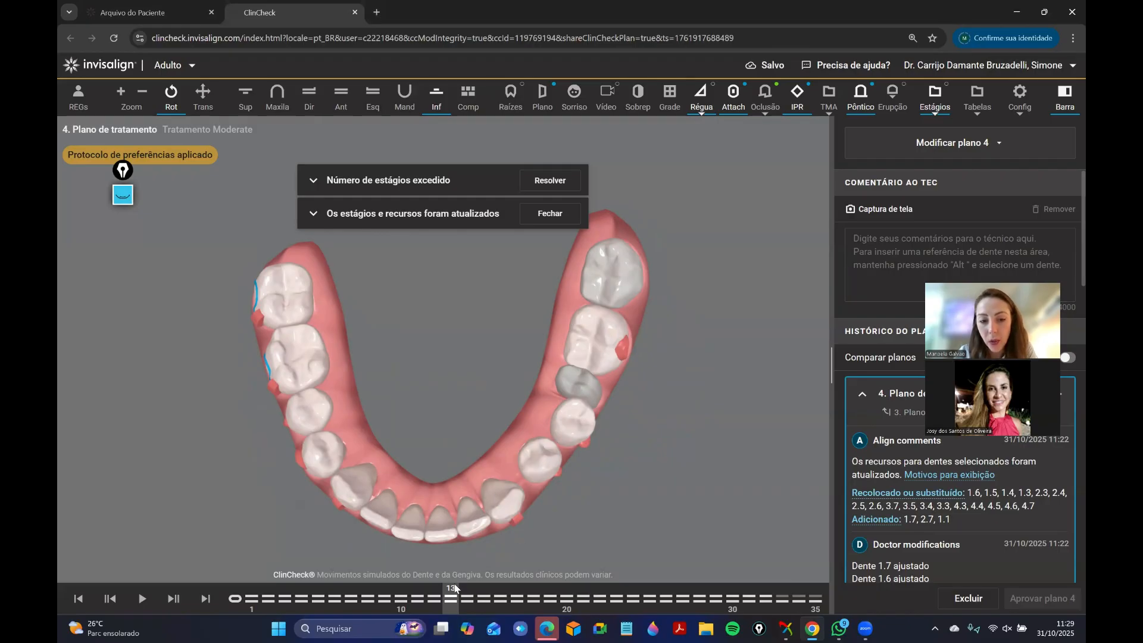
left_click_drag(456, 588, 501, 595)
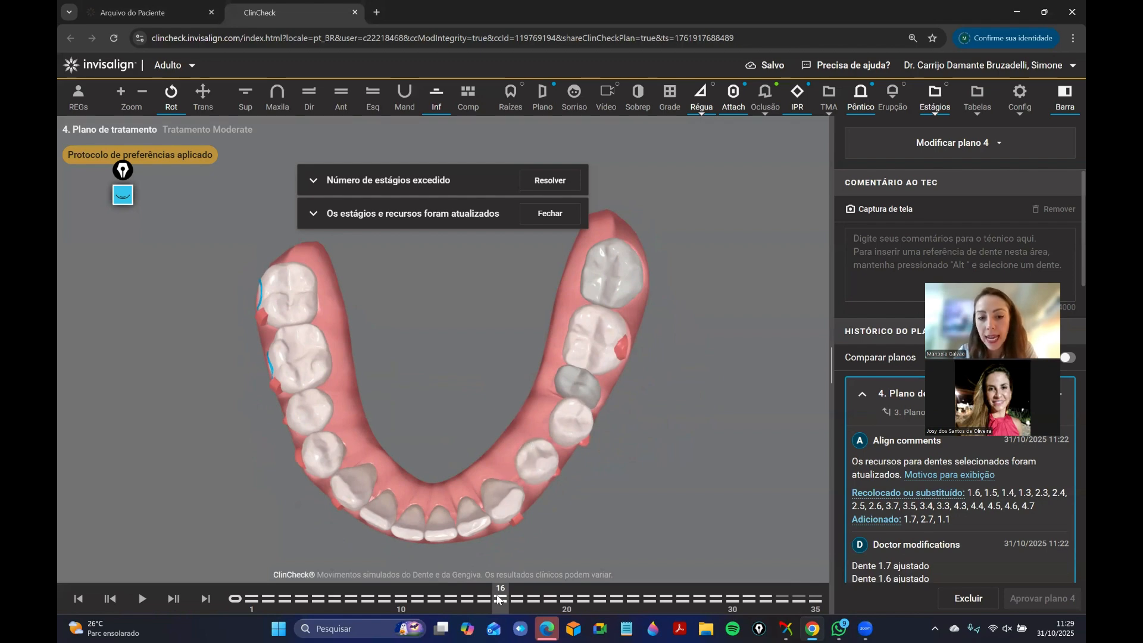
left_click_drag(499, 598, 577, 595)
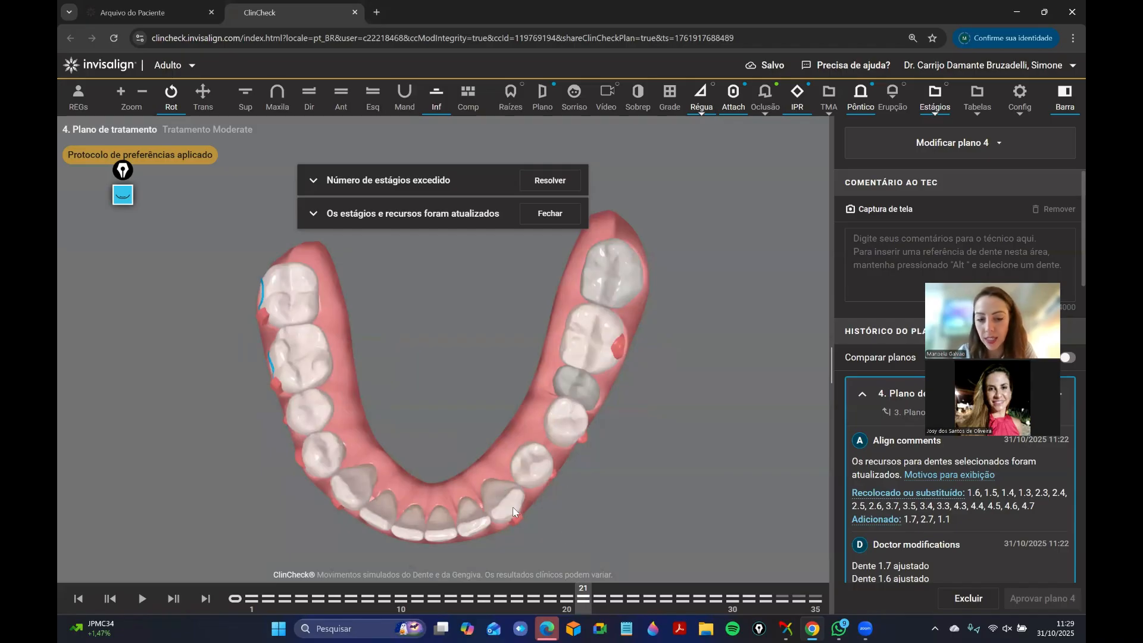
mouse_move(585, 598)
left_mouse_down()
mouse_move(728, 607)
mouse_move(825, 589)
left_mouse_up()
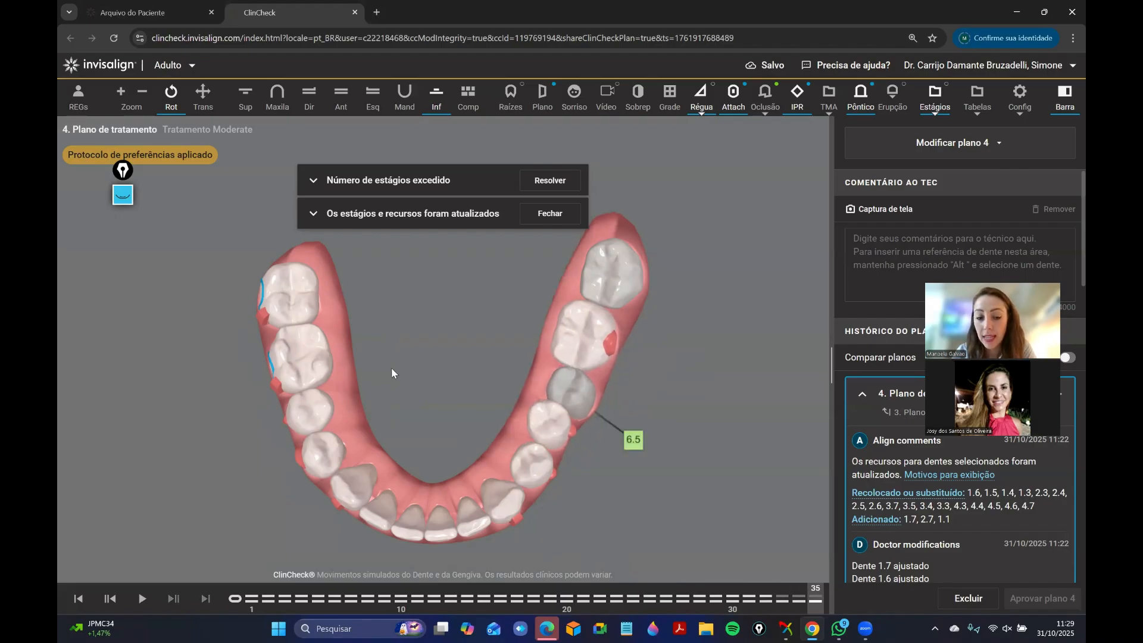
Check the lower left canine's attachment at stage 35, then replay the whole lower arch staging in occlusal view.
left_click_drag(392, 371, 408, 357)
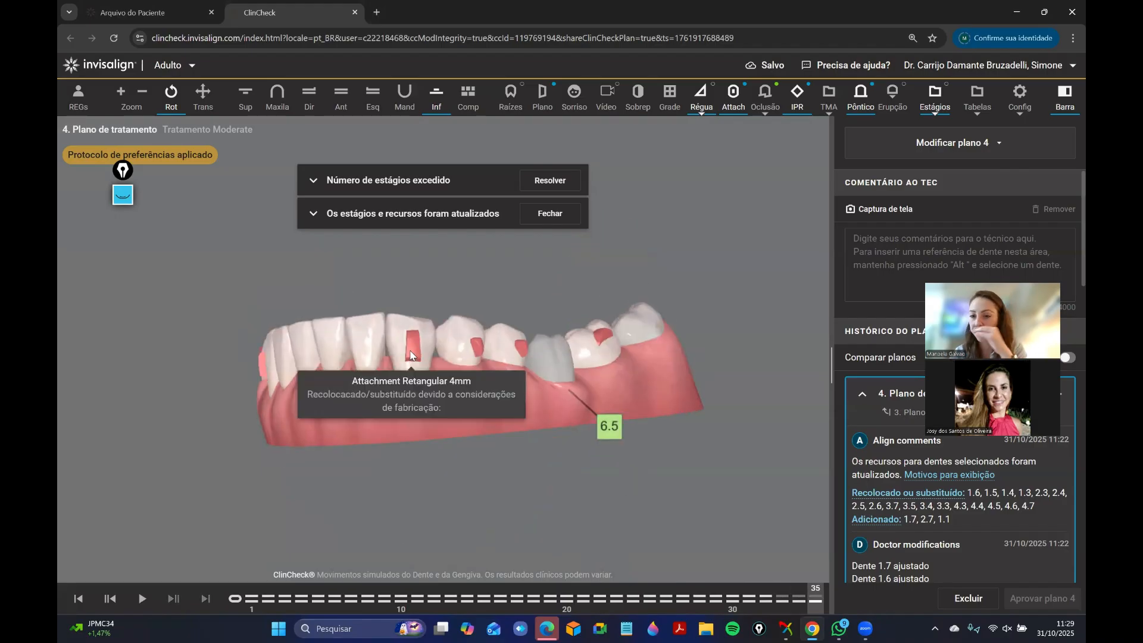
left_click_drag(374, 339, 447, 448)
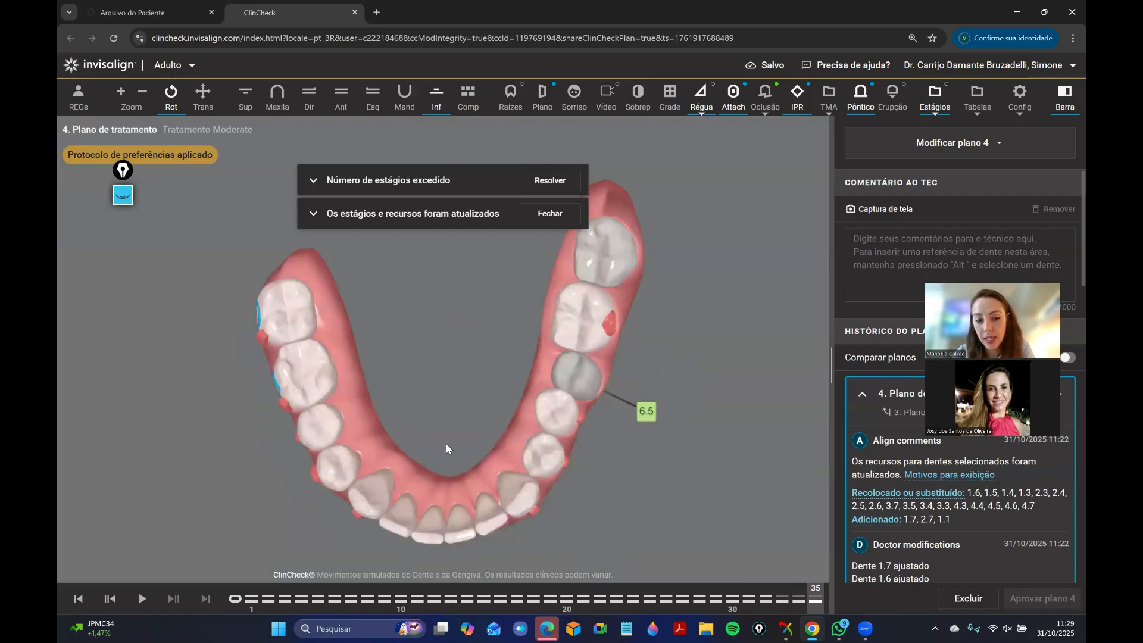
mouse_move(244, 607)
left_mouse_down()
mouse_move(586, 603)
mouse_move(486, 593)
mouse_move(782, 585)
left_mouse_up()
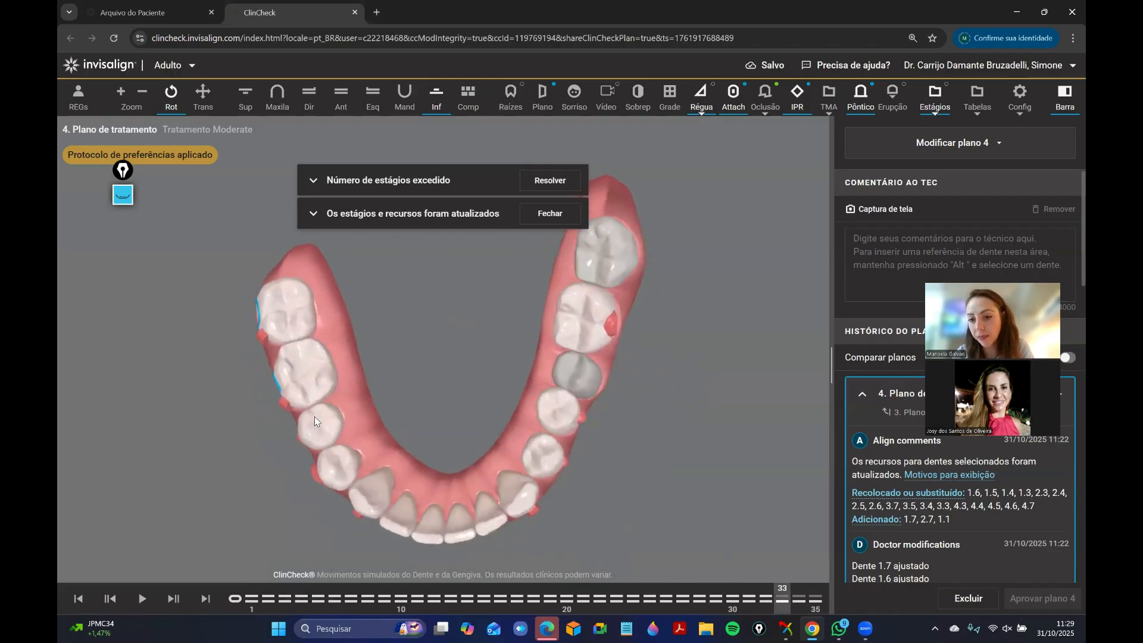
left_click_drag(342, 389, 328, 385)
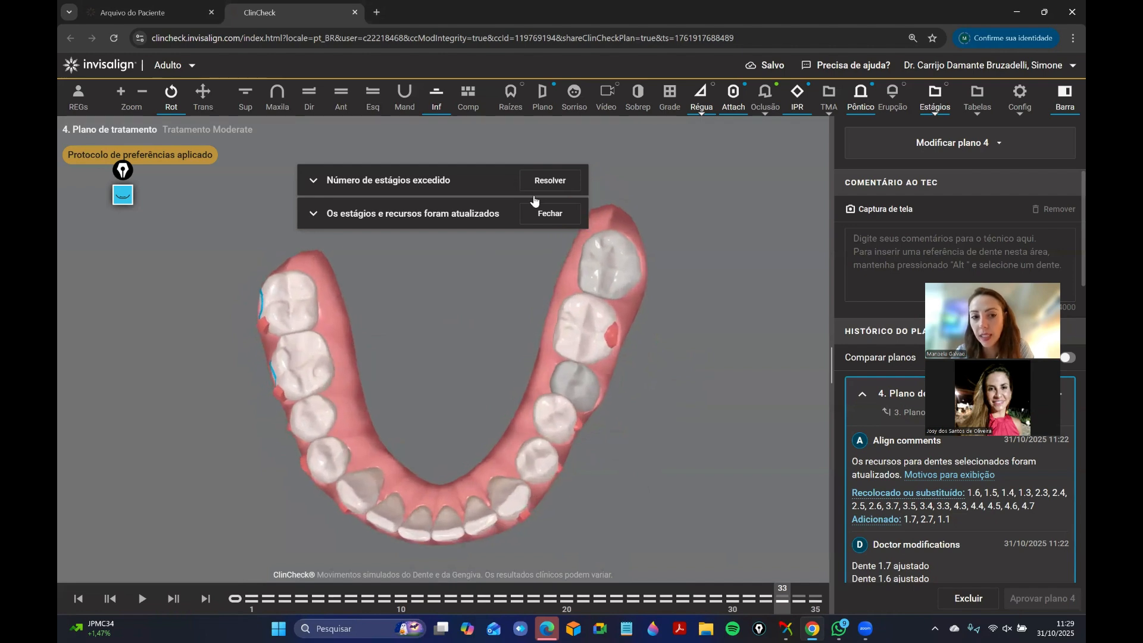
mouse_move(243, 600)
left_mouse_down()
mouse_move(566, 573)
mouse_move(843, 576)
left_mouse_up()
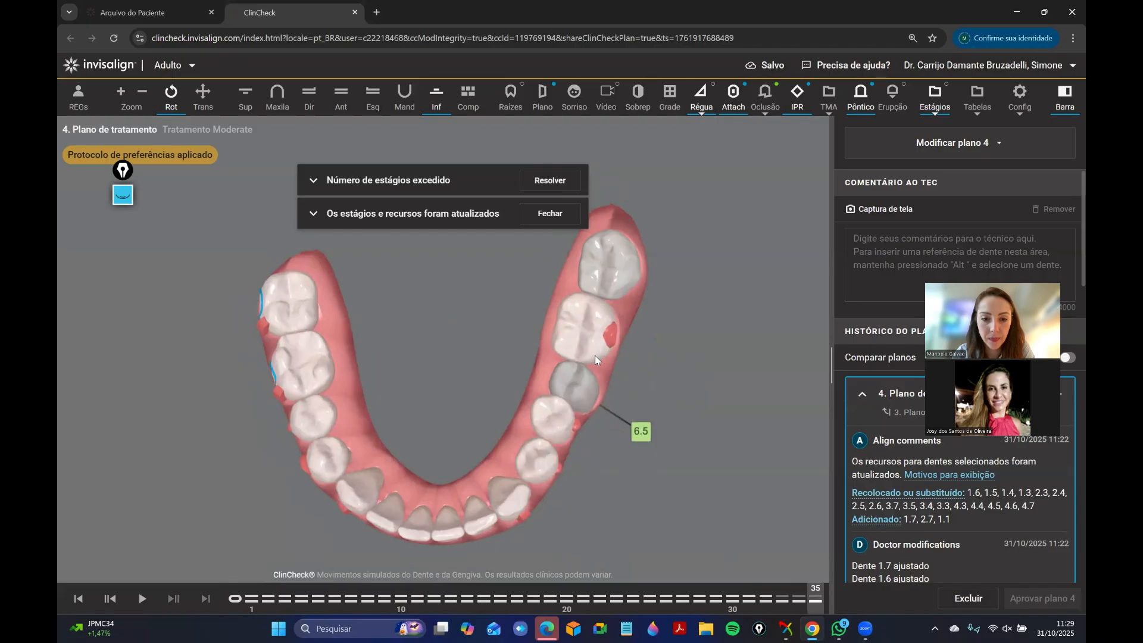
Show both arches in occlusion from the patient's left side and replay the staging from the initial position to stage 35.
left_click(340, 103)
left_click_drag(519, 456, 344, 368)
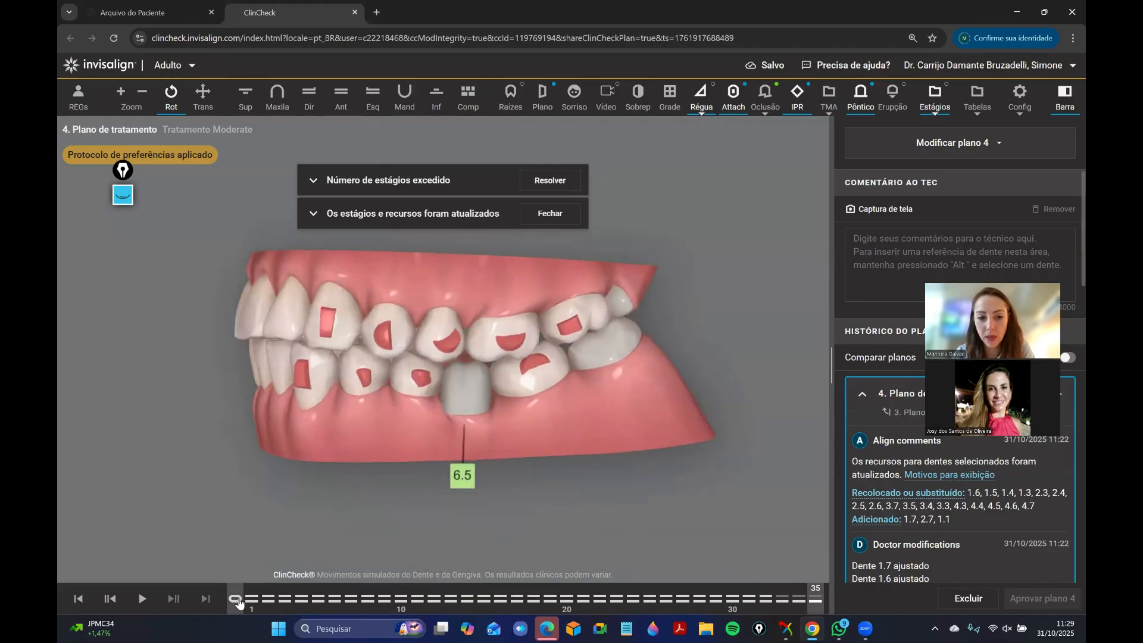
left_click_drag(237, 601, 840, 579)
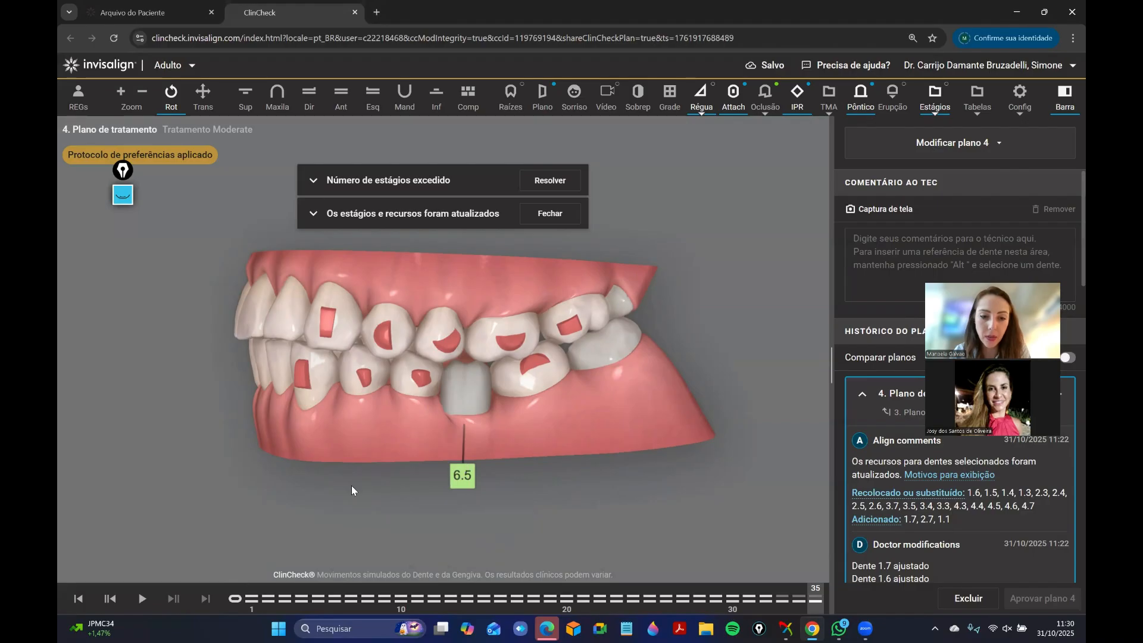
Replay the staging of both arches up to stage 35 from the front and from the patient's right side.
left_click_drag(246, 390, 390, 384)
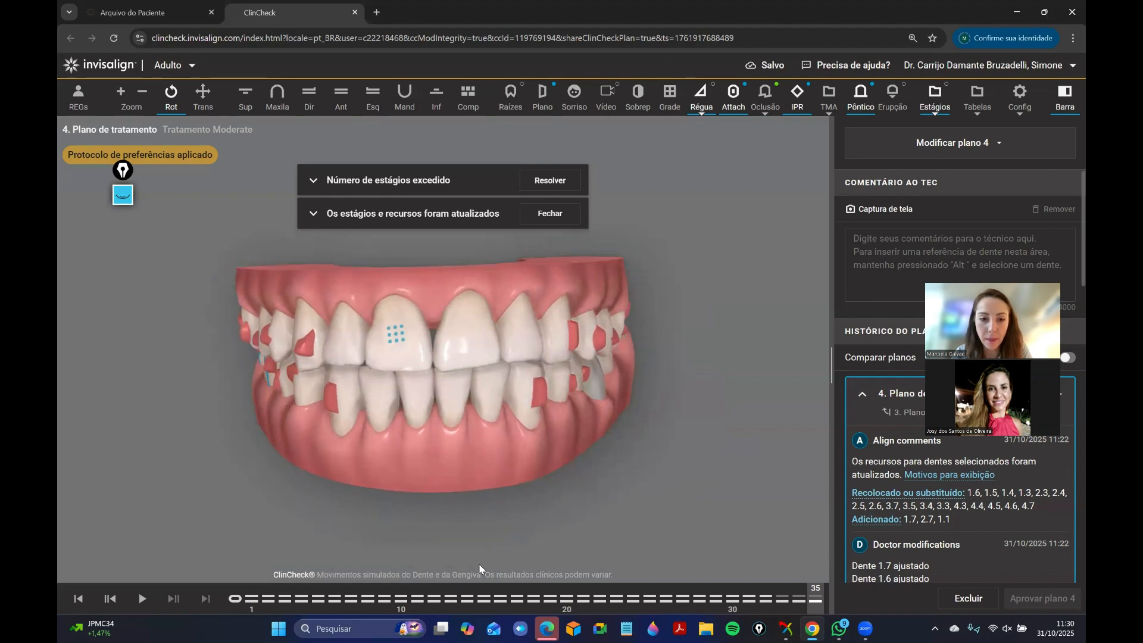
mouse_move(243, 601)
left_mouse_down()
mouse_move(418, 577)
mouse_move(834, 566)
mouse_move(172, 603)
mouse_move(862, 574)
left_mouse_up()
mouse_move(399, 355)
left_mouse_down()
mouse_move(413, 368)
mouse_move(420, 357)
left_mouse_up()
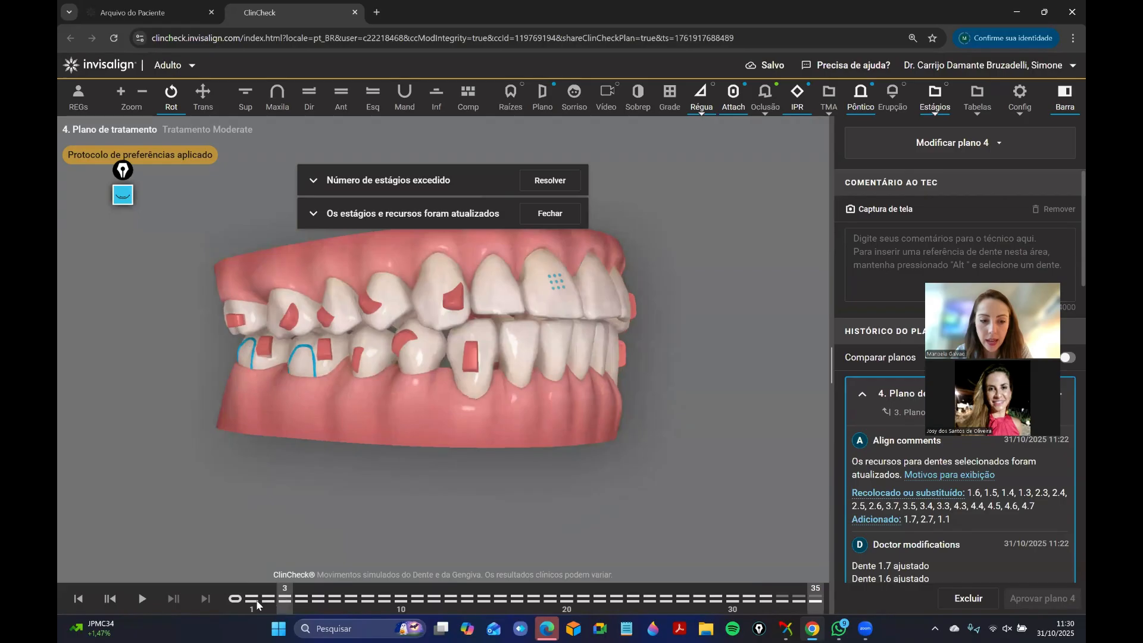
left_click(245, 599)
mouse_move(244, 600)
left_mouse_down()
mouse_move(910, 532)
mouse_move(197, 606)
mouse_move(866, 559)
mouse_move(382, 605)
mouse_move(539, 374)
mouse_move(615, 186)
mouse_move(952, 113)
left_mouse_up()
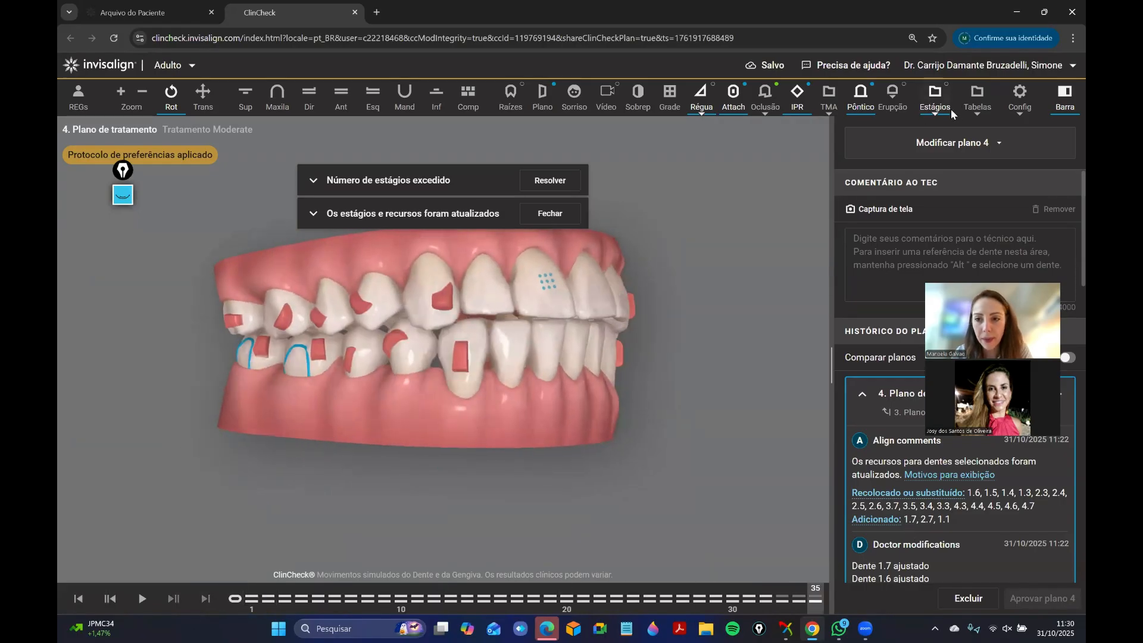
Show only the upper arch in occlusal view and replay its movements through stages 30 and 35.
left_click(277, 95)
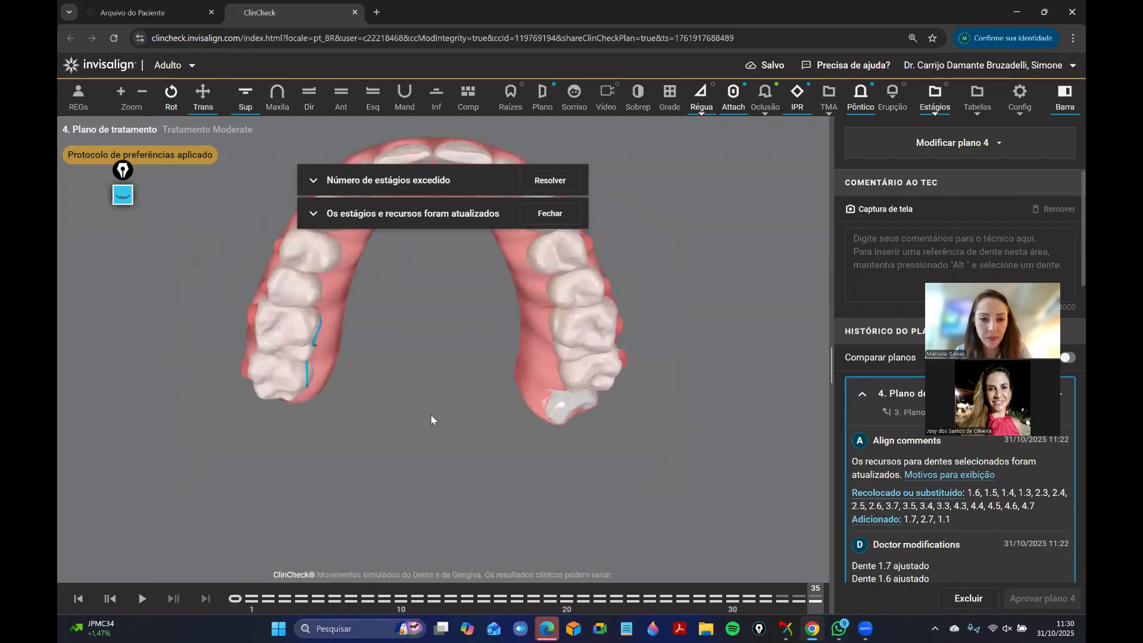
mouse_move(238, 602)
left_mouse_down()
mouse_move(874, 555)
mouse_move(213, 593)
mouse_move(736, 596)
left_mouse_up()
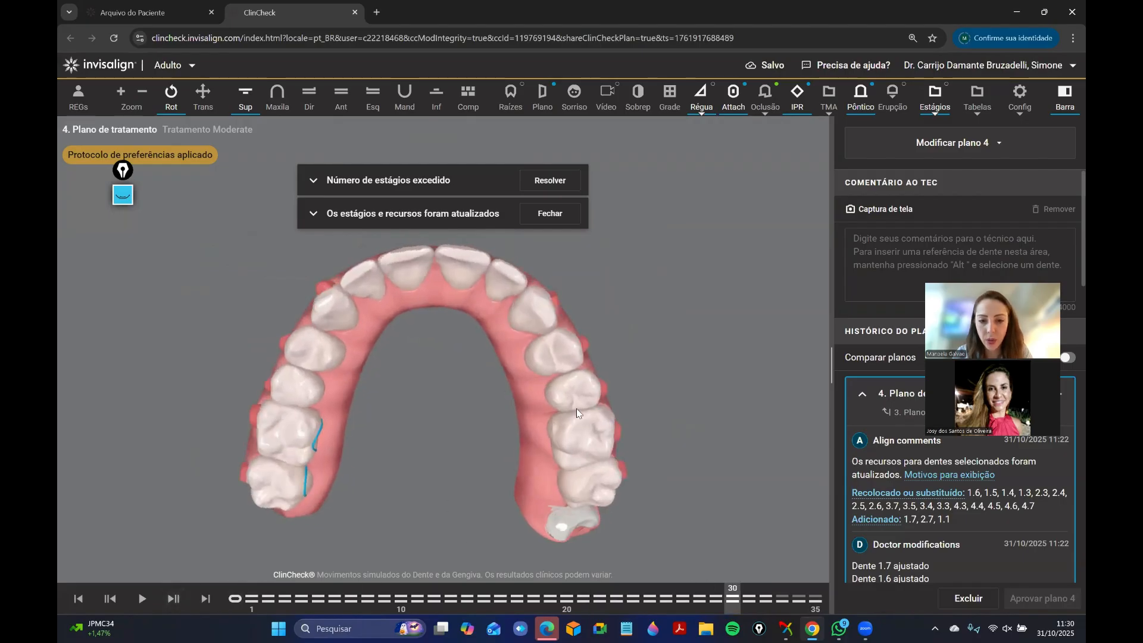
mouse_move(234, 598)
left_mouse_down()
mouse_move(772, 595)
mouse_move(186, 569)
mouse_move(891, 612)
mouse_move(125, 591)
mouse_move(783, 620)
mouse_move(229, 597)
mouse_move(818, 598)
left_mouse_up()
Recheck the left side occlusion of both arches at stage 27 and through to stage 35, finishing with an oblique front view.
left_click(341, 97)
left_click_drag(603, 356, 316, 393)
left_click_drag(236, 598, 683, 599)
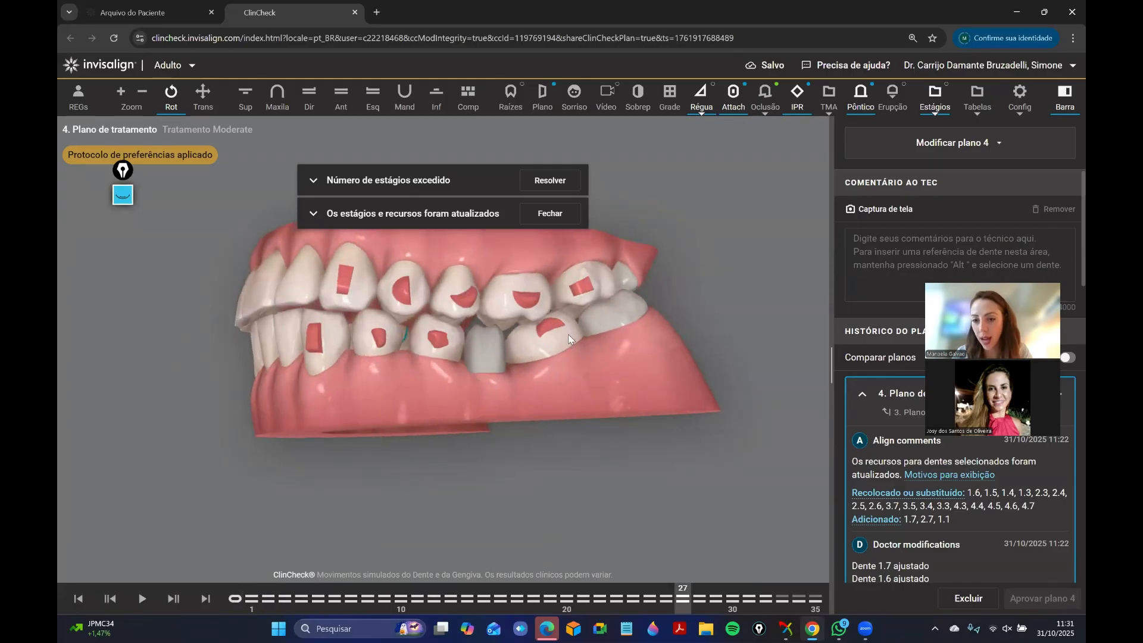
left_click_drag(423, 390, 440, 415)
mouse_move(235, 601)
left_mouse_down()
mouse_move(825, 595)
mouse_move(329, 569)
mouse_move(913, 570)
left_mouse_up()
left_click_drag(299, 334, 369, 357)
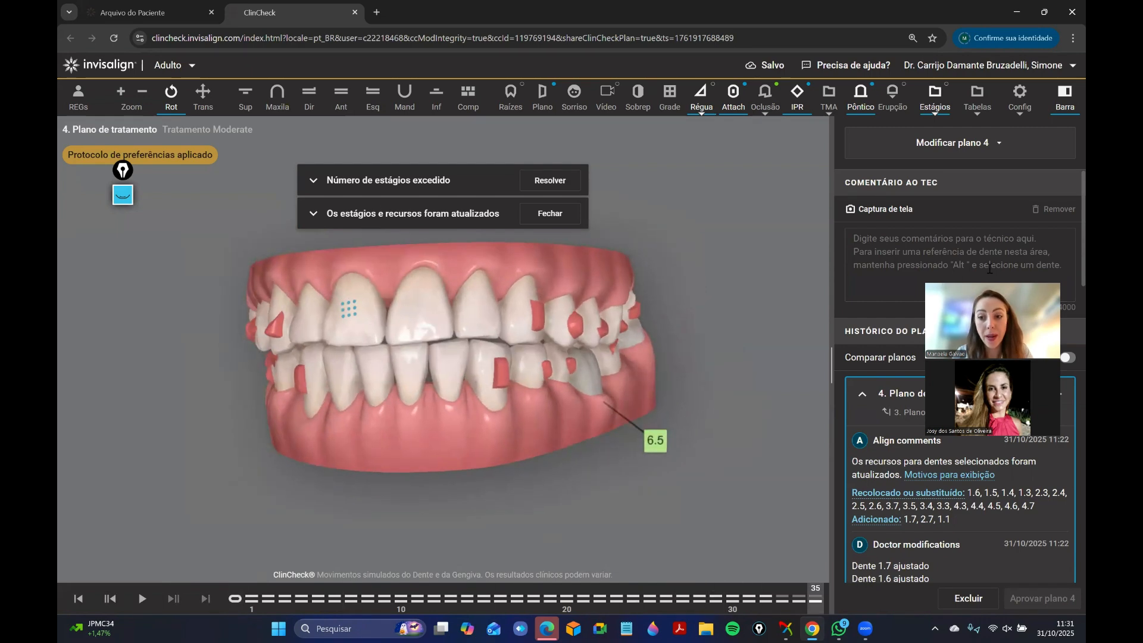
Turn the model to the patient's right side, consult the staging chart for all teeth, and close it.
left_click_drag(990, 322, 950, 444)
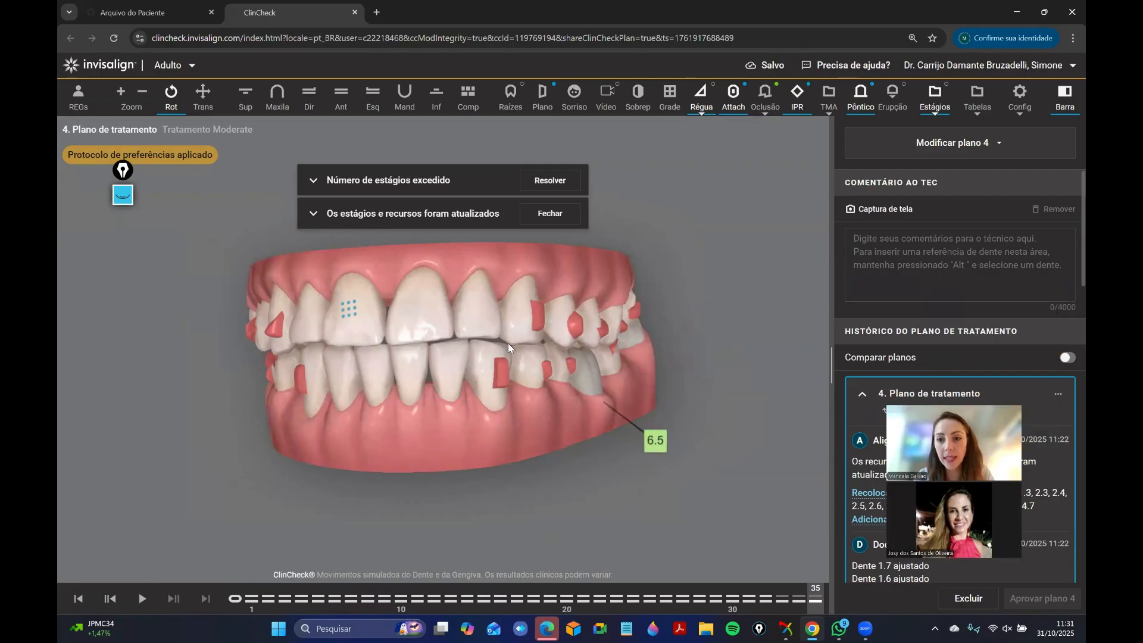
left_click_drag(508, 343, 625, 345)
left_click(932, 97)
left_click(939, 136)
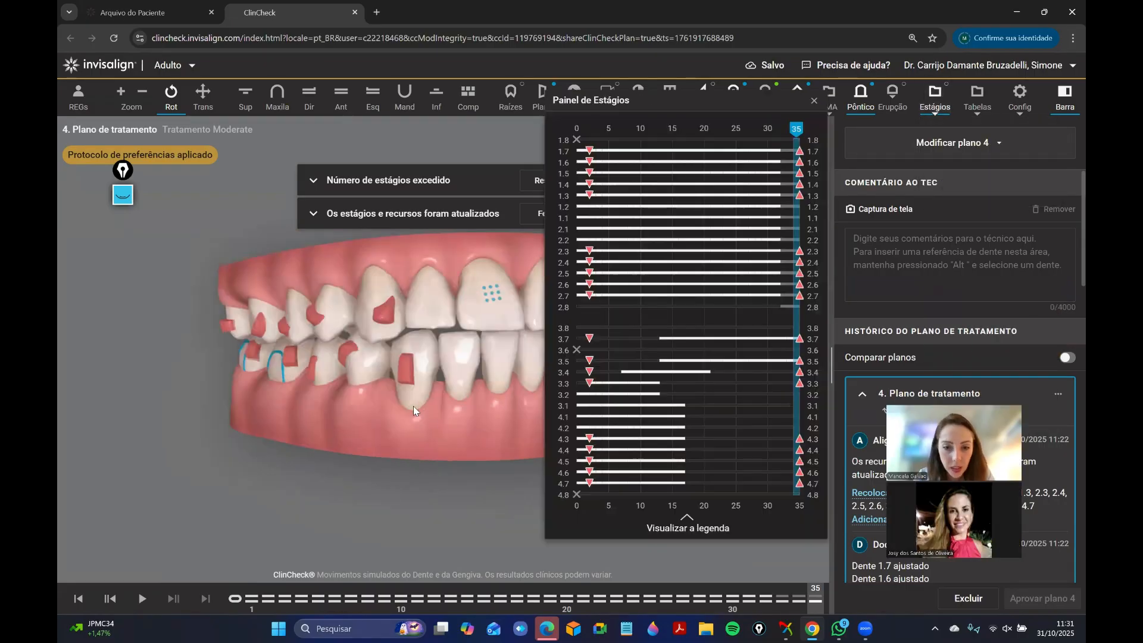
left_click(815, 100)
Examine the tooth movement table for the upper and lower arches, switching the tooth basis from crown to root, and close it.
left_click(977, 97)
left_click(887, 136)
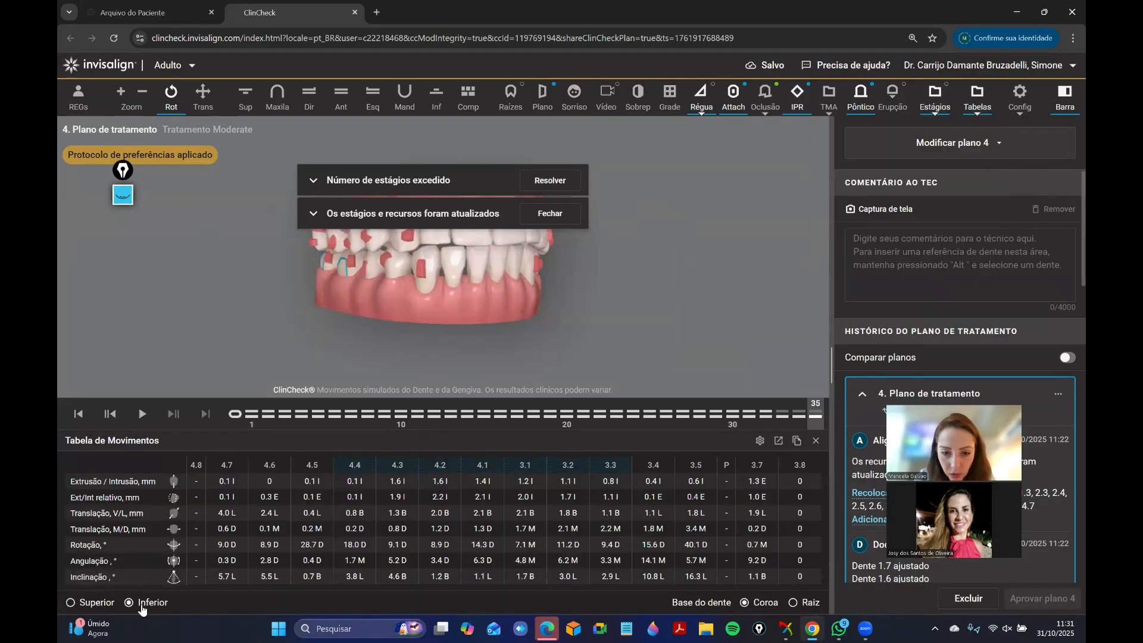
left_click(89, 603)
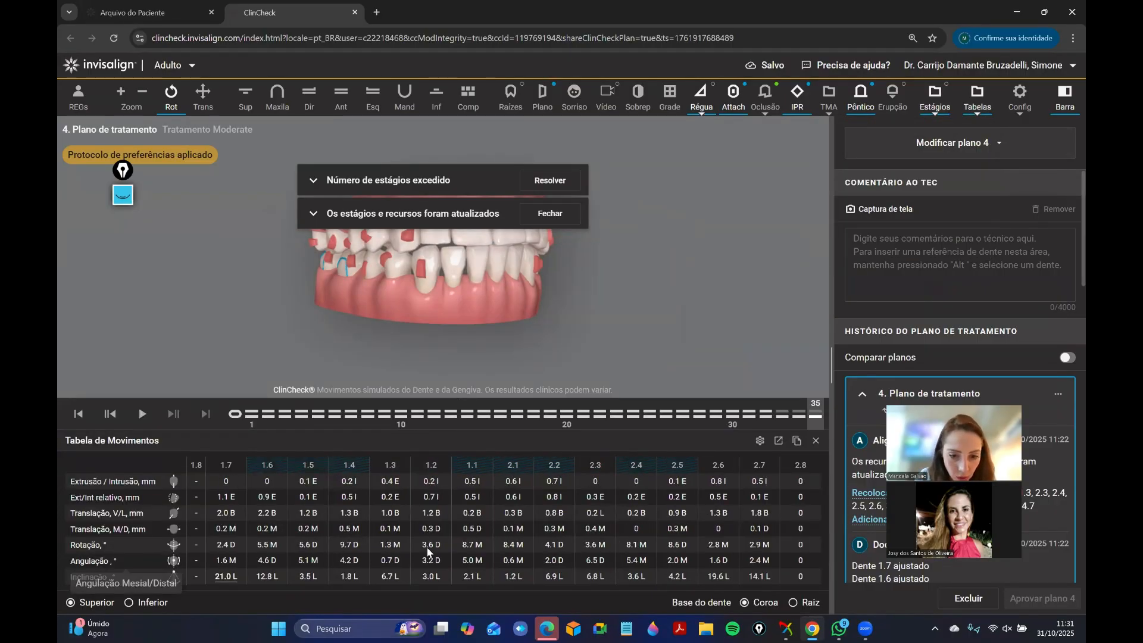
left_click(796, 603)
left_click(127, 603)
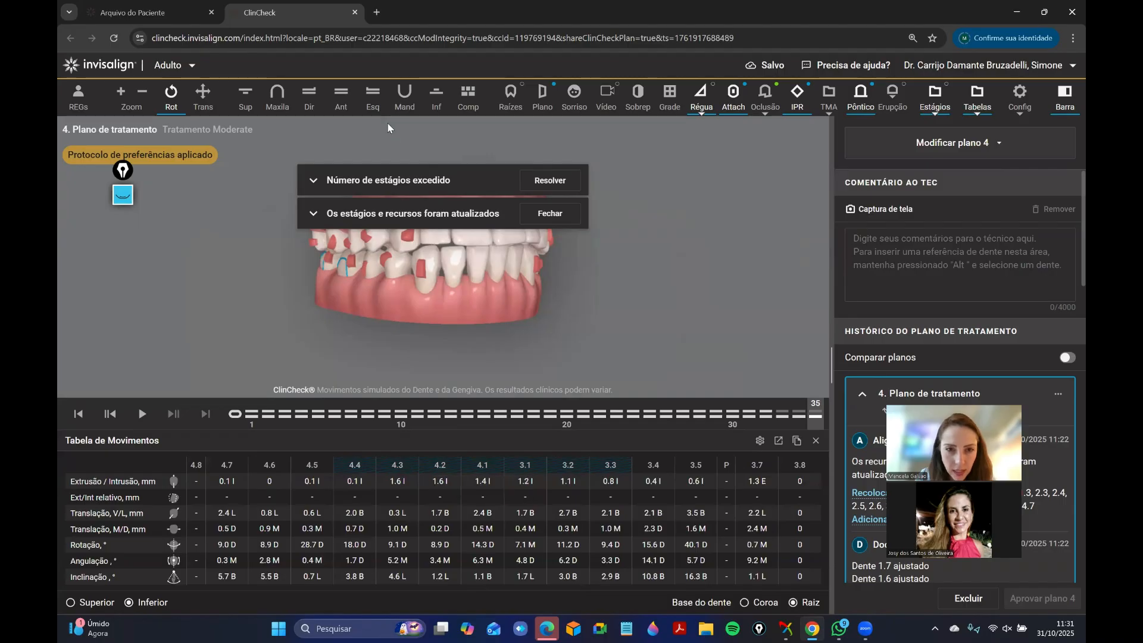
left_click(775, 440)
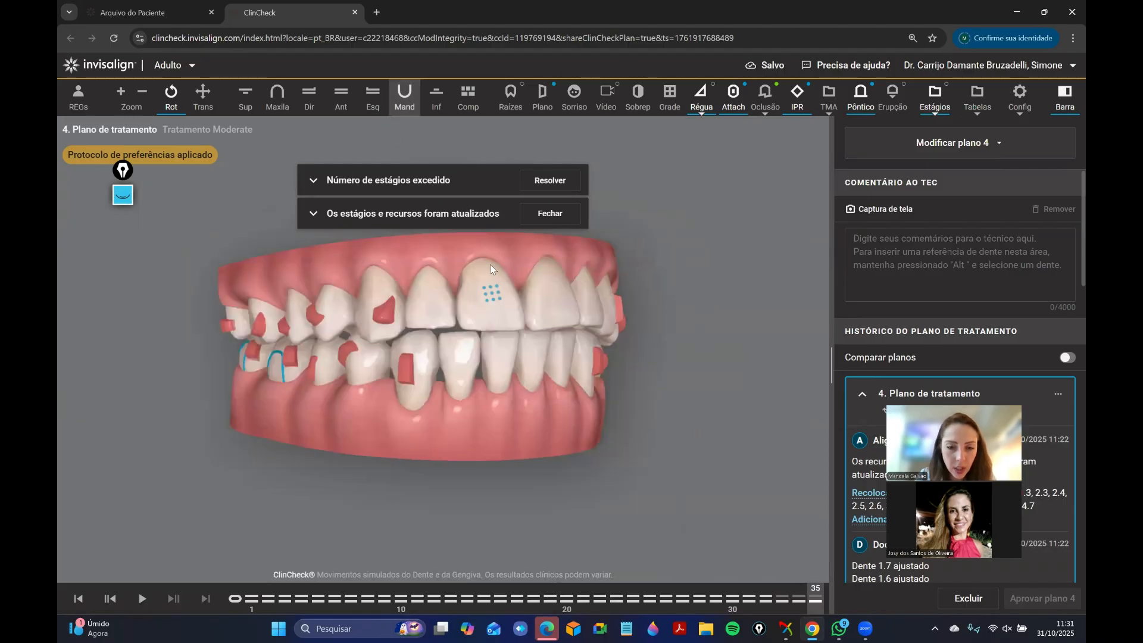
Replay the lower arch from stage 1 to 35 in occlusal view, and inspect both arches from the front and right.
left_click(437, 95)
left_click(251, 599)
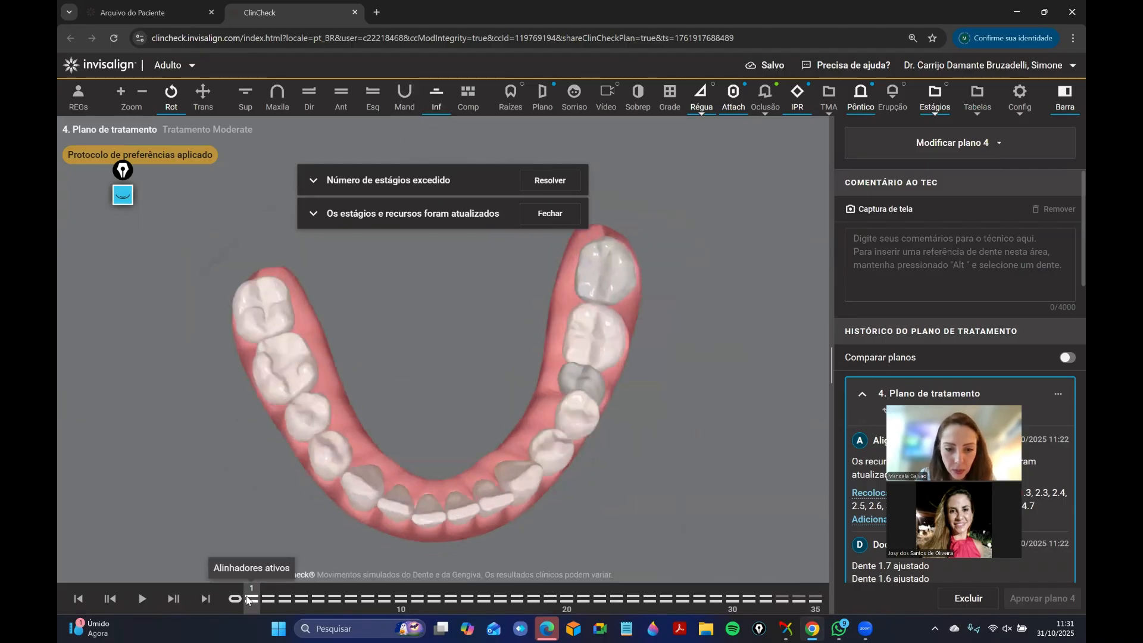
left_click_drag(251, 600, 801, 547)
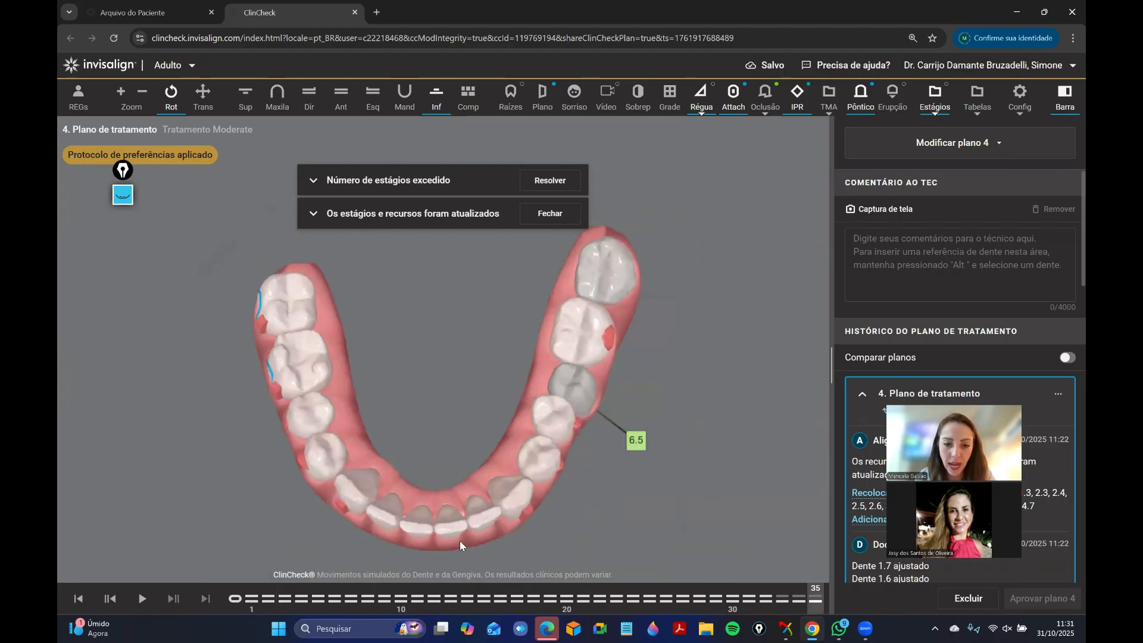
left_click(341, 95)
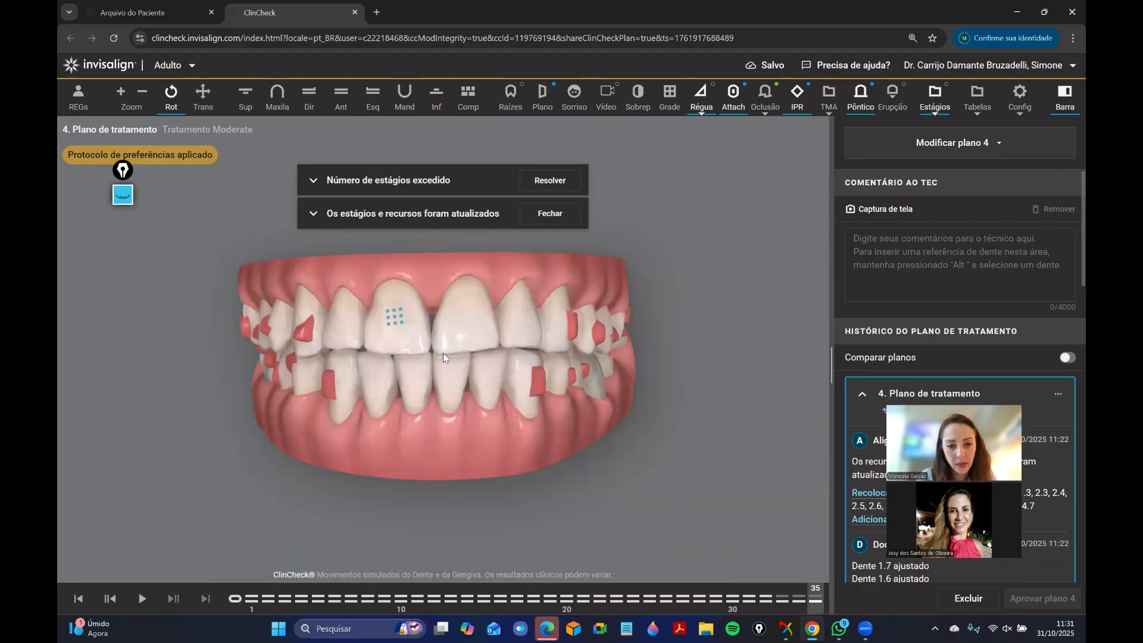
left_click_drag(314, 334, 569, 354)
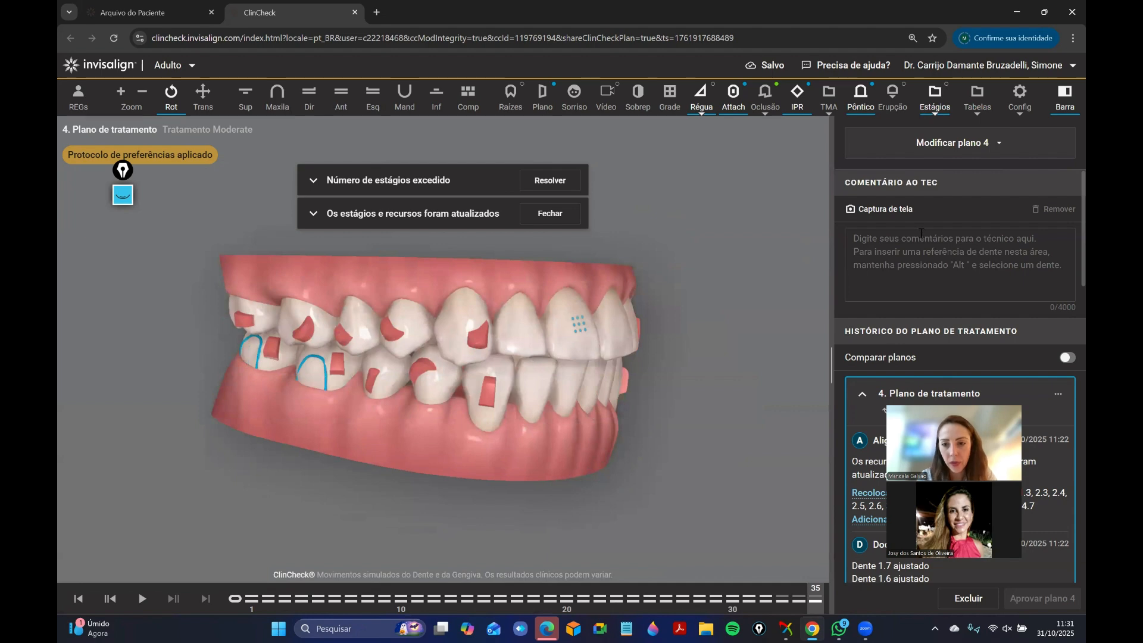
Begin the technician comment with "realizar up grade para pacote de tratamento comprehensive", correcting the missing first letter of the package name.
left_click(921, 233)
type("realizar u")
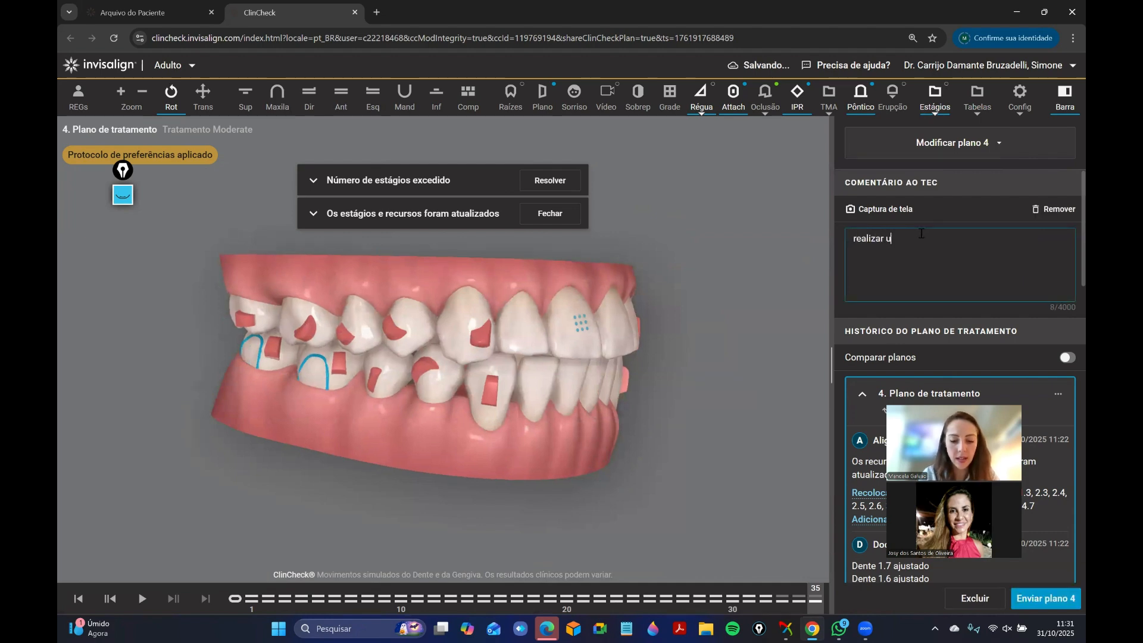
type("p grade para")
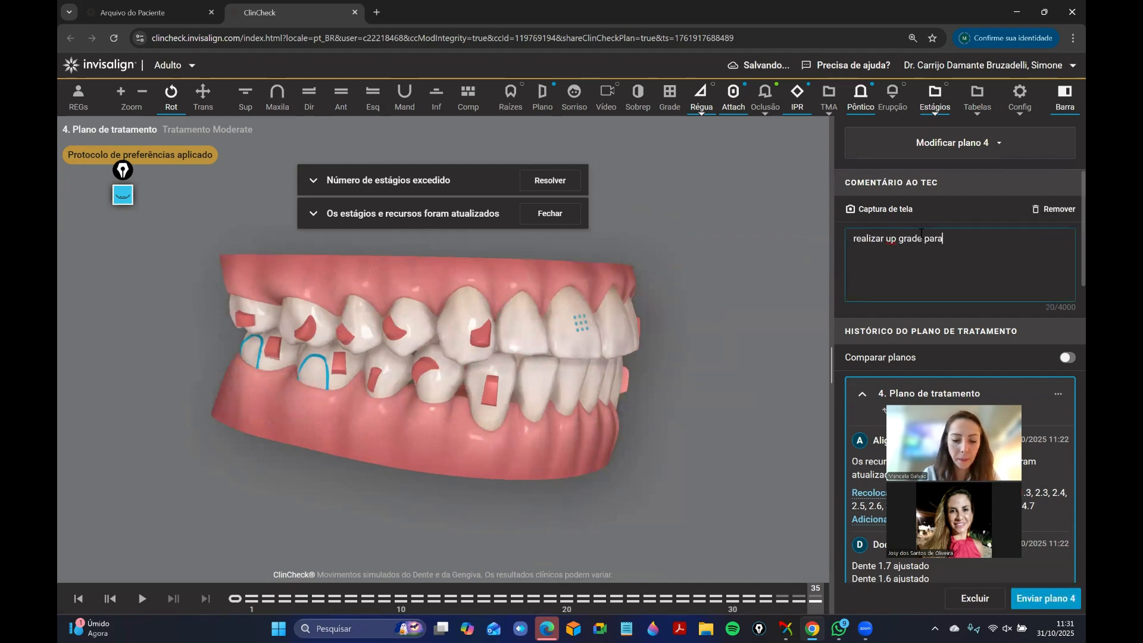
type(" pacote de tratamento omprehens")
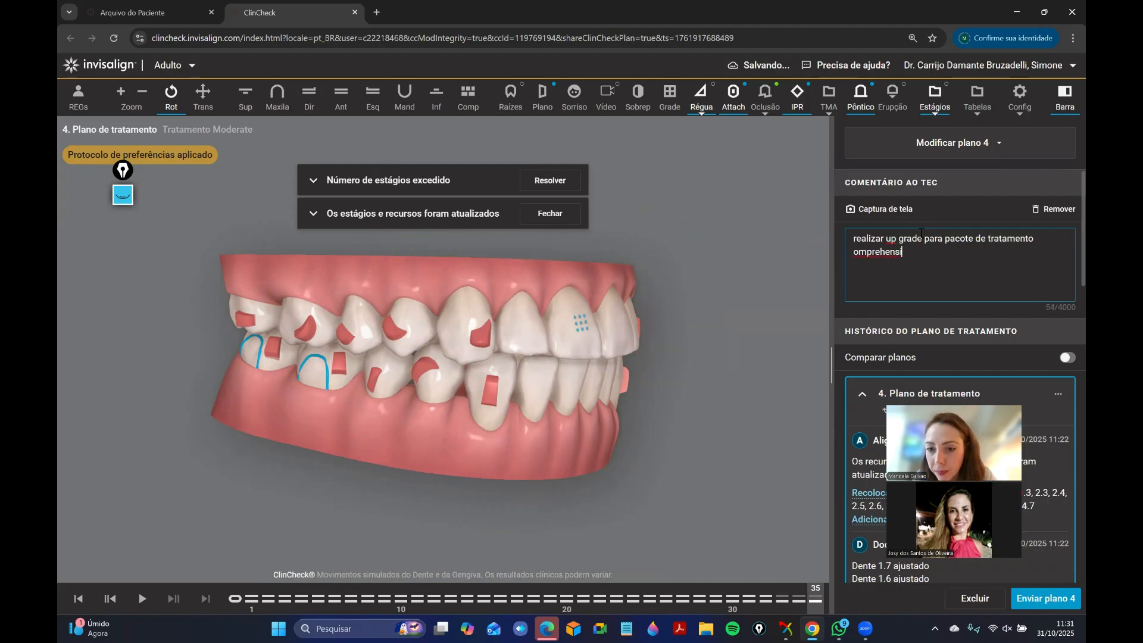
left_click(853, 253)
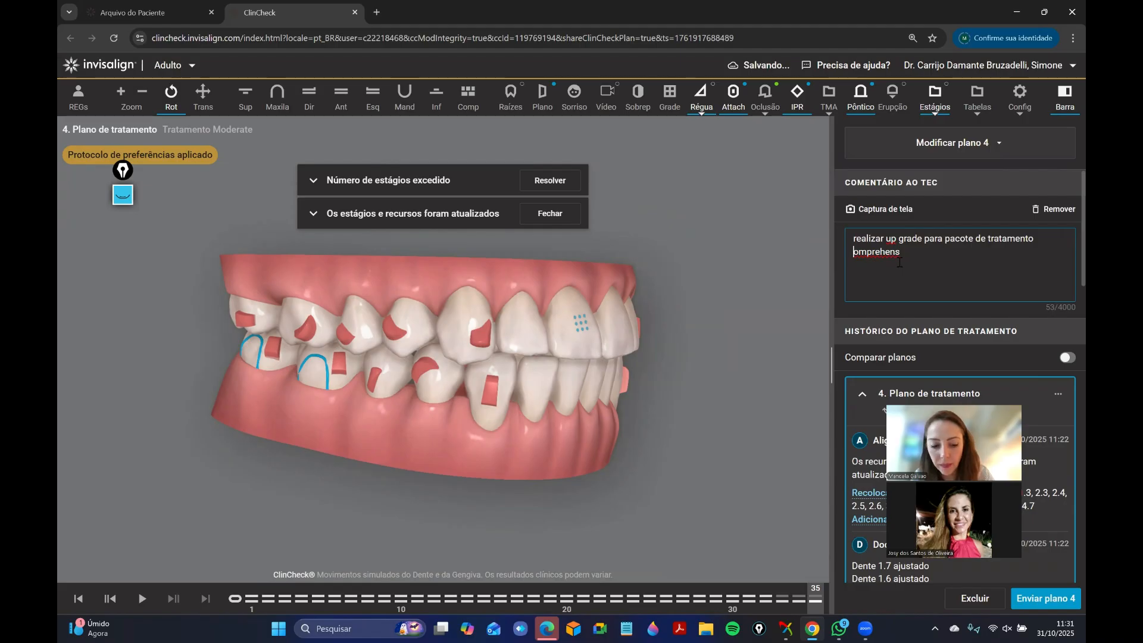
type("comprehens")
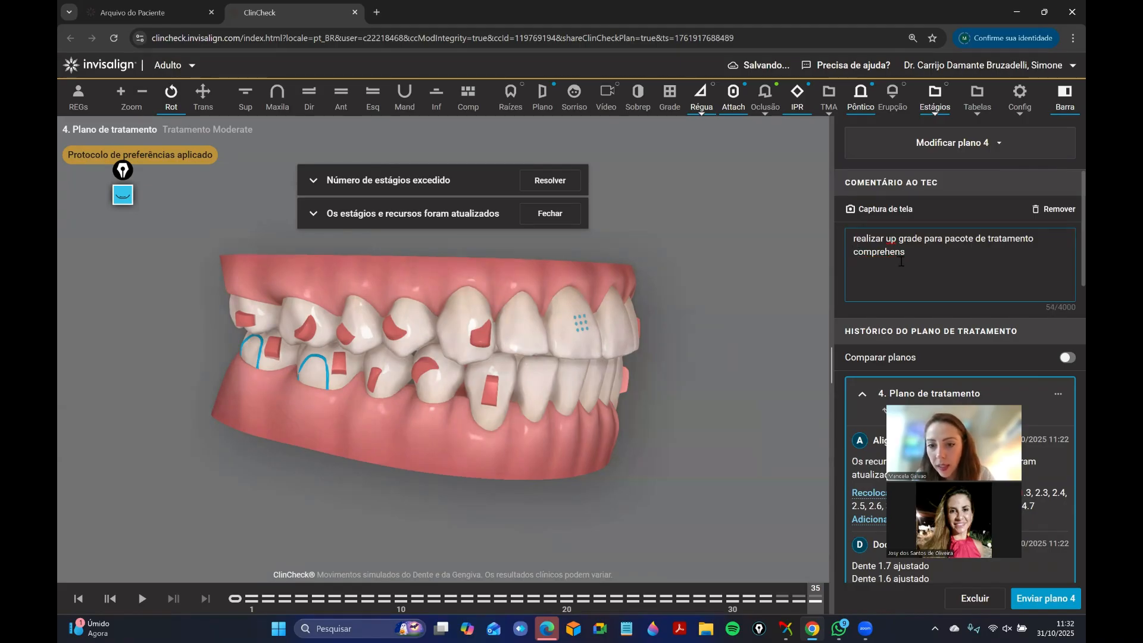
type("ive e")
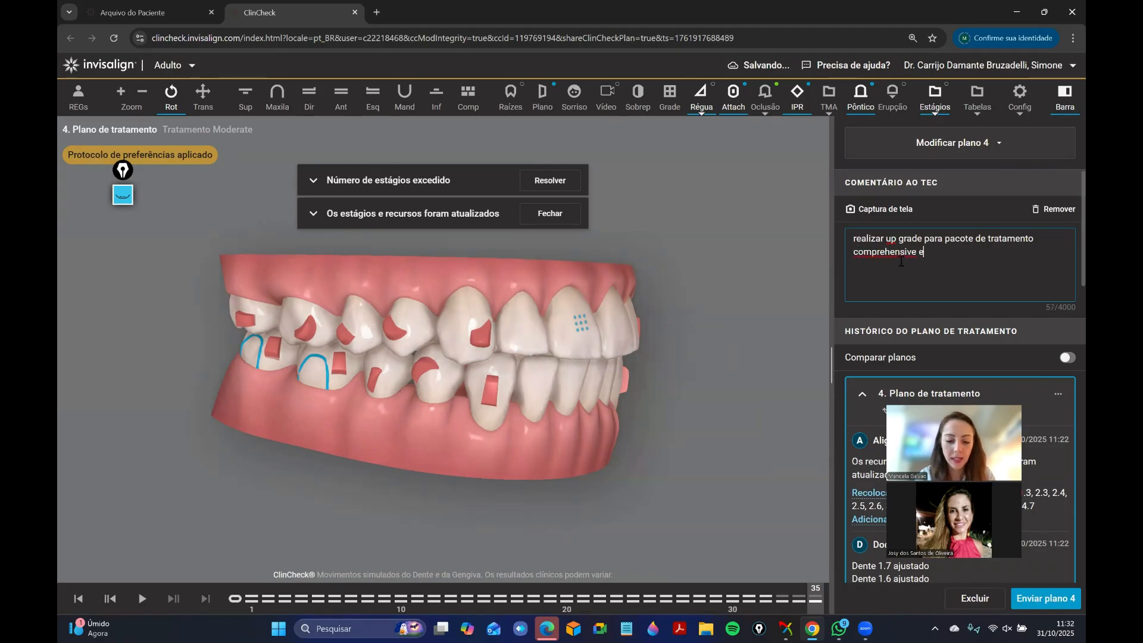
type(" manter as alte")
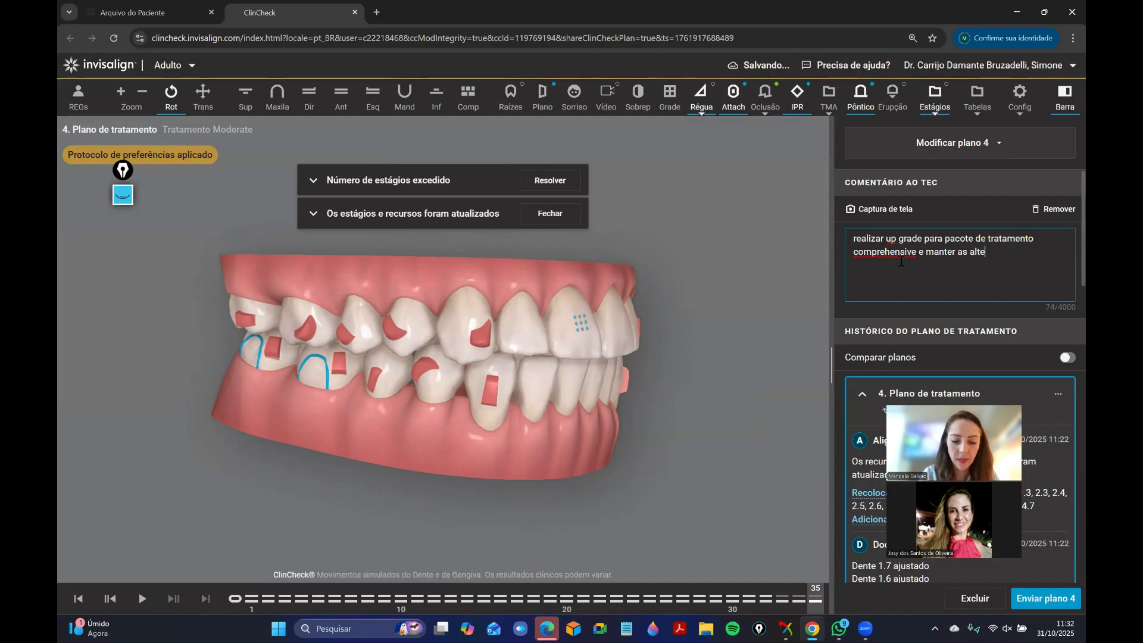
type("rações realoizadas n")
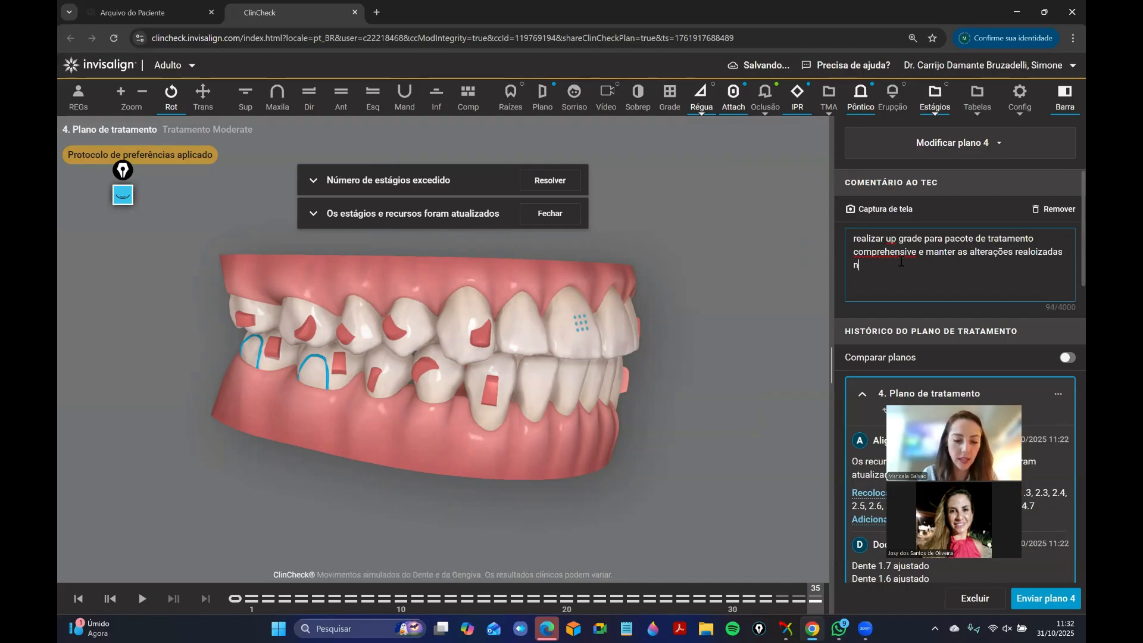
type("o 3D")
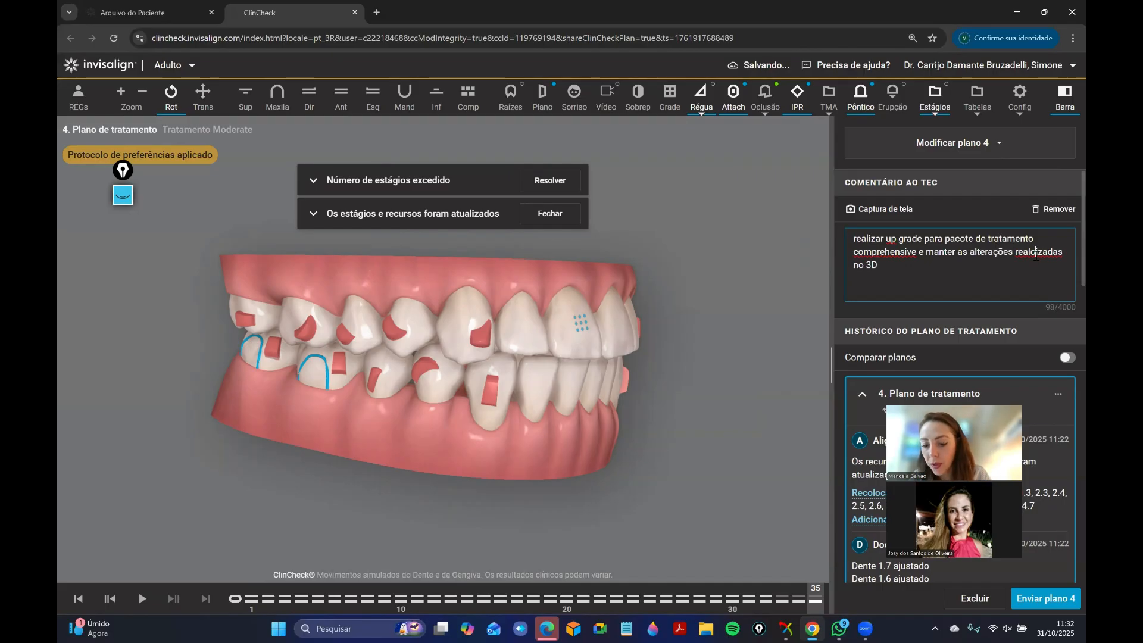
Complete the comment with "e manter as alterações realizadas no 3D", fixing the misspelling in "realizadas".
left_click(1036, 256)
key("BackSpace")
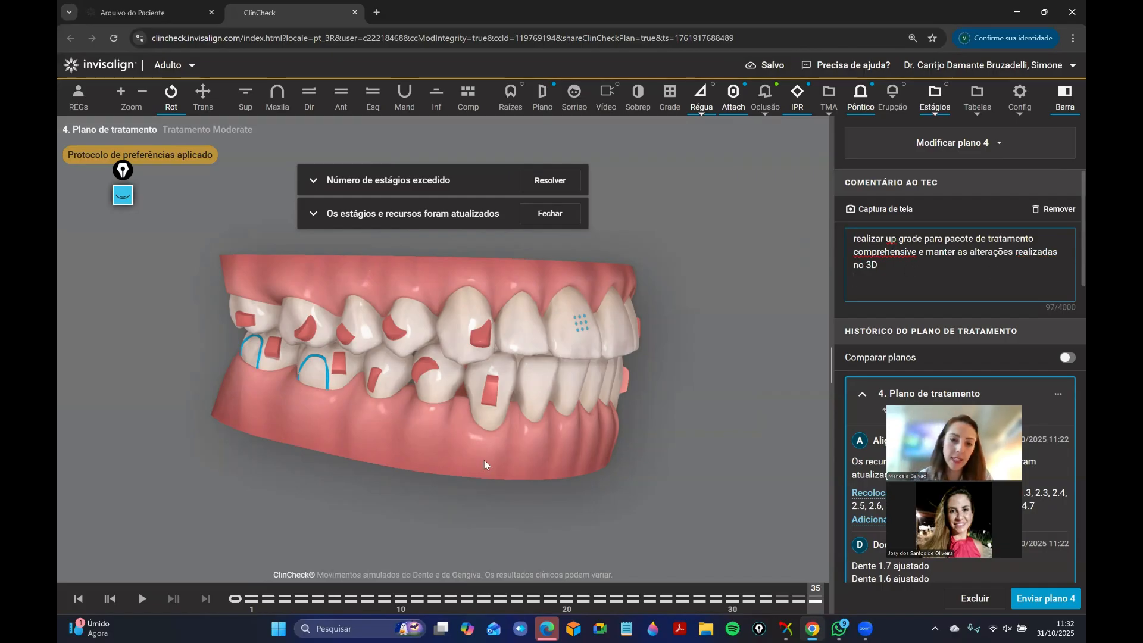
Replay the treatment from the initial position to stage 35 while inspecting the right and left side occlusion of both arches.
left_click_drag(484, 460, 500, 461)
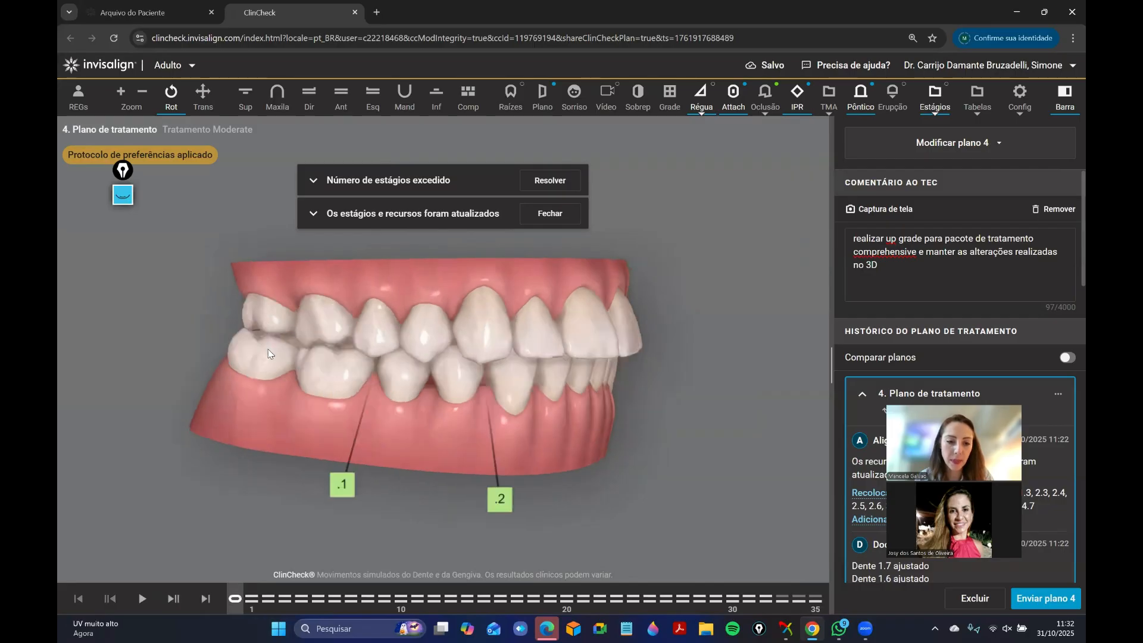
left_click_drag(267, 349, 262, 476)
left_click_drag(234, 601, 855, 610)
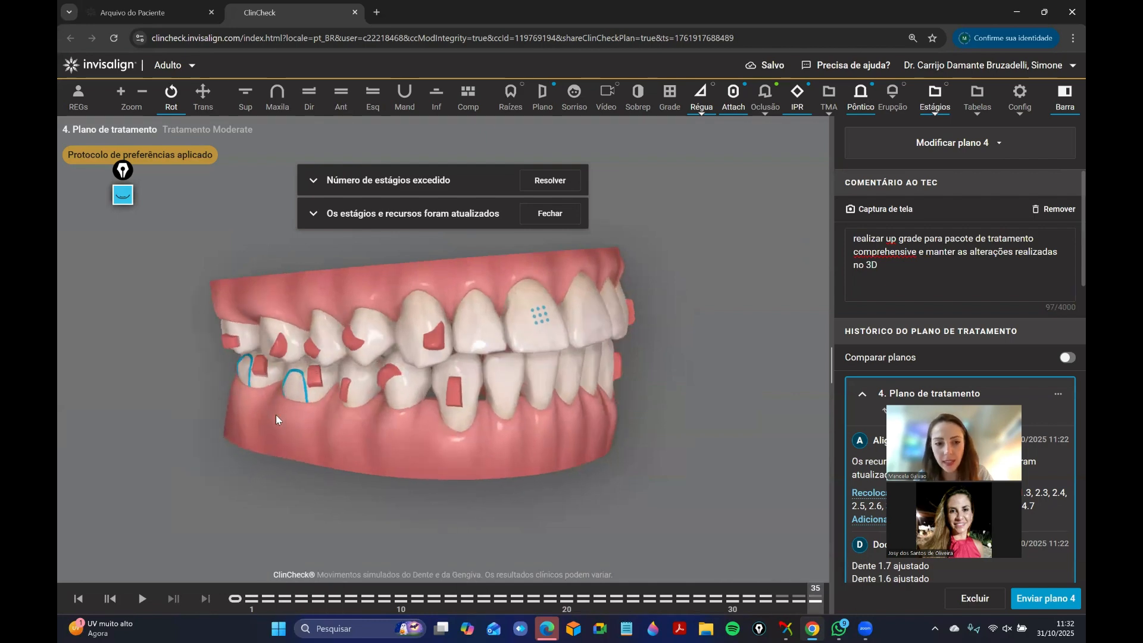
left_click_drag(324, 380, 417, 390)
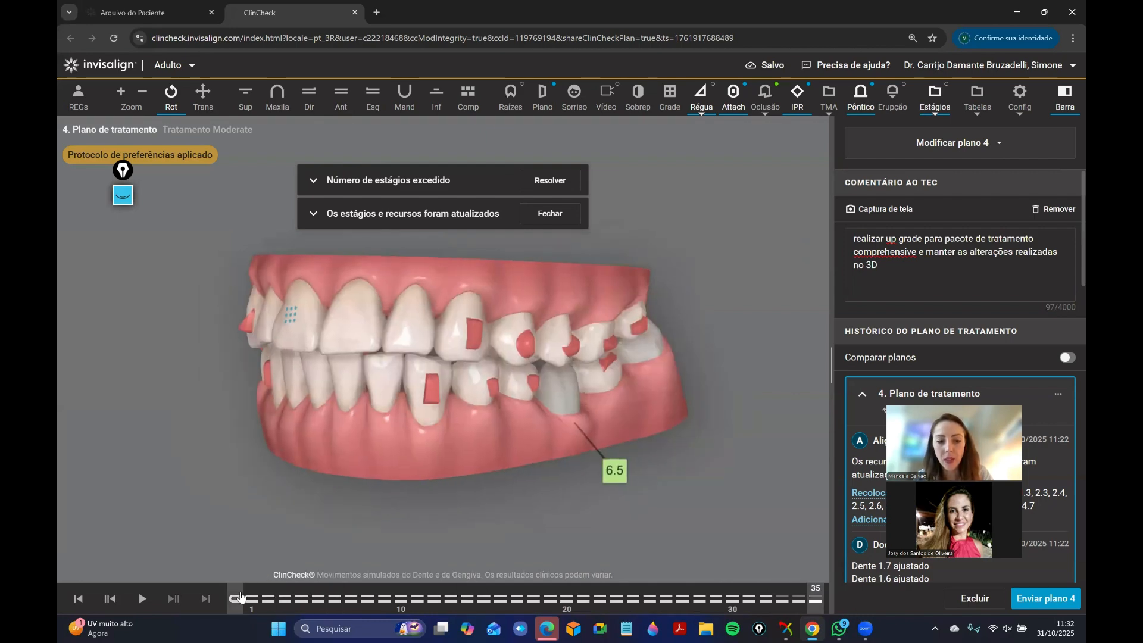
left_click_drag(235, 598, 833, 515)
left_click_drag(235, 414, 327, 448)
left_click(238, 597)
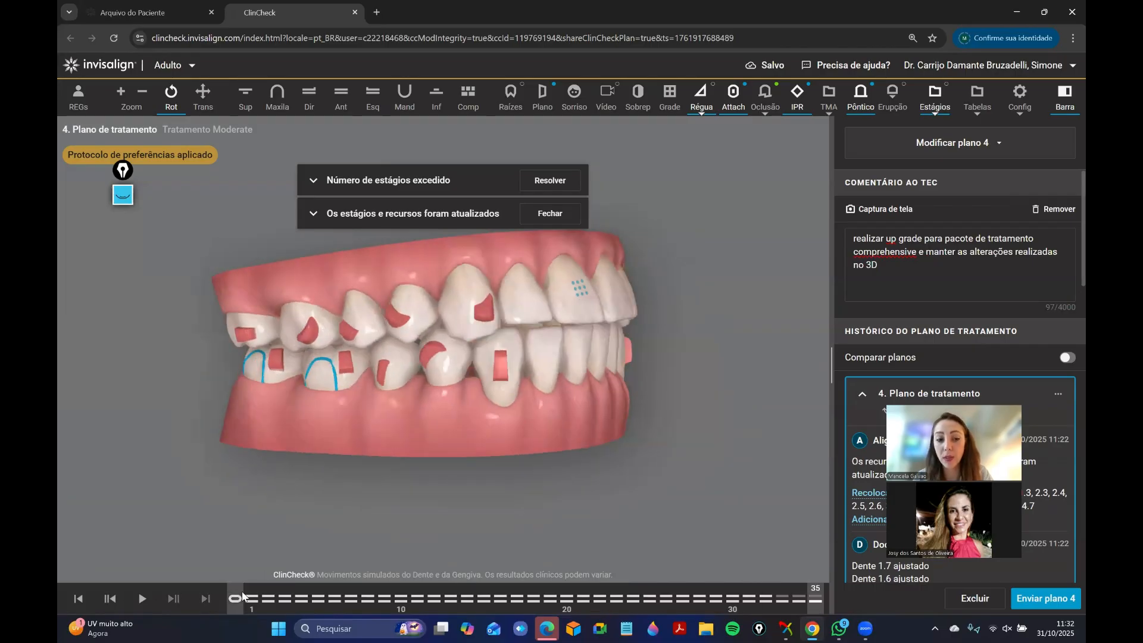
Turn the model to the front and replay the treatment from the initial position to stage 35.
left_click_drag(413, 427, 351, 375)
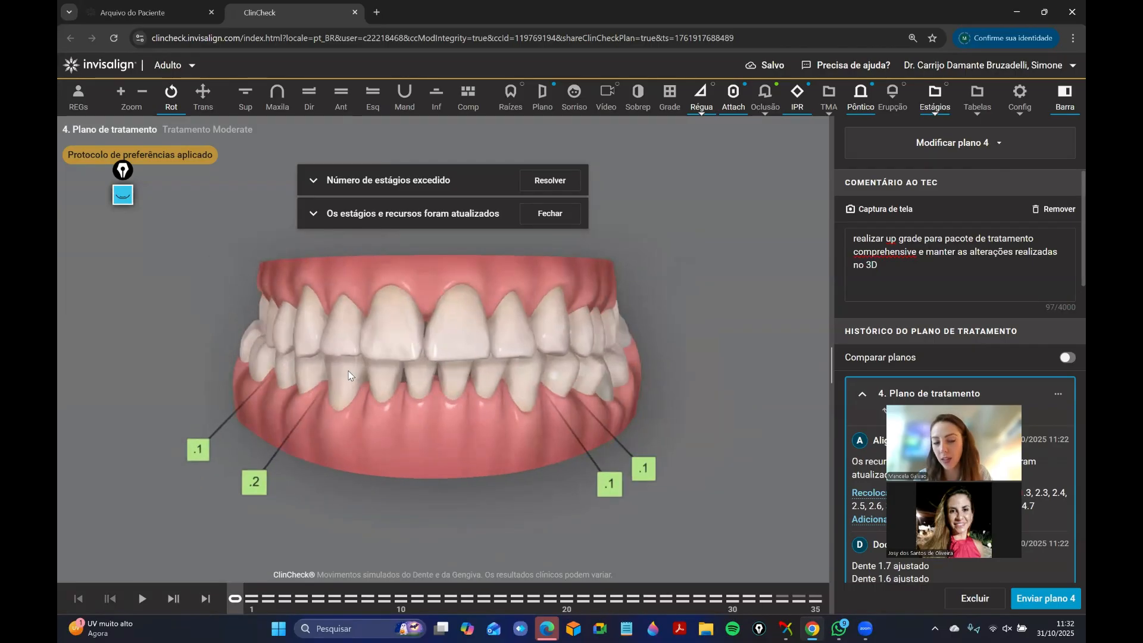
left_click_drag(238, 599, 815, 586)
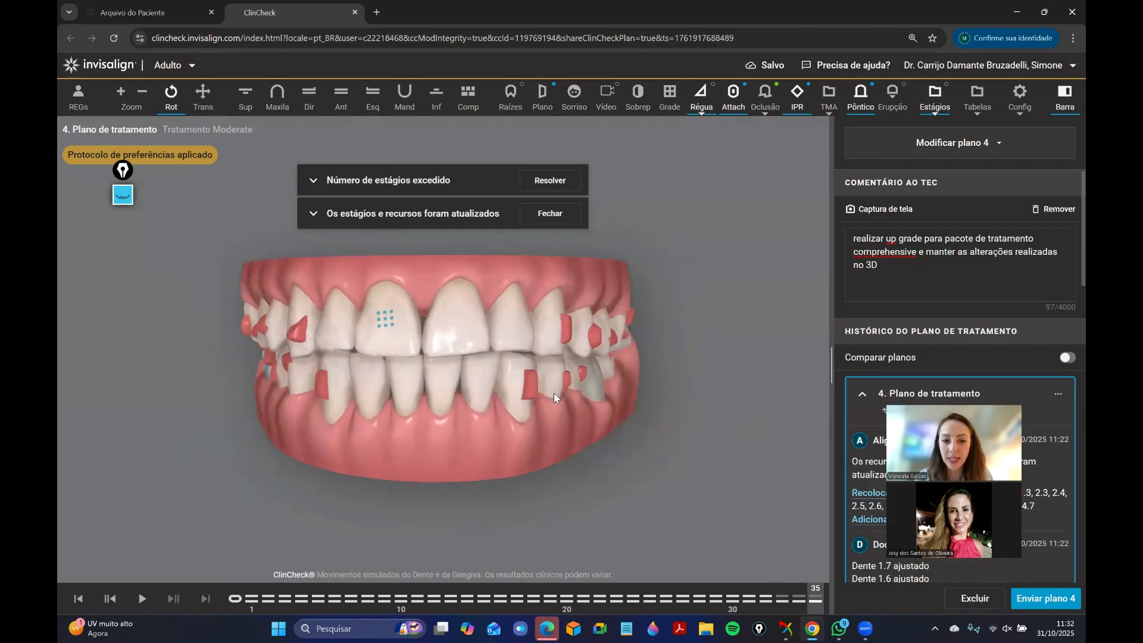
left_click_drag(553, 393, 558, 395)
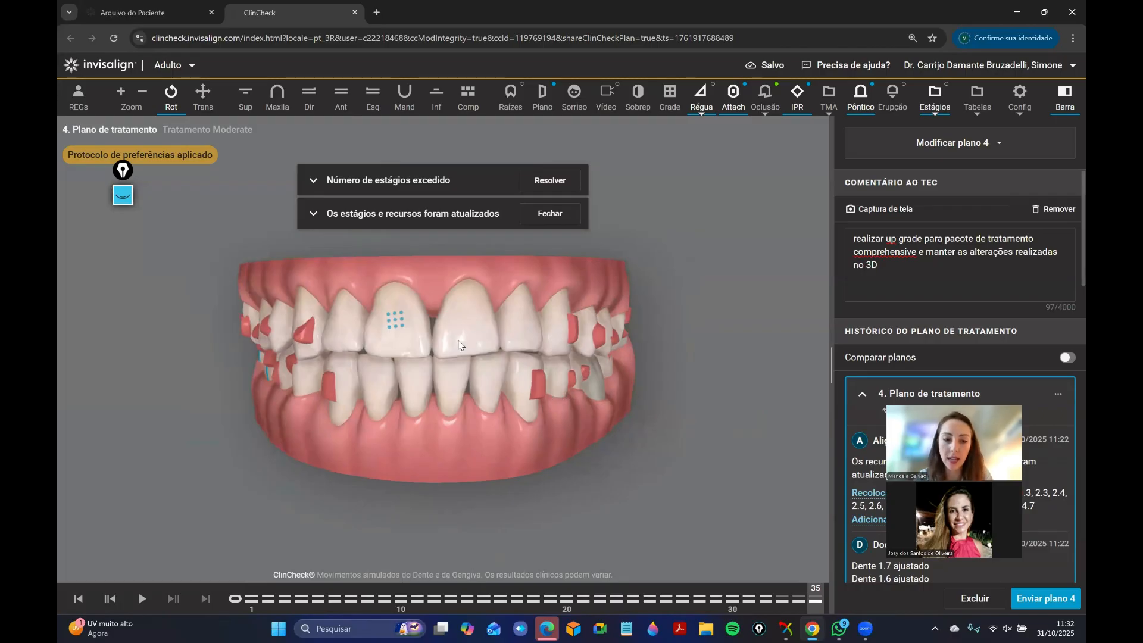
left_click_drag(236, 599, 827, 590)
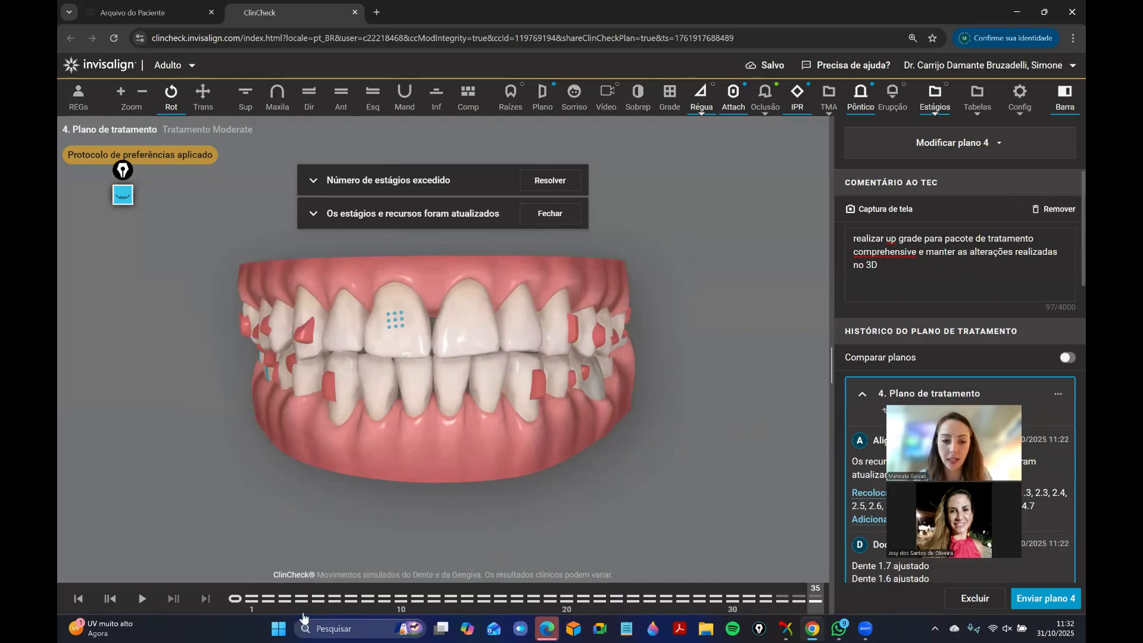
Examine the upper arch alone in occlusal view at stage 35, with the whole arch in sight.
left_click(278, 95)
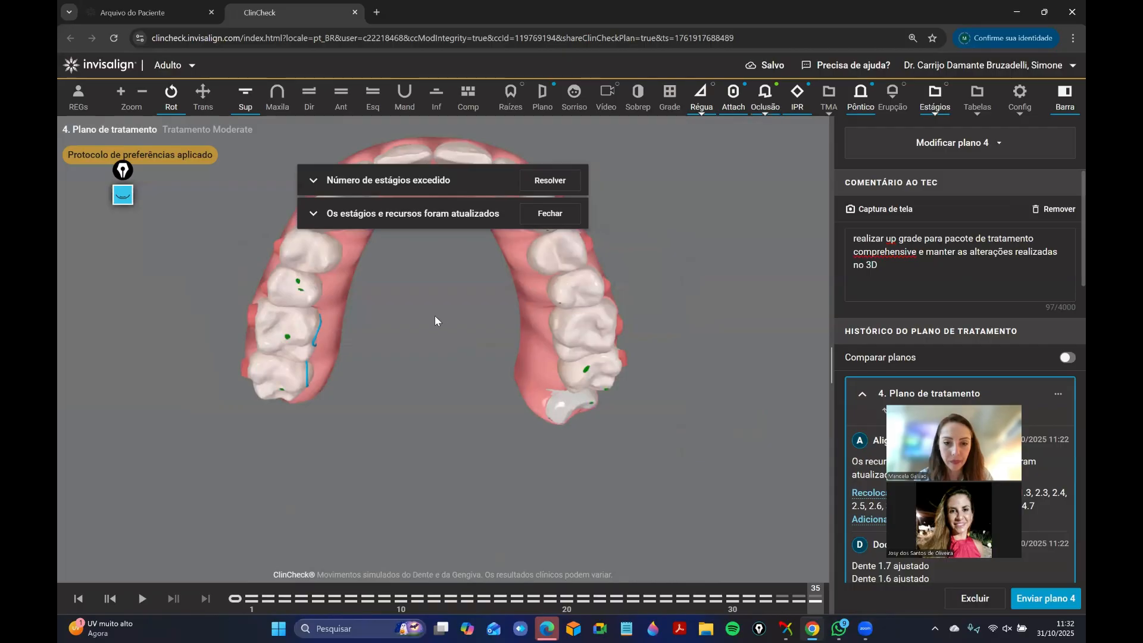
right_click_drag(434, 316, 435, 434)
left_click_drag(435, 434, 440, 387)
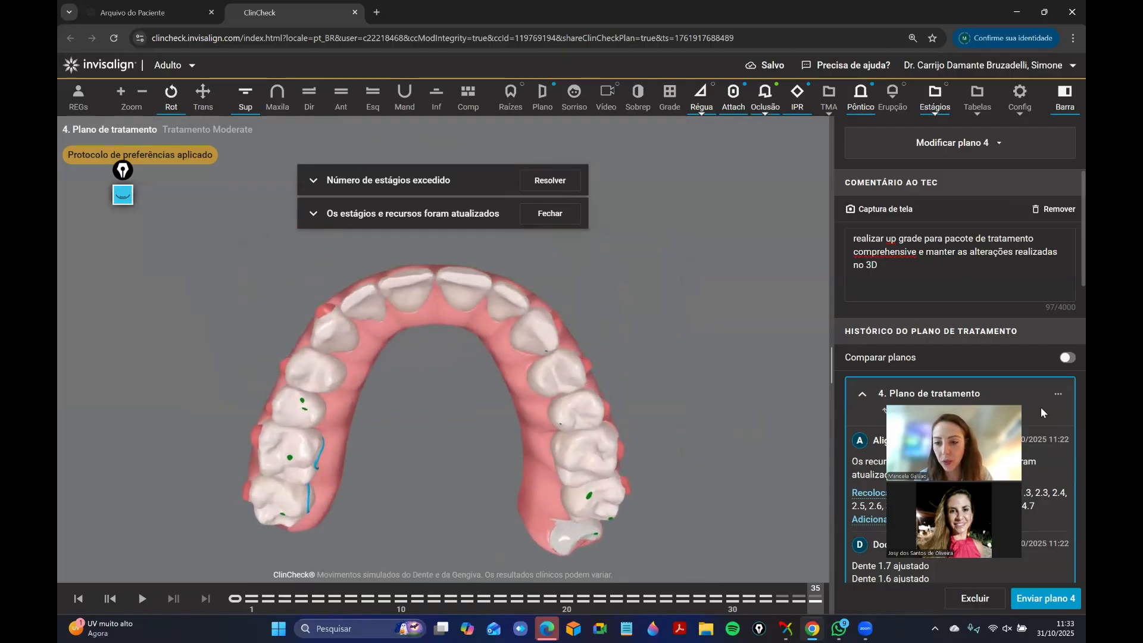
Submit the modified plan 4 with its comment to the technician.
left_click(1039, 601)
left_click(1033, 600)
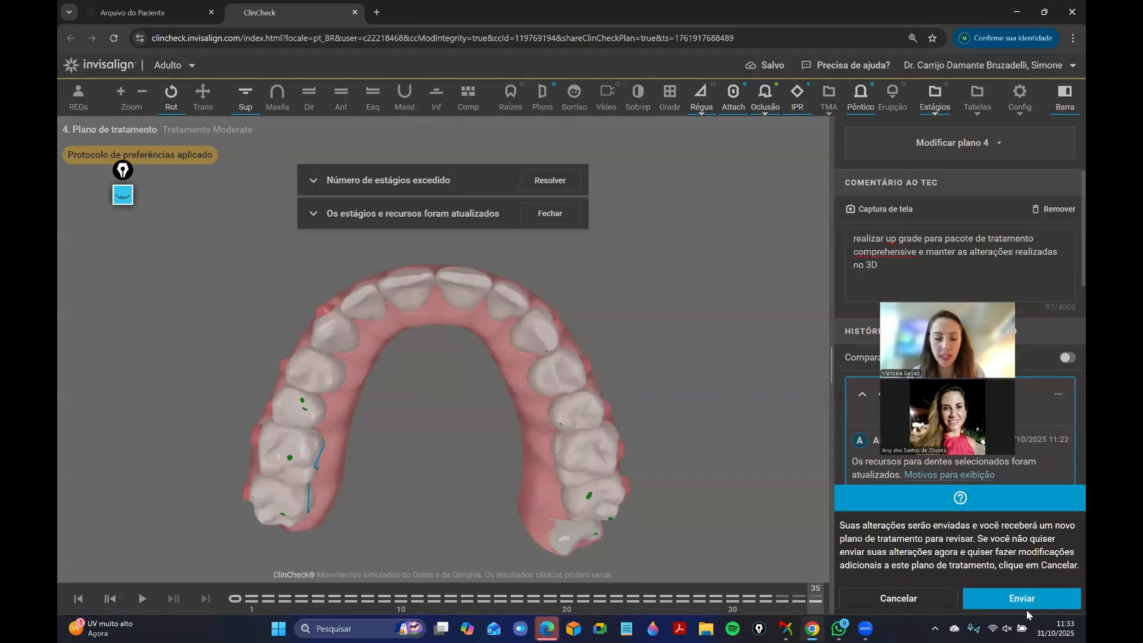